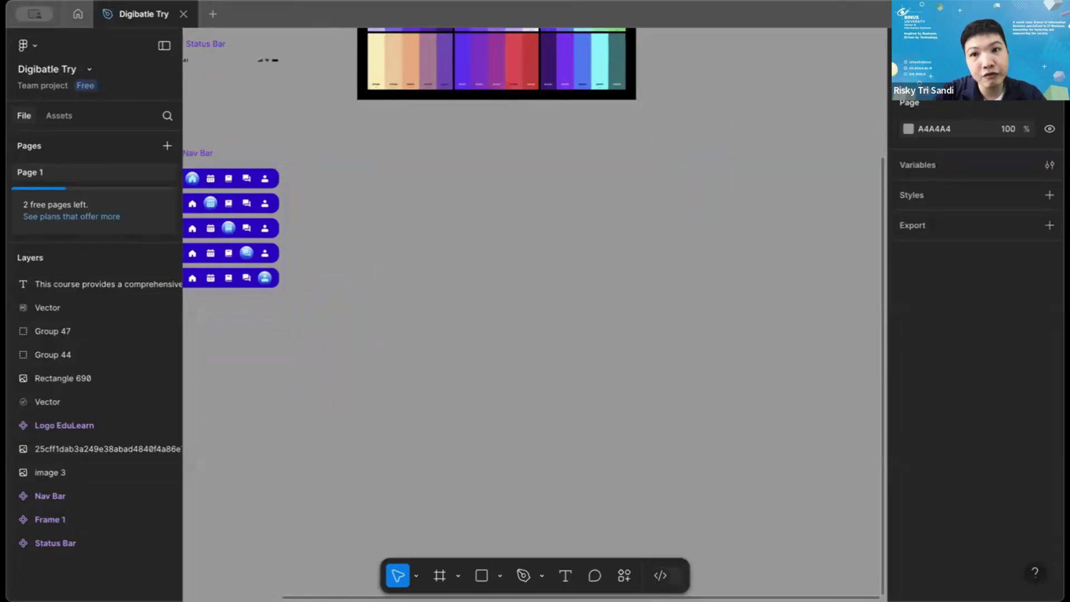
key(alt+9)
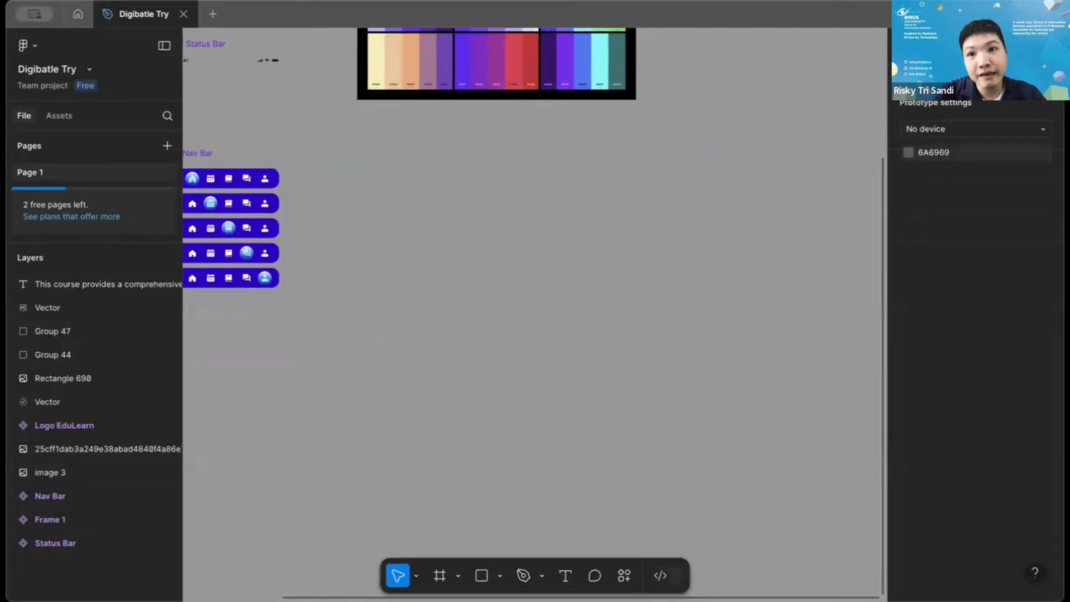
key(alt+8)
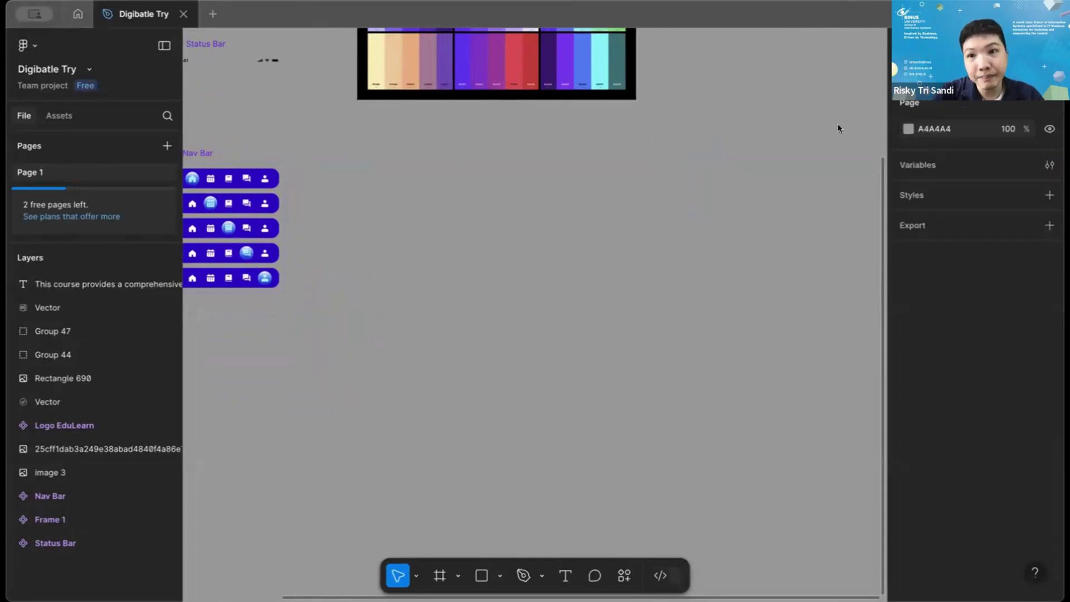
key(z)
click(671, 148)
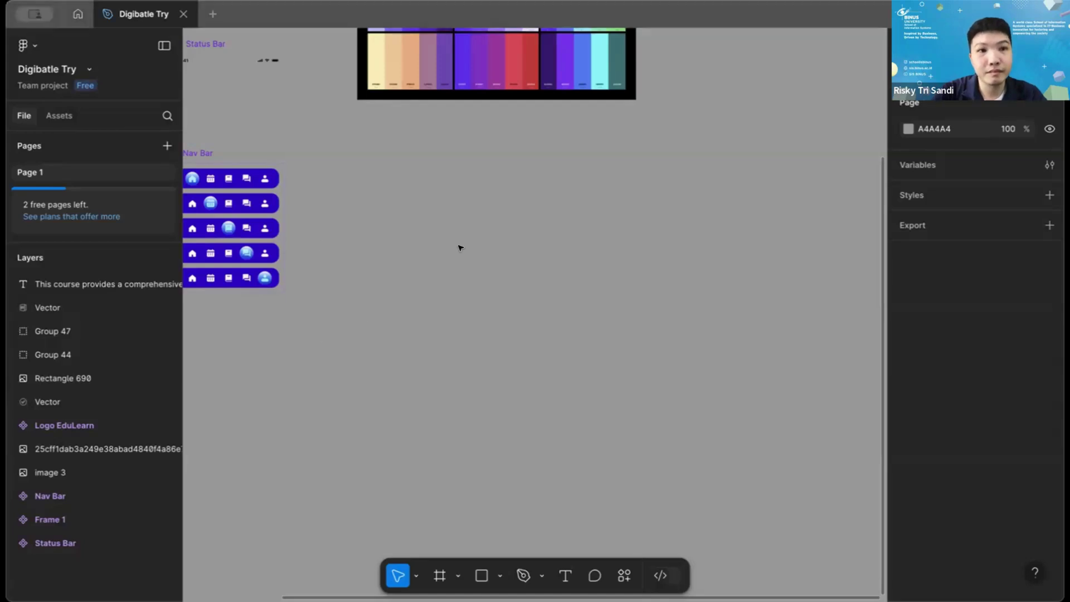
right_click(446, 230)
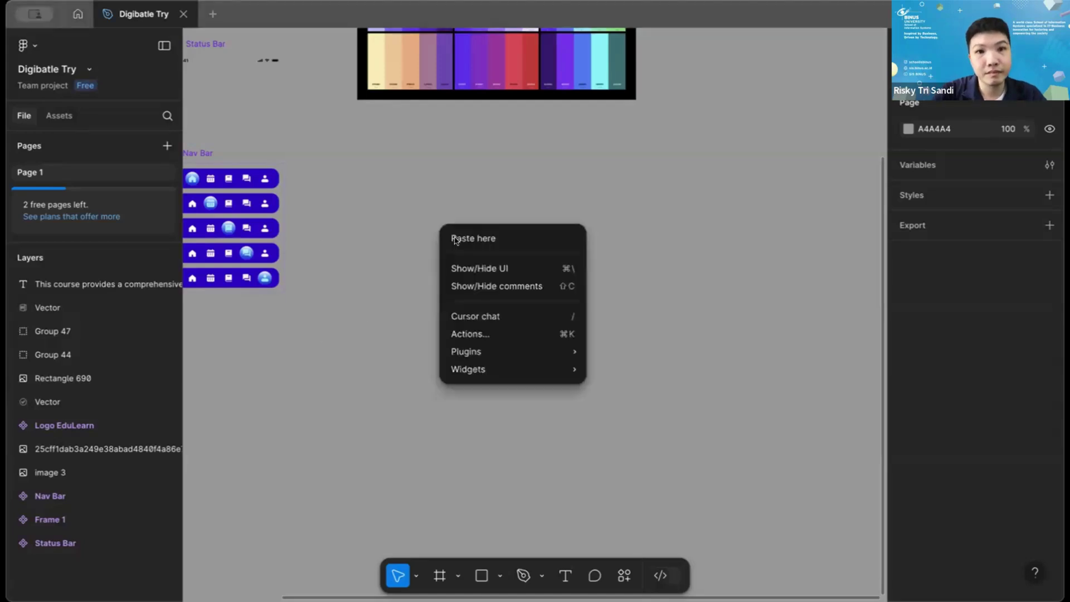
click(705, 194)
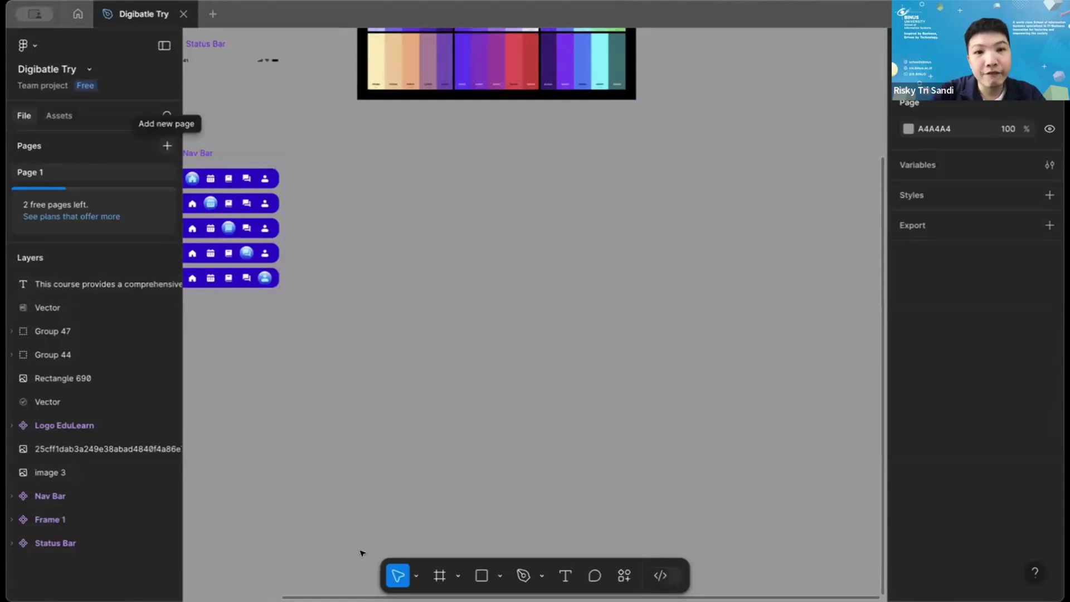
Create a new frame on the canvas from the iPhone 16 Plus phone preset.
click(440, 581)
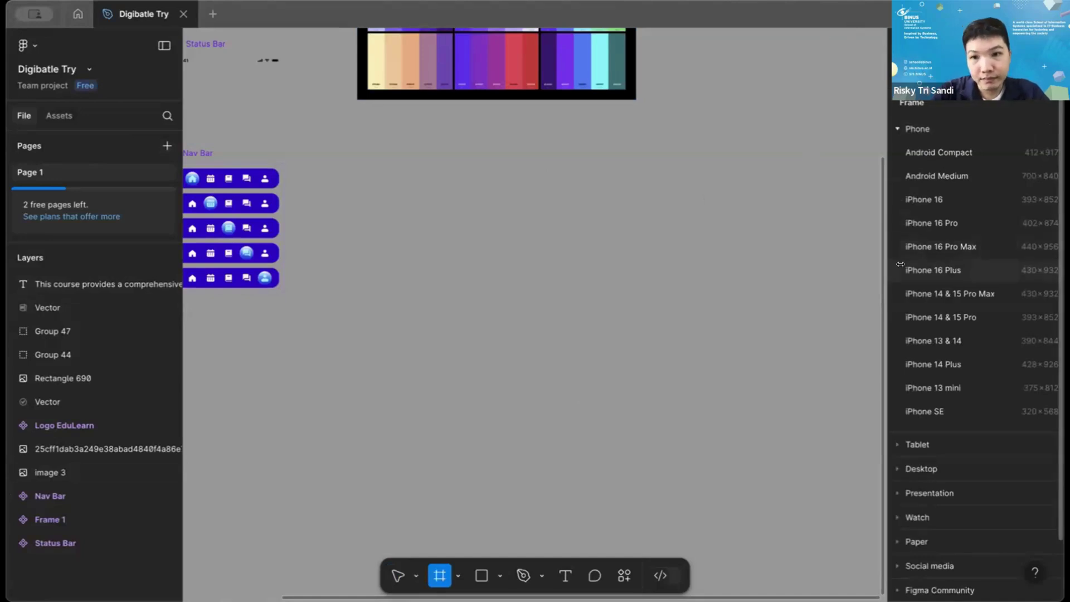
click(951, 270)
scroll(660, 251, up, 5)
scroll(660, 251, down, 5)
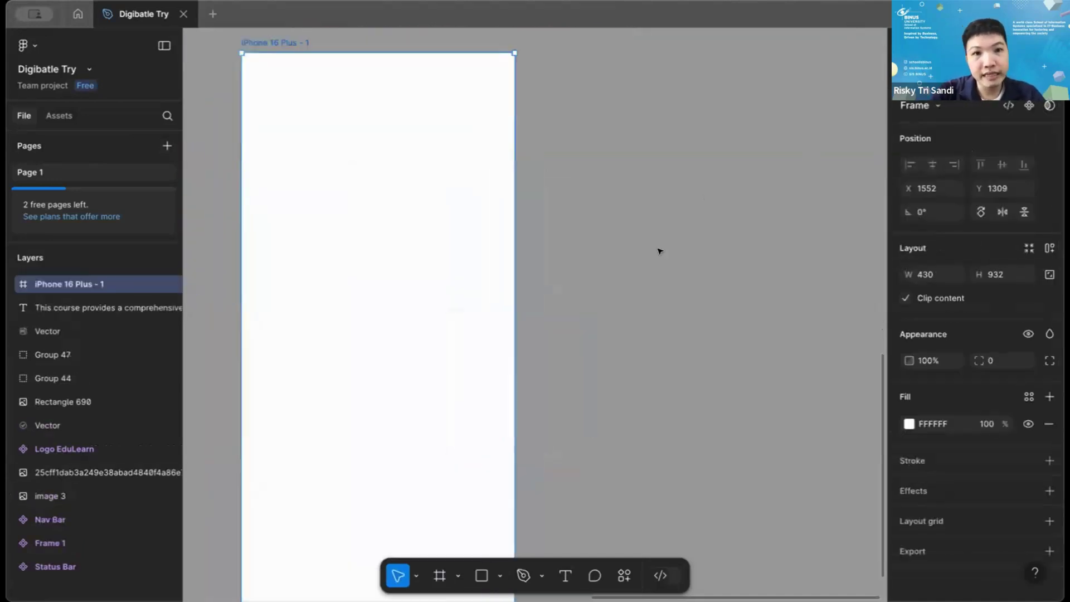
scroll(405, 171, up, 3)
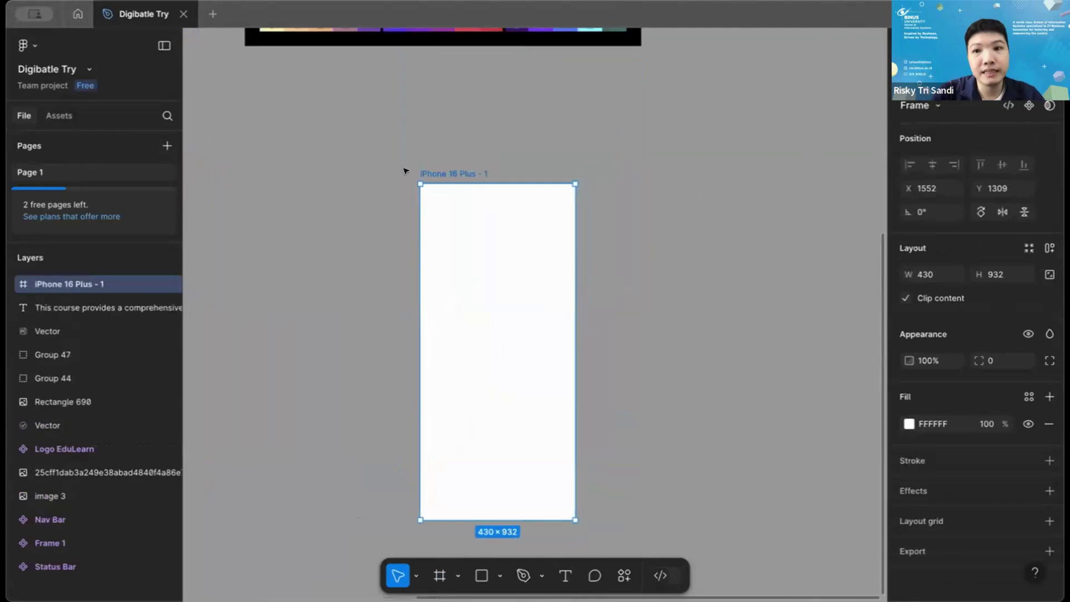
Rename the new iPhone 16 Plus frame as "Sign In".
double_click(456, 175)
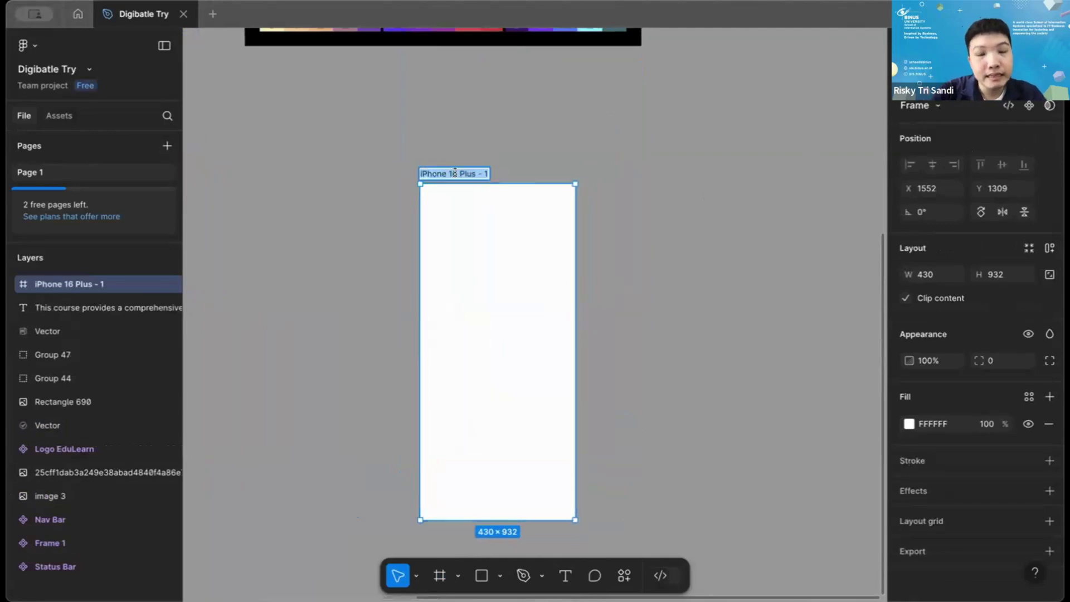
text(Sign)
key(BackSpace)
key(BackSpace)
key(BackSpace)
key(BackSpace)
text(Sign In)
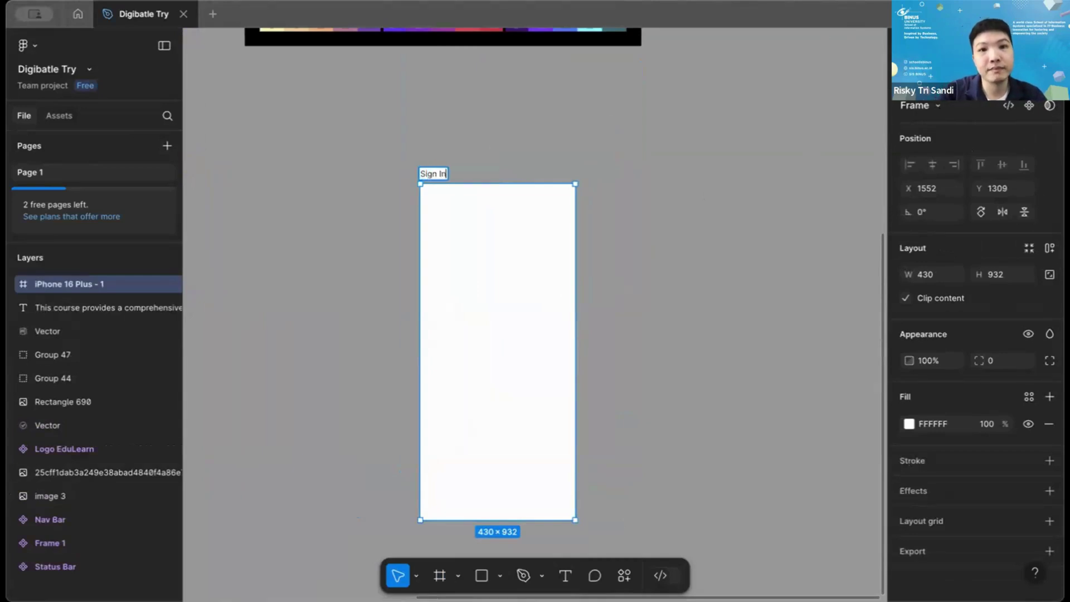
key(Return)
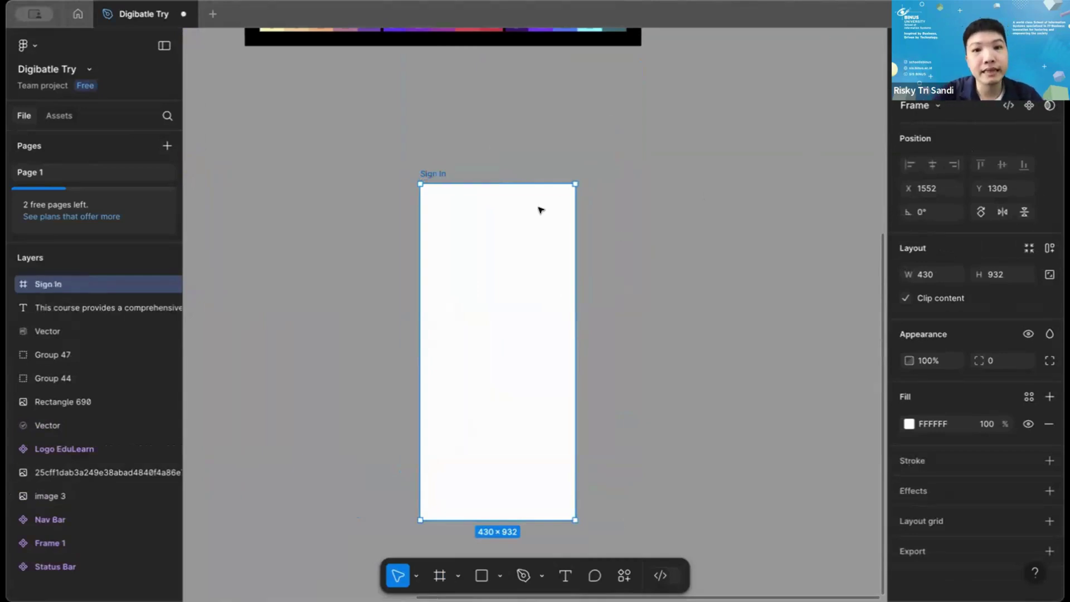
key(Escape)
key(Tab)
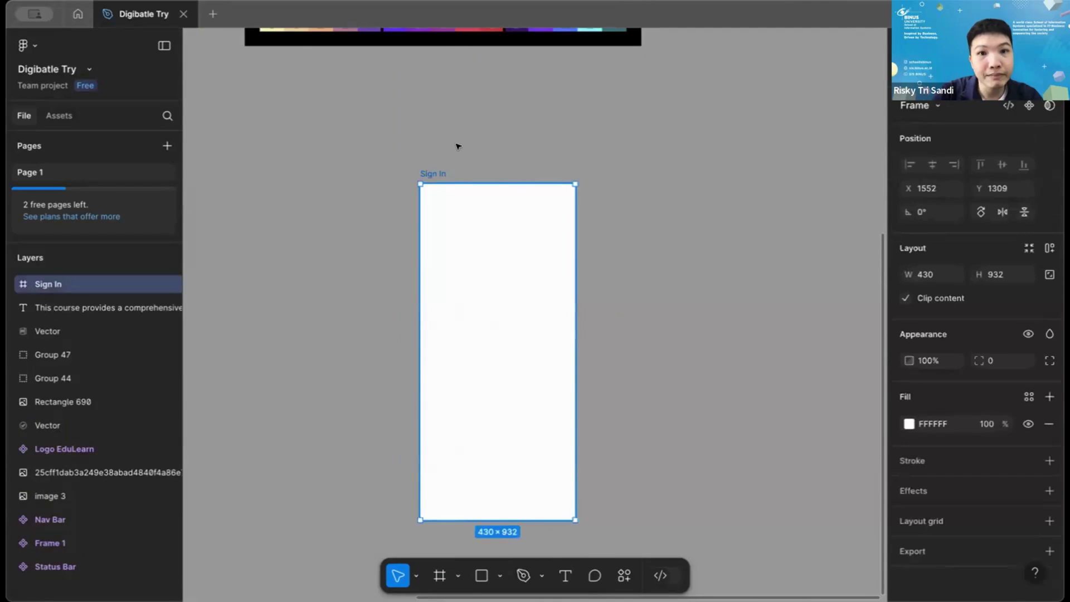
Move the Sign In frame to about X 1138, Y 1072, below the violet color palette image.
scroll(457, 146, down, 2)
scroll(457, 146, right, 4)
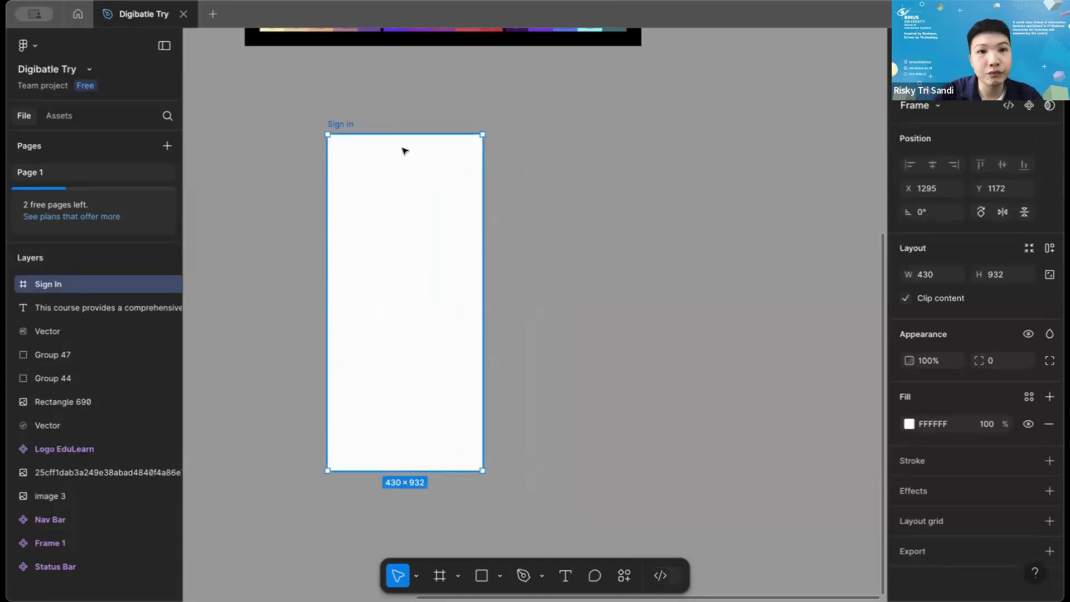
drag(397, 151, 542, 275)
scroll(541, 276, up, 2)
scroll(542, 275, left, 2)
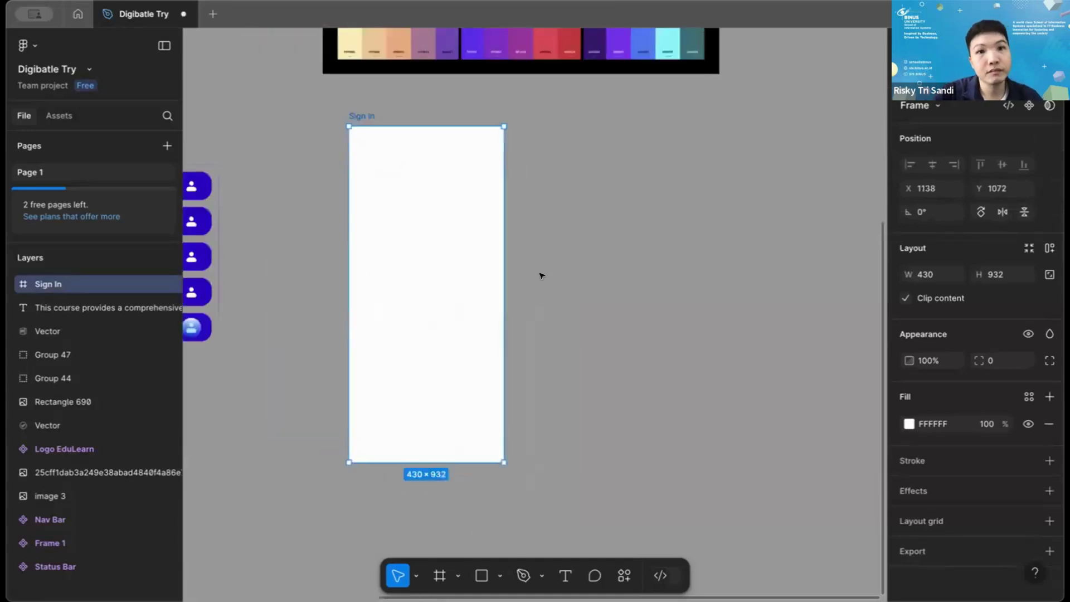
scroll(542, 275, up, 1)
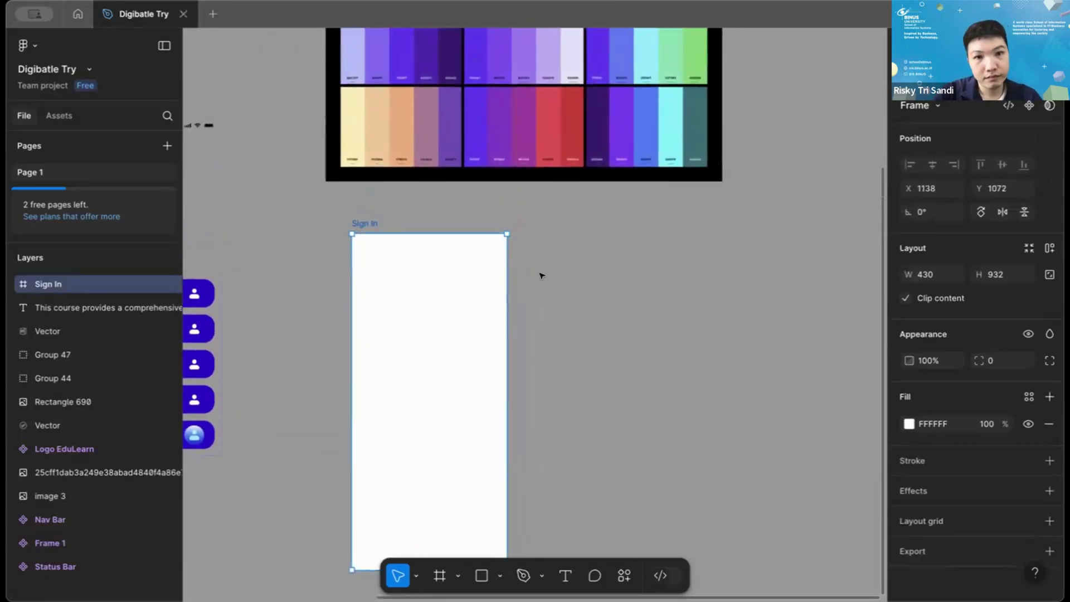
scroll(542, 275, right, 2)
scroll(542, 276, down, 1)
scroll(752, 308, up, 2)
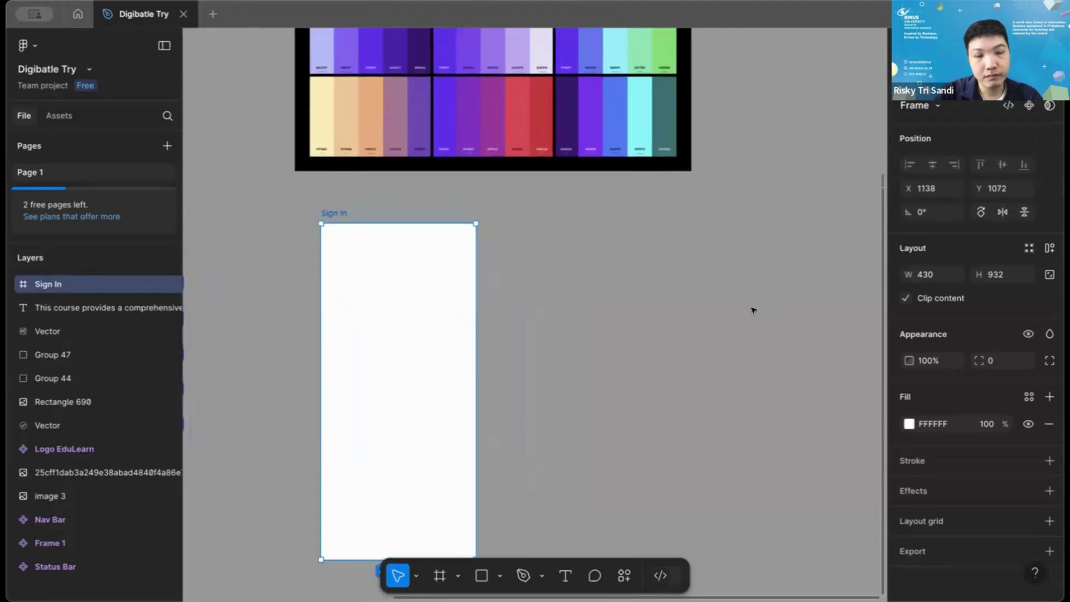
scroll(774, 335, up, 7)
scroll(774, 335, right, 4)
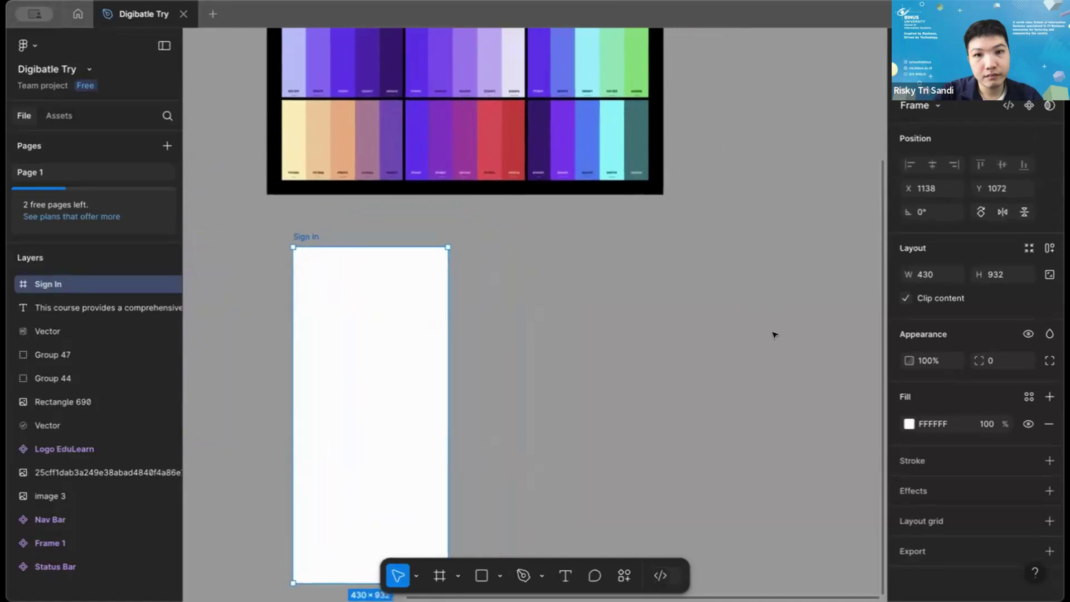
scroll(773, 335, up, 2)
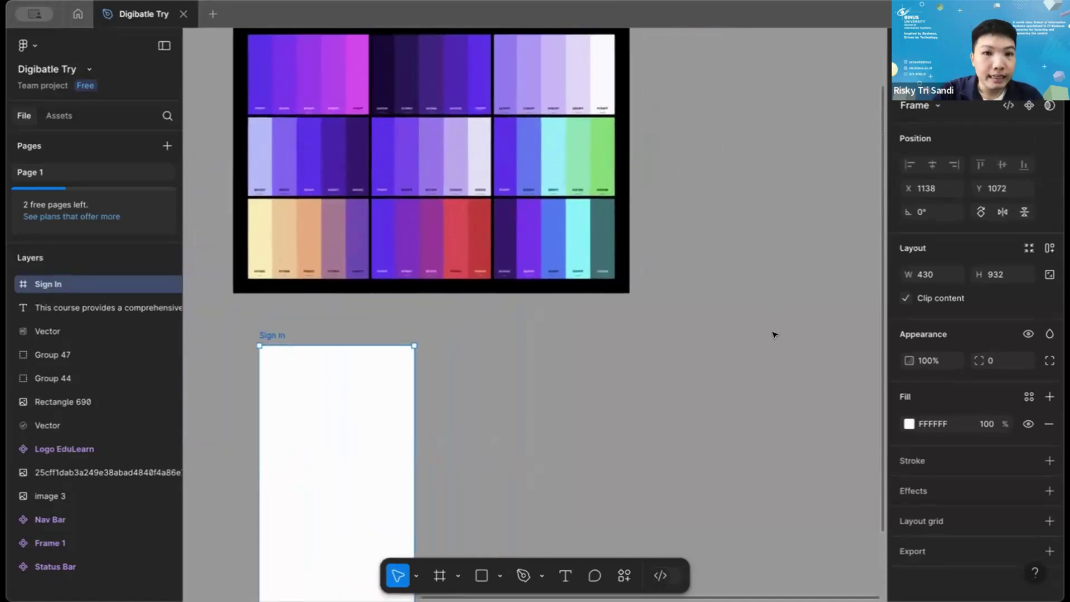
scroll(774, 334, down, 12)
scroll(774, 335, right, 2)
scroll(774, 335, left, 2)
scroll(774, 334, up, 4)
scroll(773, 334, right, 3)
scroll(773, 334, up, 5)
scroll(774, 334, left, 5)
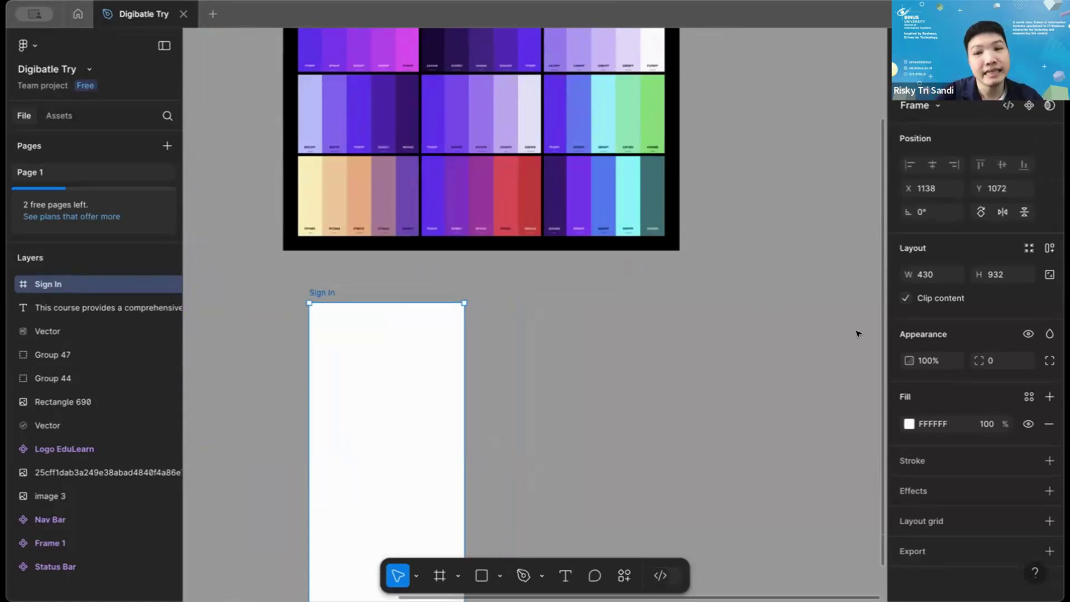
Fill the Sign In frame with the light lavender C0C3F9 sampled from the violet color palette image.
click(908, 423)
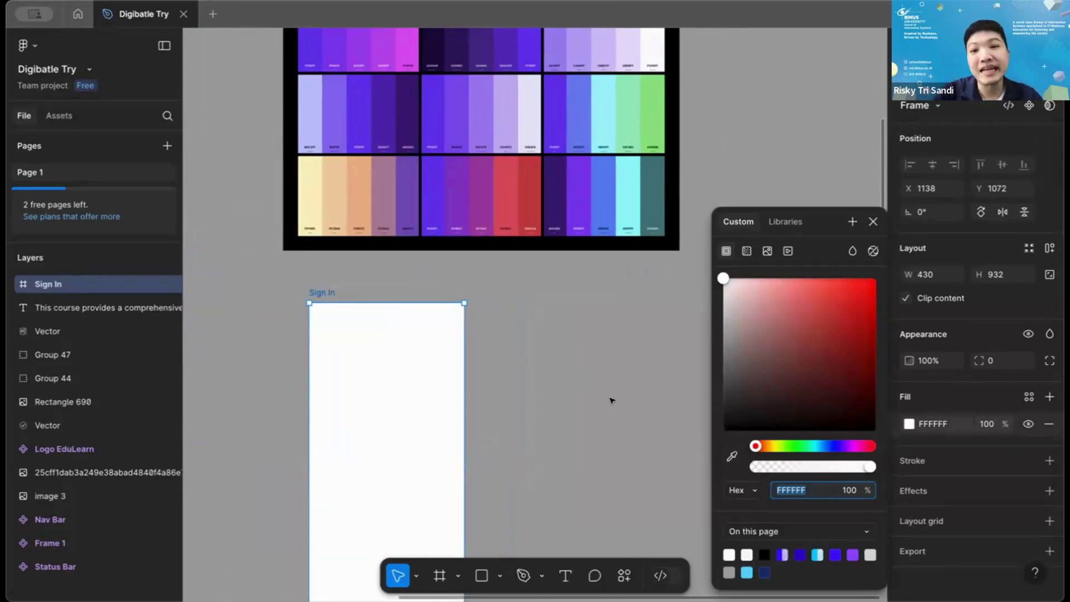
scroll(609, 277, up, 5)
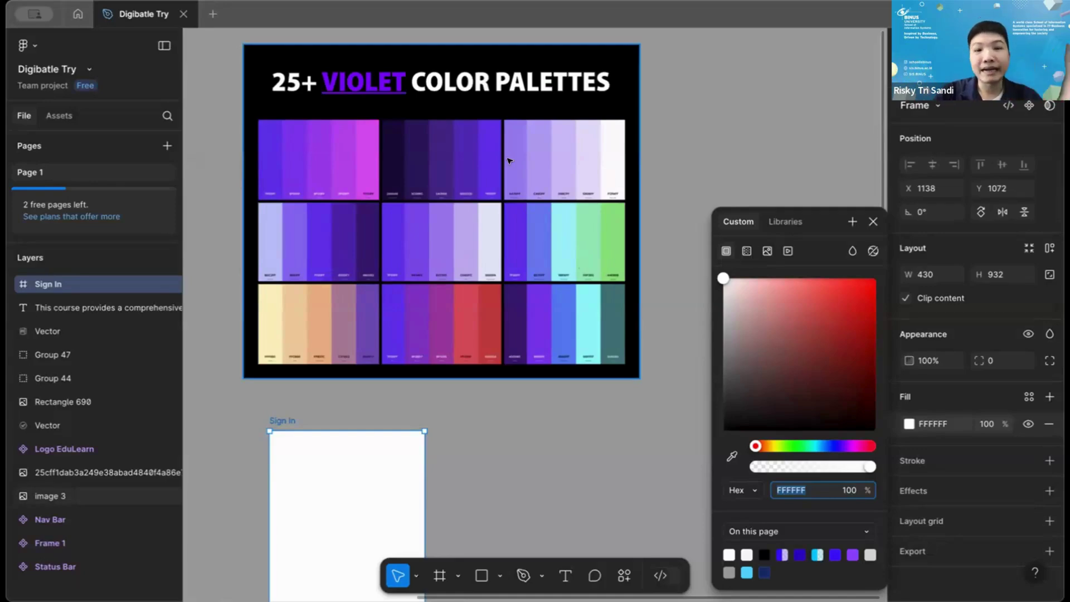
click(731, 457)
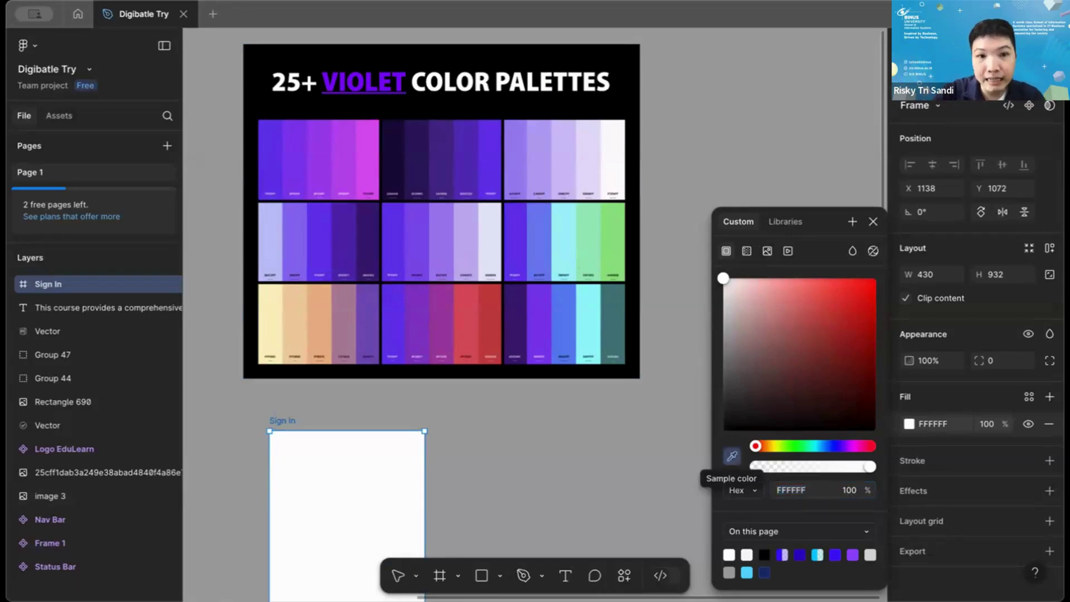
click(269, 244)
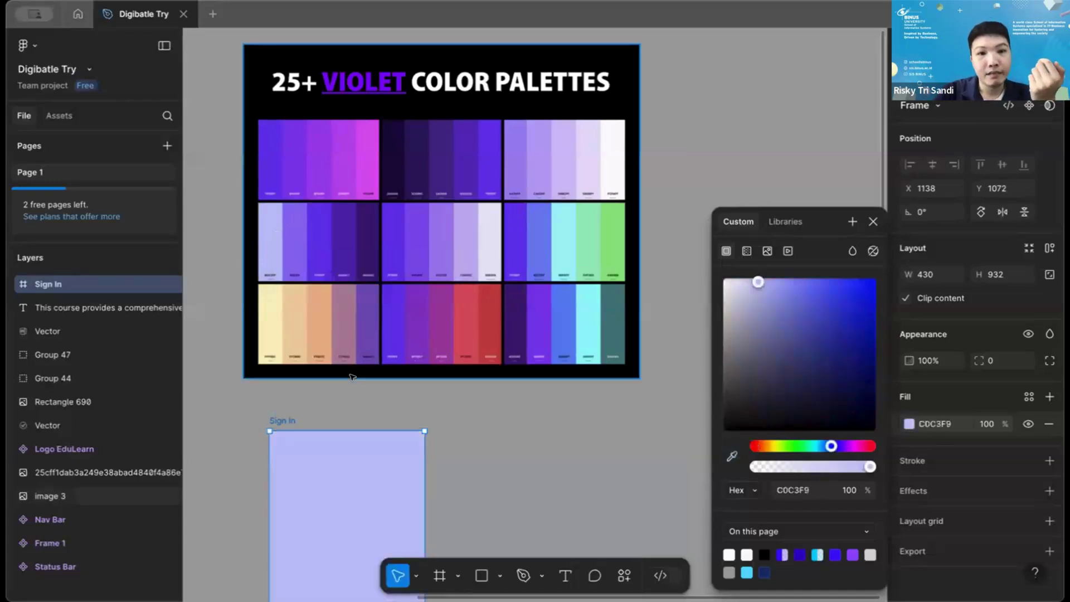
scroll(352, 375, down, 5)
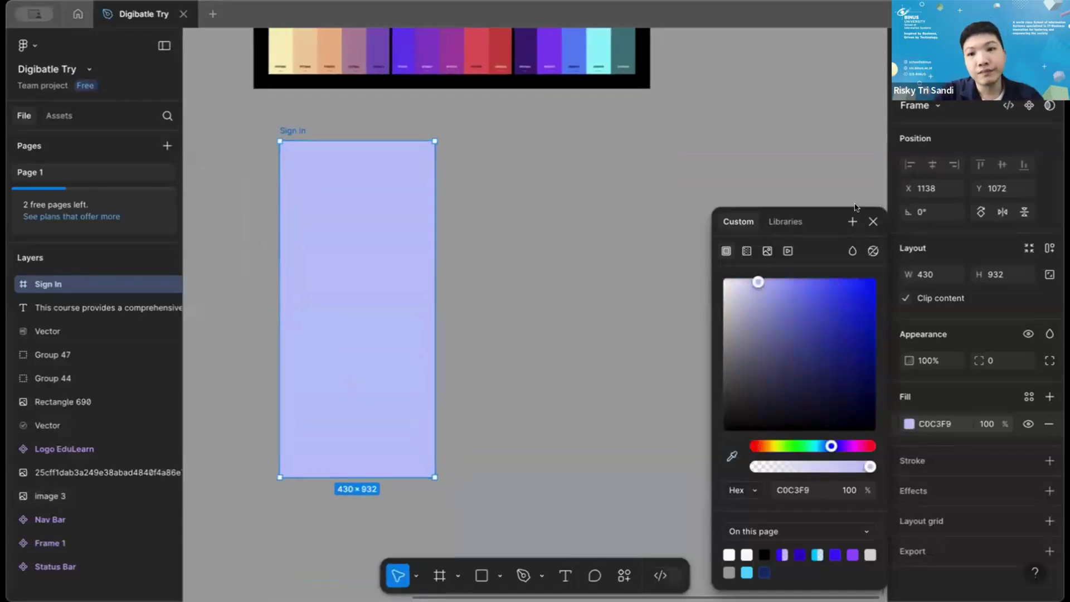
click(865, 219)
Move the Sign In frame closer to the palette image, to about X 1065, Y 999.
scroll(685, 196, up, 2)
scroll(685, 197, left, 1)
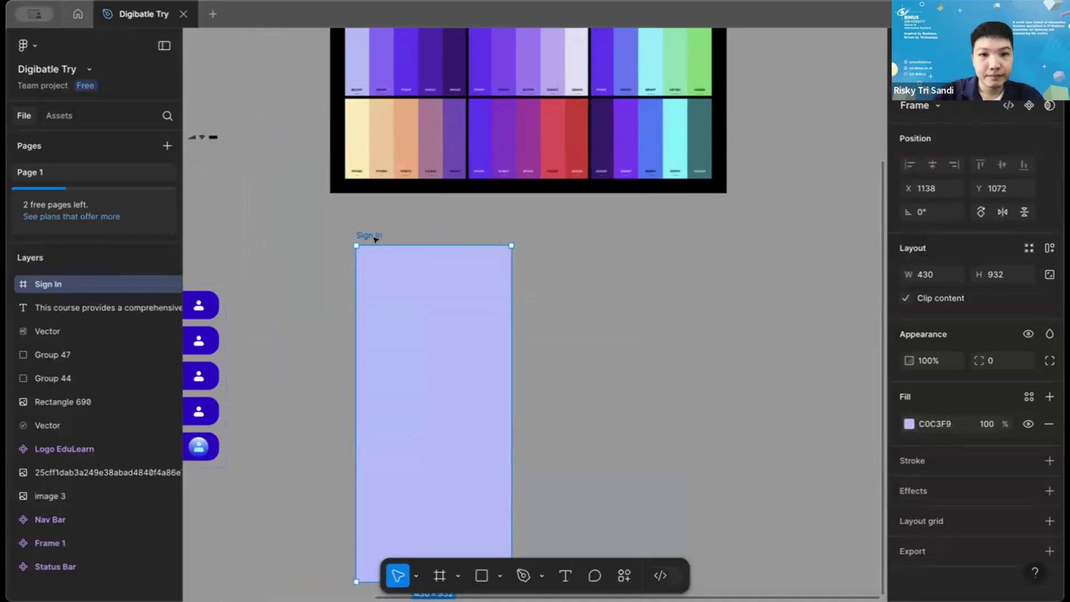
drag(368, 235, 326, 205)
scroll(545, 281, down, 2)
scroll(545, 281, left, 2)
scroll(545, 281, up, 3)
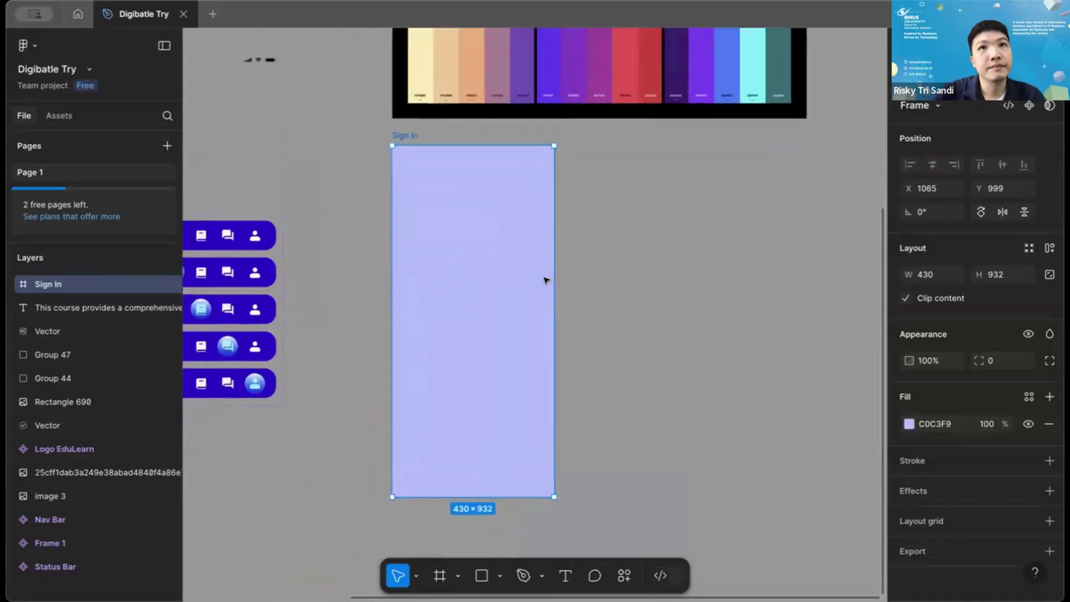
Add the text "Email" in the upper part of the Sign In frame, at about X 95, Y 130.
scroll(545, 281, down, 1)
scroll(545, 280, right, 1)
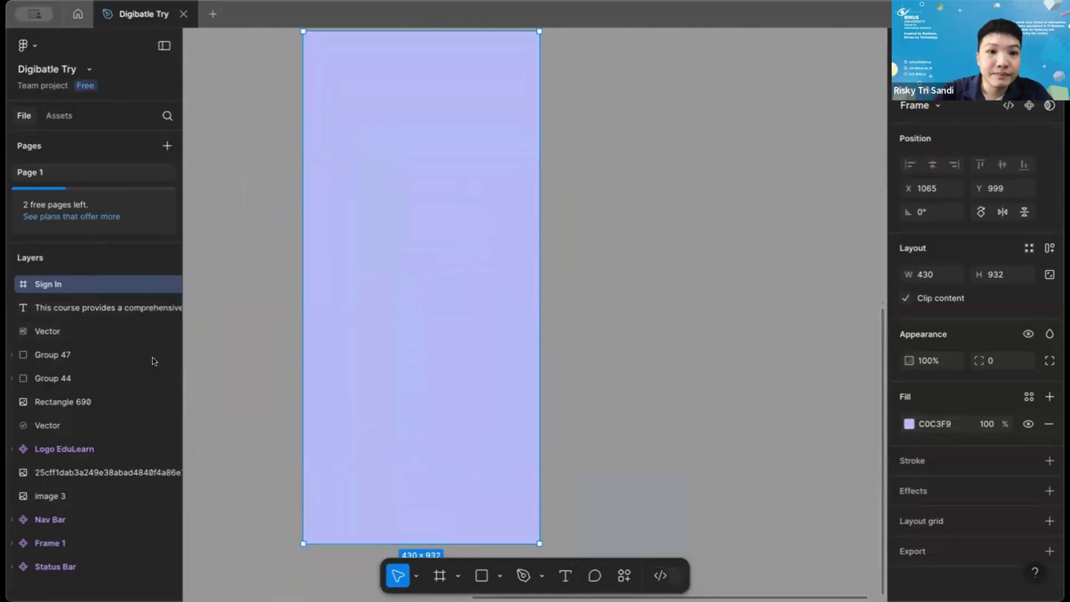
click(564, 576)
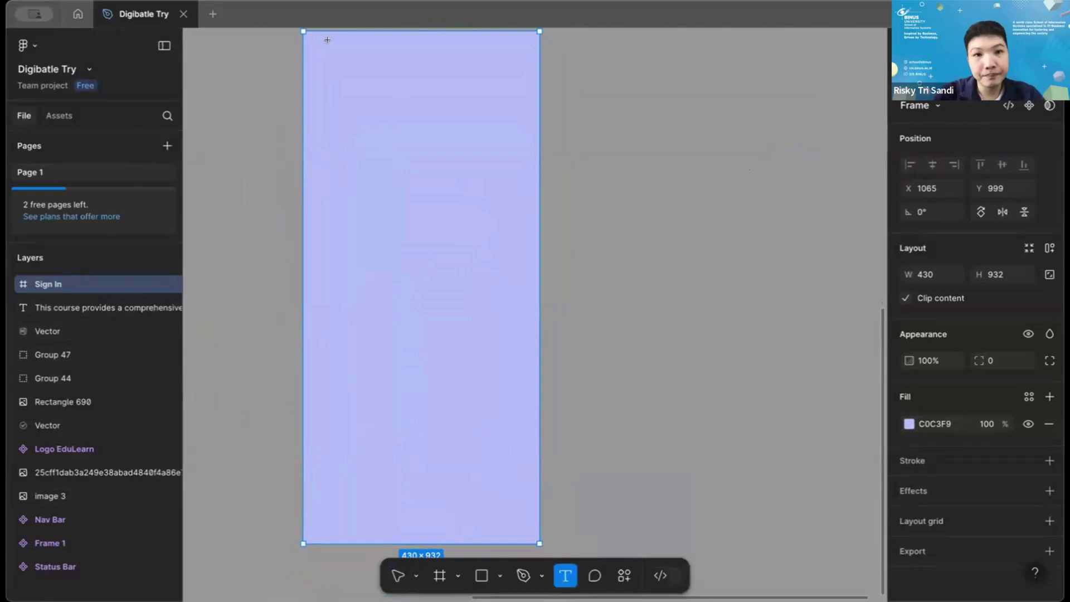
click(356, 103)
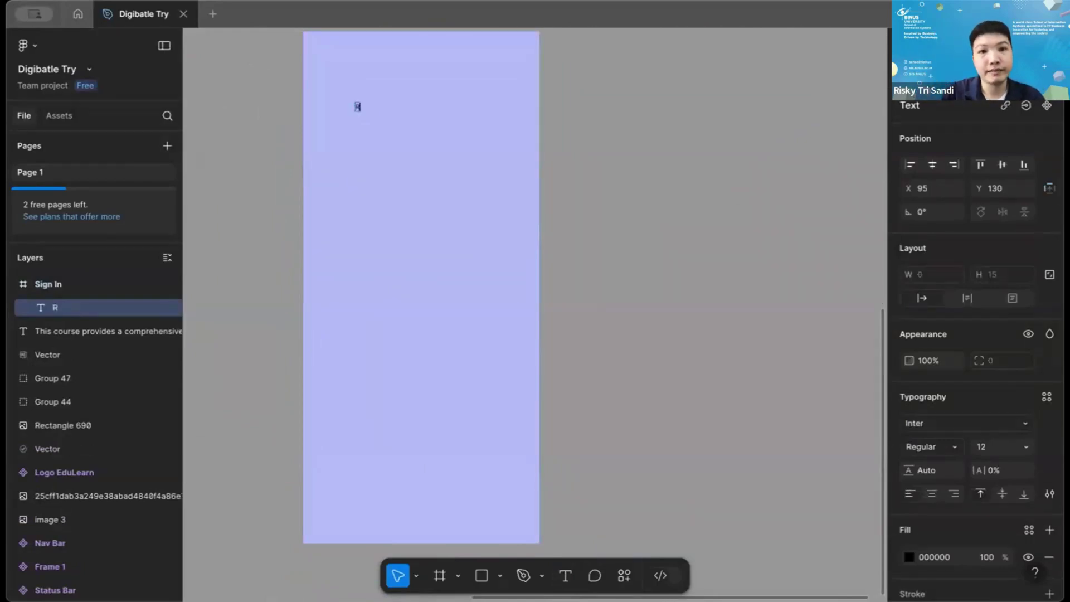
text(Email)
key(Escape)
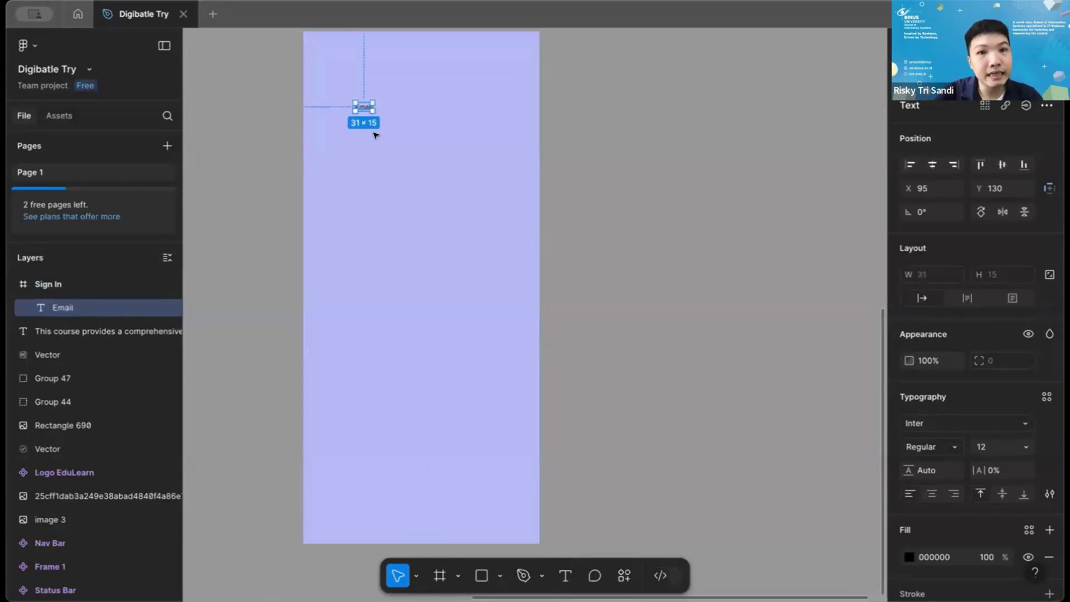
Change the font of the "Email" text to Poppins.
double_click(362, 104)
scroll(950, 375, down, 1)
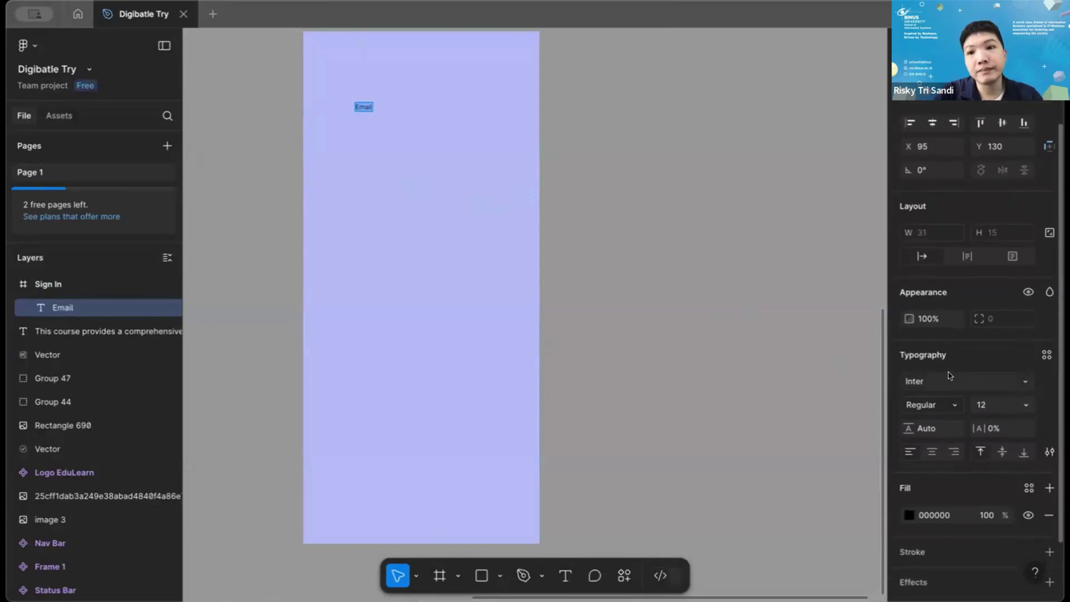
click(949, 380)
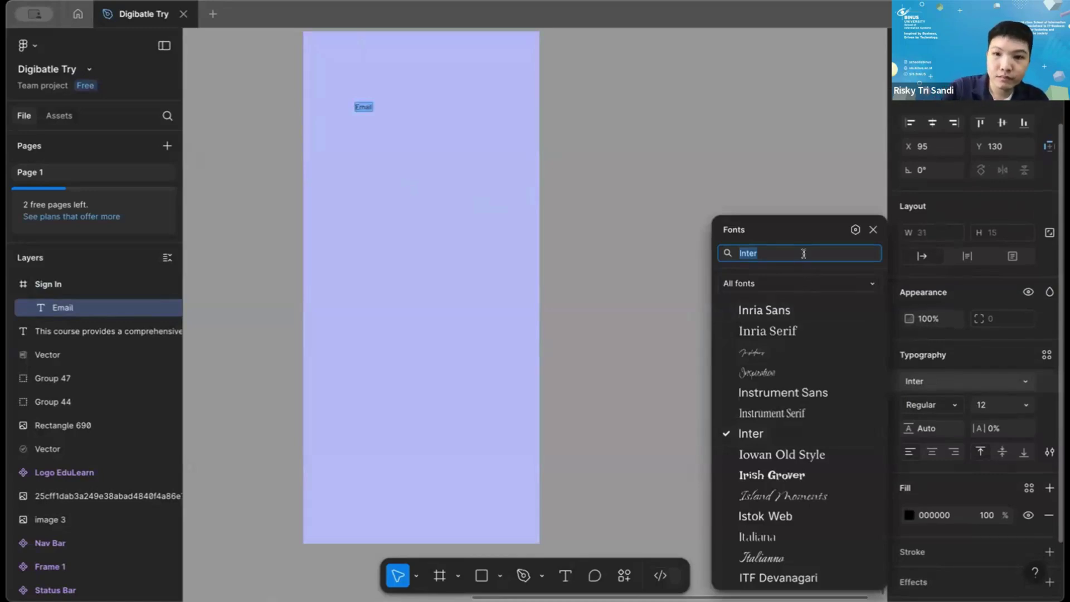
text(lato)
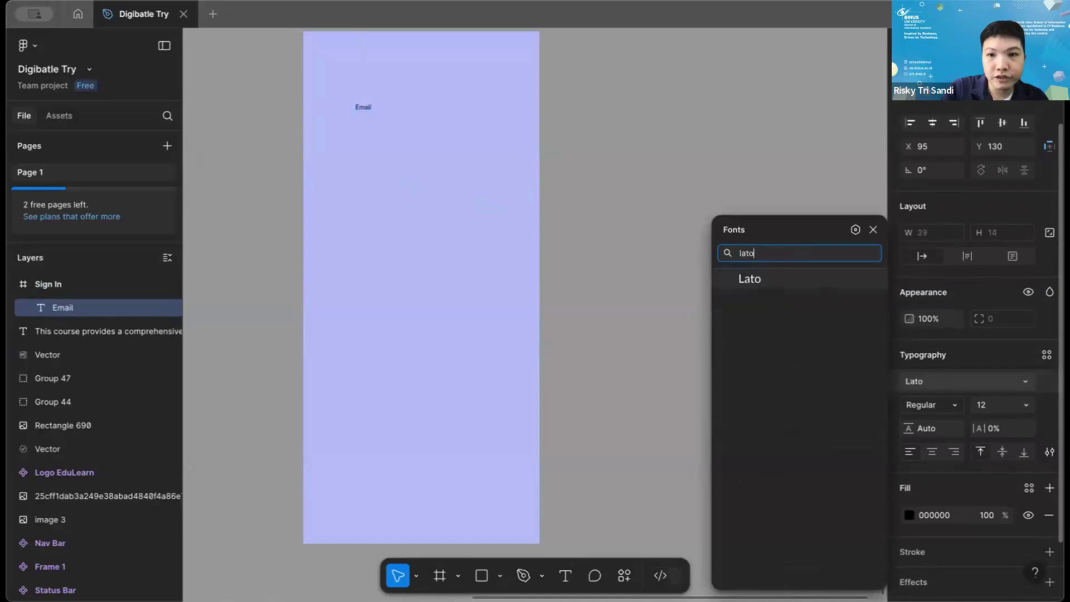
key(BackSpace)
key(BackSpace)
key(BackSpace)
key(BackSpace)
text(poo)
key(BackSpace)
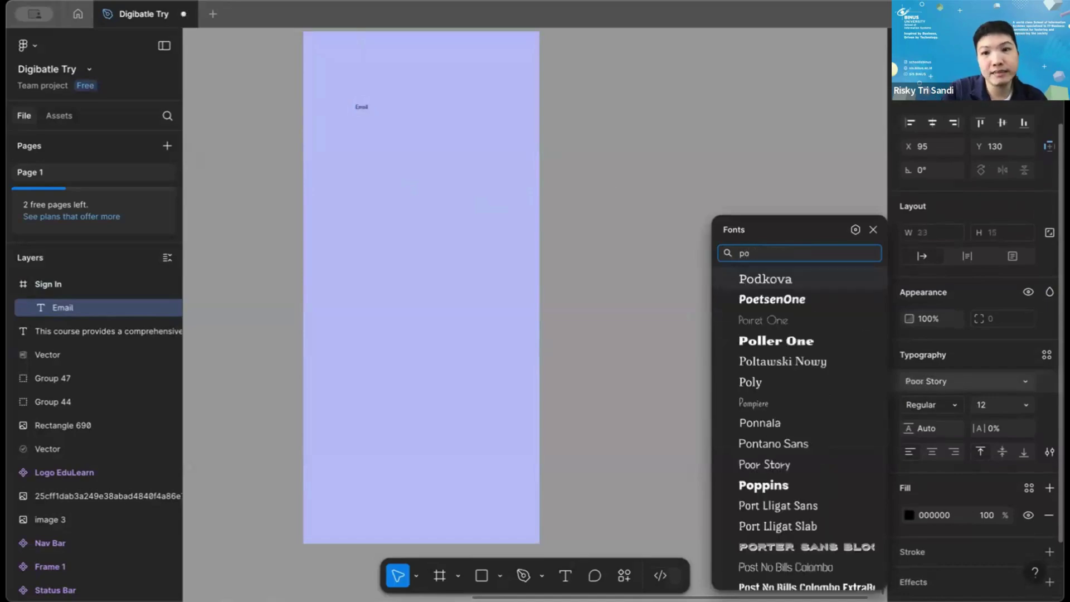
text(p)
click(818, 280)
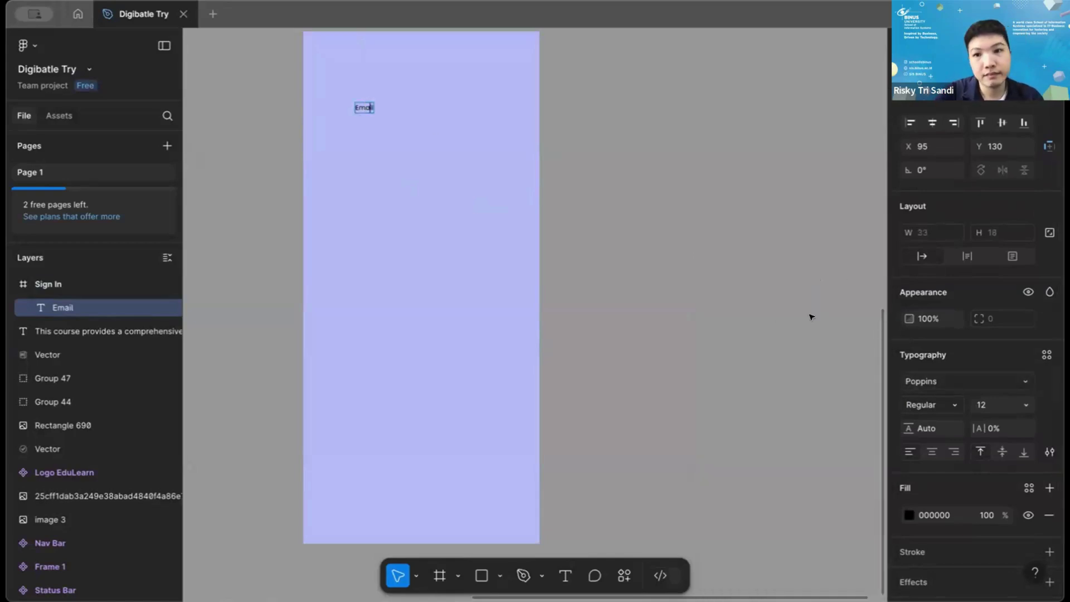
click(1002, 407)
key(BackSpace)
key(BackSpace)
text(20)
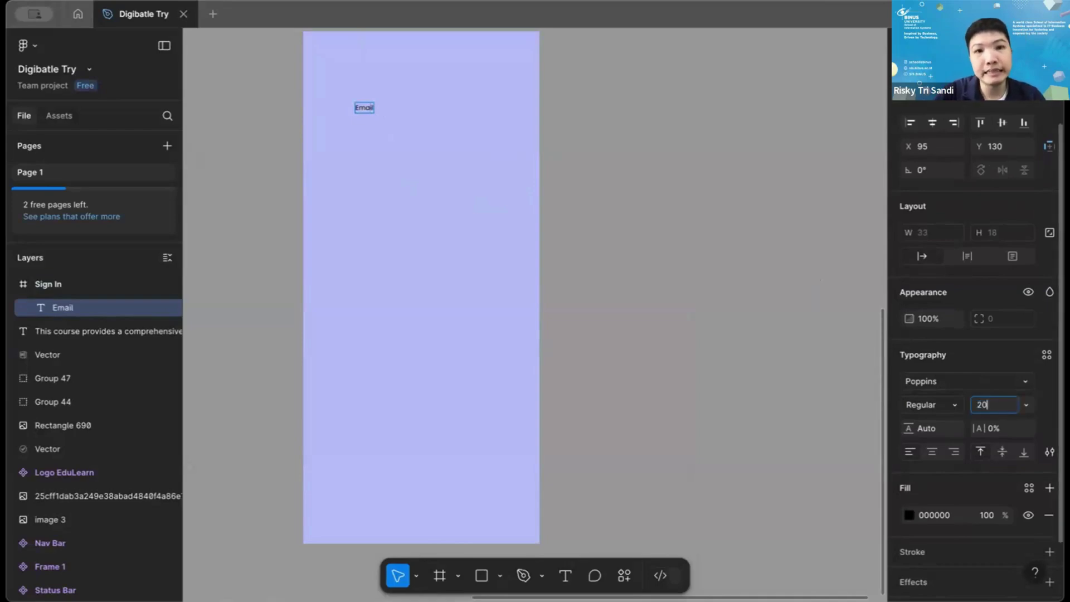
key(Return)
key(ctrl+z)
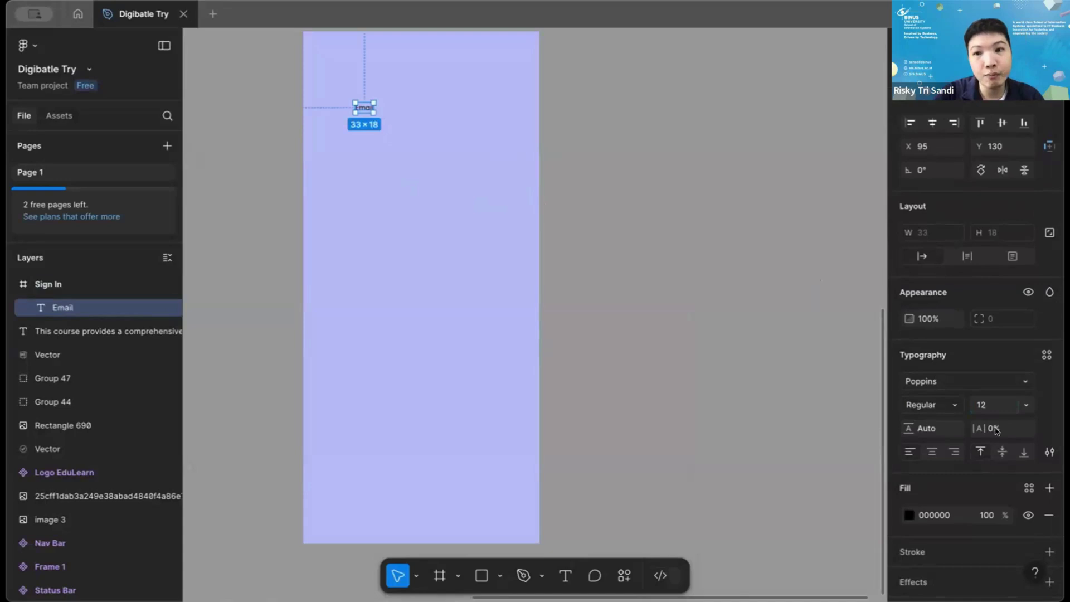
Set the font size of the "Email" text to 20.
click(989, 399)
text(20)
key(Return)
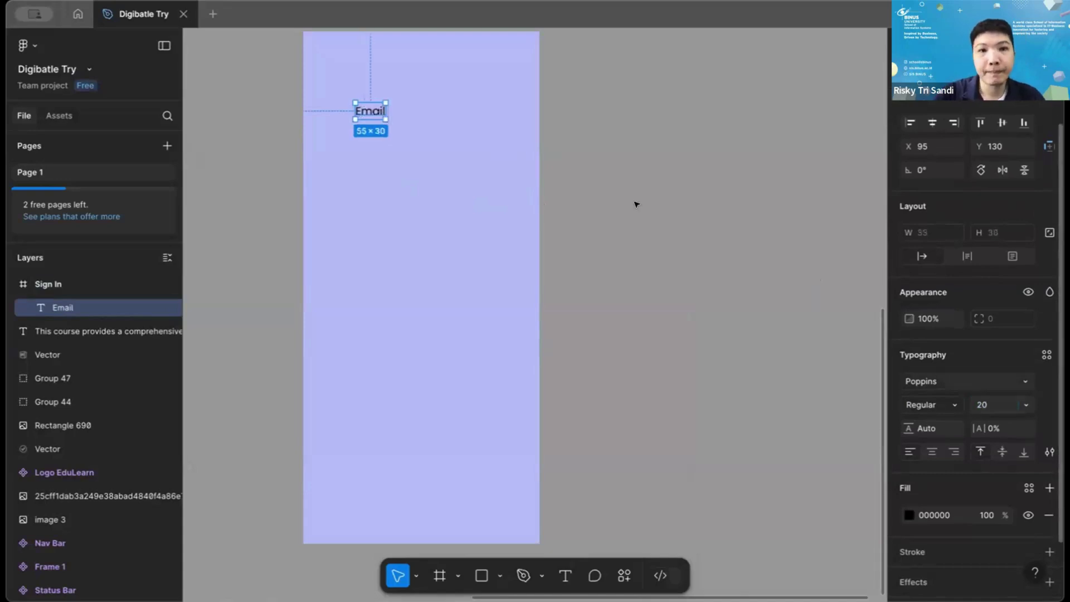
click(359, 146)
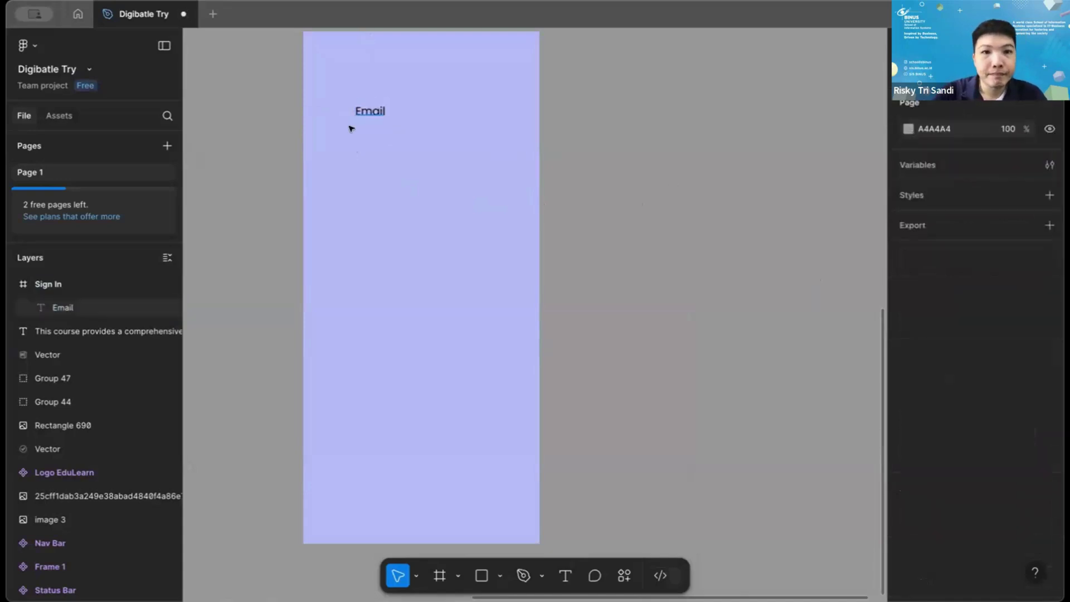
Move the "Email" text to about X 43, Y 164 in the Sign In frame and make it bold.
drag(360, 116, 330, 129)
key(shift+Down)
scroll(351, 145, up, 3)
scroll(351, 146, up, 5)
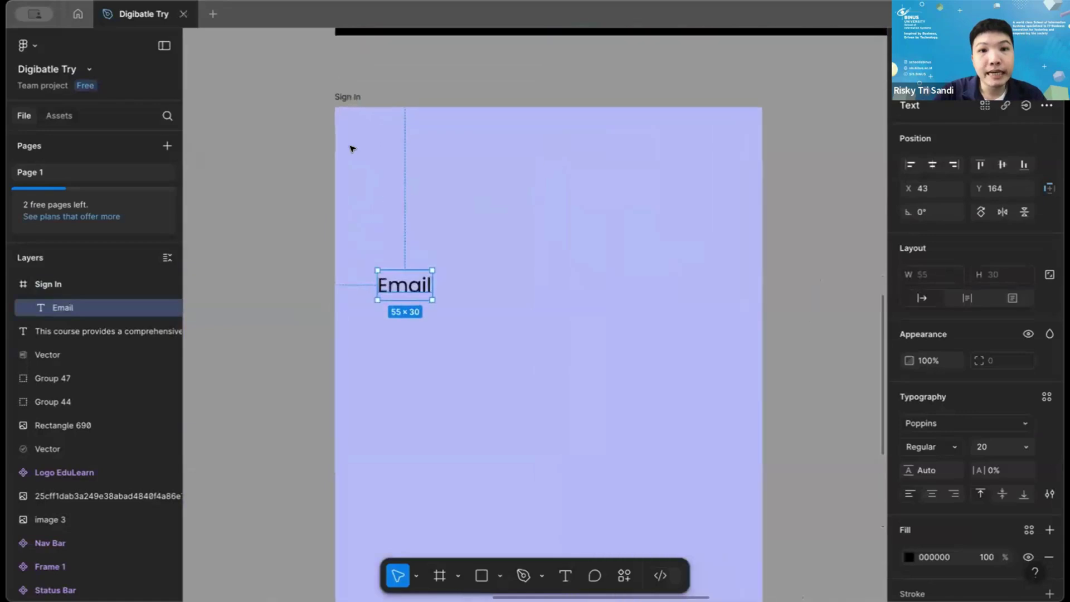
scroll(445, 268, down, 3)
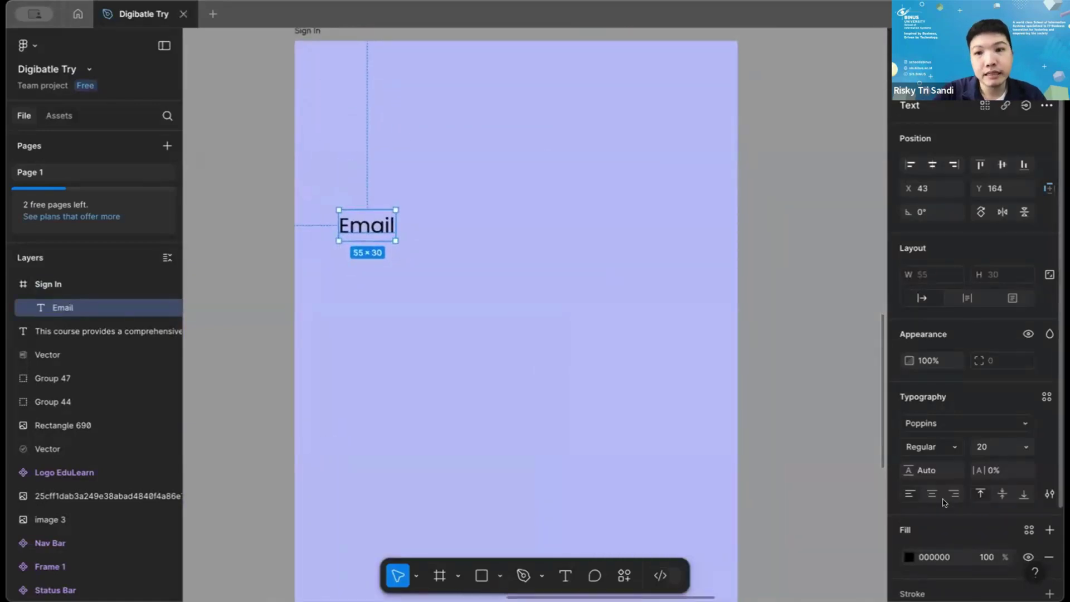
key(ctrl+b)
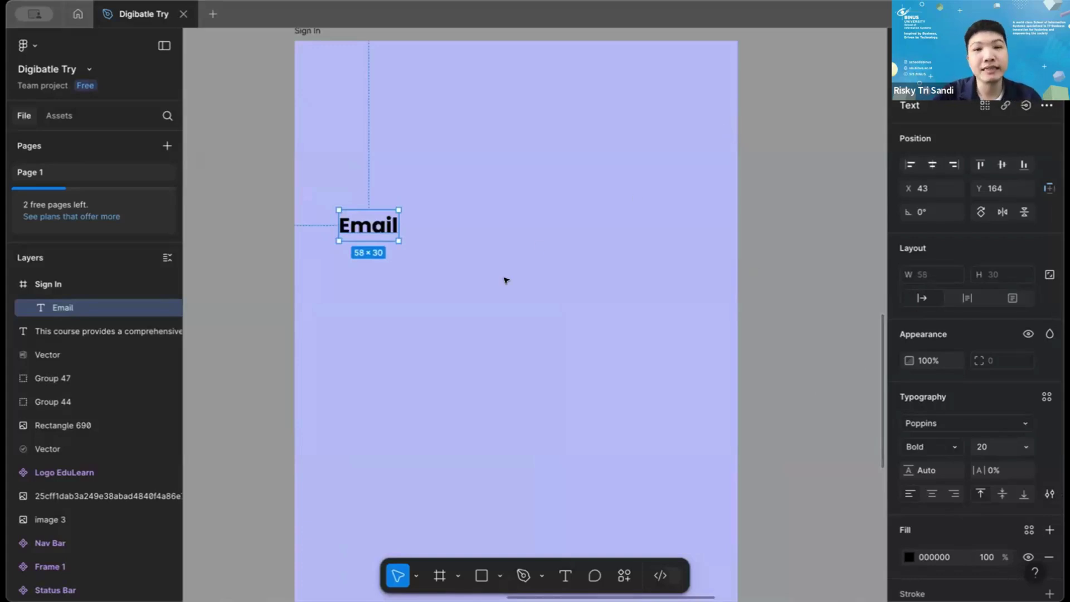
scroll(504, 279, down, 3)
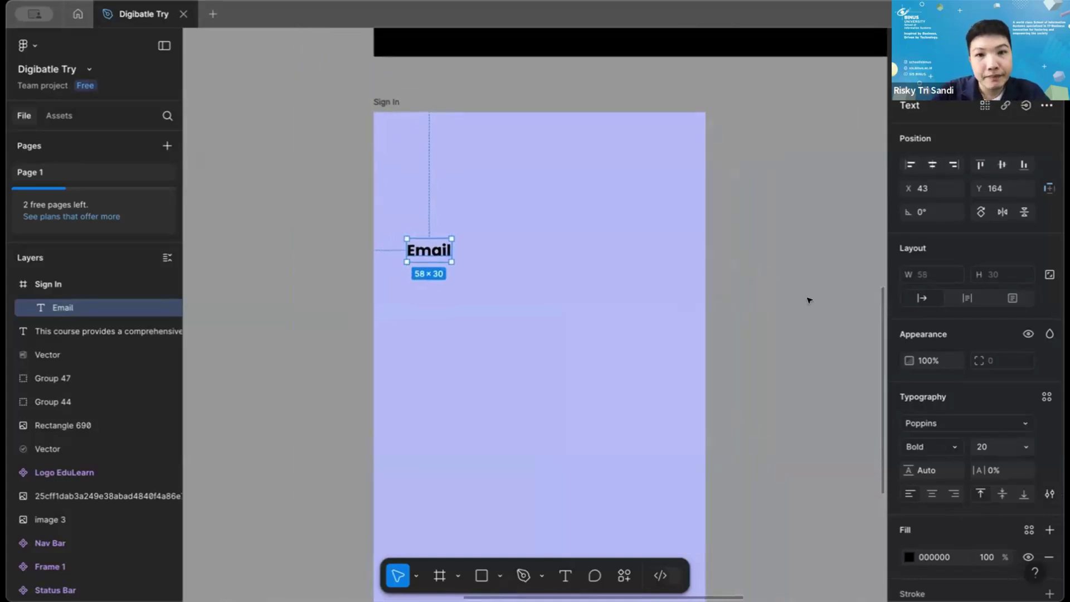
click(740, 300)
scroll(564, 299, down, 1)
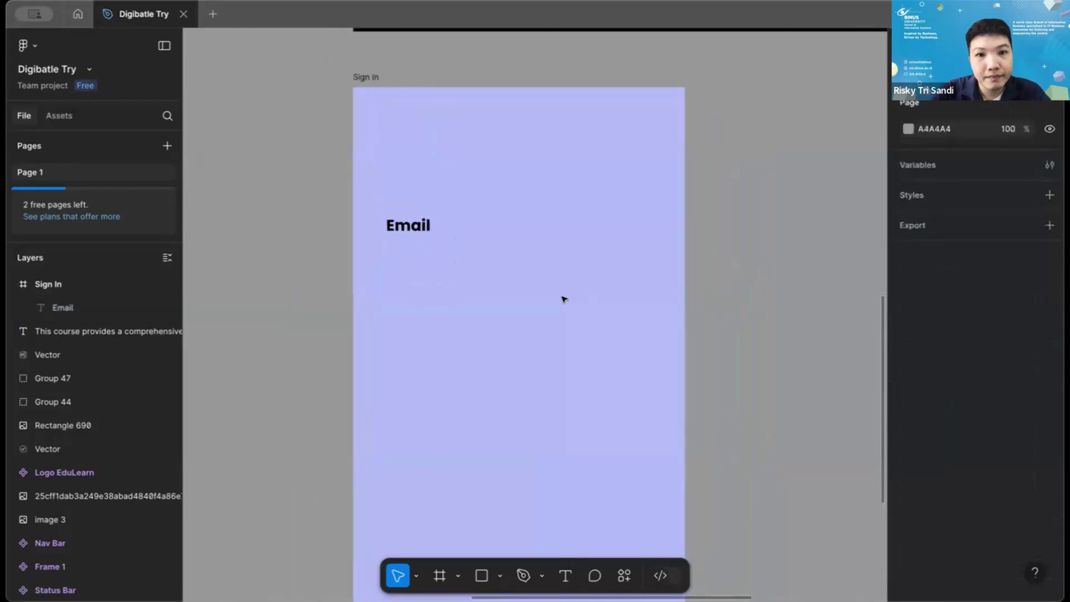
Duplicate the Status Bar component and place the copy inside the upper part of the Sign In frame.
click(423, 231)
scroll(424, 234, up, 3)
scroll(473, 277, down, 4)
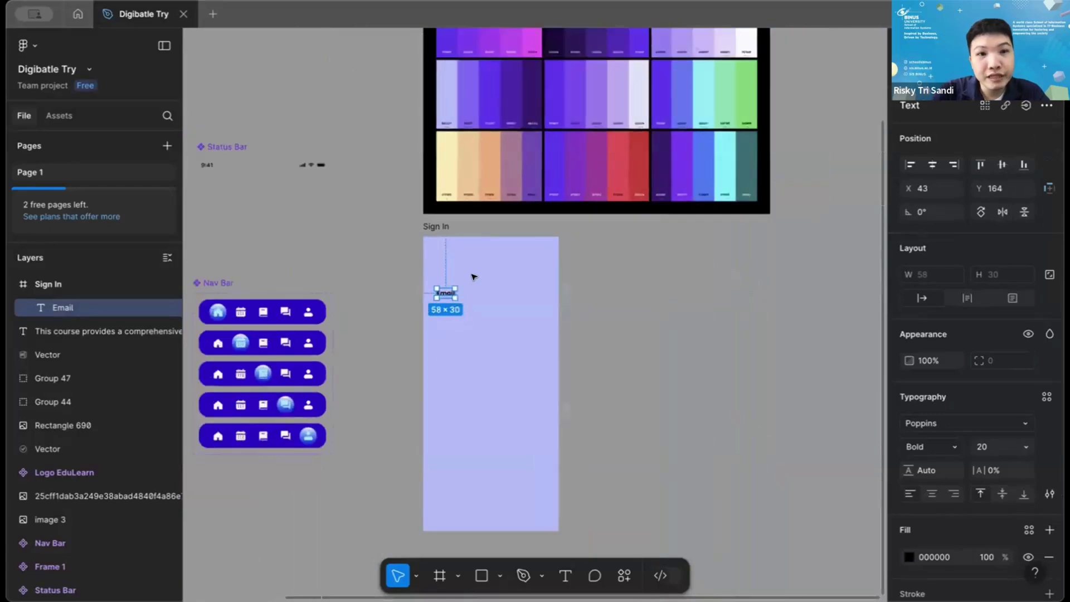
scroll(474, 277, up, 5)
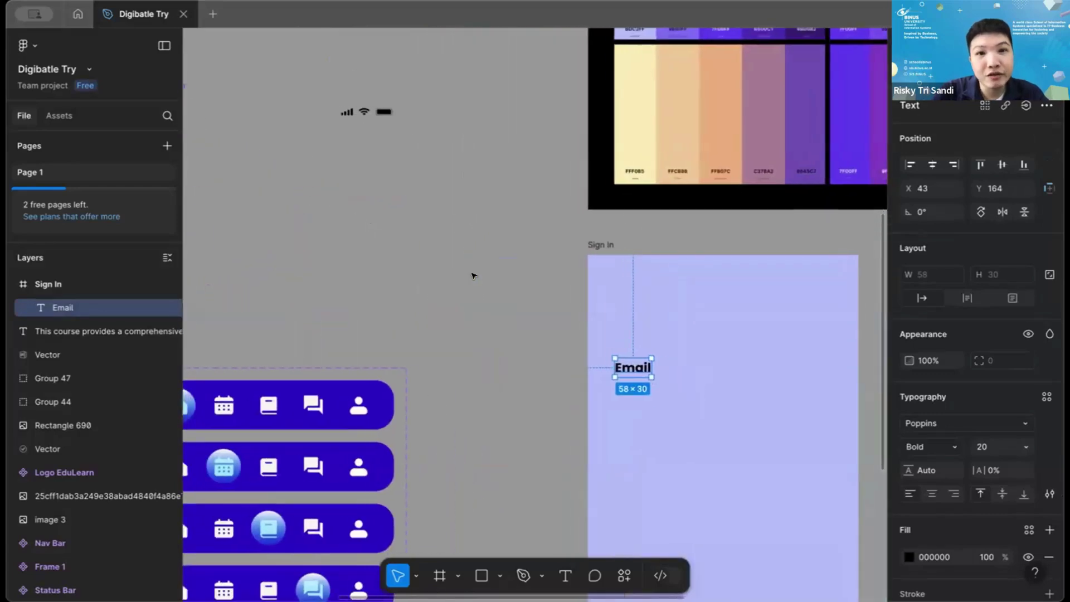
scroll(473, 276, left, 3)
scroll(473, 275, down, 2)
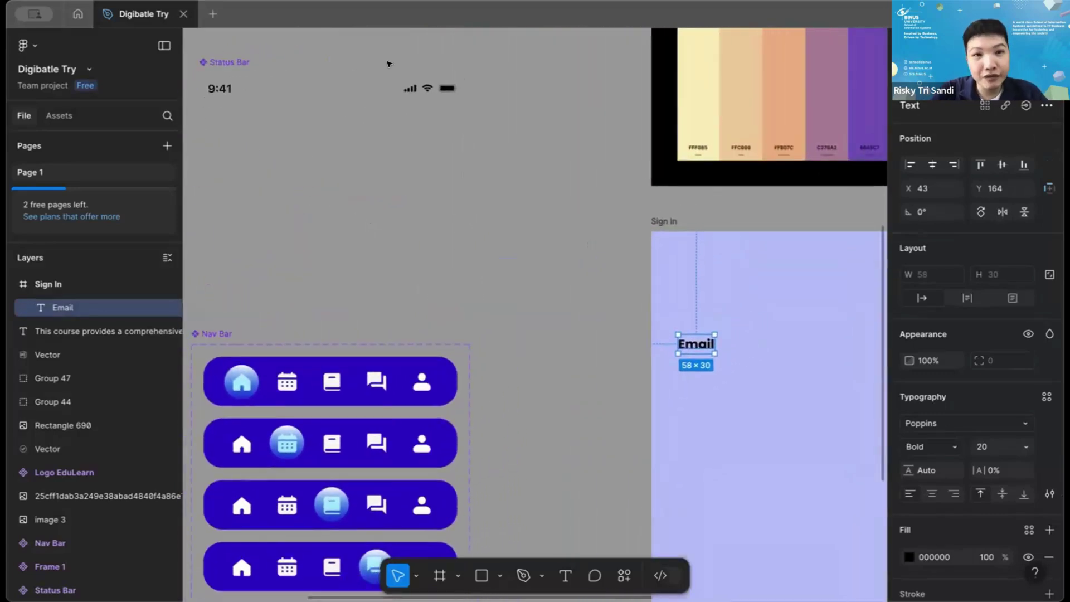
click(443, 88)
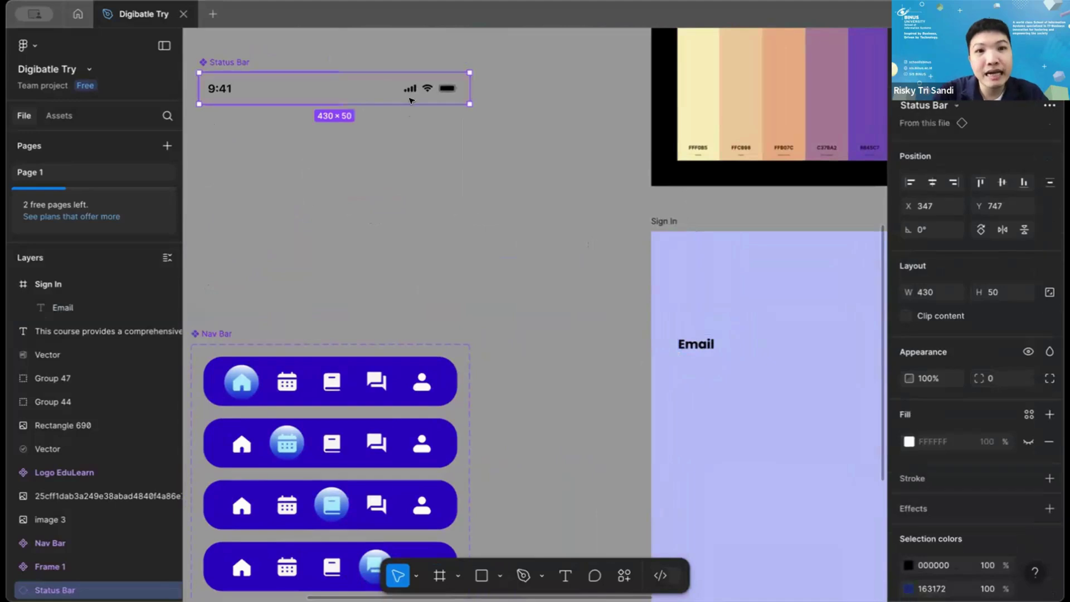
key(ctrl+d)
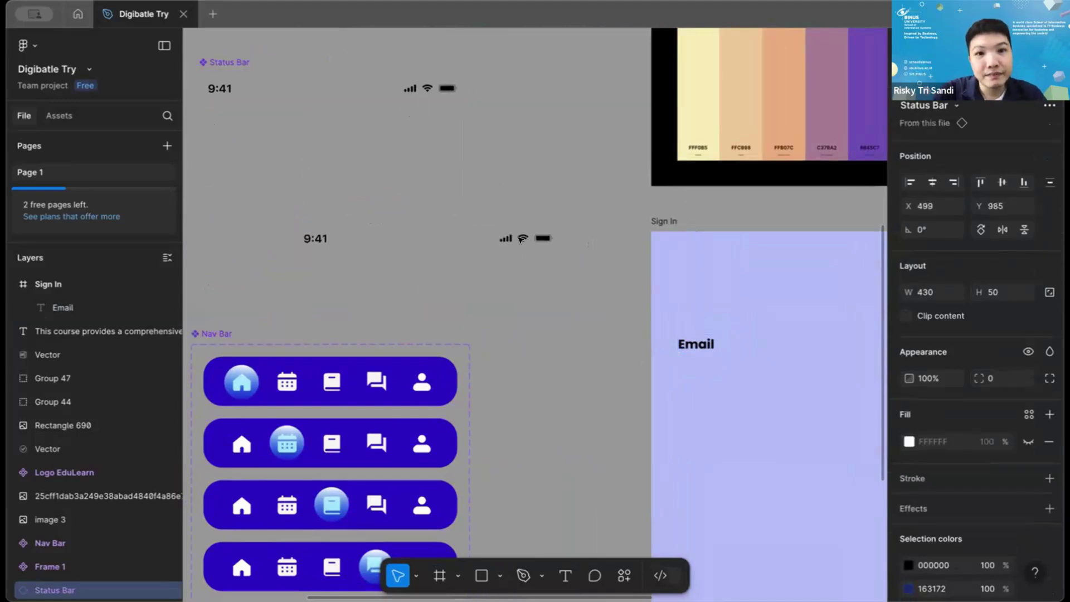
key(shift+Right)
key(shift+Right)
key(shift+Right)
key(shift+Right)
key(shift+Right)
key(shift+Right)
drag(826, 300, 825, 299)
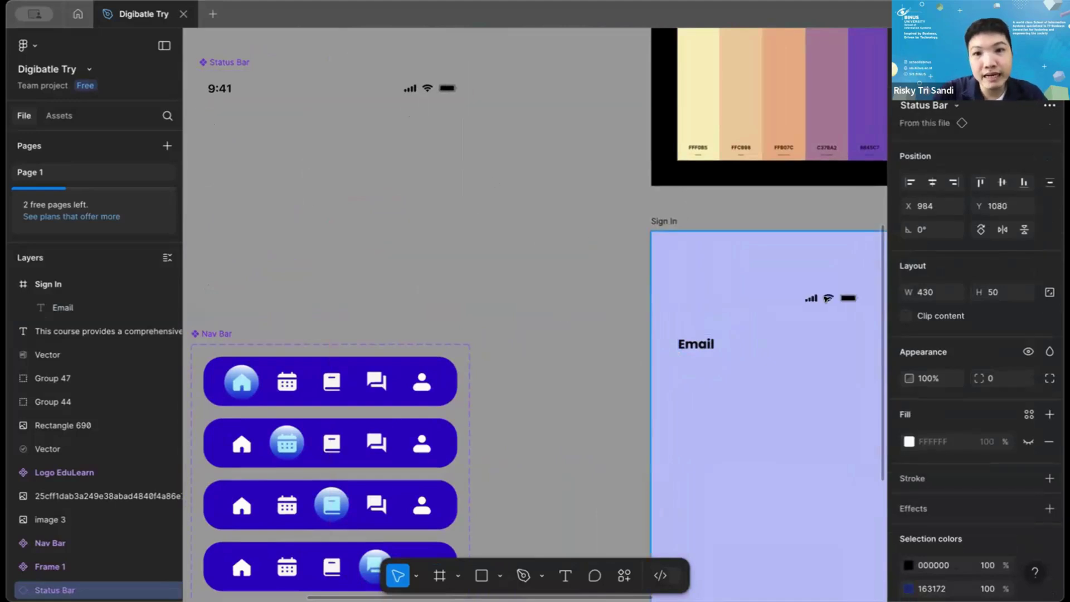
Align the Status Bar copy with the top edge of the Sign In frame at X 0, Y 0.
scroll(589, 305, right, 5)
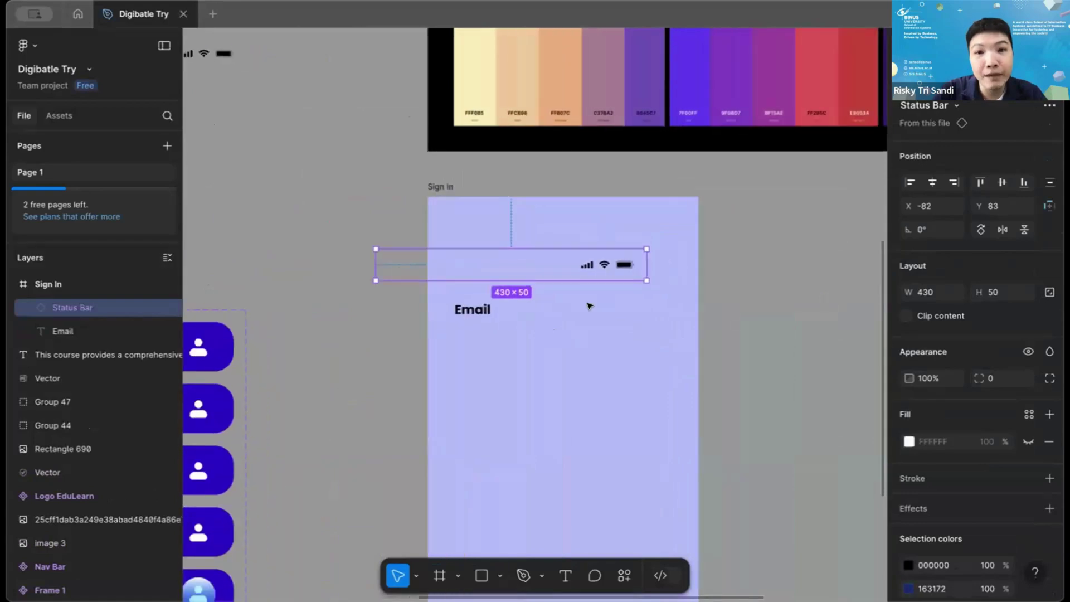
scroll(589, 306, up, 2)
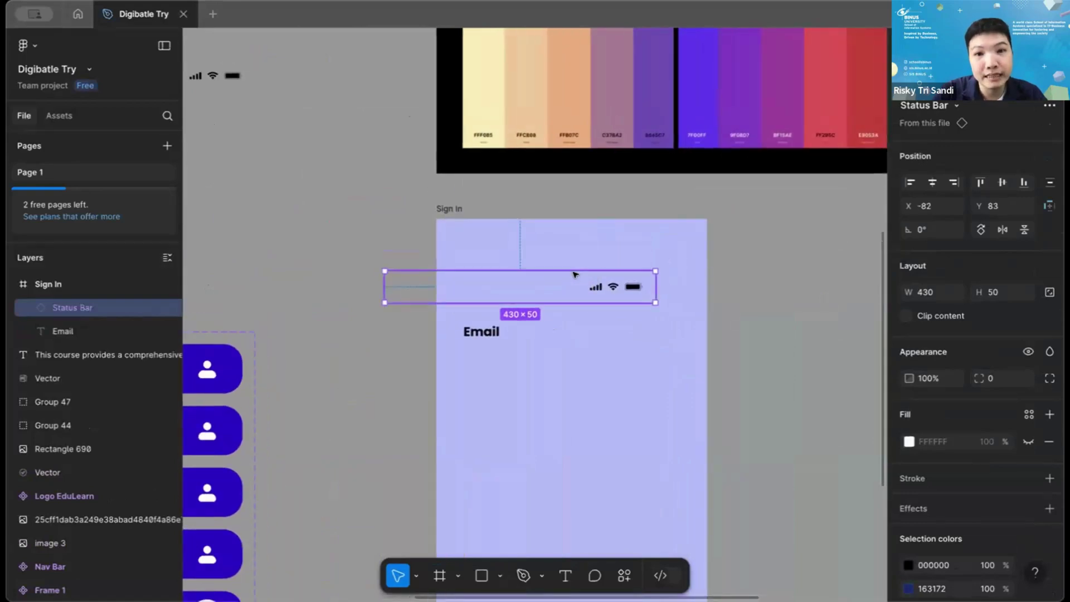
drag(579, 282, 623, 222)
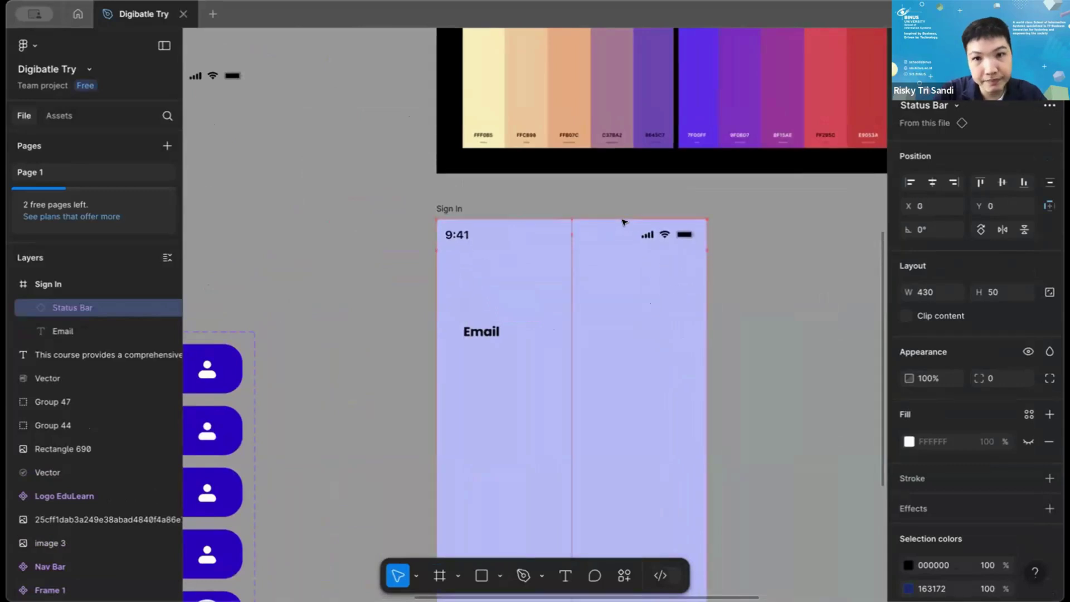
click(767, 311)
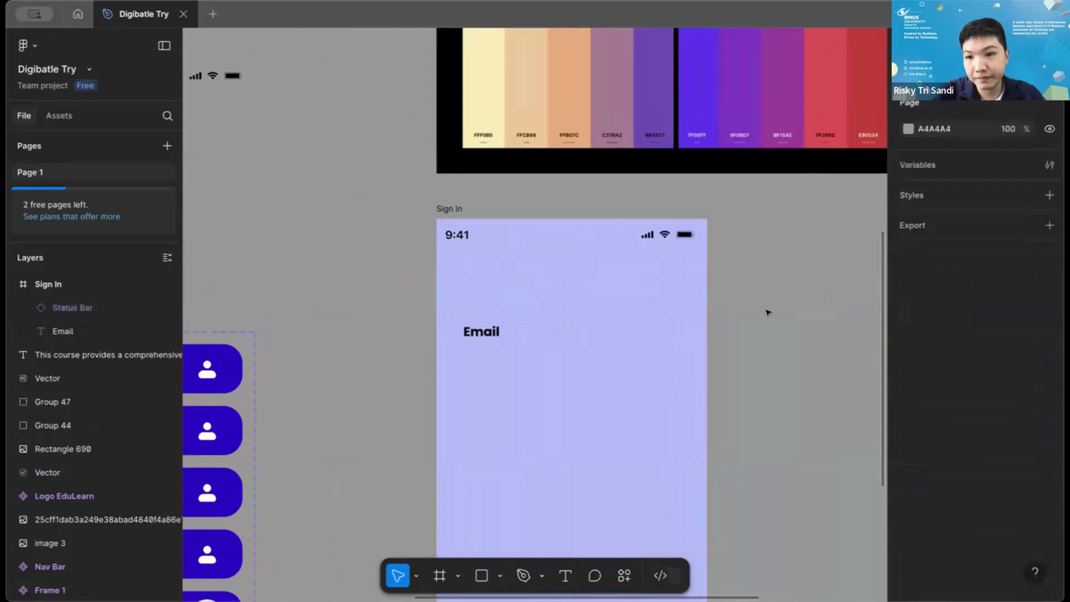
Place a copy of the Logo EduLearn component in the Sign In frame at about X 101, Y 266.
scroll(767, 312, right, 2)
scroll(767, 312, down, 1)
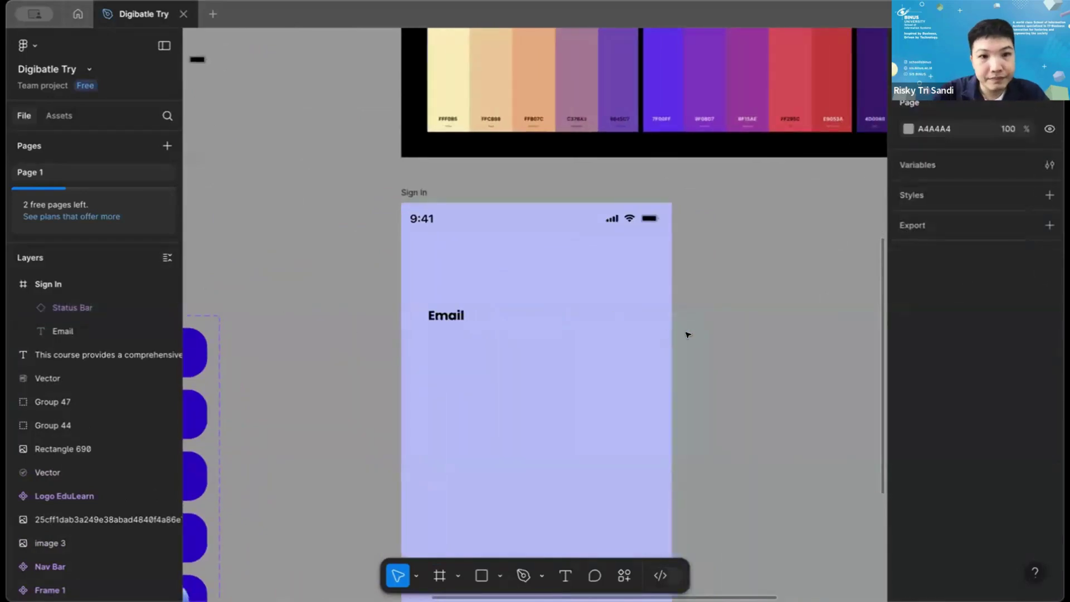
scroll(688, 334, down, 3)
scroll(687, 334, up, 5)
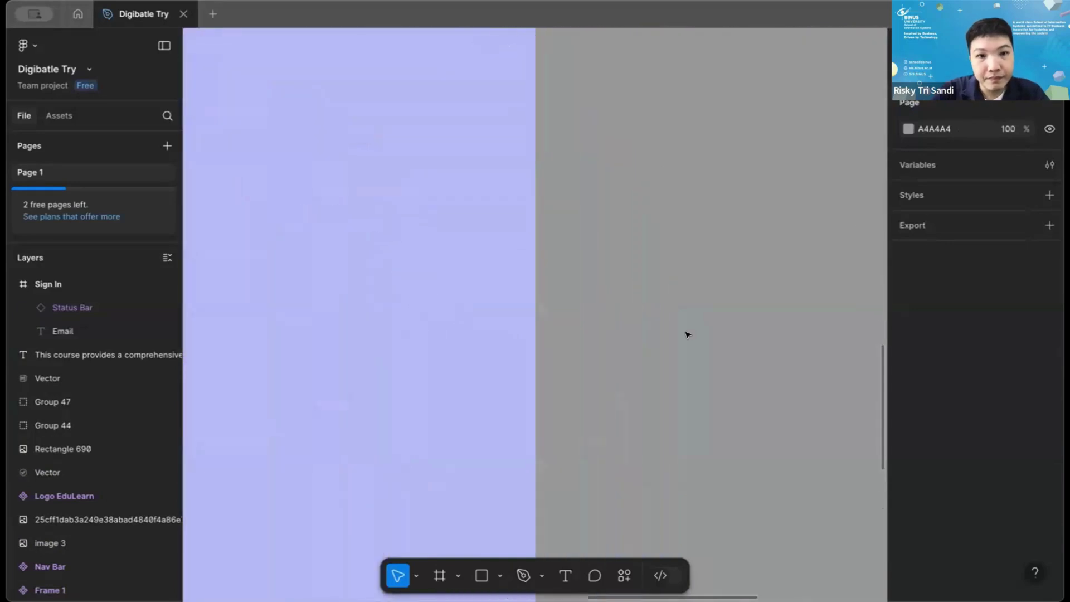
scroll(688, 334, down, 10)
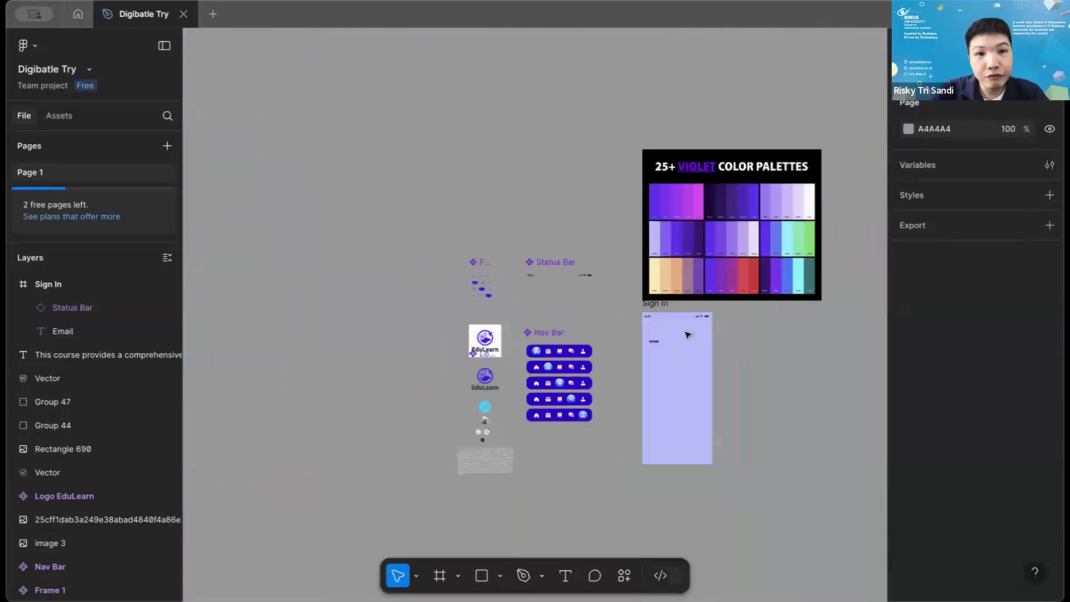
scroll(687, 334, up, 10)
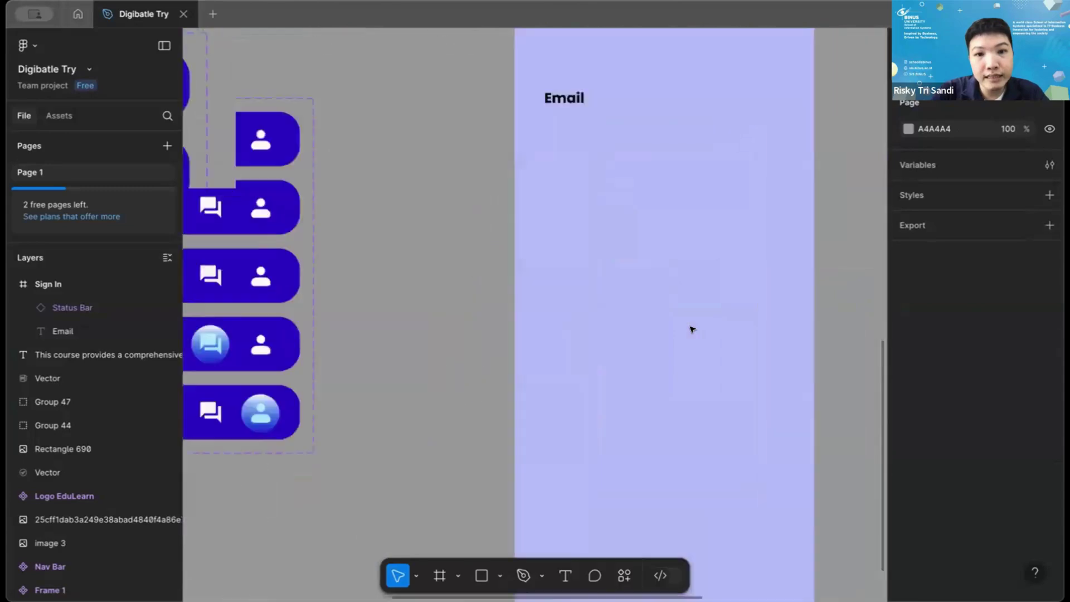
scroll(691, 329, down, 8)
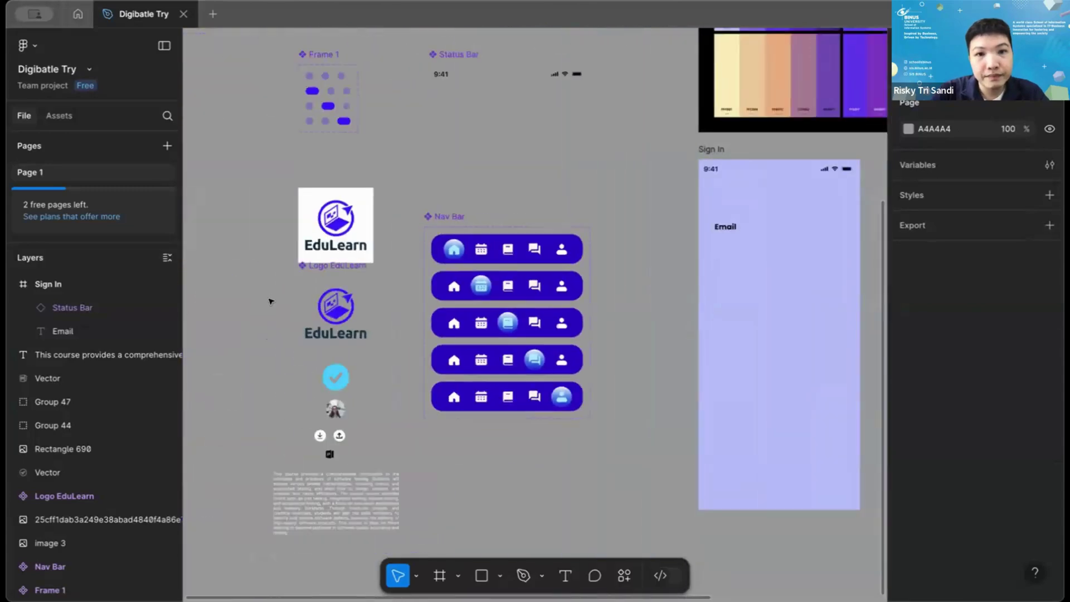
click(343, 315)
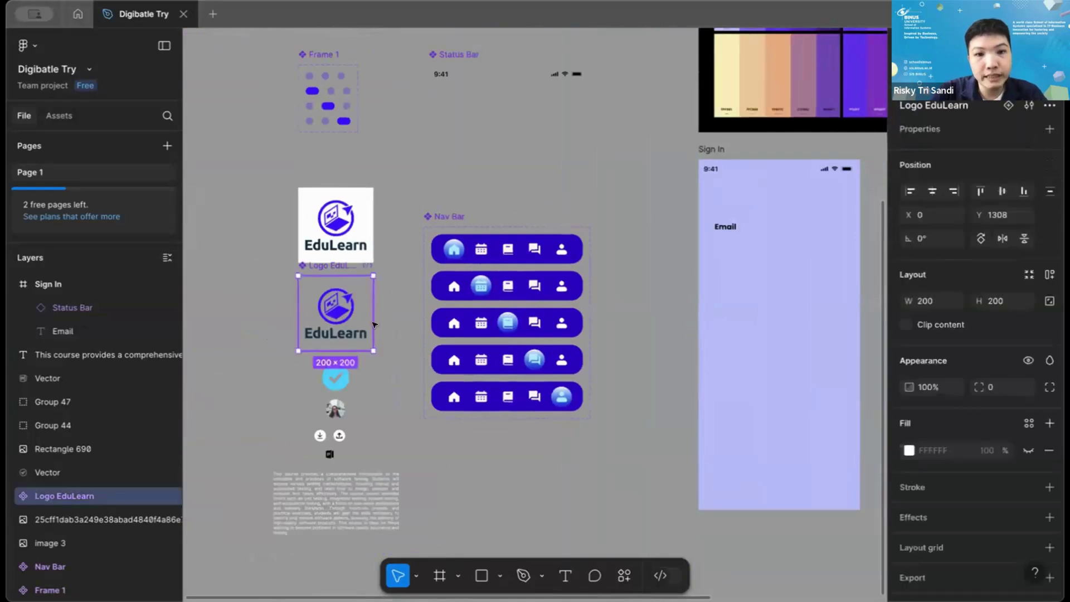
drag(374, 324, 770, 301)
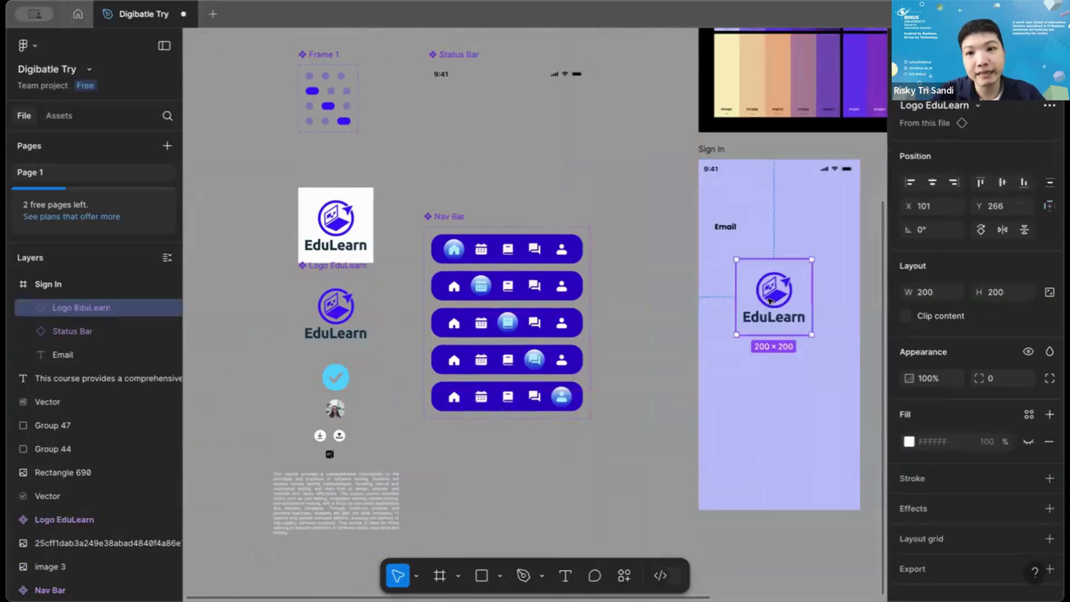
Shrink the EduLearn logo in the Sign In frame to about 114 × 114 and center it below the status bar at X 158, Y 72.
scroll(770, 301, right, 3)
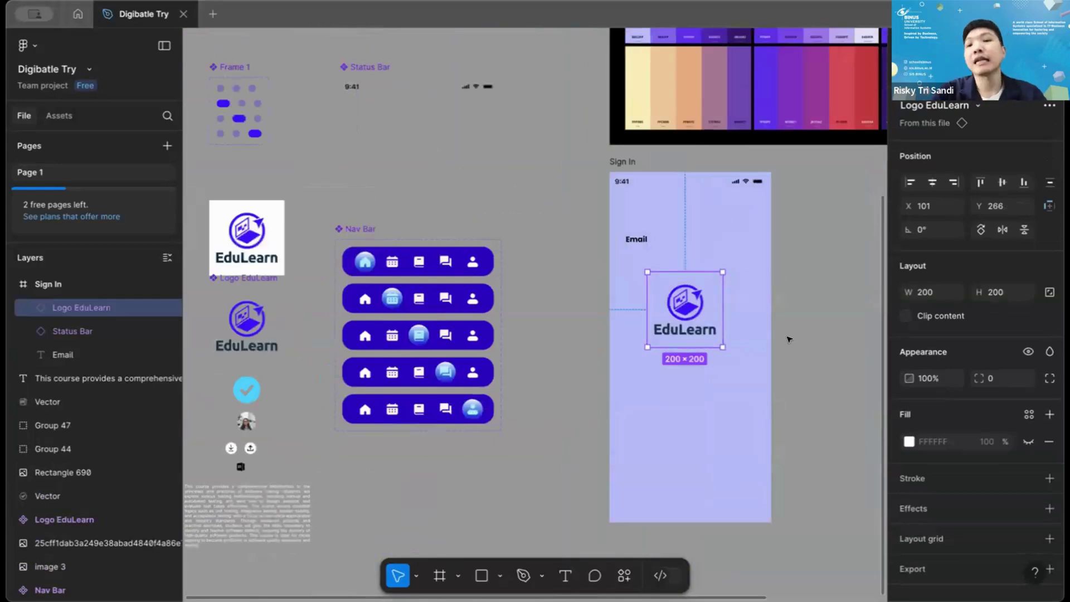
scroll(809, 271, up, 3)
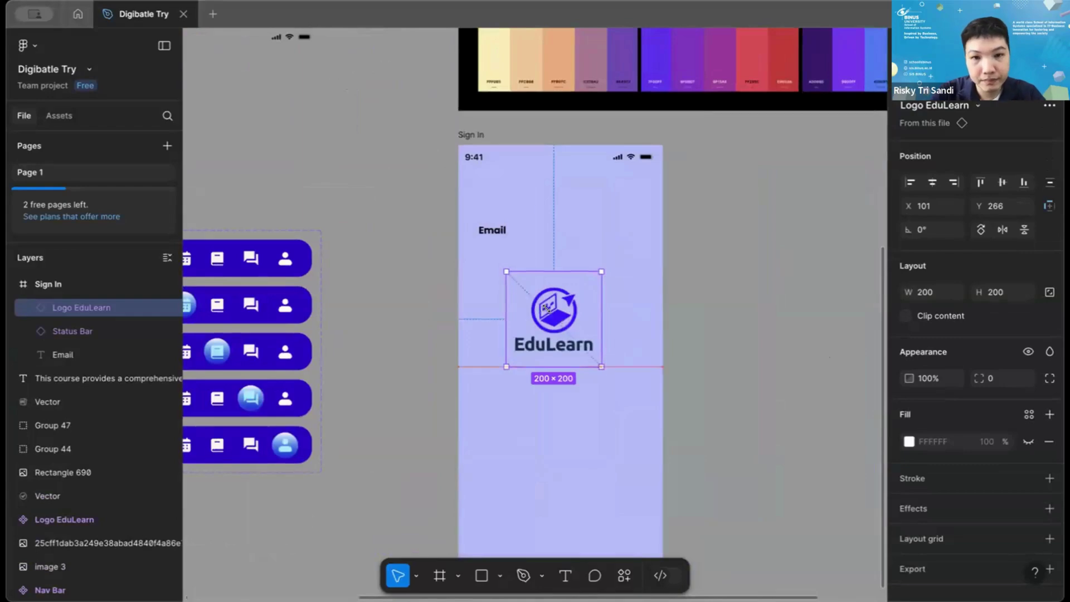
drag(595, 362, 555, 316)
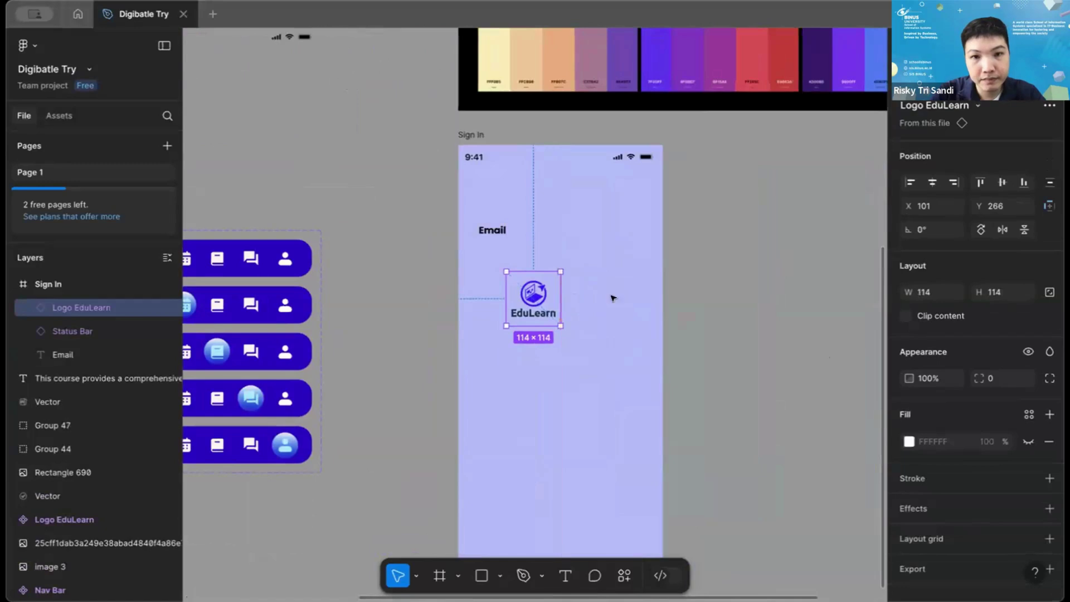
click(566, 301)
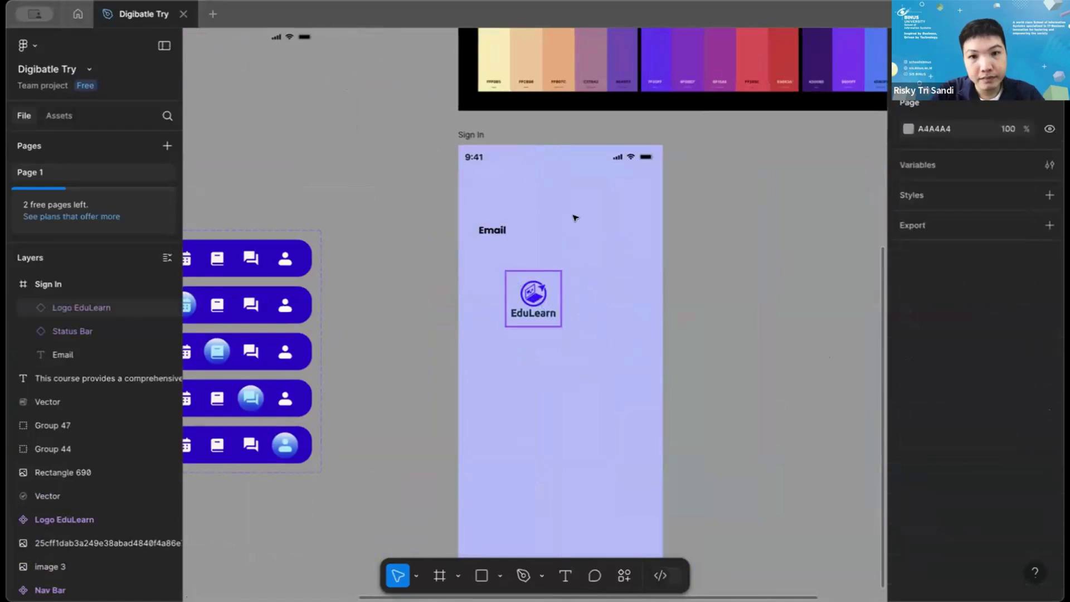
click(534, 298)
drag(533, 299, 571, 207)
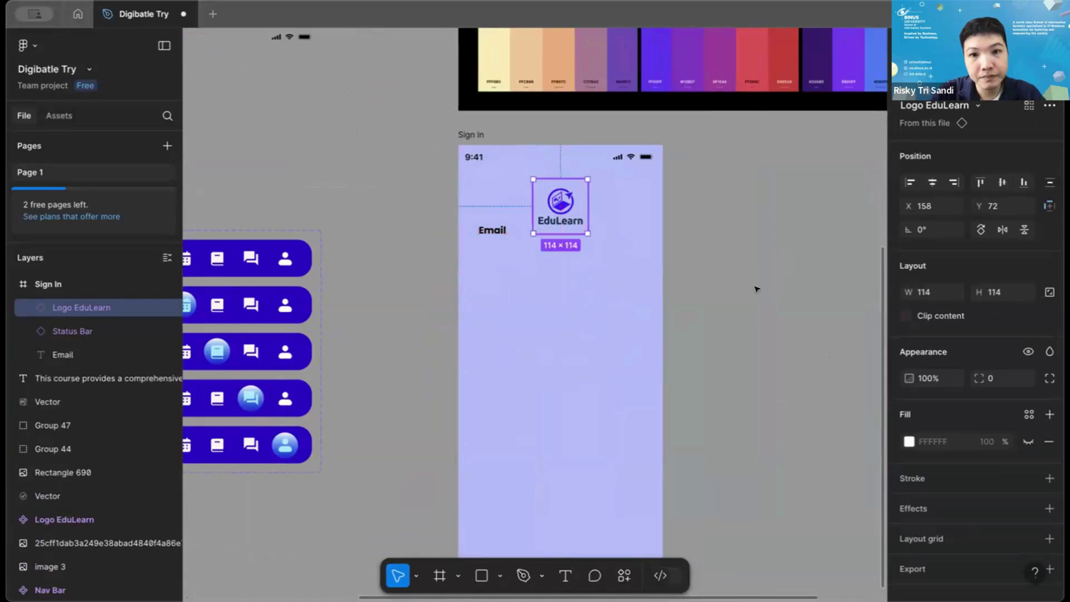
Move the "Email" text below the EduLearn logo, to about X 50, Y 226.
click(500, 241)
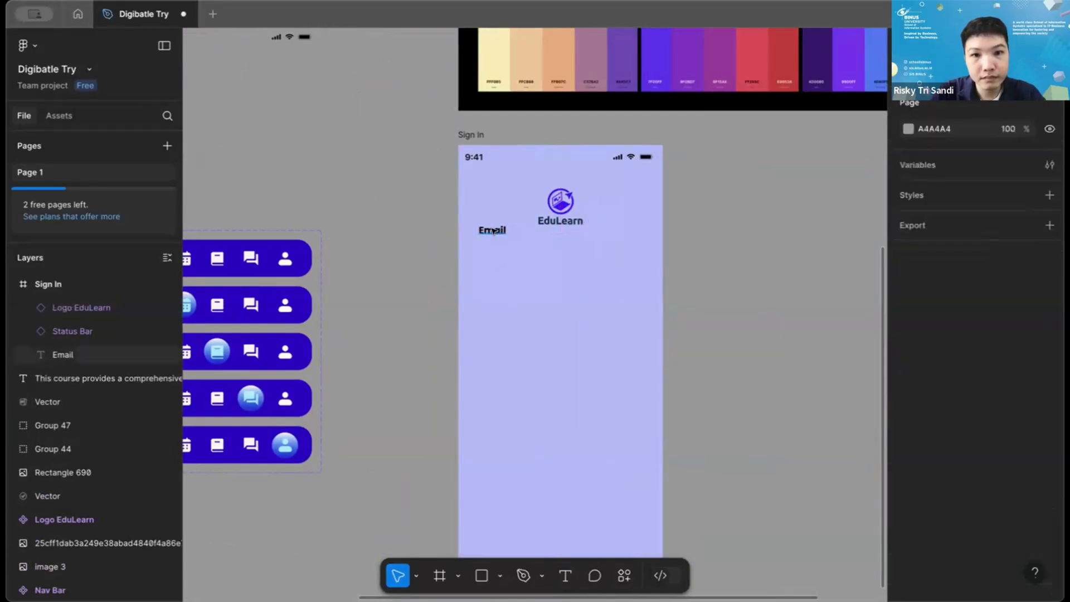
drag(495, 231, 502, 259)
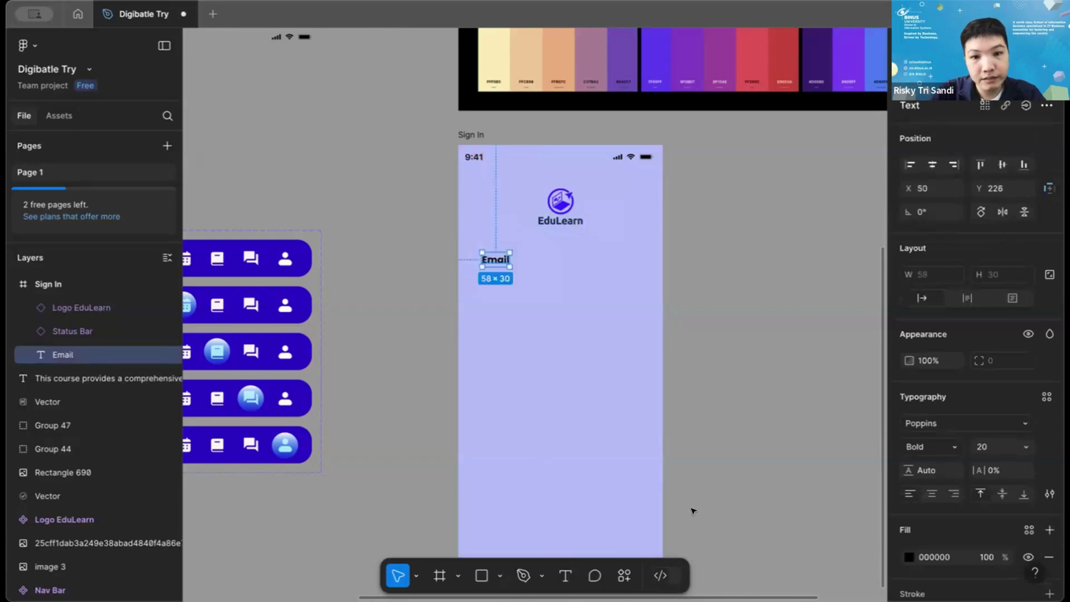
Draw a horizontal line about 305 long below the "Email" text, starting at about X 53, Y 295.
scroll(694, 512, up, 3)
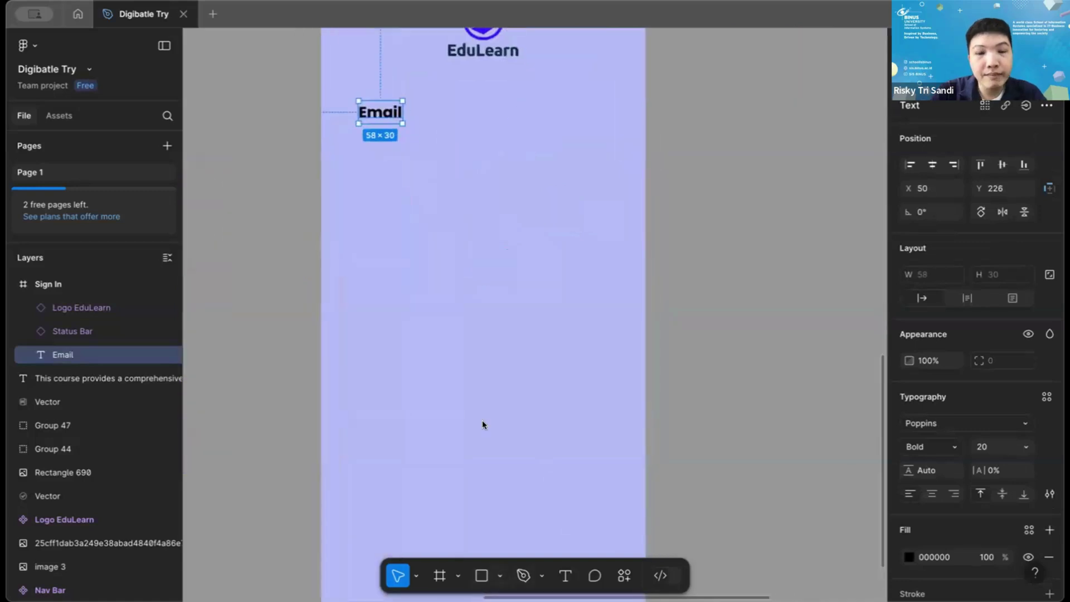
click(500, 575)
click(504, 453)
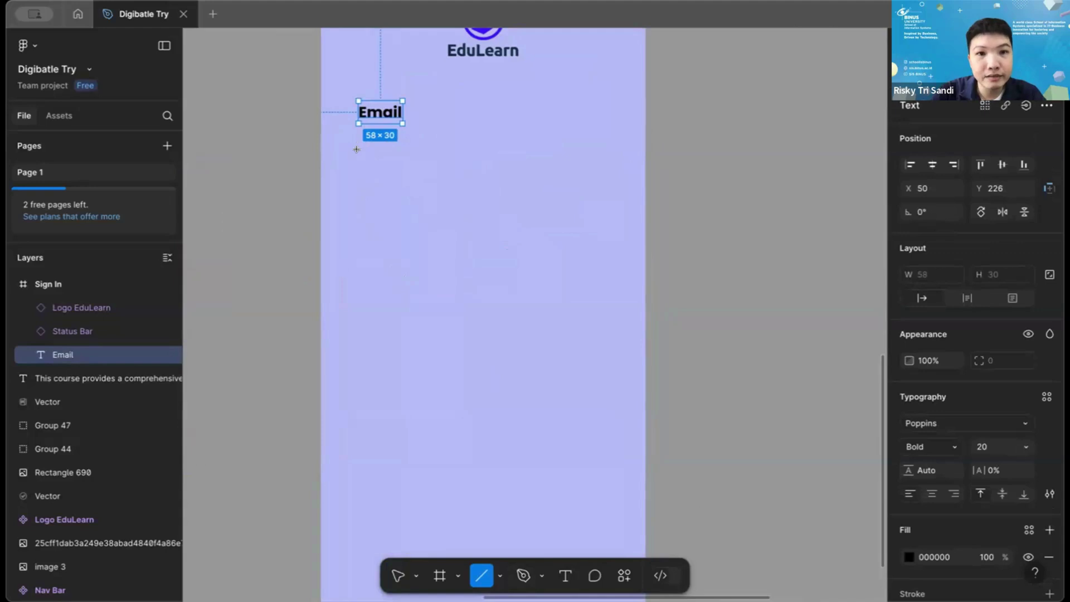
drag(360, 152, 584, 151)
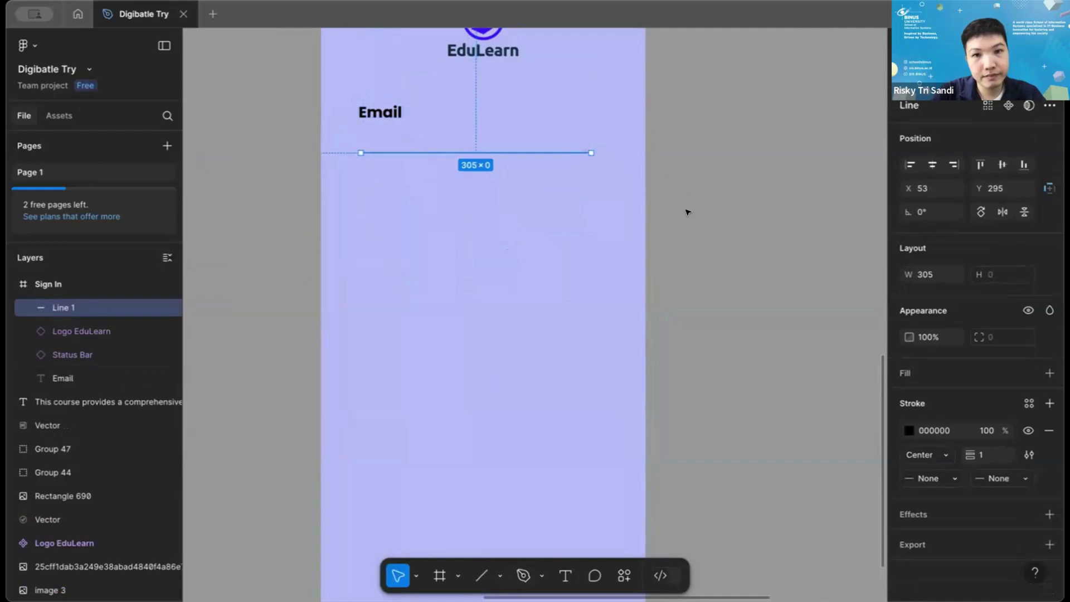
scroll(688, 211, up, 5)
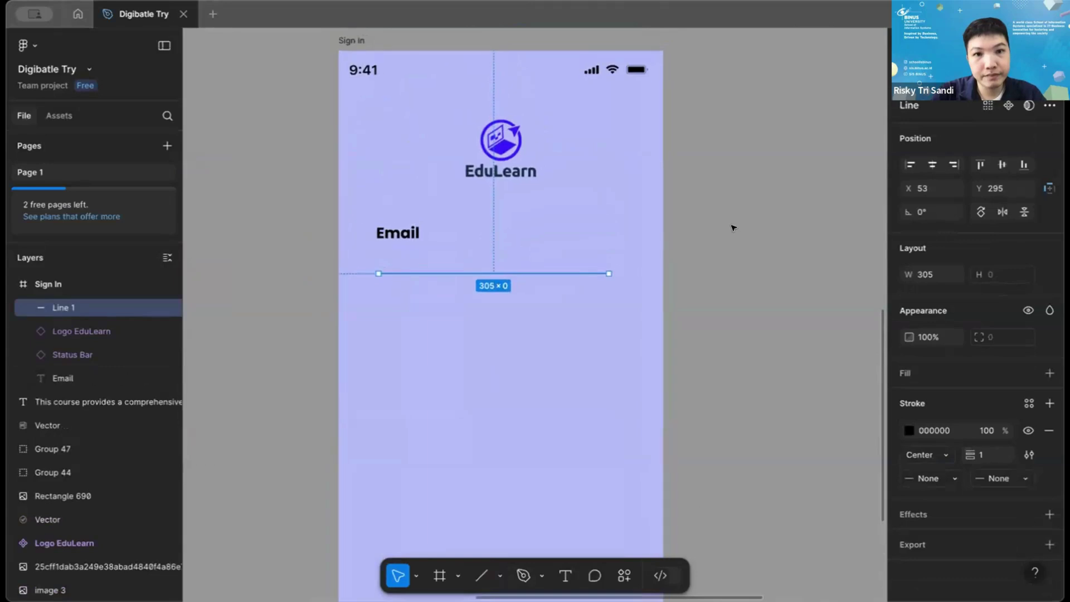
key(Escape)
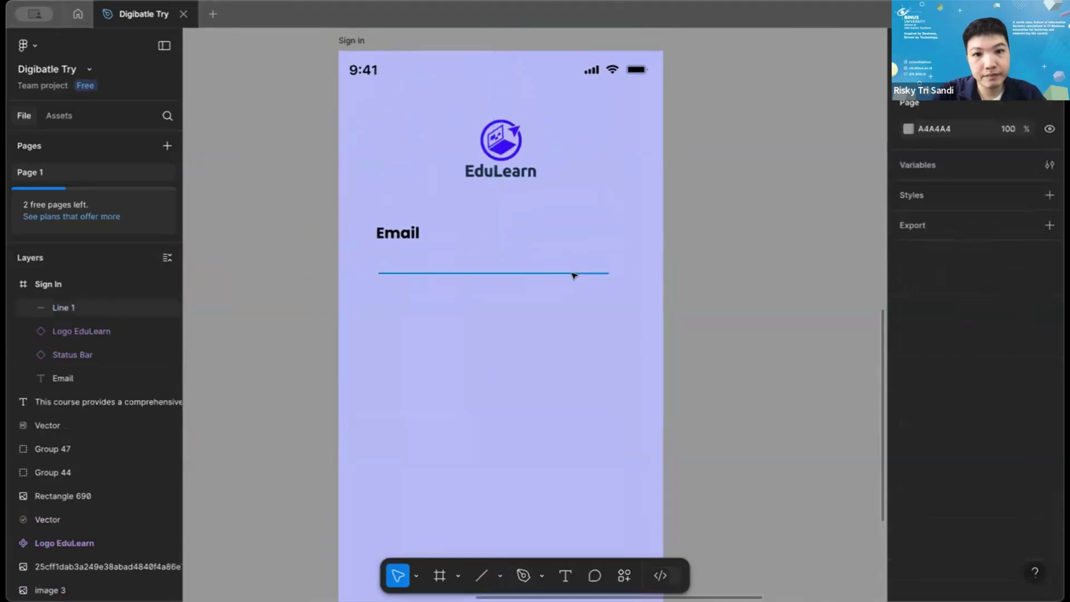
Nudge the line below the "Email" text up to Y 286.
click(575, 274)
key(Up)
key(Up)
key(Up)
key(Up)
key(Up)
key(Up)
key(Up)
key(Up)
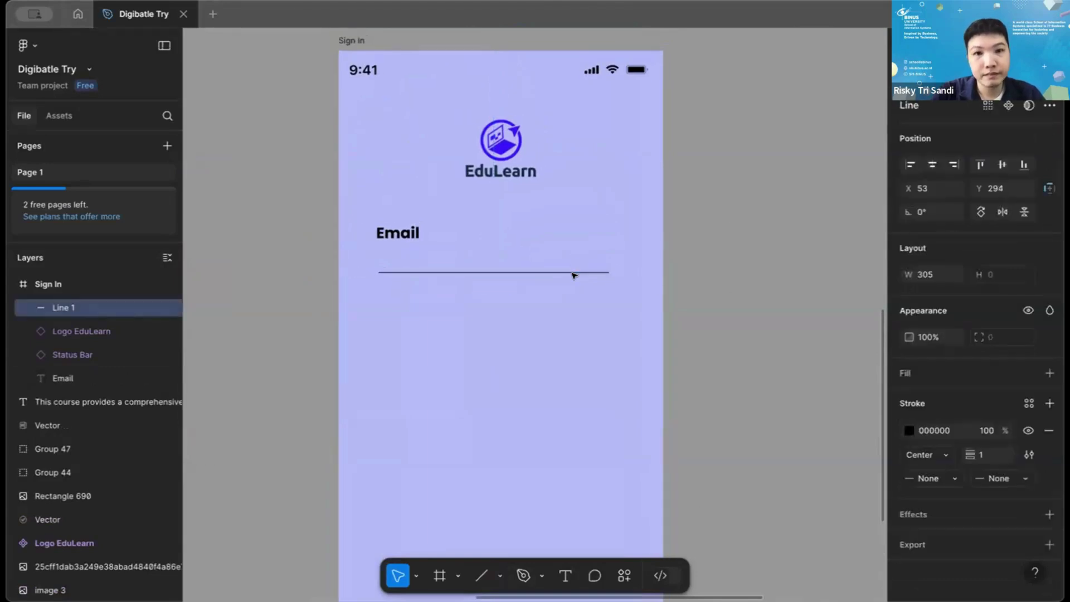
key(Up)
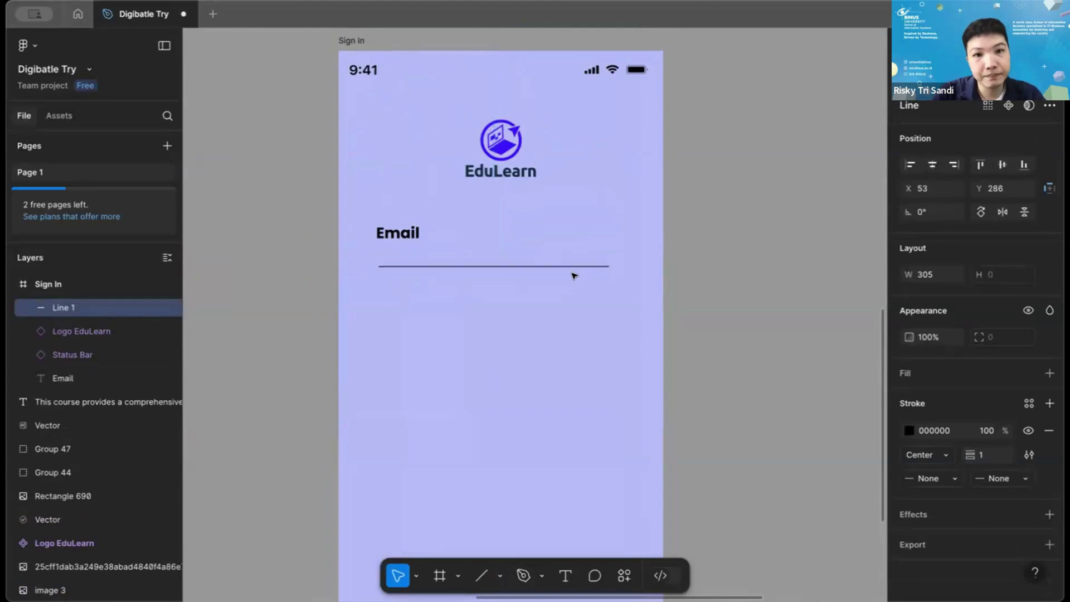
click(756, 303)
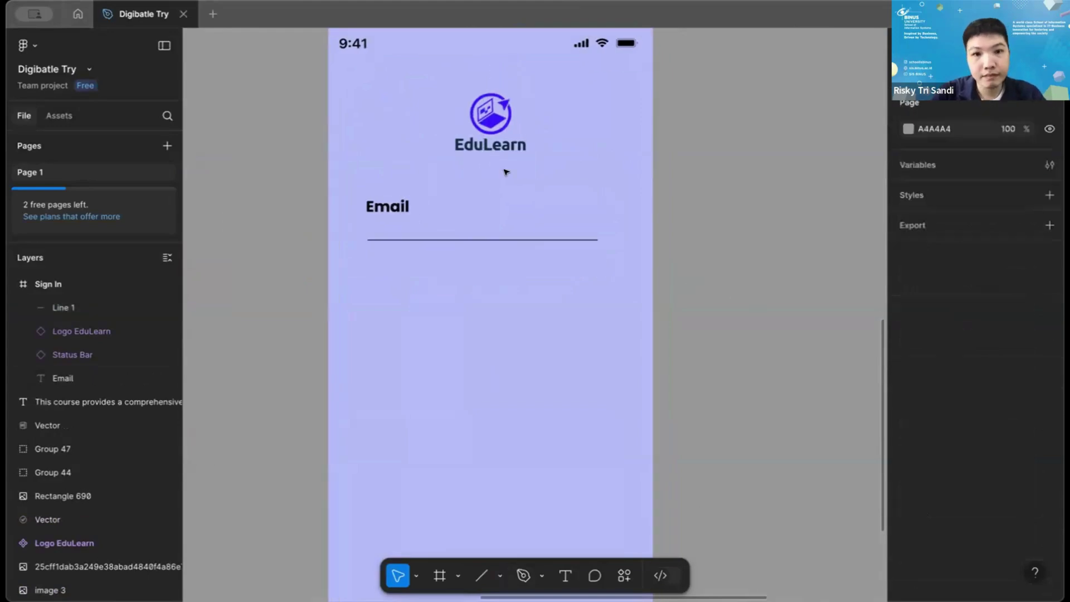
Duplicate the "Email" text together with its line and shift the copy 90 px straight down.
scroll(393, 184, down, 2)
key(shift+Tab)
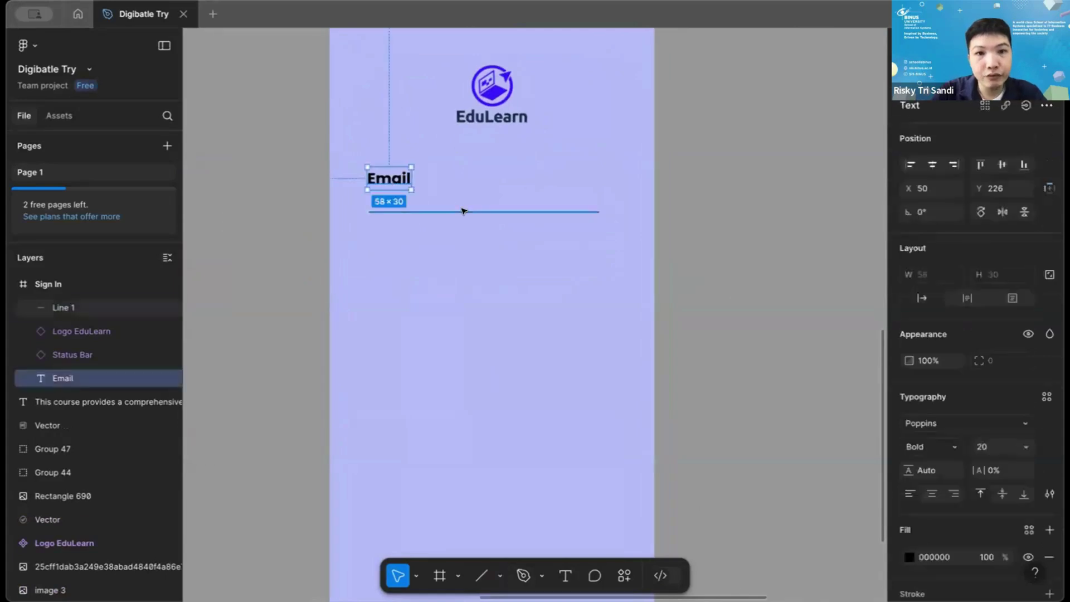
shift+click(462, 210)
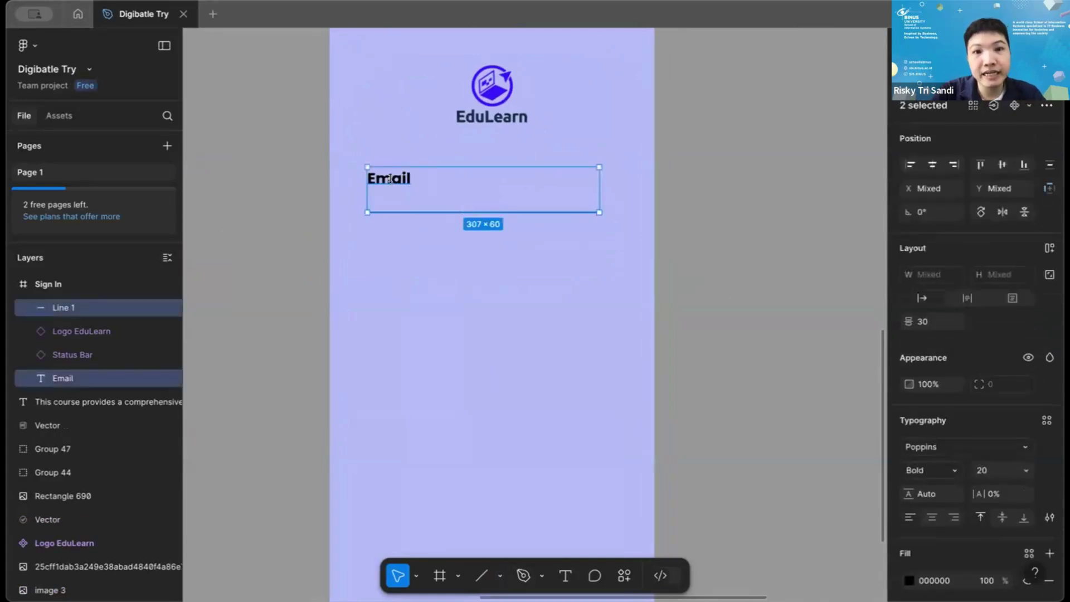
key(ctrl+d)
key(shift+Down)
key(shift+Down)
key(shift+Down)
key(shift+Down)
key(shift+Down)
key(shift+Down)
key(shift+Down)
key(shift+Down)
key(shift+Down)
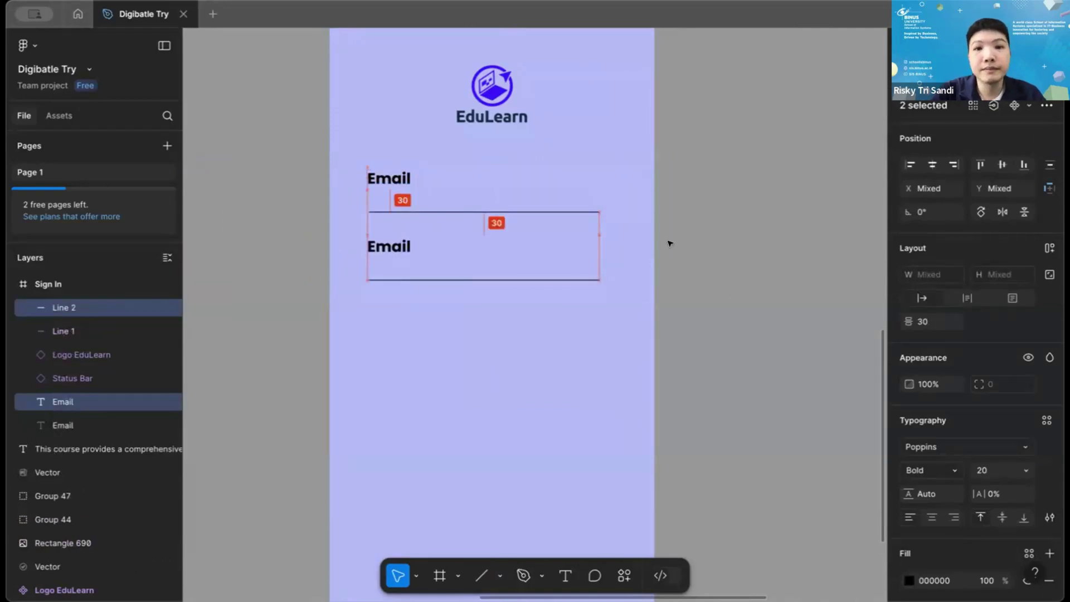
key(Escape)
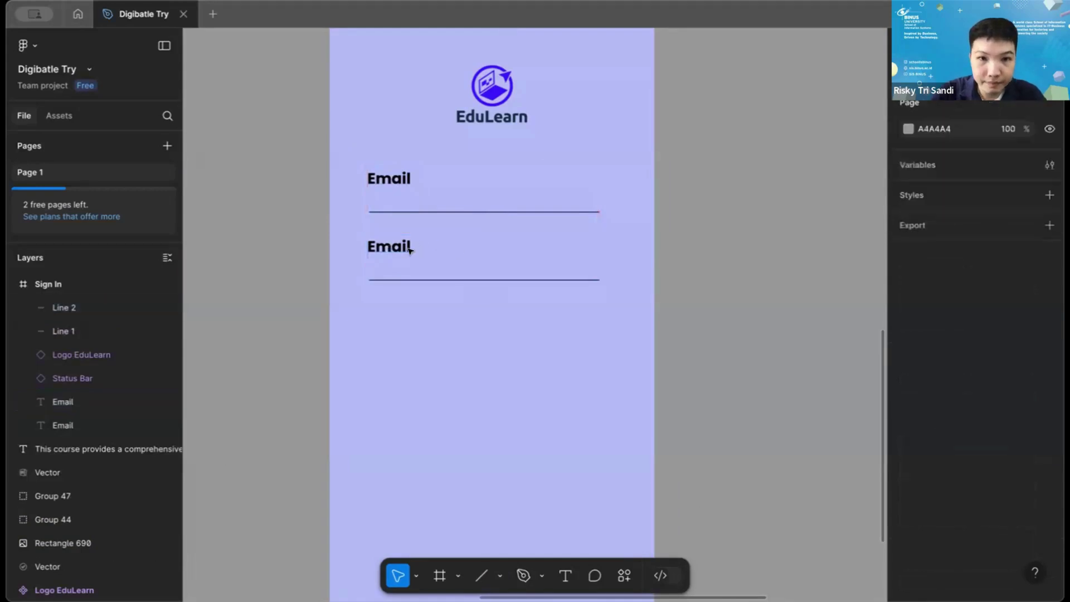
Change the text of the lower "Email" copy to "Password".
click(408, 246)
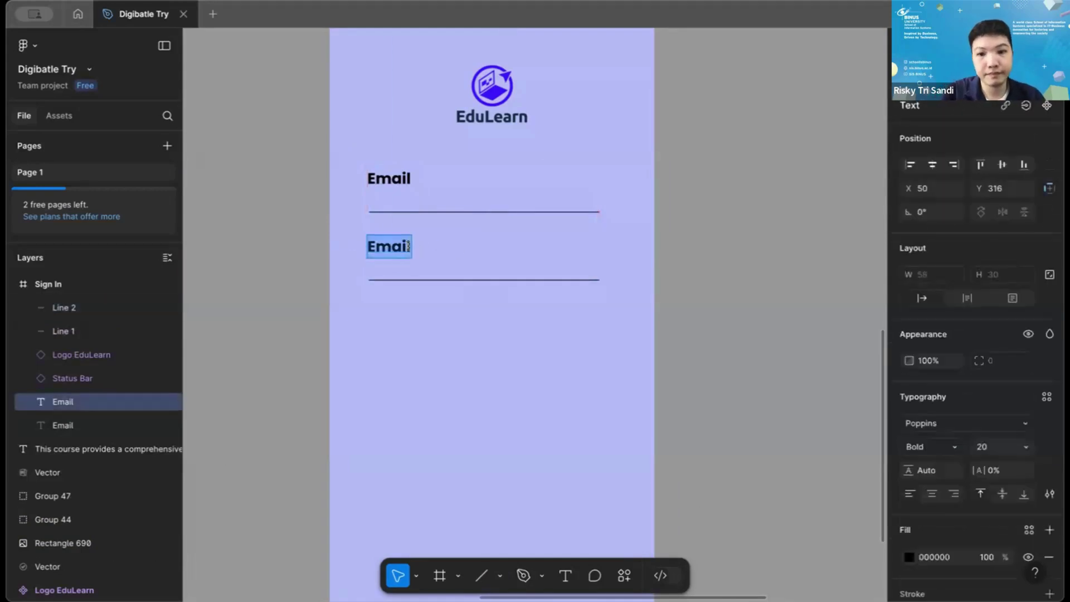
text(Passw)
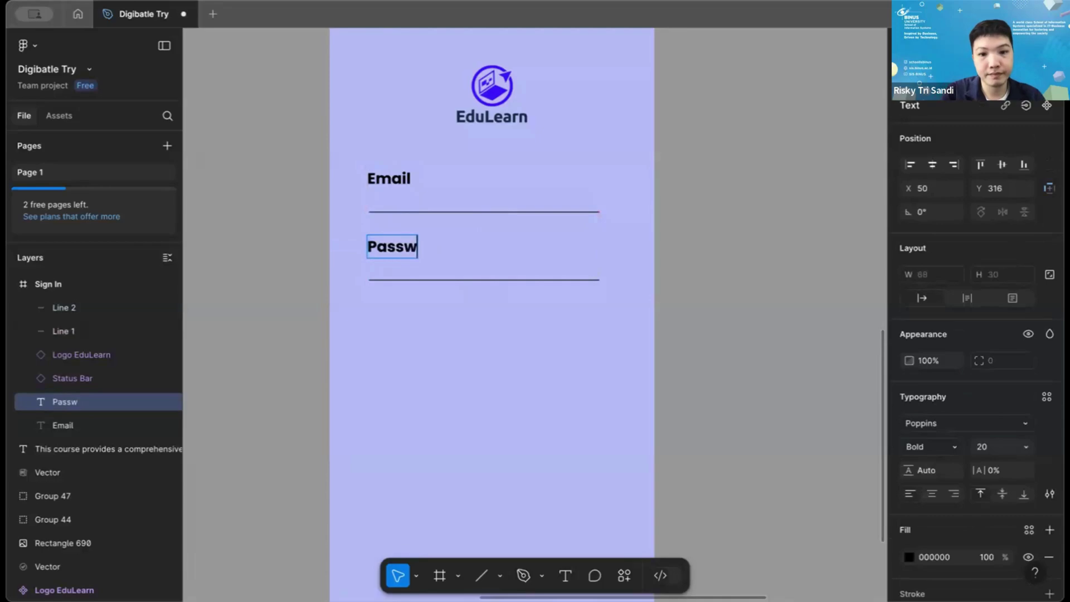
text(ord)
key(Escape)
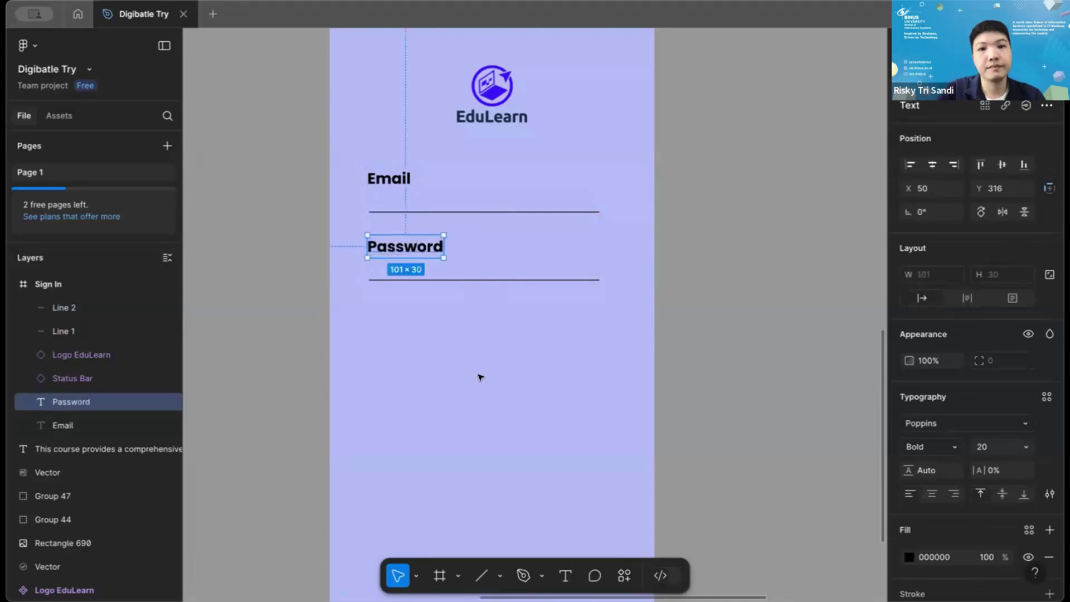
click(481, 378)
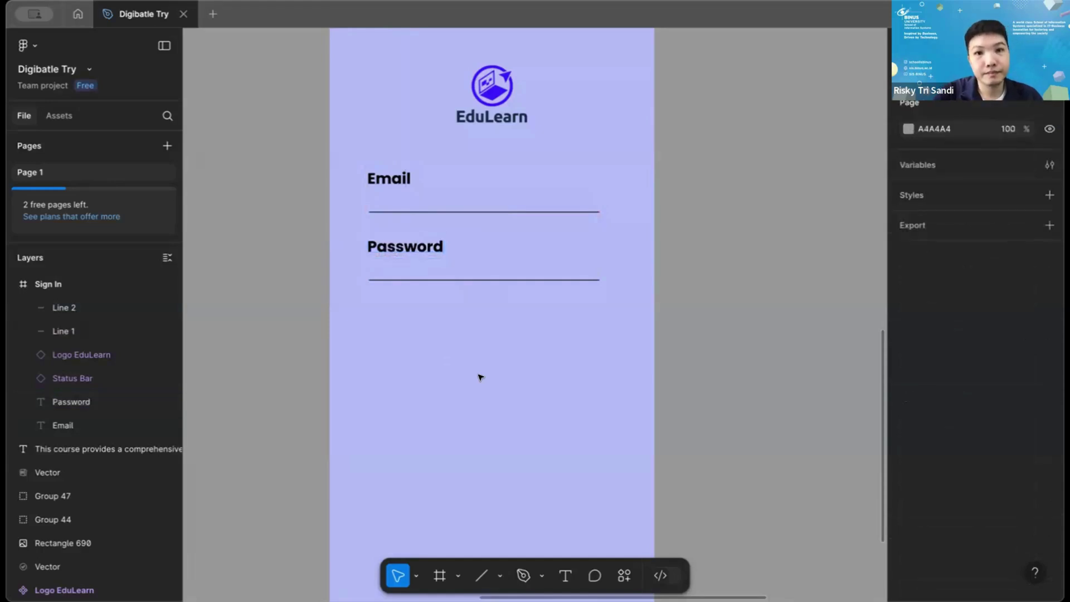
scroll(481, 378, down, 5)
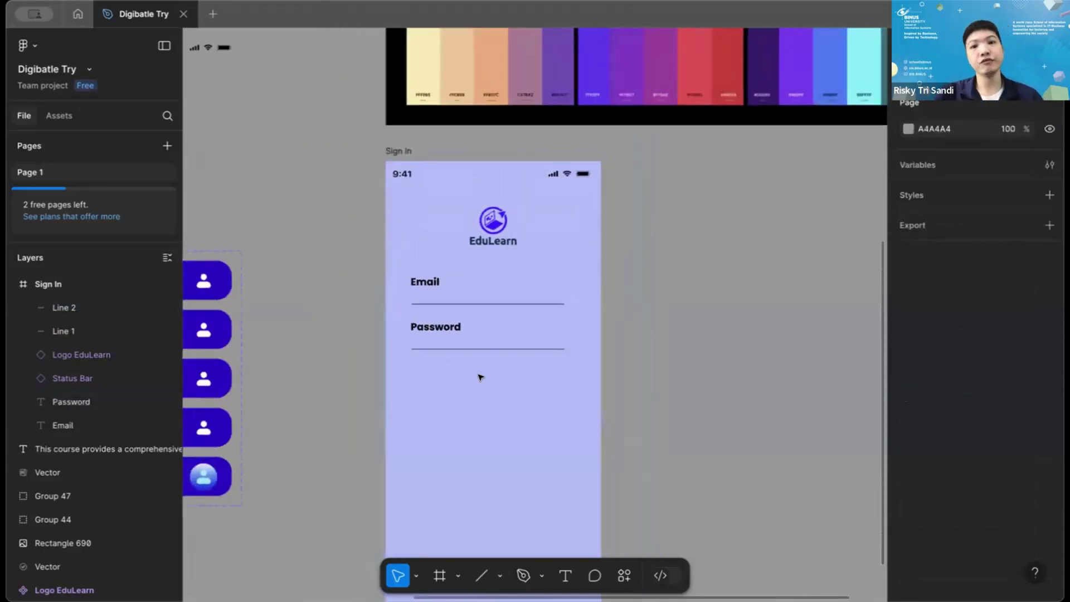
scroll(480, 377, down, 1)
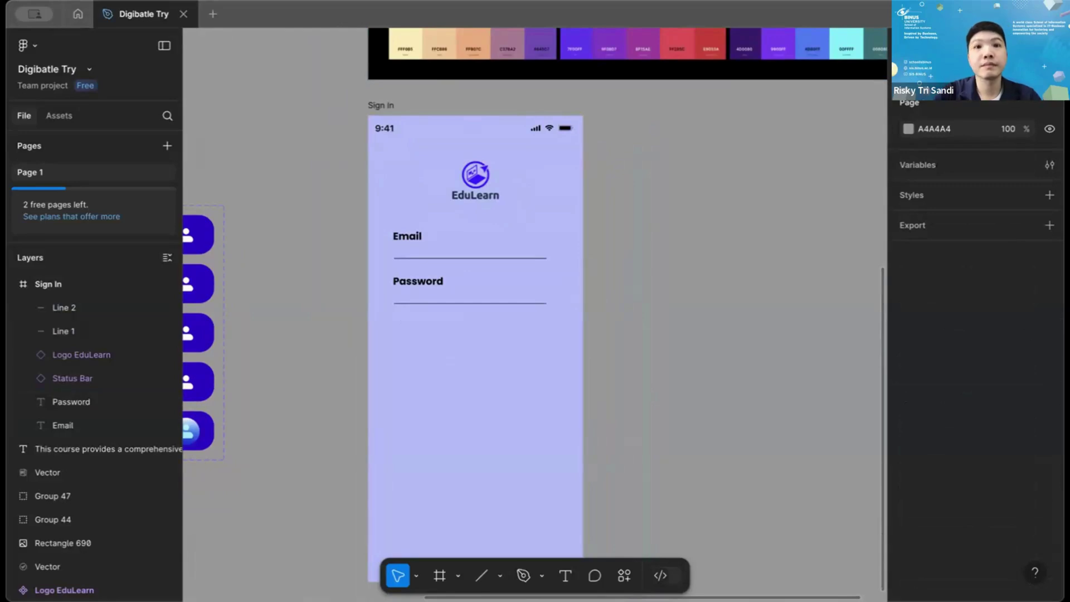
scroll(623, 483, down, 2)
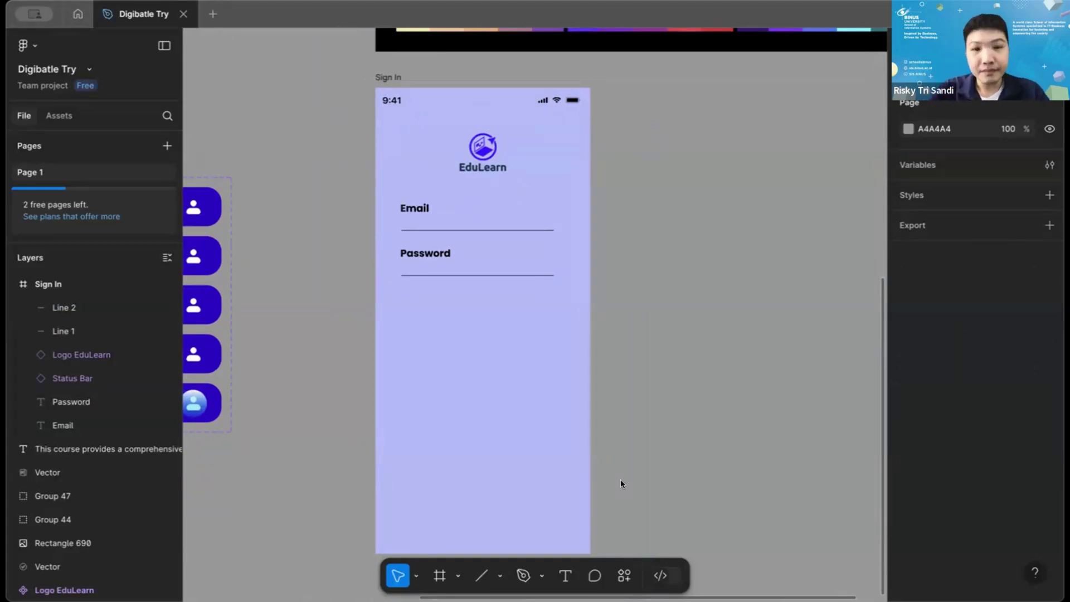
scroll(620, 479, left, 2)
scroll(621, 480, up, 2)
scroll(621, 479, up, 2)
scroll(621, 478, up, 2)
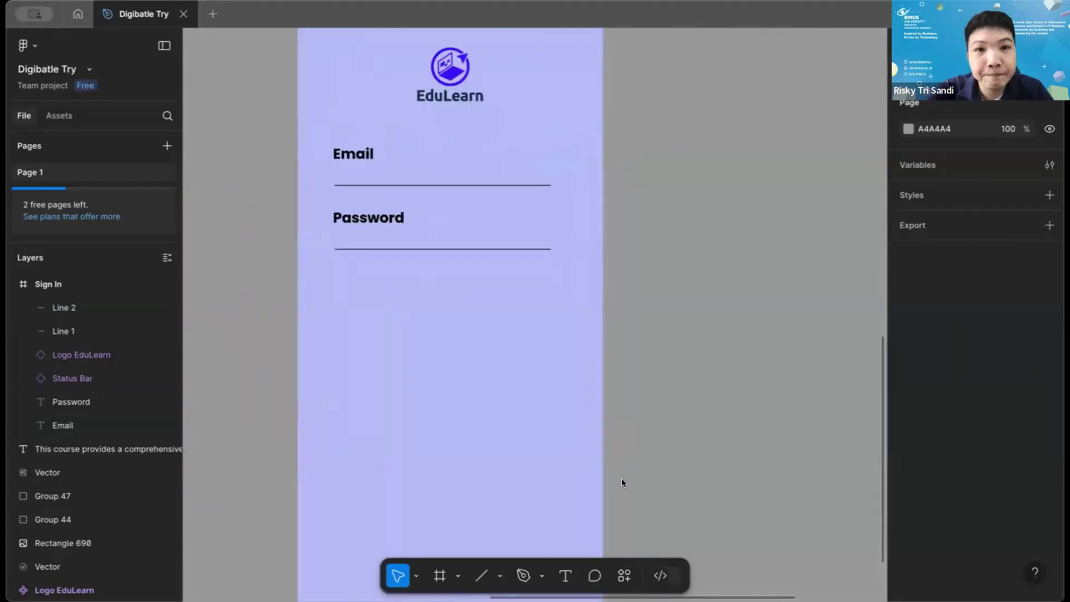
scroll(621, 479, up, 2)
scroll(621, 479, left, 1)
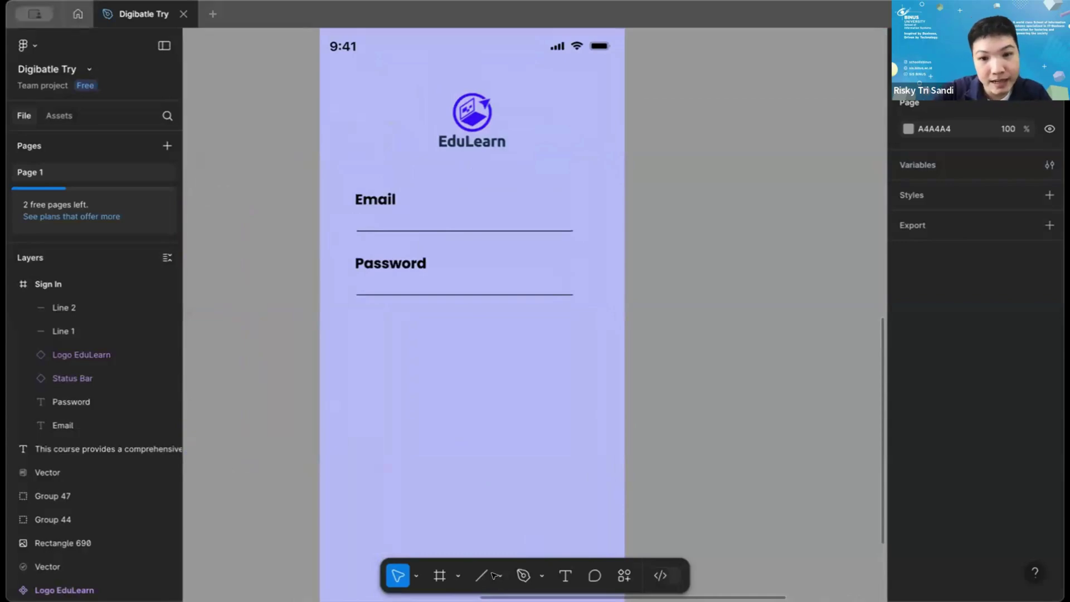
Draw a button rectangle about 154 × 37 below the Password line.
click(457, 576)
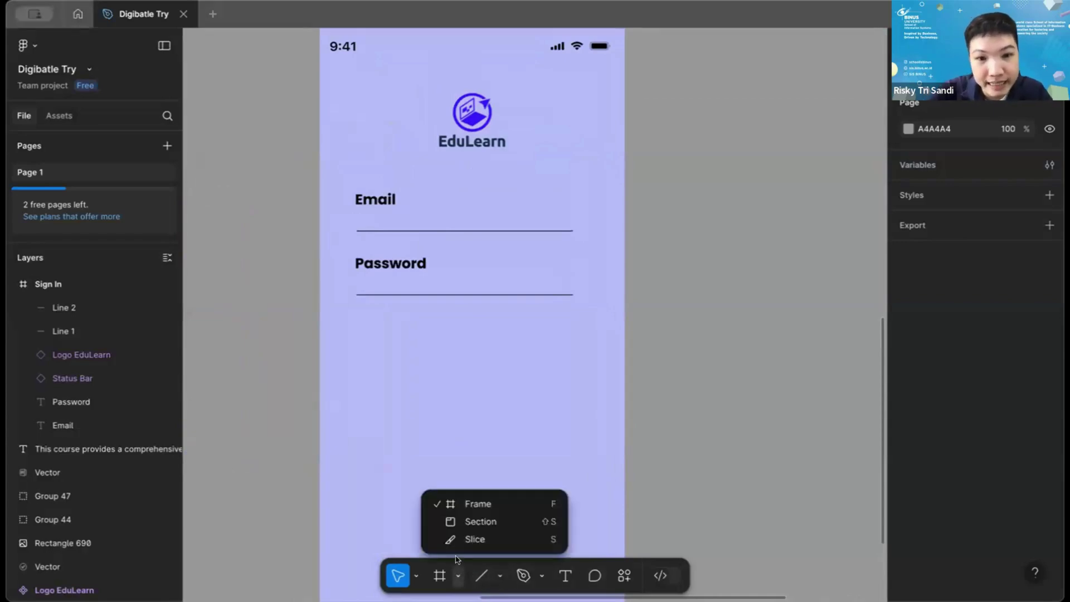
click(458, 576)
click(500, 576)
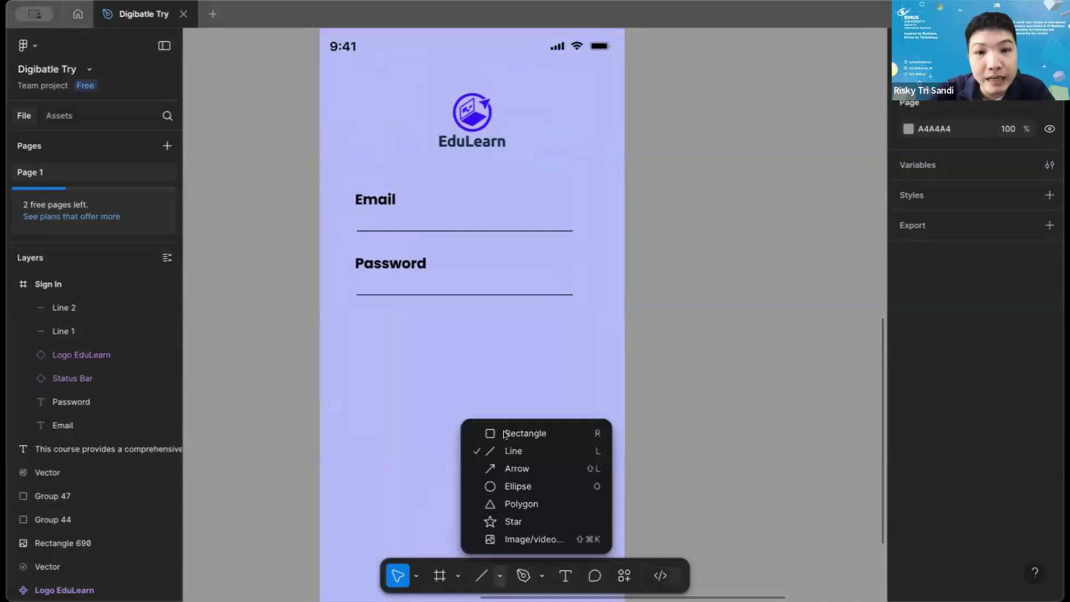
click(508, 433)
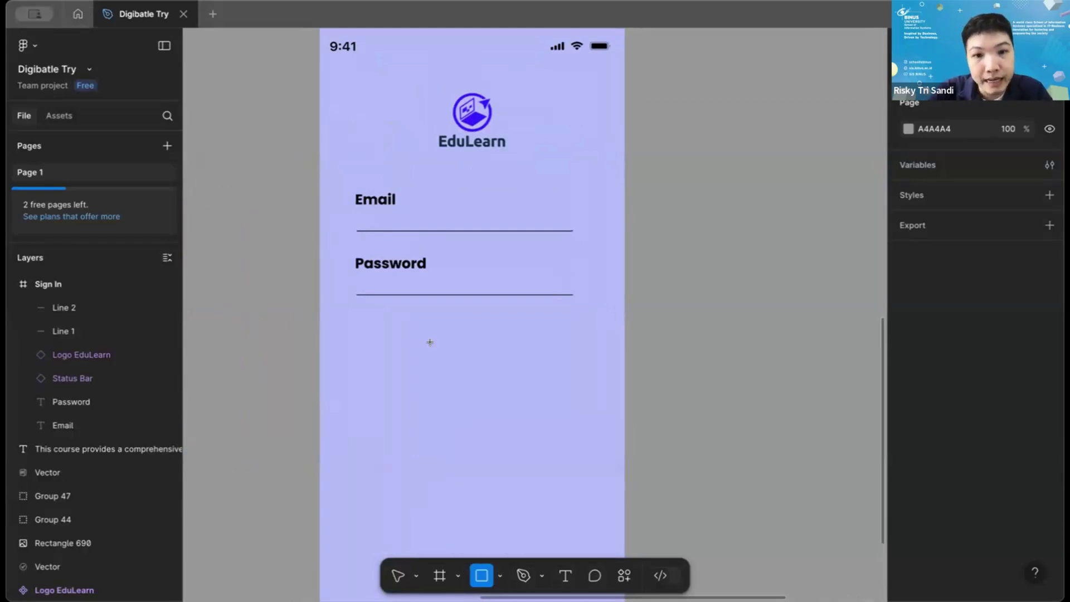
drag(403, 337, 513, 364)
Move the button rectangle to X 128, Y 447, centered beneath the Email and Password lines.
scroll(658, 385, up, 3)
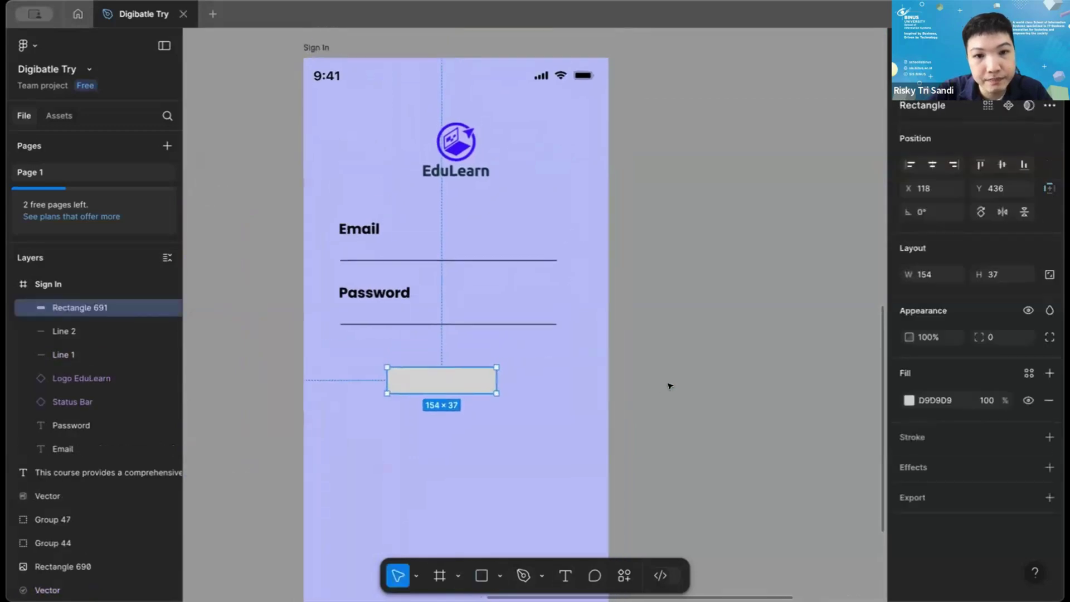
mouse_move(434, 350)
mouse_down()
mouse_move(469, 363)
mouse_move(444, 363)
mouse_up()
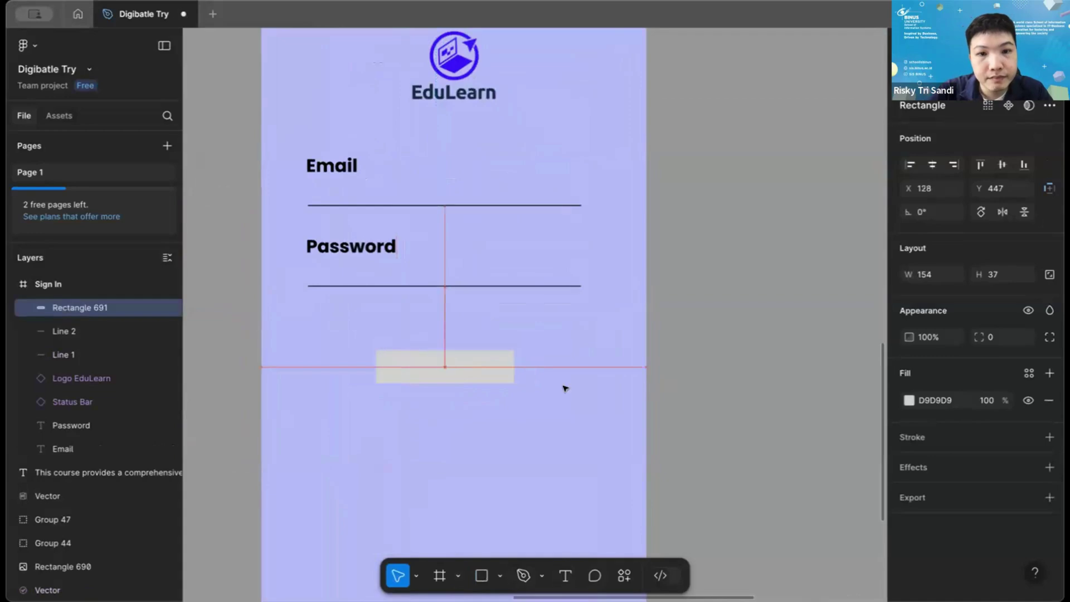
scroll(565, 389, down, 5)
scroll(566, 388, up, 5)
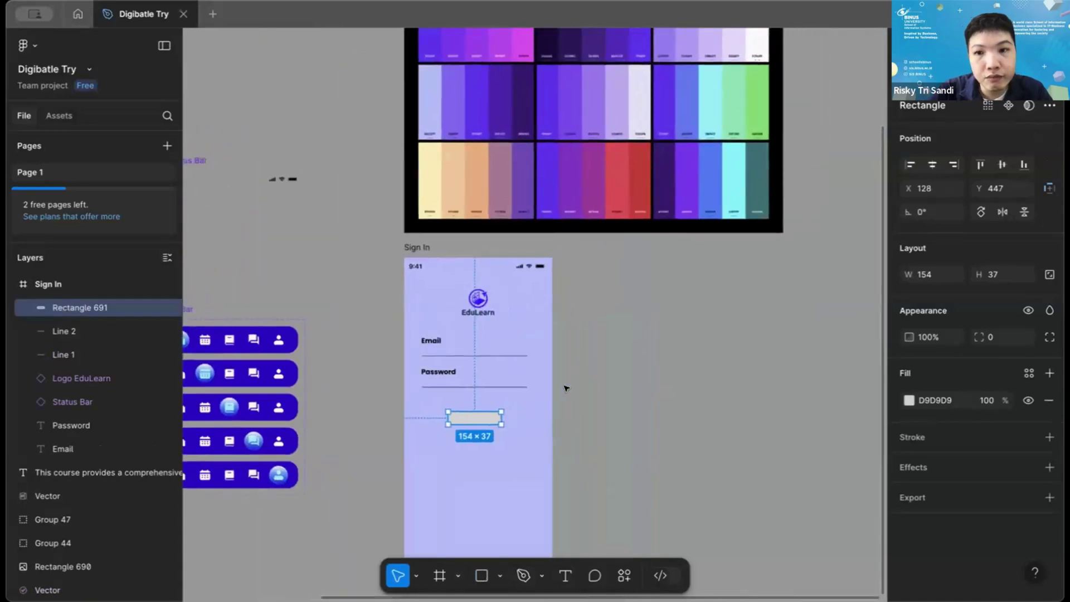
Set the button rectangle's corner radius to 20.
click(992, 338)
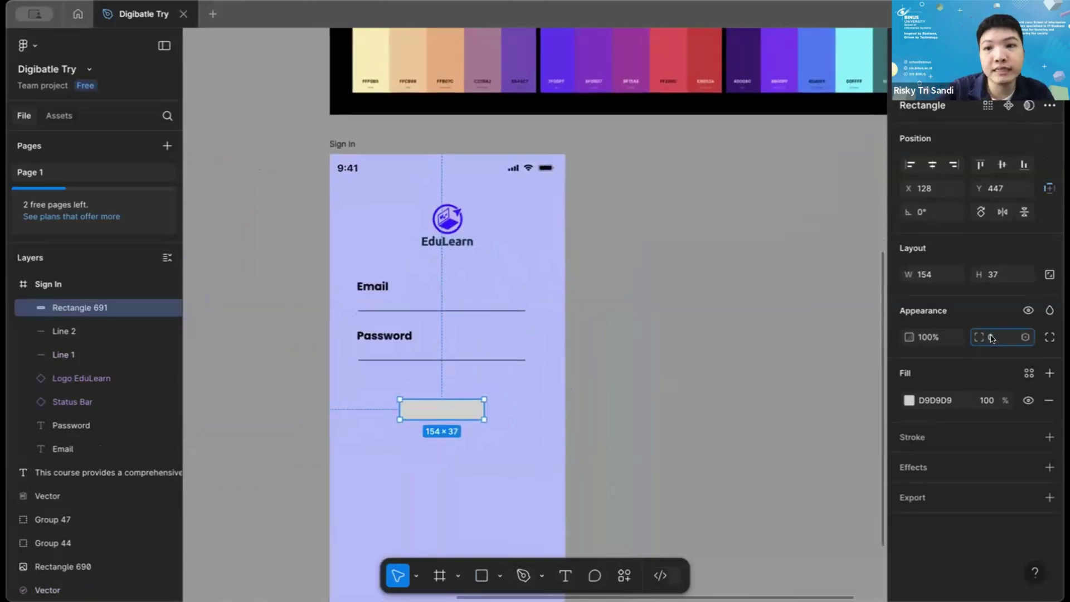
text(10)
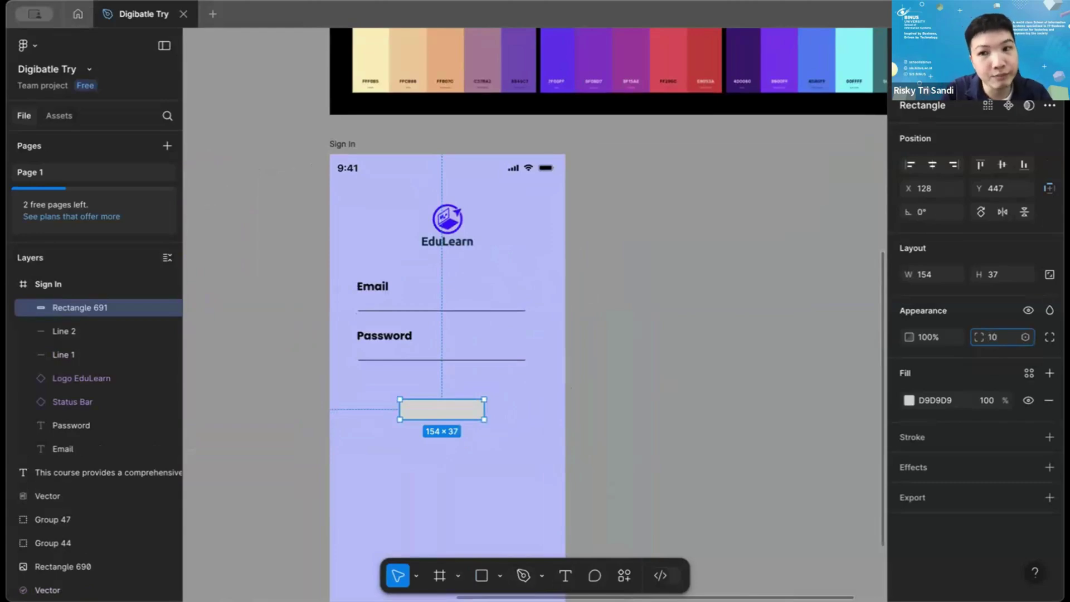
key(BackSpace)
text(20)
key(Return)
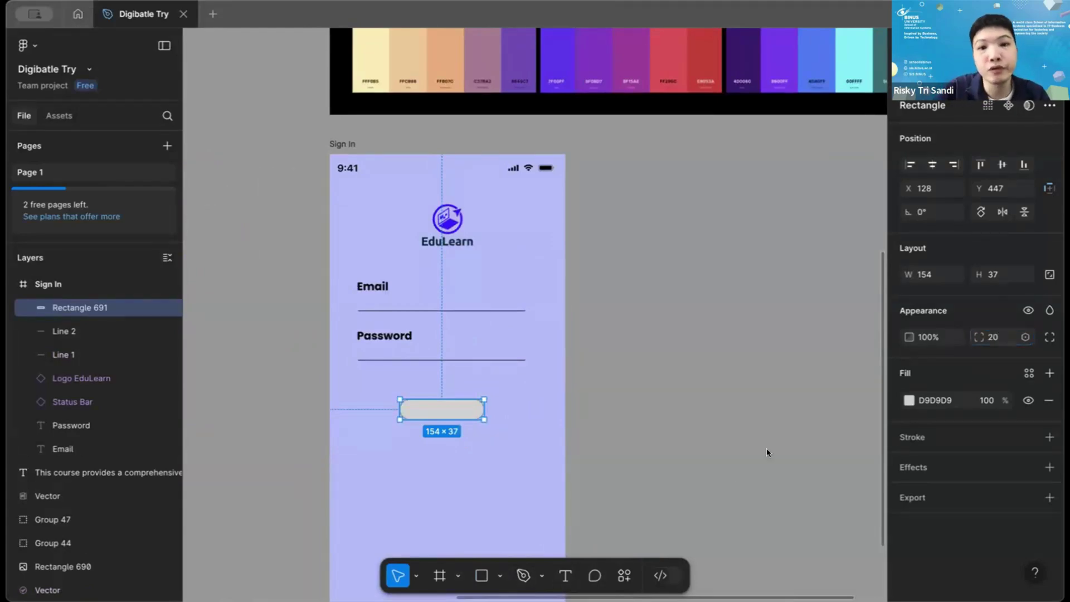
Stretch the button rectangle downward to a height of about 46.
scroll(659, 440, up, 3)
scroll(428, 432, left, 2)
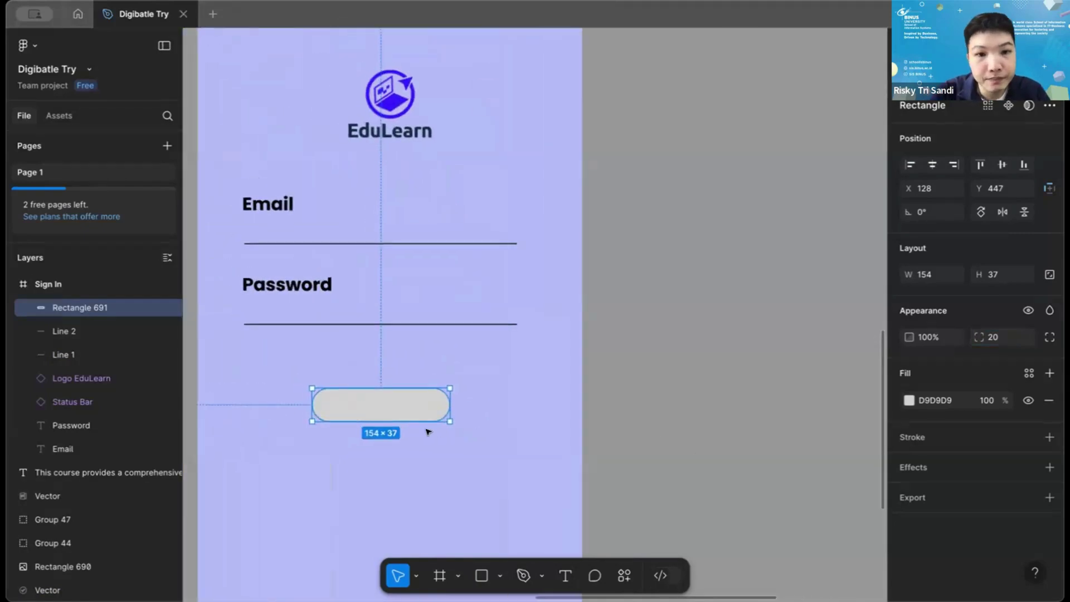
drag(404, 422, 402, 429)
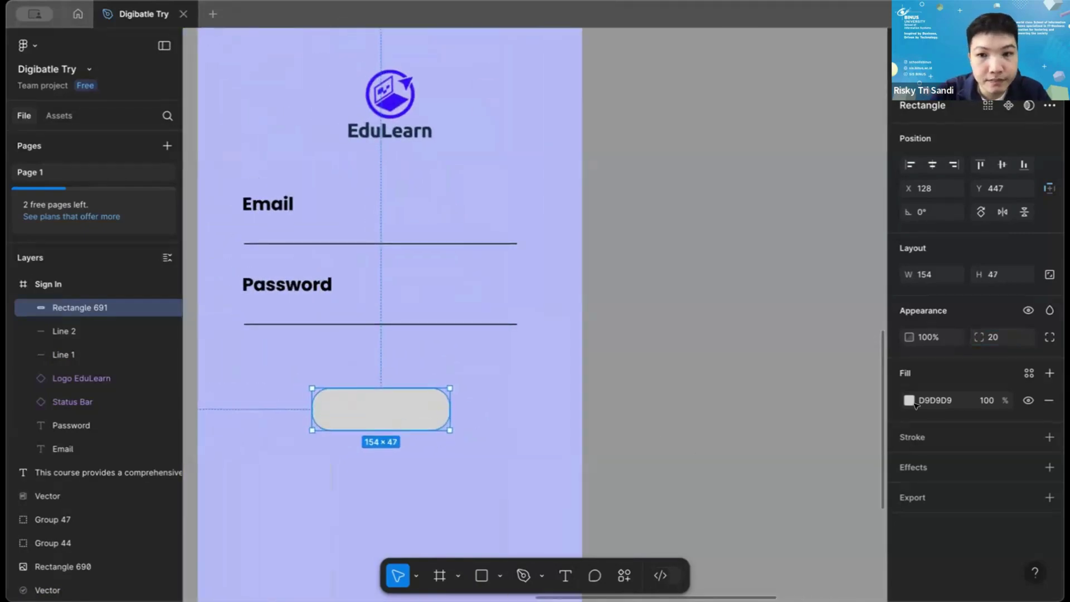
Change the button rectangle's fill color to white, FFFFFF.
click(909, 400)
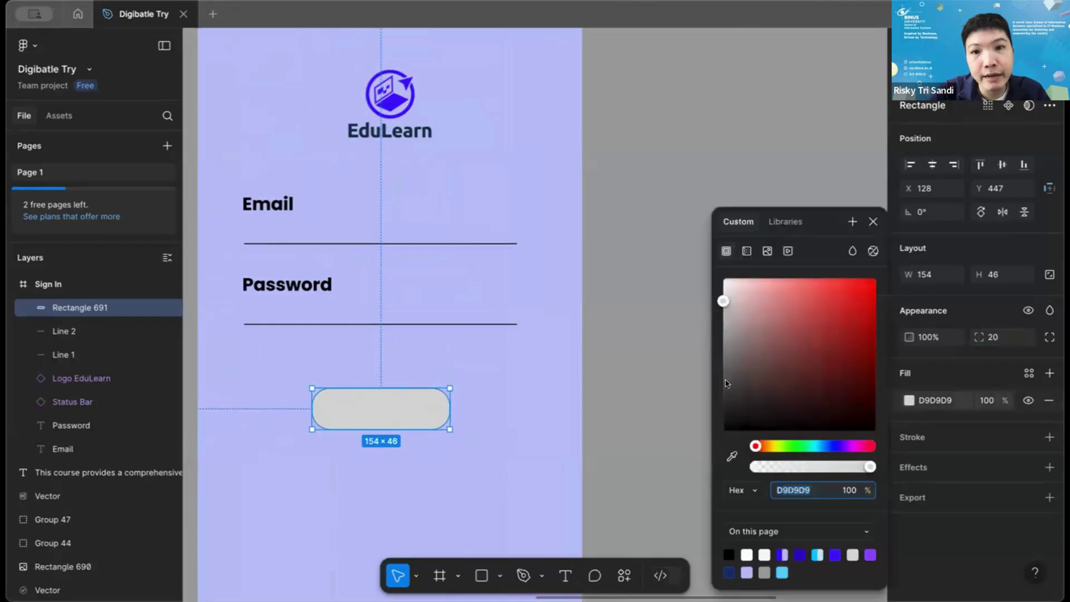
click(732, 457)
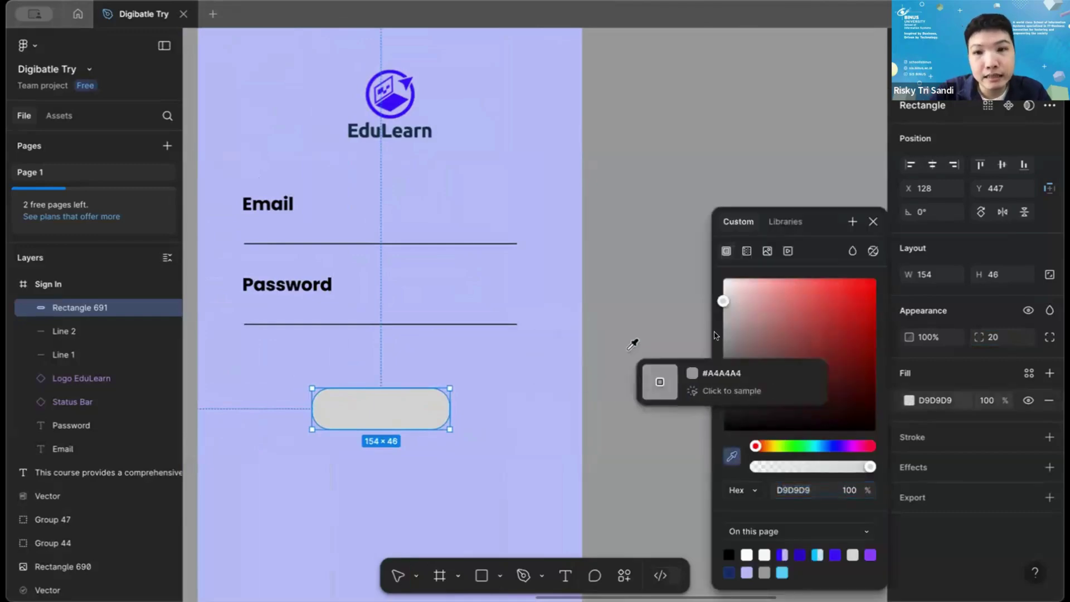
click(725, 280)
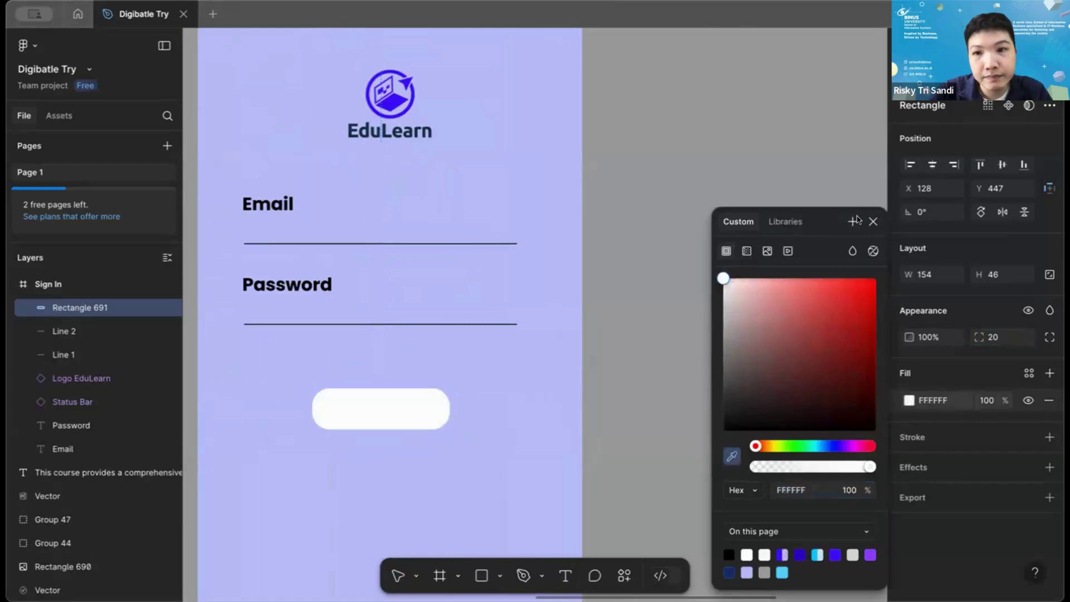
Add a stroke to the white button rectangle in the logo's purple-blue, 4607FF, sampled from the EduLearn icon.
click(873, 222)
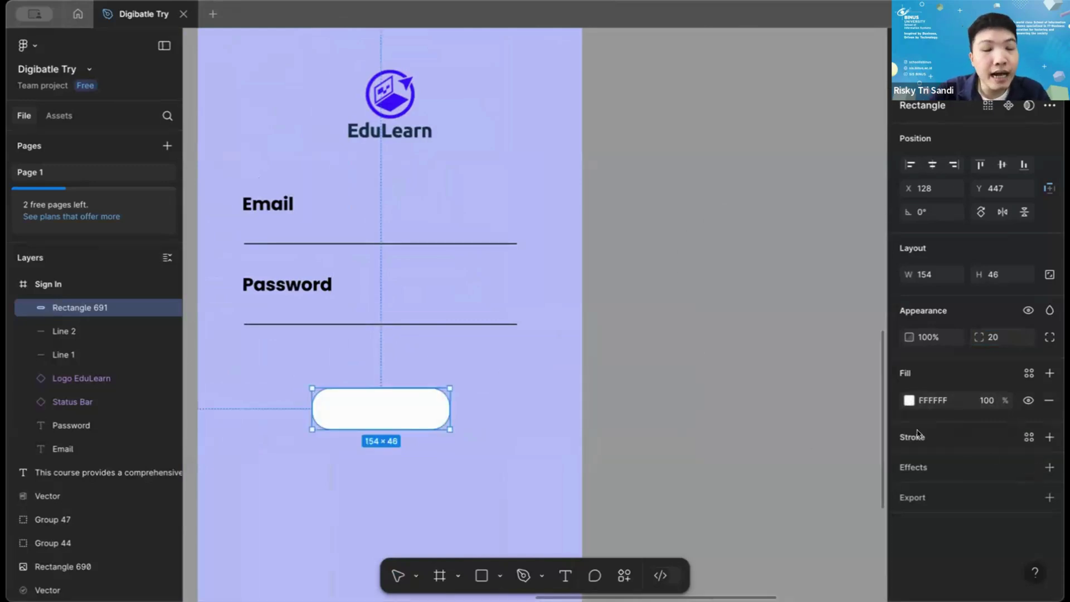
scroll(797, 452, up, 1)
scroll(797, 451, left, 2)
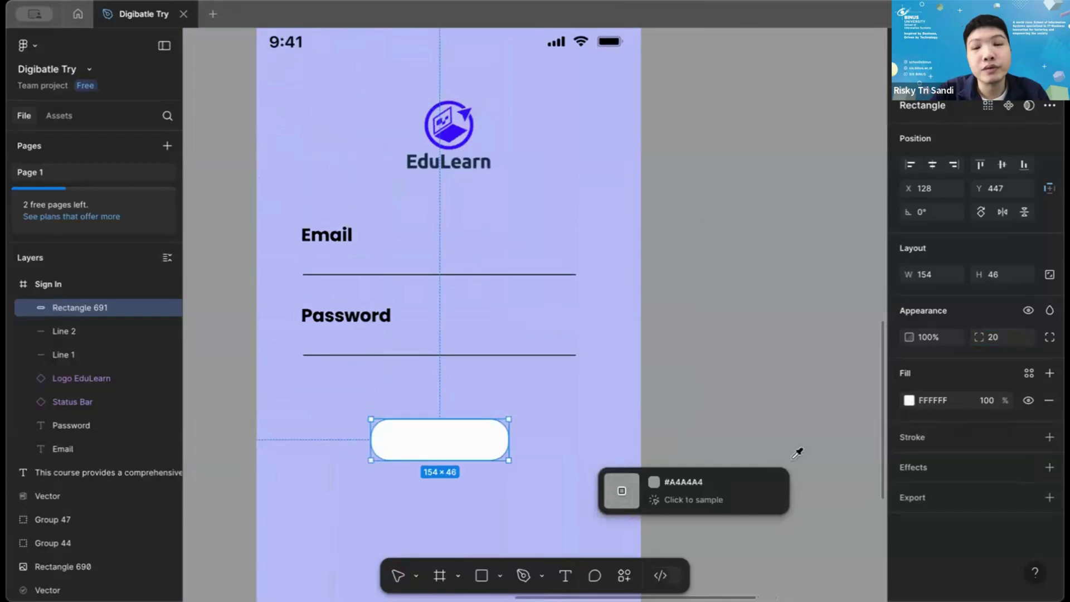
scroll(801, 449, down, 1)
scroll(800, 449, right, 2)
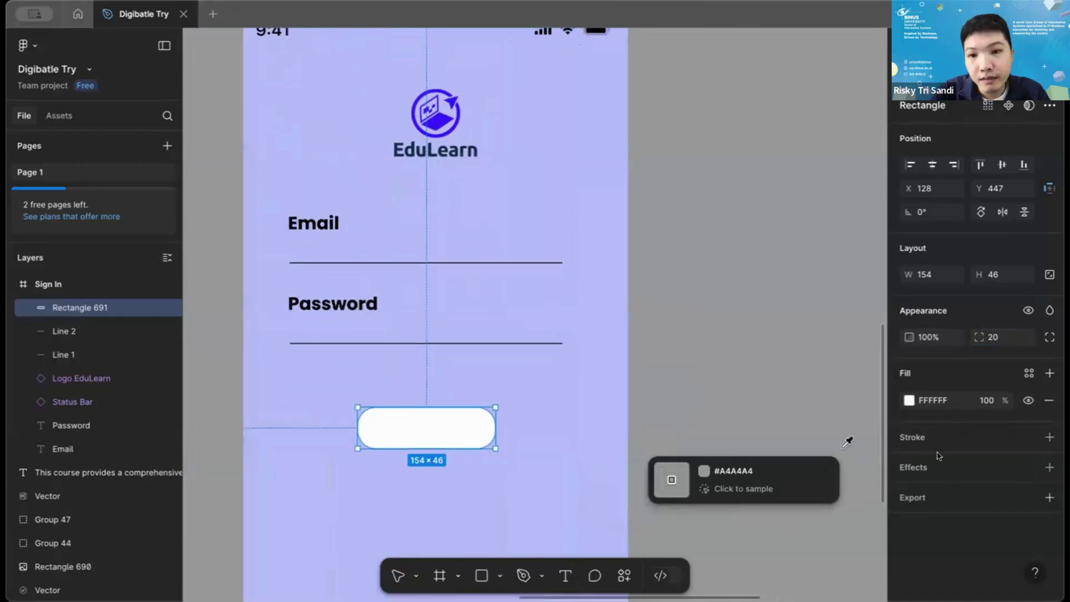
click(1050, 436)
click(909, 465)
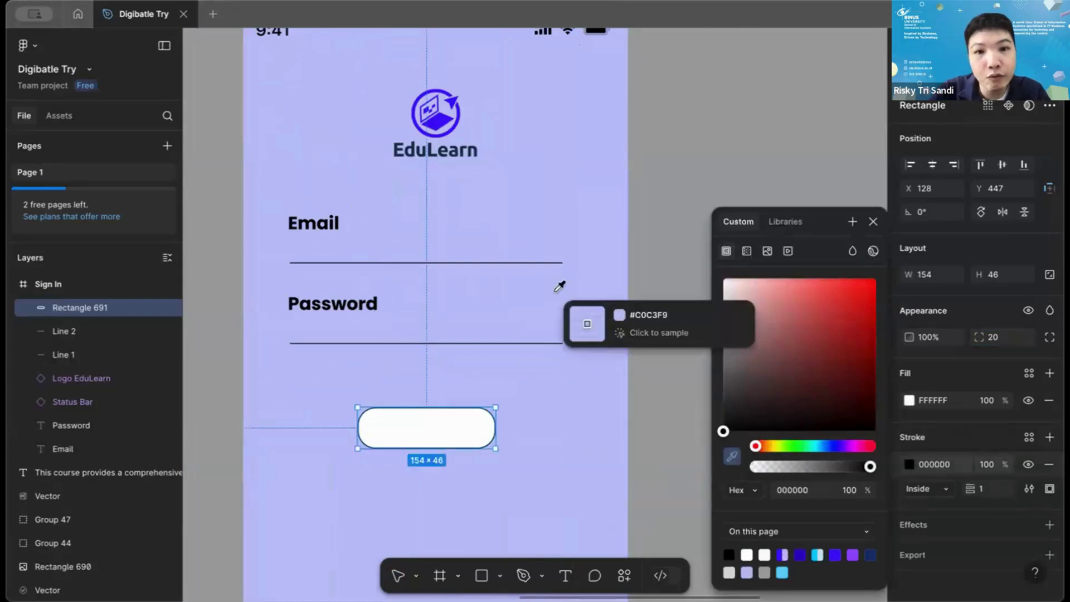
scroll(557, 286, up, 5)
scroll(558, 285, left, 1)
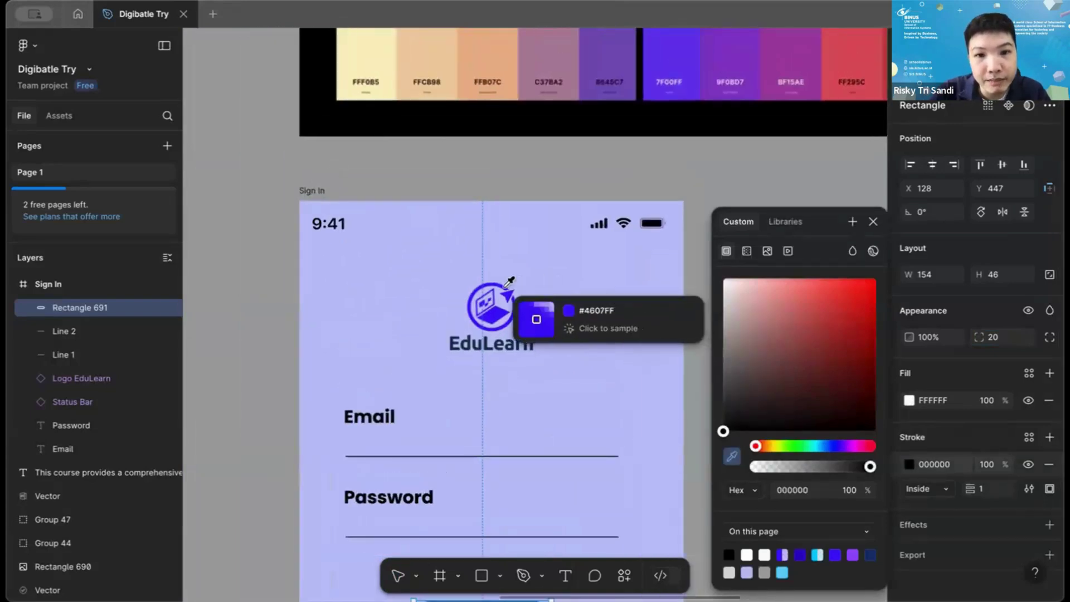
click(504, 286)
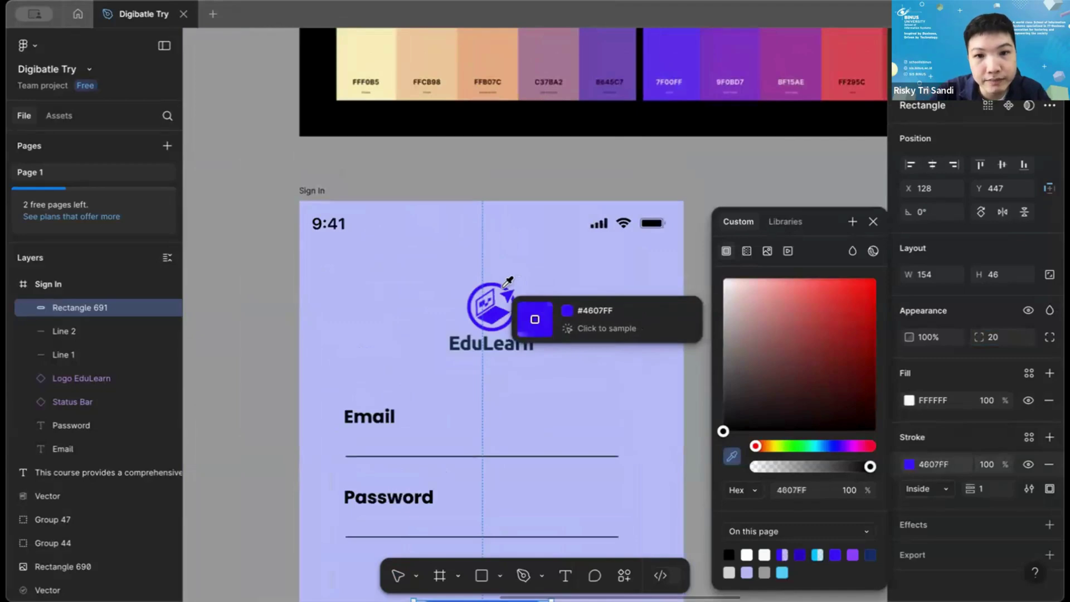
scroll(613, 450, down, 5)
scroll(614, 450, right, 1)
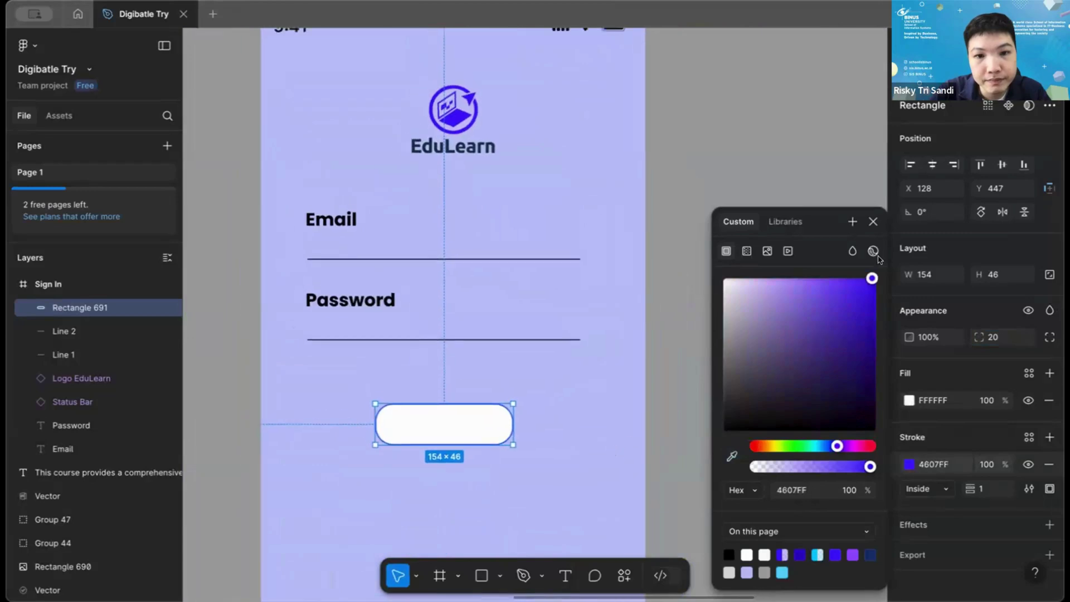
Set the button rectangle's stroke weight to 2.
click(982, 480)
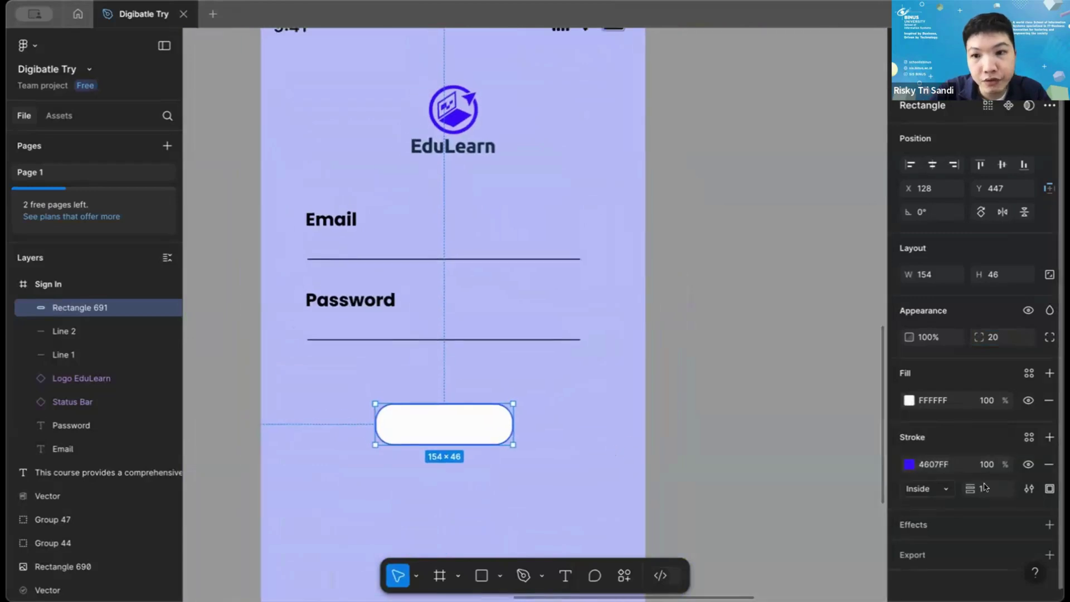
click(984, 488)
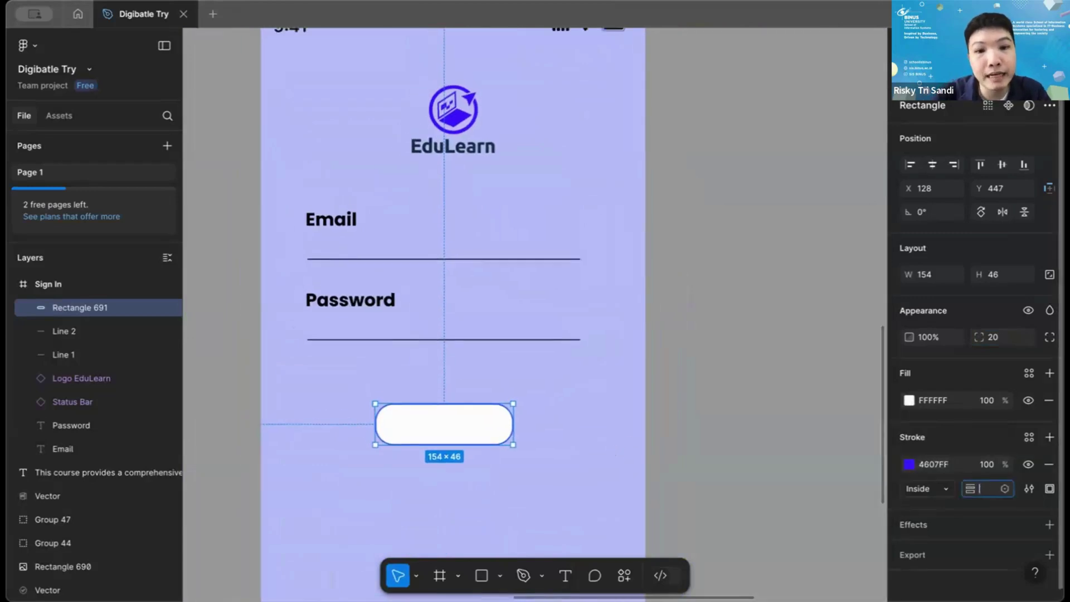
text(2)
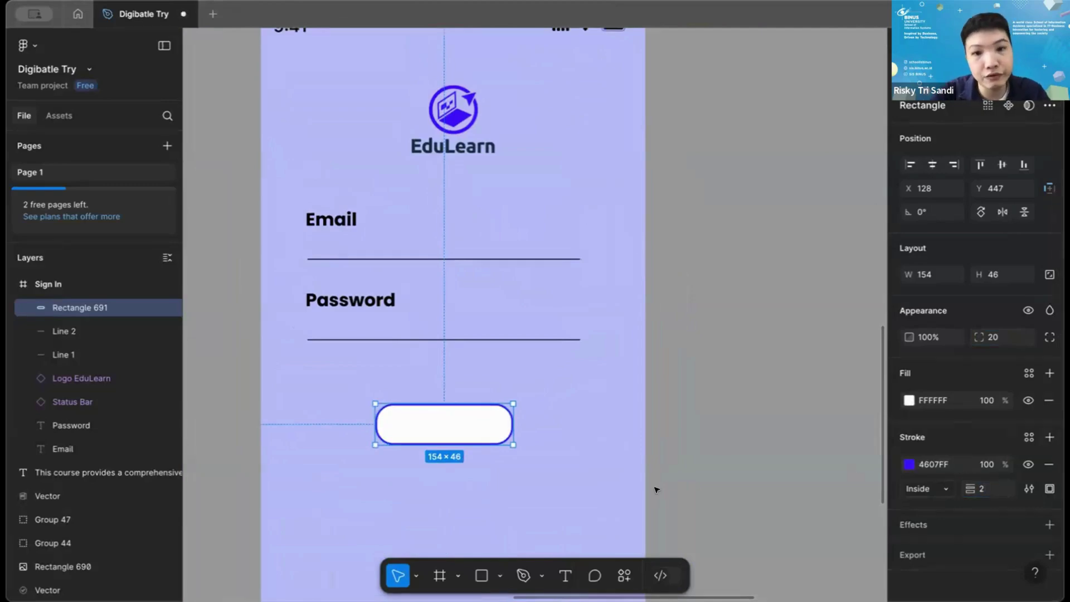
scroll(656, 487, down, 1)
scroll(657, 487, left, 1)
click(599, 411)
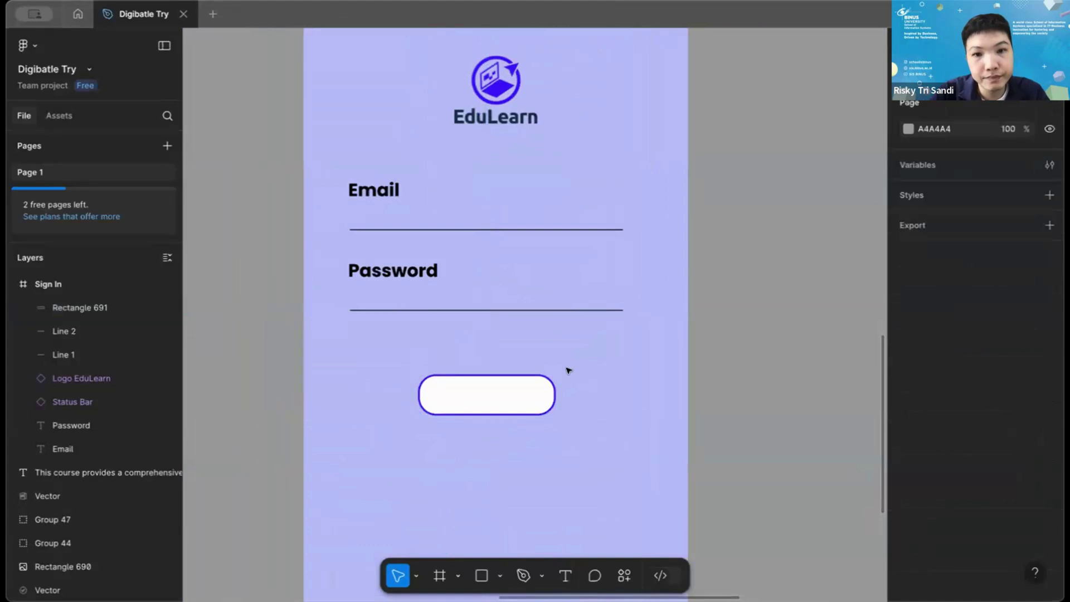
Duplicate the Password text, place the copy on the white button and bring it to the front.
scroll(569, 371, down, 1)
scroll(568, 371, left, 1)
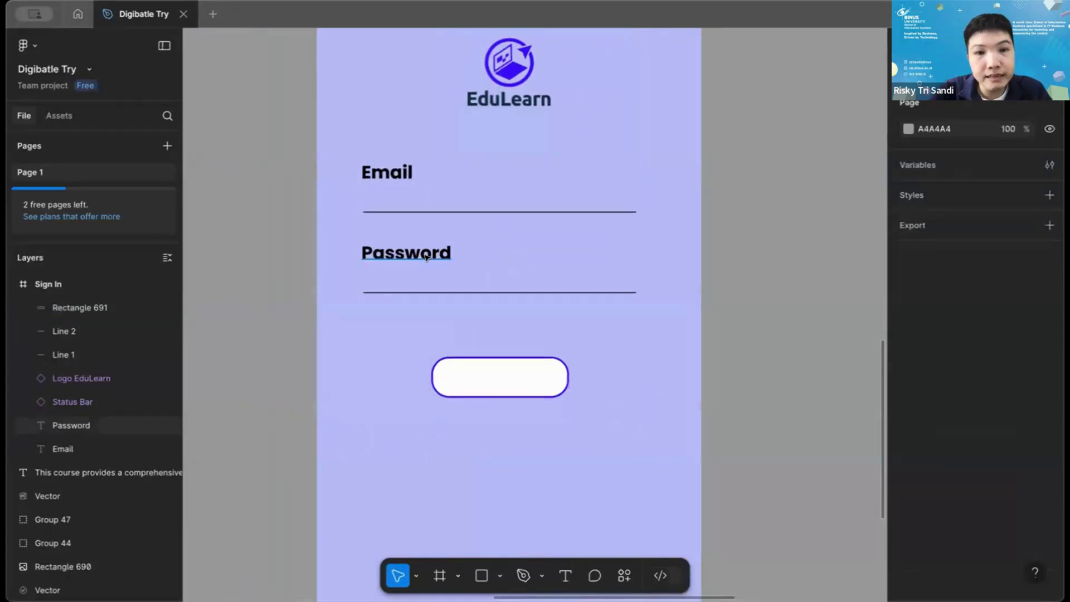
click(427, 257)
key(ctrl+d)
drag(427, 257, 519, 381)
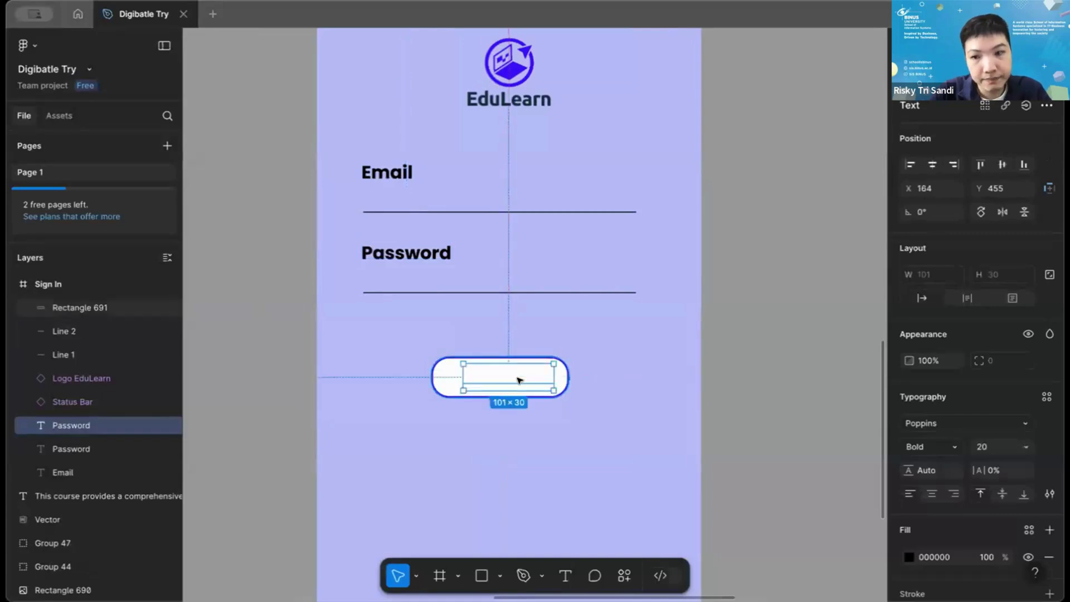
right_click(519, 382)
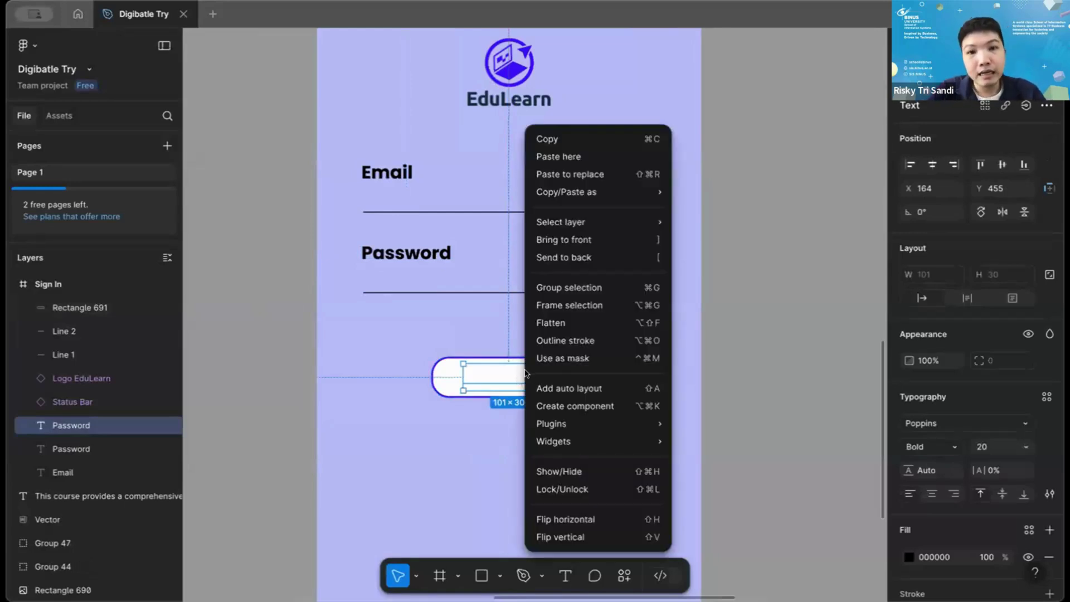
click(587, 240)
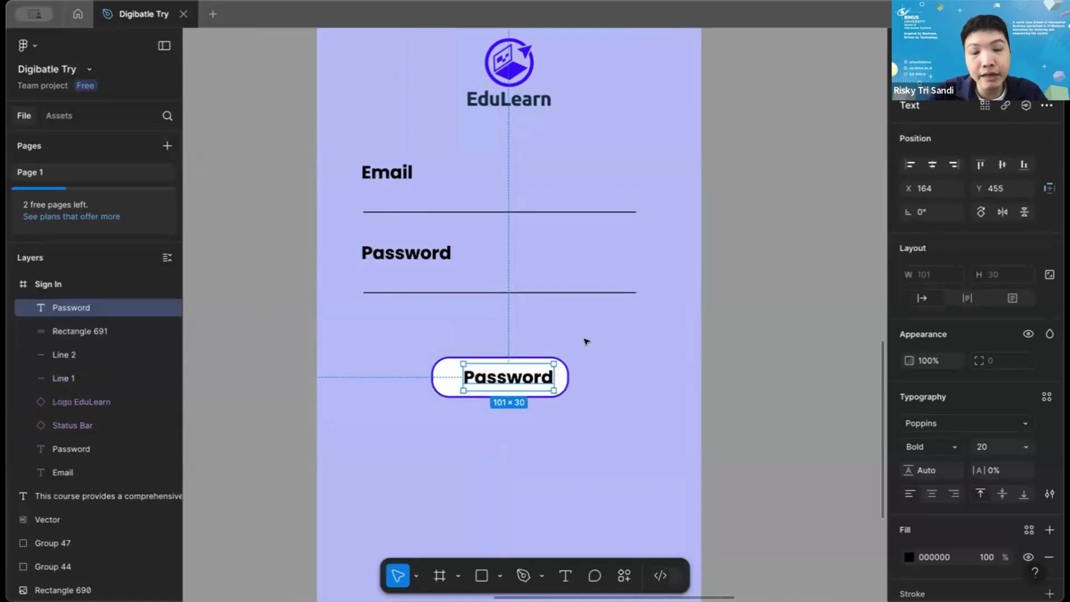
Change the copied button text to "Sign In" and center it within the button at X 170, Y 455.
double_click(532, 375)
text(Sign In)
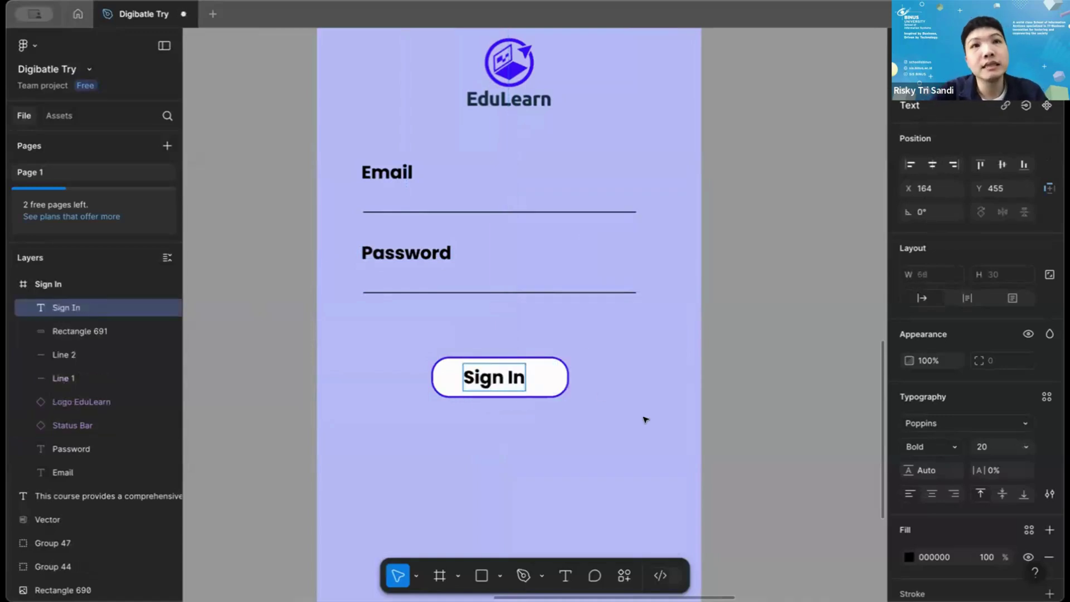
key(Escape)
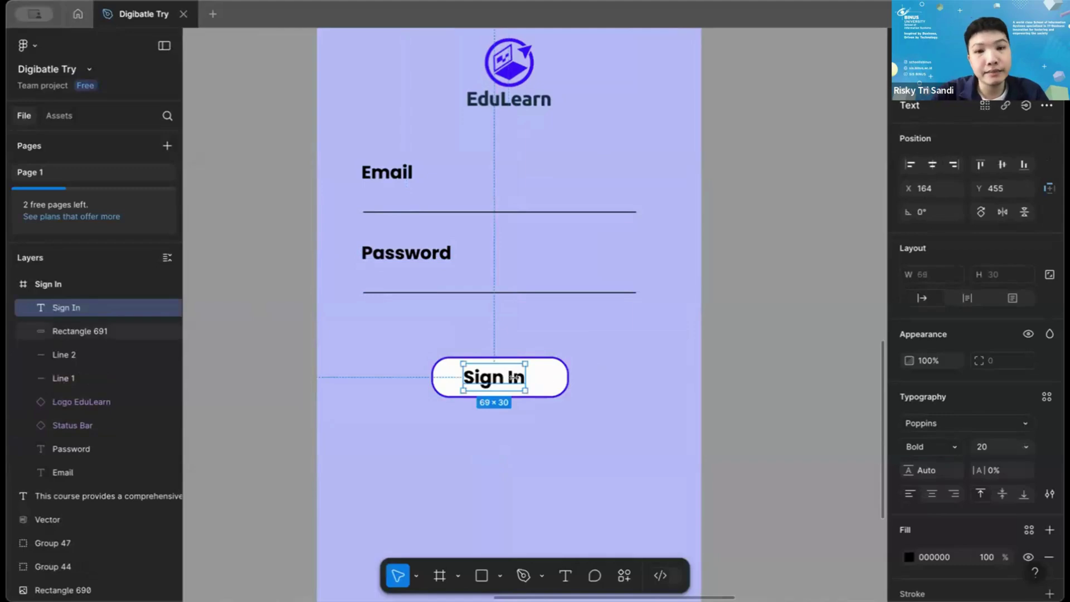
drag(520, 378, 526, 378)
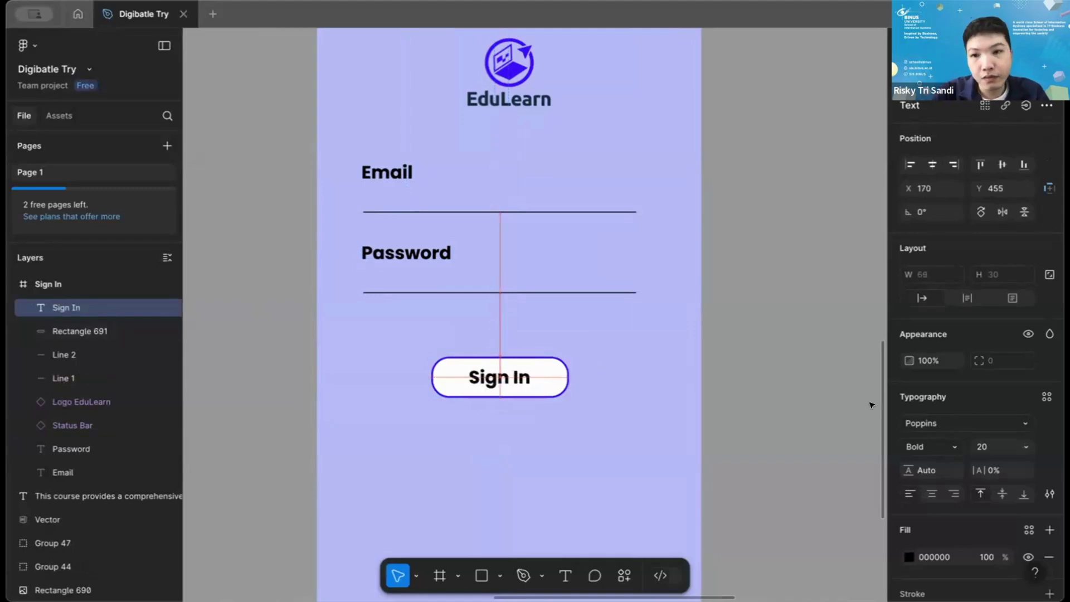
Recolor the button's Sign In text to 4607FF, sampled from the EduLearn logo.
click(909, 556)
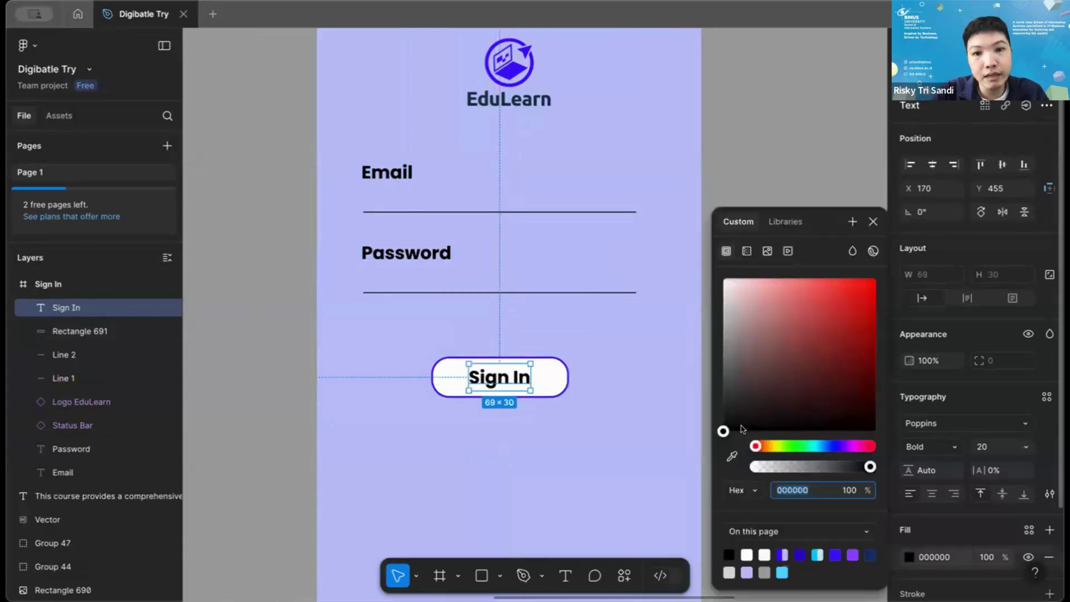
click(733, 457)
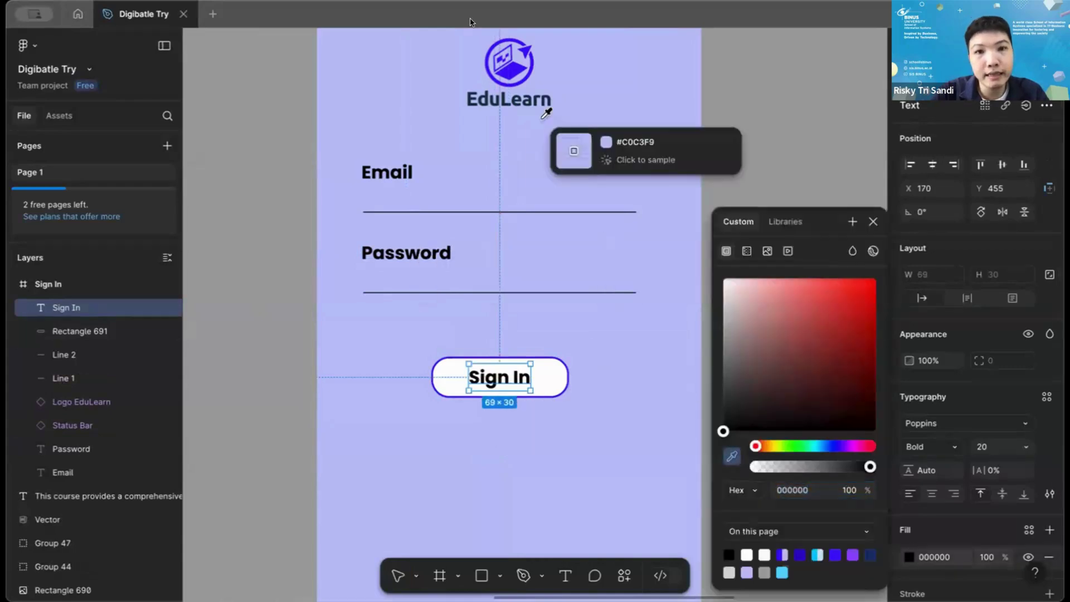
click(510, 66)
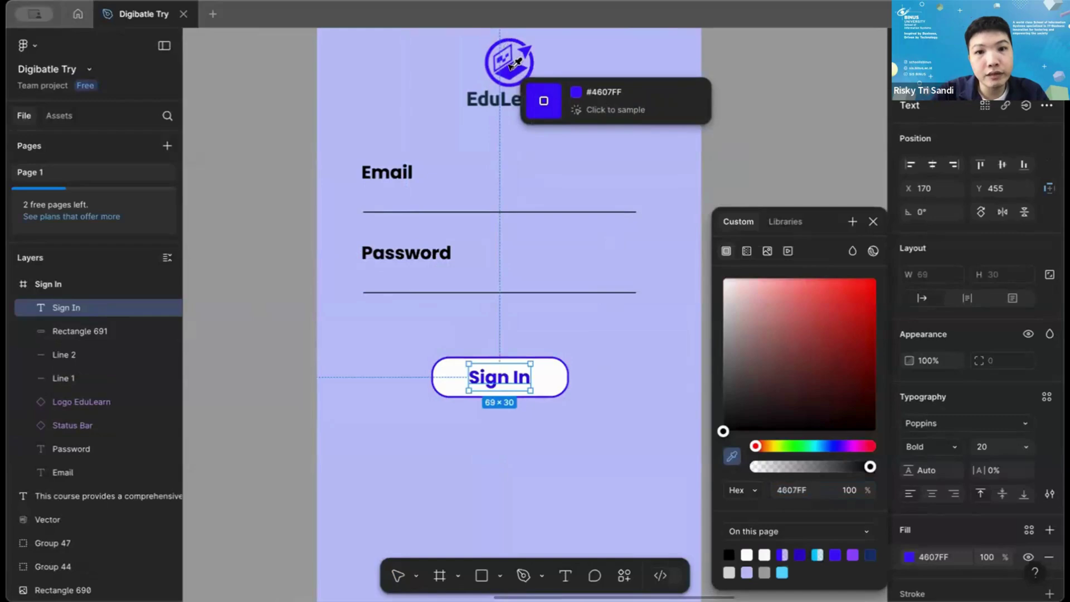
click(873, 221)
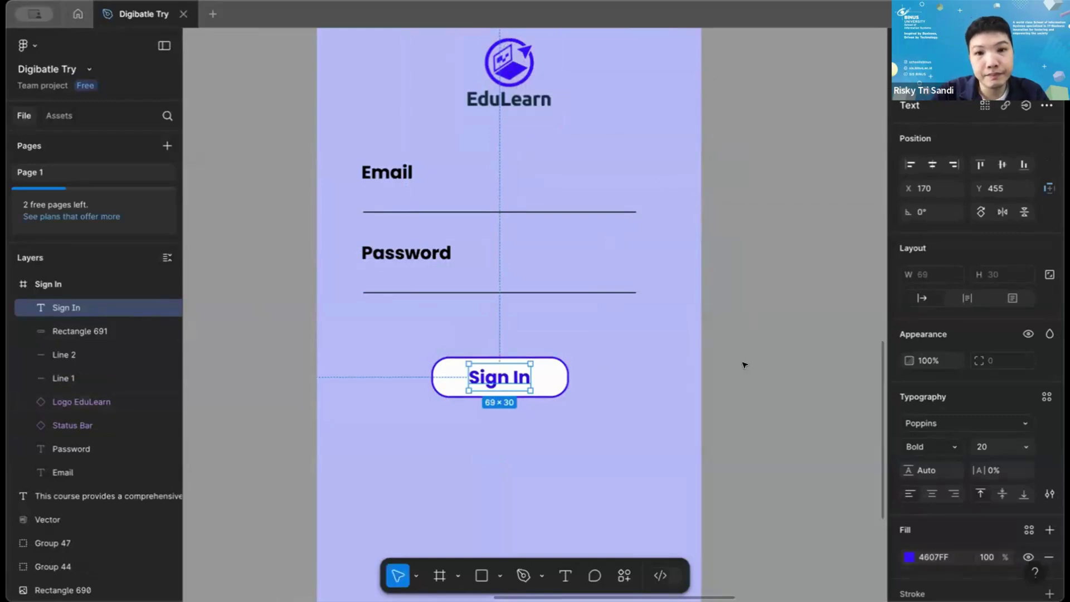
key(Escape)
scroll(641, 404, down, 2)
scroll(641, 405, left, 2)
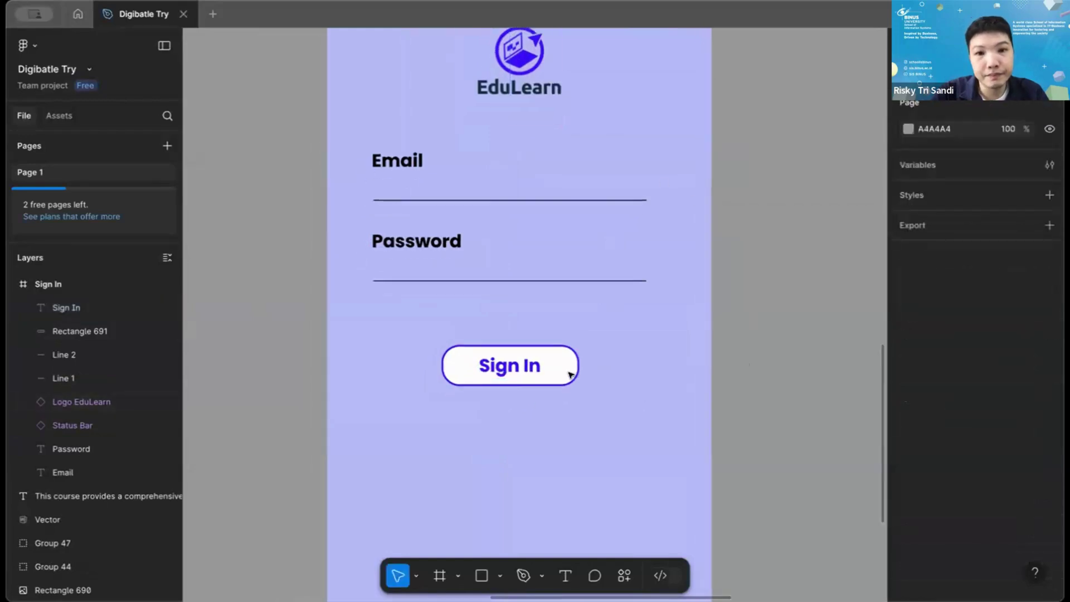
click(539, 358)
click(787, 392)
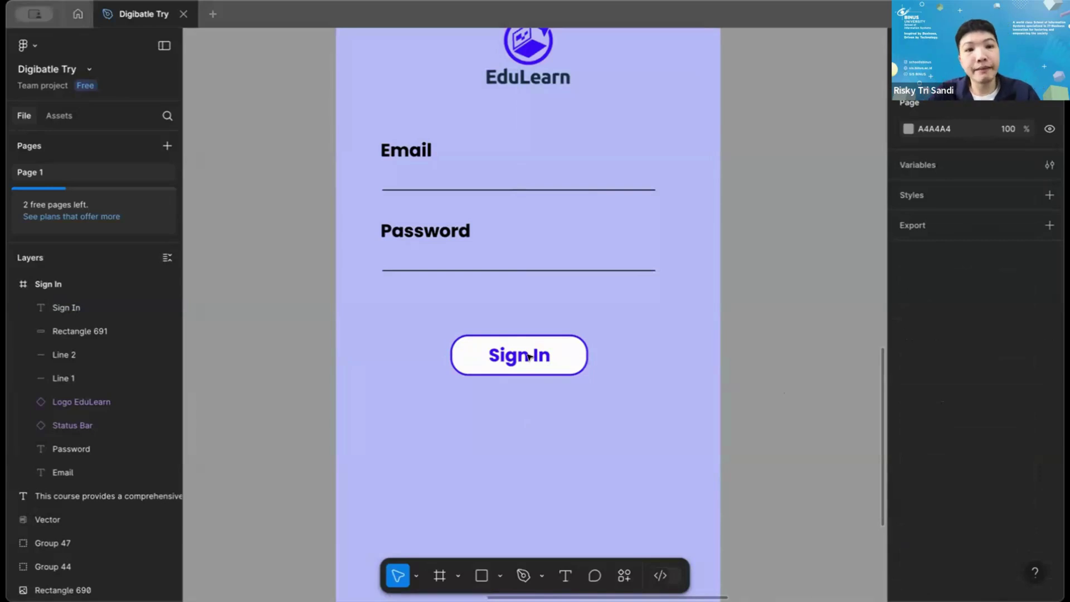
Select the button rectangle together with its Sign In text.
click(506, 369)
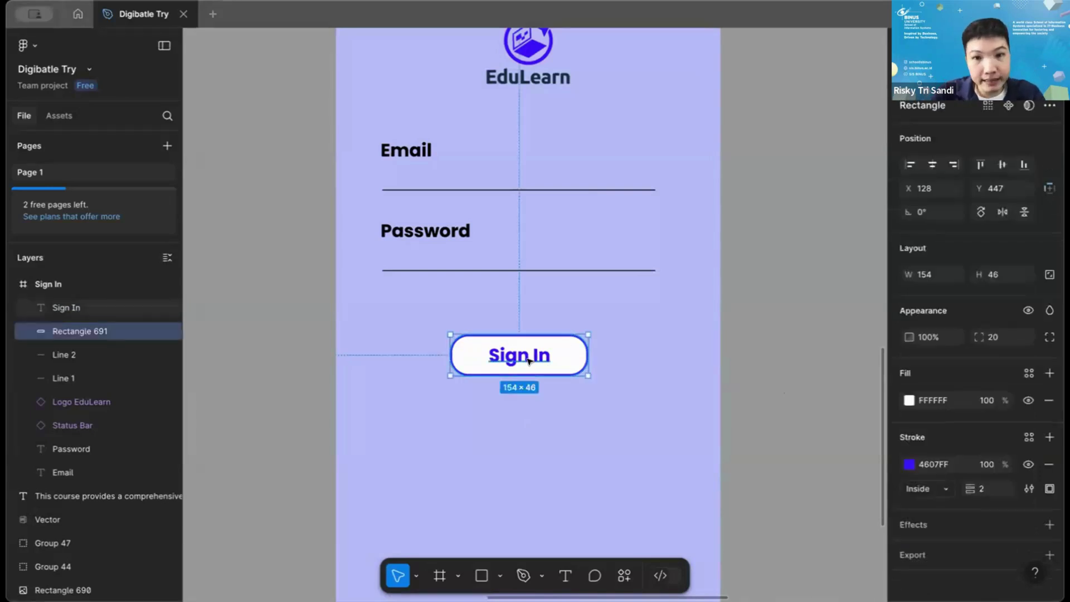
shift+click(529, 361)
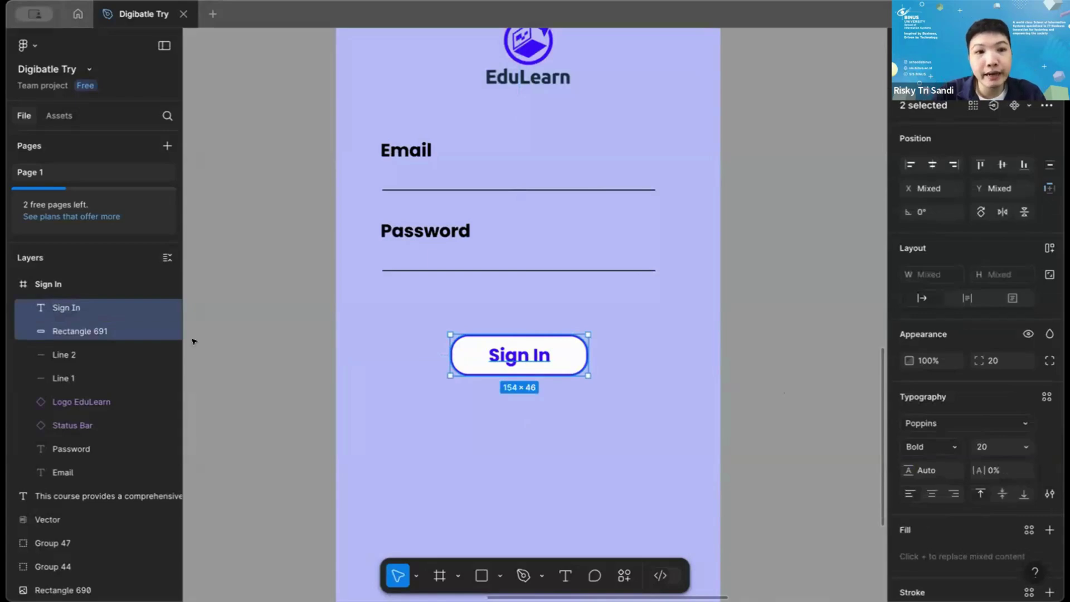
Try to wrap the selected button rectangle and Sign In text in a frame.
right_click(542, 354)
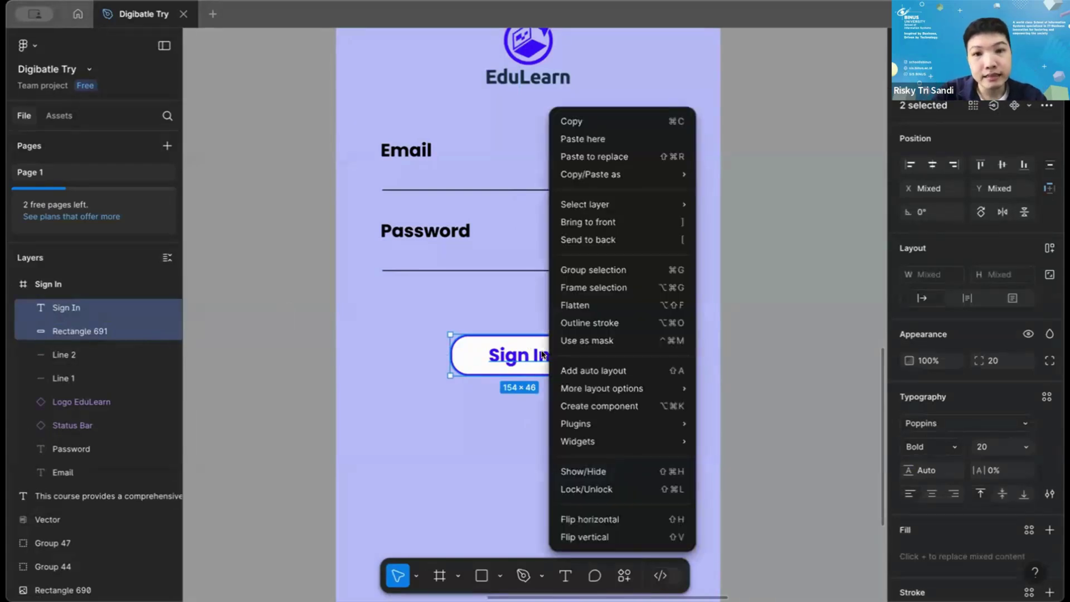
click(585, 292)
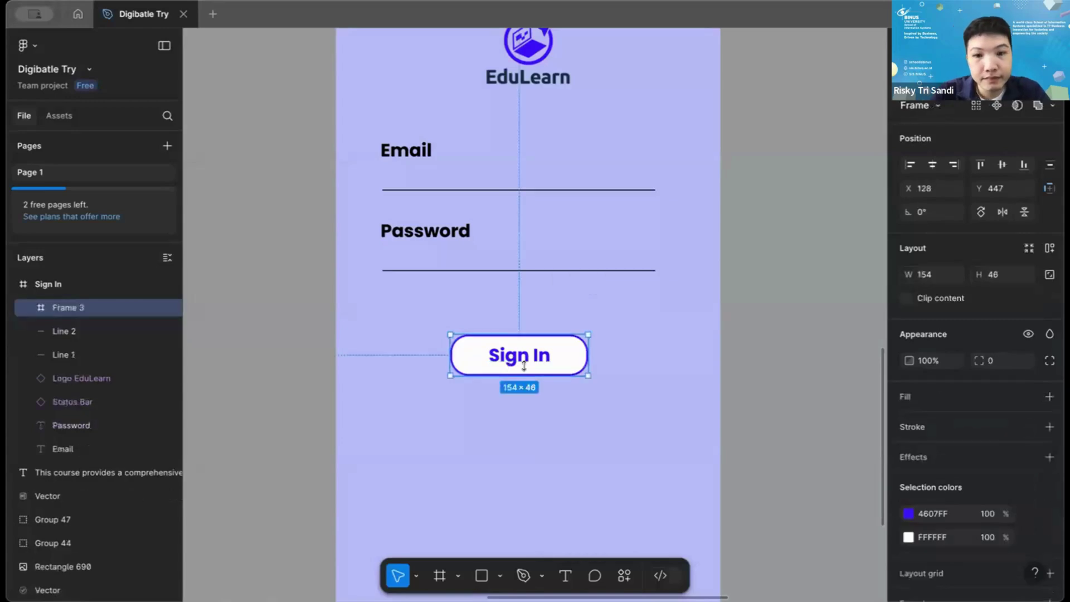
key(super+z)
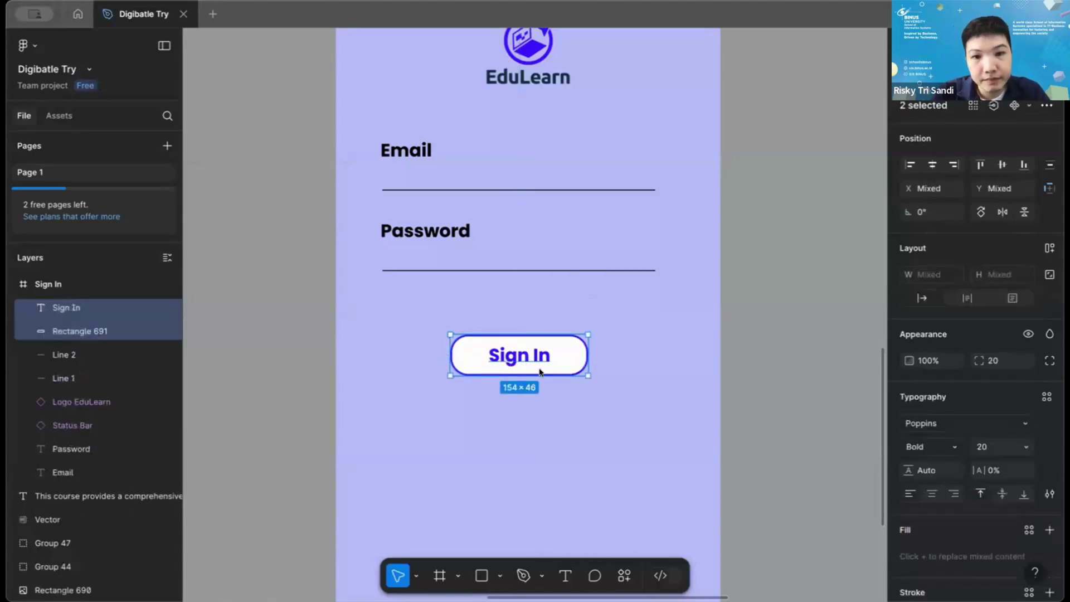
Group the button rectangle with its Sign In text and name the group "Button Sign In".
right_click(541, 368)
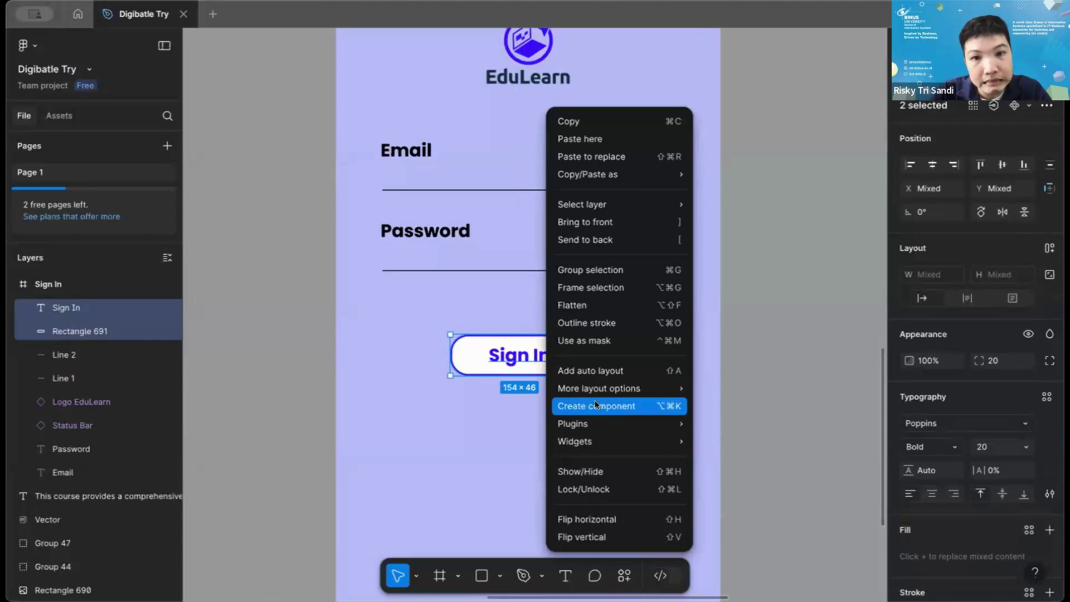
click(622, 275)
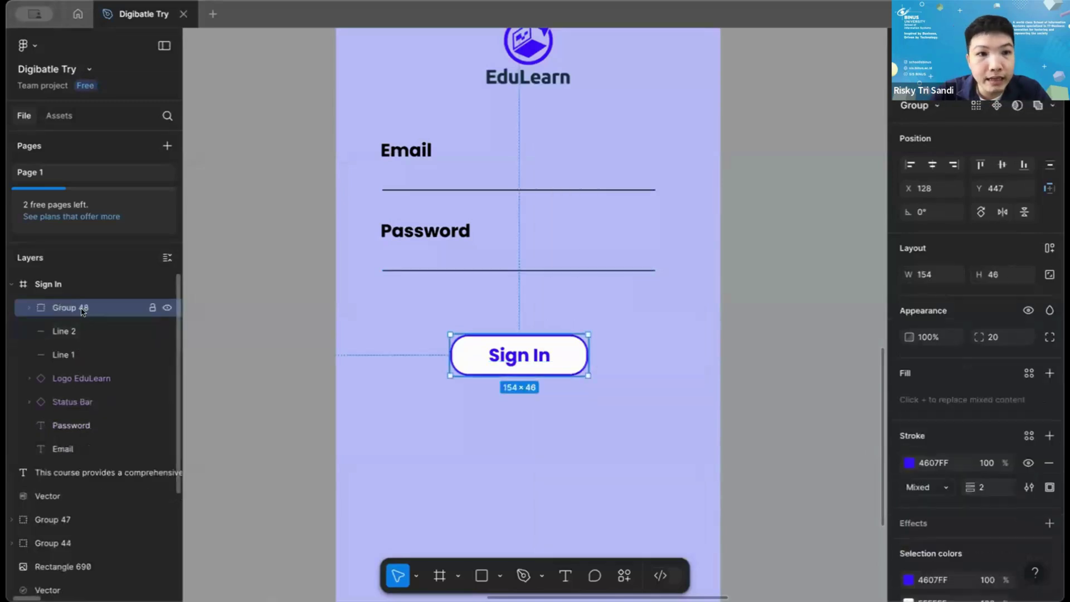
double_click(82, 309)
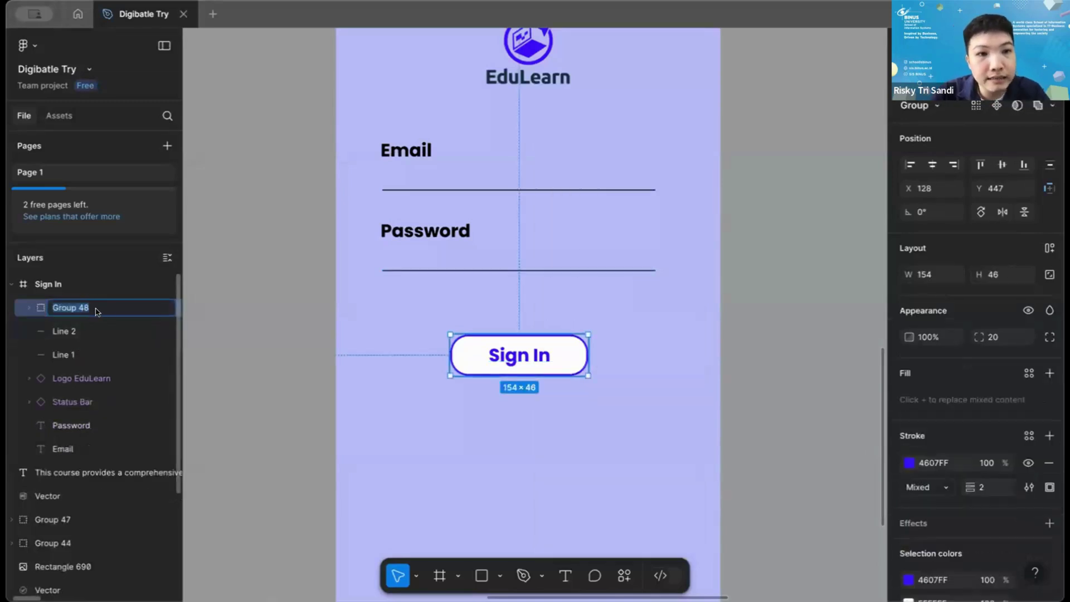
text(Button SIg)
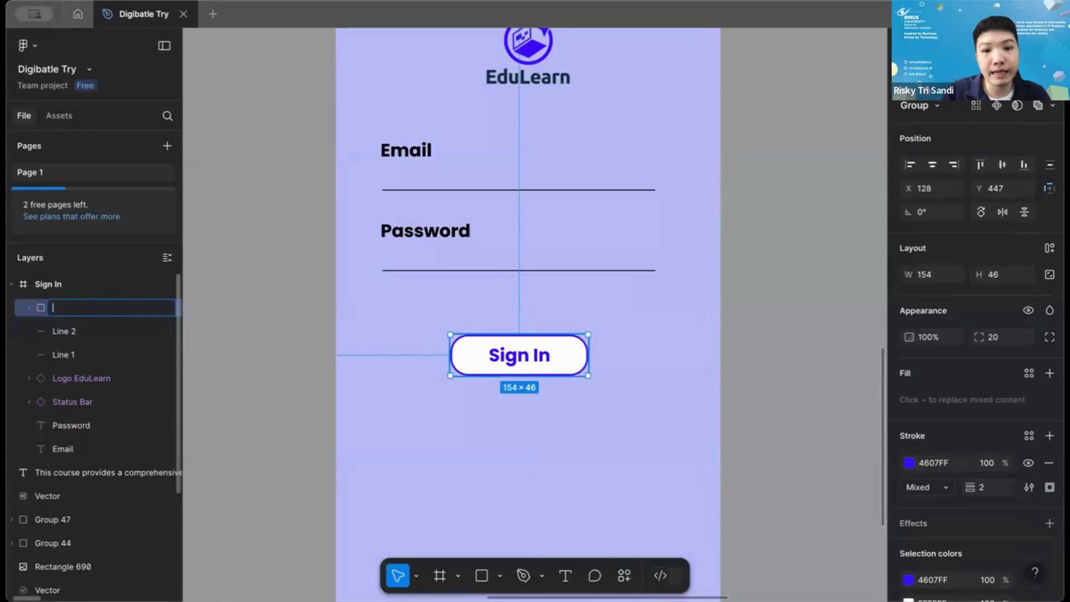
key(BackSpace)
key(BackSpace)
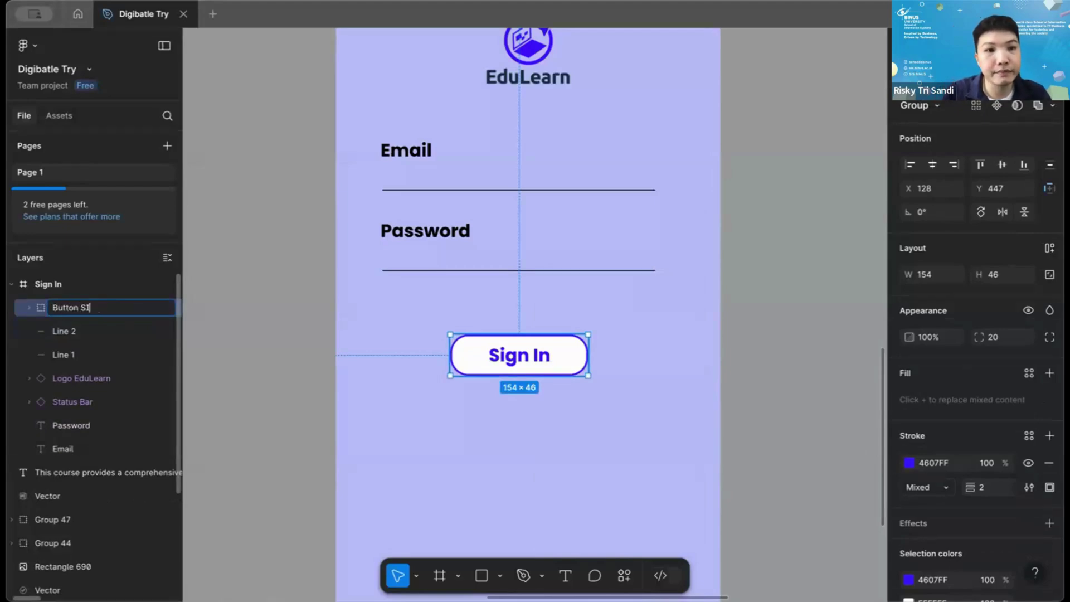
text(ign In)
key(Return)
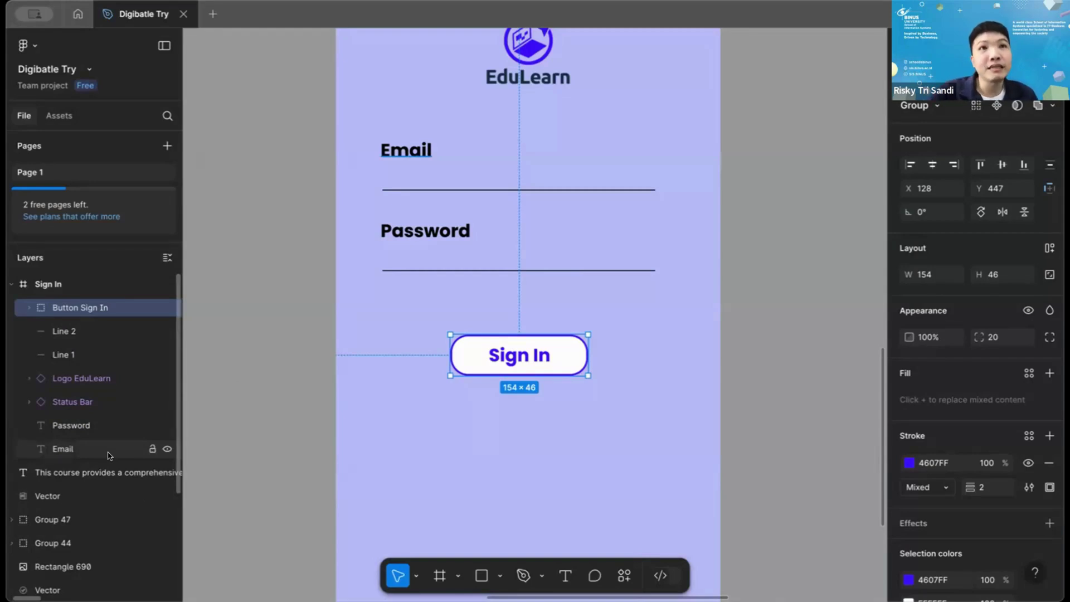
Duplicate the Password label into the empty area below the Sign In button.
scroll(439, 430, down, 2)
scroll(438, 431, right, 1)
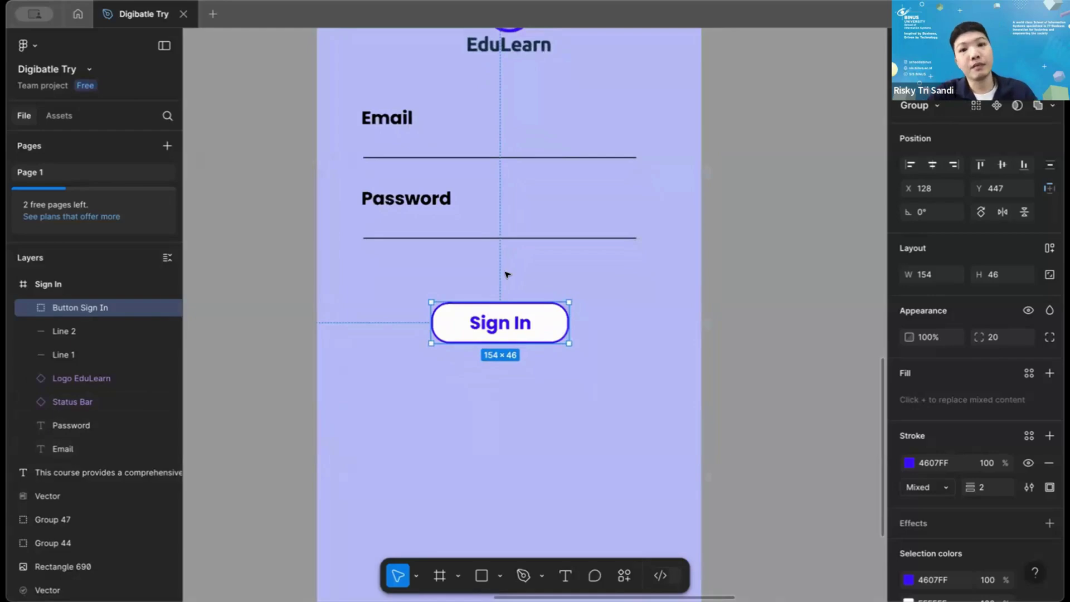
scroll(507, 274, up, 2)
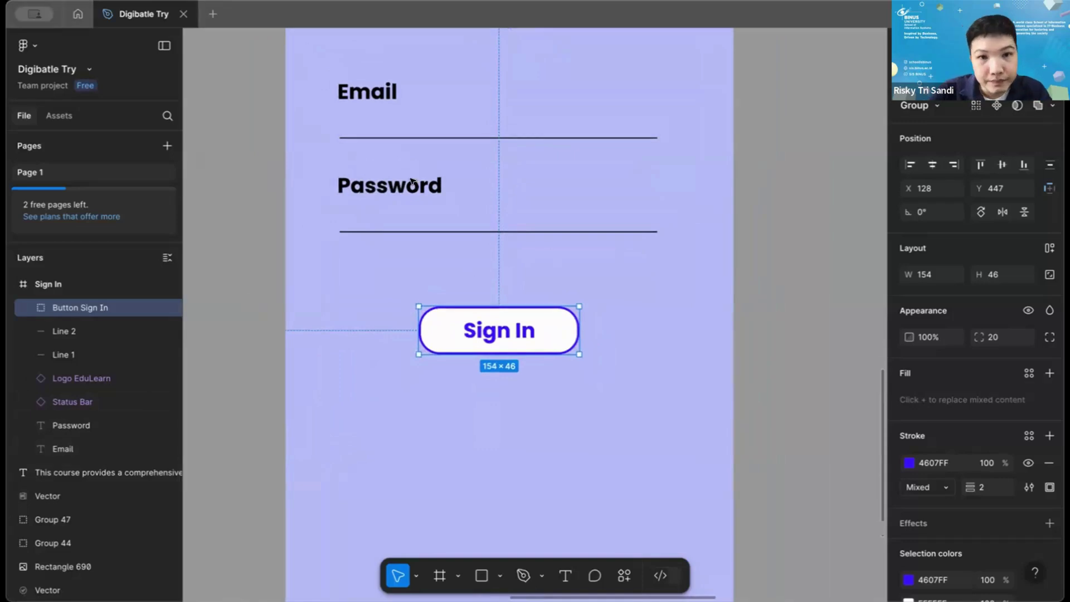
click(422, 193)
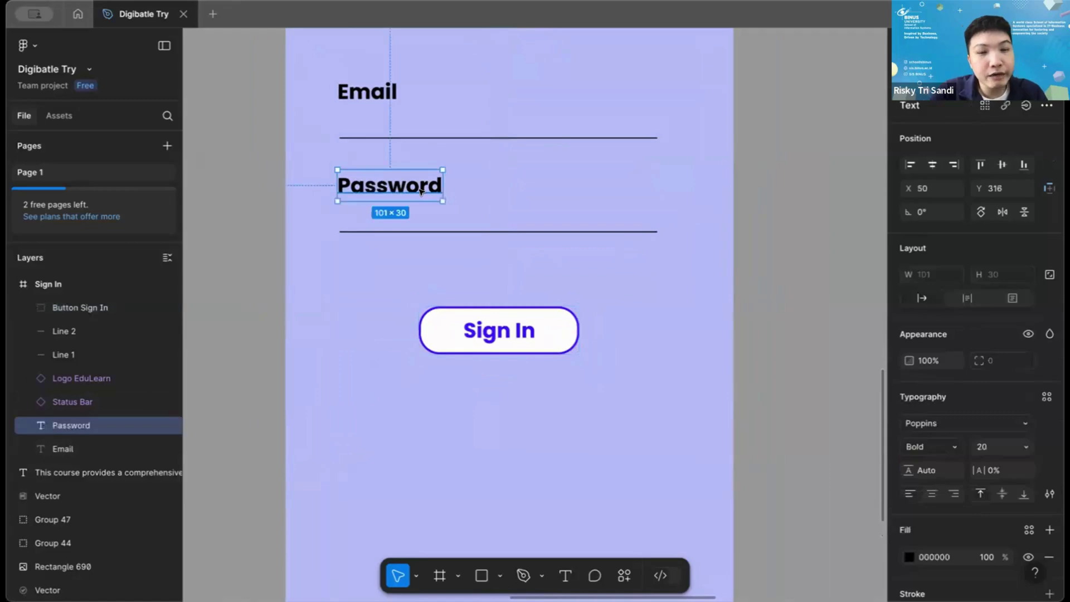
drag(422, 192, 411, 408)
Replace the duplicated label's text with "Don't have an account?".
key(Return)
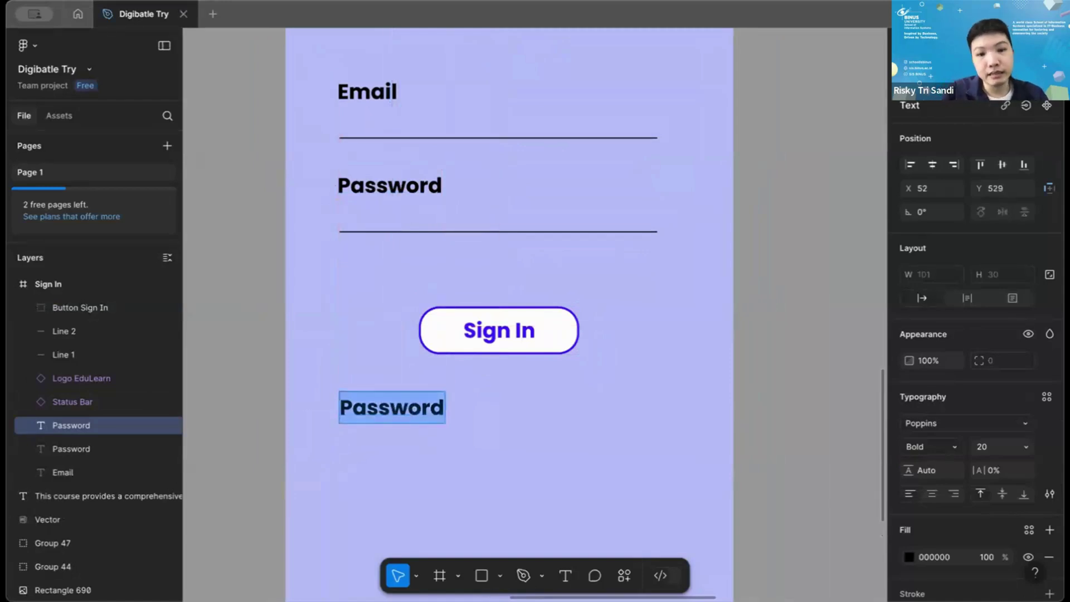
key(BackSpace)
text(Don)
text('t)
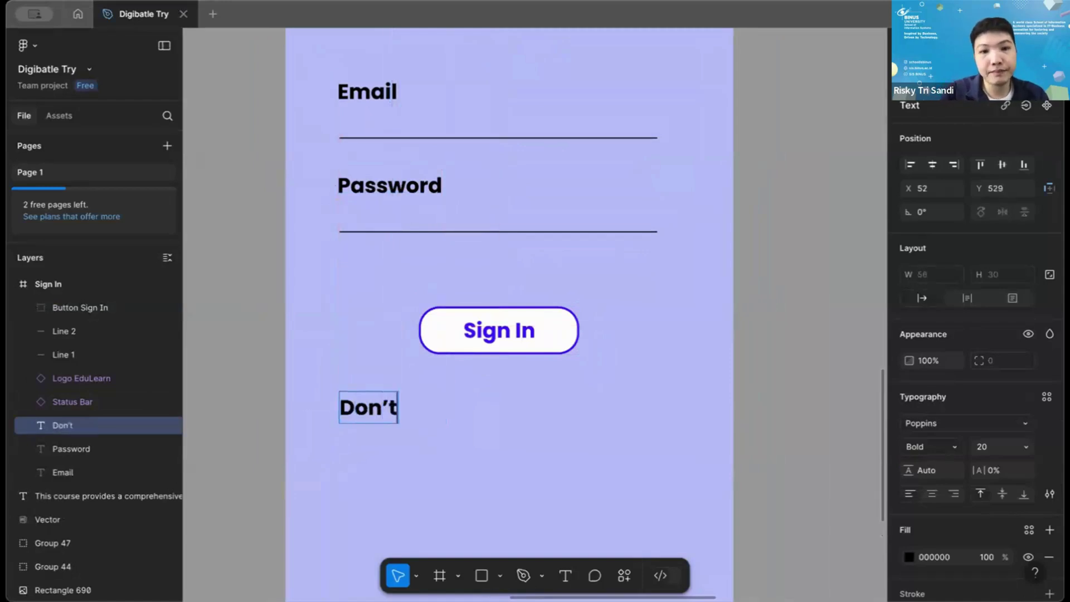
text( have)
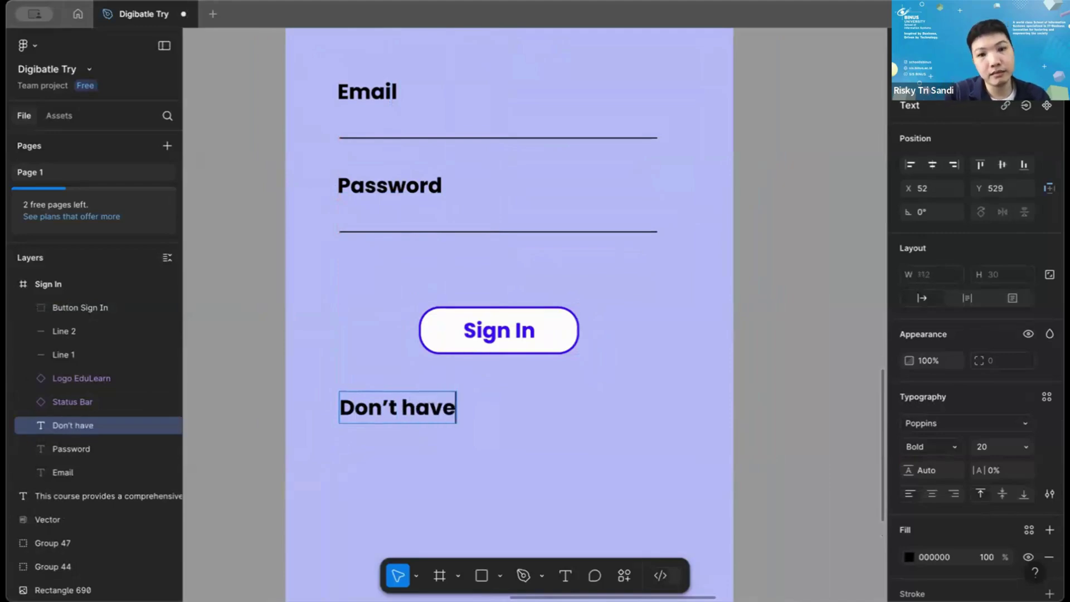
text( an c)
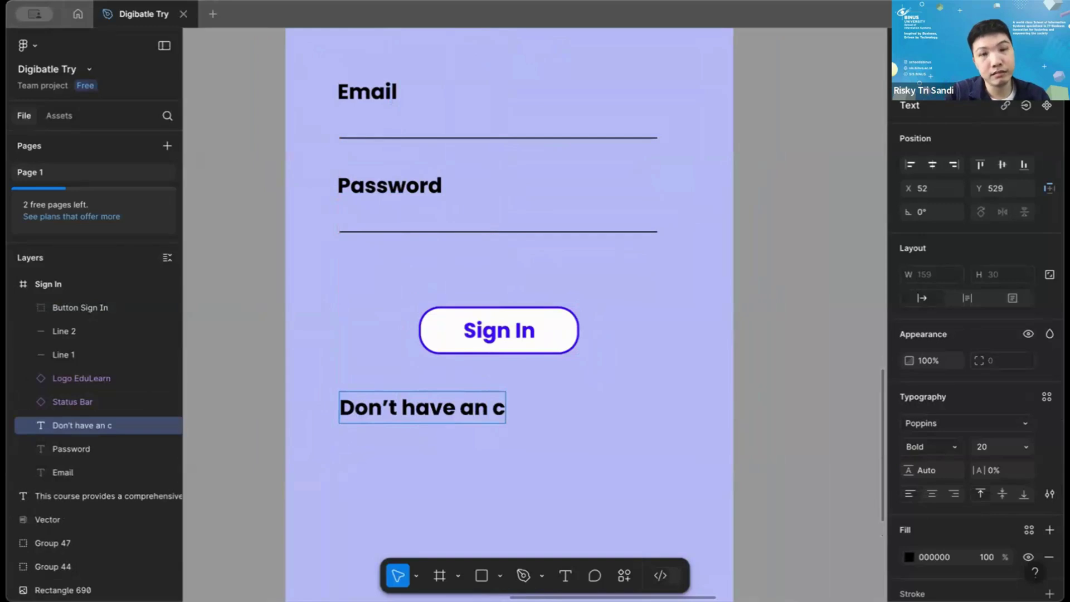
key(BackSpace)
text(account?)
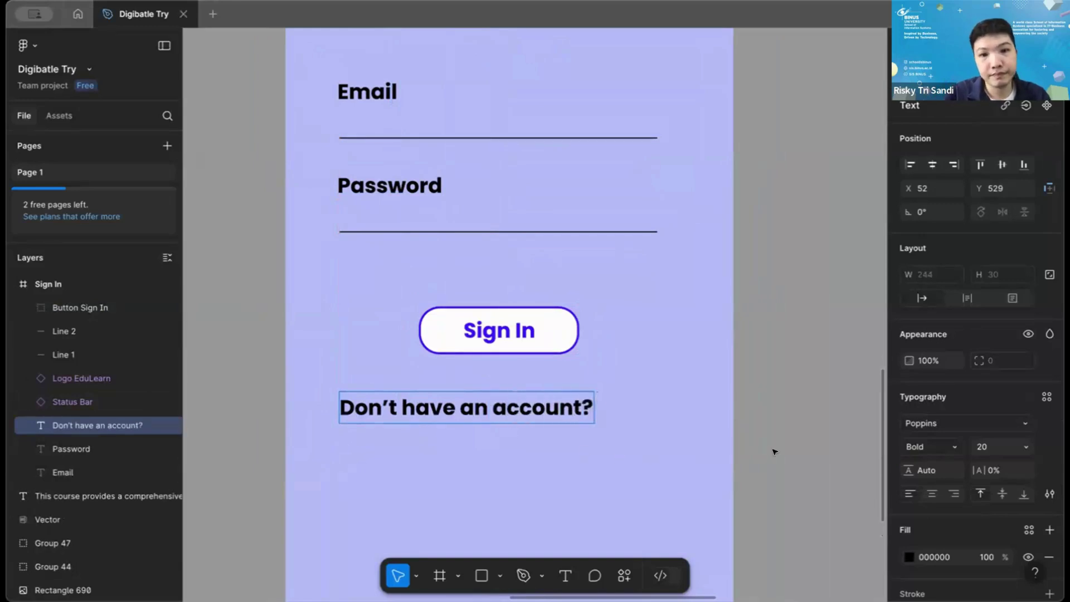
key(Escape)
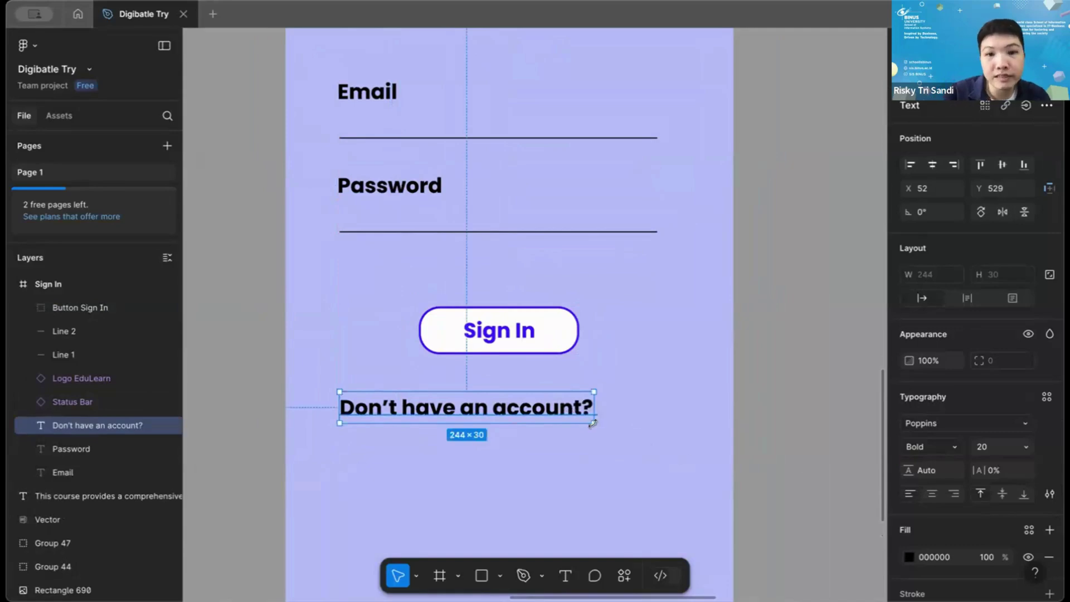
Set the font size of the "Don't have an account?" text to 10.
scroll(592, 424, up, 3)
scroll(592, 425, right, 1)
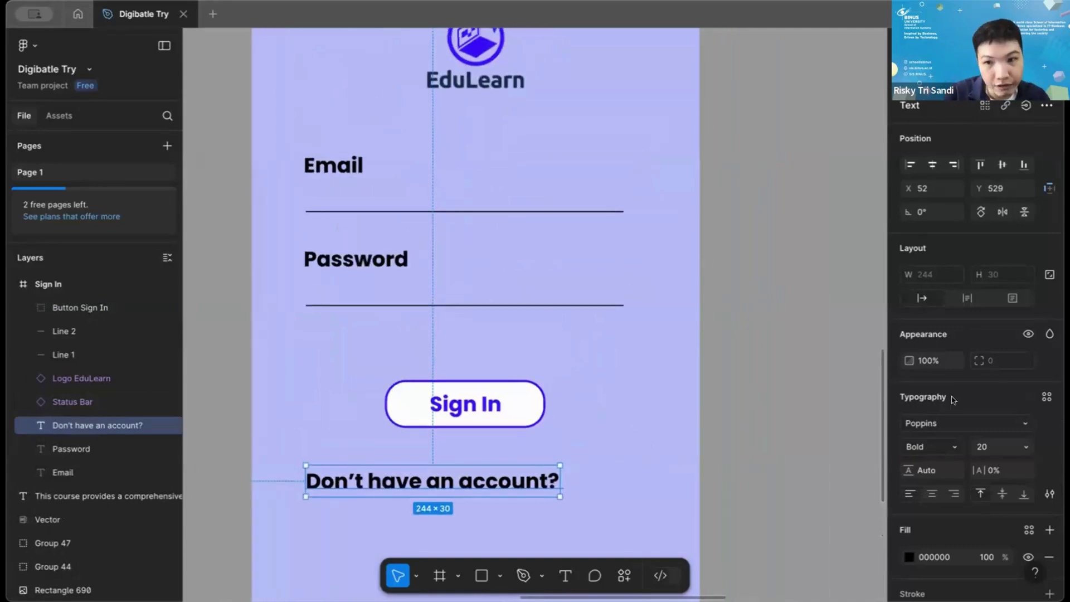
click(992, 447)
text(10)
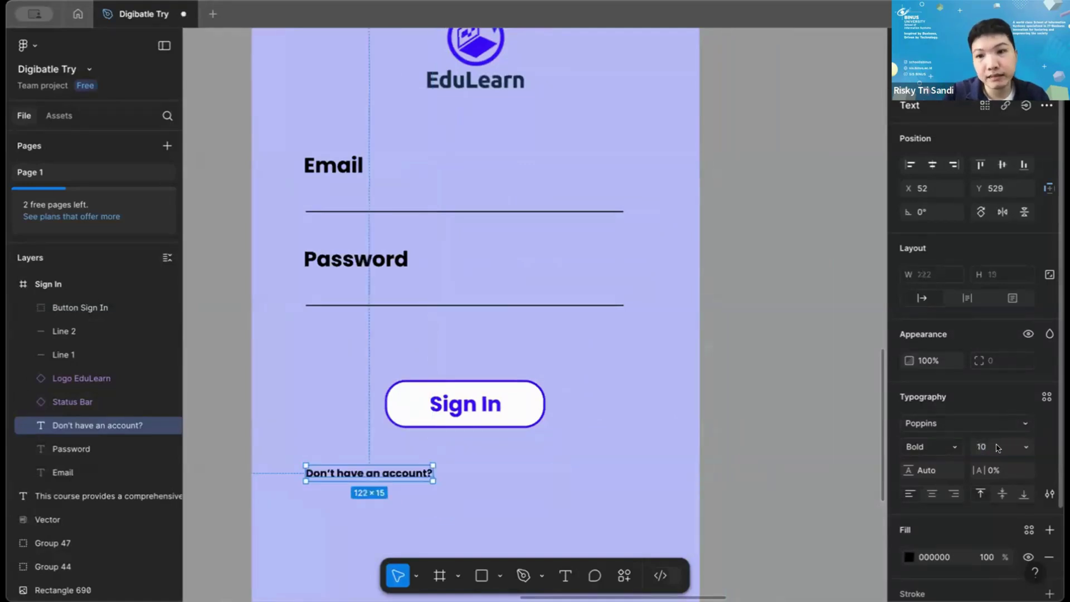
Try a font size of 14 on the "Don't have an account?" text and undo it.
key(BackSpace)
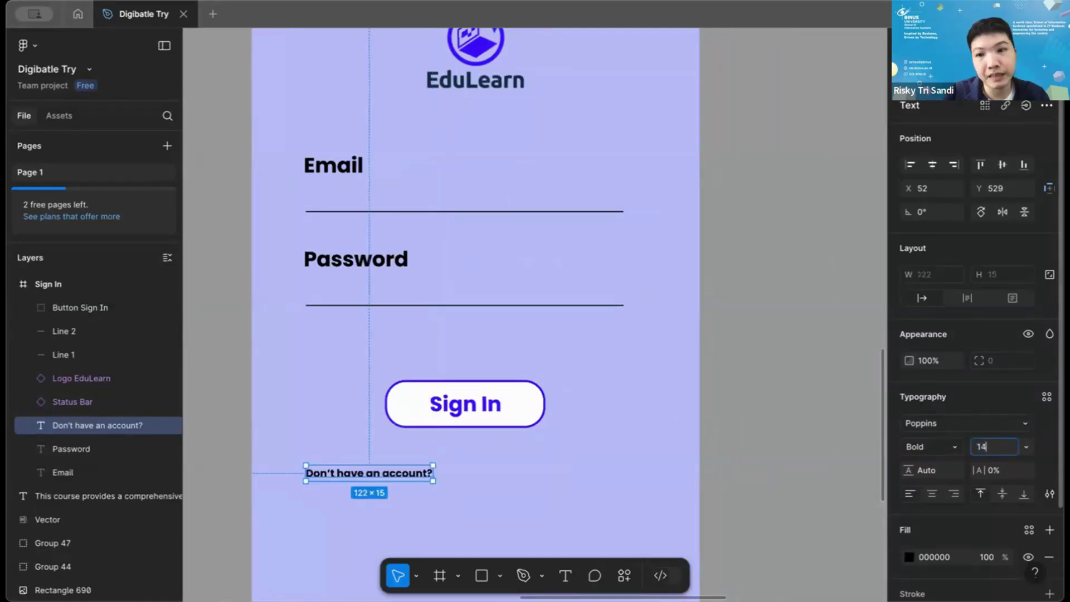
key(Return)
click(934, 449)
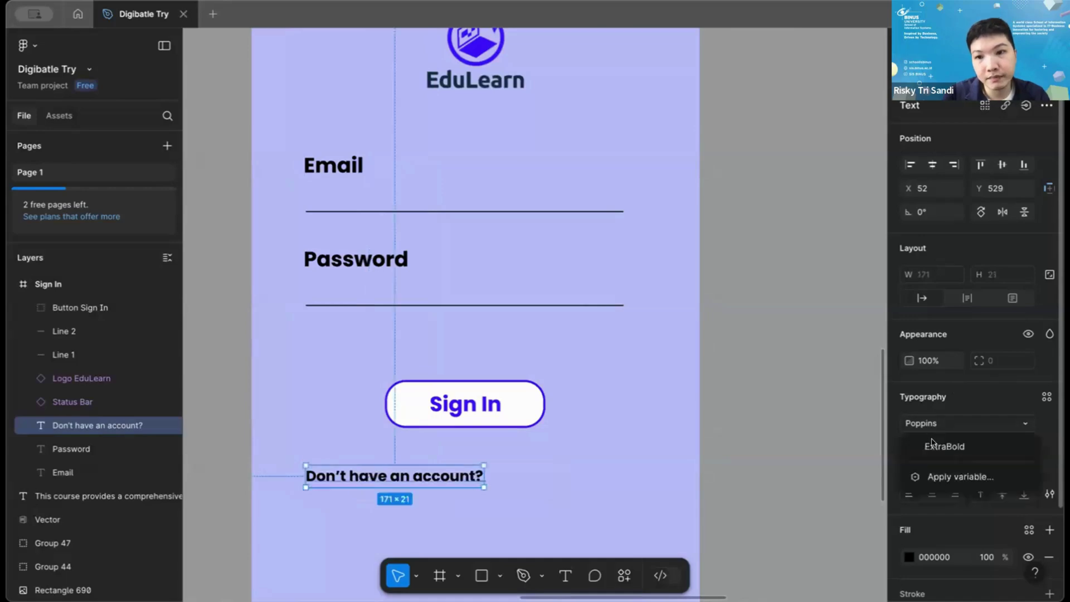
key(ctrl+z)
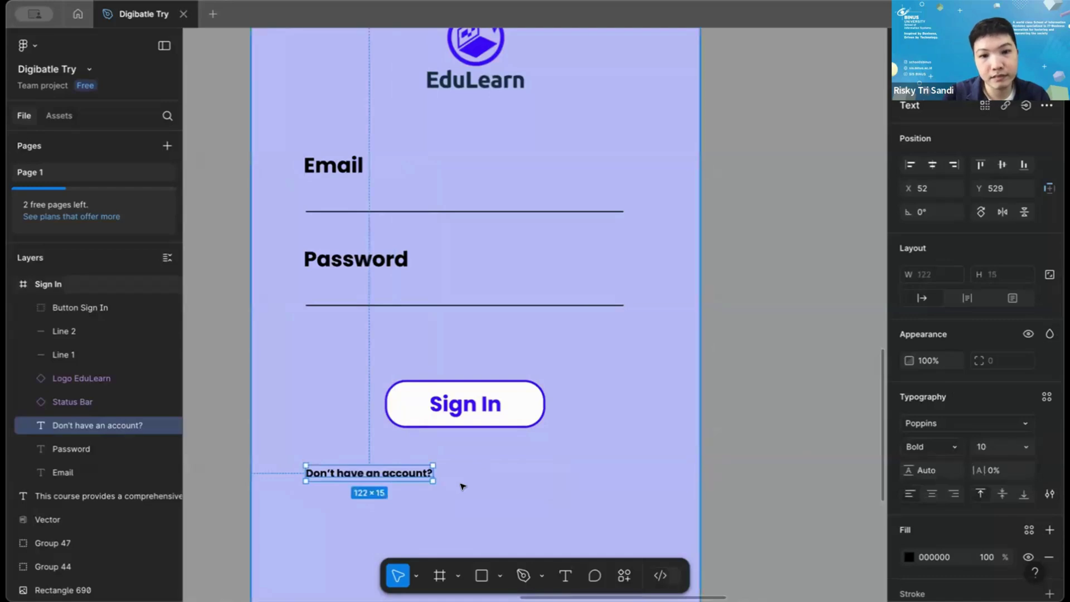
Switch the "Don't have an account?" text to Regular weight.
key(ctrl+z)
key(Escape)
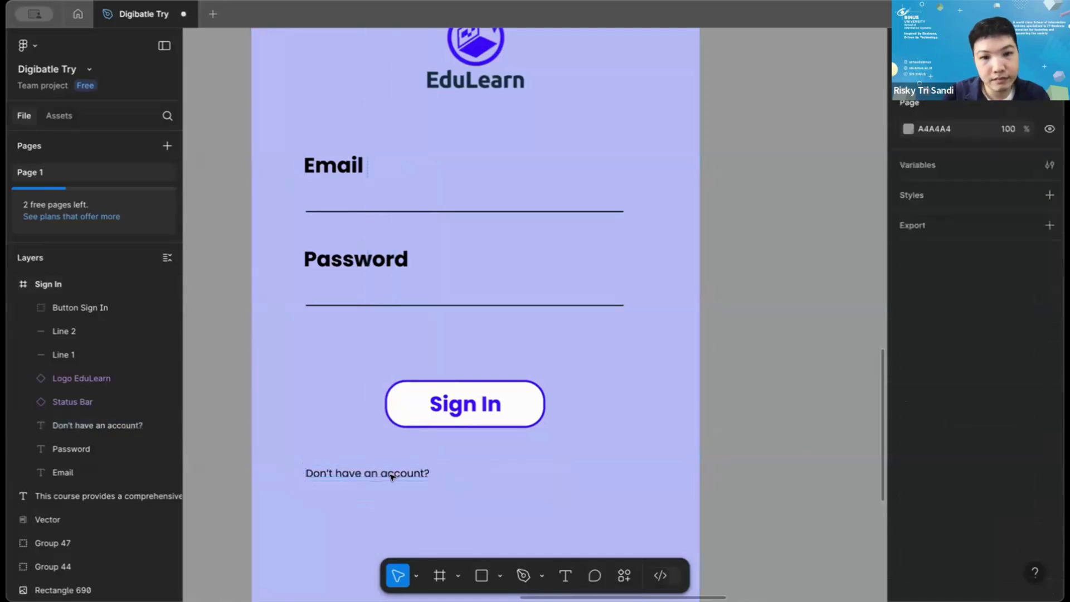
Place "Don't have an account?" just under the Sign In button, duplicate it and change the copy's text to "Sign Up".
drag(390, 473, 569, 471)
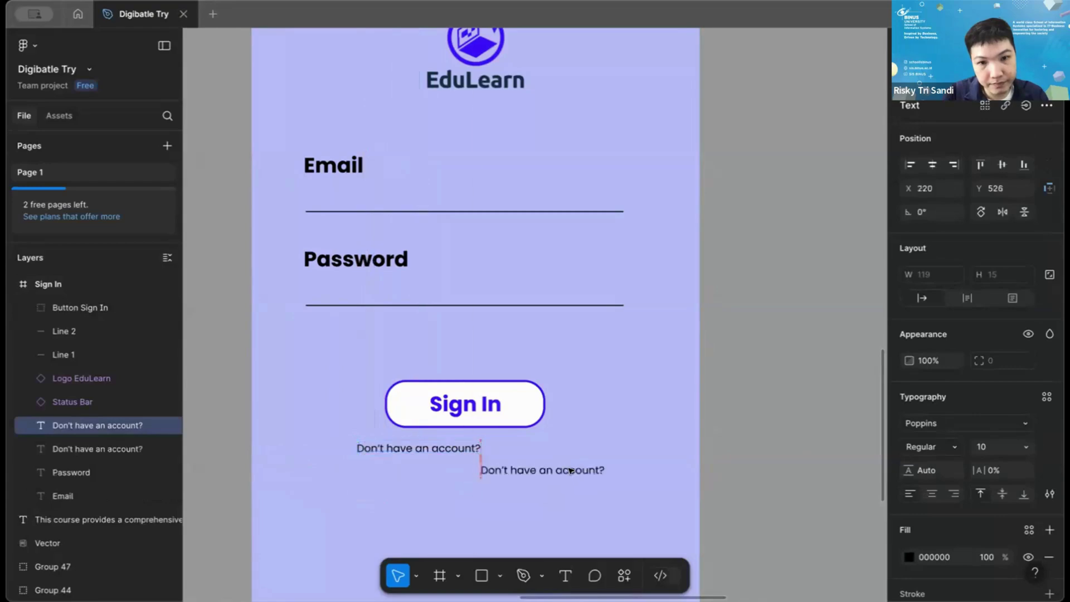
double_click(569, 467)
key(BackSpace)
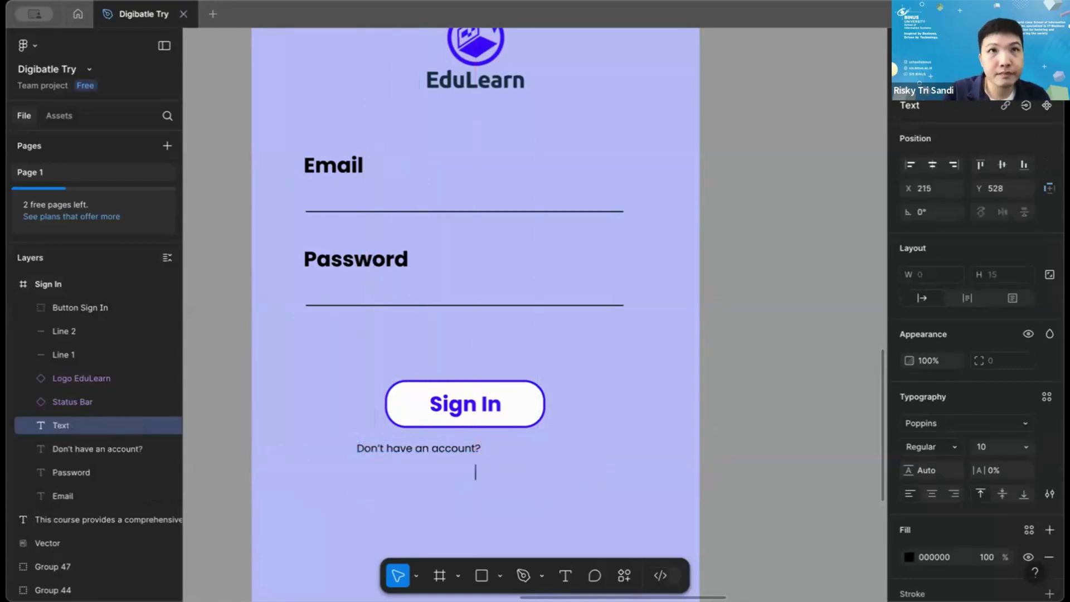
text(Sign Up)
key(BackSpace)
key(BackSpace)
key(BackSpace)
key(BackSpace)
key(BackSpace)
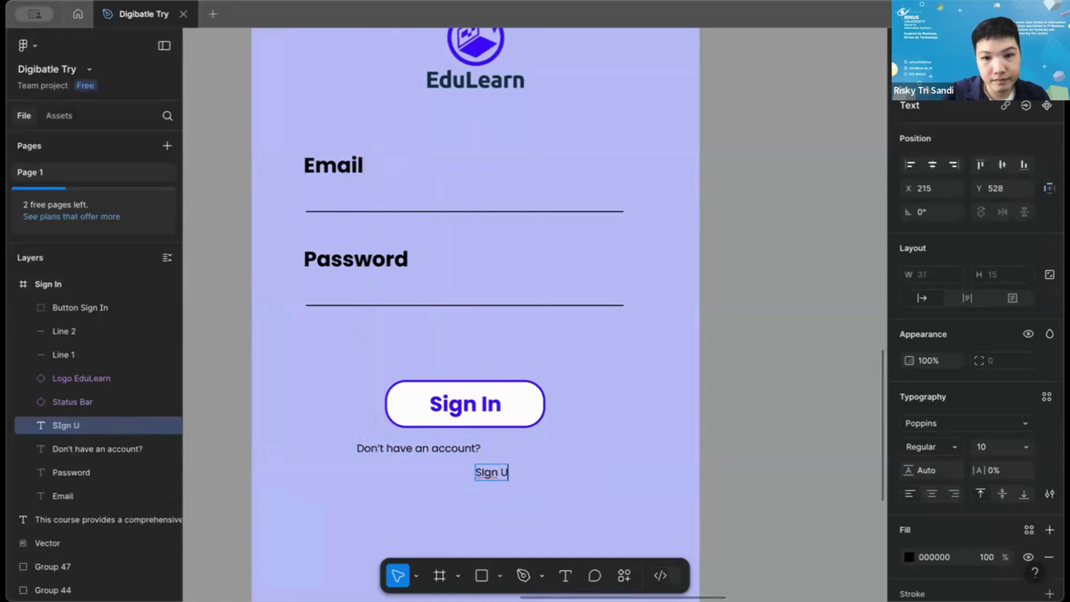
key(BackSpace)
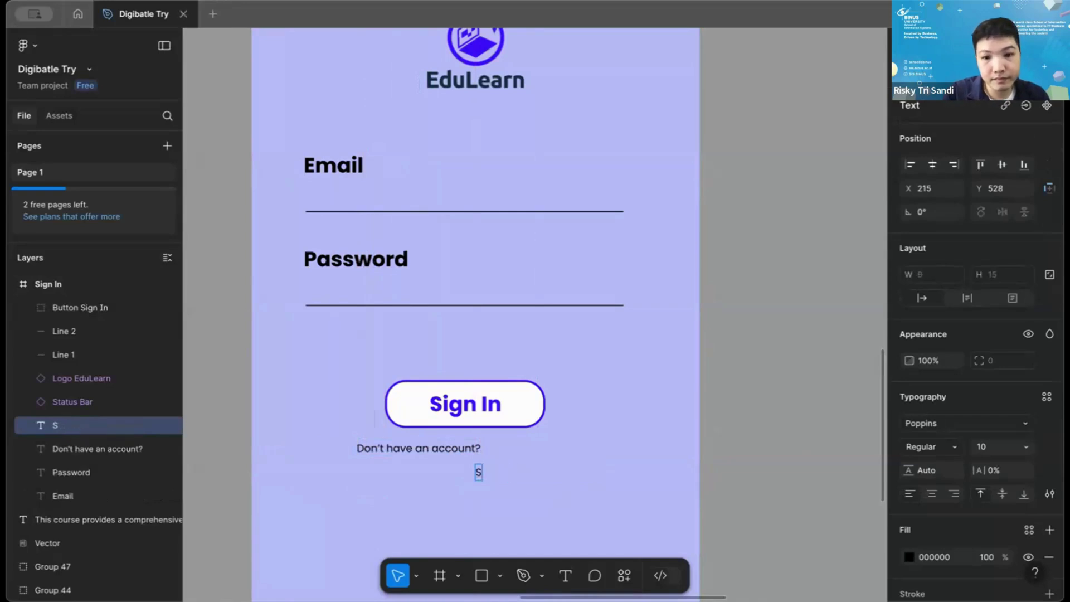
text(ign Up)
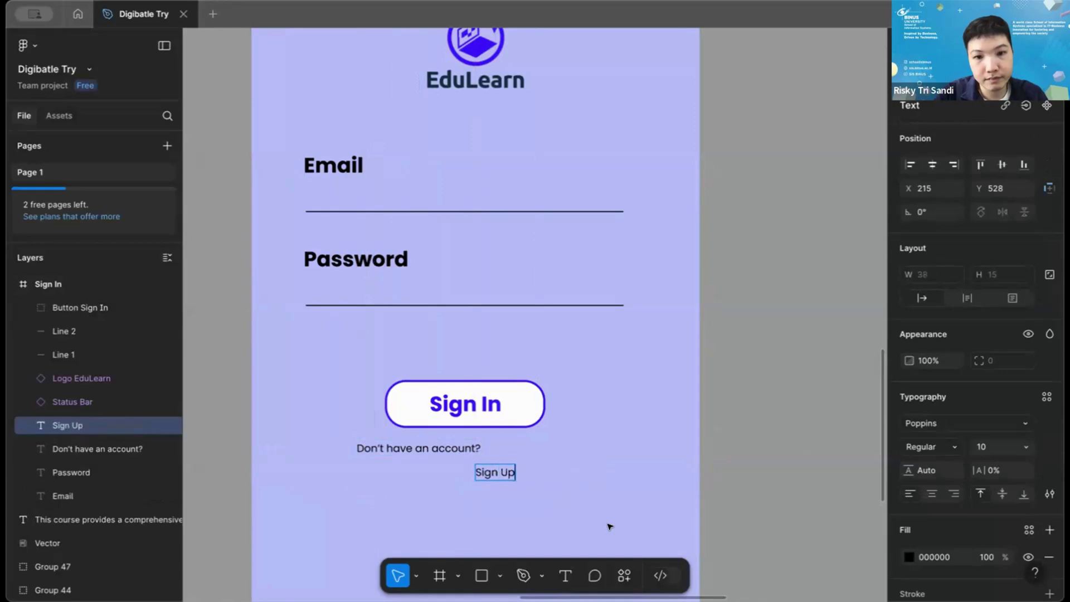
key(Escape)
Make the Sign Up text bold and recolor it to 4607FF, sampled from the Sign In button.
key(ctrl+b)
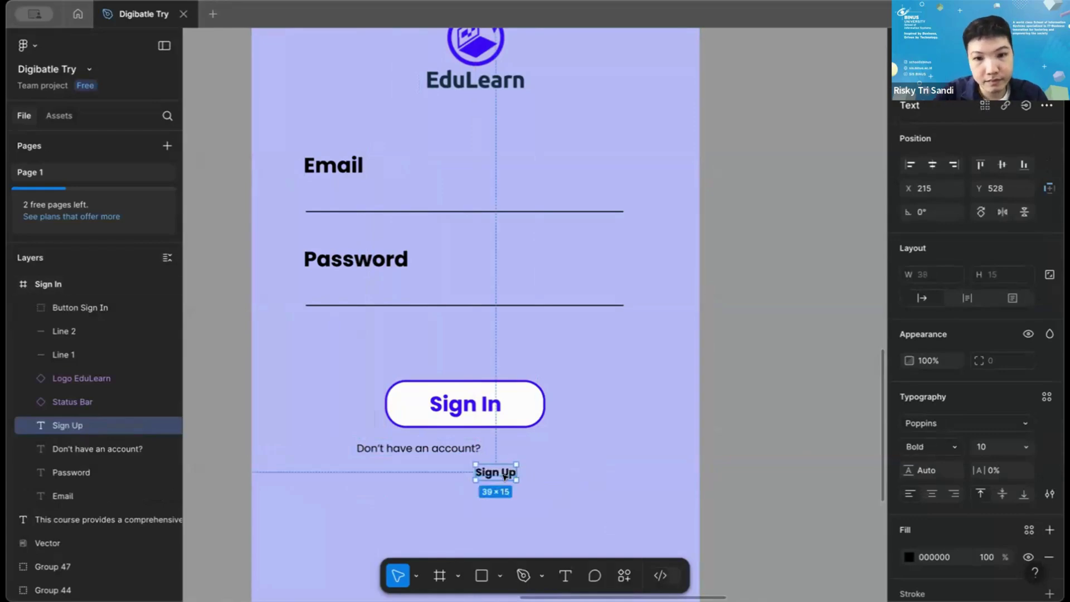
click(909, 557)
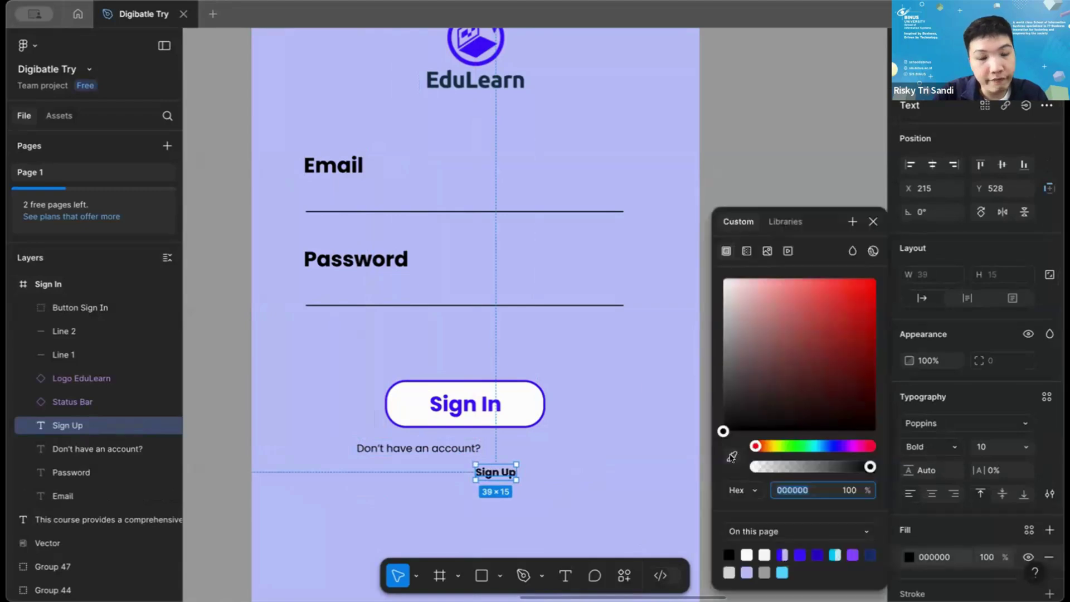
click(732, 456)
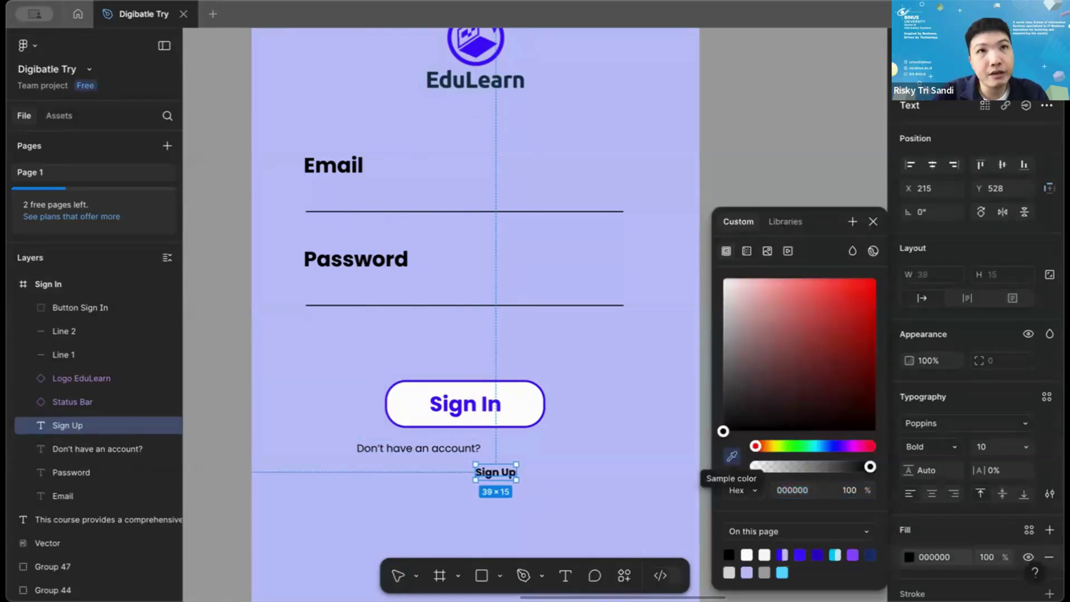
click(504, 402)
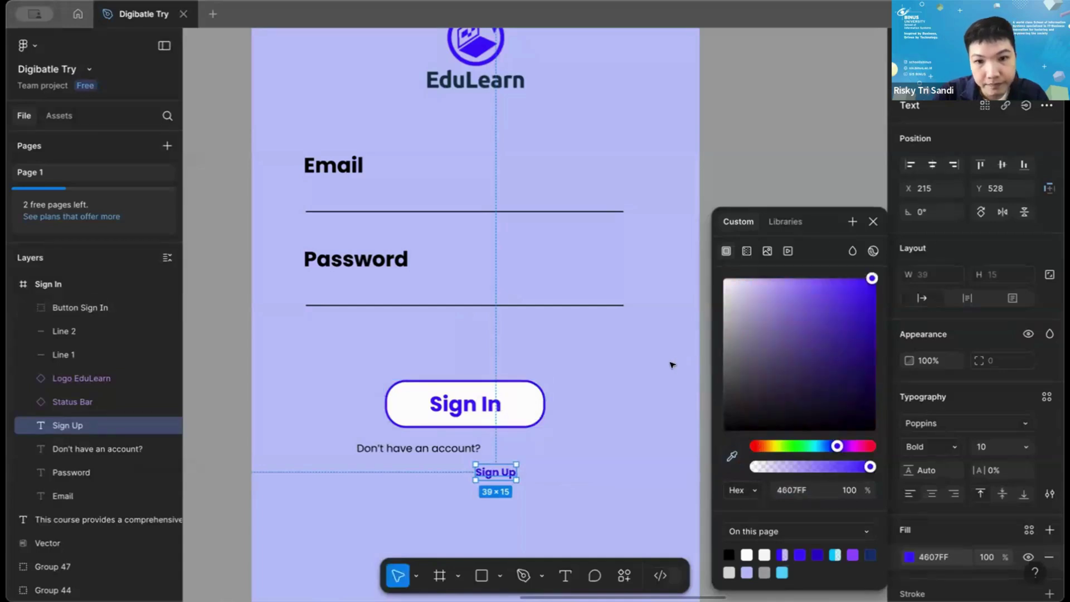
click(872, 222)
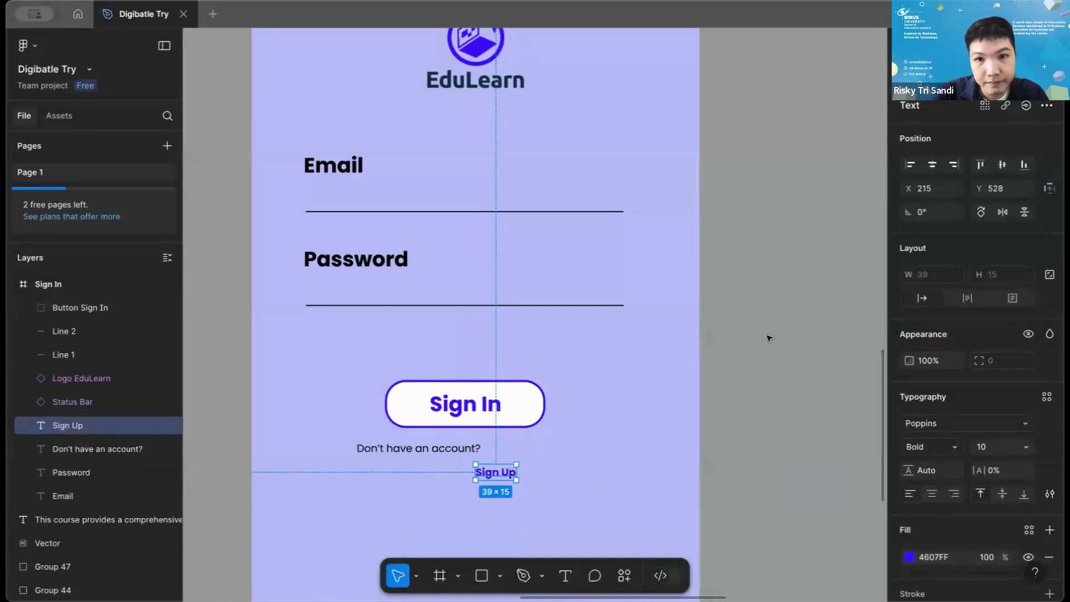
Place Sign Up directly after "Don't have an account?" on the same line and center both texts beneath the Sign In button.
click(532, 457)
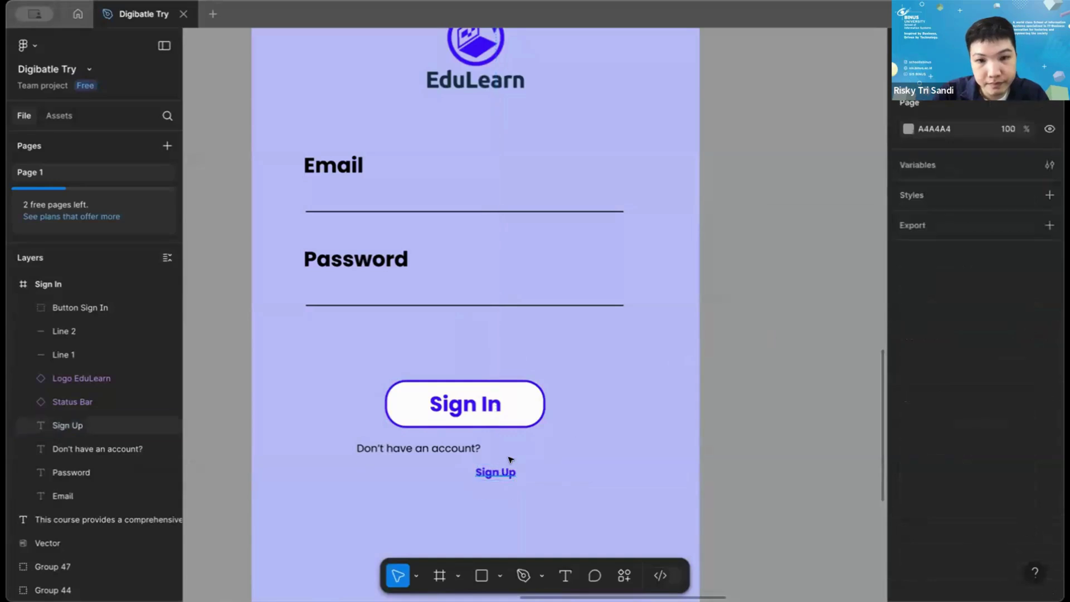
drag(498, 465, 509, 445)
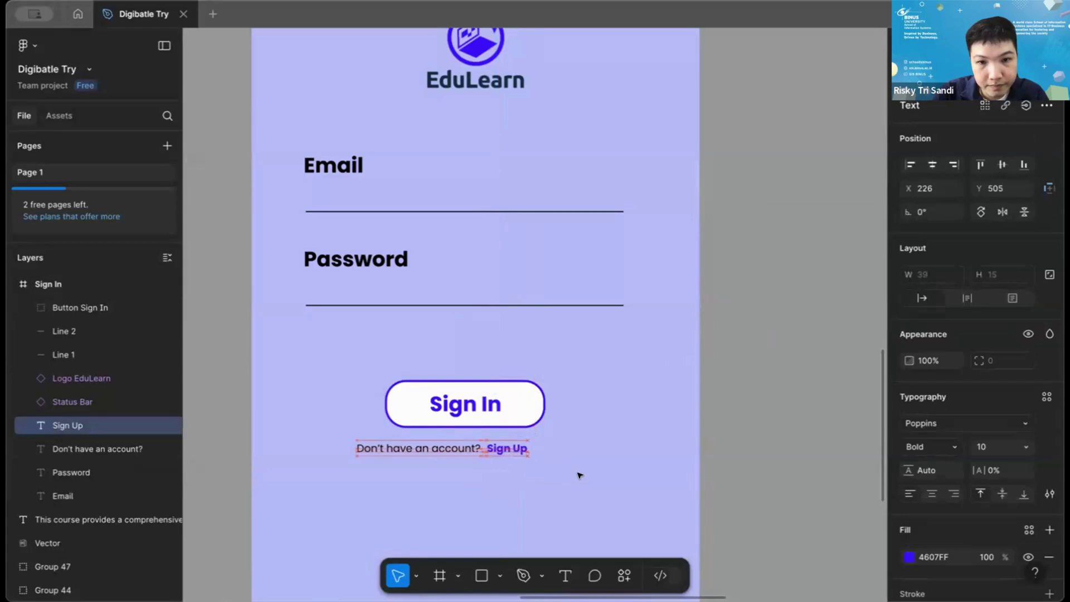
click(475, 464)
click(479, 449)
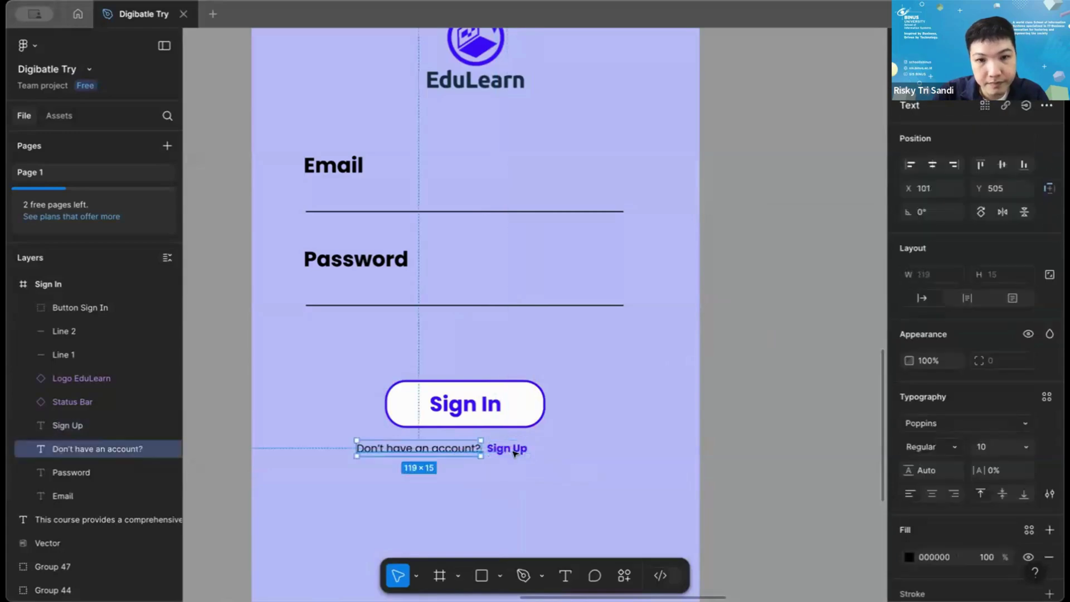
shift+click(514, 450)
mouse_move(516, 453)
mouse_down()
mouse_move(556, 456)
mouse_move(534, 450)
mouse_up()
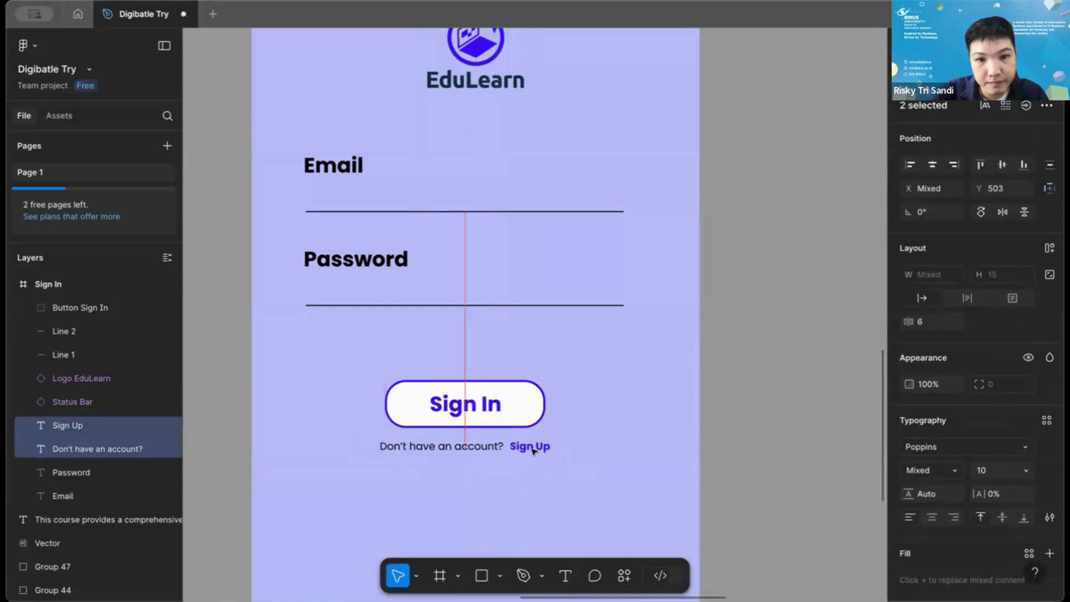
click(567, 504)
Set the font size of "Don't have an account?" to 16 and move the Sign Up text beneath it.
scroll(566, 506, down, 5)
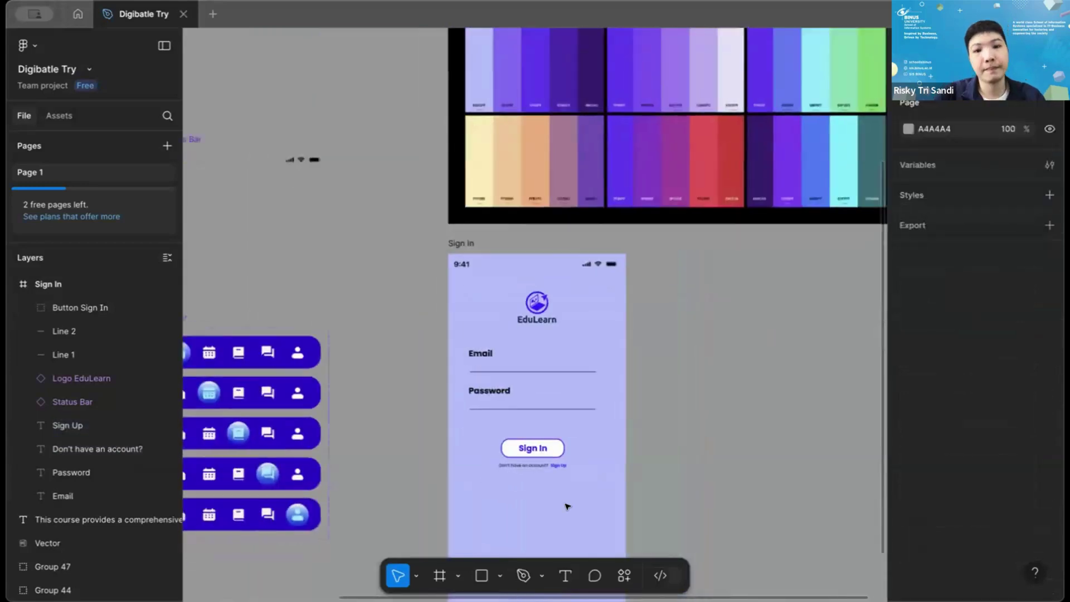
scroll(567, 506, up, 6)
scroll(567, 506, up, 5)
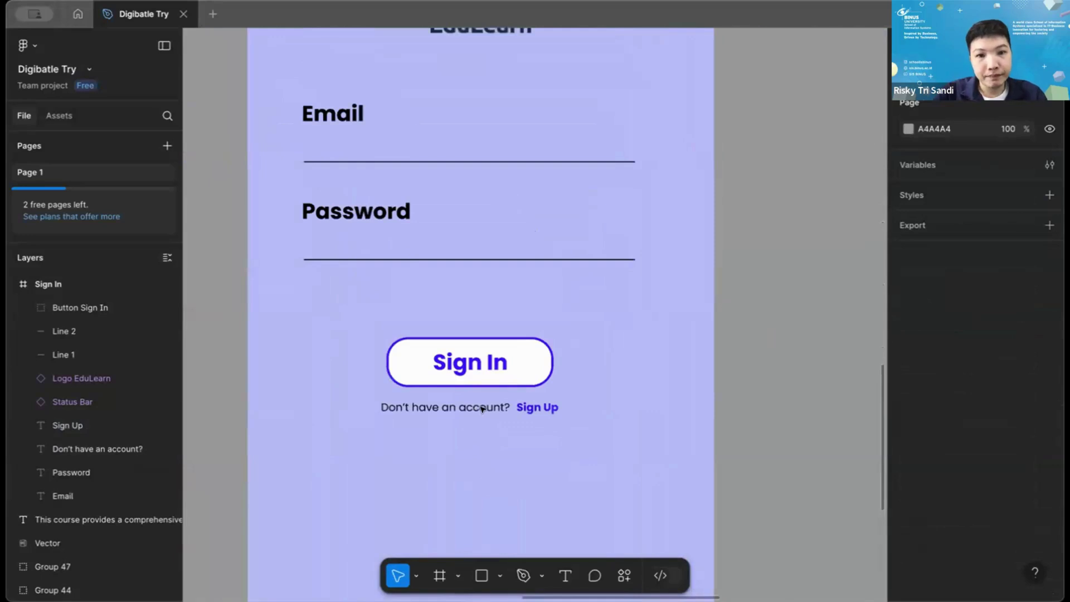
click(475, 410)
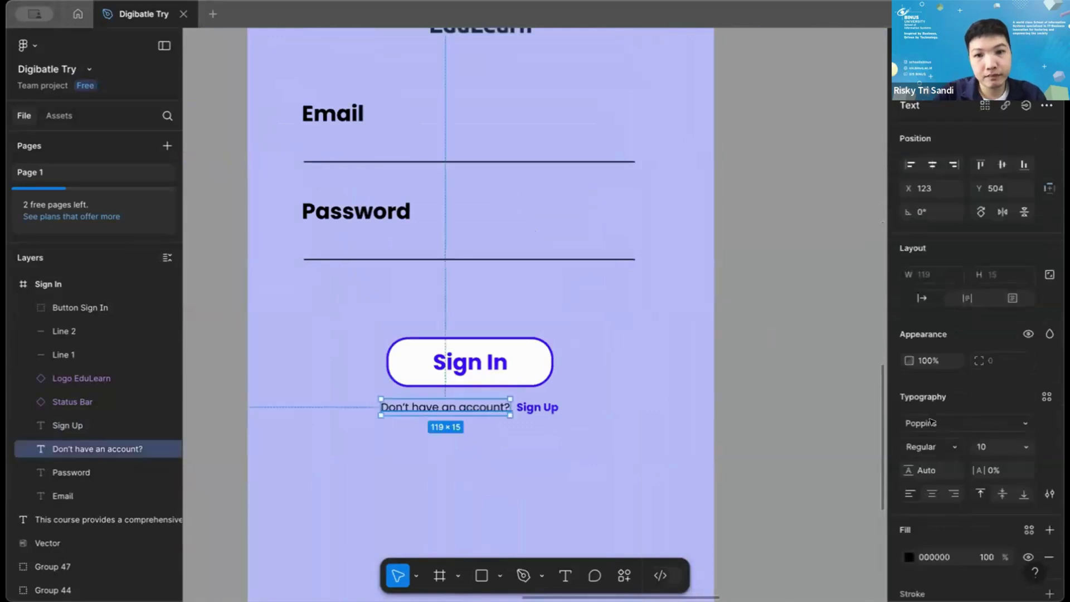
click(990, 446)
text(16)
key(Return)
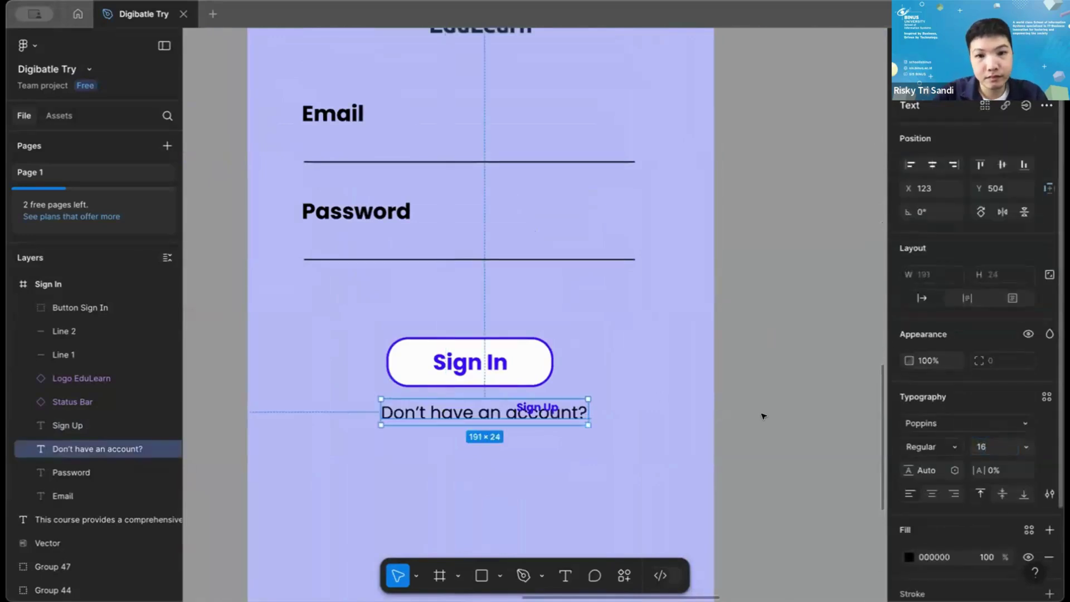
key(Escape)
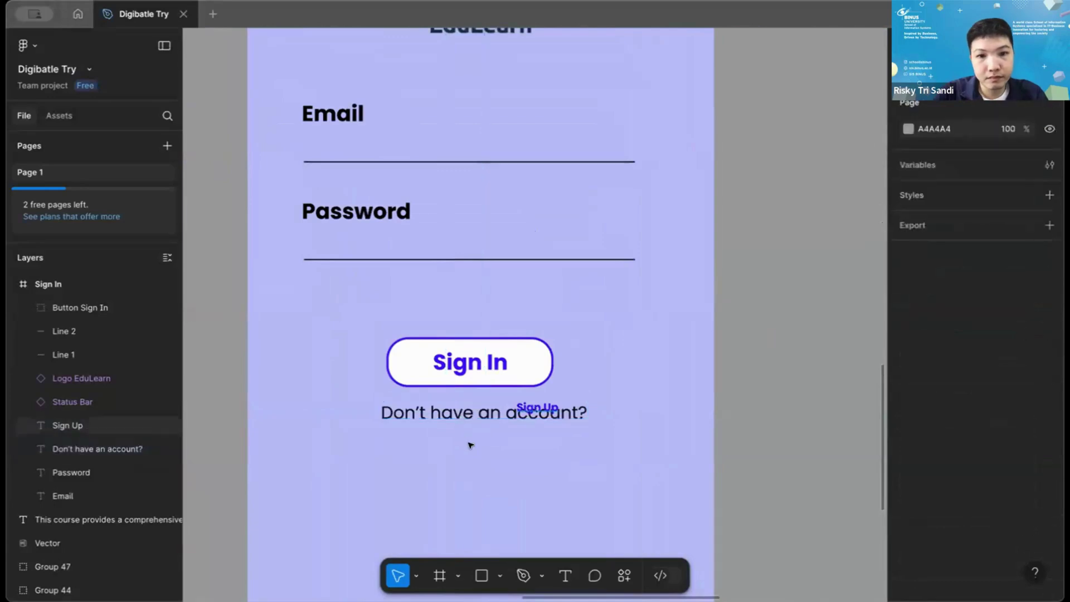
drag(470, 444, 475, 446)
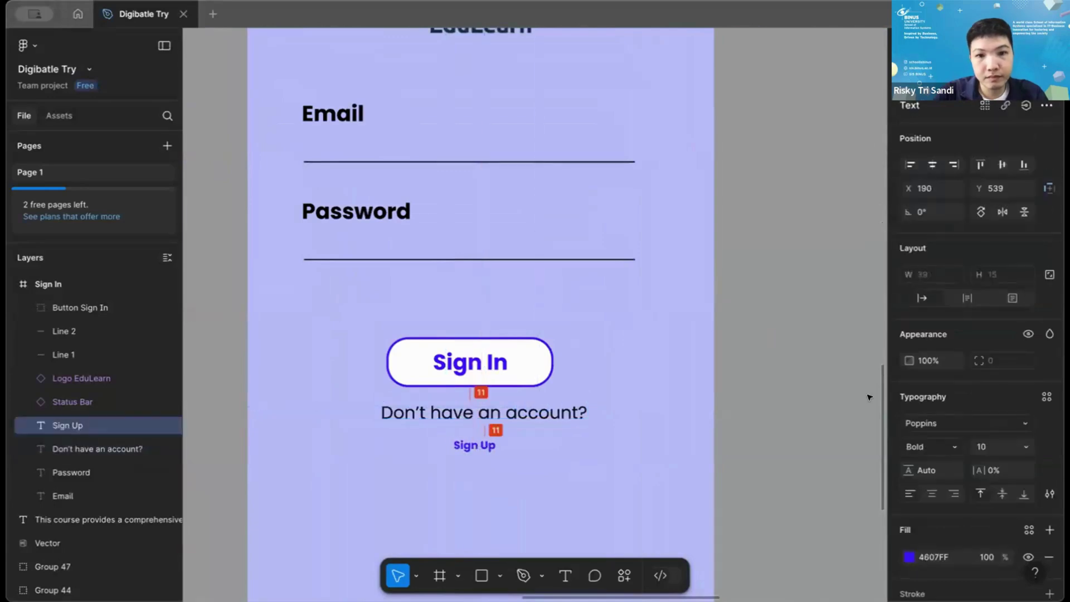
Set the Sign Up text's font size to 16 and place it directly after "Don't have an account?" on the same line.
click(998, 447)
text(16)
key(Return)
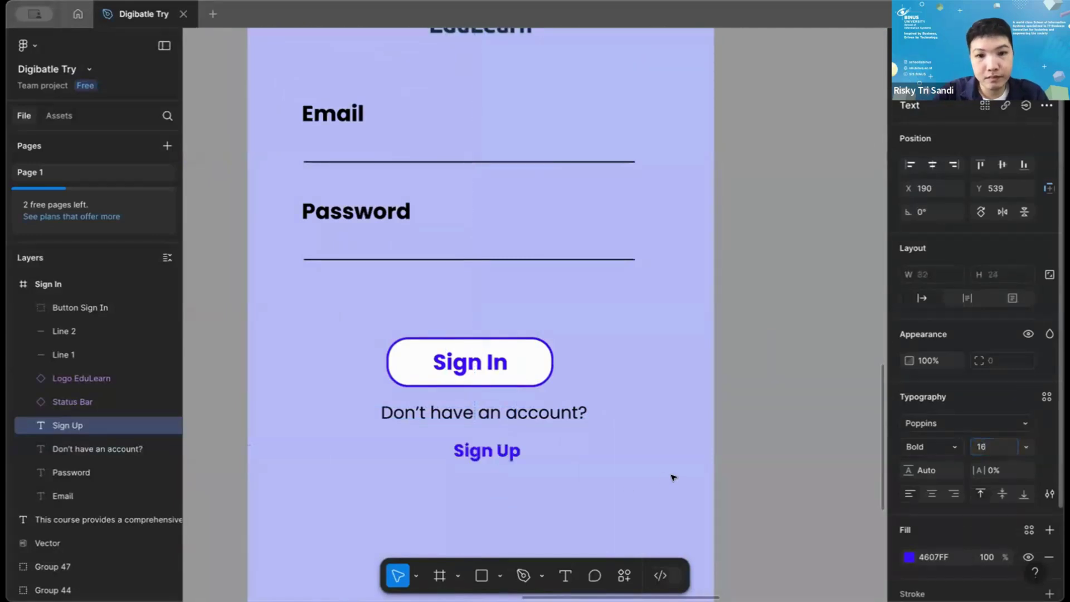
click(551, 432)
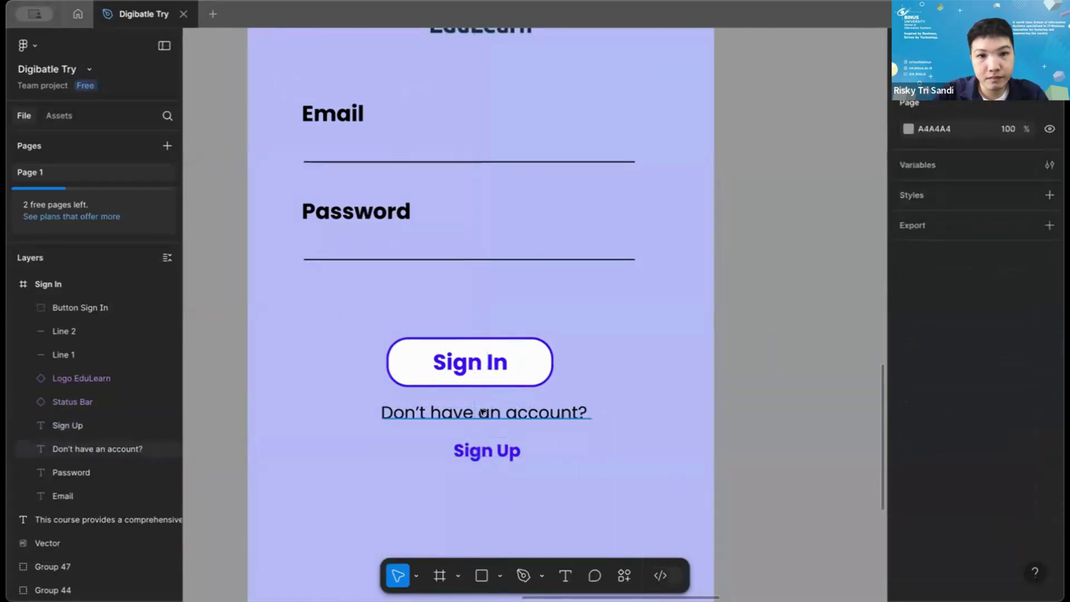
drag(461, 416, 489, 419)
click(498, 457)
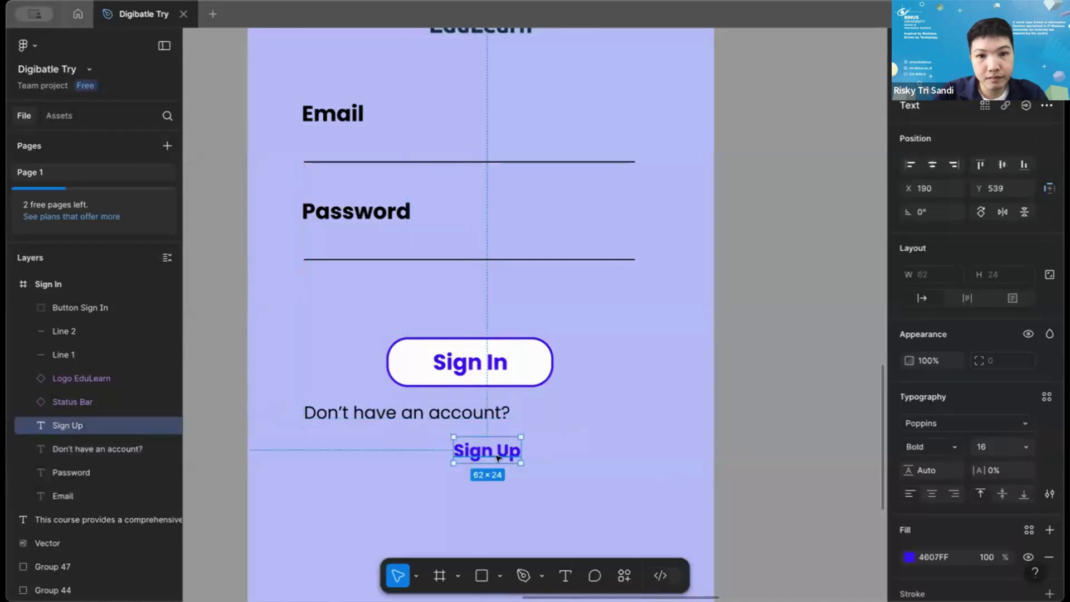
drag(501, 458, 556, 445)
click(493, 434)
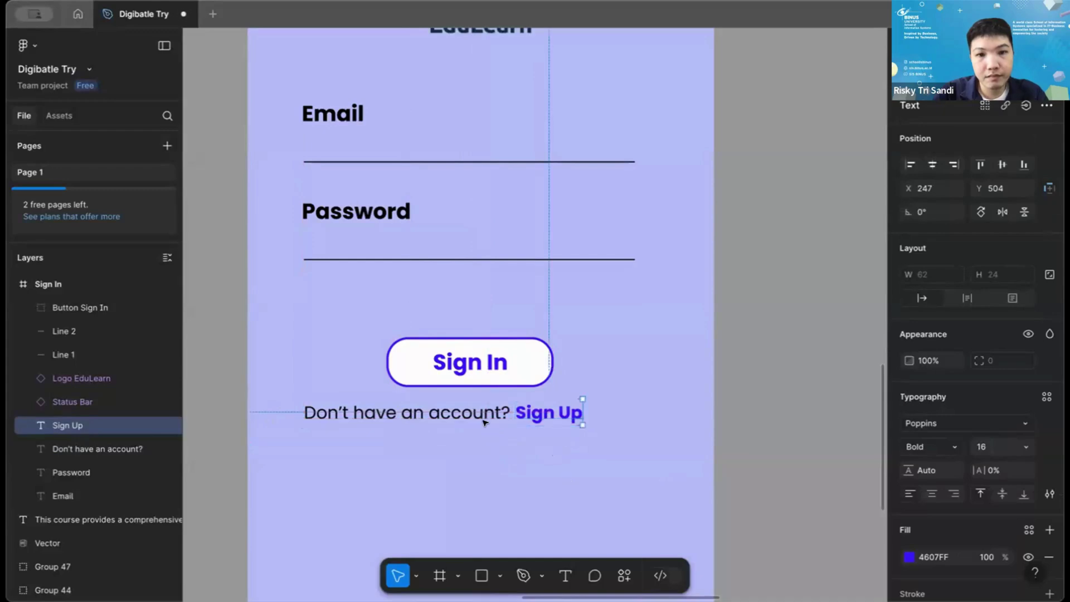
Move "Don't have an account?" and Sign Up together so the pair sits roughly centered beneath the Sign In button.
click(564, 418)
shift+click(534, 418)
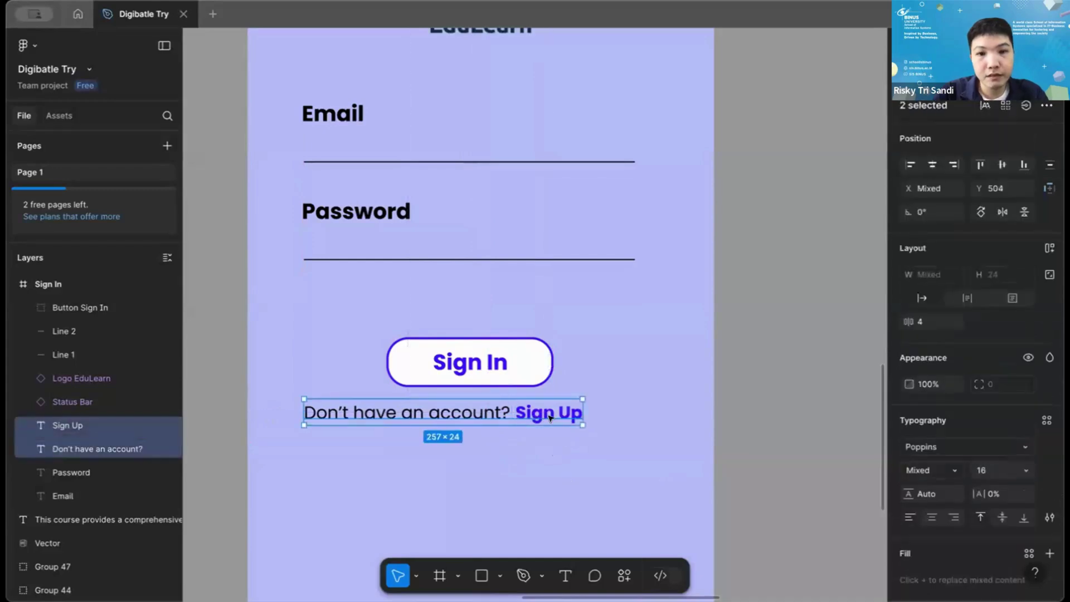
mouse_move(574, 418)
mouse_down()
mouse_move(611, 421)
mouse_move(578, 419)
mouse_up()
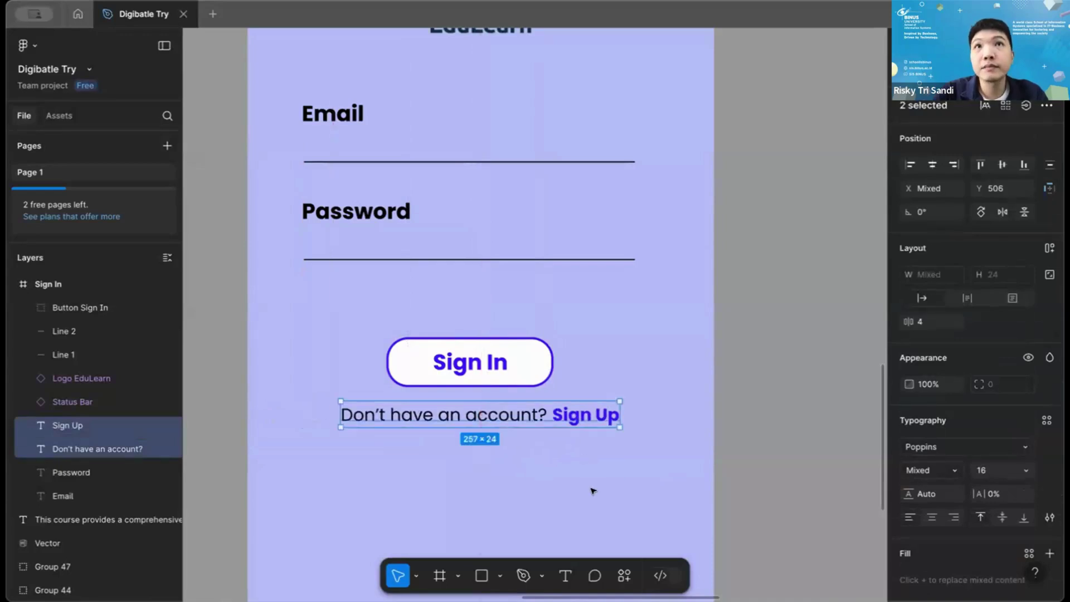
click(593, 490)
scroll(593, 490, down, 5)
scroll(593, 490, up, 5)
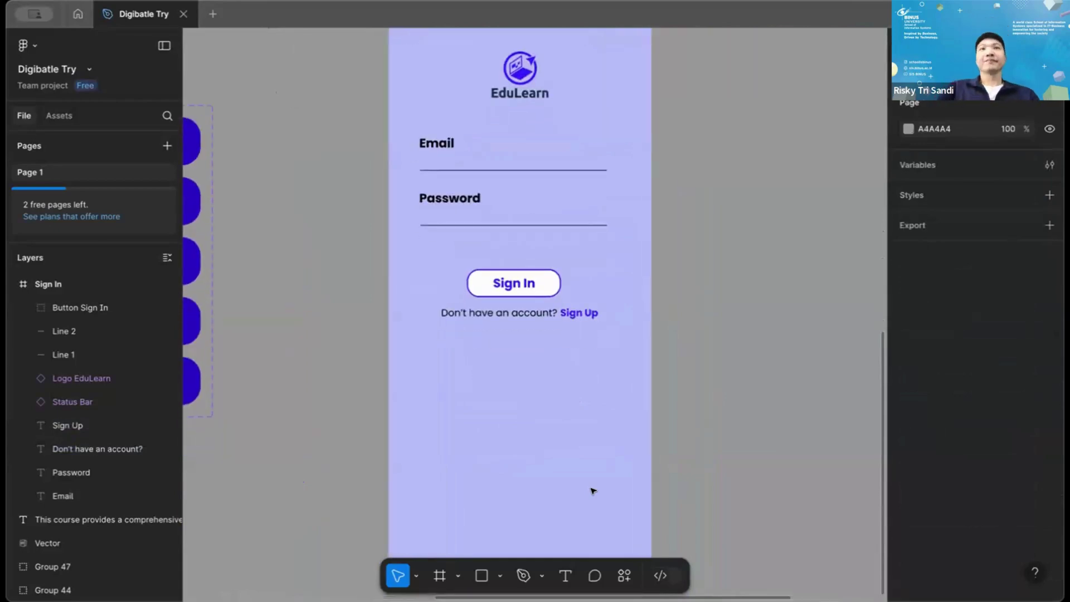
scroll(593, 490, down, 5)
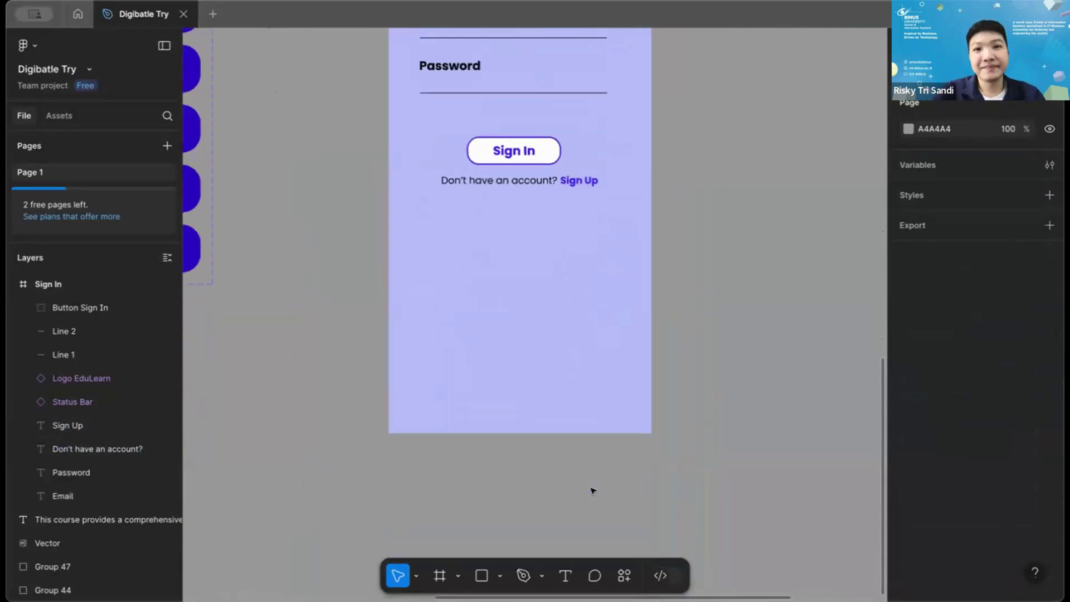
scroll(592, 490, up, 2)
scroll(593, 490, up, 6)
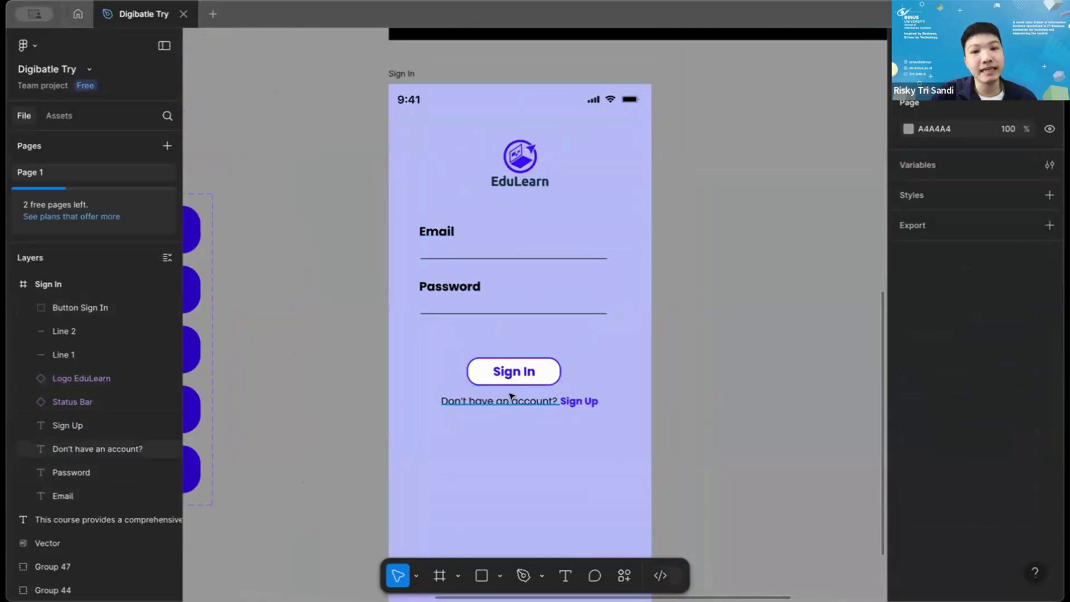
scroll(475, 431, down, 5)
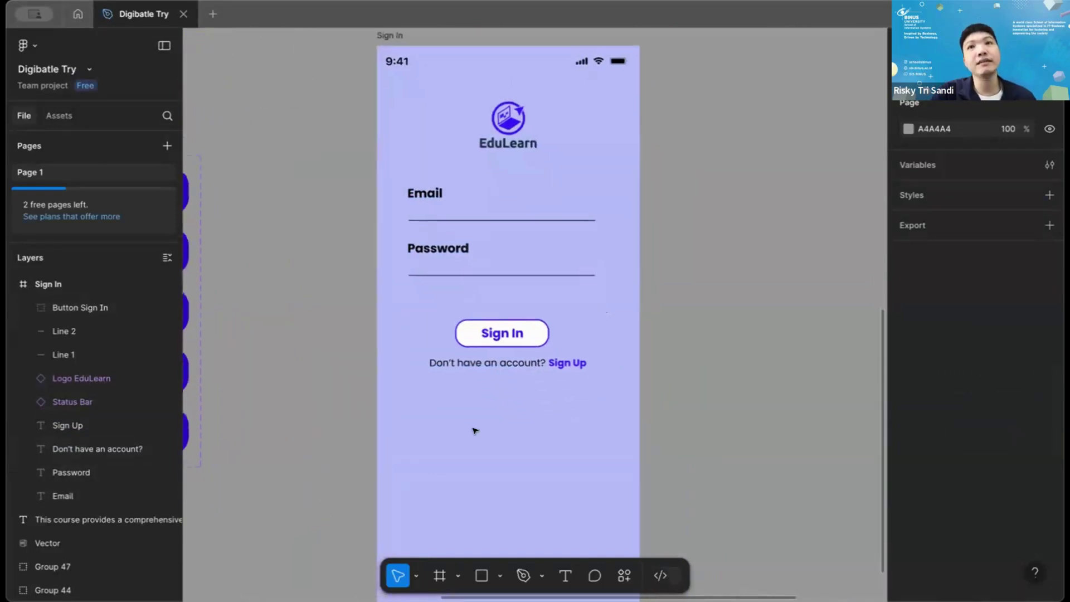
Draw a rectangle of about 271 × 231 below the Sign In frame and set its corner radius to 20.
scroll(475, 431, up, 1)
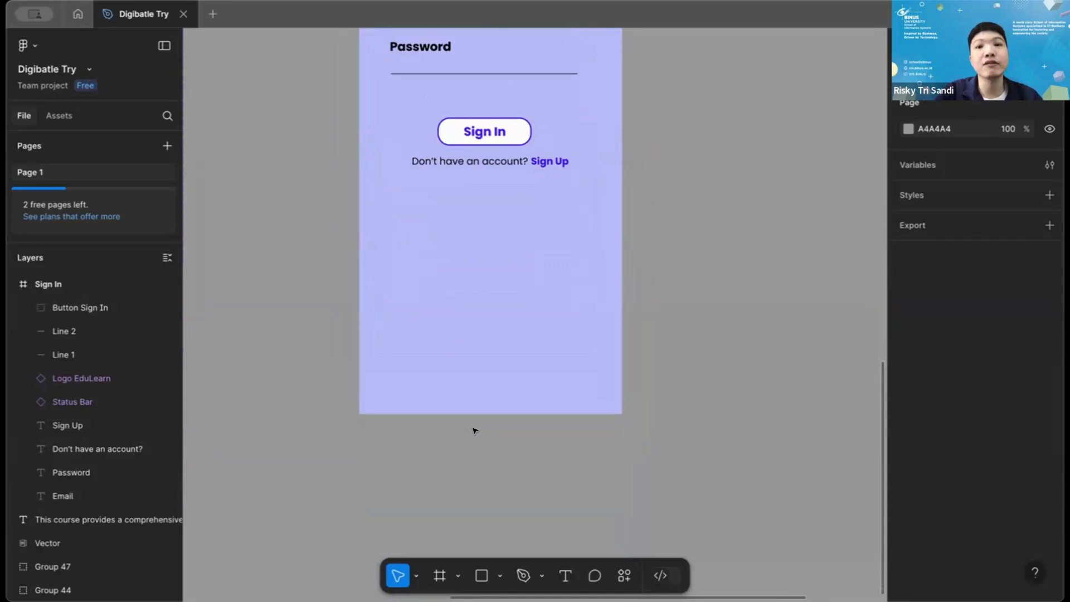
click(482, 574)
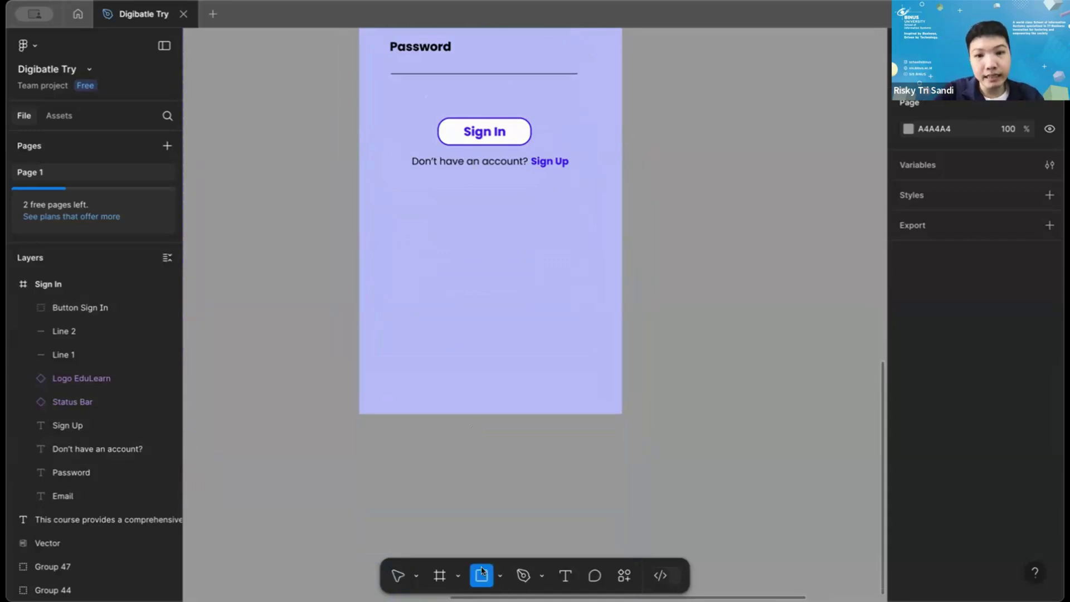
scroll(490, 458, down, 3)
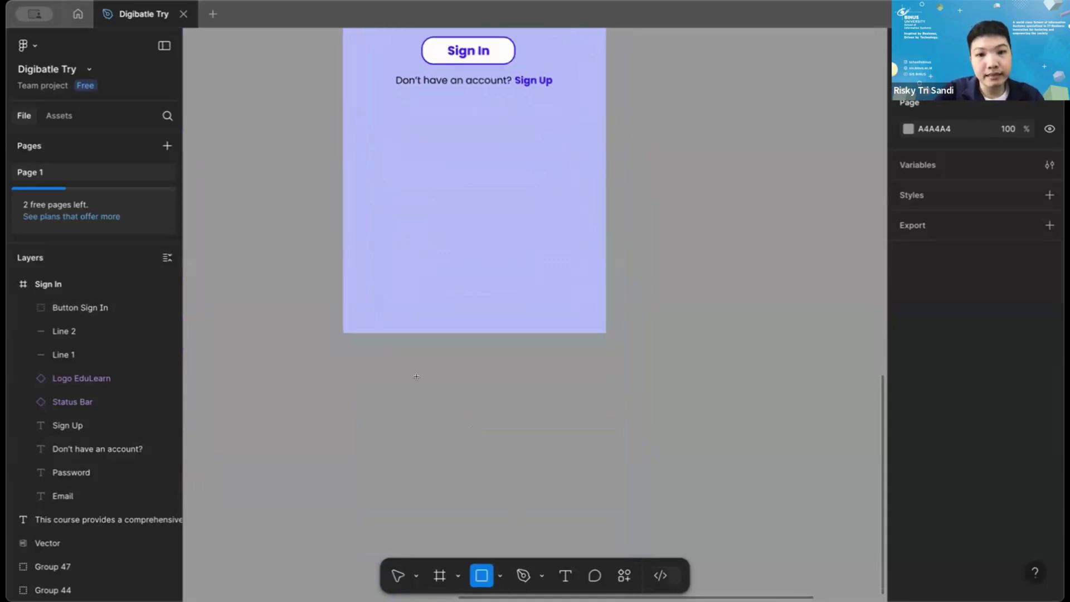
scroll(426, 404, up, 1)
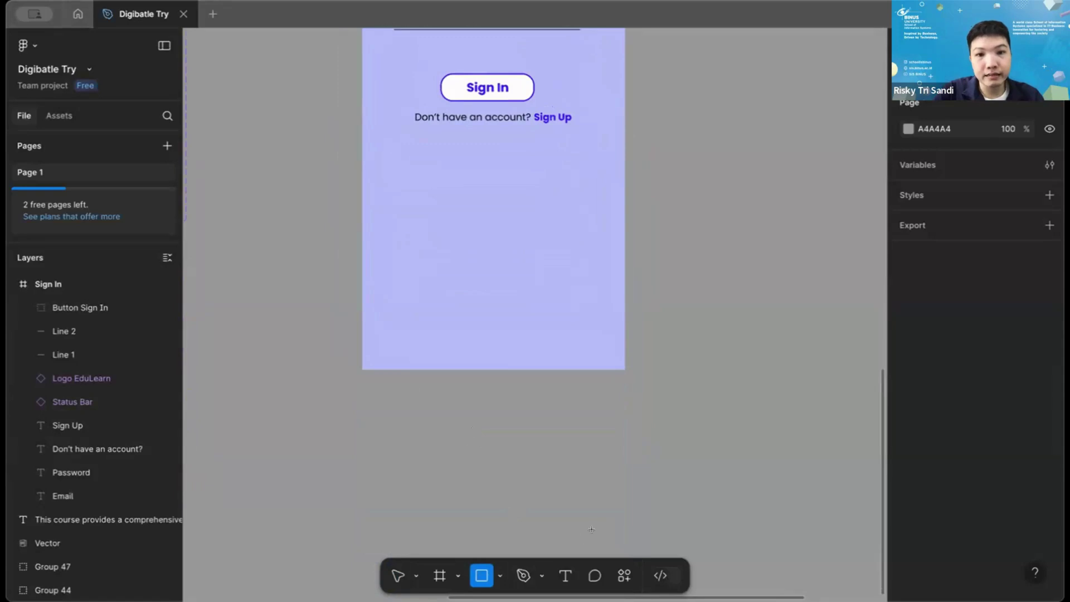
mouse_move(413, 391)
mouse_down()
mouse_move(595, 533)
mouse_move(591, 504)
mouse_move(579, 531)
mouse_up()
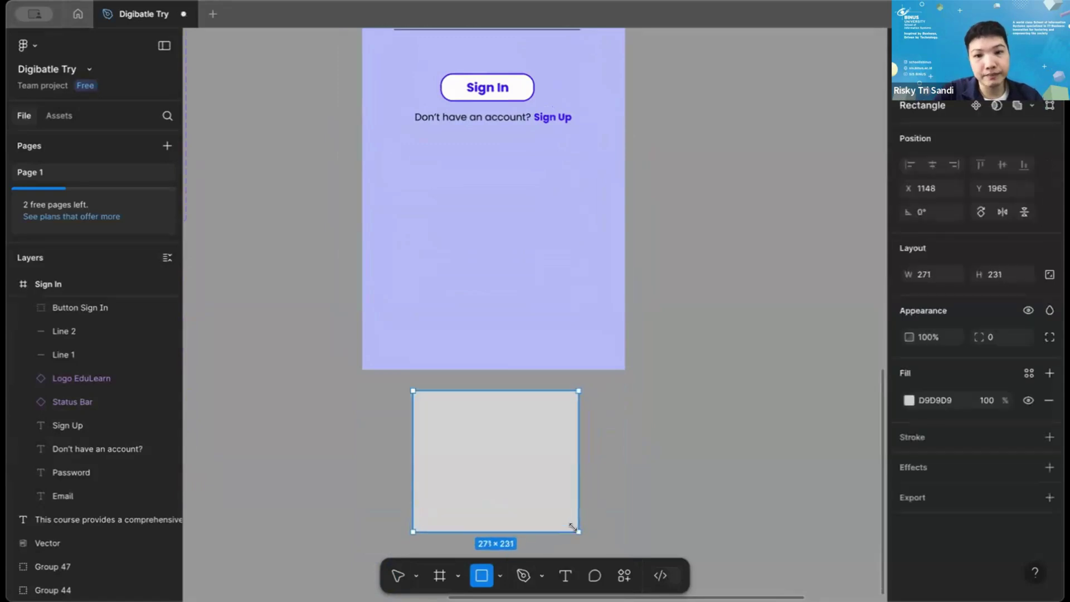
click(1001, 342)
key(Return)
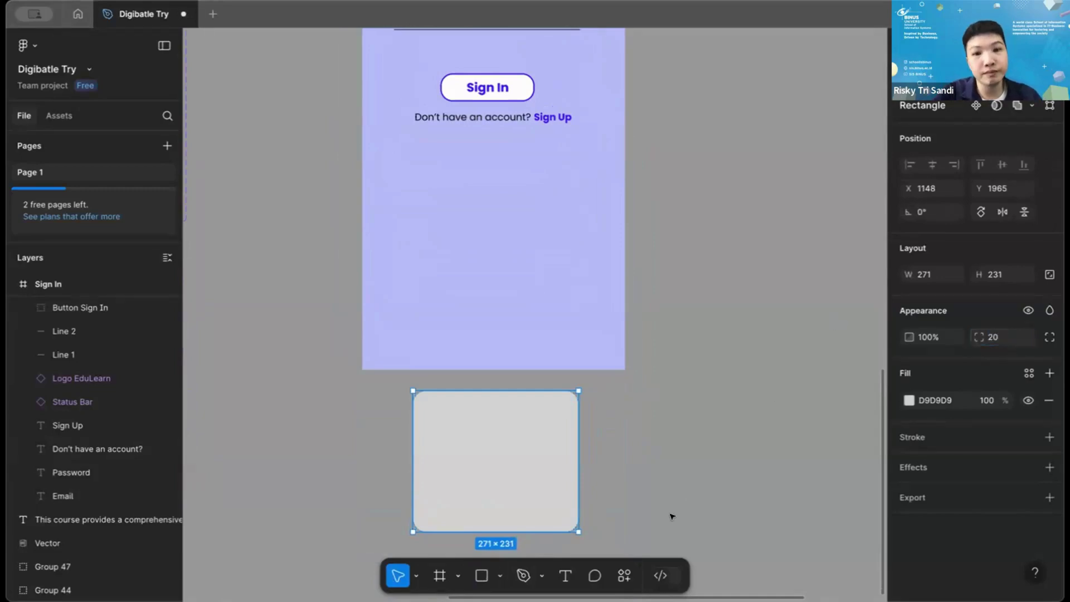
Change the new rectangle's fill to white, FFFFFF.
click(909, 400)
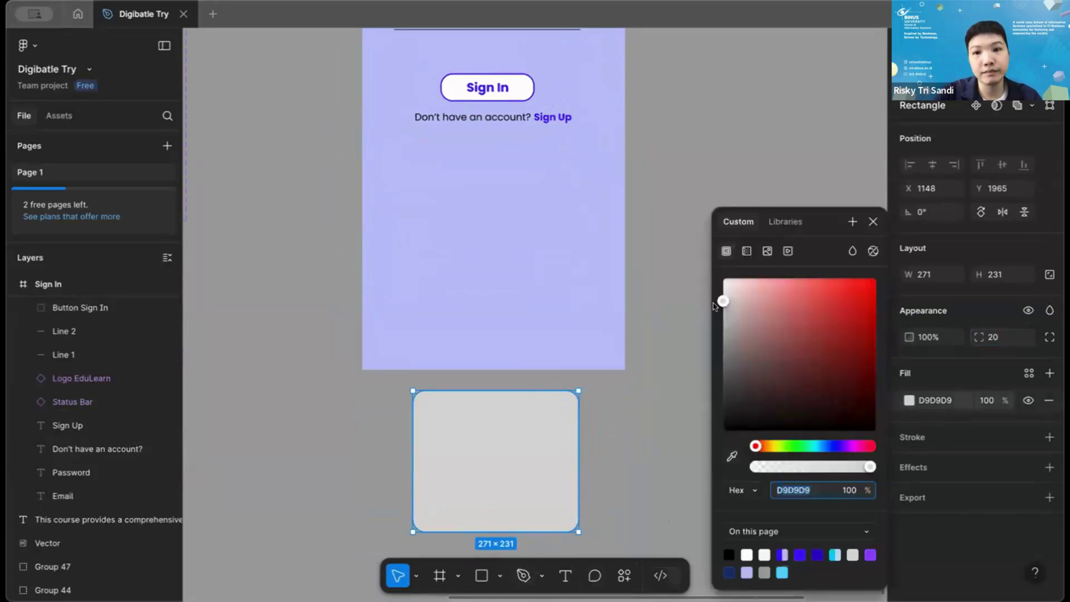
drag(722, 304, 722, 254)
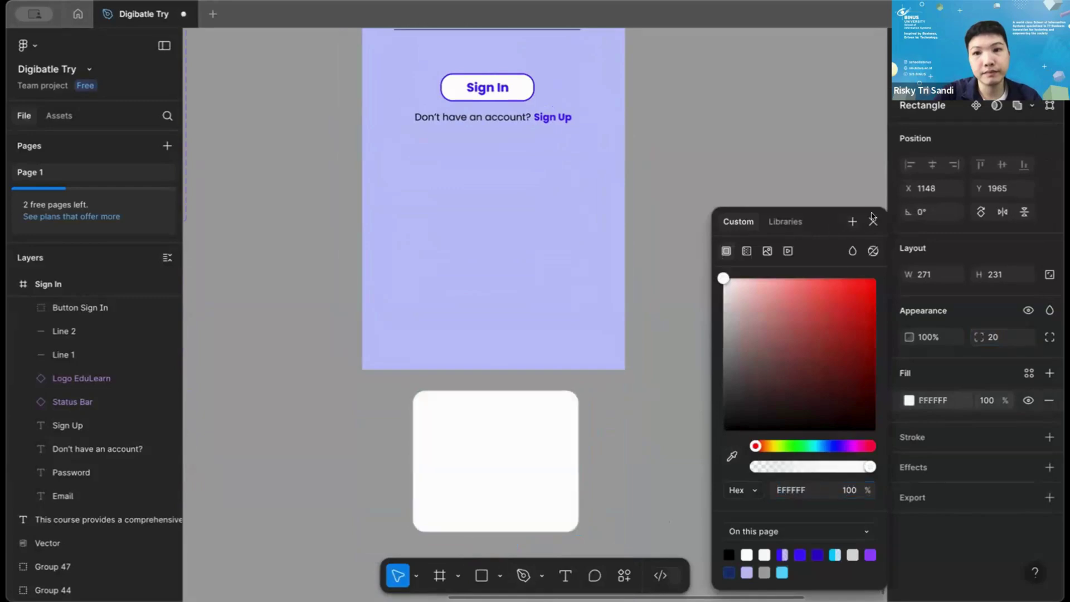
click(873, 219)
click(593, 199)
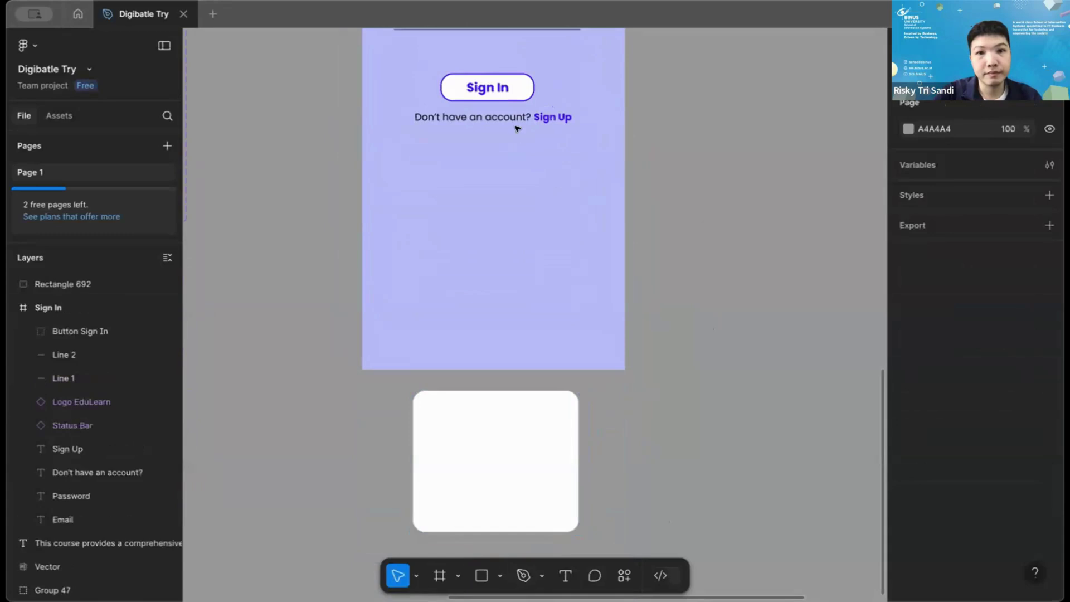
Copy the "Don't have an account?" text onto the white card and move the copy's layer above the rectangle.
click(499, 116)
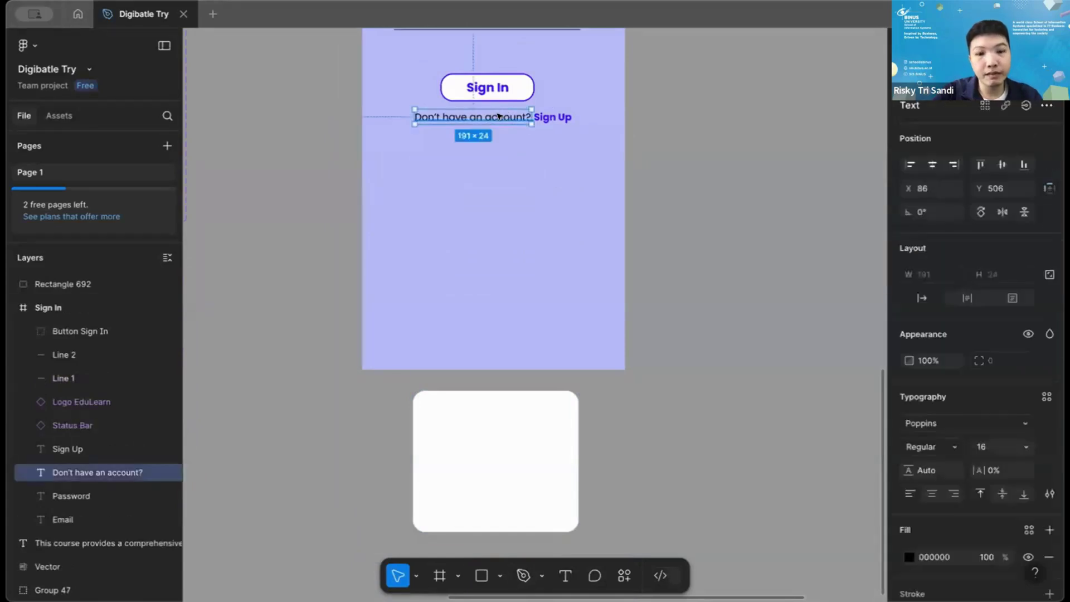
drag(499, 116, 514, 456)
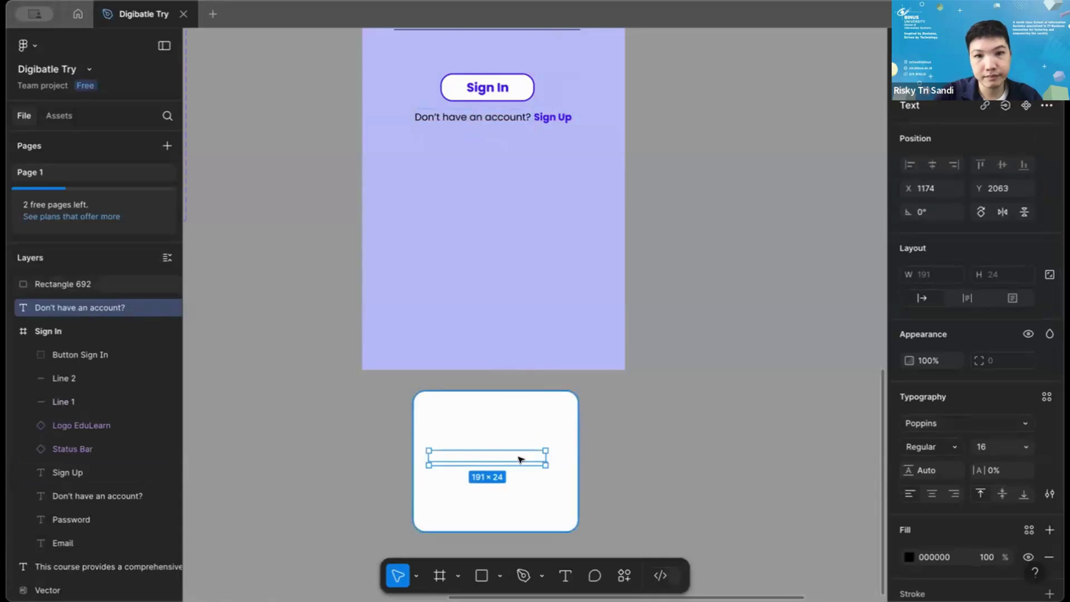
click(96, 284)
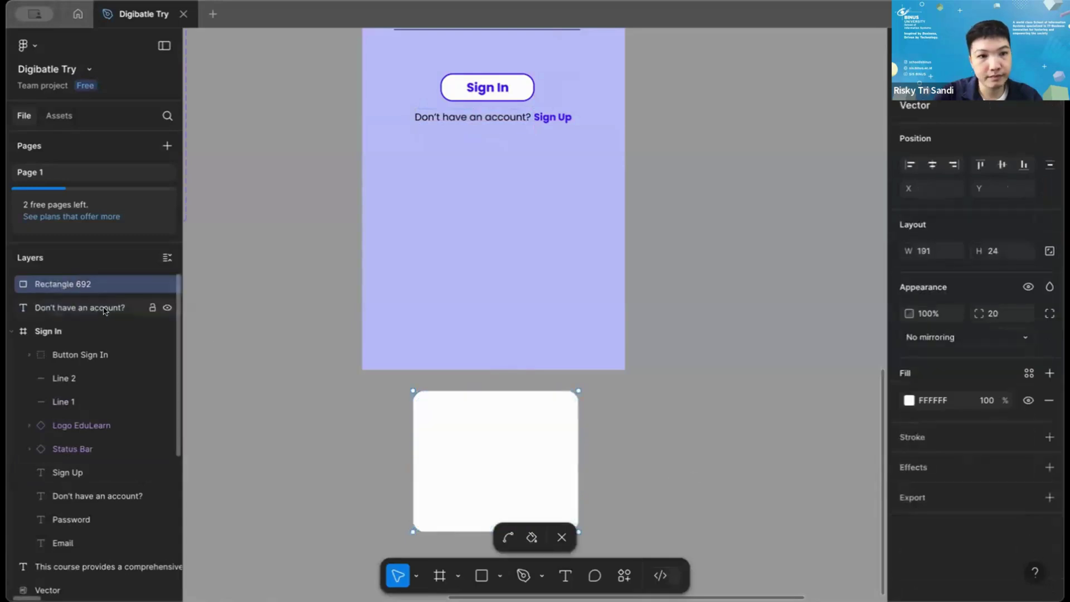
drag(104, 311, 102, 279)
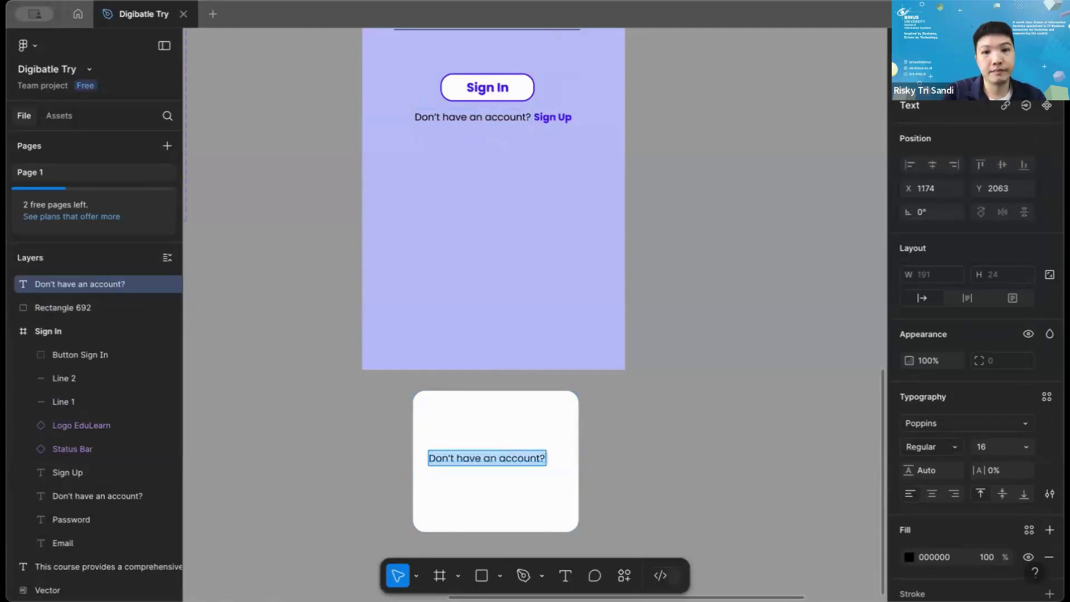
Replace the copied text on the white card with "Signed In Successfully".
text(Signed I)
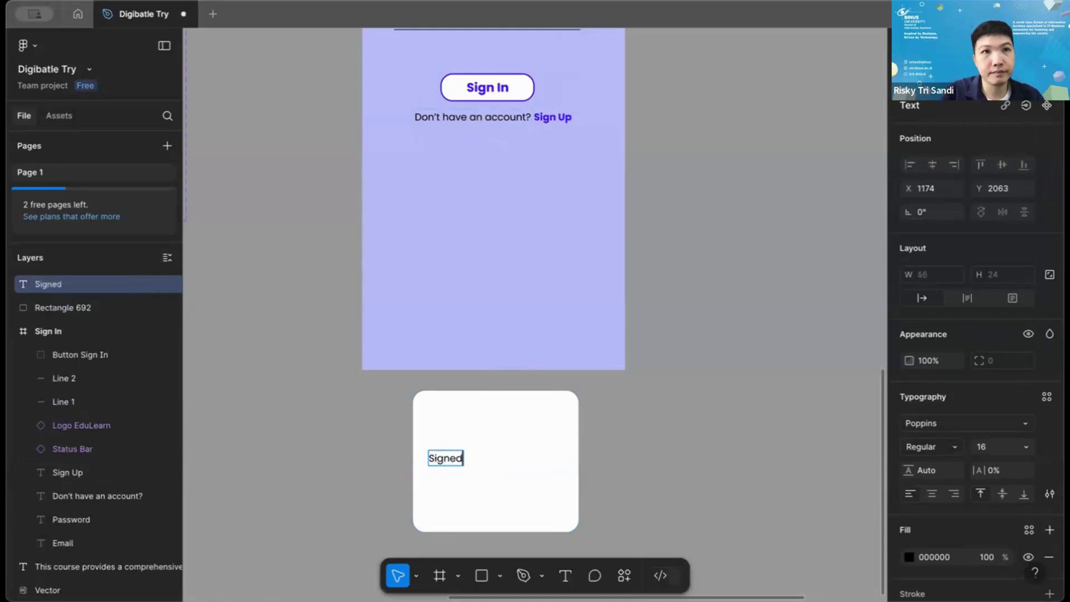
key(BackSpace)
key(BackSpace)
text(In)
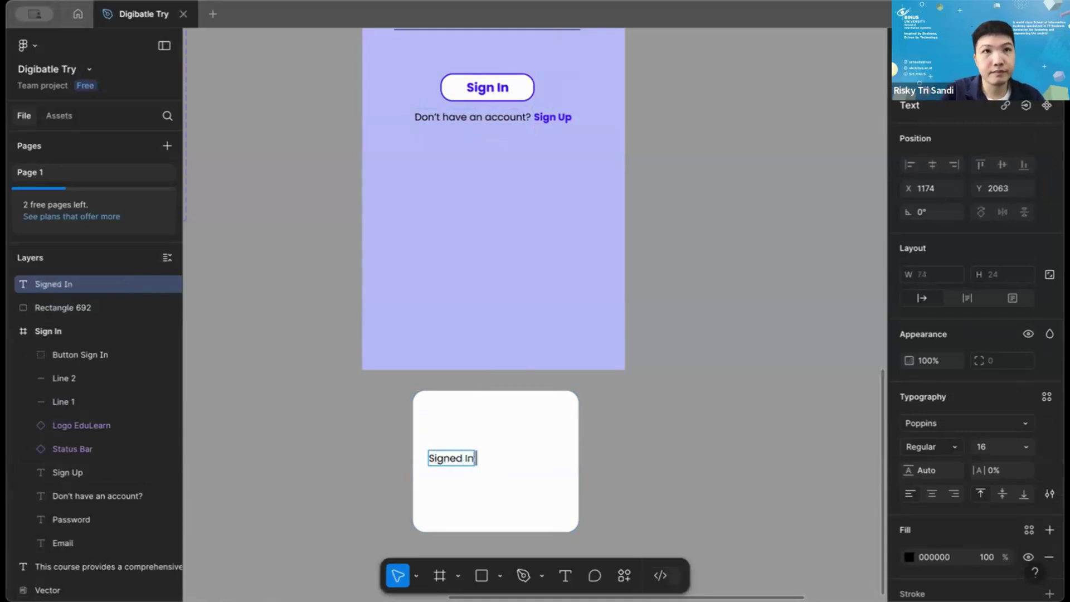
text( Successfully)
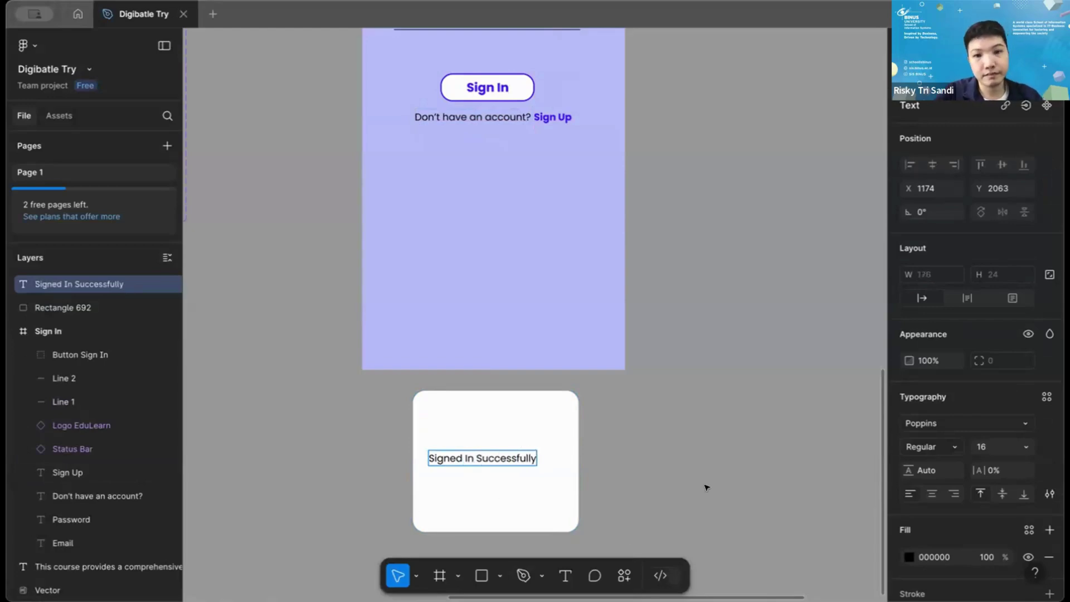
key(Escape)
Make "Signed In Successfully" bold and center it horizontally in the white card.
key(ctrl+b)
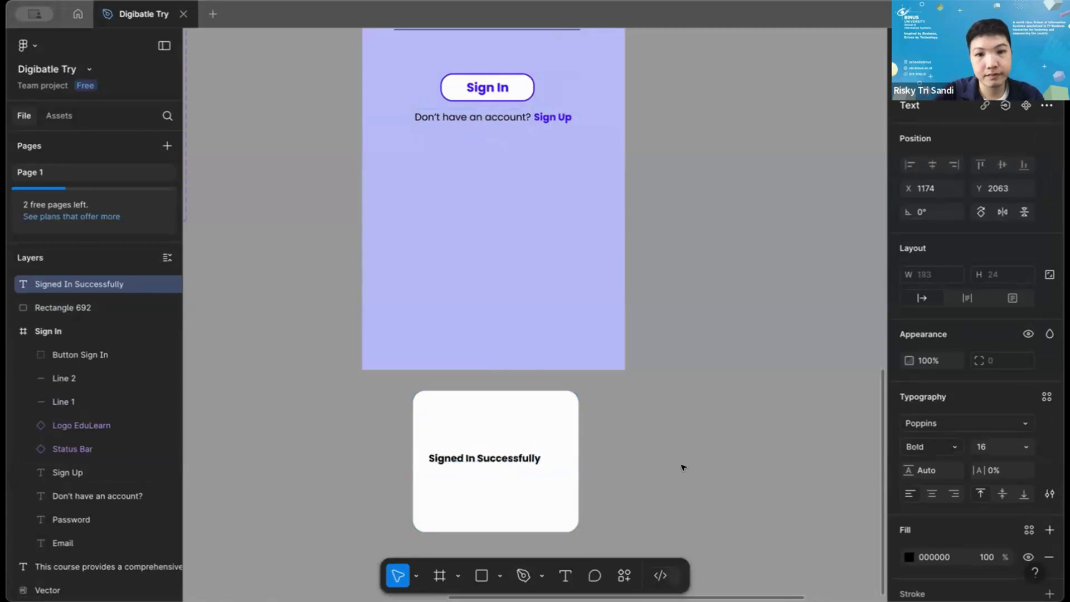
key(Escape)
drag(529, 457, 528, 458)
key(Escape)
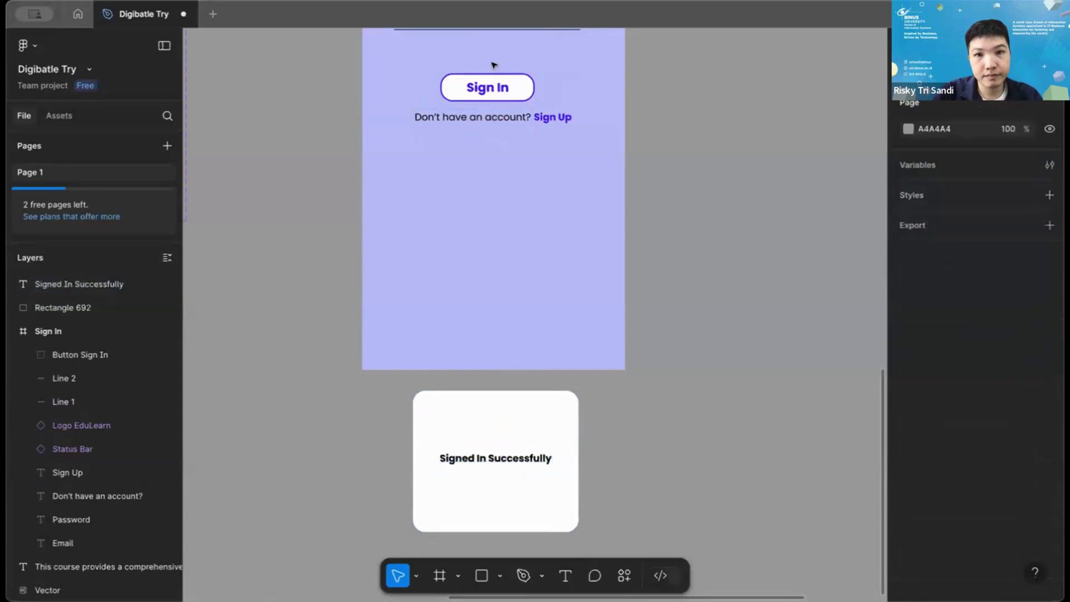
Duplicate the Sign In button, place the copy under "Signed In Successfully" and move its layer above the white rectangle.
click(515, 71)
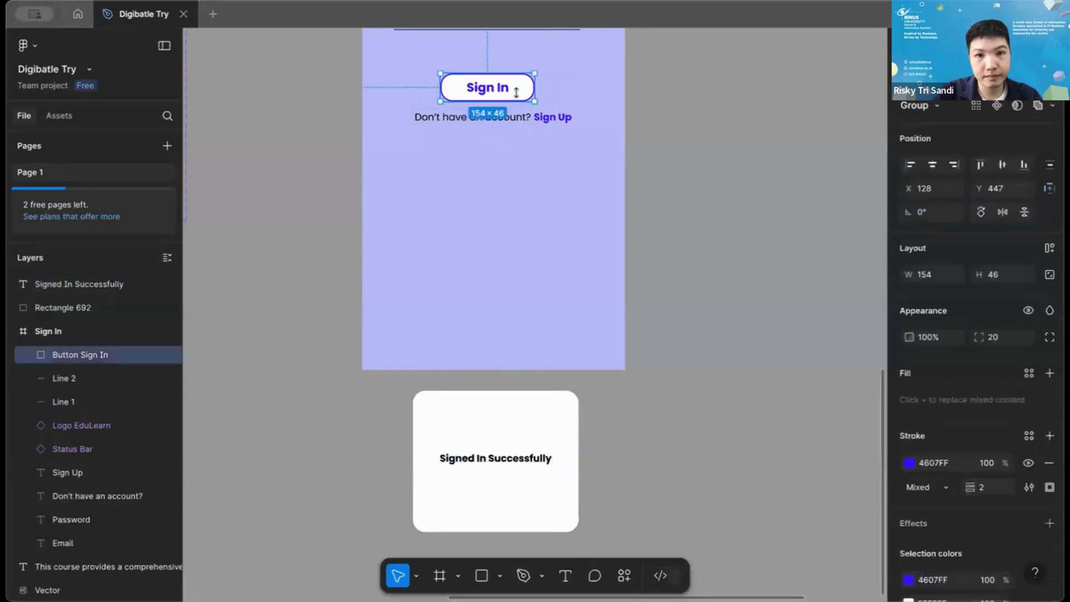
key(ctrl+d)
drag(528, 212, 535, 486)
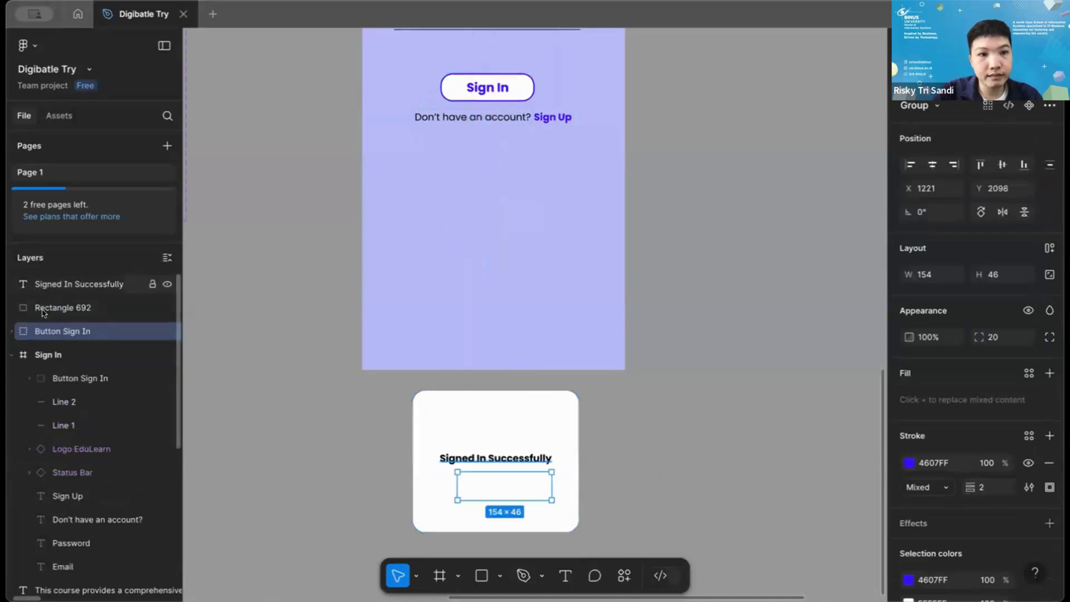
drag(48, 330, 46, 301)
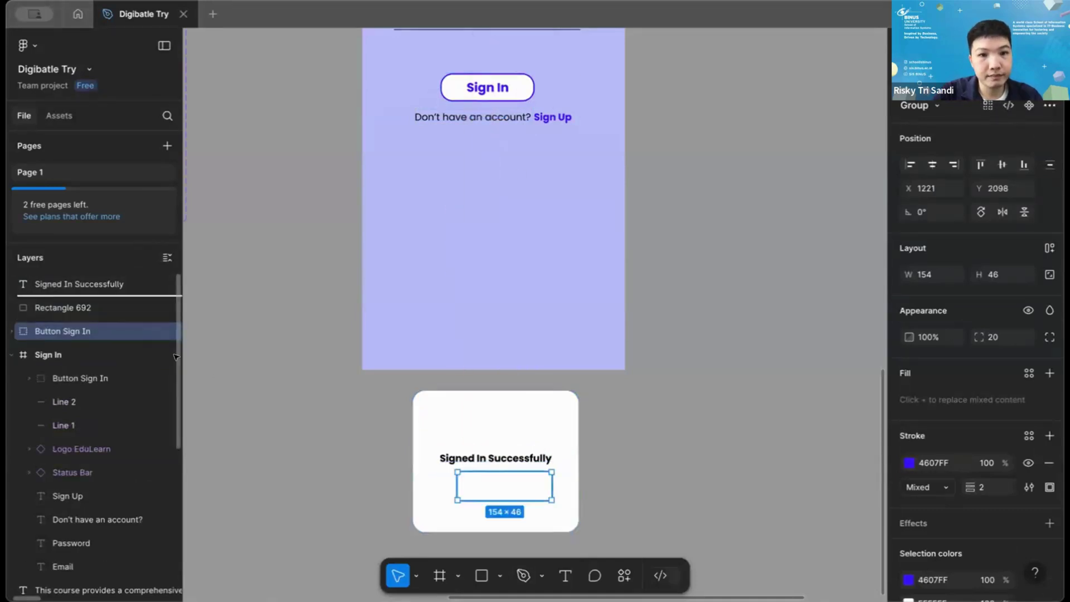
drag(174, 357, 84, 306)
Rename the copied button's layer to "Button Next".
double_click(62, 308)
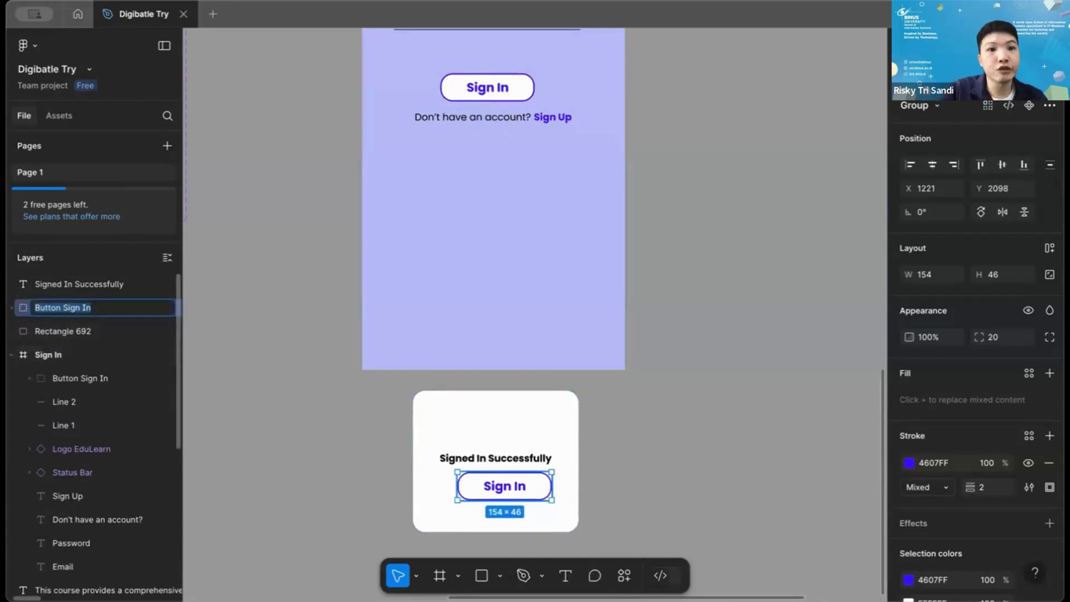
click(85, 308)
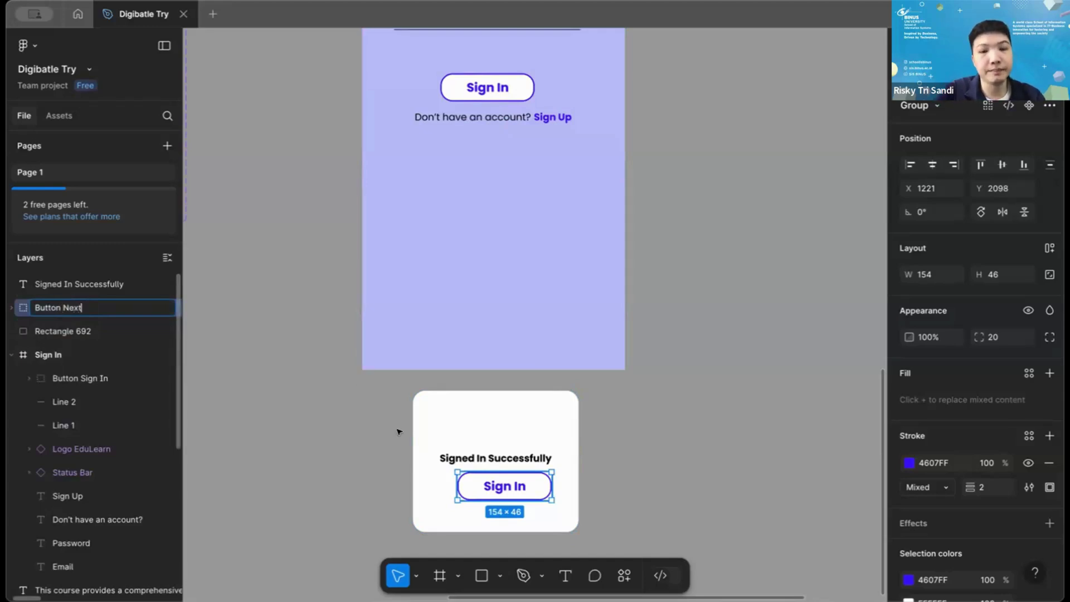
key(Return)
Replace the label of the copied button on the white card with "Next".
double_click(519, 486)
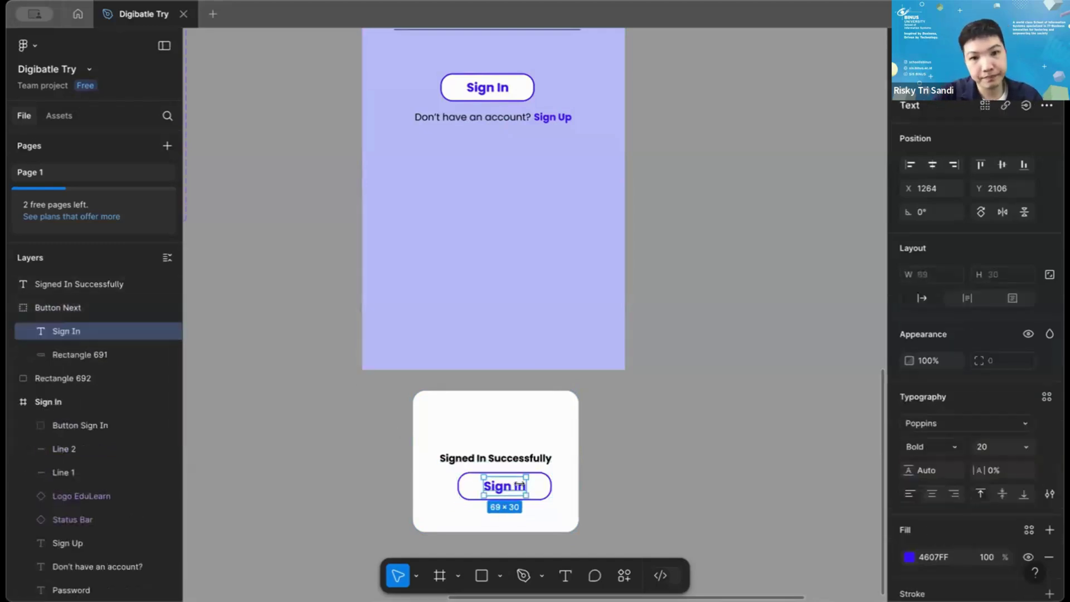
double_click(508, 484)
key(BackSpace)
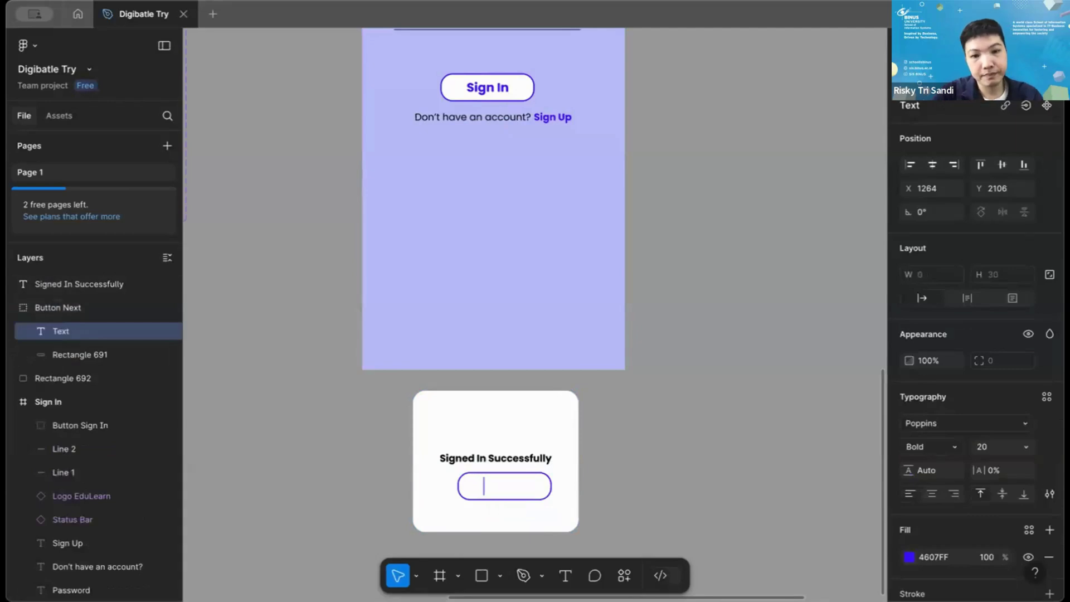
text(next)
key(BackSpace)
key(BackSpace)
key(BackSpace)
key(BackSpace)
text(Next)
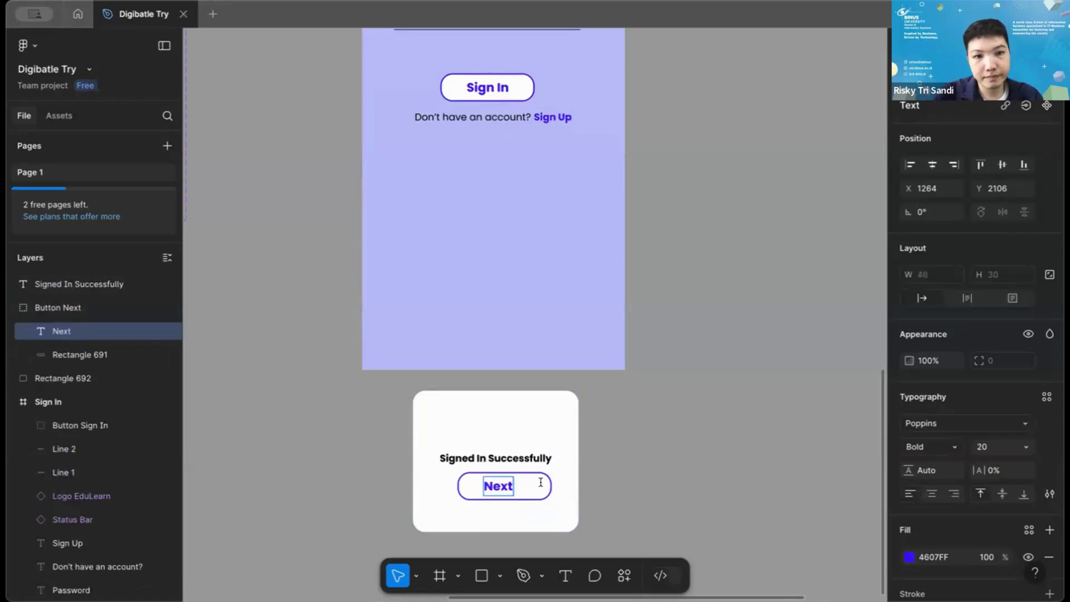
key(Escape)
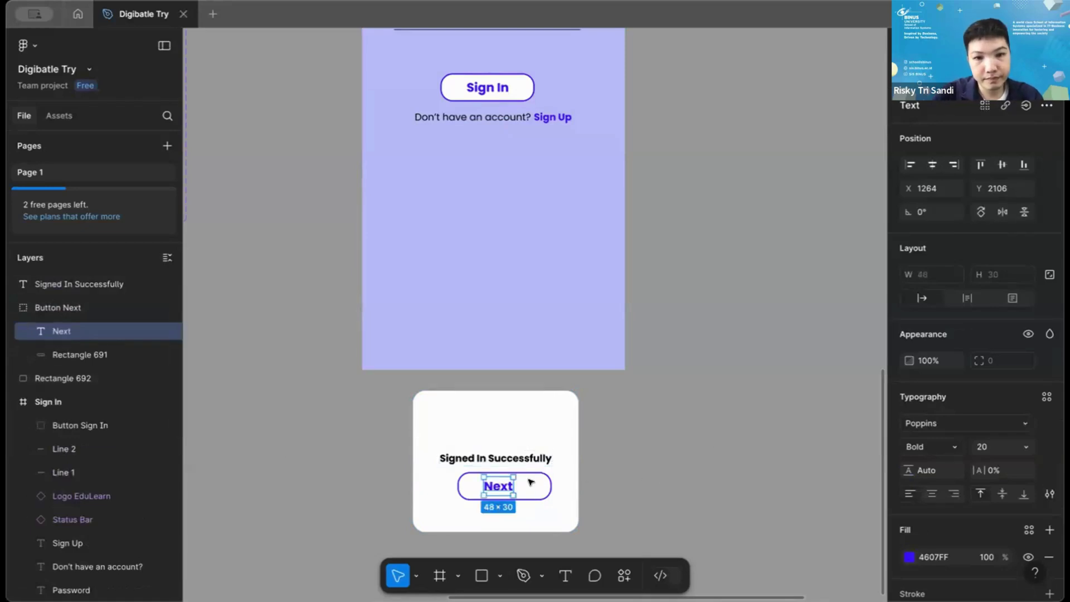
Center the "Next" label inside the button outline.
scroll(535, 484, up, 1)
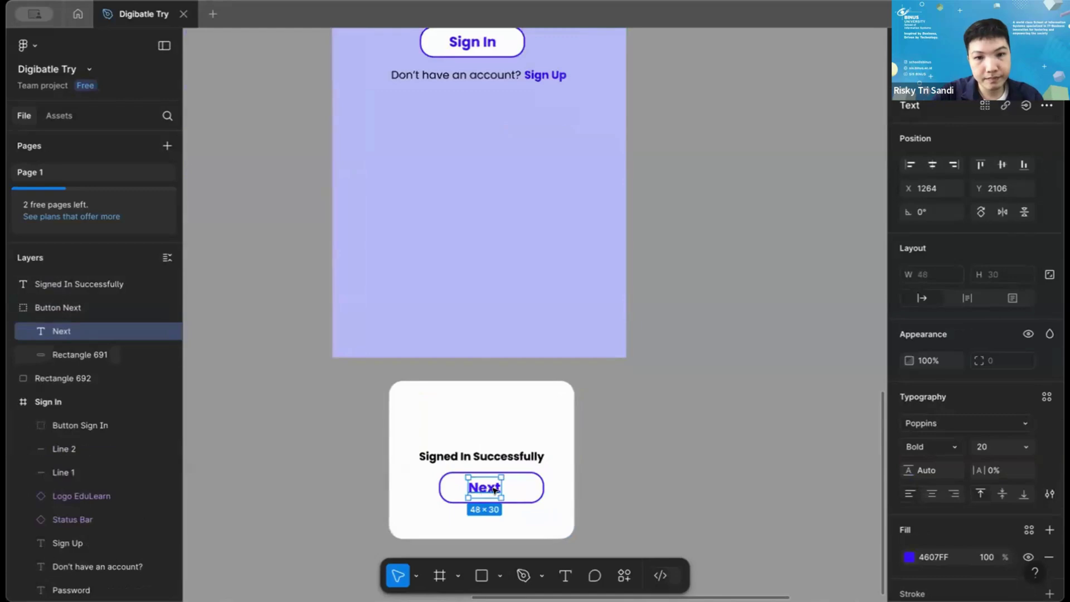
drag(496, 490, 493, 490)
click(621, 485)
scroll(621, 485, left, 1)
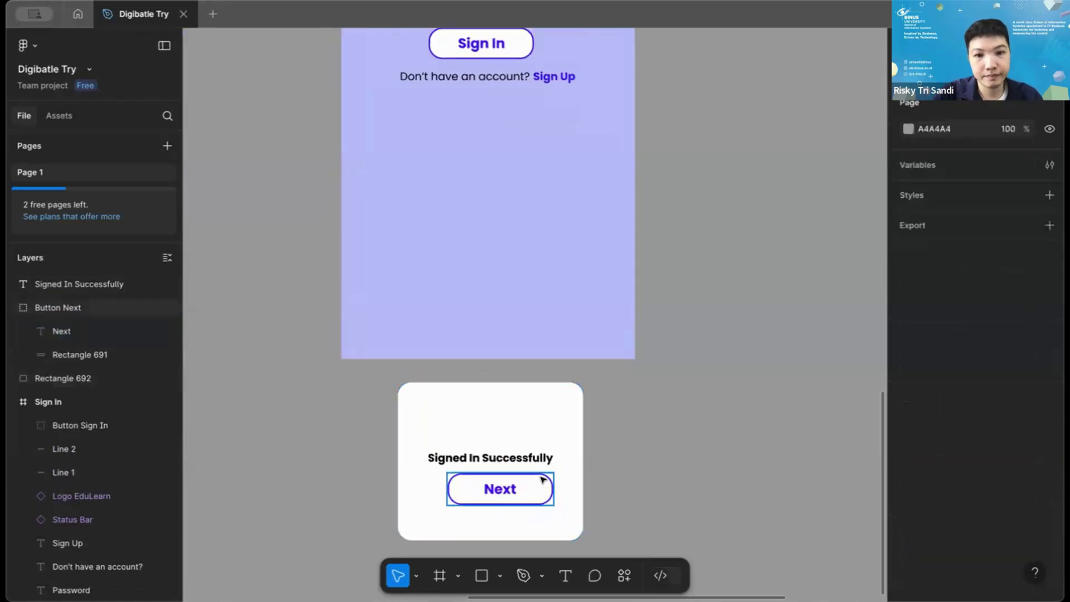
Center the Next button horizontally under "Signed In Successfully" and shrink it to about 142 × 34.
click(499, 489)
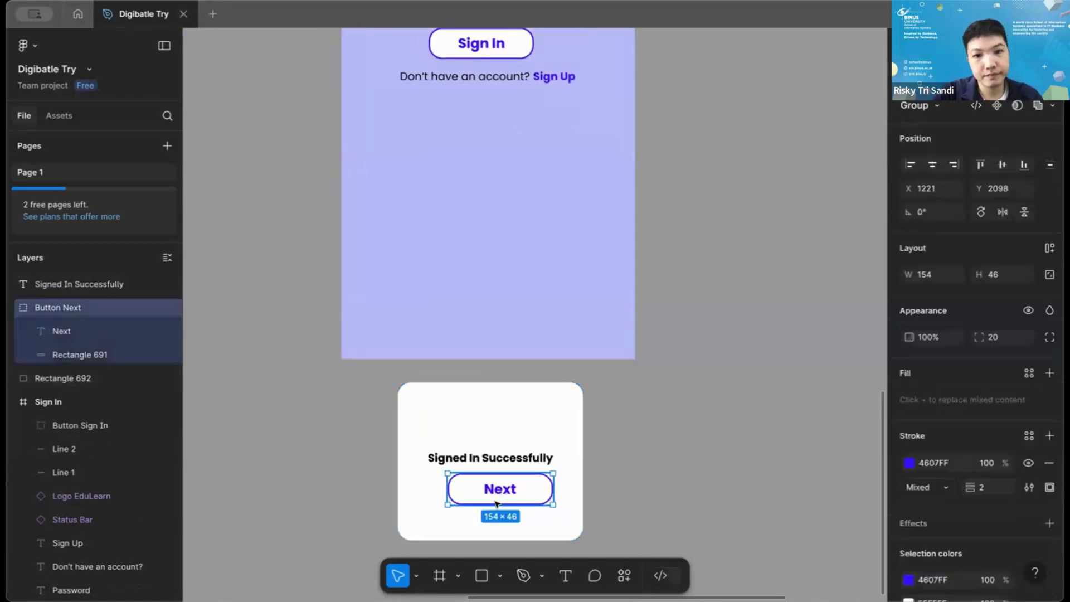
drag(495, 503, 497, 490)
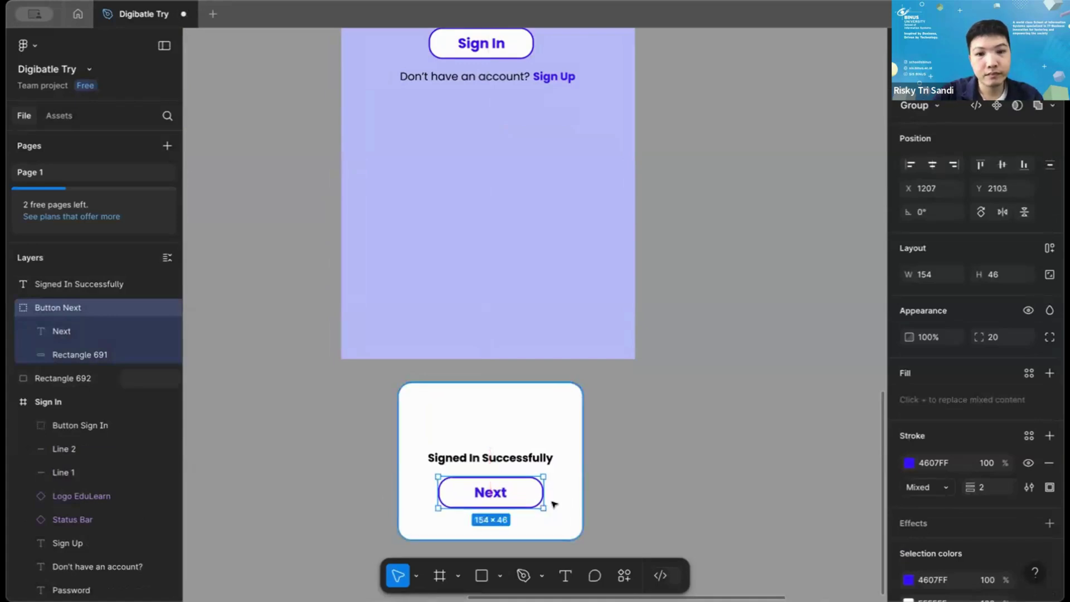
mouse_move(543, 508)
mouse_down()
mouse_move(515, 493)
mouse_move(526, 495)
mouse_up()
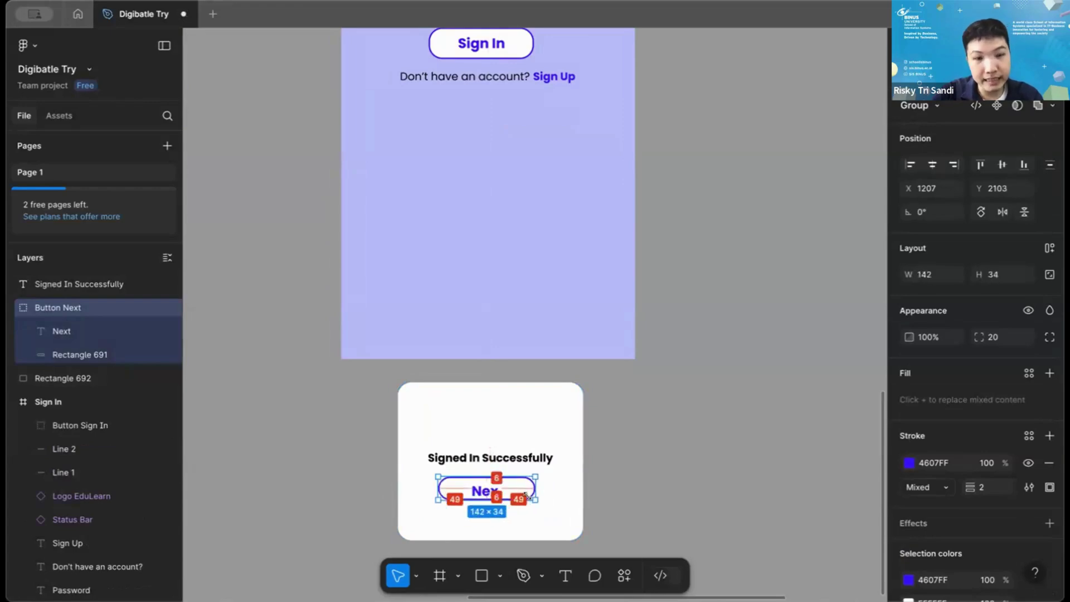
Ungroup the Next button and widen its text box to about 78 × 22 so the whole word fits.
right_click(82, 313)
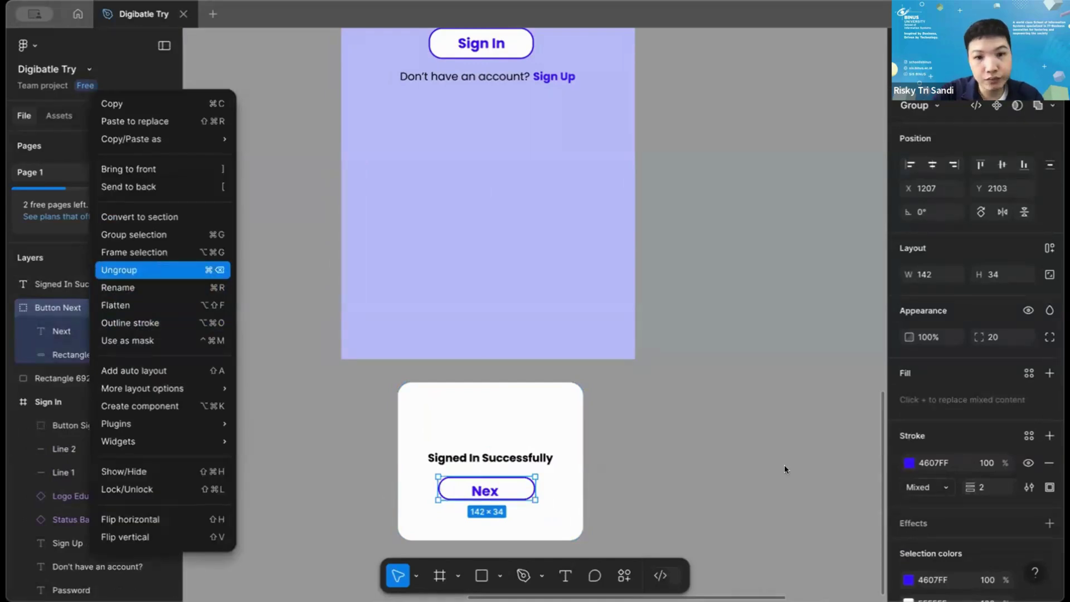
key(super+BackSpace)
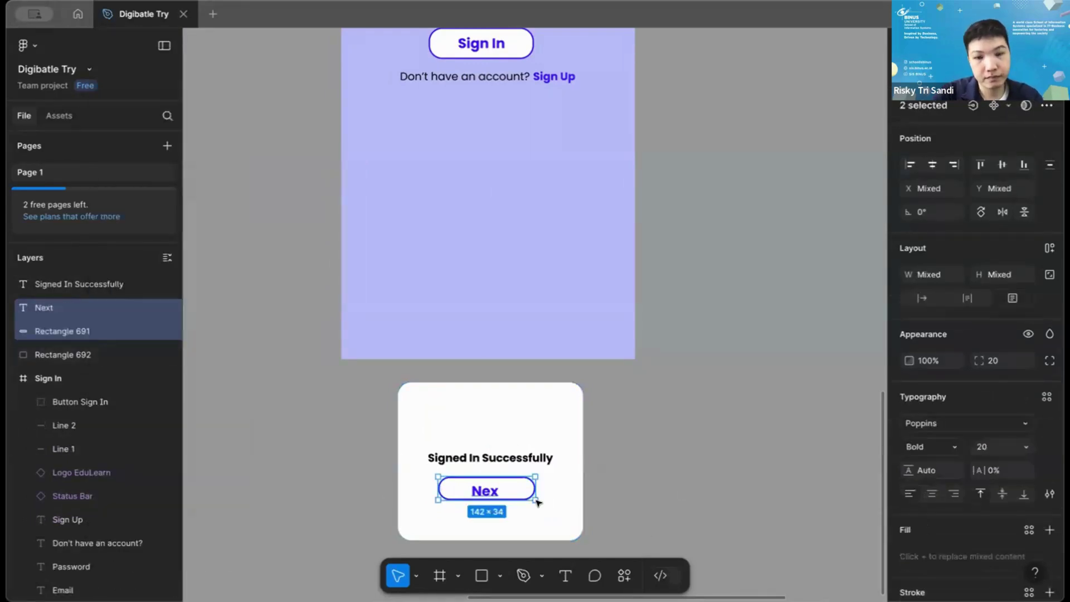
key(Escape)
click(496, 491)
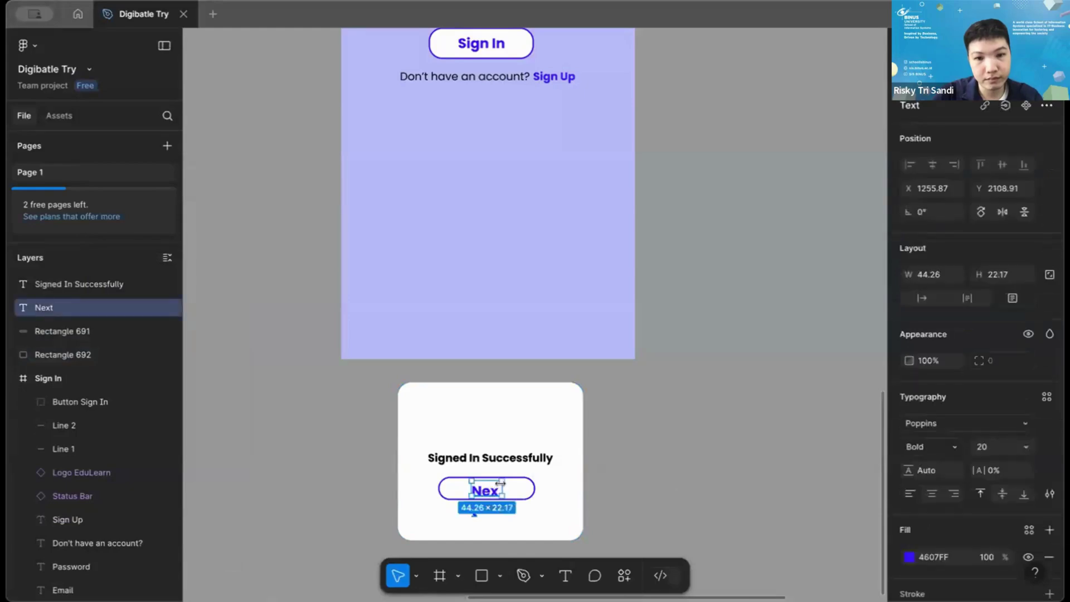
drag(523, 483, 542, 490)
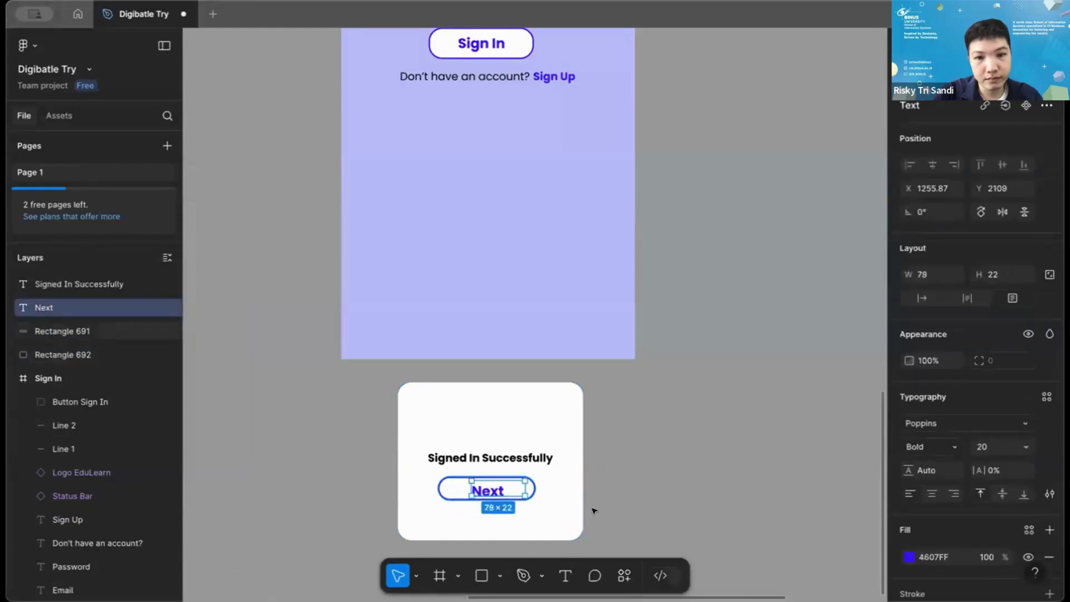
Narrow the "Next" text box to about 54 × 22 and reposition it in the middle of the button outline.
scroll(593, 509, up, 2)
scroll(592, 509, up, 1)
scroll(681, 430, left, 1)
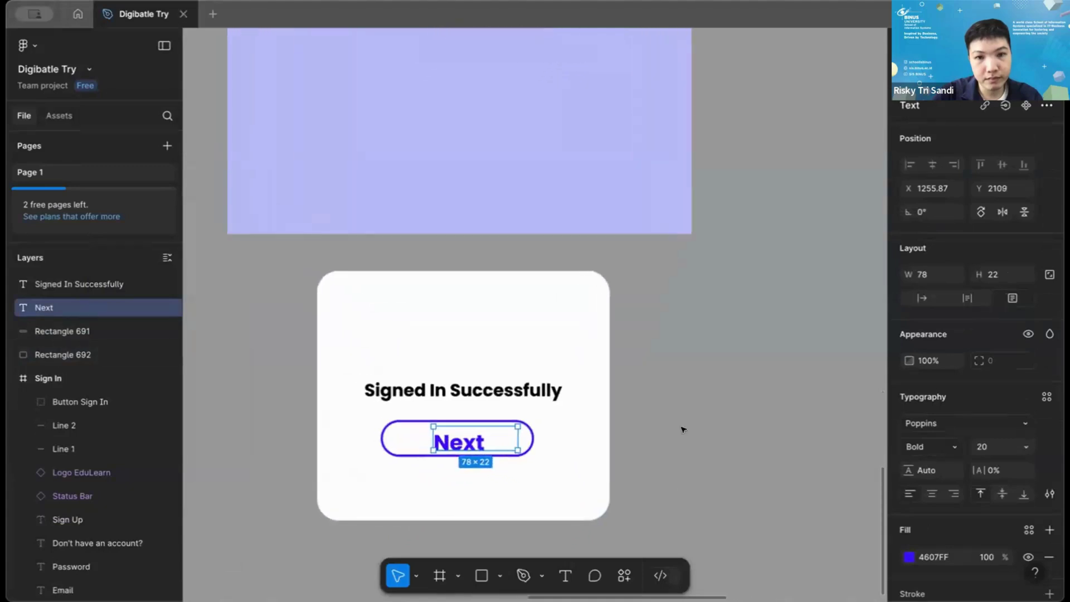
key(Escape)
click(461, 444)
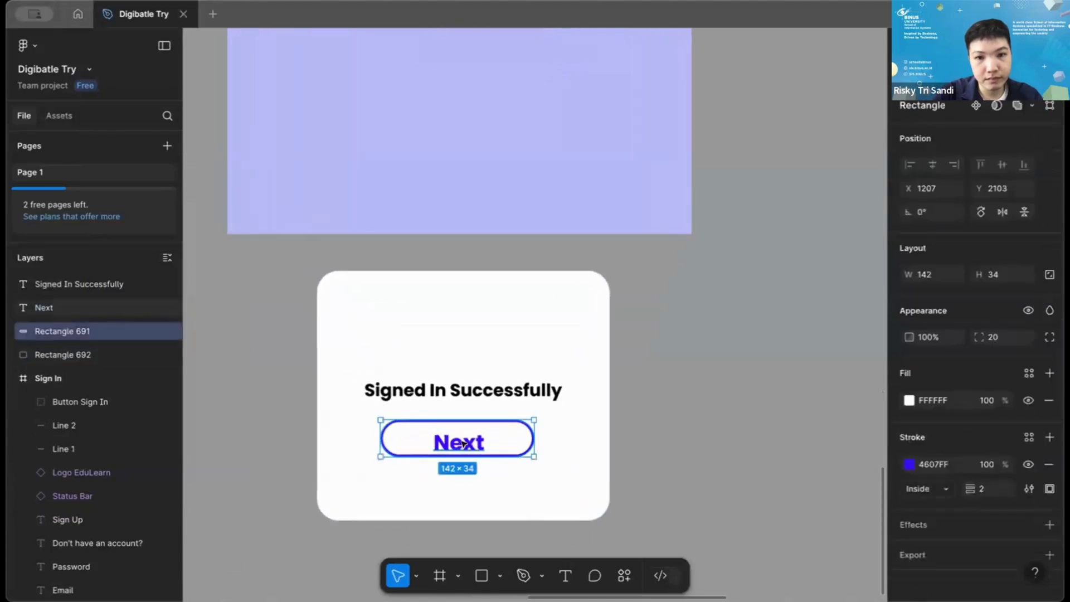
click(461, 443)
drag(458, 440, 489, 427)
key(Escape)
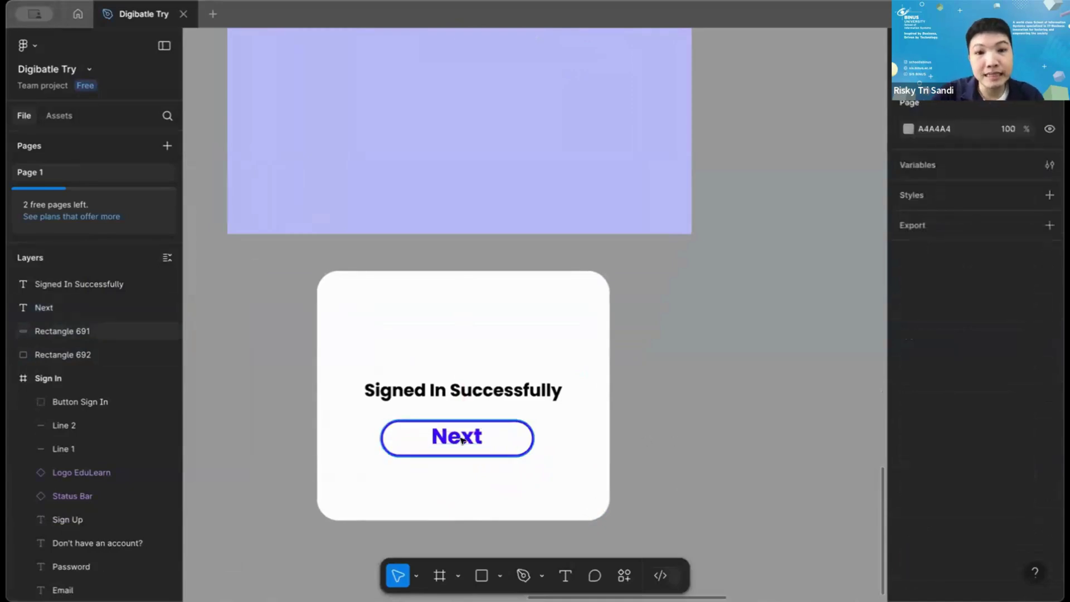
Shorten the button outline to about 112 wide and recenter the "Next" text inside it.
click(465, 437)
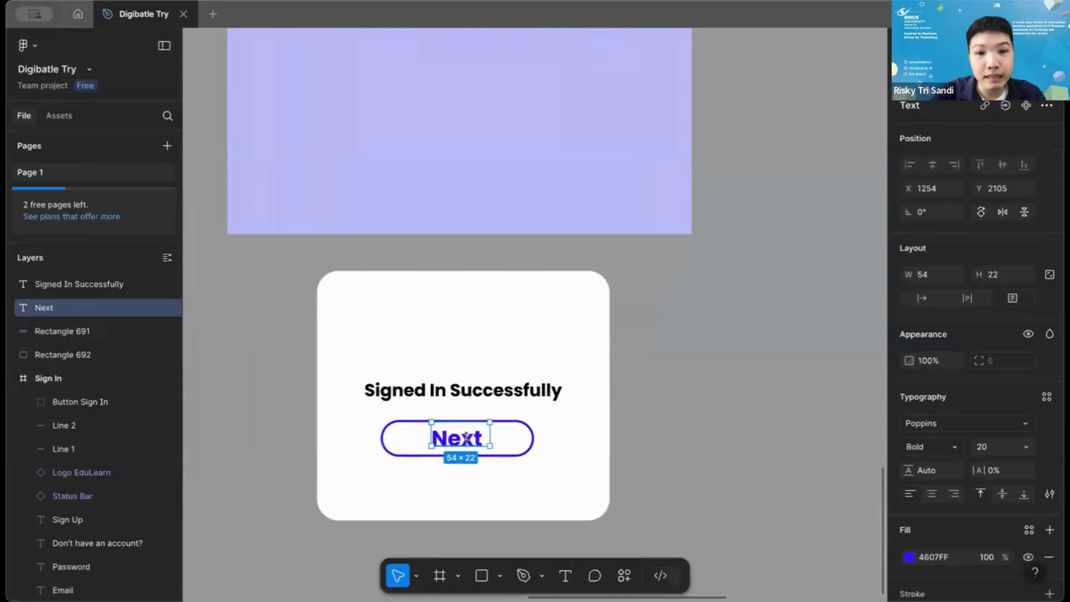
click(534, 427)
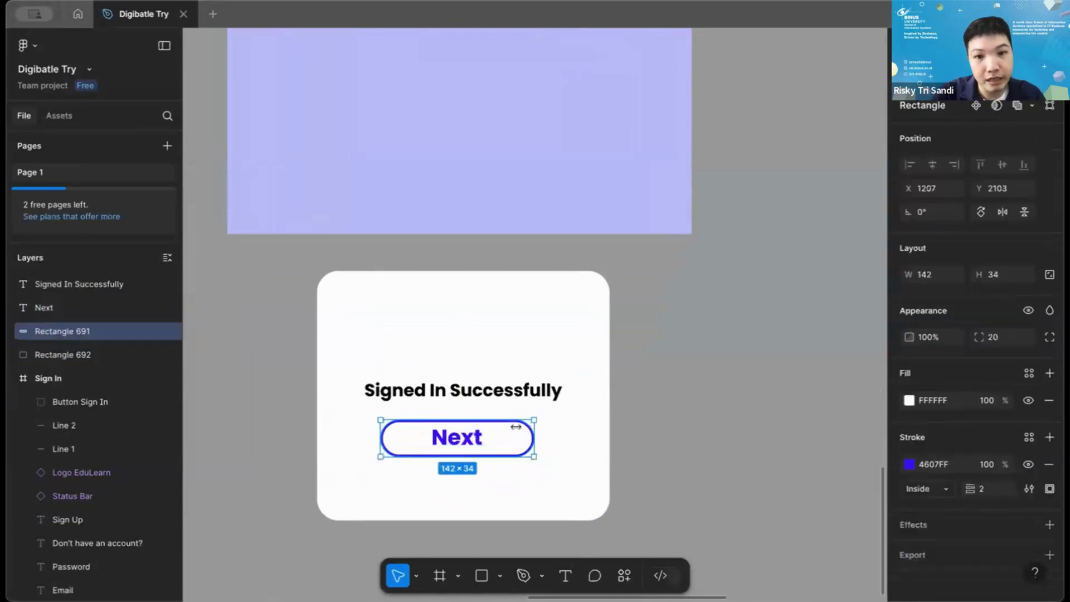
drag(534, 427, 497, 427)
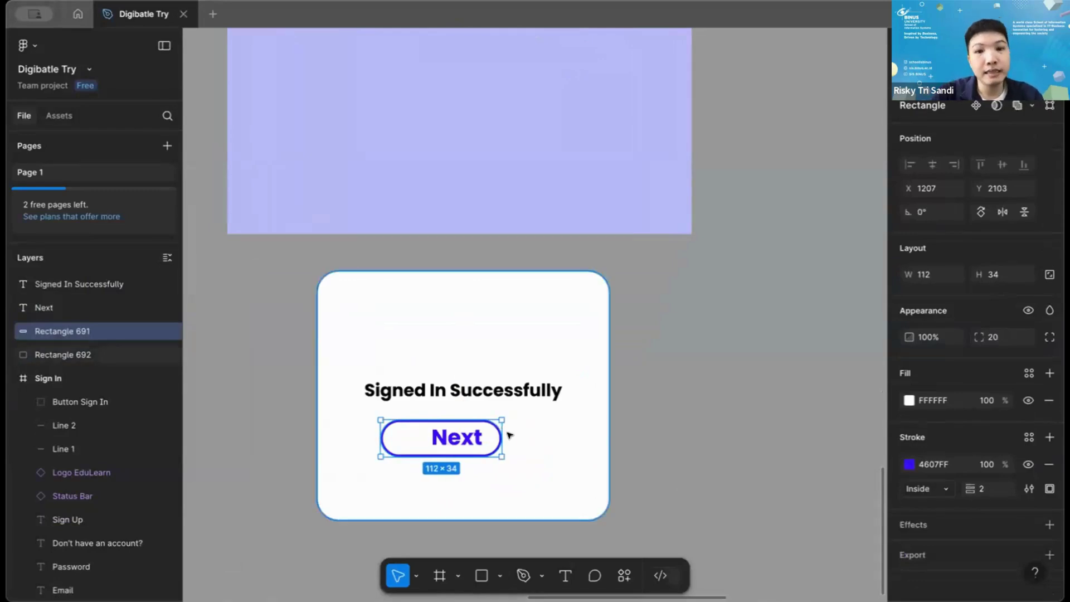
click(470, 437)
mouse_move(471, 435)
mouse_down()
mouse_move(451, 436)
mouse_move(463, 434)
mouse_up()
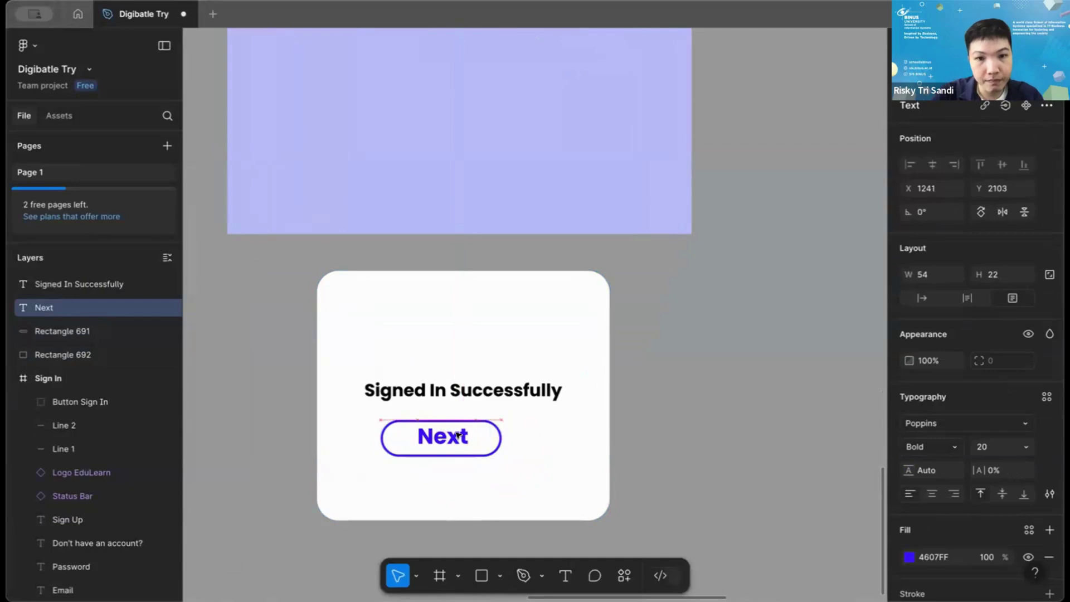
click(573, 440)
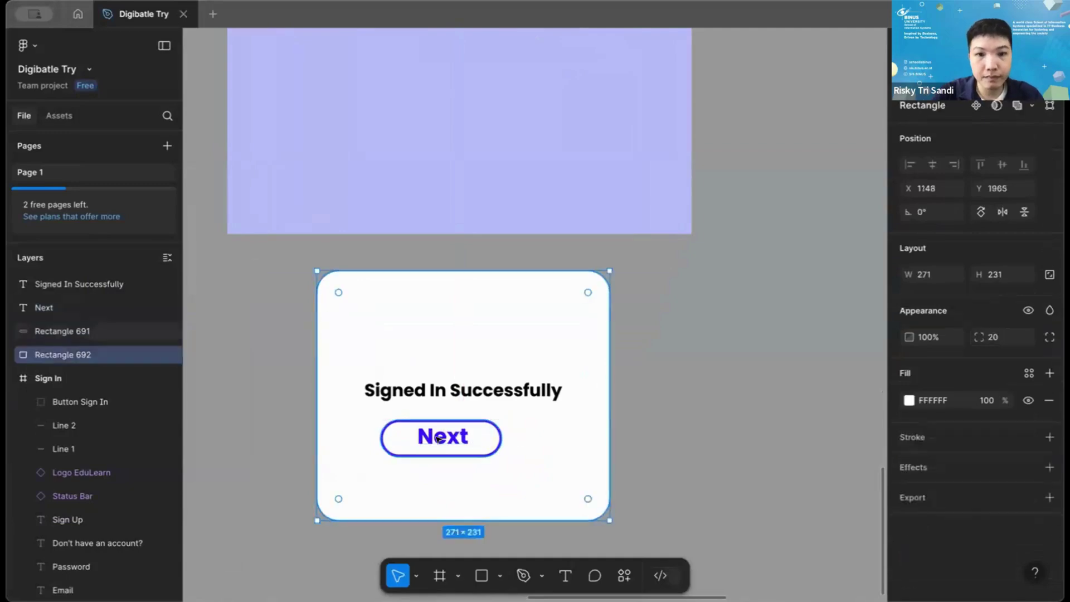
click(438, 440)
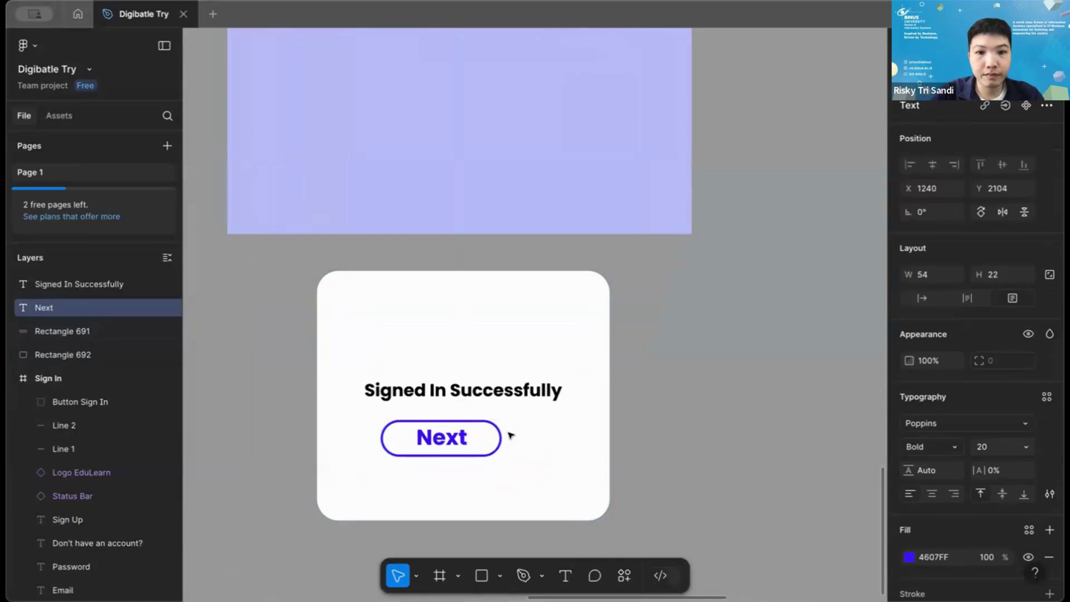
Group the "Next" text with its button outline and name the group "Button Next".
click(499, 434)
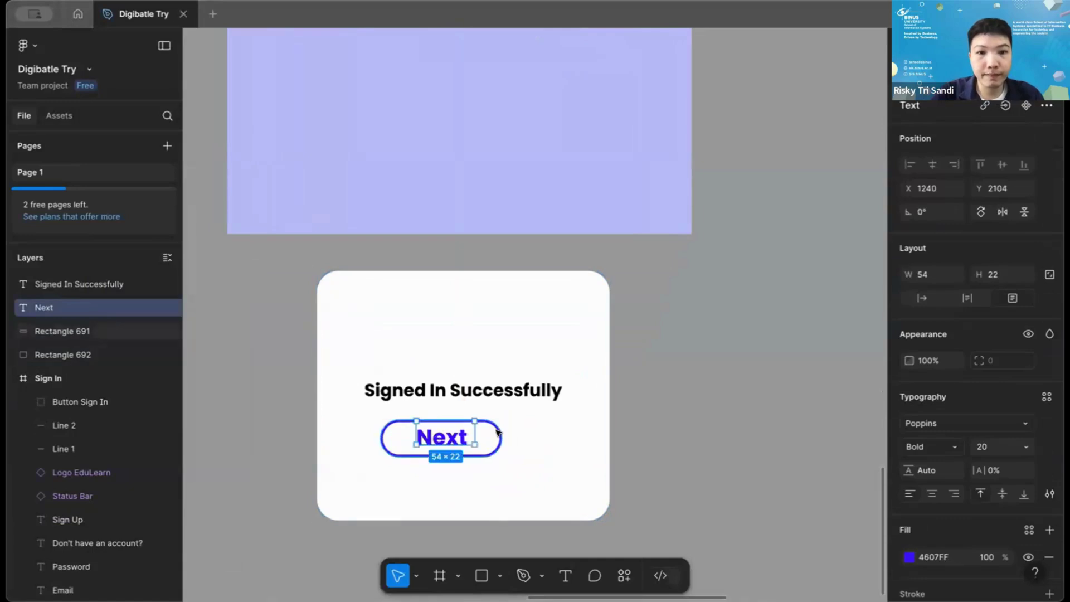
shift+click(449, 441)
right_click(448, 440)
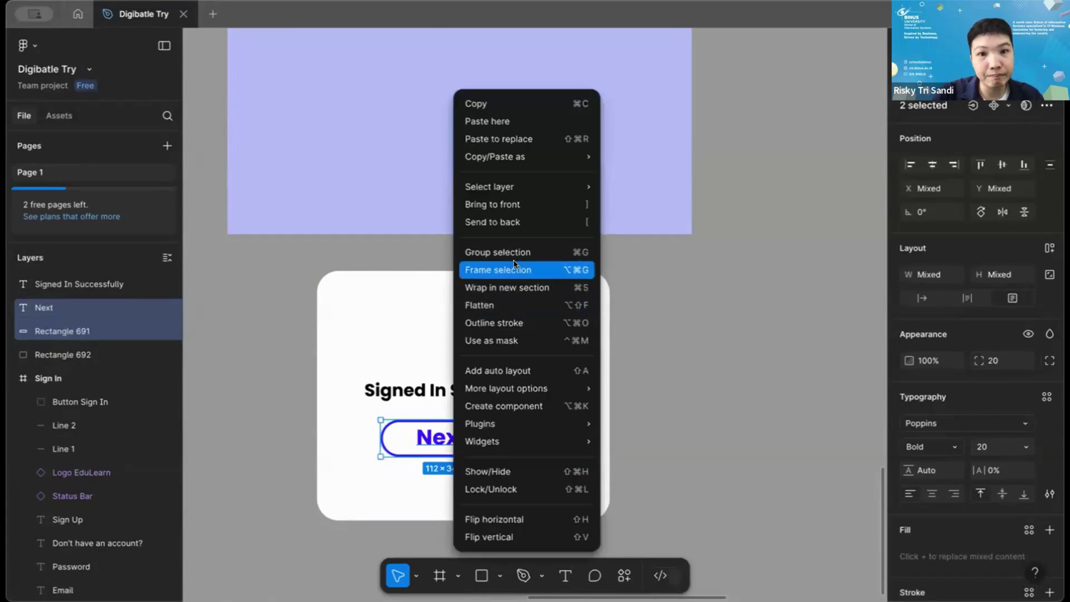
key(super+g)
double_click(60, 305)
key(BackSpace)
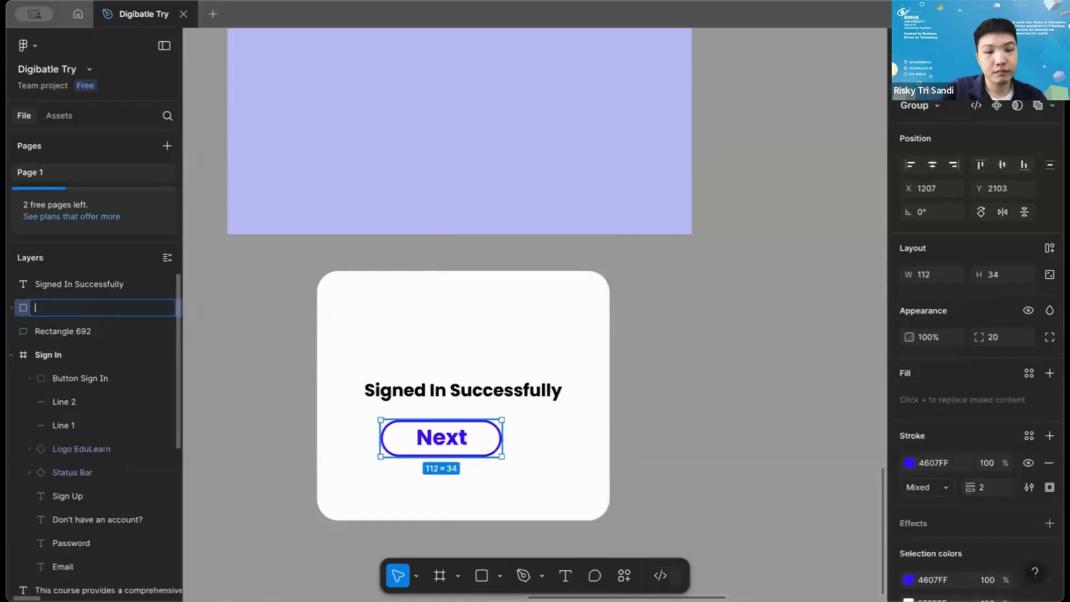
text(B)
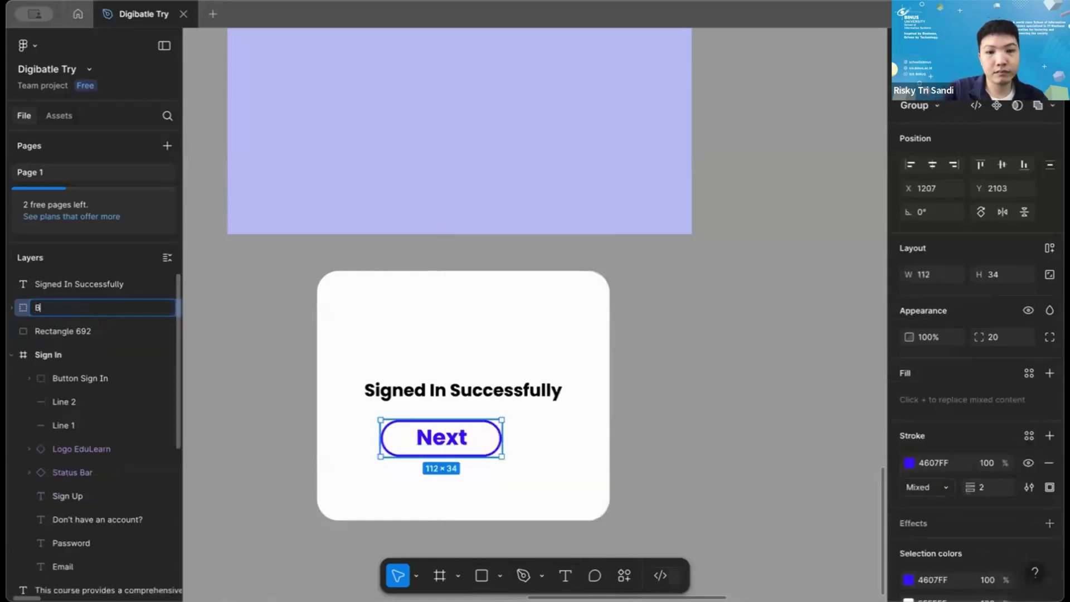
text(utton ne)
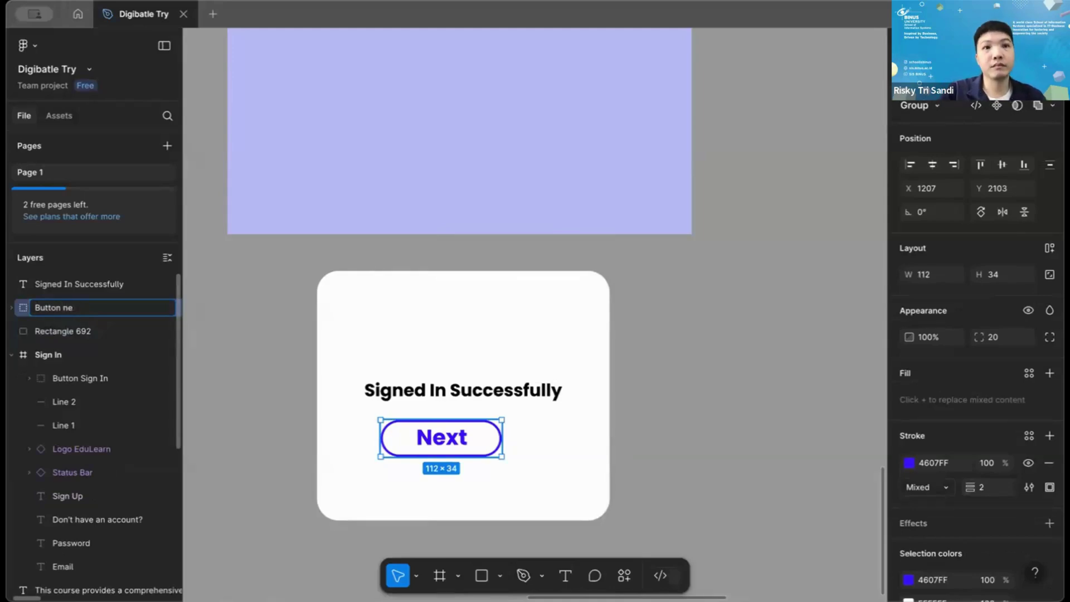
text(xtext)
key(Return)
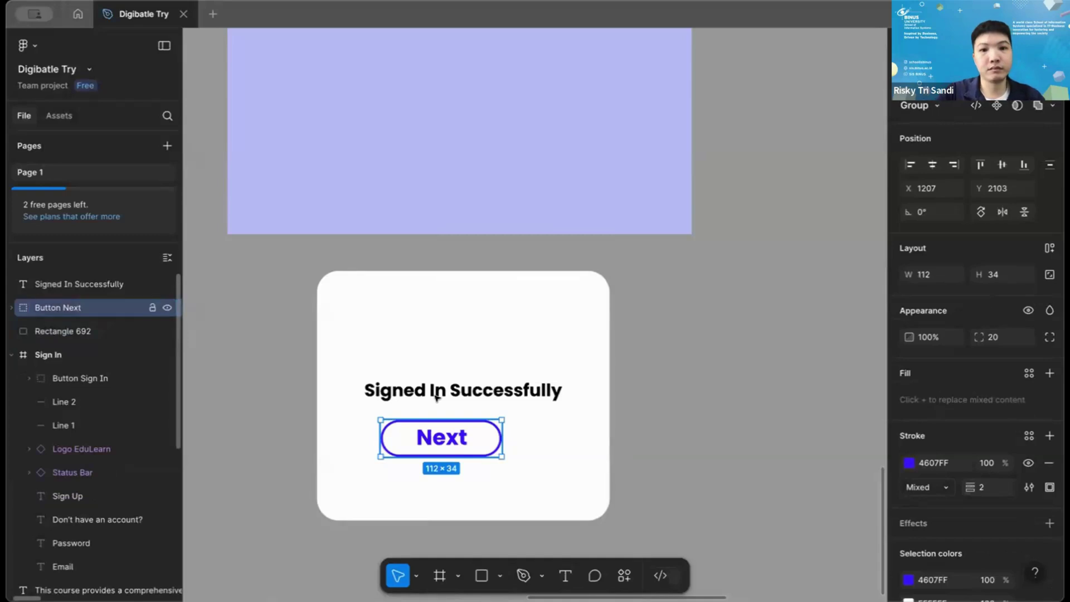
Move the Button Next group to the horizontal center of the card, just below "Signed In Successfully", at about X 1226, Y 2099.
click(696, 457)
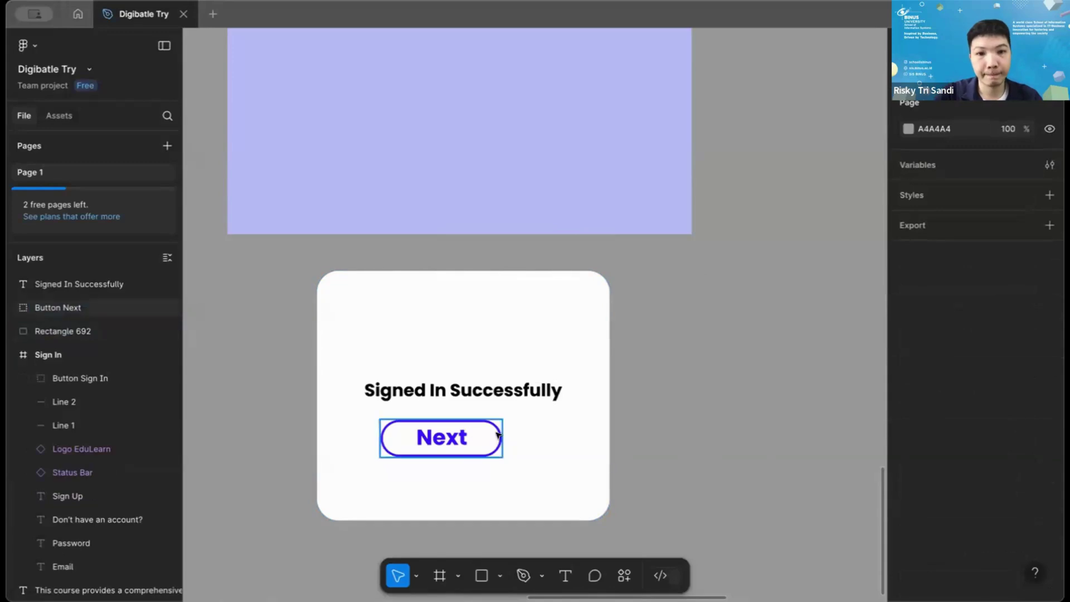
drag(498, 430, 467, 431)
click(720, 383)
scroll(624, 429, down, 3)
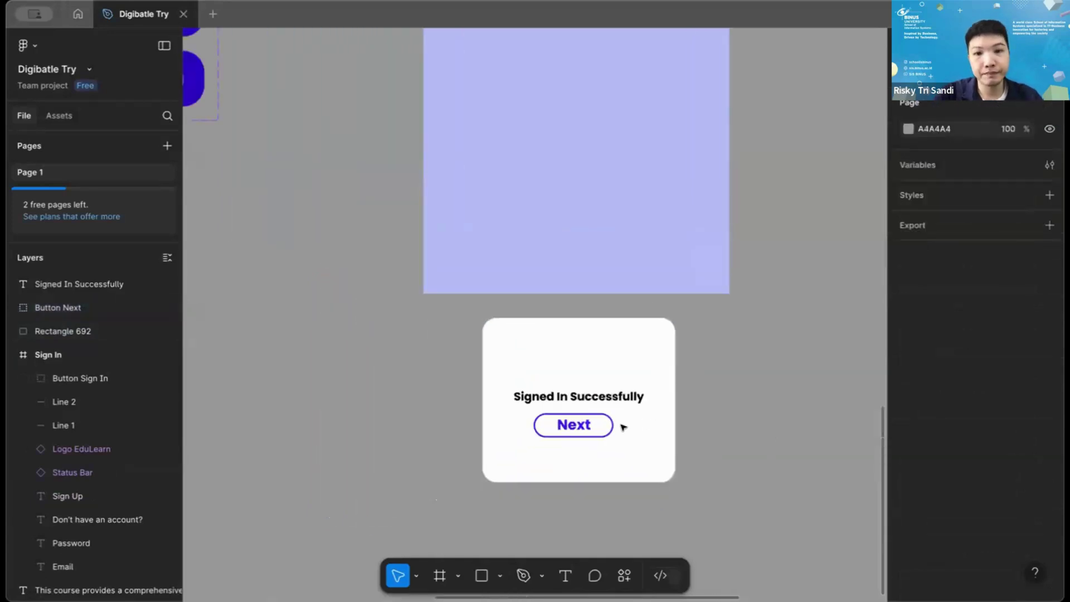
drag(620, 426, 617, 422)
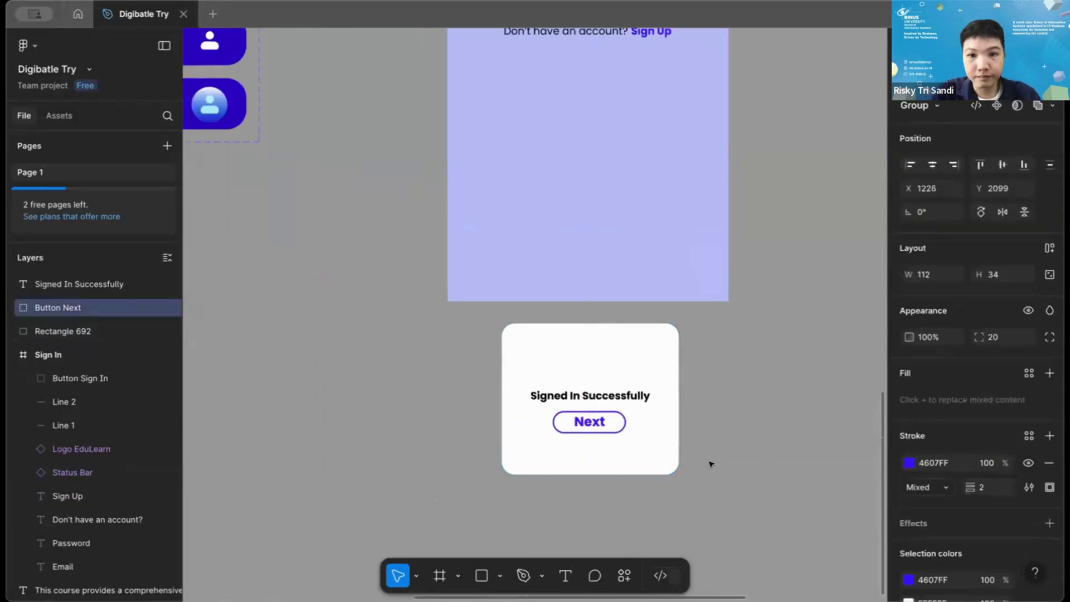
click(722, 463)
Duplicate the blue check-mark icon and place the copy in the upper part of the white card, at about X 1259, Y 1995.
scroll(722, 462, down, 4)
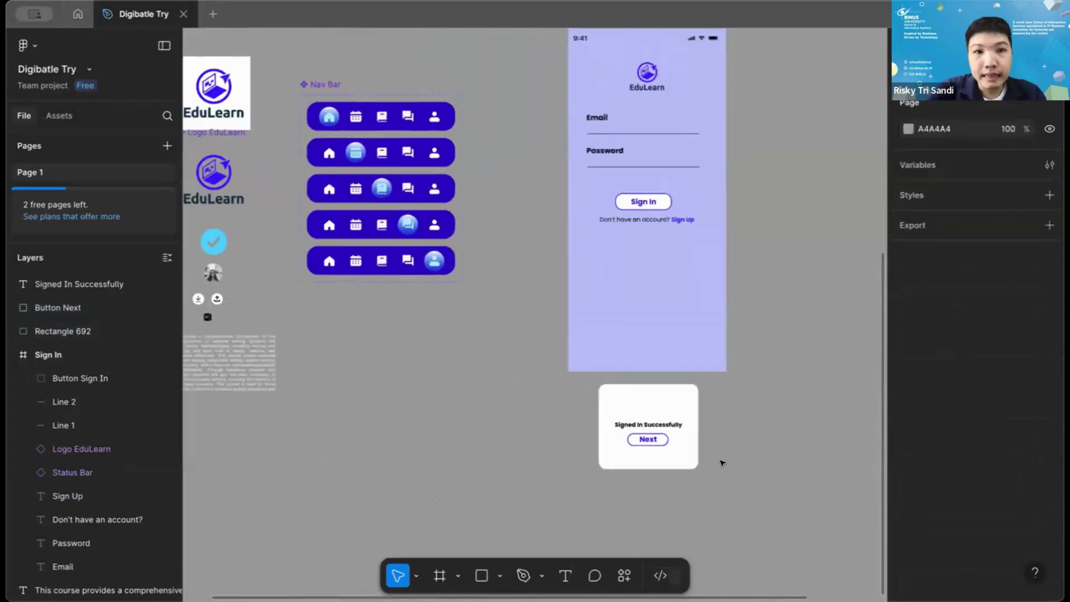
scroll(278, 301, up, 2)
click(282, 287)
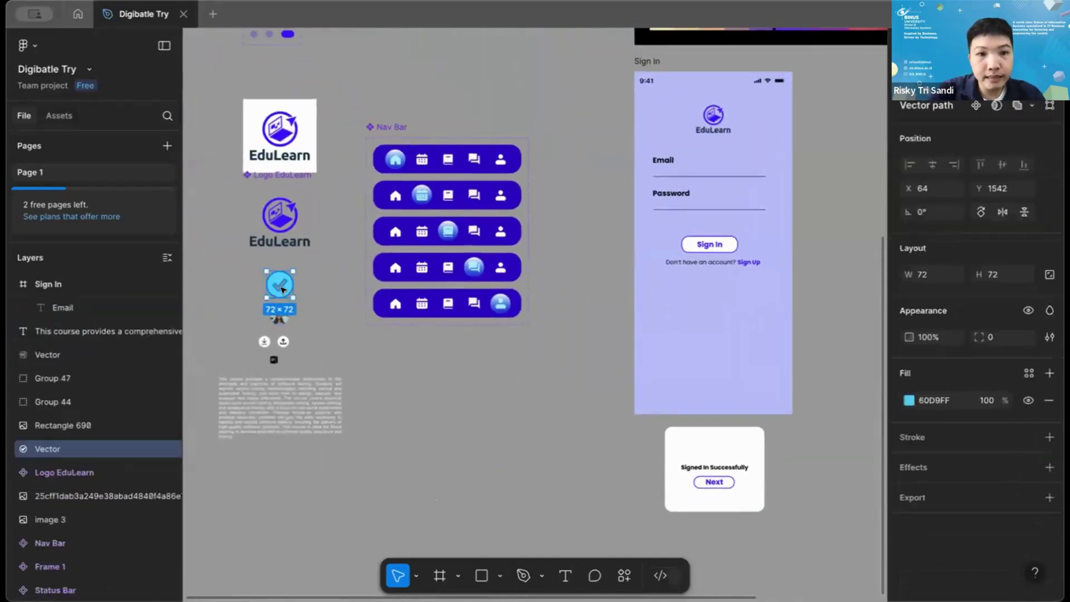
drag(282, 283, 717, 446)
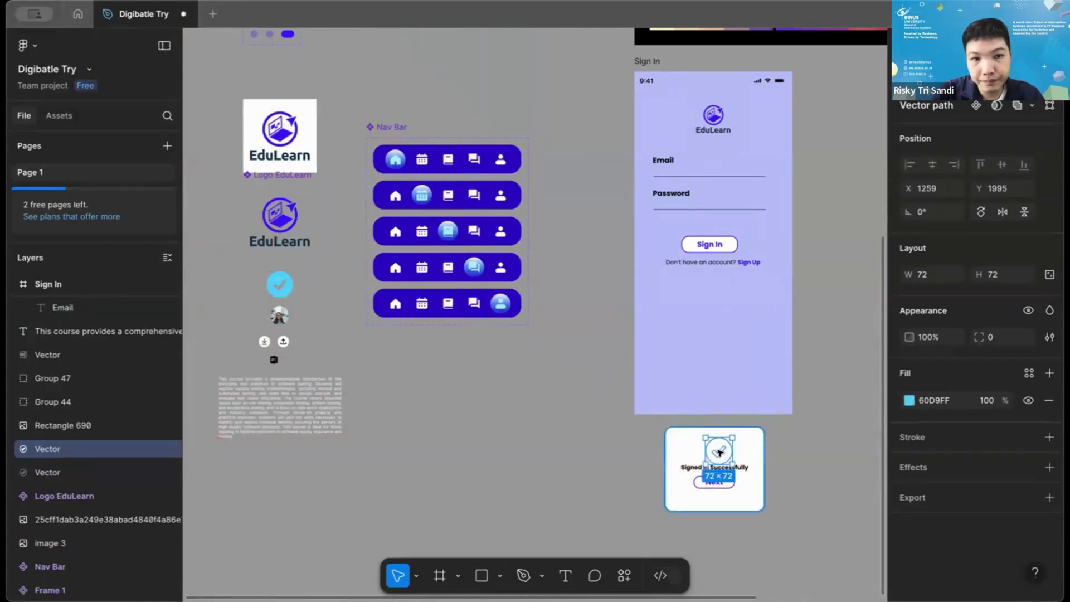
scroll(719, 449, down, 3)
scroll(719, 449, right, 3)
scroll(719, 449, up, 4)
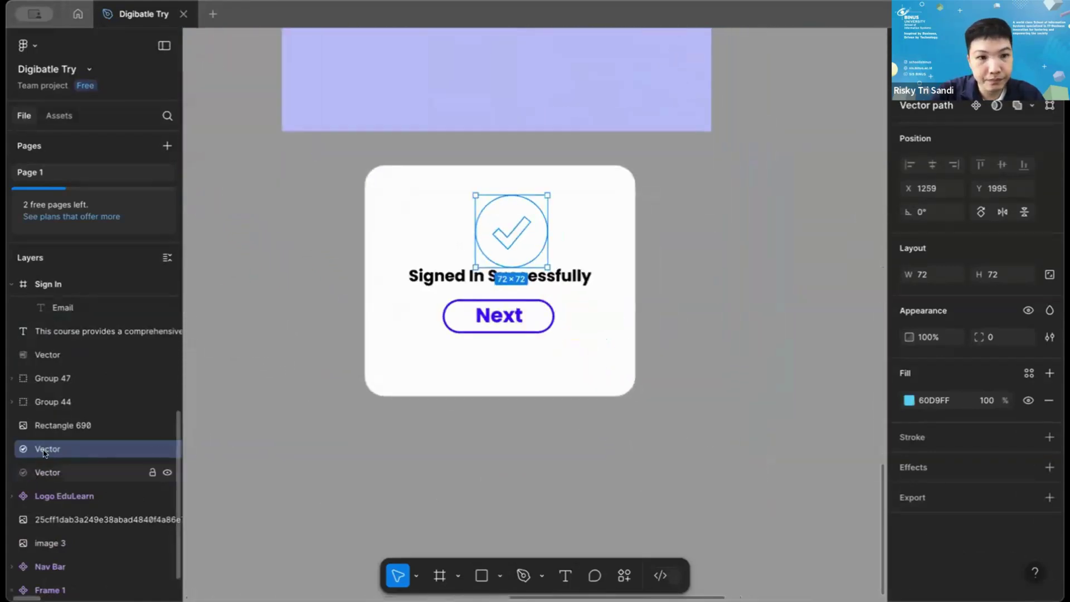
Move the duplicated check-mark icon's layer to the top of the layer order, above the "Signed In Successfully" text.
scroll(53, 474, up, 2)
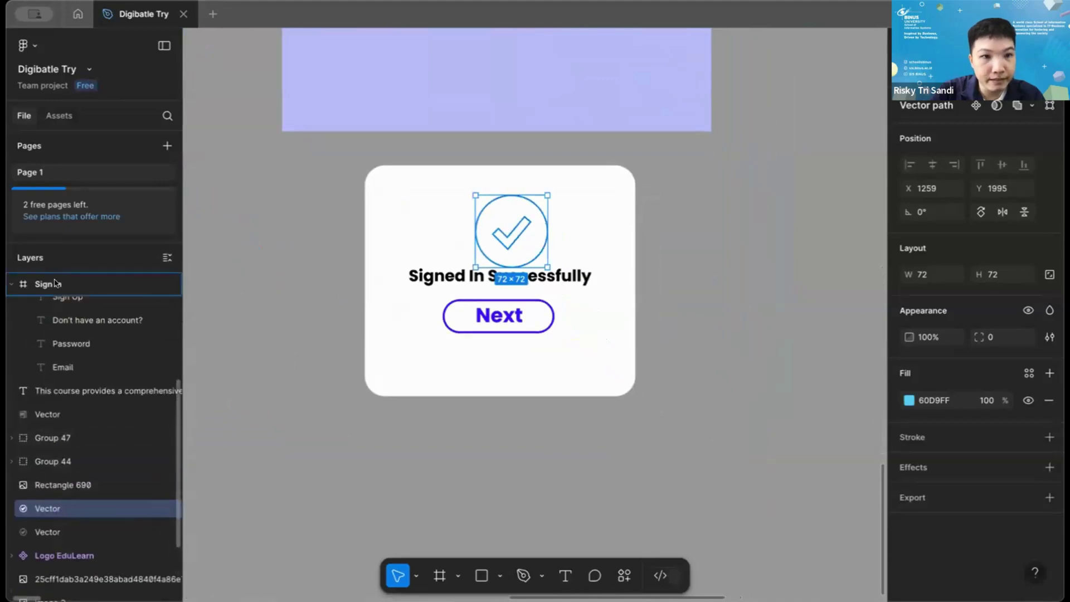
scroll(58, 260, up, 5)
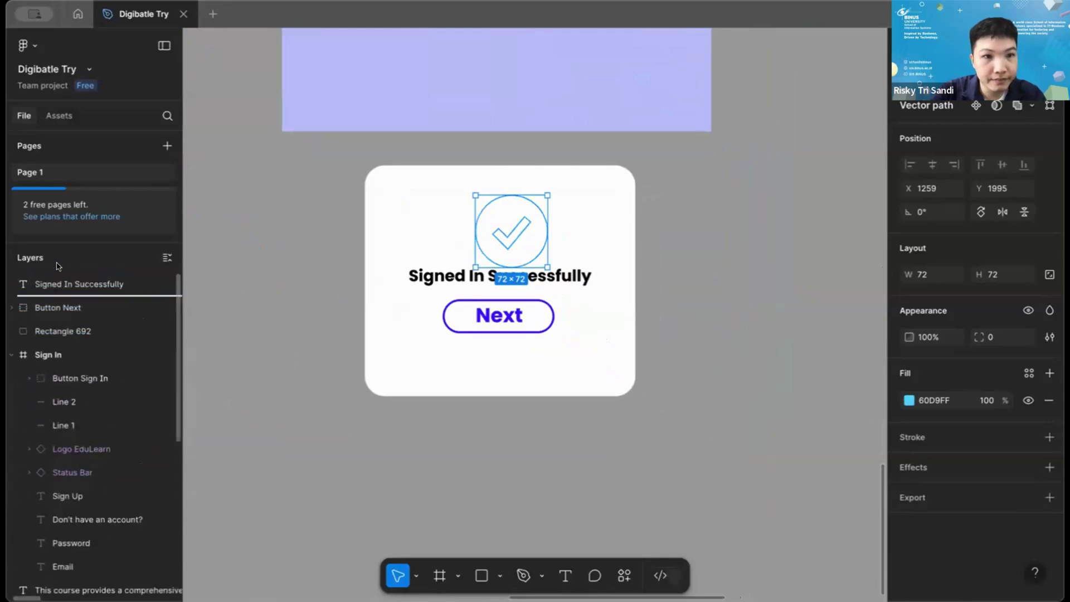
click(730, 218)
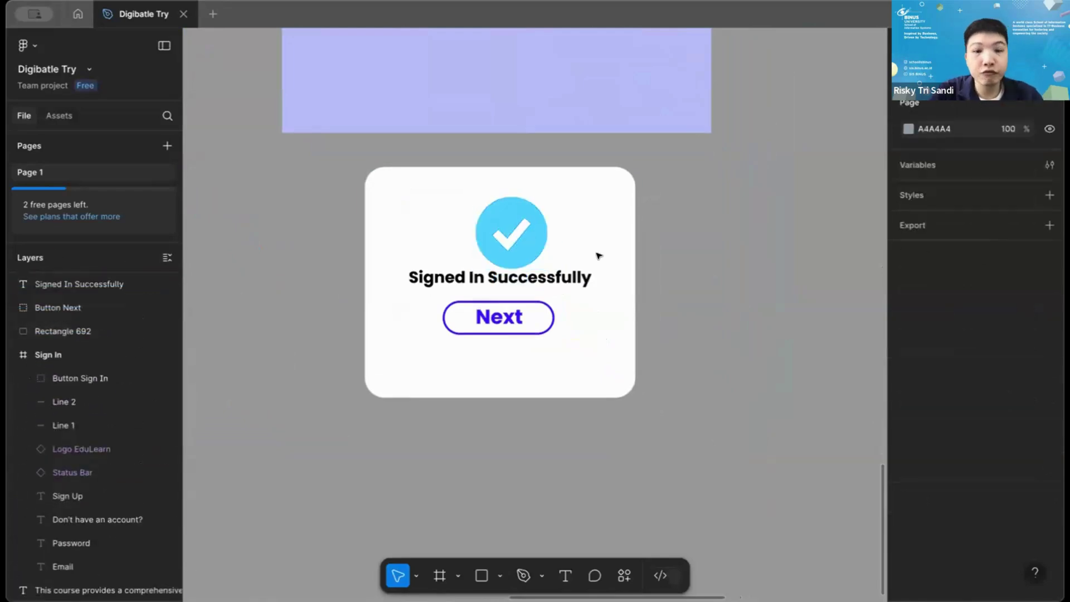
Move the check-mark icon toward the card's horizontal center above "Signed In Successfully", at about X 1245, Y 1986.
scroll(569, 262, up, 2)
click(541, 298)
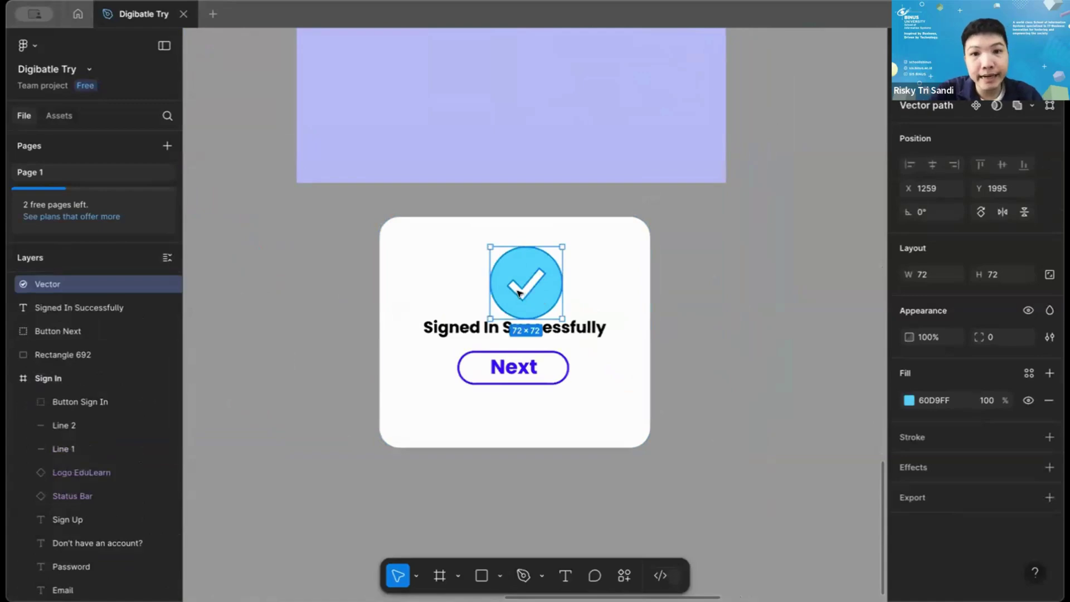
drag(519, 295, 524, 294)
click(732, 324)
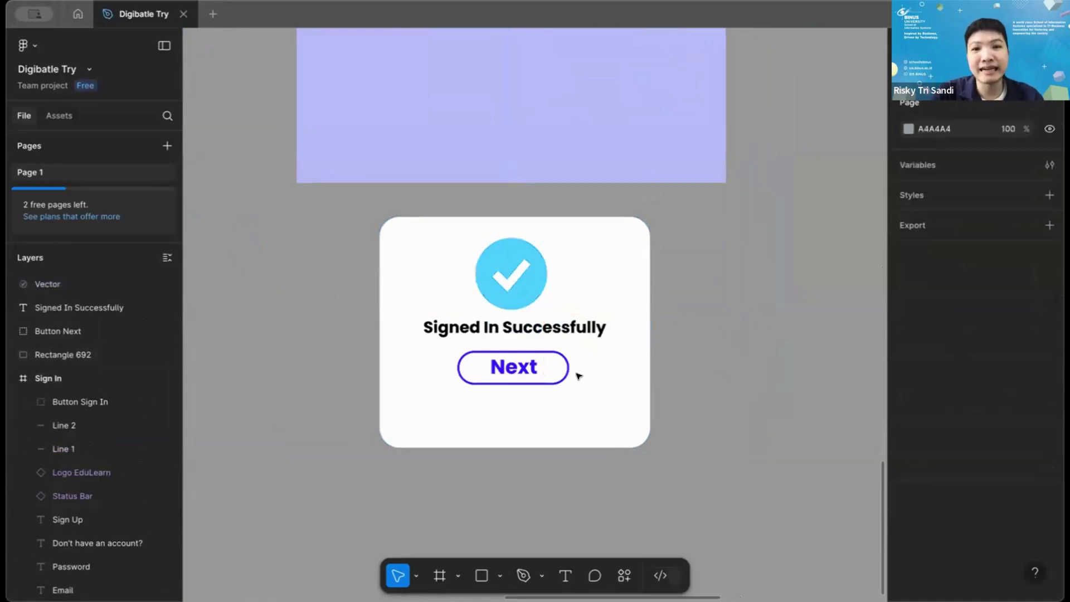
Move the Button Next group down to X 1224, Y 2110 and nudge the check-mark icon slightly right to center it.
click(555, 370)
key(shift+Down)
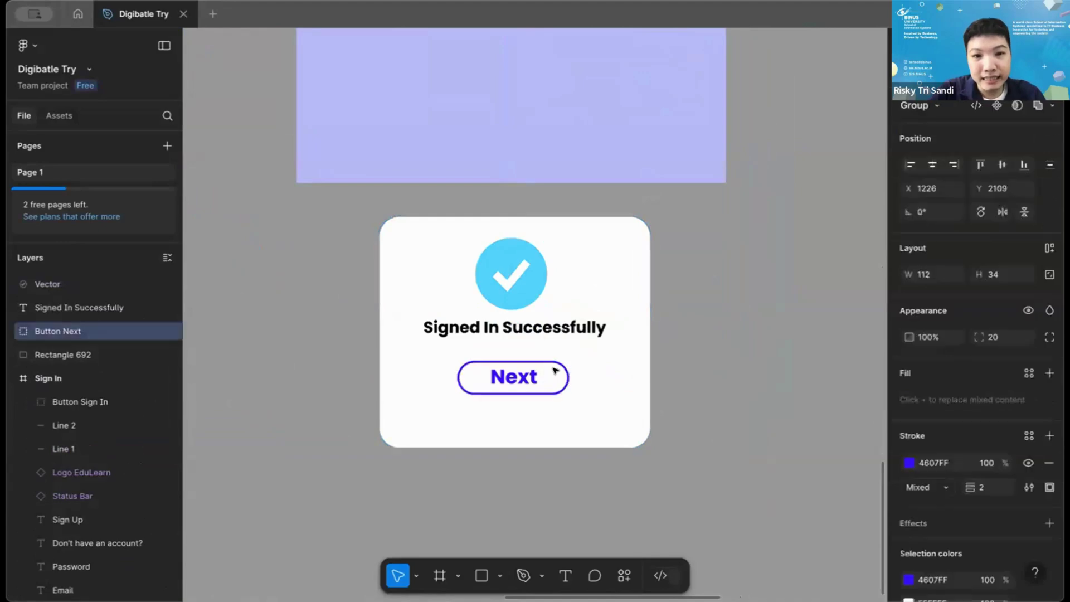
key(Left)
key(Left)
key(Left)
key(Left)
key(Left)
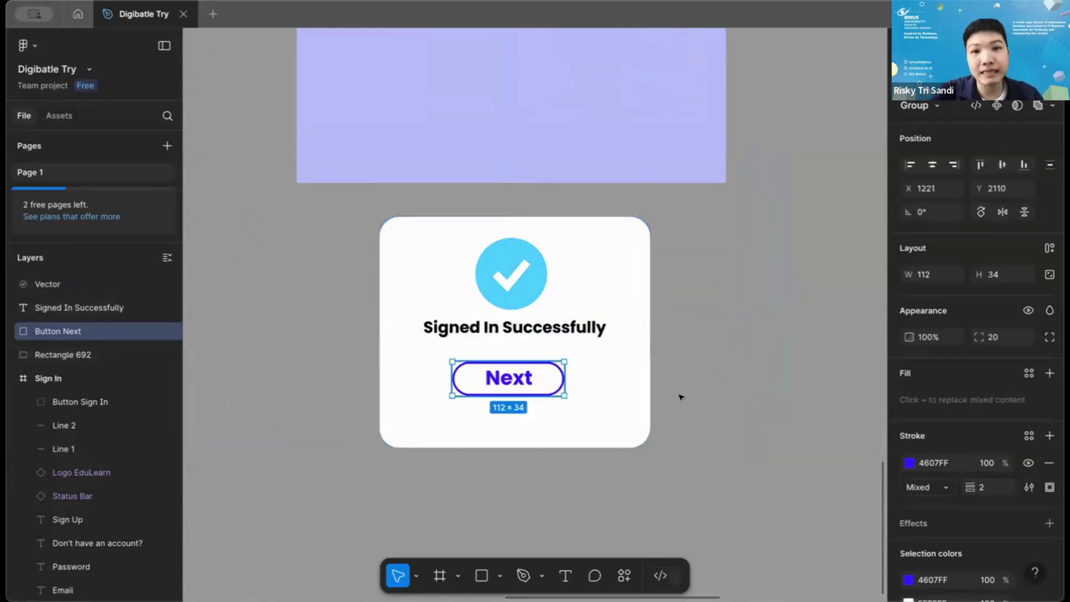
drag(545, 378, 538, 384)
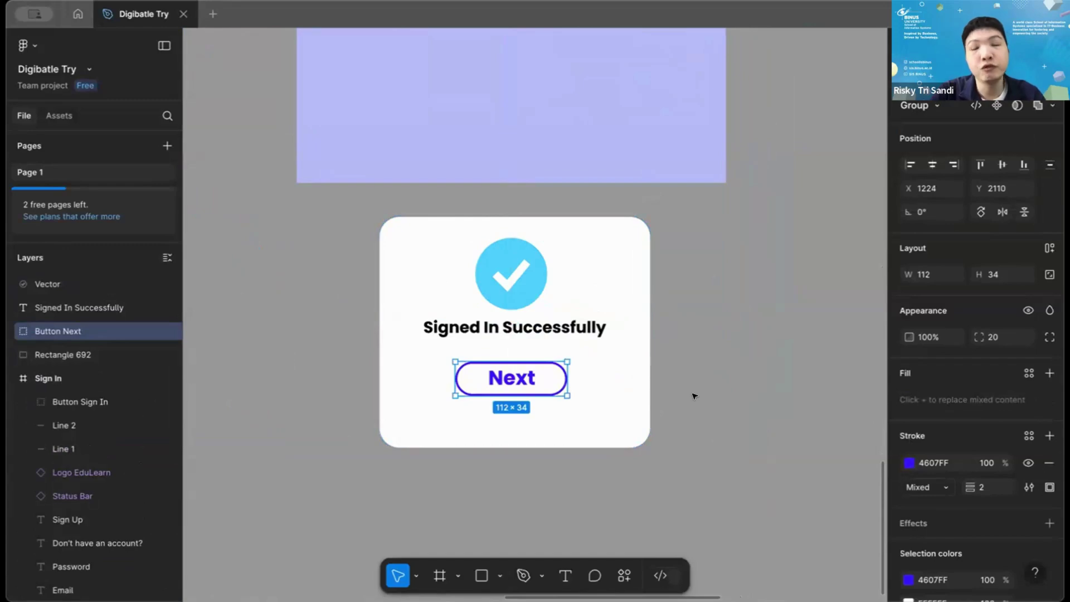
click(694, 396)
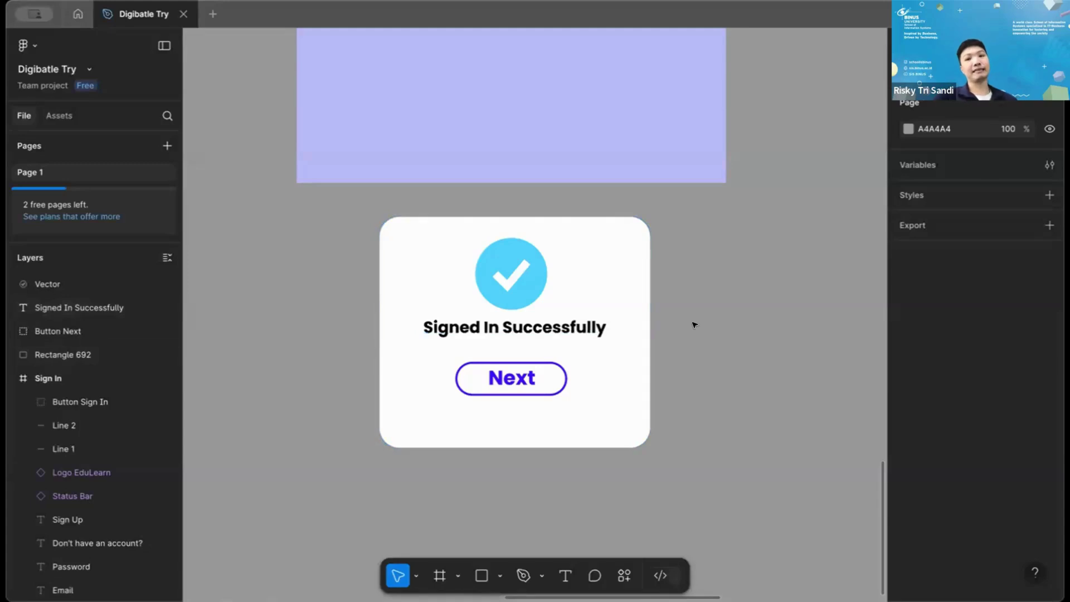
click(512, 272)
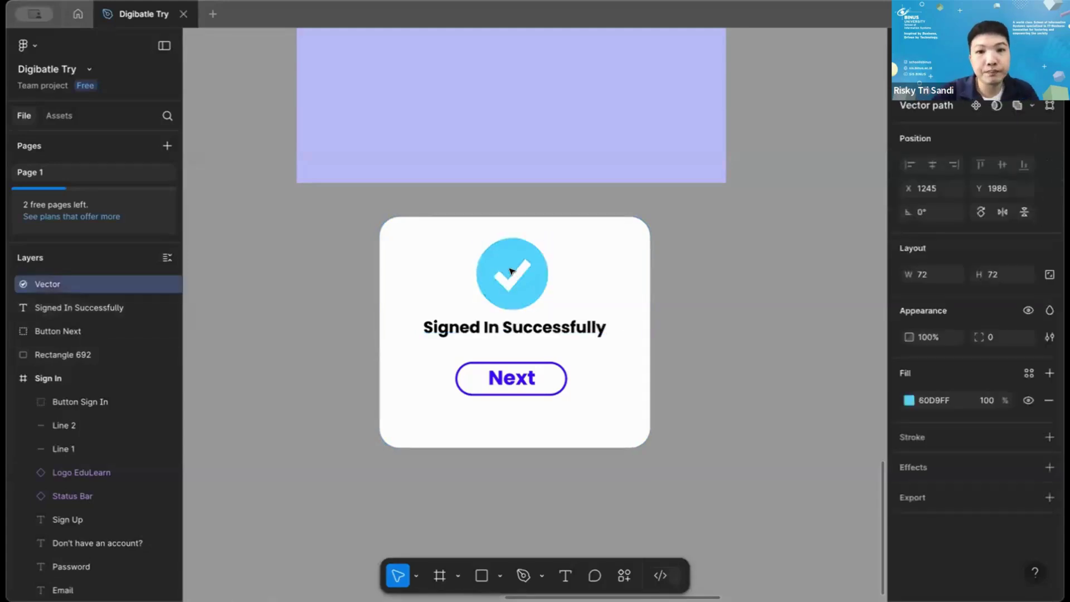
click(722, 266)
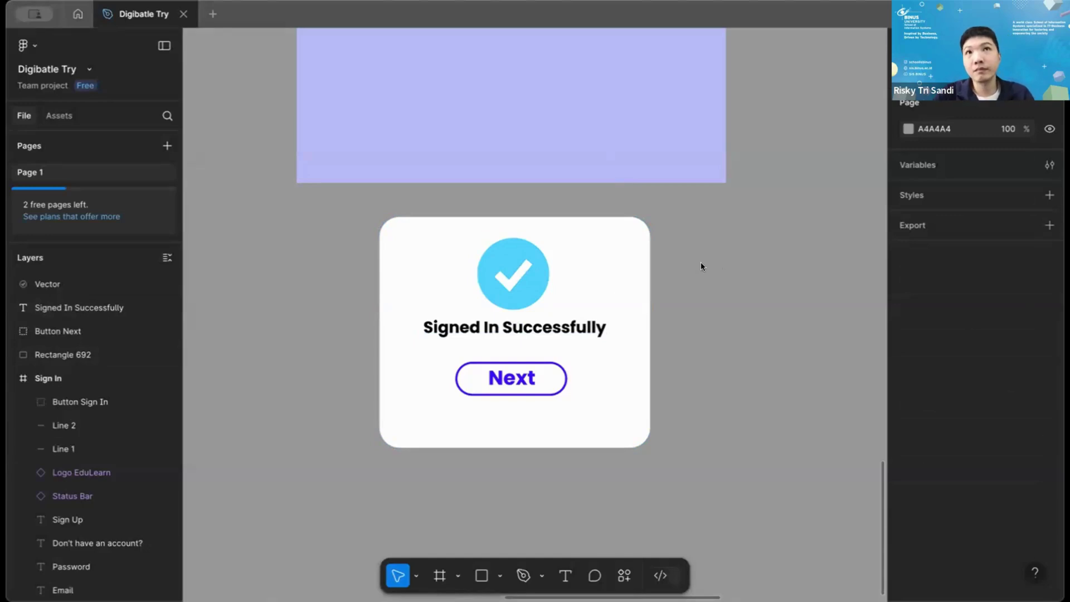
Group the check-mark icon, the "Signed In Successfully" text, the Button Next group and the white card rectangle.
scroll(701, 266, down, 5)
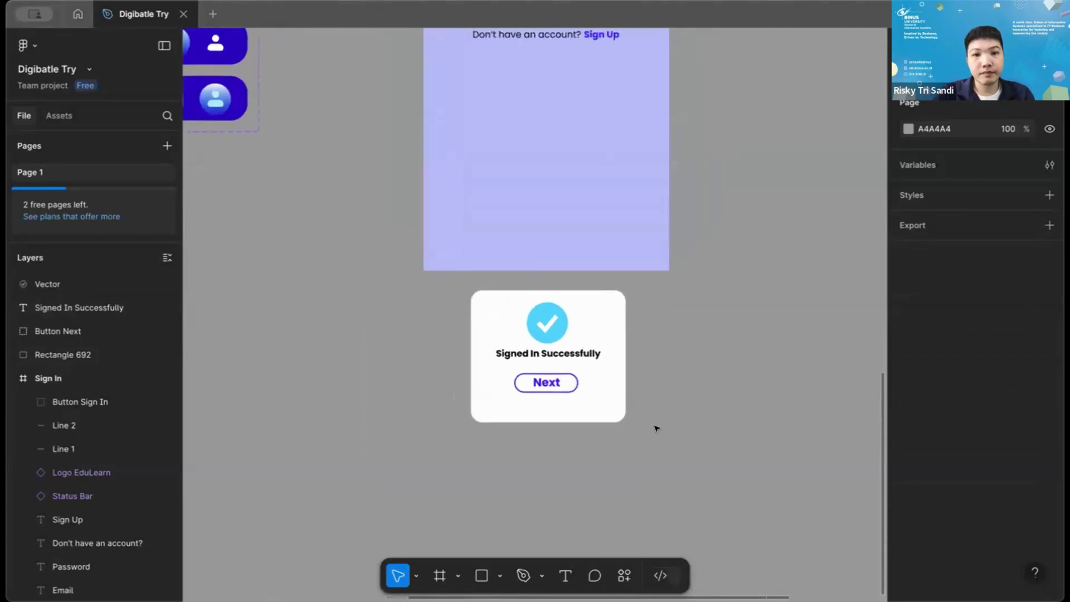
drag(452, 489, 665, 285)
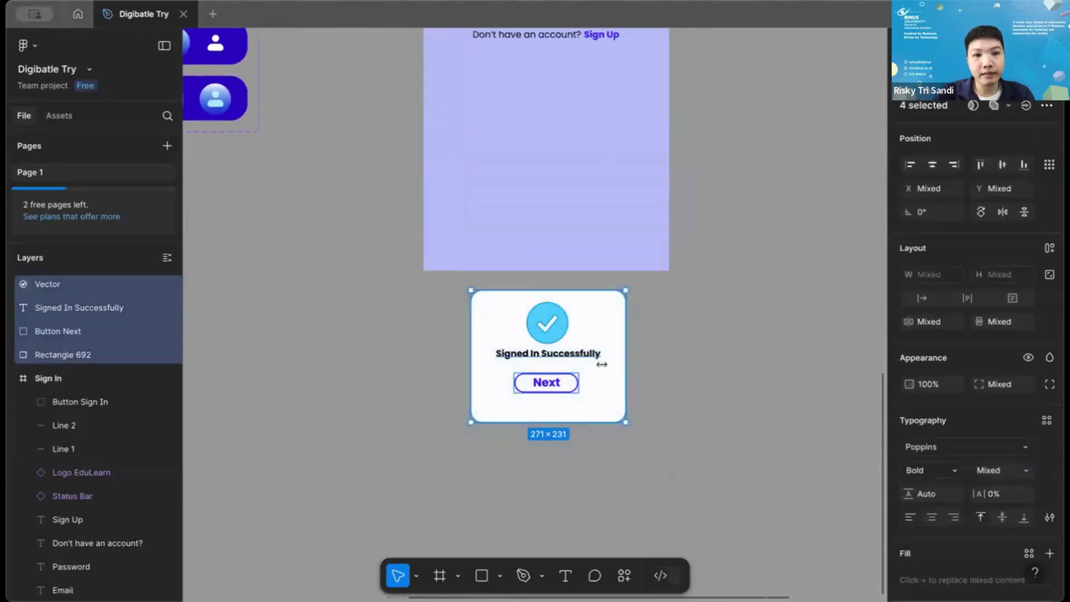
right_click(603, 370)
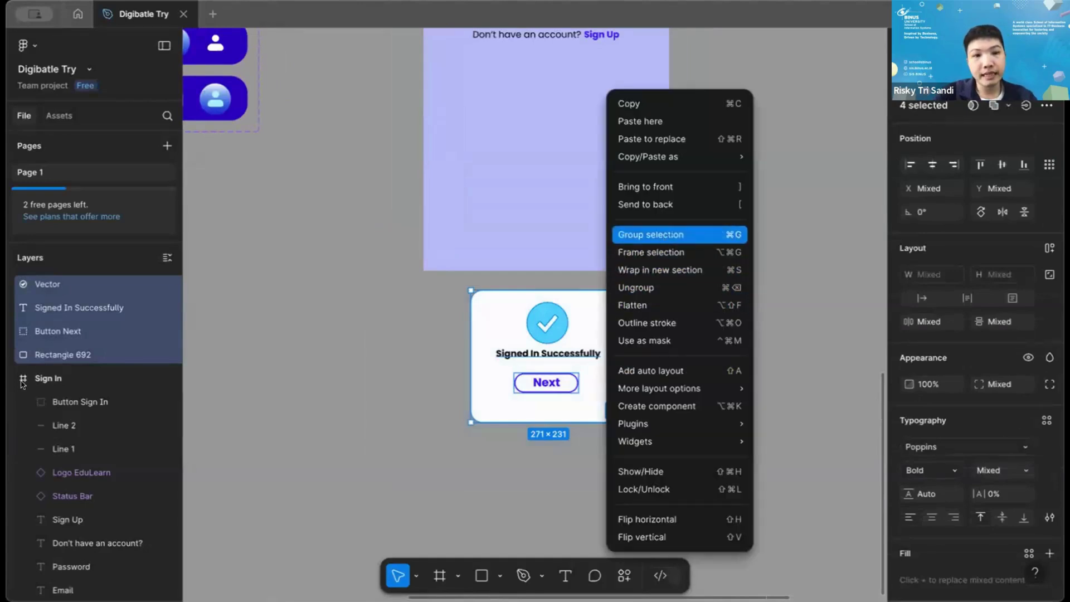
key(super+g)
Rename the new pop-up card group to "Overlay Sign In".
double_click(63, 286)
key(BackSpace)
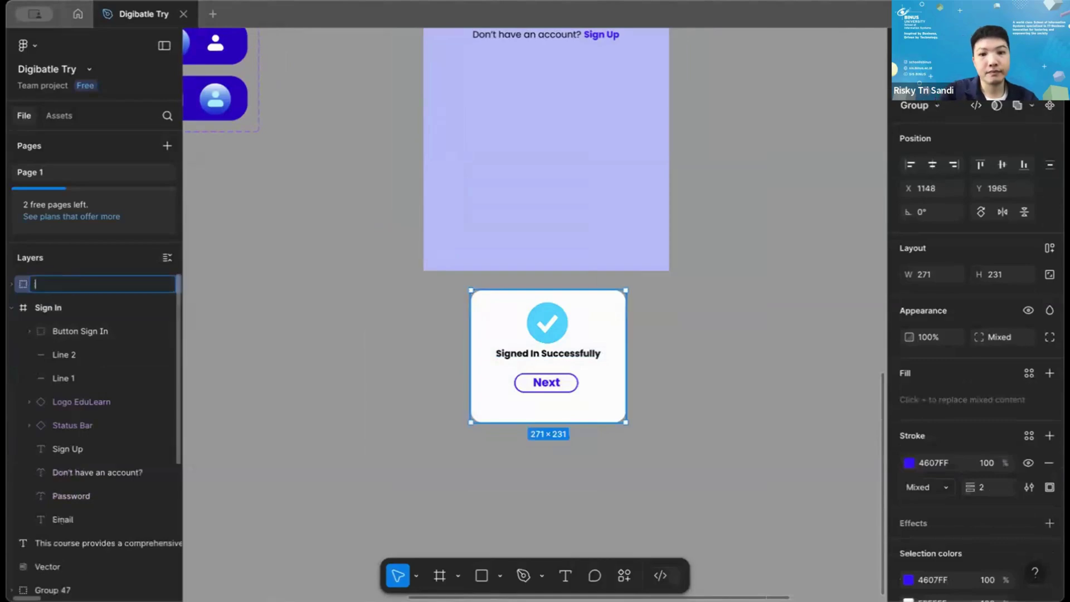
text(Popu)
key(BackSpace)
key(BackSpace)
key(BackSpace)
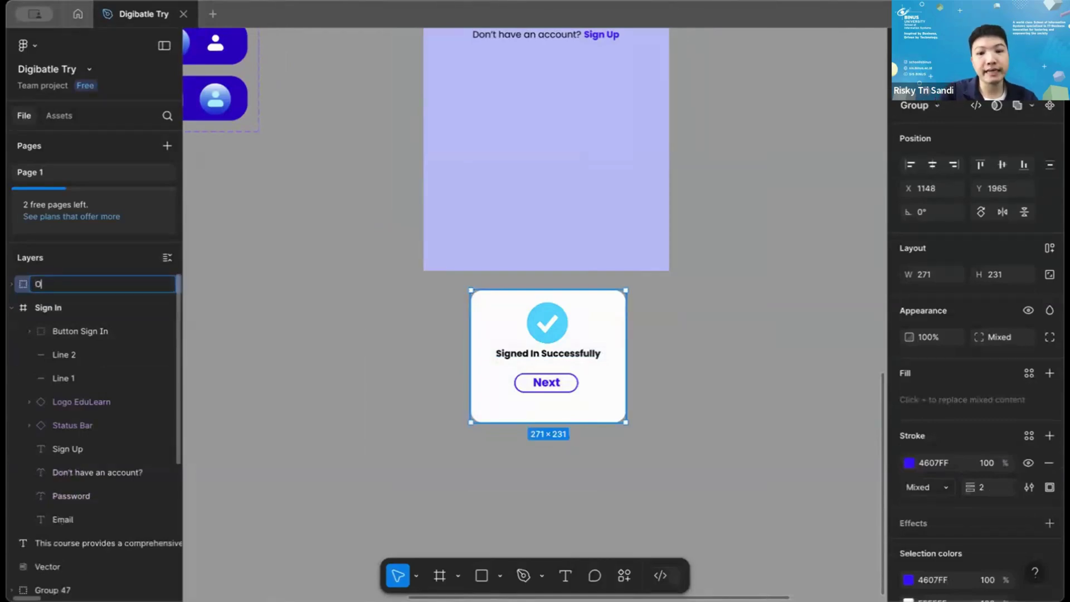
text(verla)
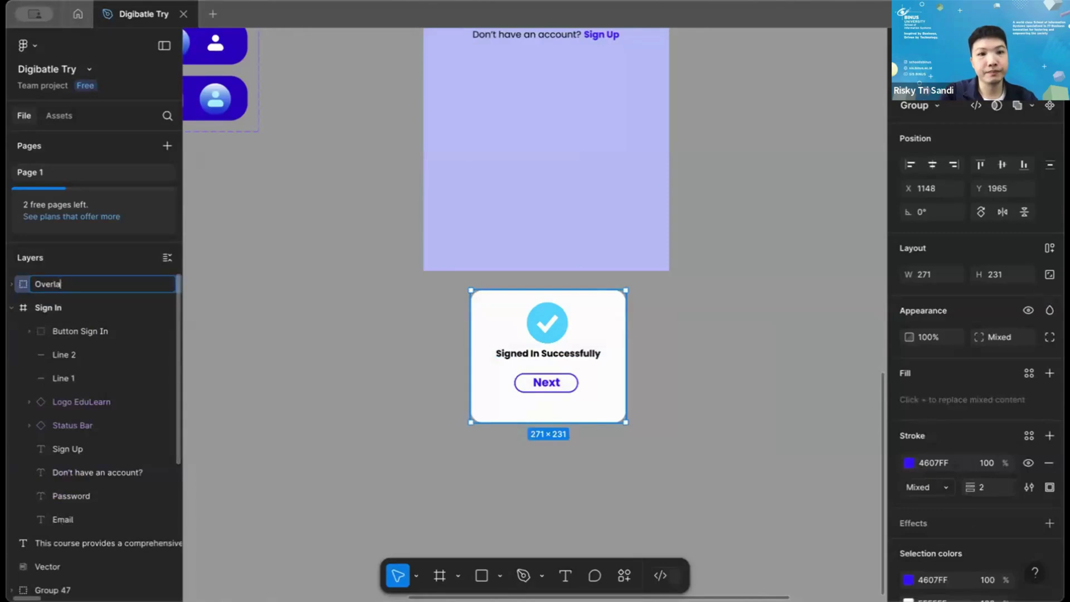
text(y SIgnign In)
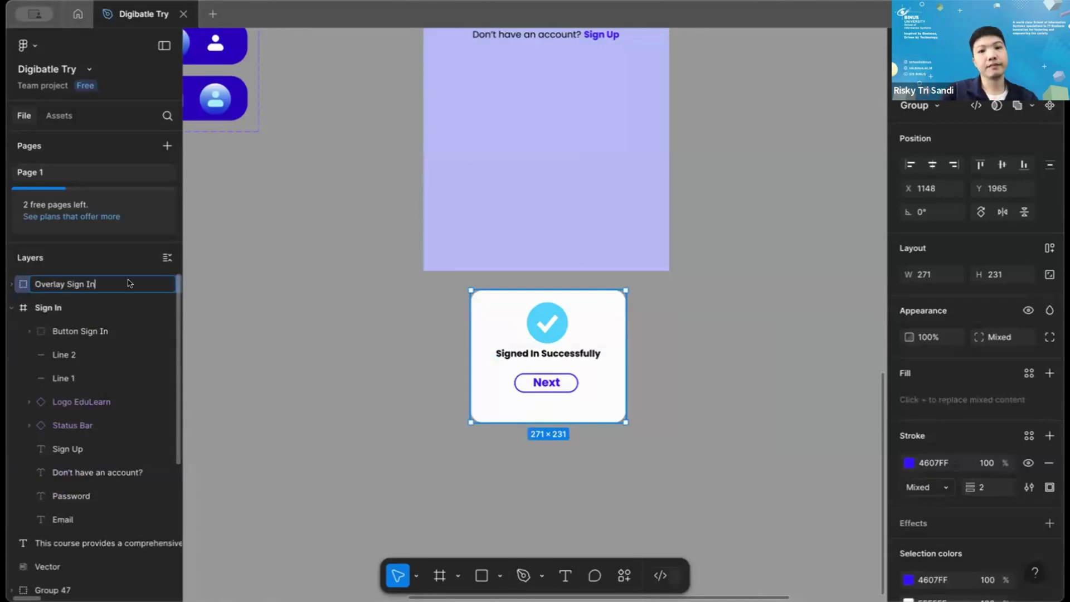
key(Return)
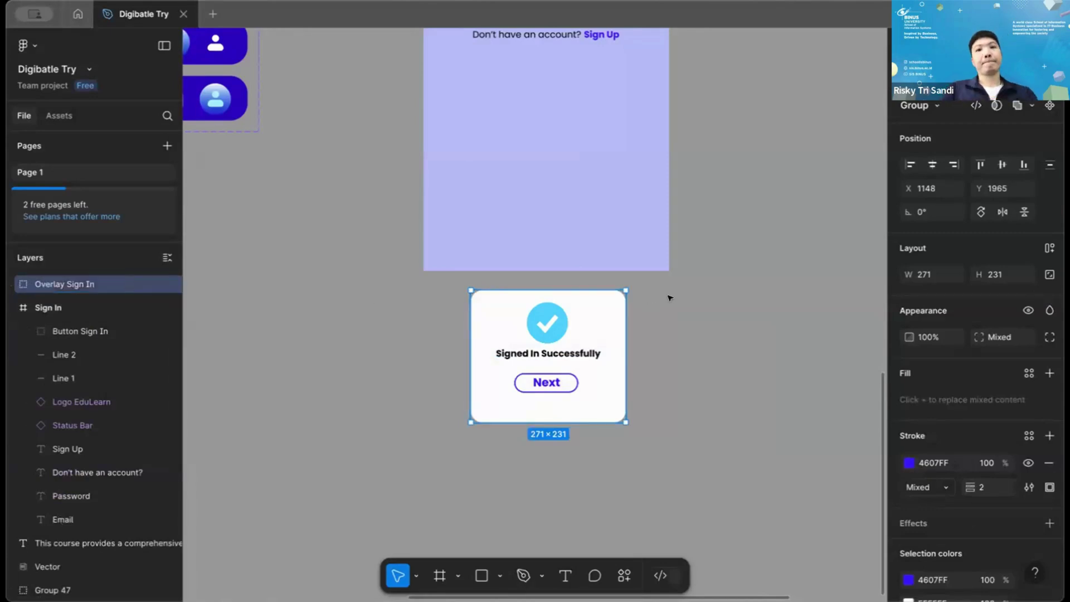
click(669, 299)
Switch to prototyping and try to connect the Button Sign In group to the Overlay Sign In card.
scroll(669, 299, up, 3)
scroll(669, 298, down, 2)
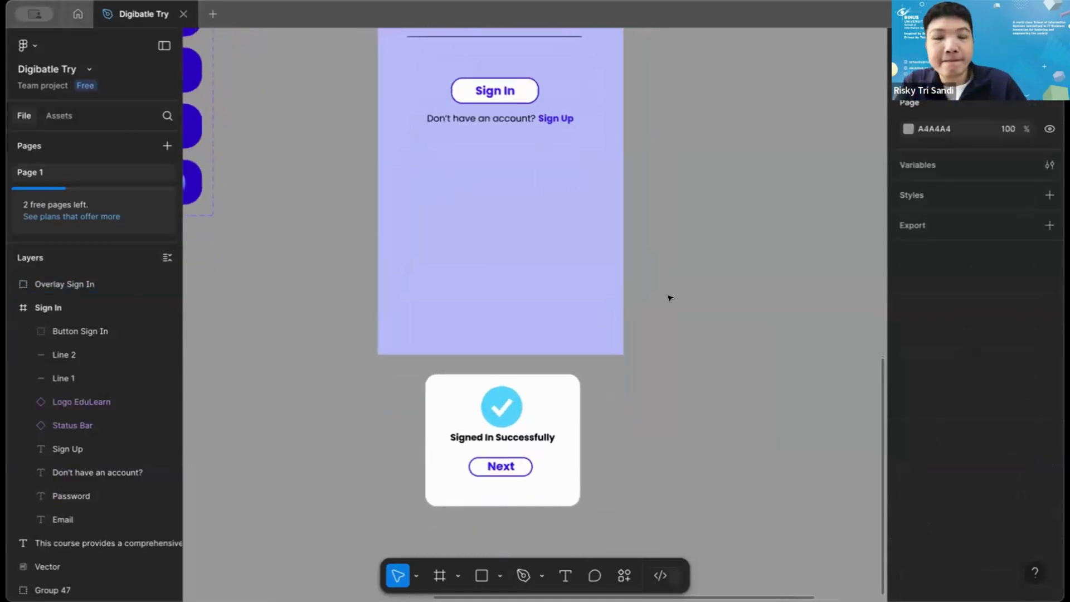
click(529, 93)
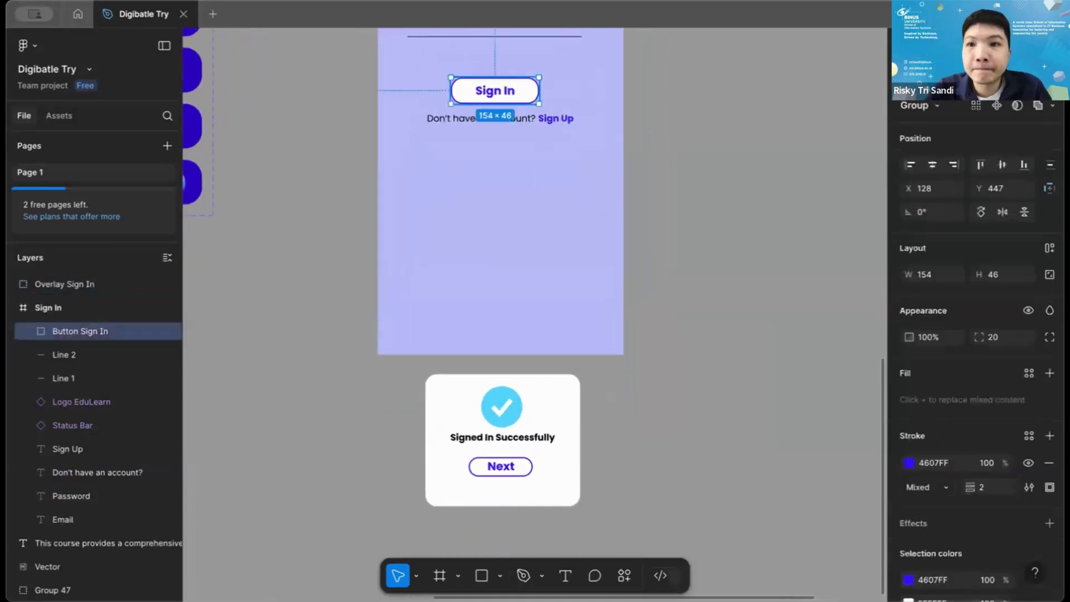
key(shift+e)
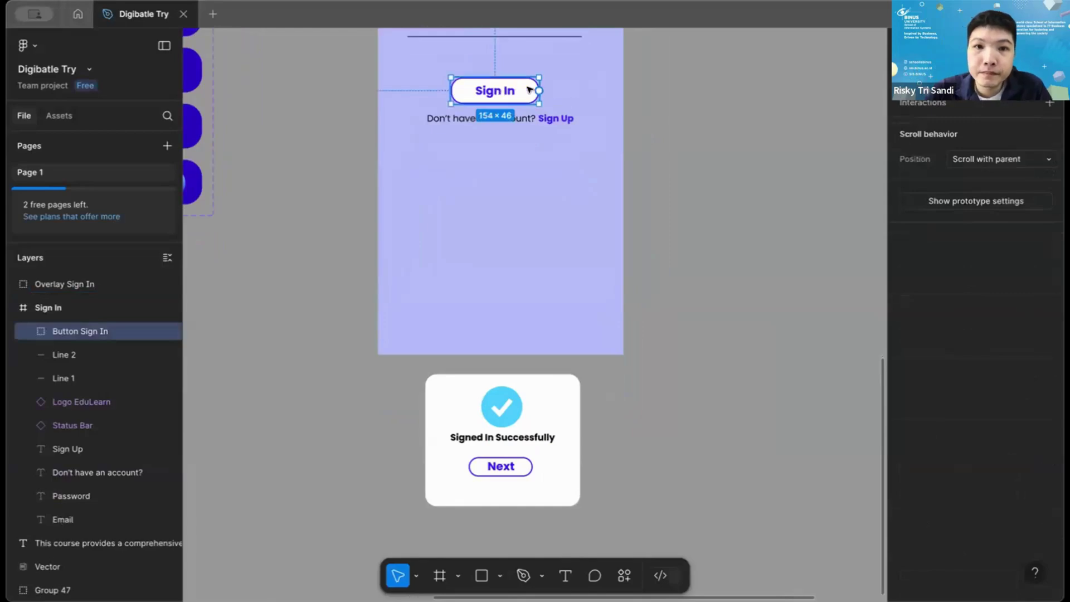
drag(417, 347, 543, 375)
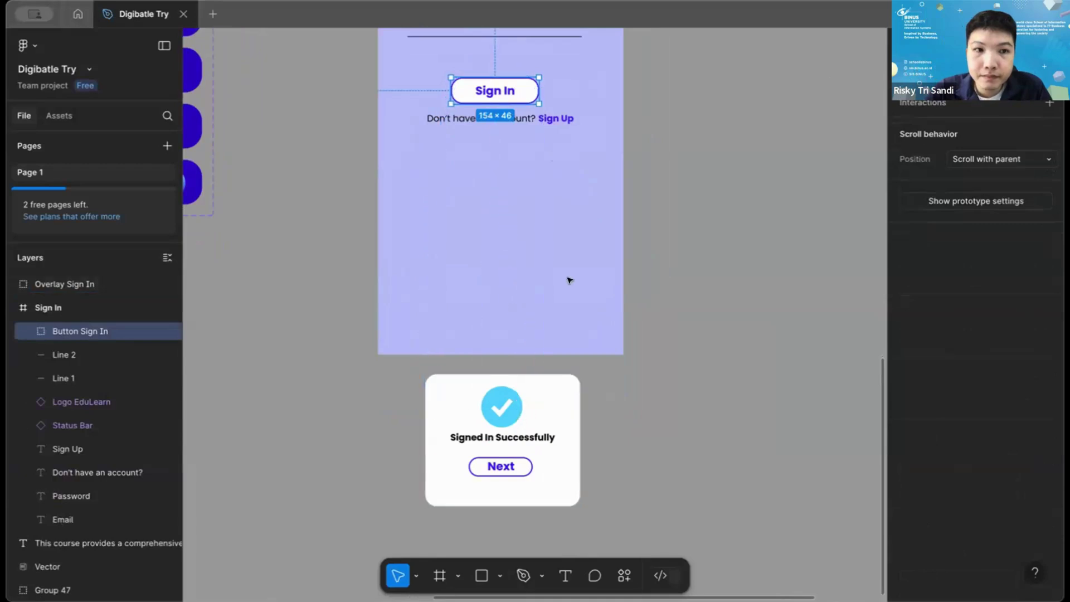
Try converting the Overlay Sign In group into a component, and undo the conversion.
scroll(569, 335, down, 1)
click(566, 404)
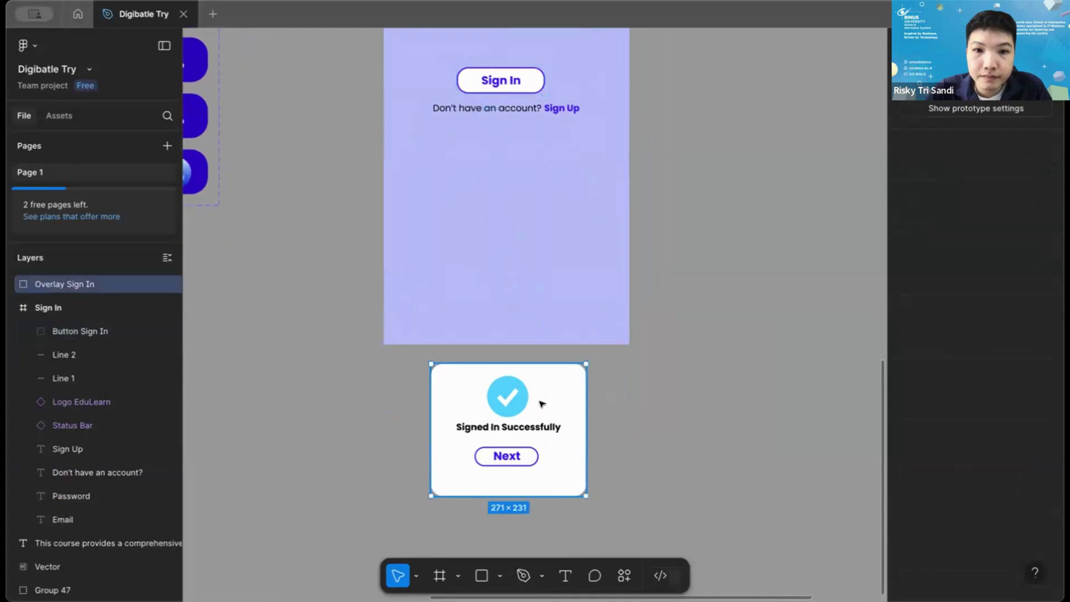
right_click(542, 402)
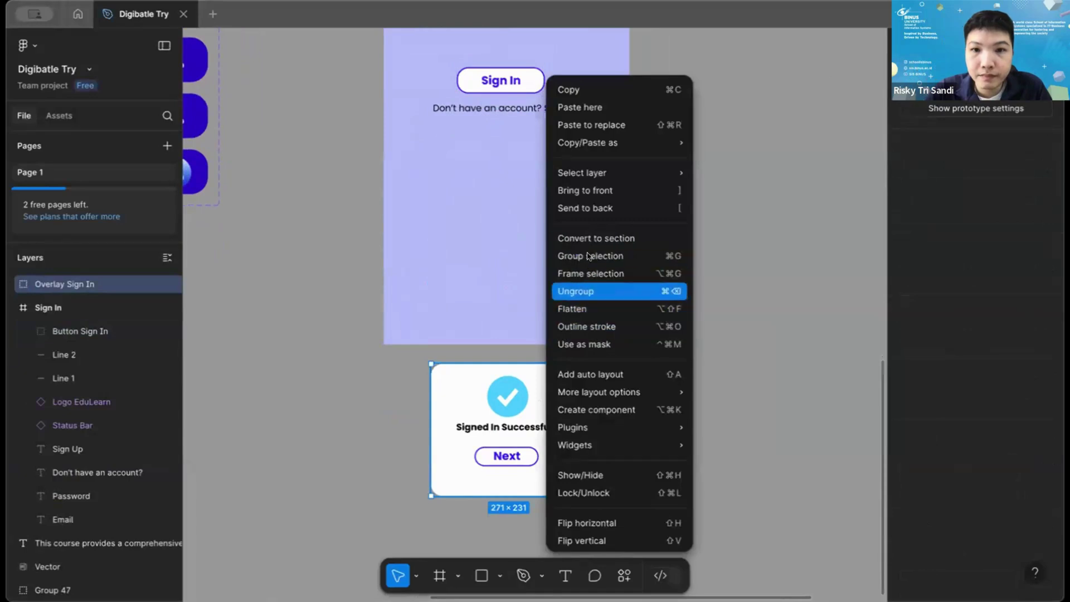
click(597, 410)
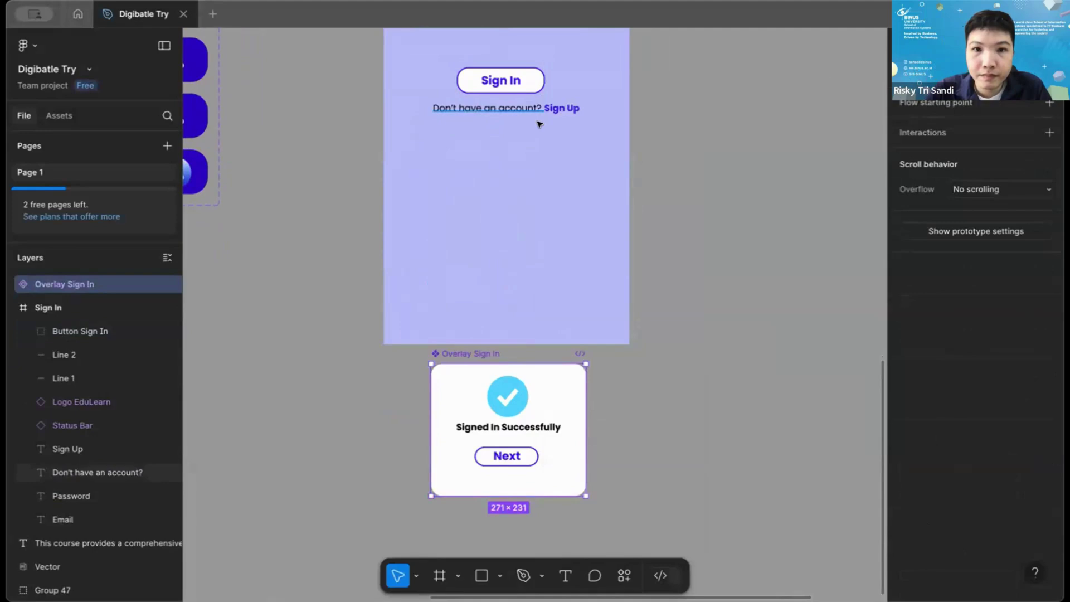
key(ctrl+z)
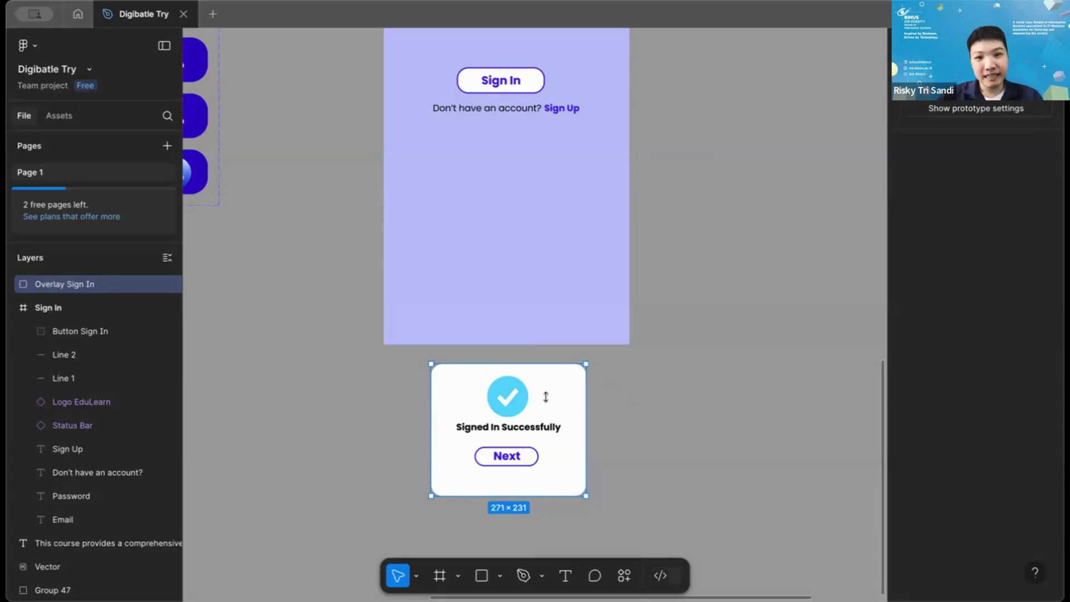
click(721, 466)
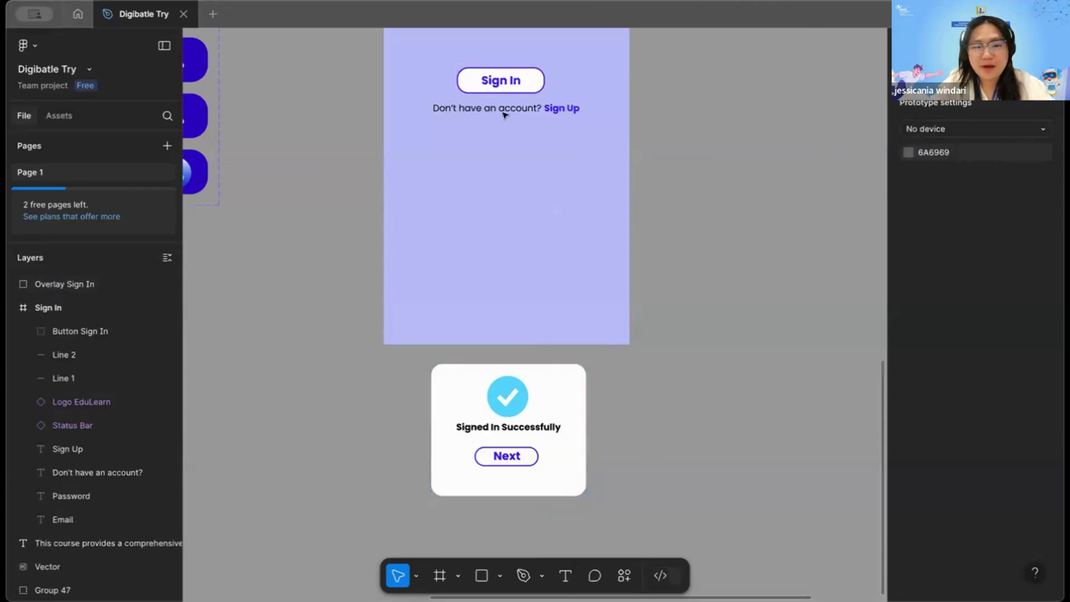
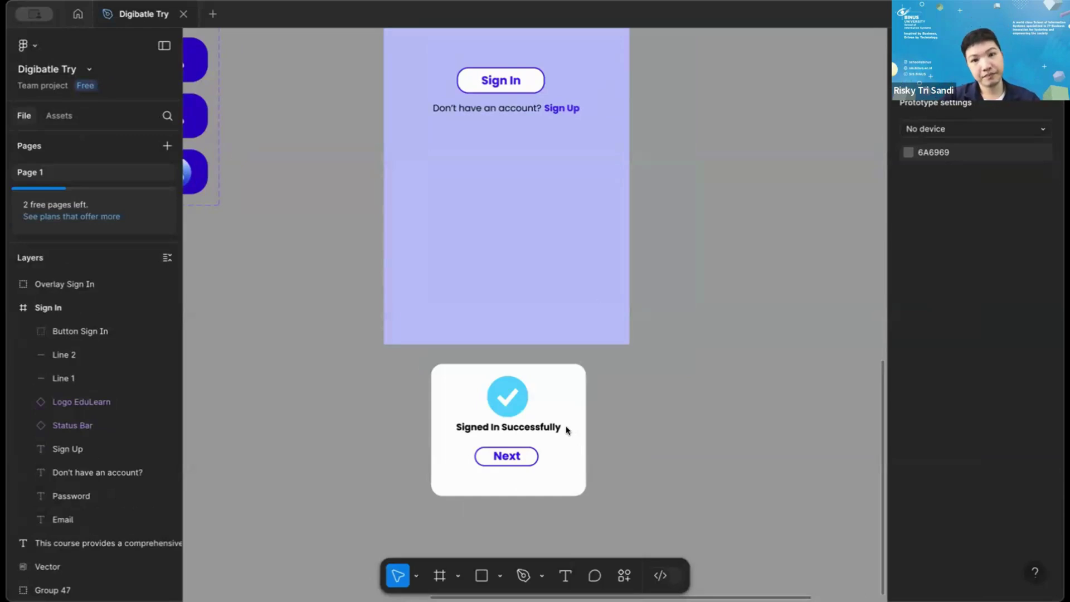
click(580, 397)
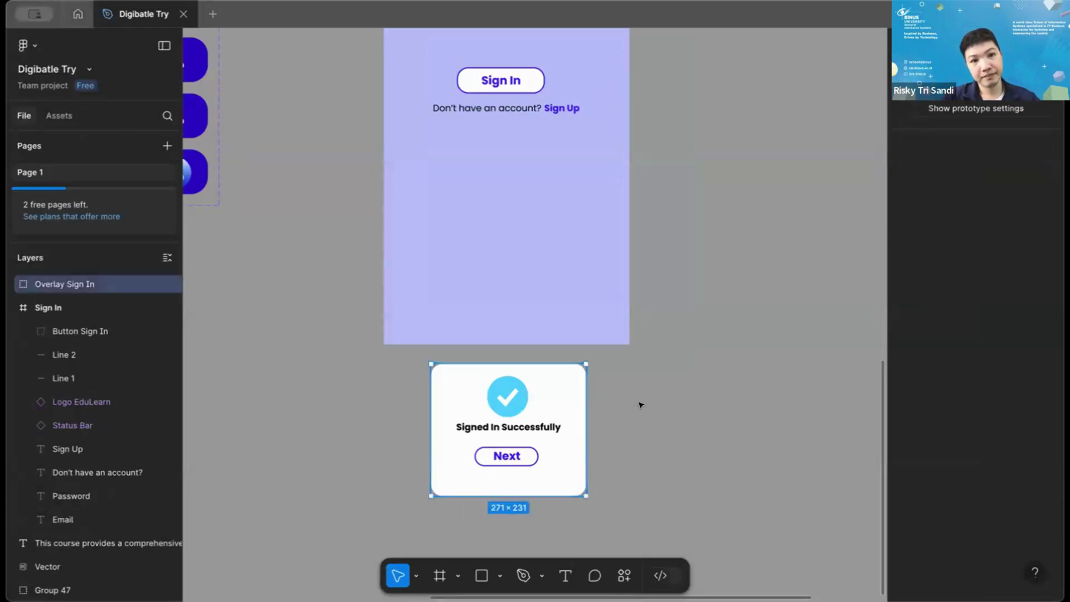
scroll(641, 401, right, 3)
scroll(641, 401, up, 2)
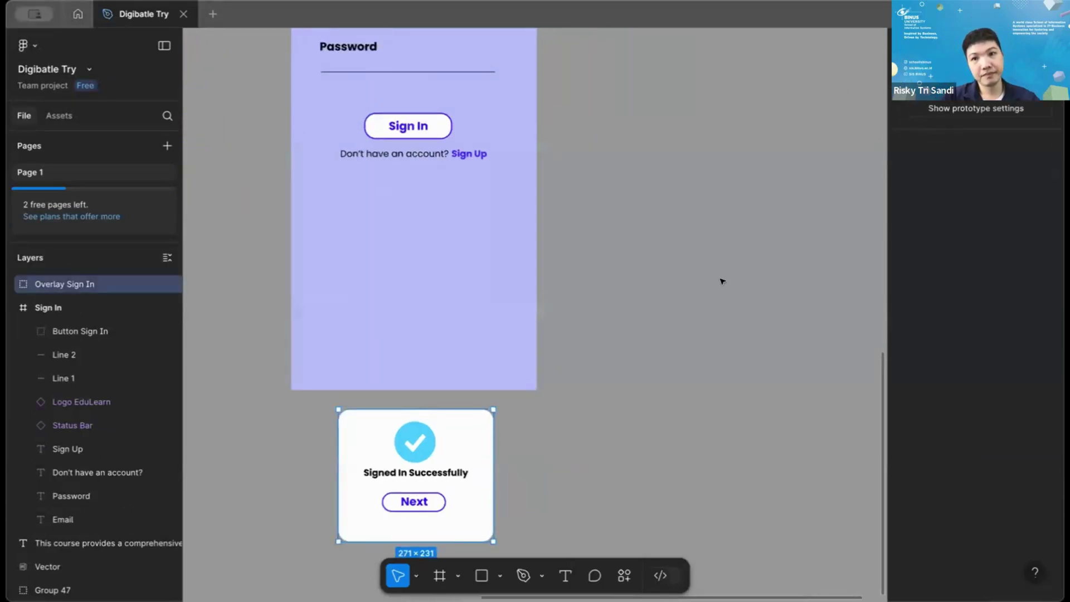
scroll(723, 282, down, 1)
scroll(725, 280, down, 5)
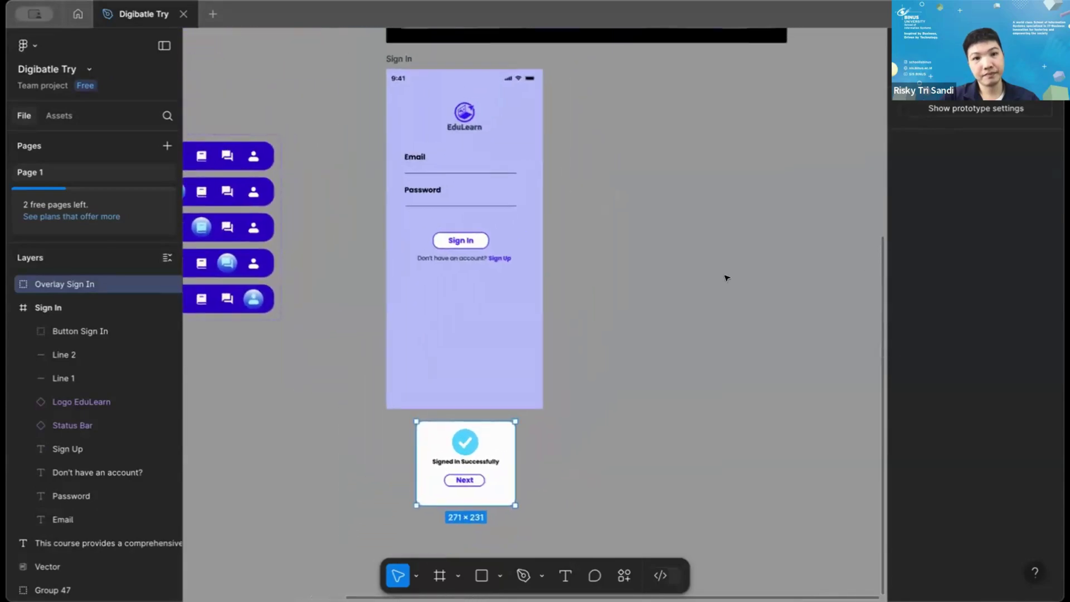
scroll(727, 278, up, 4)
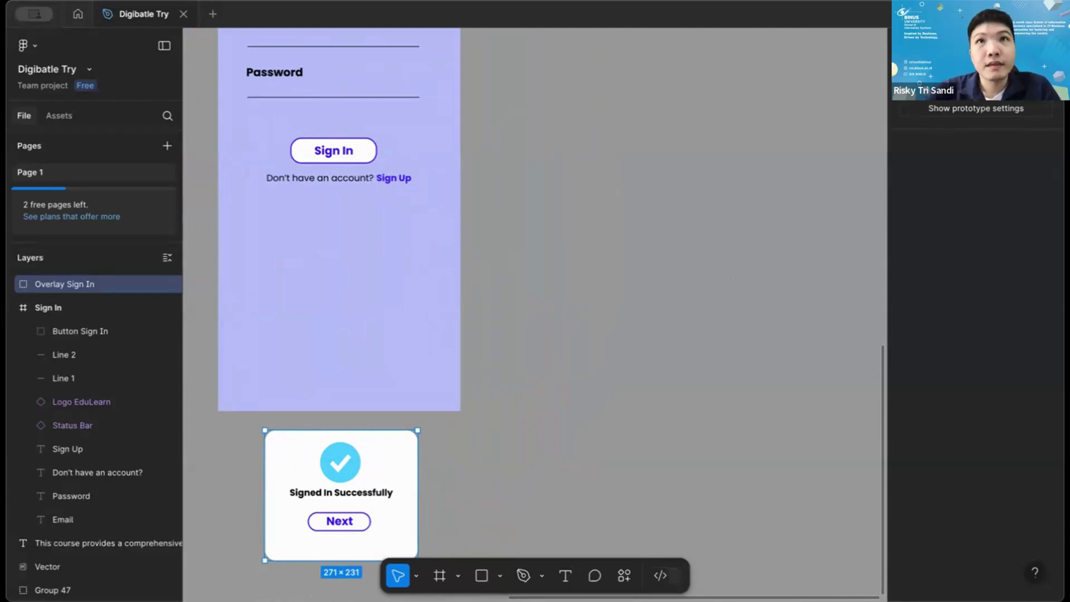
Try to connect the Button Sign In group to the Overlay Sign In card with a prototype link.
scroll(460, 432, left, 4)
scroll(460, 432, down, 2)
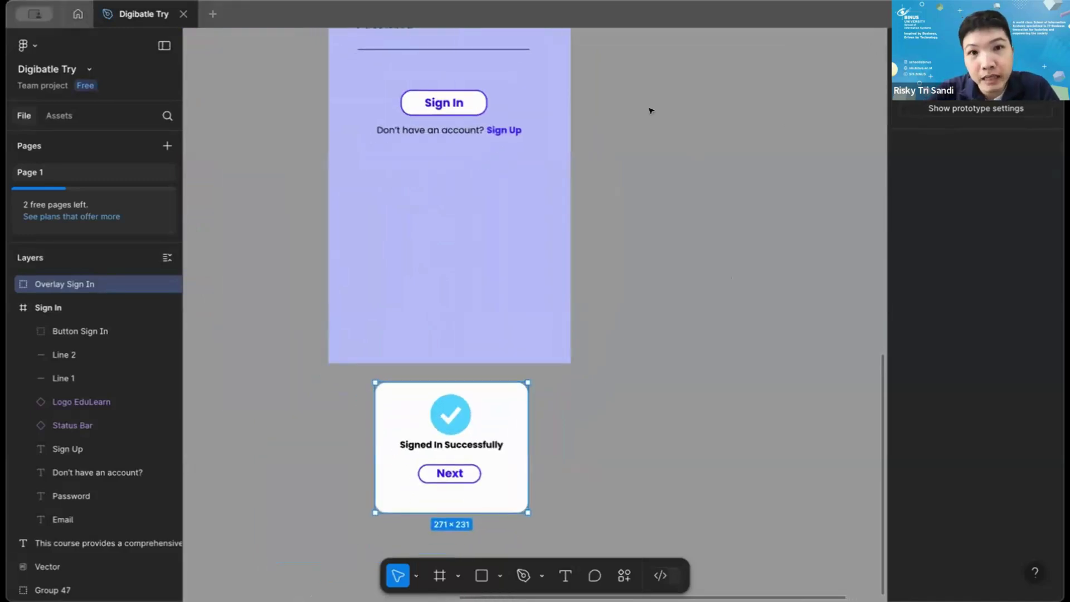
click(461, 101)
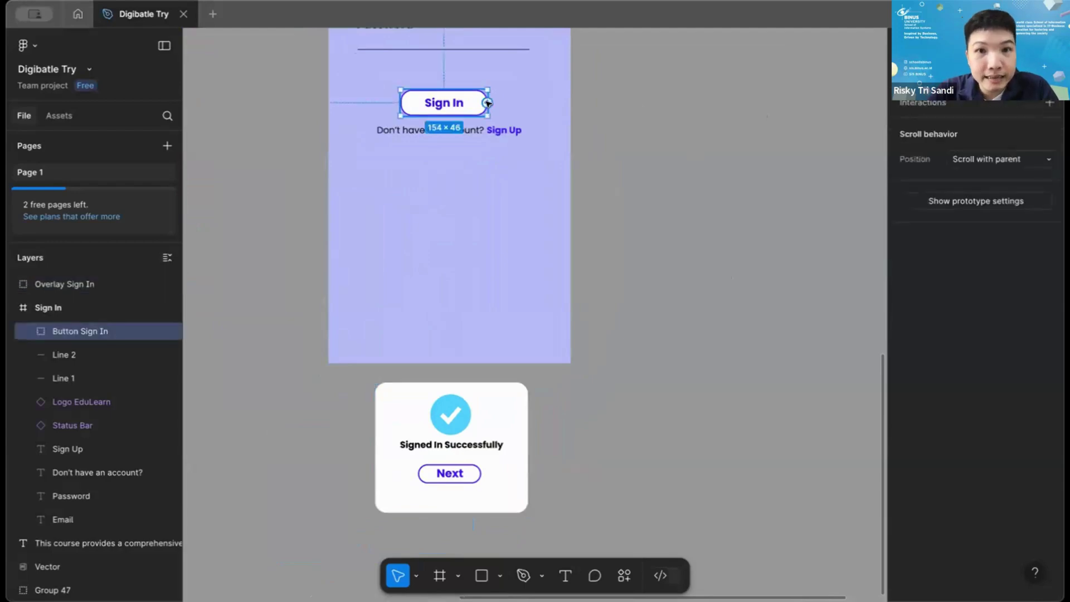
drag(487, 103, 499, 417)
Convert the Overlay Sign In group into a component.
click(499, 417)
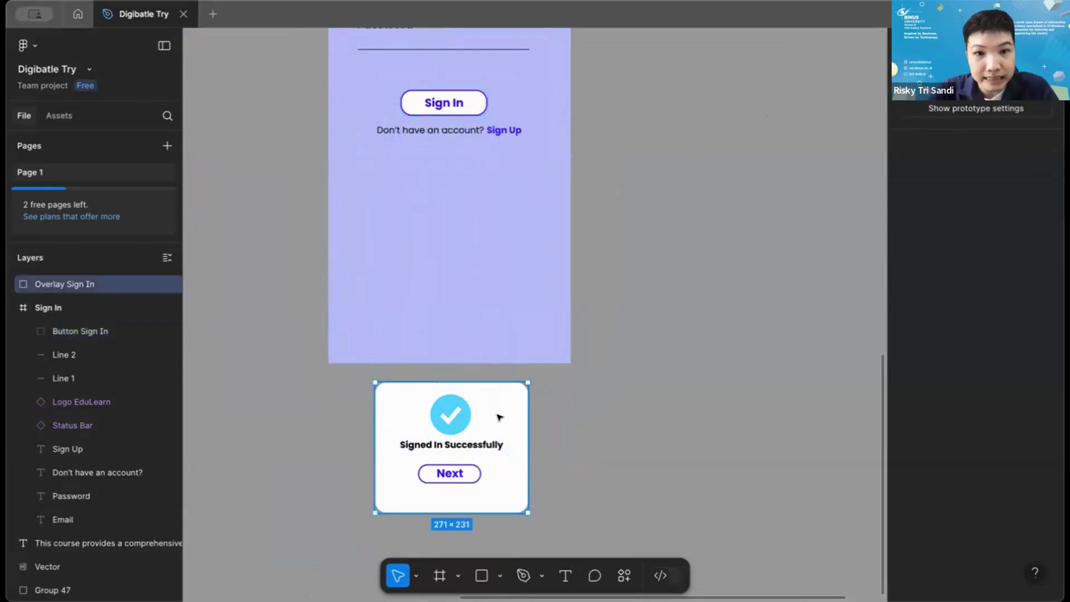
right_click(499, 417)
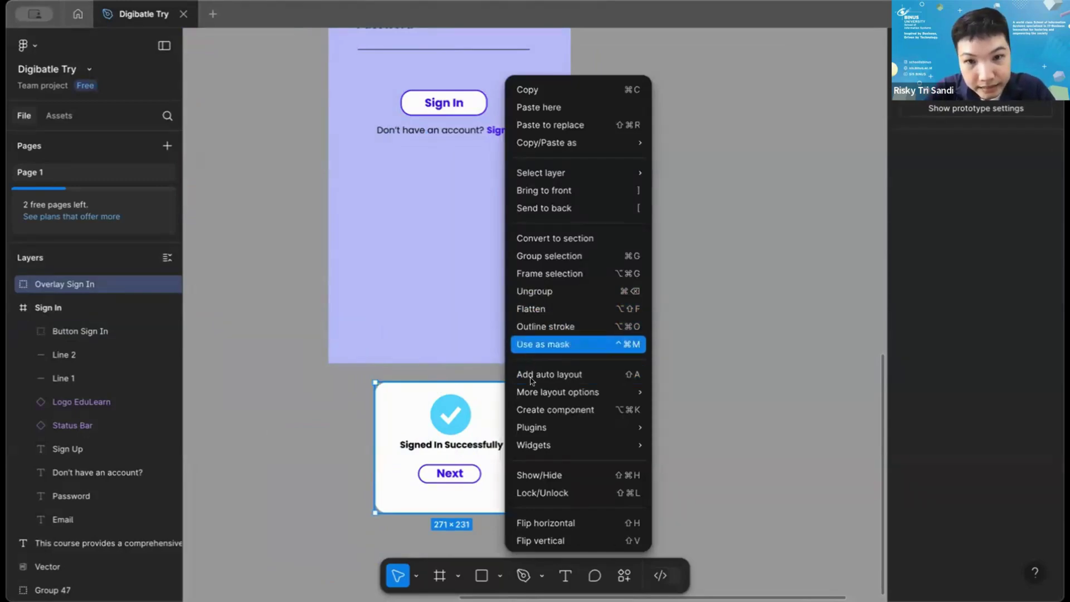
click(538, 408)
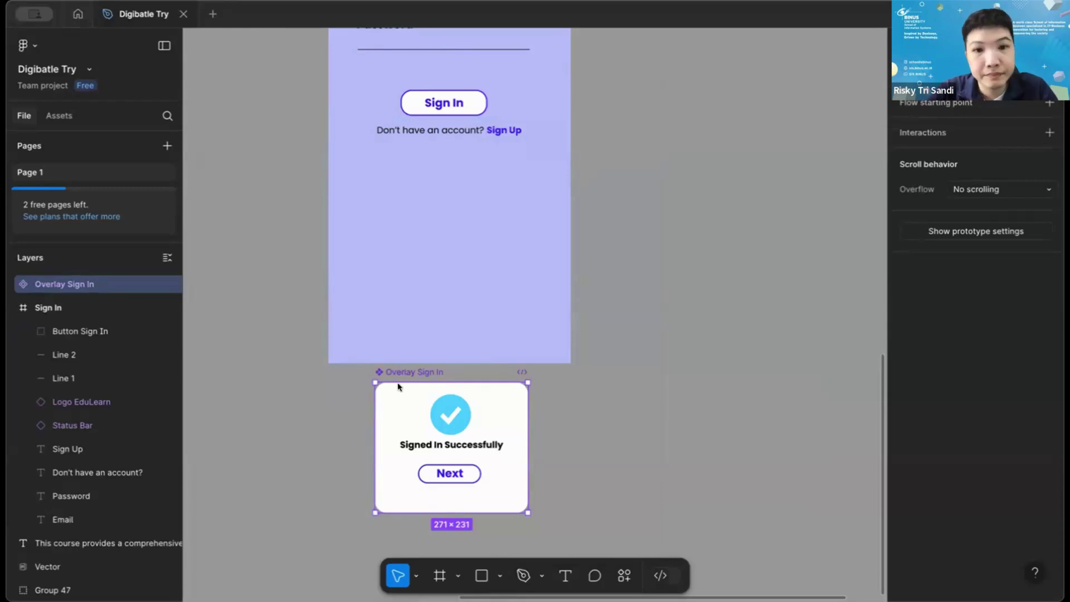
Connect the Button Sign In group to the Overlay Sign In component and review the interaction's trigger options.
click(475, 103)
drag(488, 102, 483, 463)
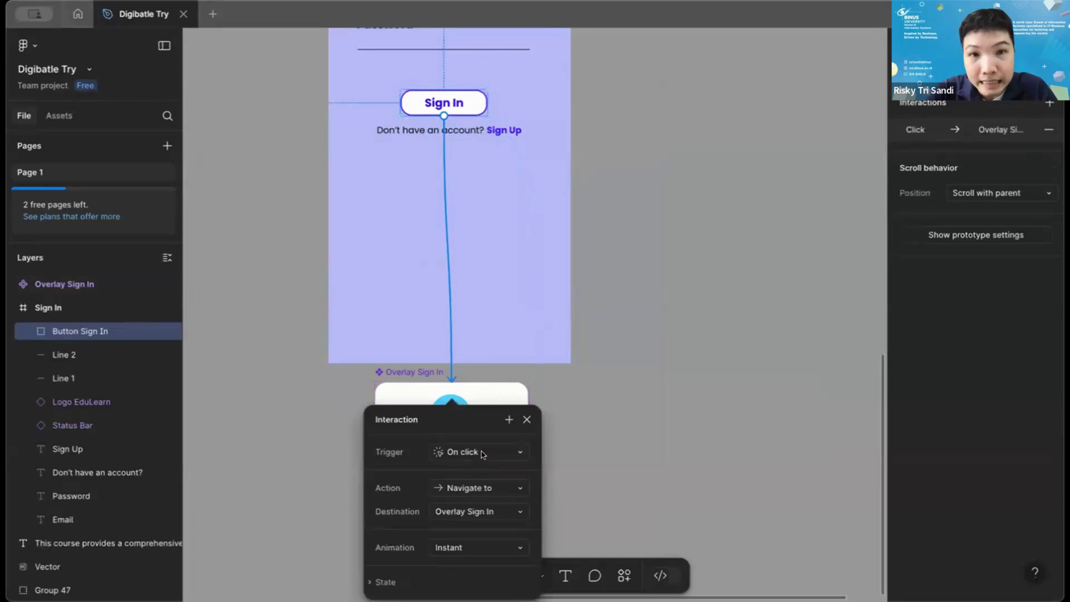
click(482, 453)
scroll(487, 488, down, 2)
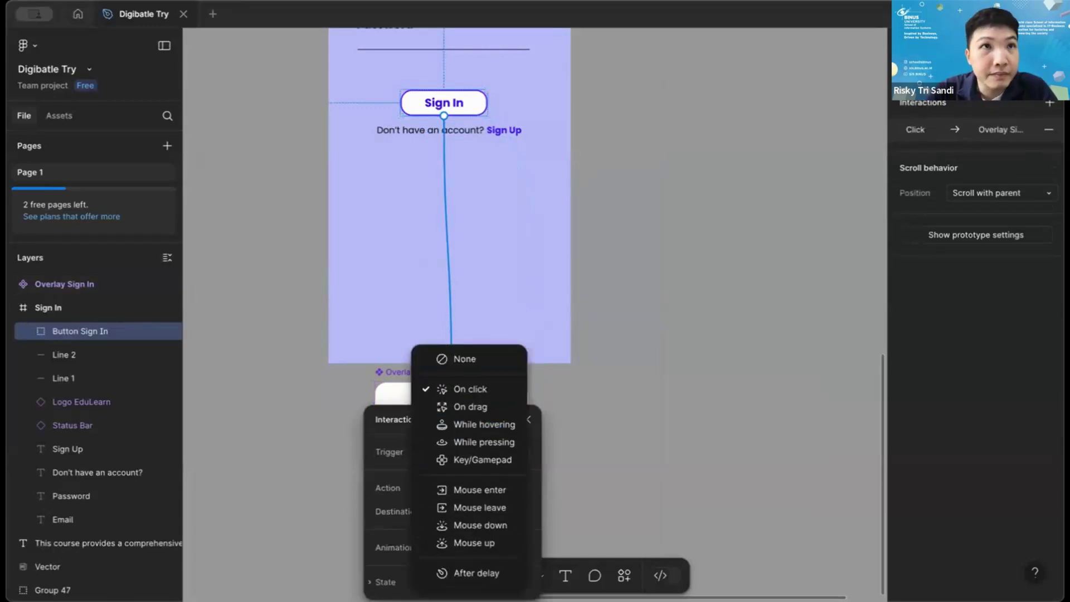
key(Escape)
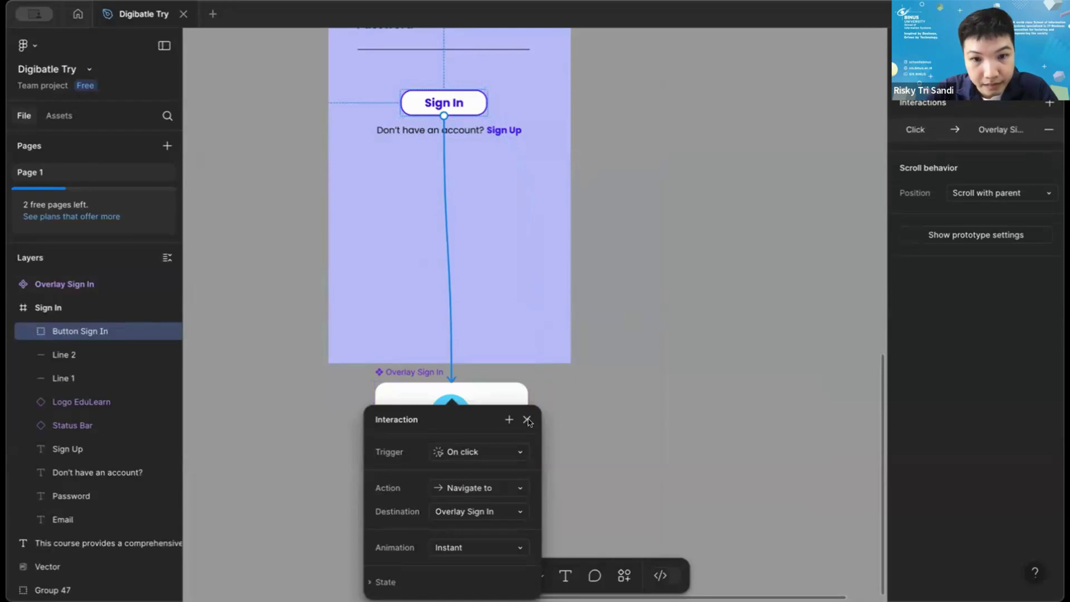
click(493, 455)
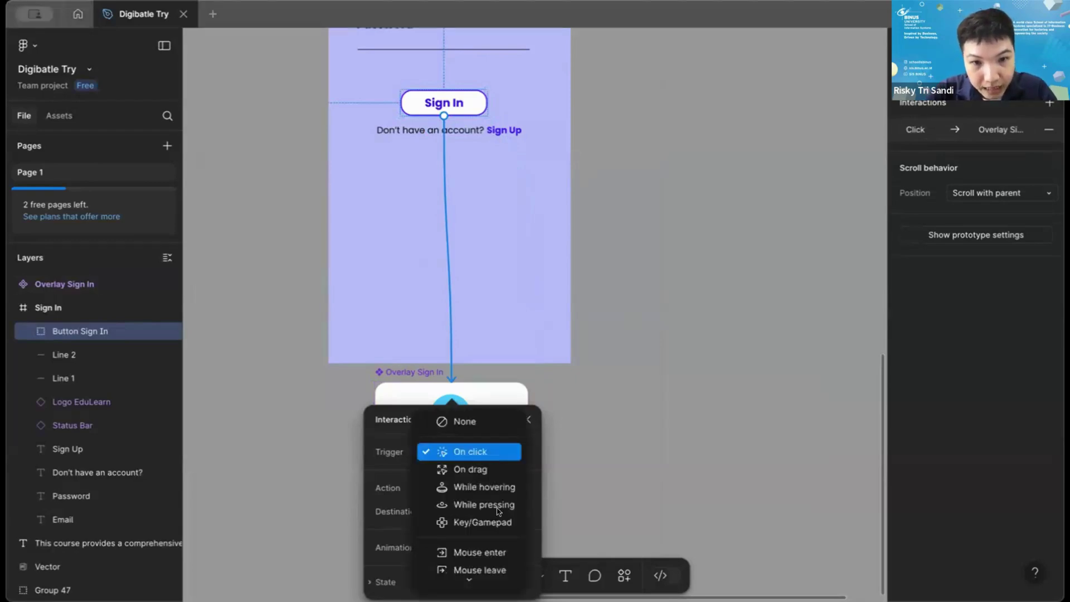
click(634, 462)
click(626, 465)
Undo the prototype connection and the component conversion of the Overlay Sign In card.
click(458, 388)
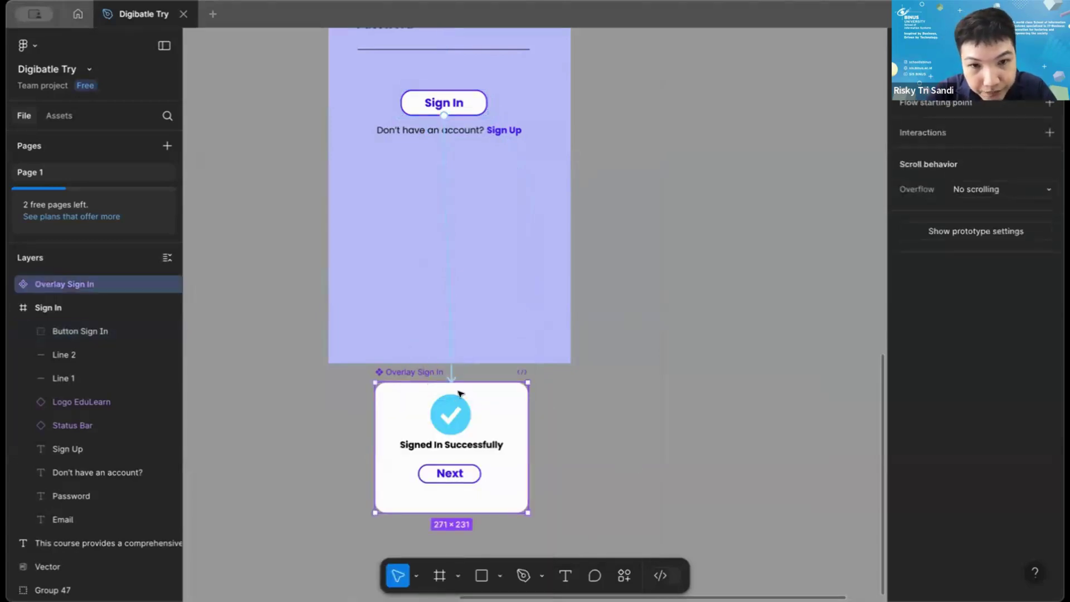
right_click(462, 393)
mouse_move(493, 383)
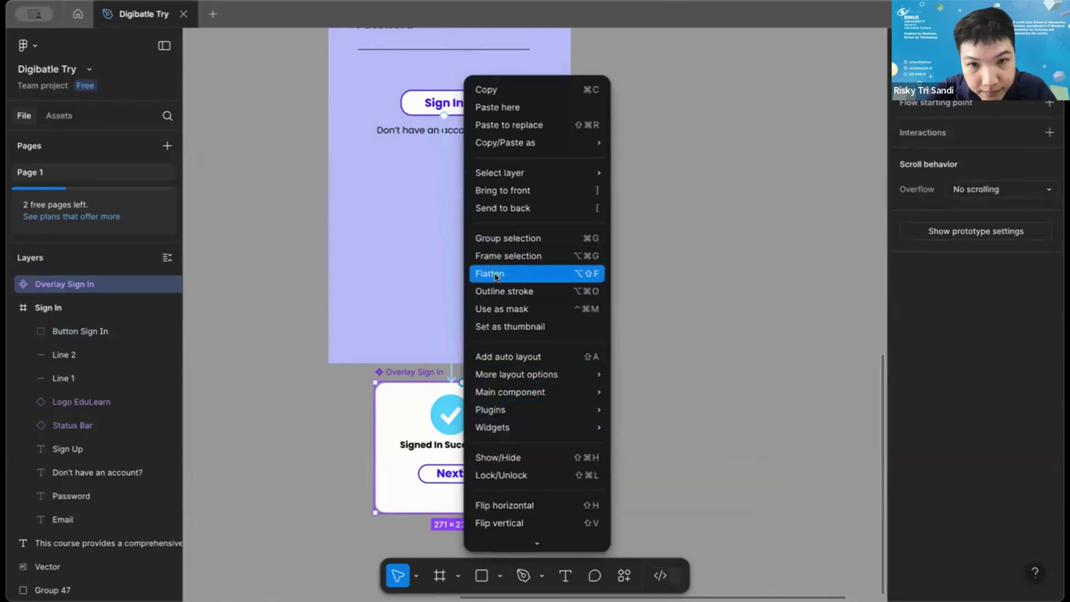
mouse_move(580, 375)
click(683, 303)
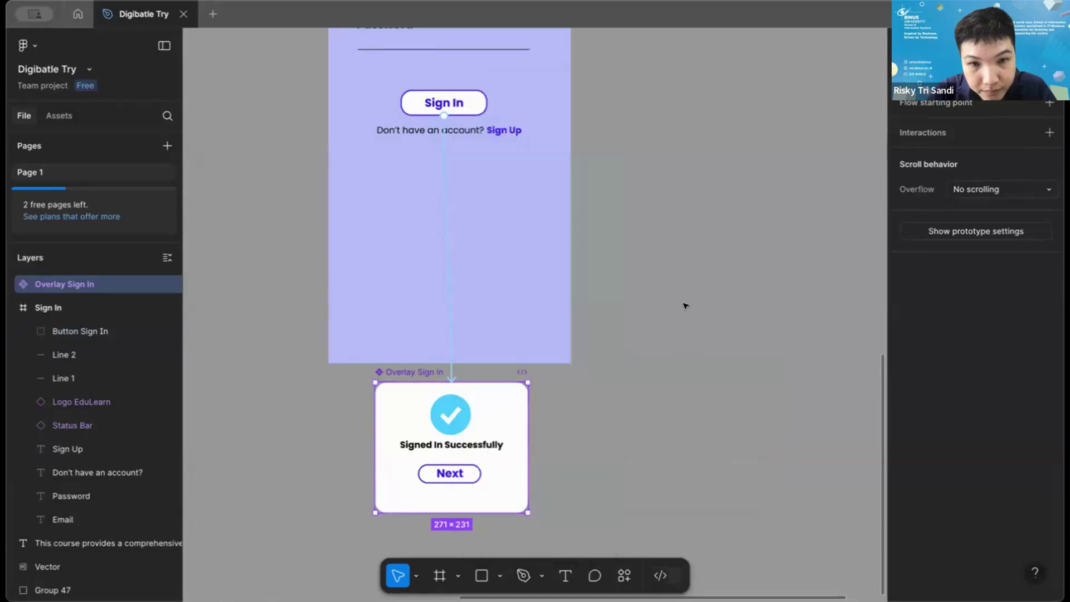
click(684, 303)
key(Tab)
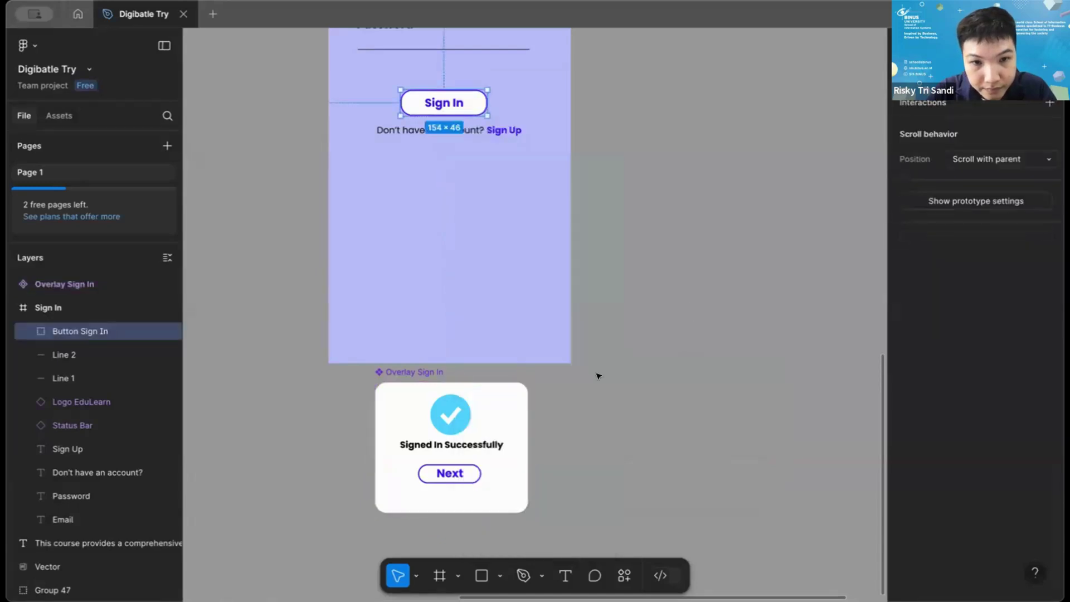
Wrap the Overlay Sign In group in a frame.
click(526, 405)
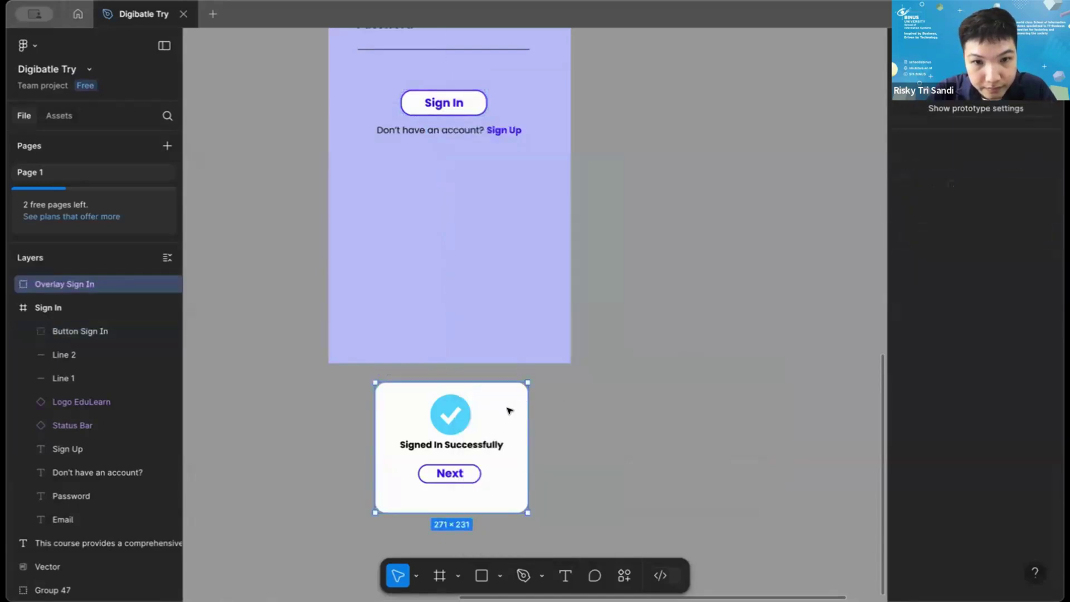
right_click(509, 411)
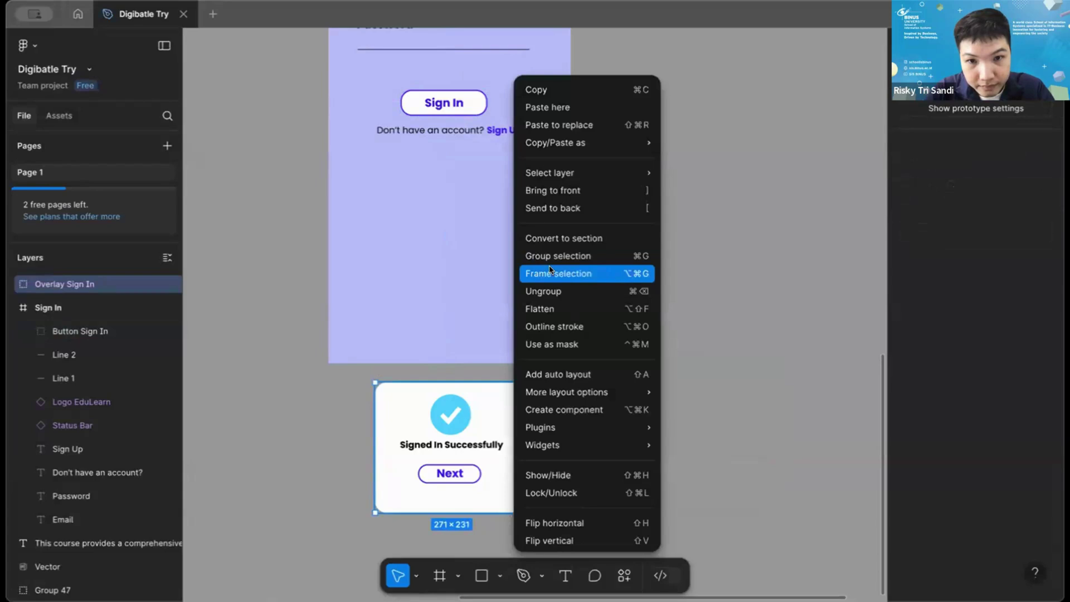
click(549, 272)
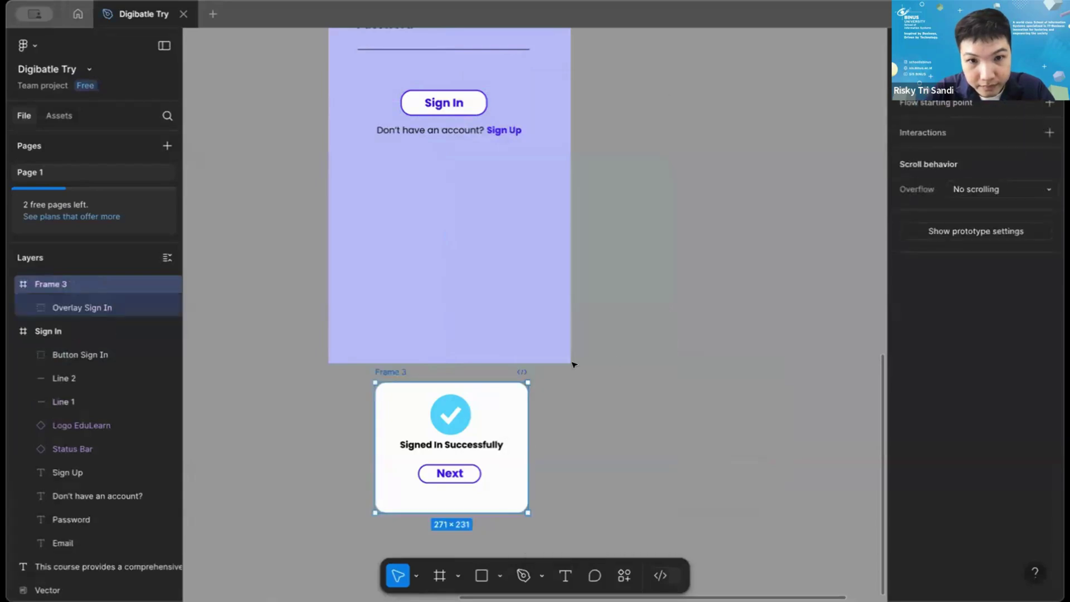
Connect the Button Sign In group to the frame around the pop-up card, keeping the On click trigger and Navigate to action.
click(457, 102)
drag(443, 115, 460, 443)
click(483, 450)
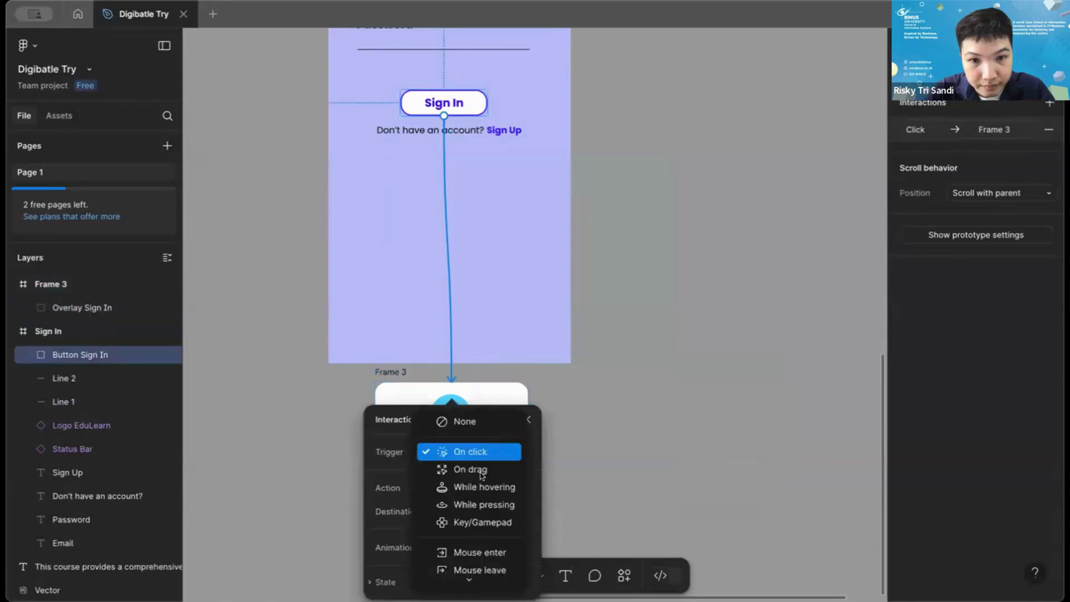
click(610, 432)
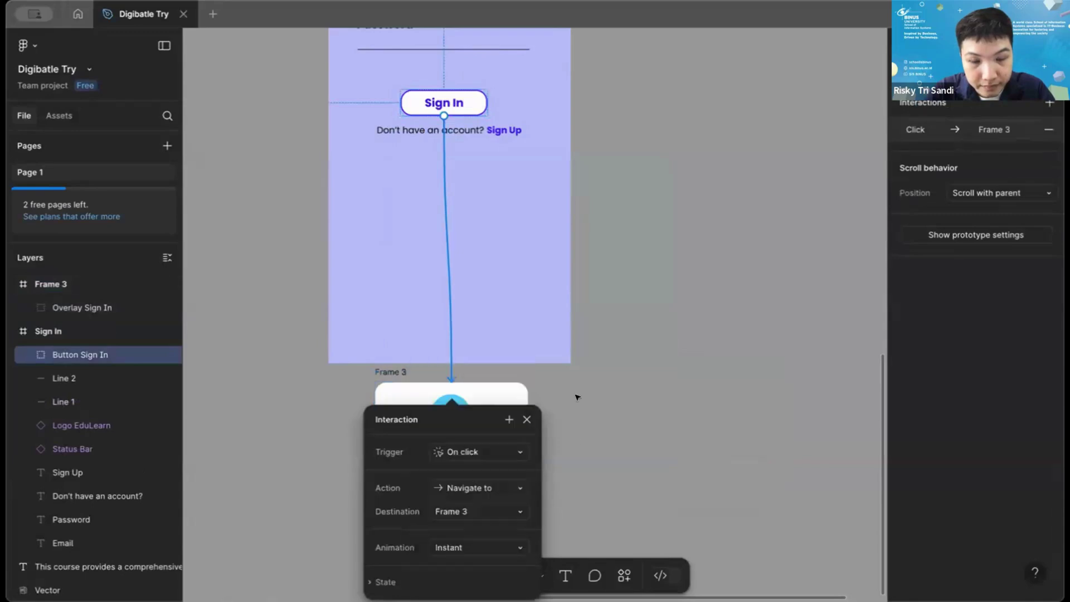
click(576, 396)
Wrap the Button Sign In group in its own frame inside the Sign In screen.
click(466, 104)
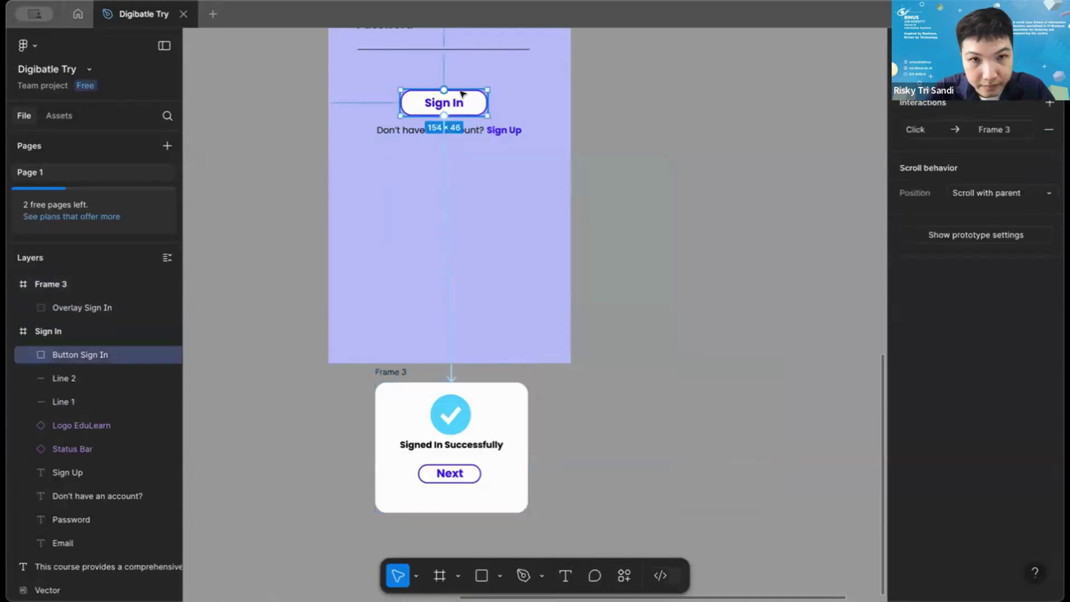
shift+click(466, 107)
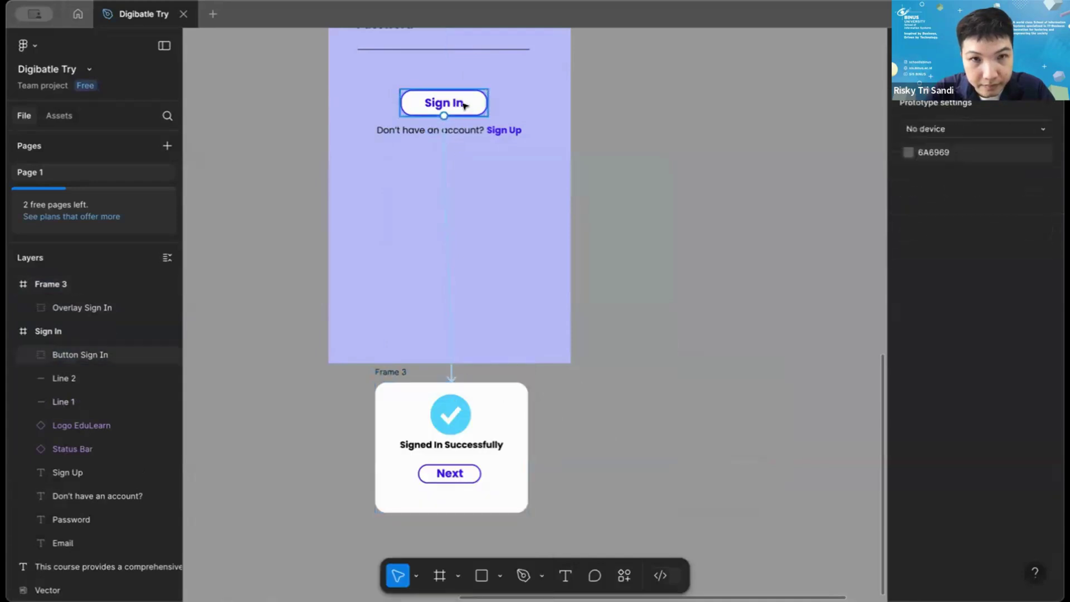
click(464, 106)
right_click(463, 106)
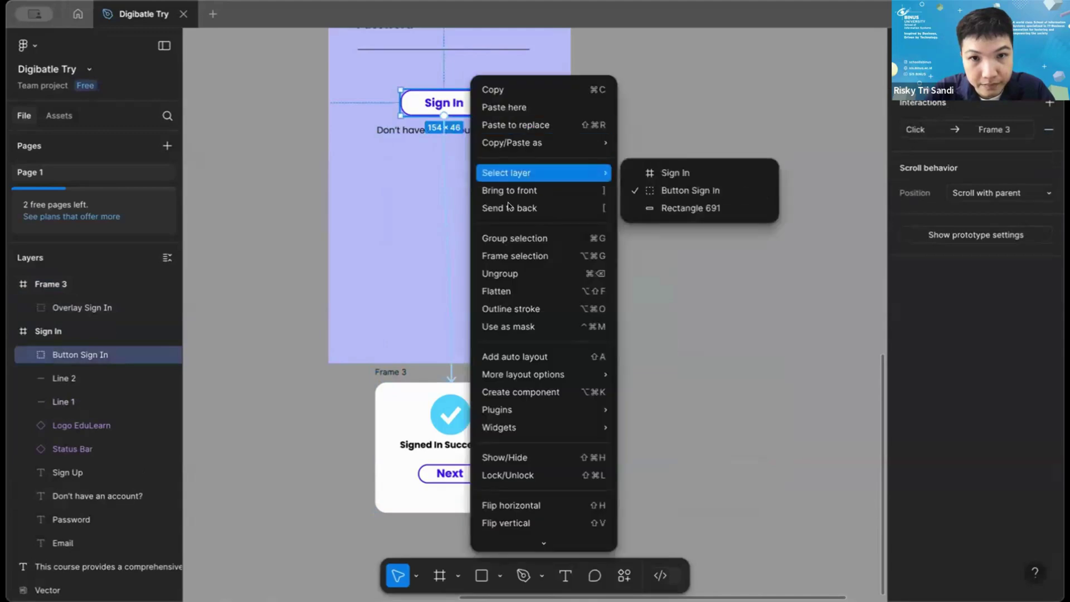
key(Return)
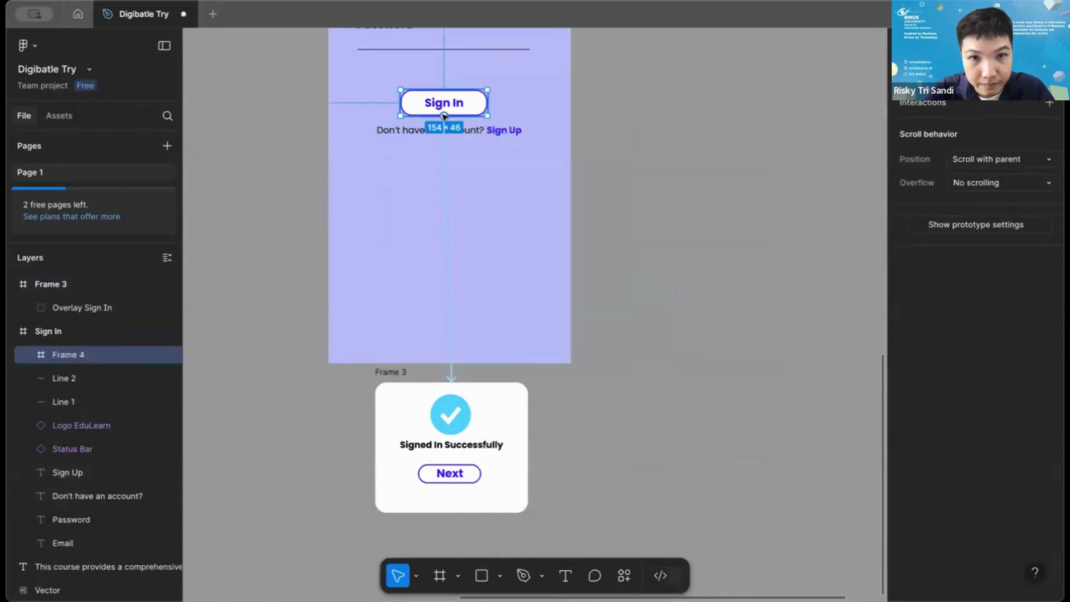
Remake the prototype link from the Sign In button to Frame 3 with an On click trigger.
click(445, 187)
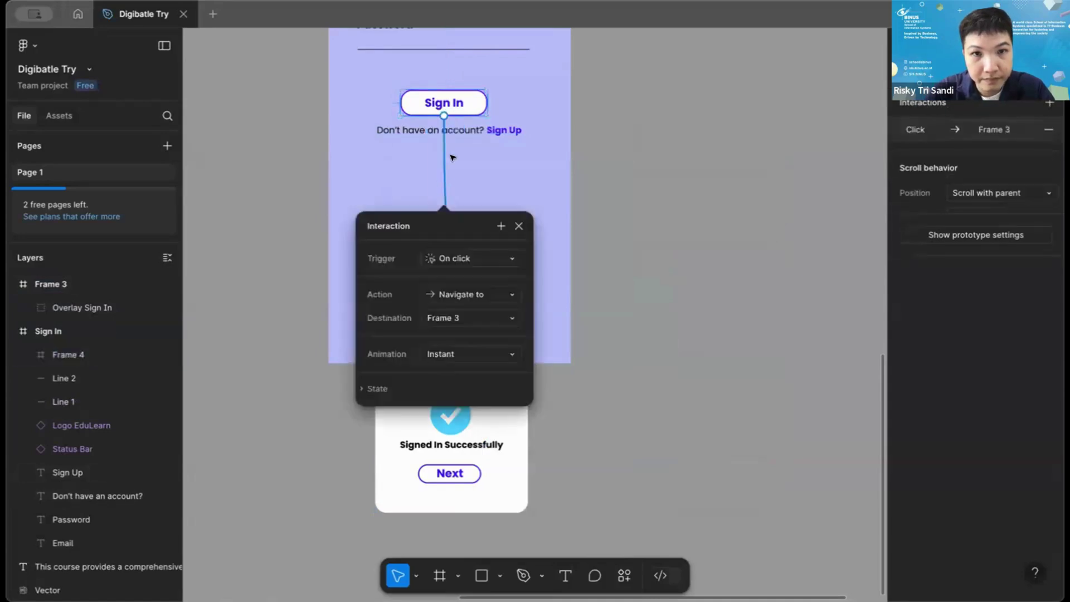
key(Delete)
drag(487, 102, 471, 450)
click(481, 447)
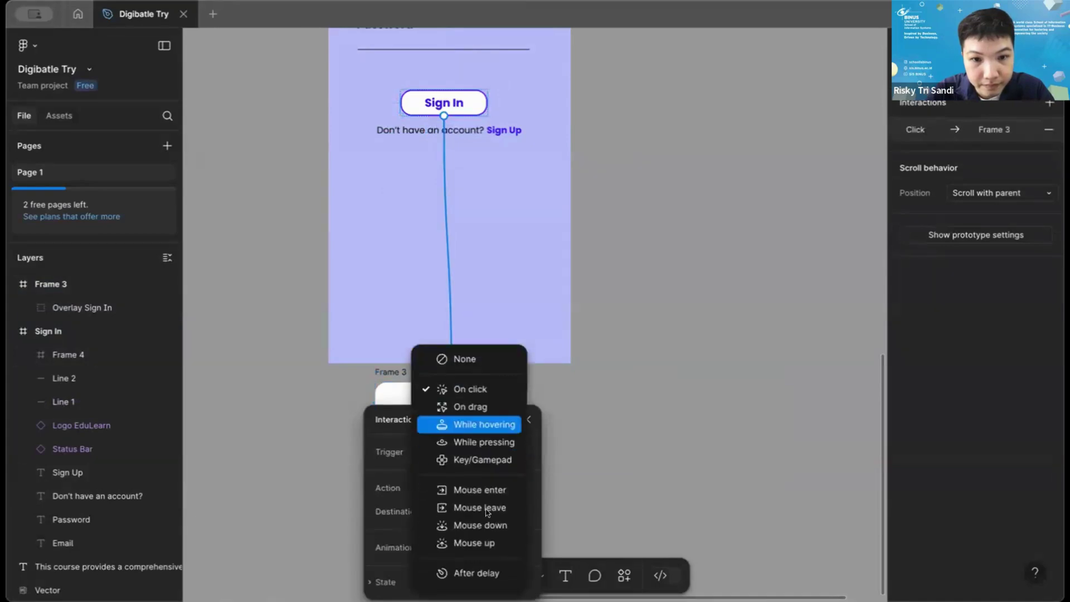
click(470, 389)
Change the Sign In button's click action to Open overlay, using Frame 3 as the overlay.
click(471, 488)
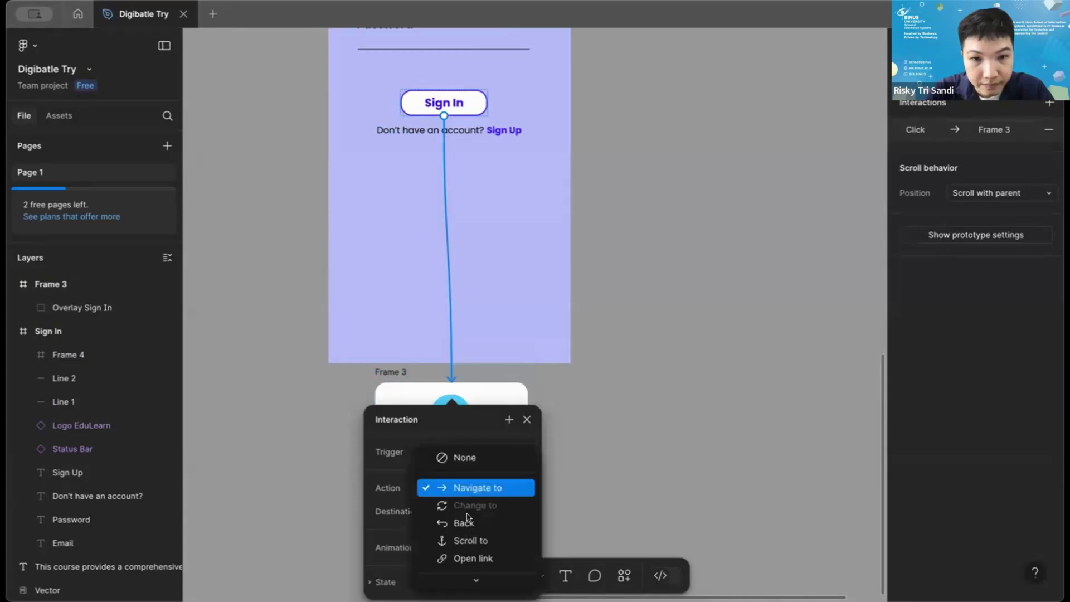
scroll(468, 502, down, 3)
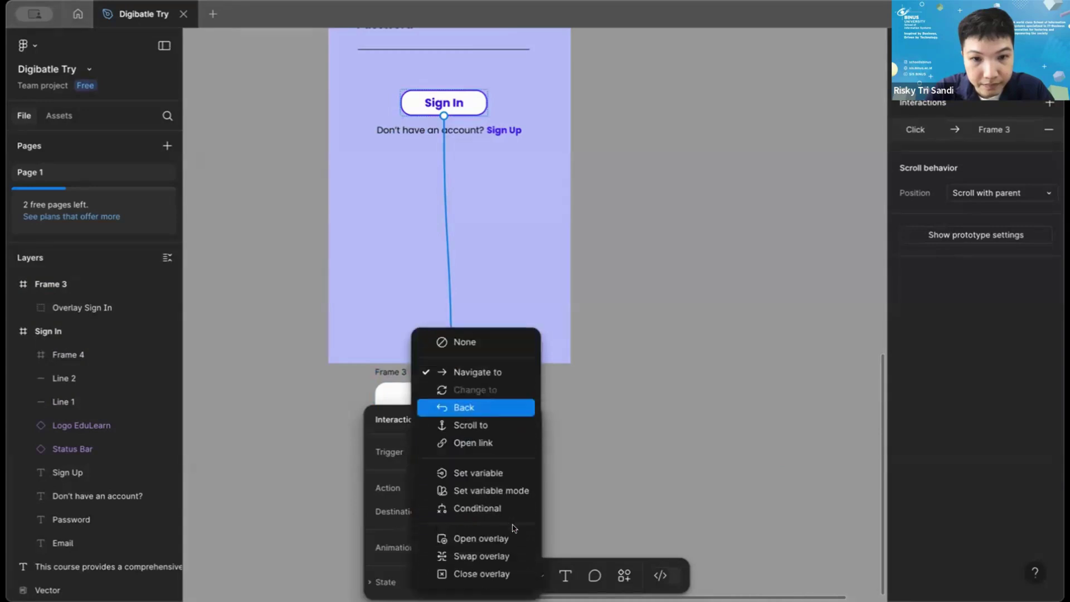
click(485, 539)
scroll(482, 469, down, 3)
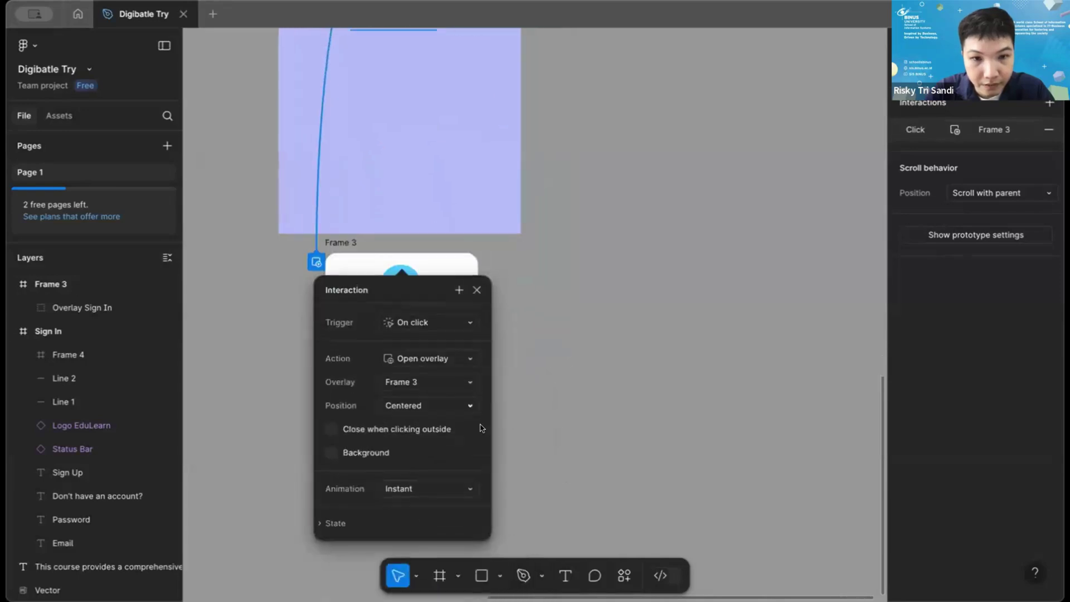
scroll(530, 452, up, 3)
scroll(529, 451, left, 1)
click(680, 410)
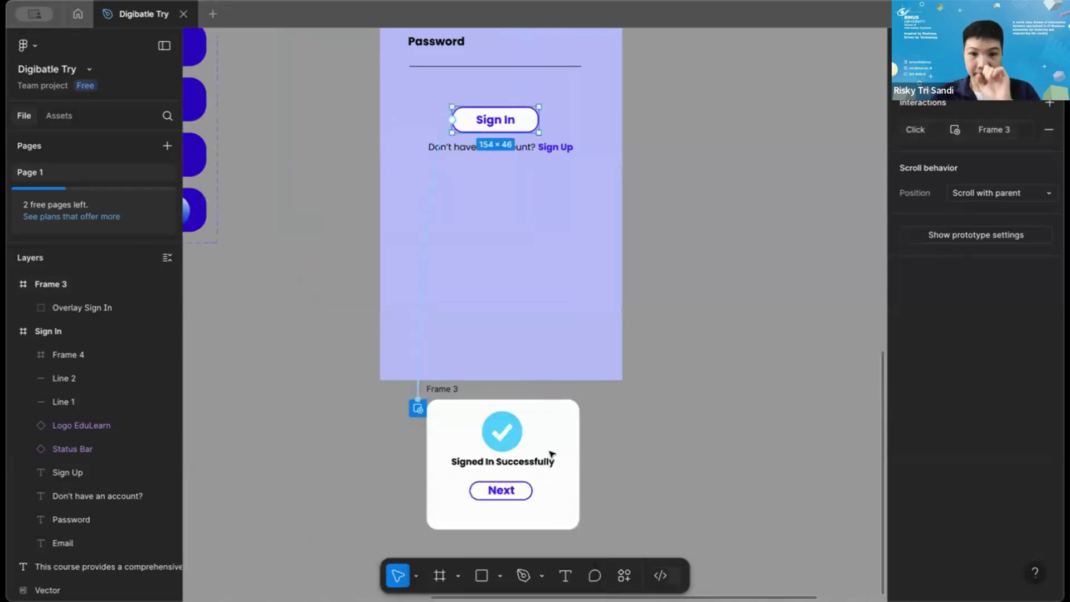
click(551, 453)
click(688, 432)
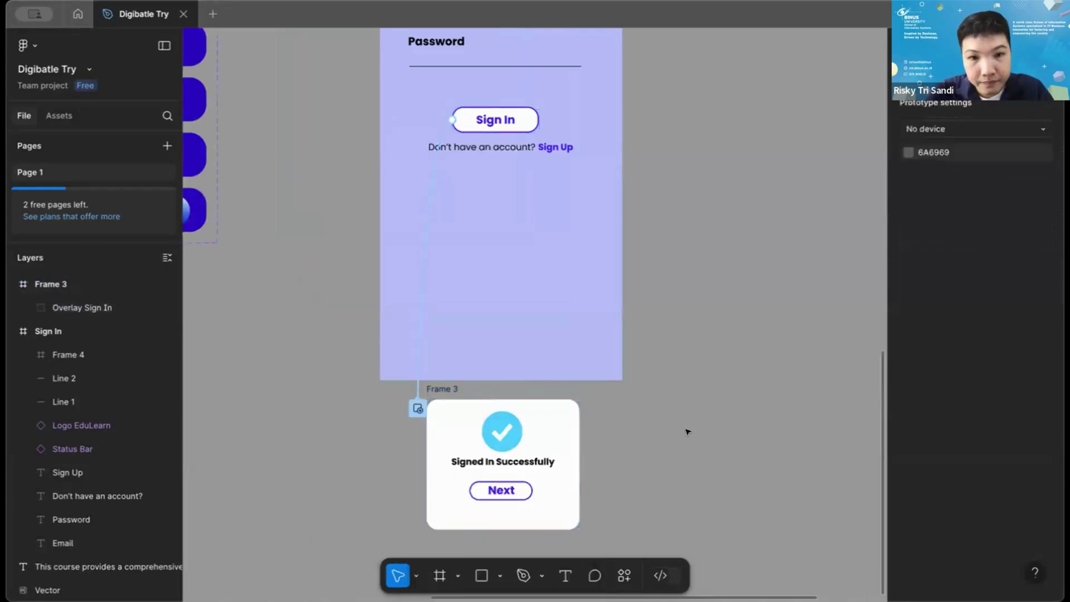
Undo the overlay interaction and the frame wrapped around the Sign In button.
key(ctrl+z)
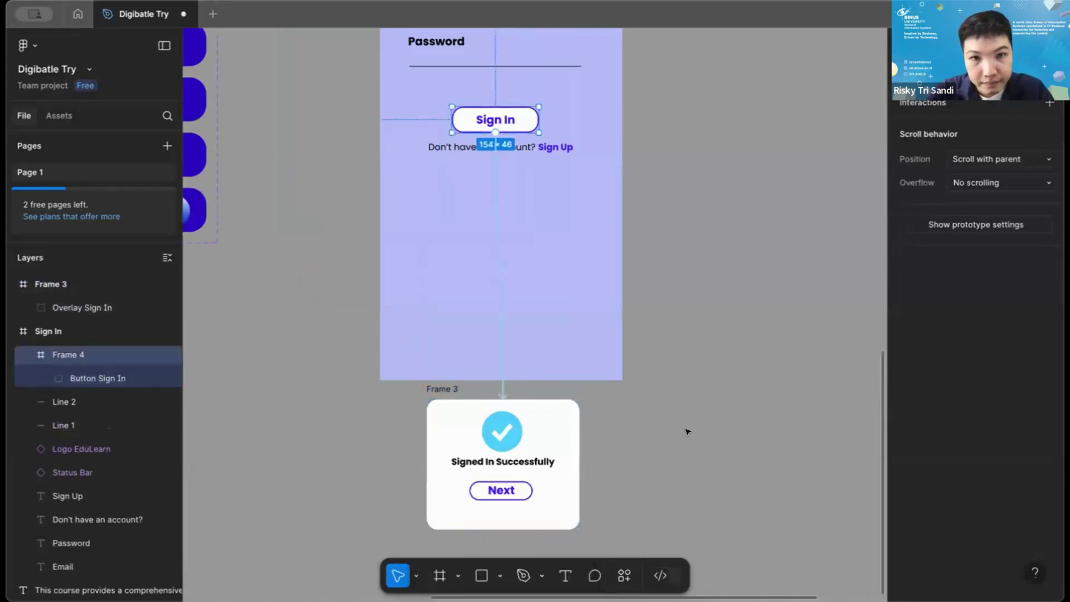
key(ctrl+z)
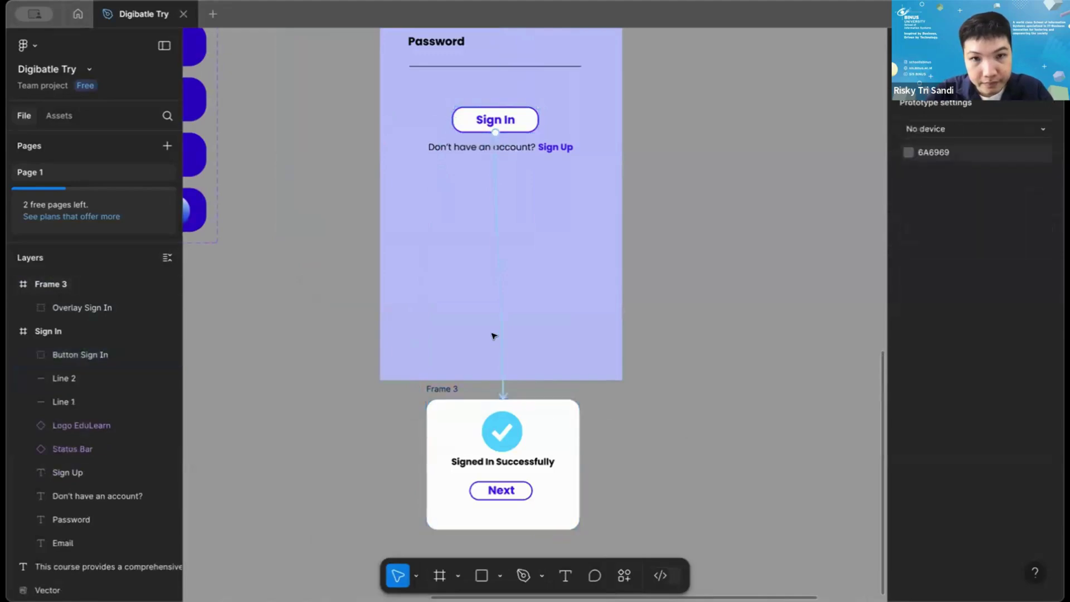
click(503, 339)
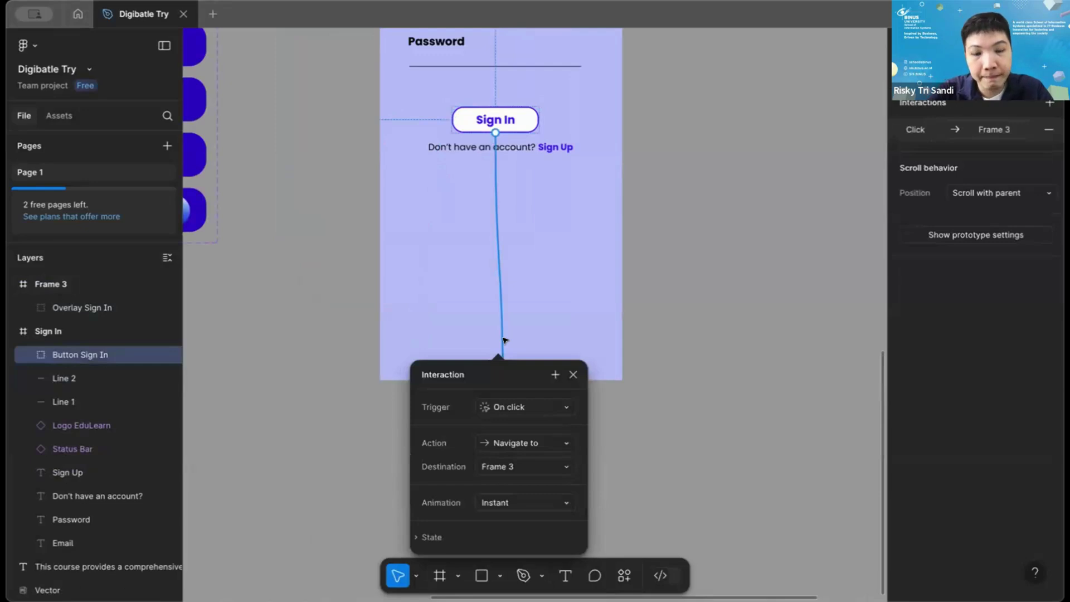
click(504, 357)
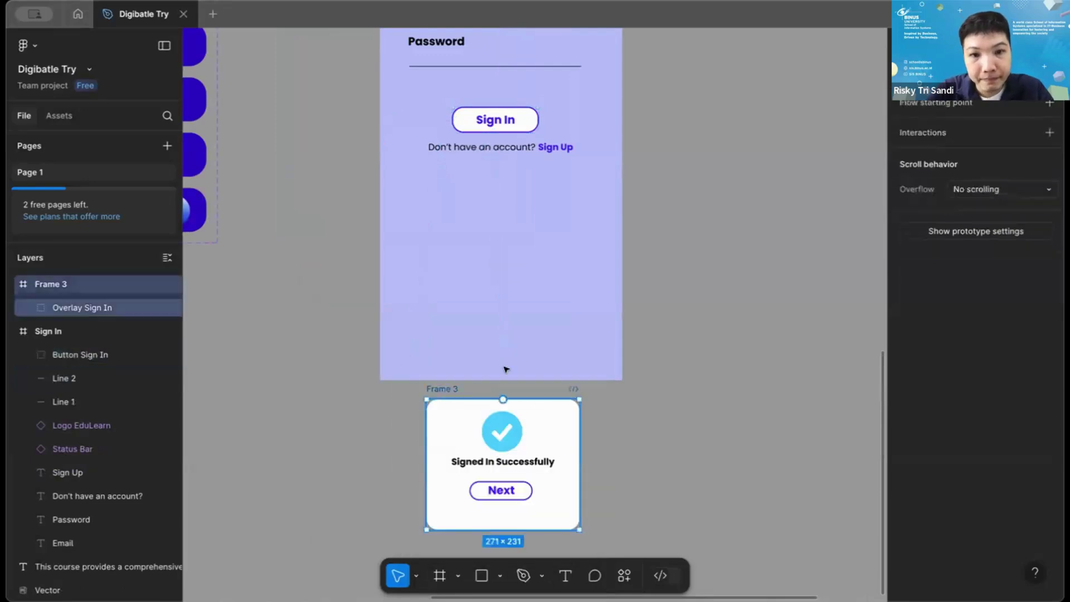
Undo the frame around the Signed In Successfully card and turn the card into a component.
key(ctrl+z)
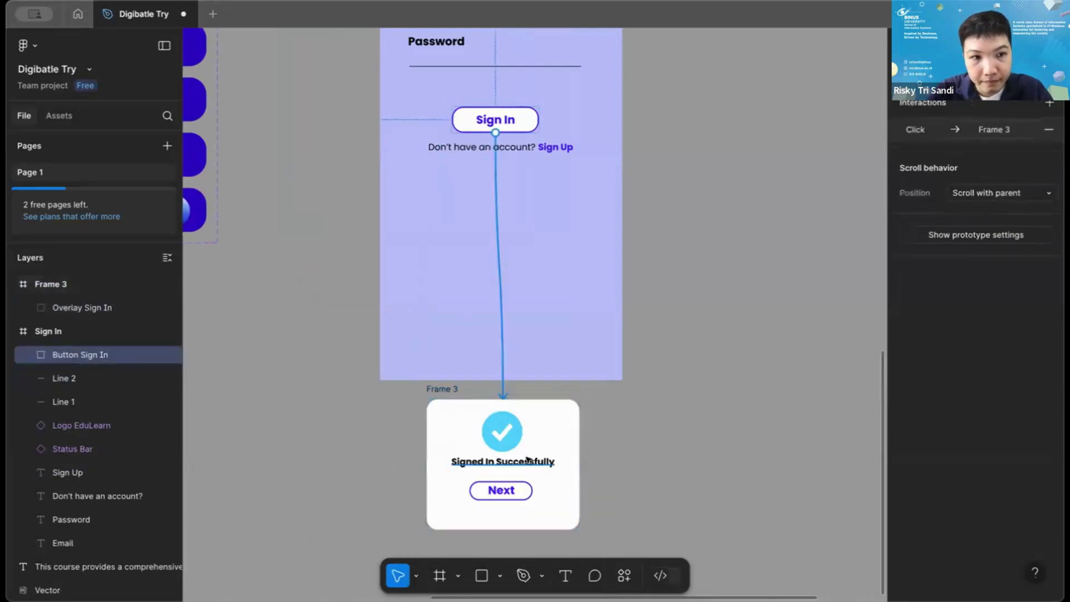
key(ctrl+shift+z)
key(ctrl+z)
key(ctrl+shift+z)
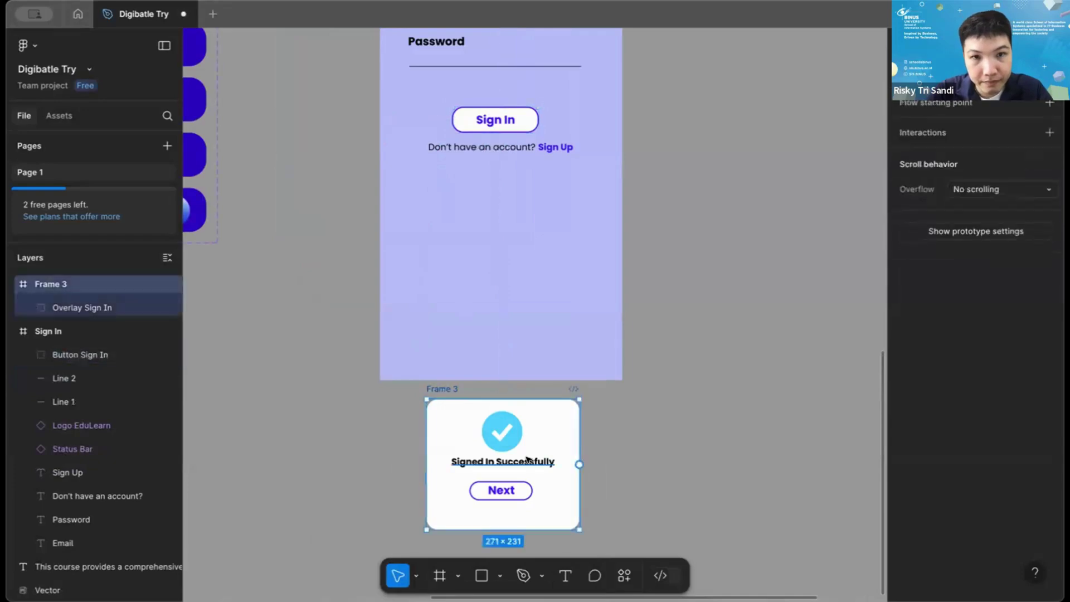
key(ctrl+z)
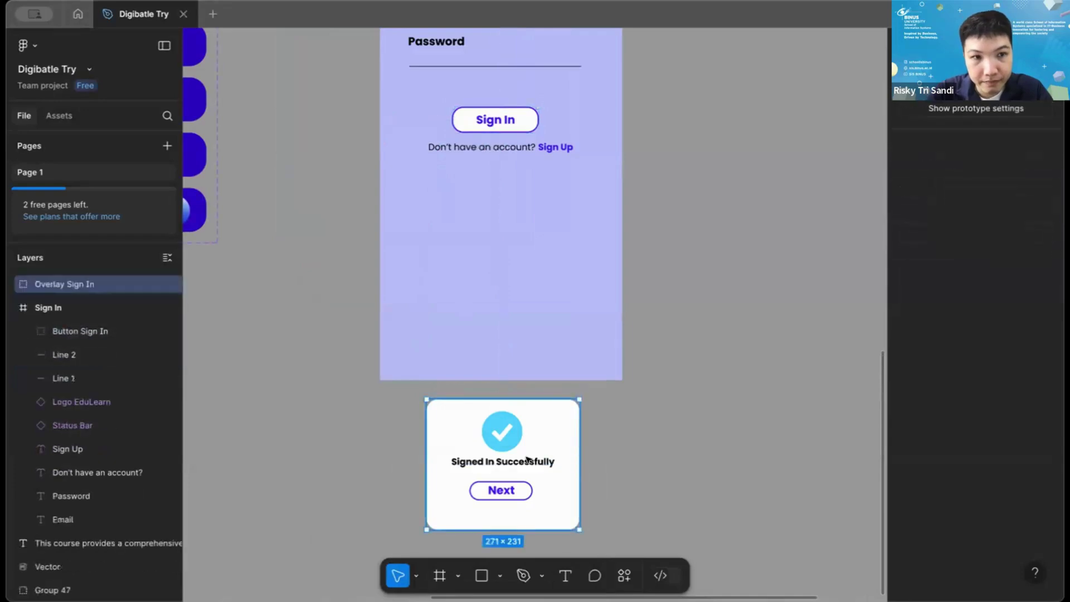
right_click(541, 431)
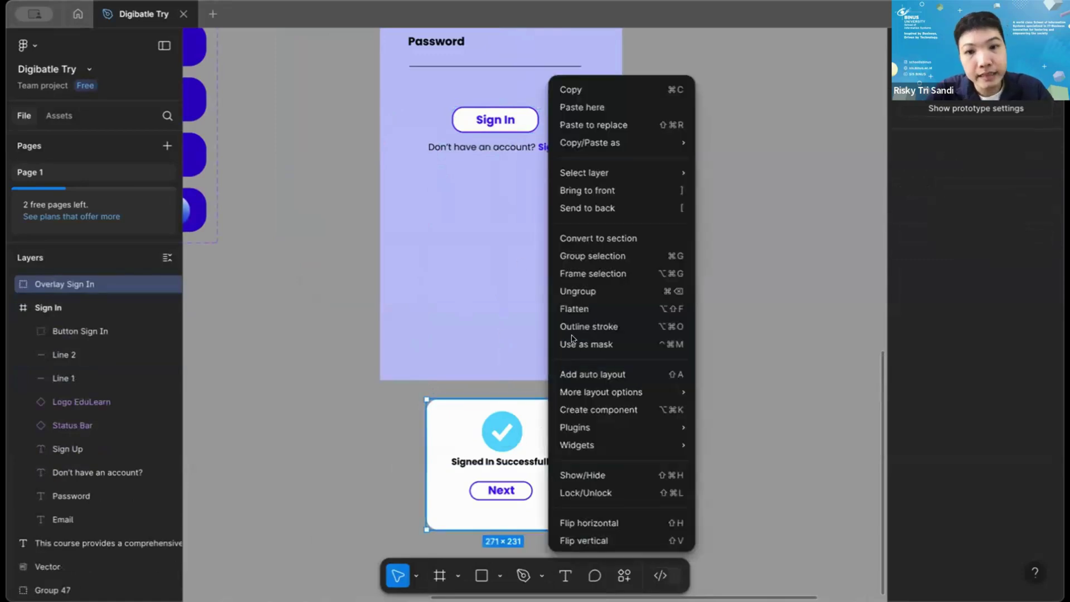
click(575, 409)
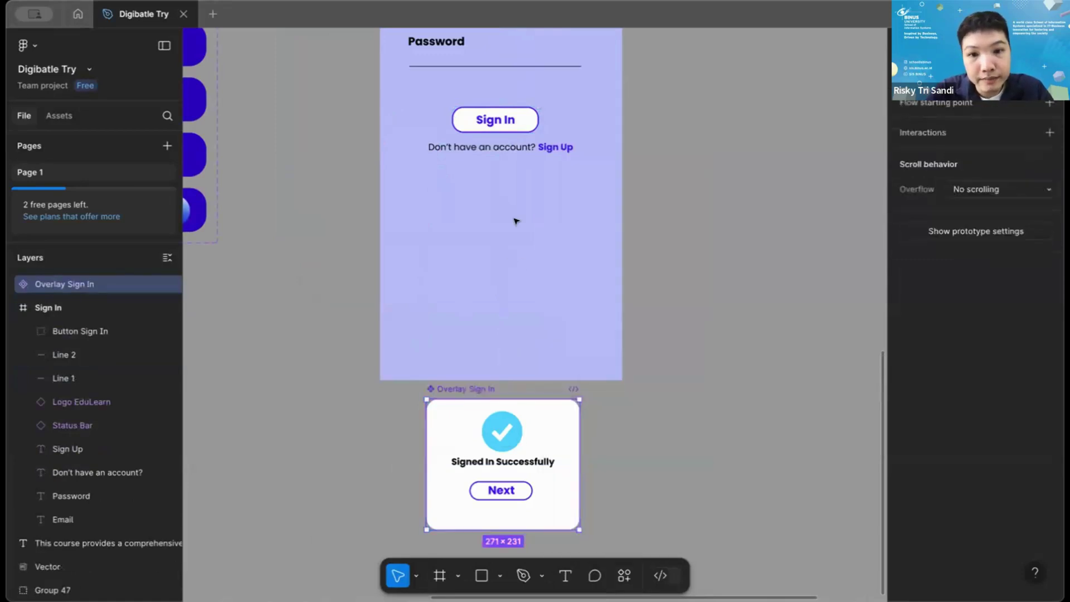
Link the Sign In button to the Overlay Sign In component with an On click trigger.
click(518, 116)
drag(539, 118, 487, 443)
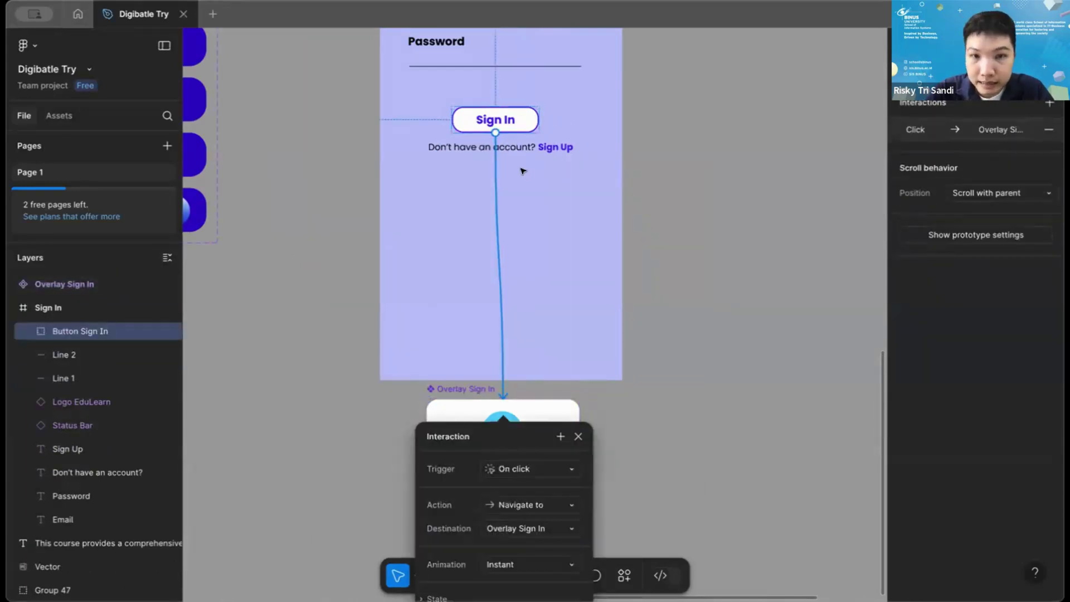
click(518, 467)
click(518, 468)
click(504, 468)
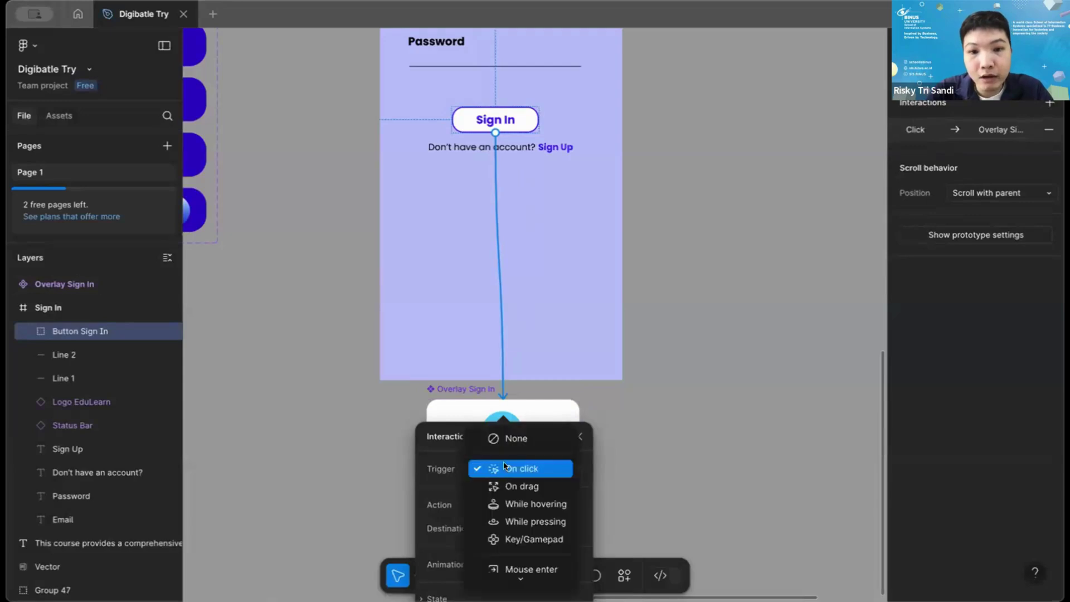
click(504, 468)
scroll(529, 524, down, 3)
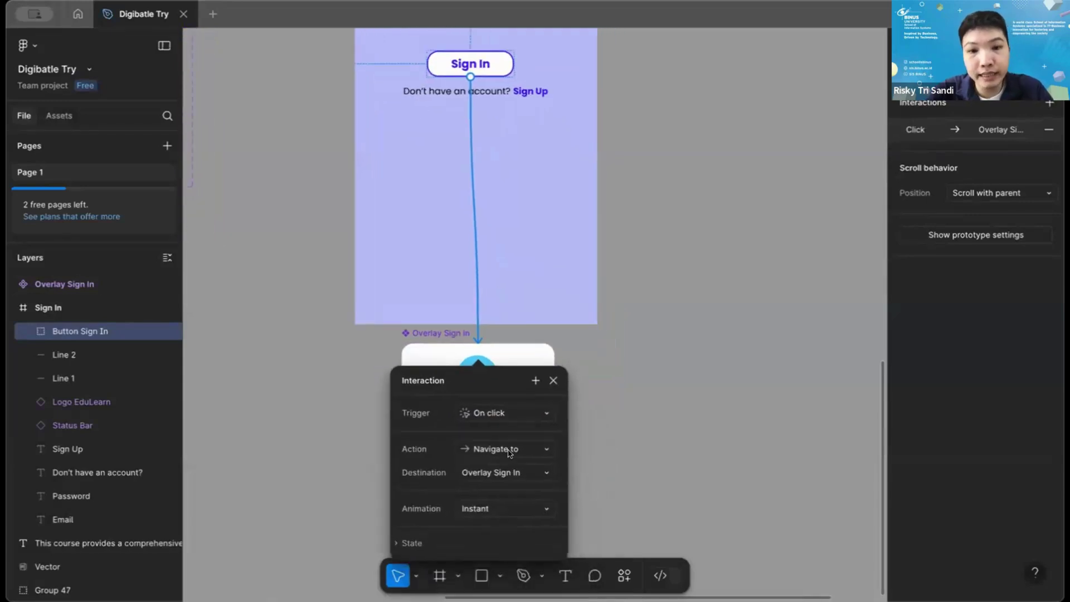
Set the interaction's action to Open overlay with the overlay position Centered.
click(508, 450)
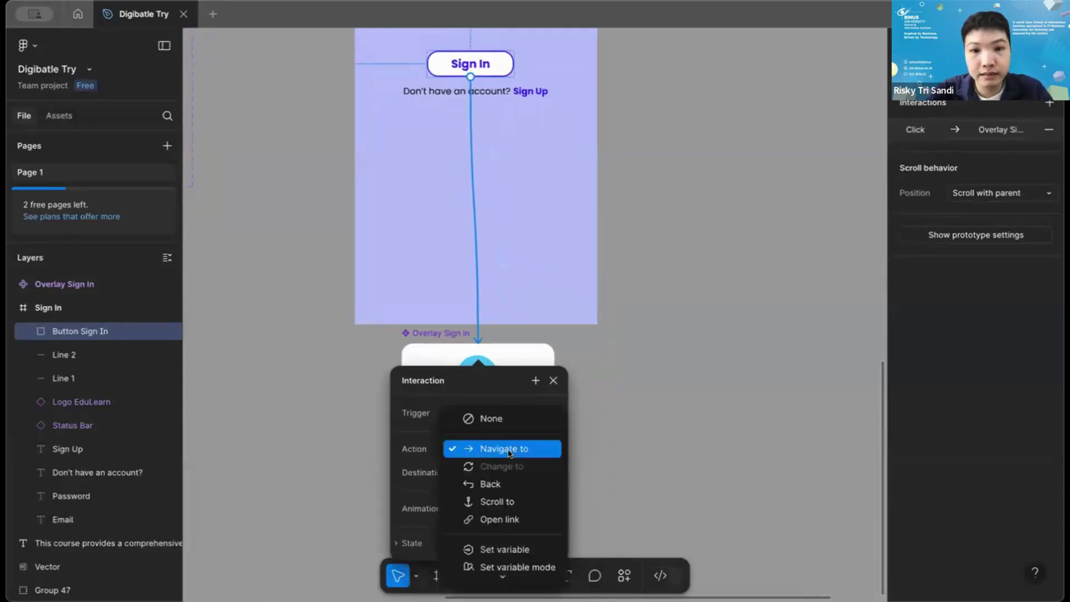
scroll(500, 533, down, 1)
click(503, 536)
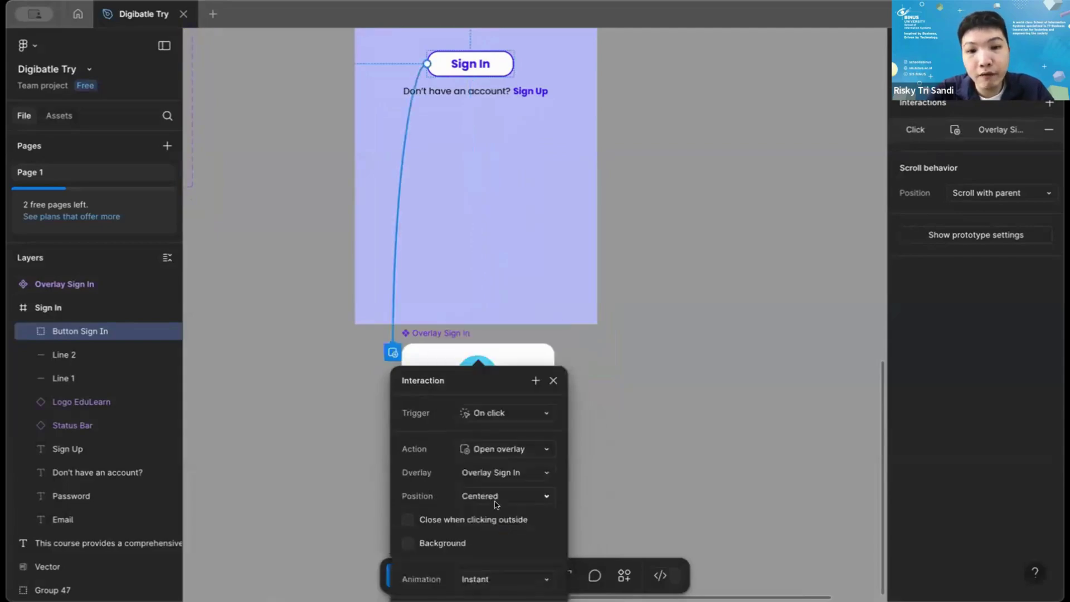
scroll(482, 446, down, 3)
scroll(477, 441, up, 2)
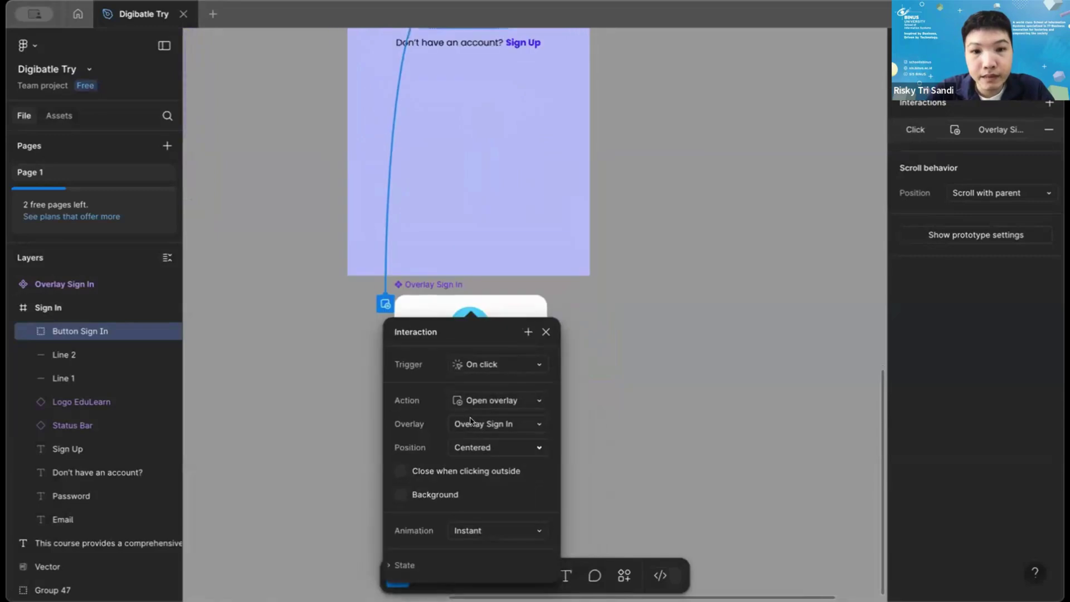
click(494, 446)
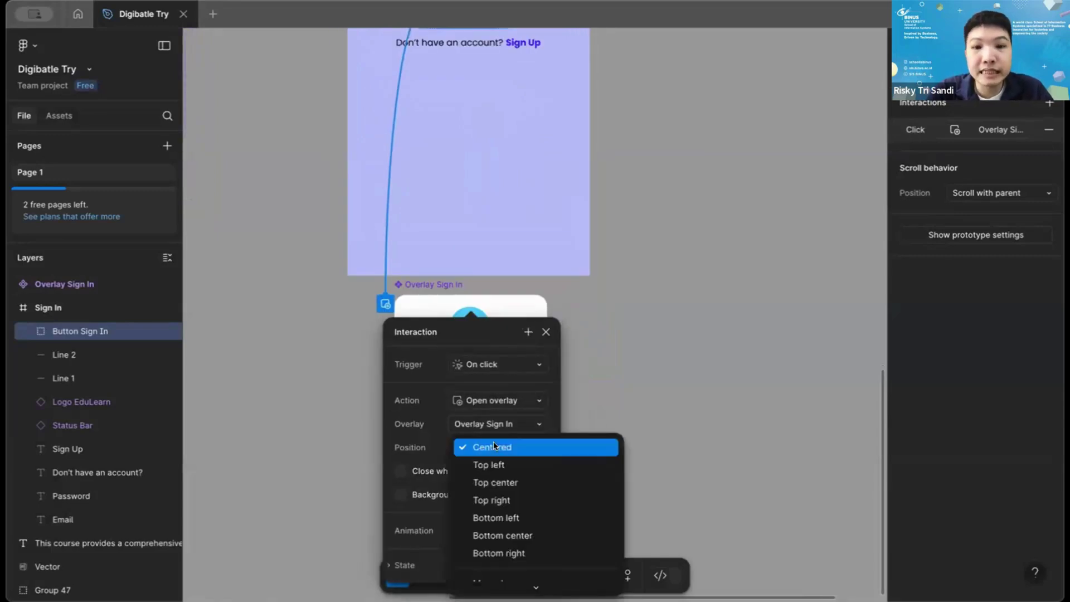
click(494, 447)
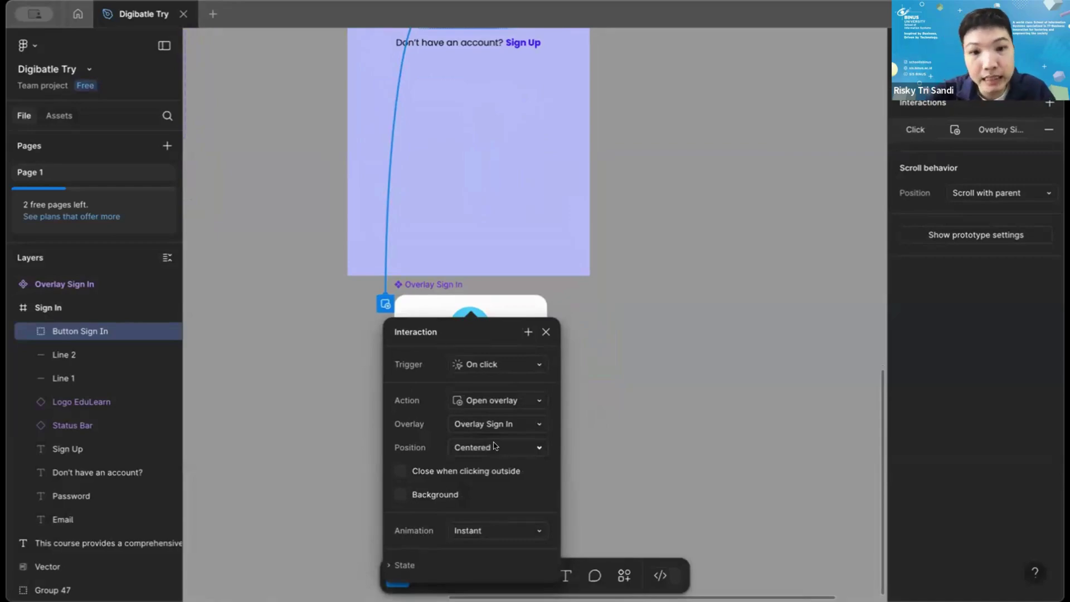
Enable closing the overlay when clicking outside and add a 000000 background behind it at 30% opacity.
scroll(495, 446, down, 2)
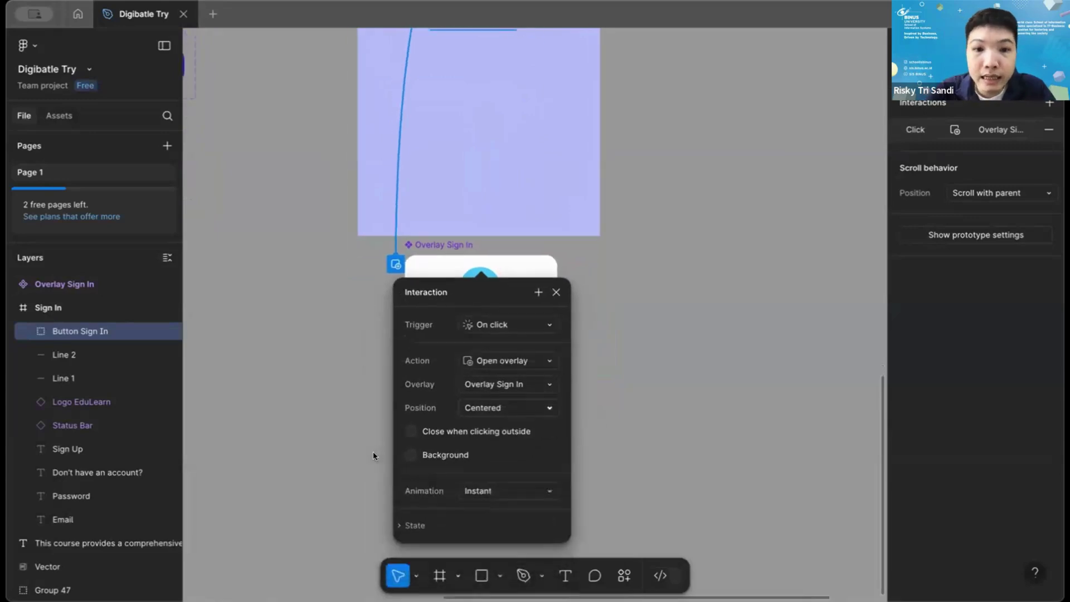
click(411, 432)
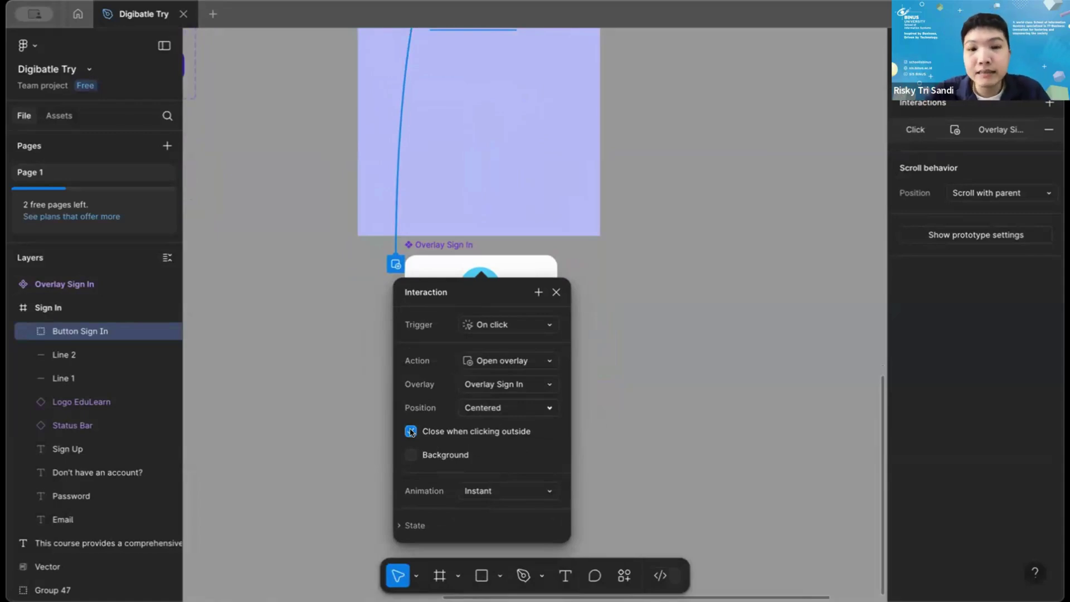
click(411, 455)
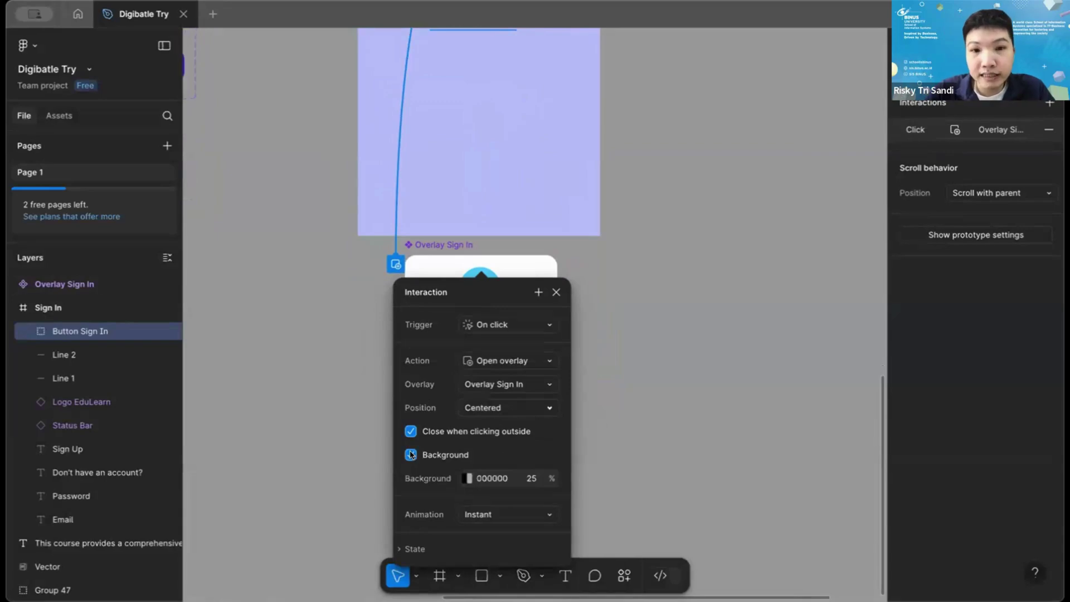
click(467, 479)
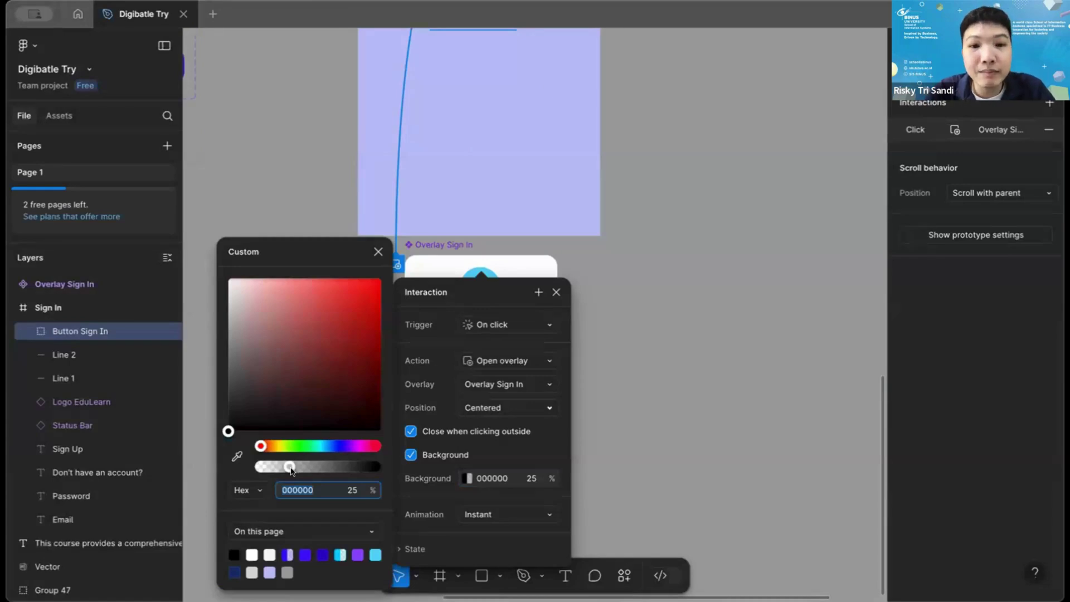
drag(286, 466, 409, 480)
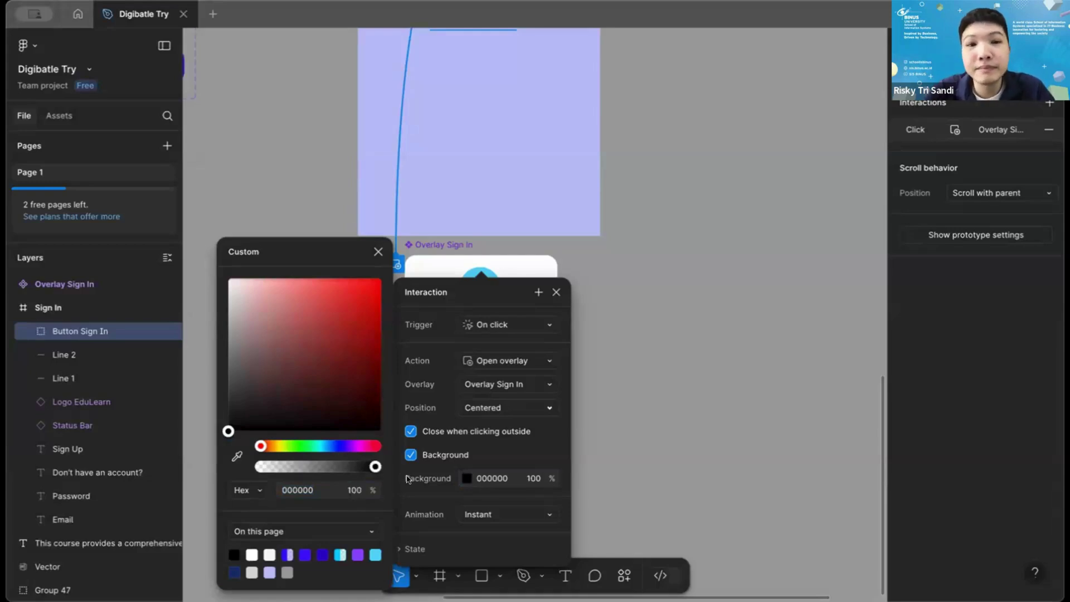
drag(353, 470, 295, 470)
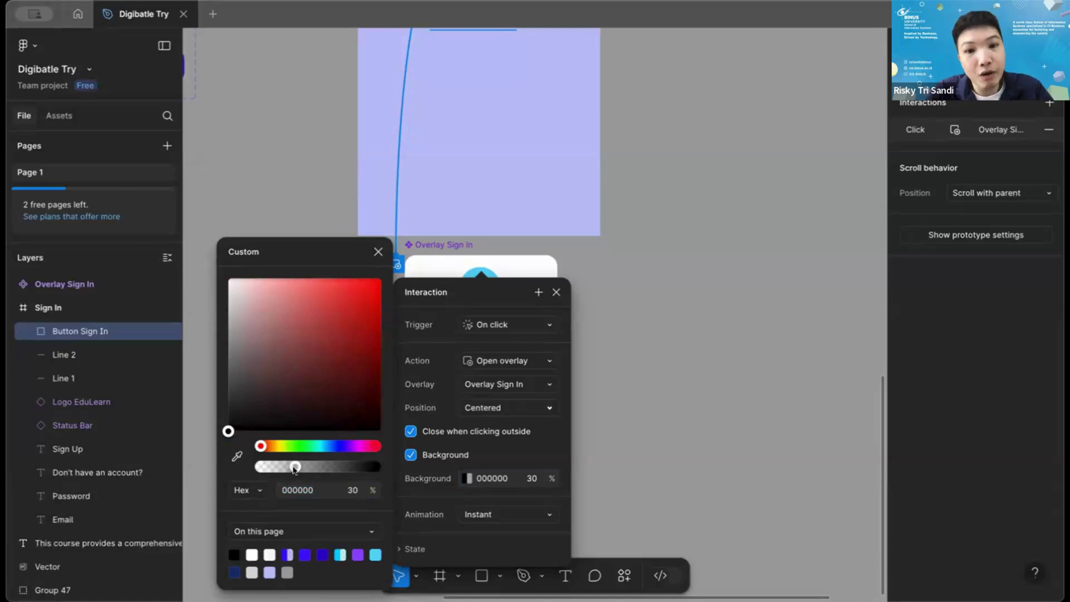
Check the overlay's animation options, keep Instant, and close the interaction settings.
click(519, 513)
scroll(531, 538, down, 1)
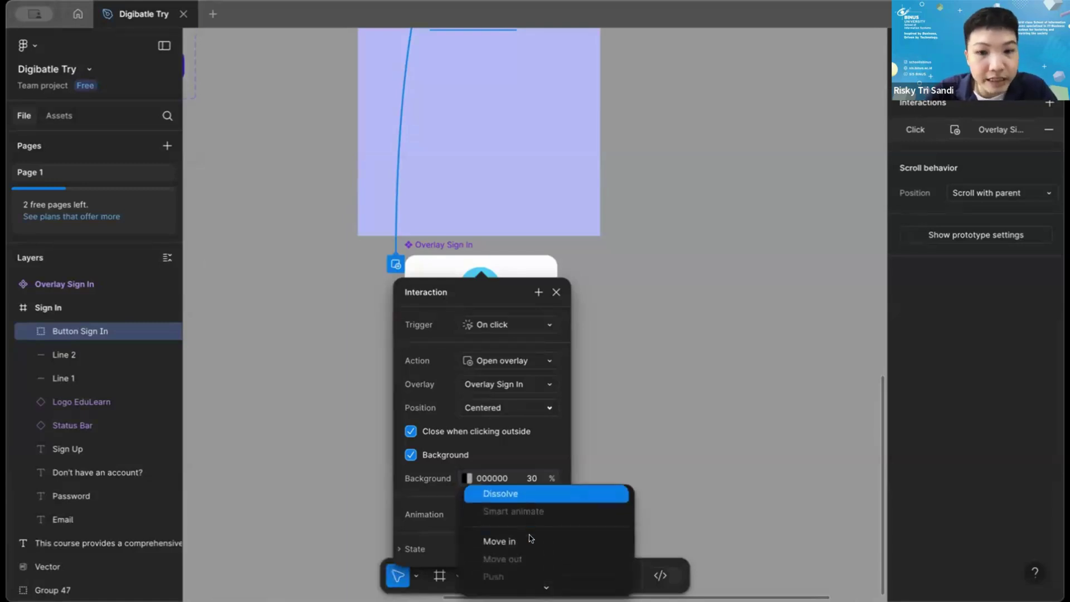
scroll(531, 538, down, 1)
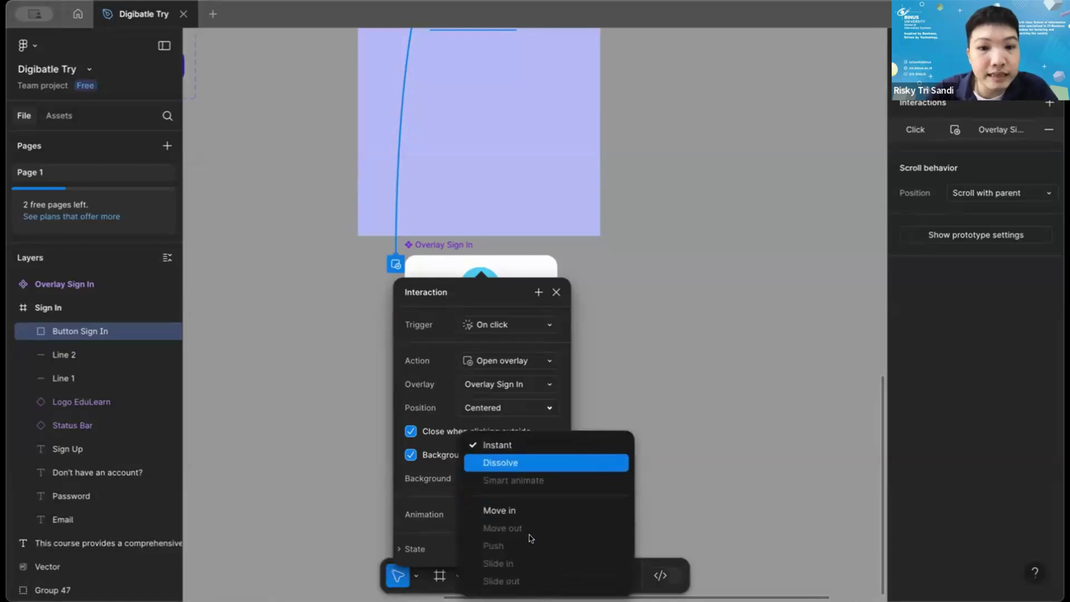
click(402, 527)
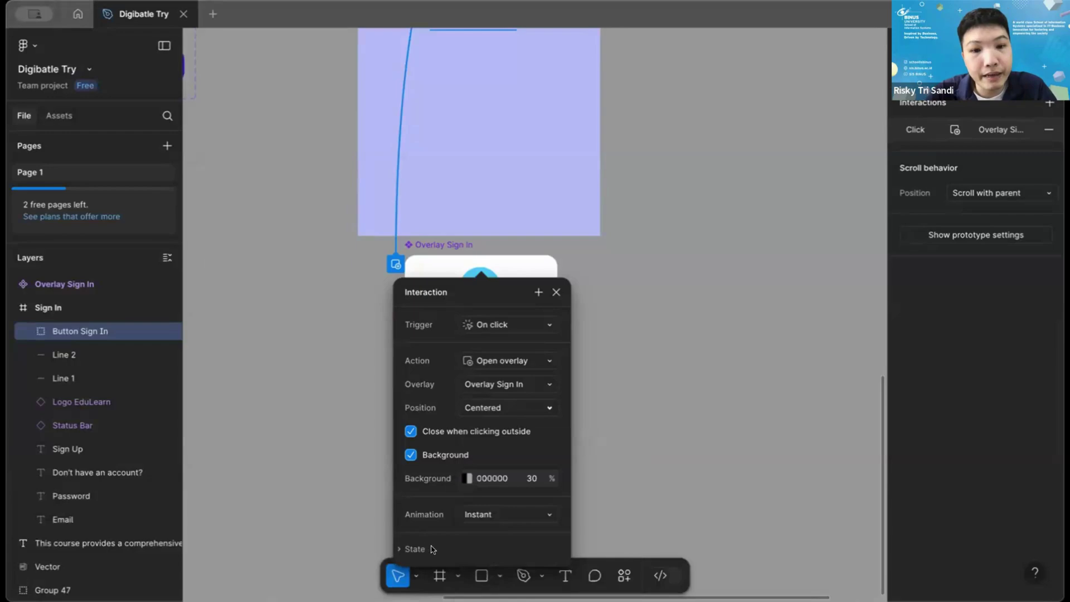
click(555, 292)
scroll(612, 310, up, 2)
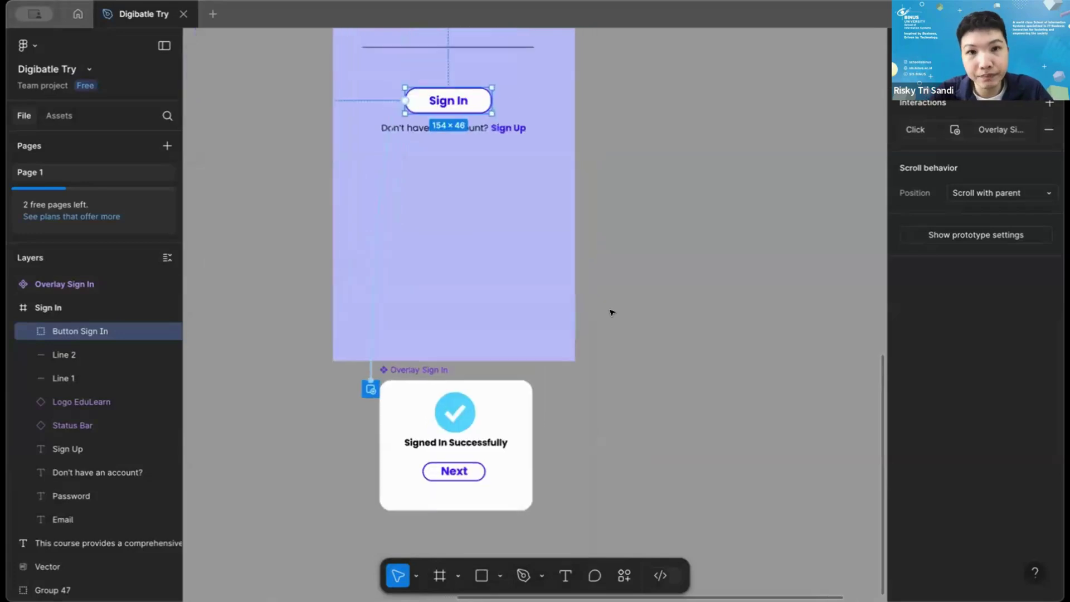
scroll(612, 311, down, 3)
scroll(798, 142, up, 1)
scroll(798, 142, right, 1)
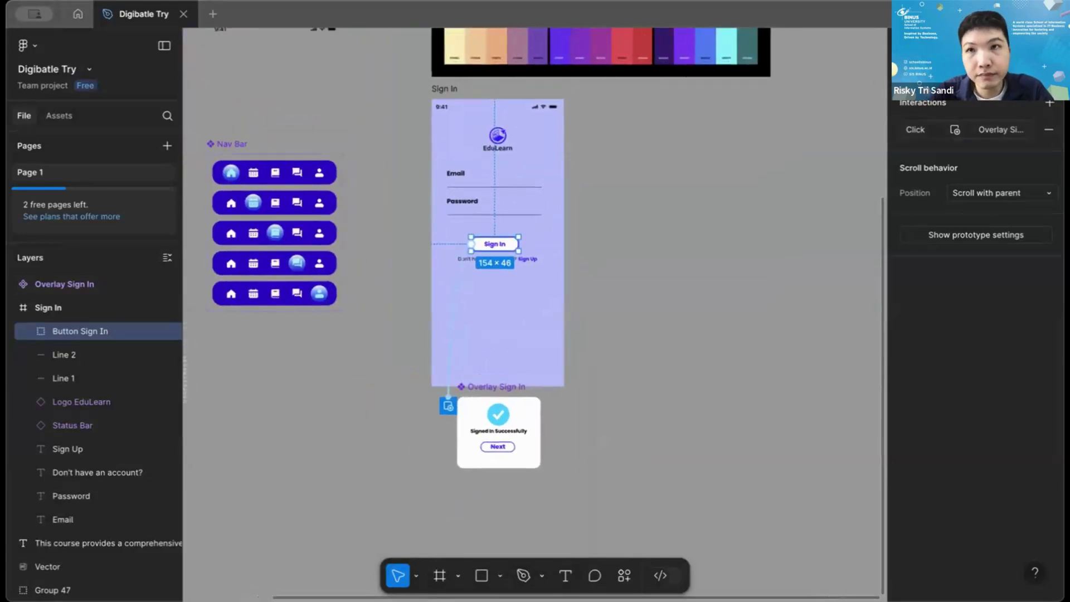
Preview the prototype, test opening the sign-in overlay and dismissing it by clicking outside, and close the preview.
key(ctrl+alt+Return)
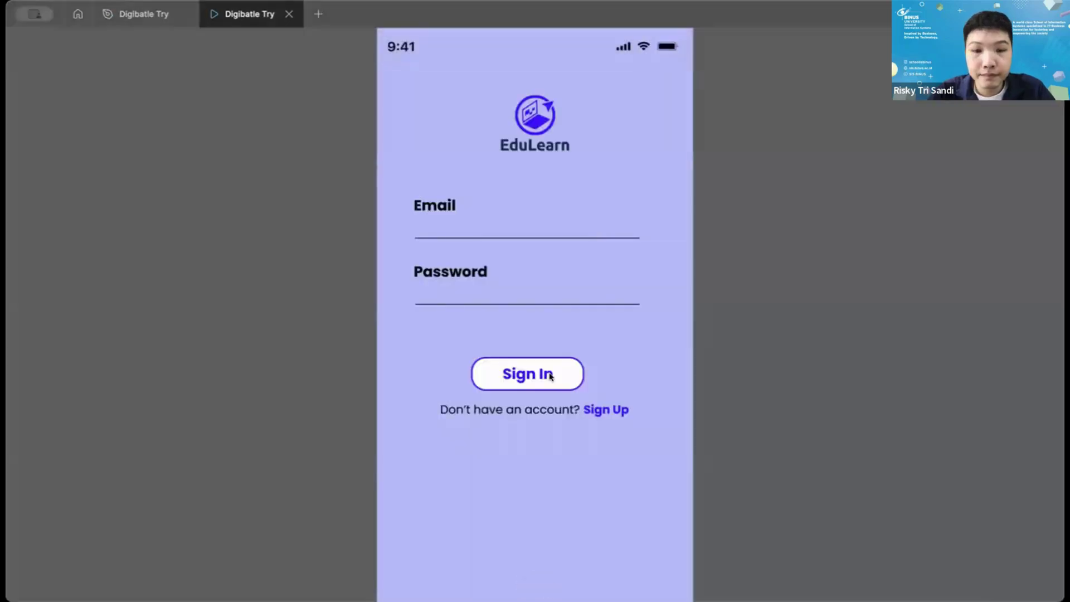
scroll(551, 376, down, 2)
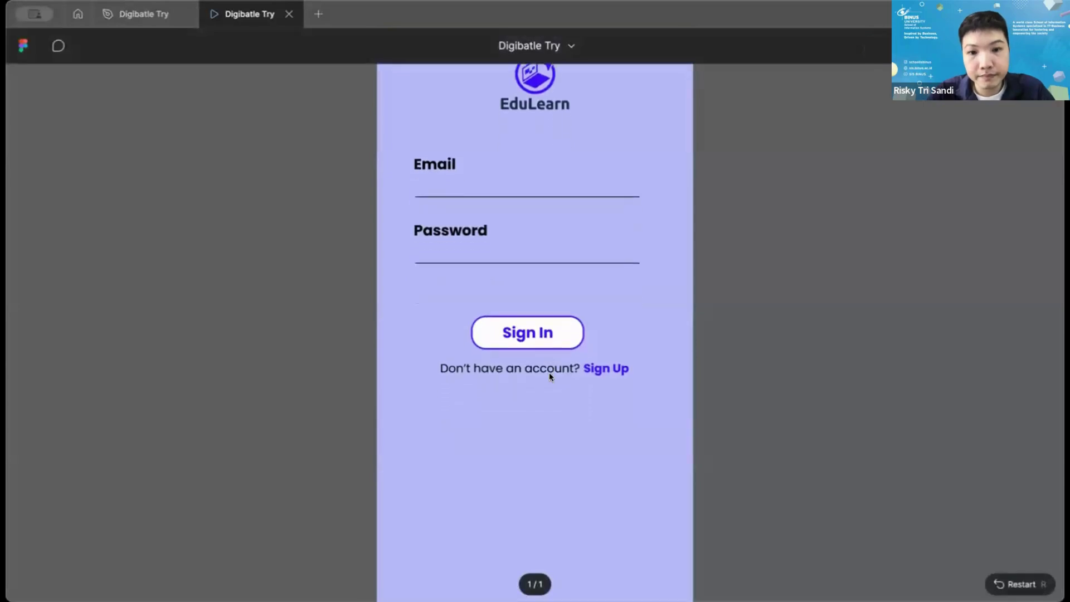
click(540, 317)
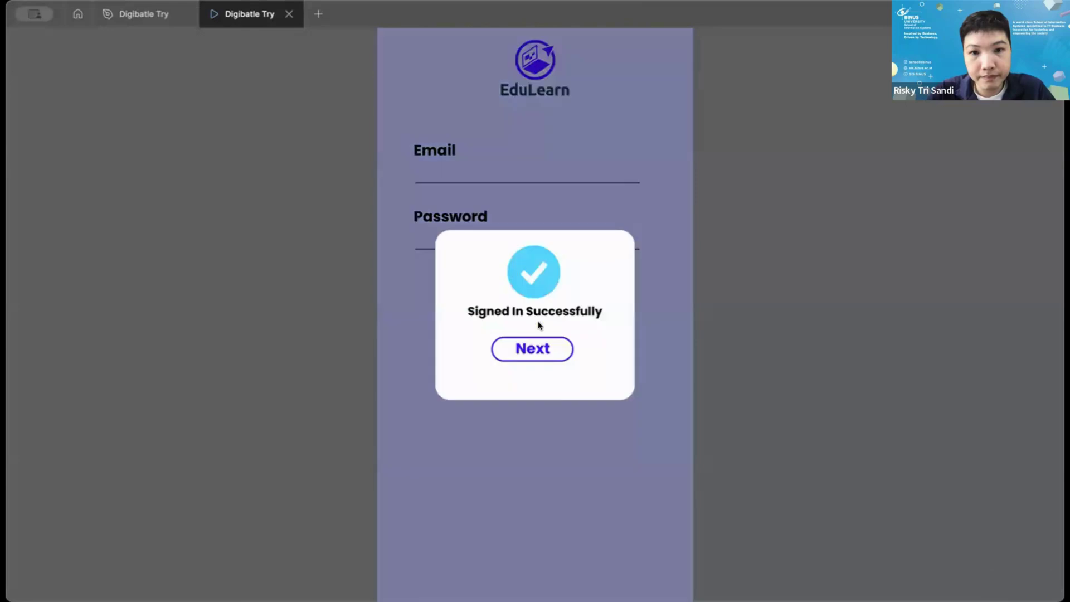
click(591, 441)
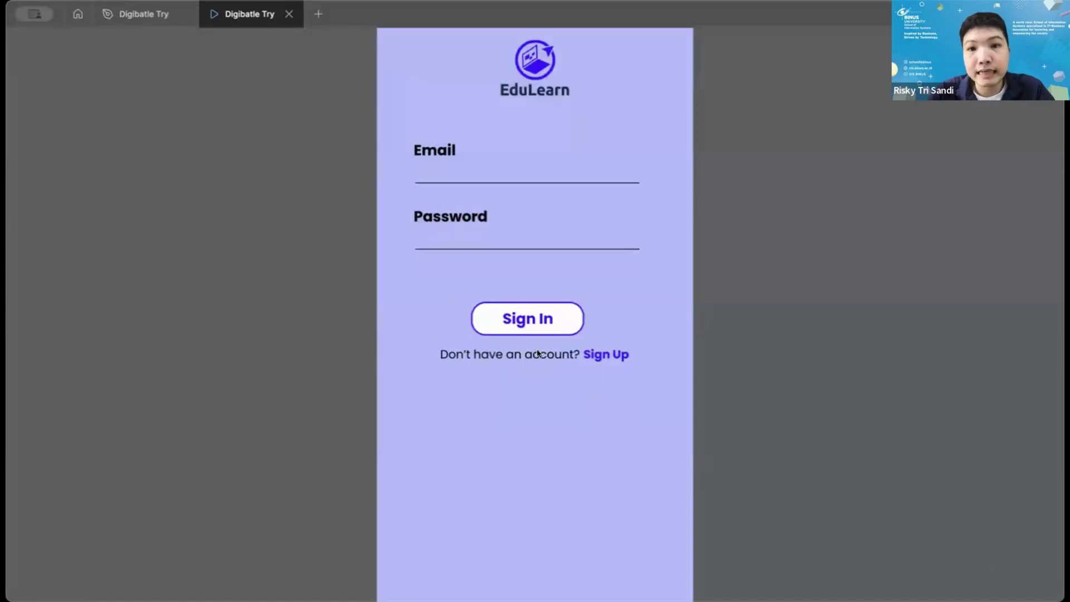
click(534, 329)
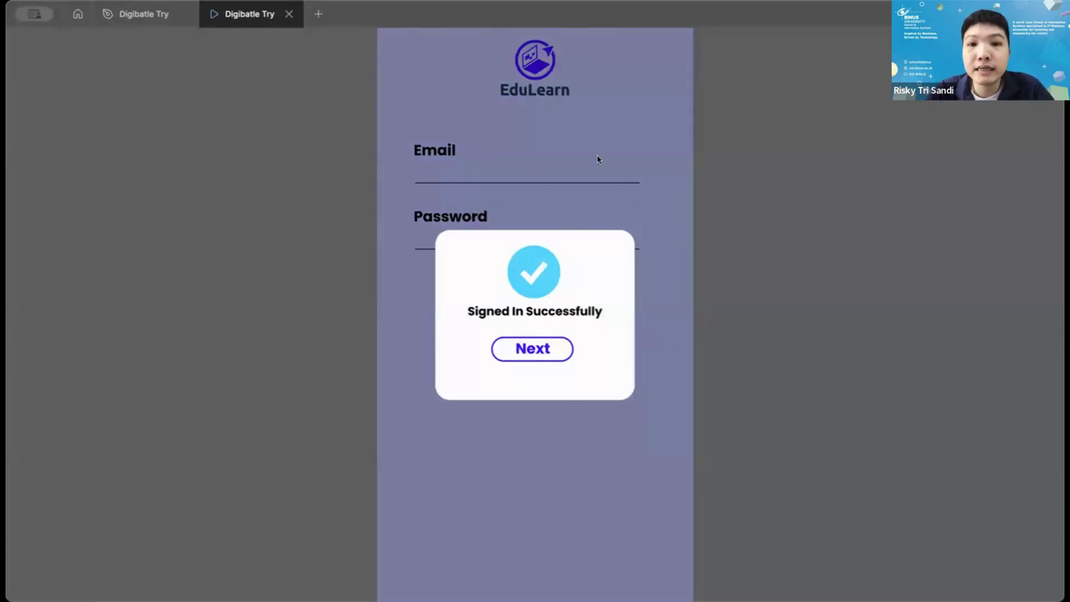
click(483, 180)
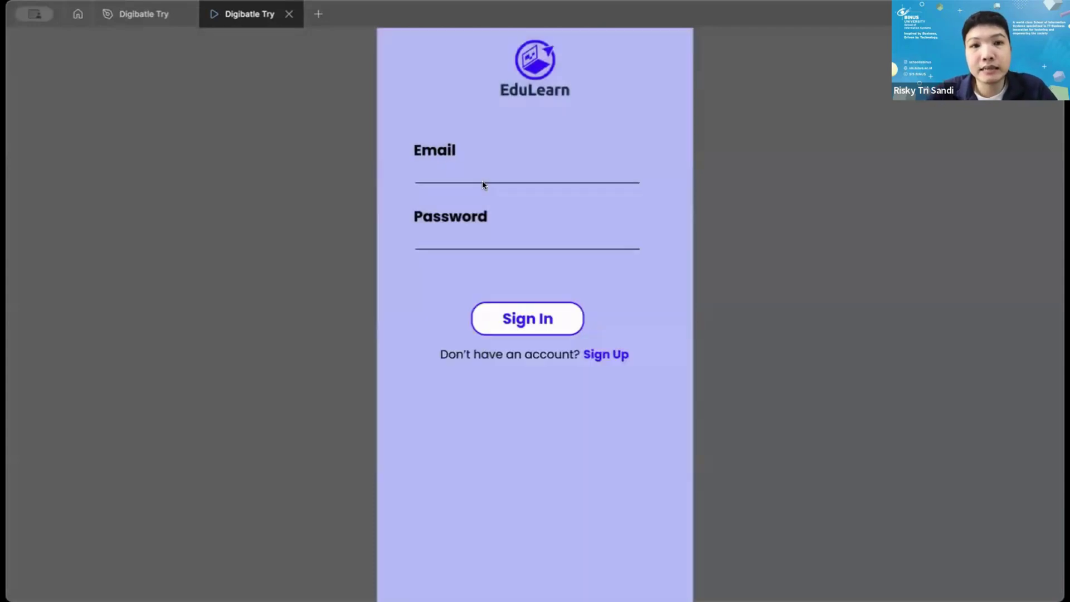
click(288, 13)
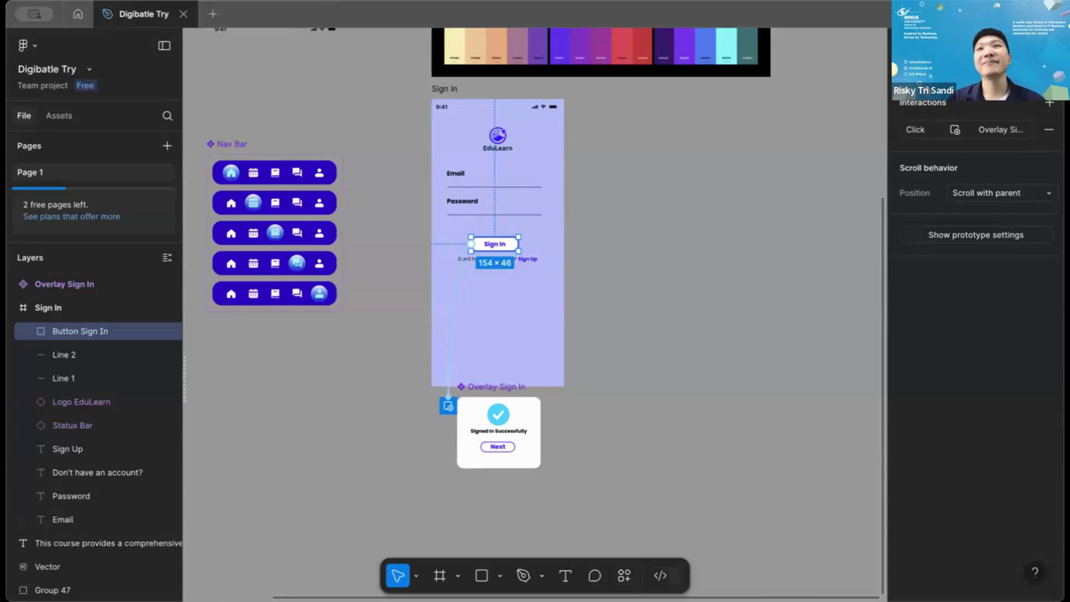
Duplicate the Sign In frame beside the original and rename the copy FAQ.
scroll(678, 294, right, 3)
scroll(679, 294, up, 2)
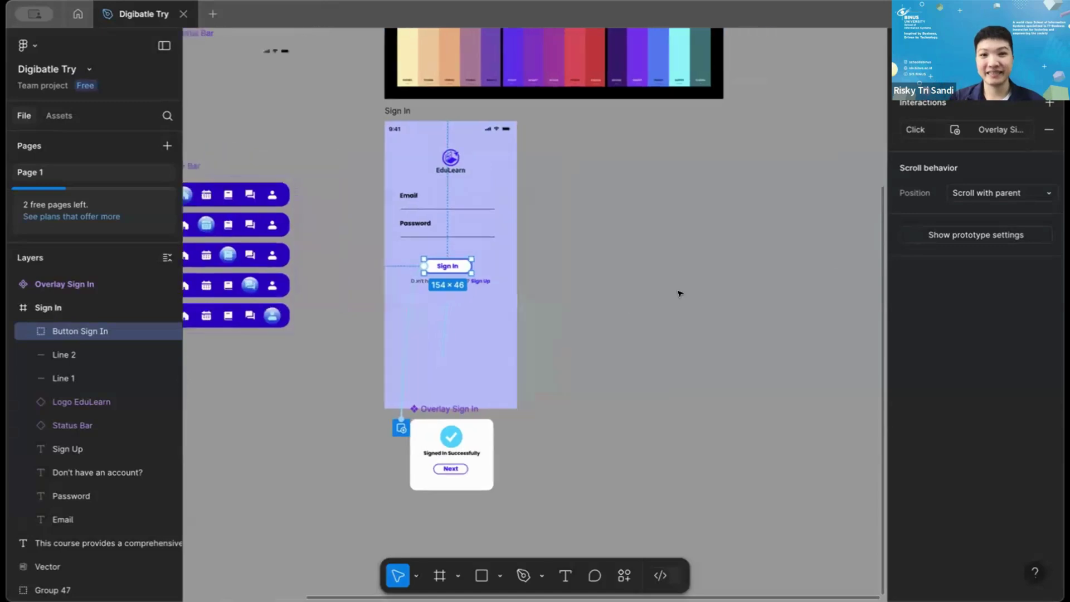
click(613, 300)
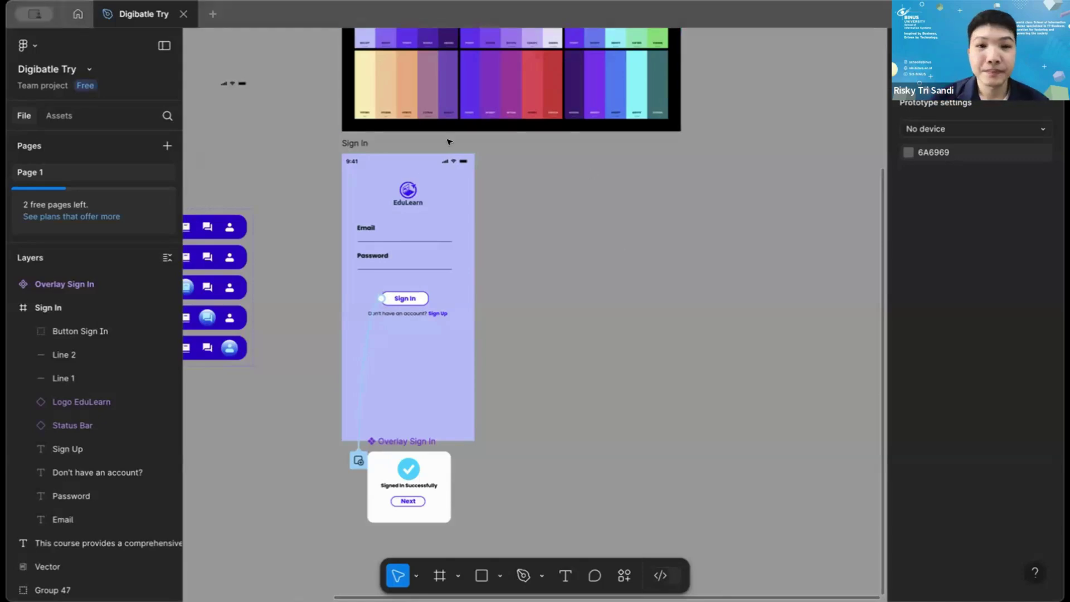
click(368, 184)
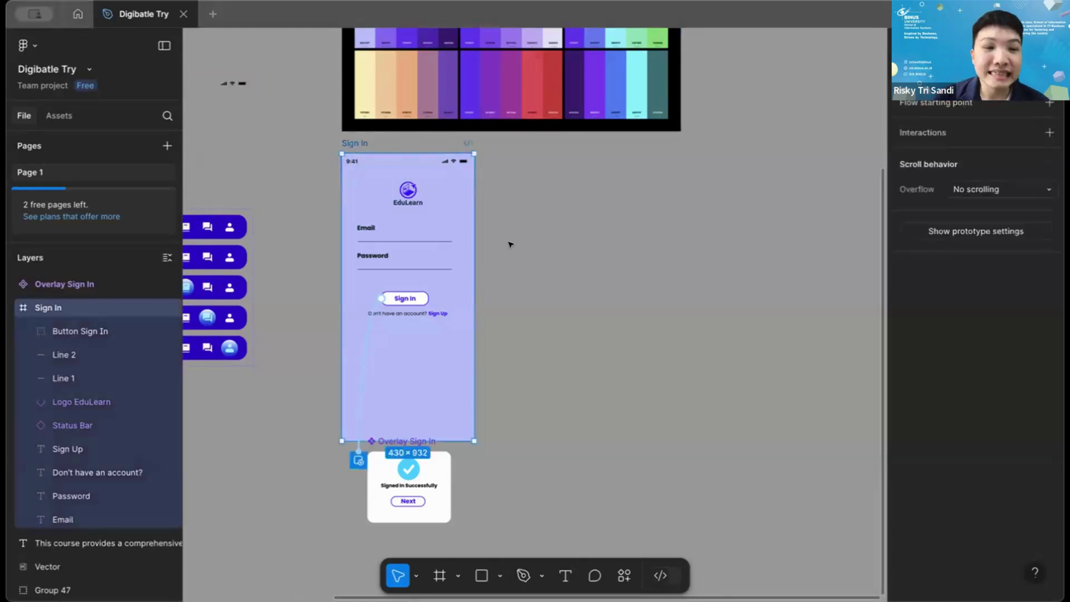
key(ctrl+d)
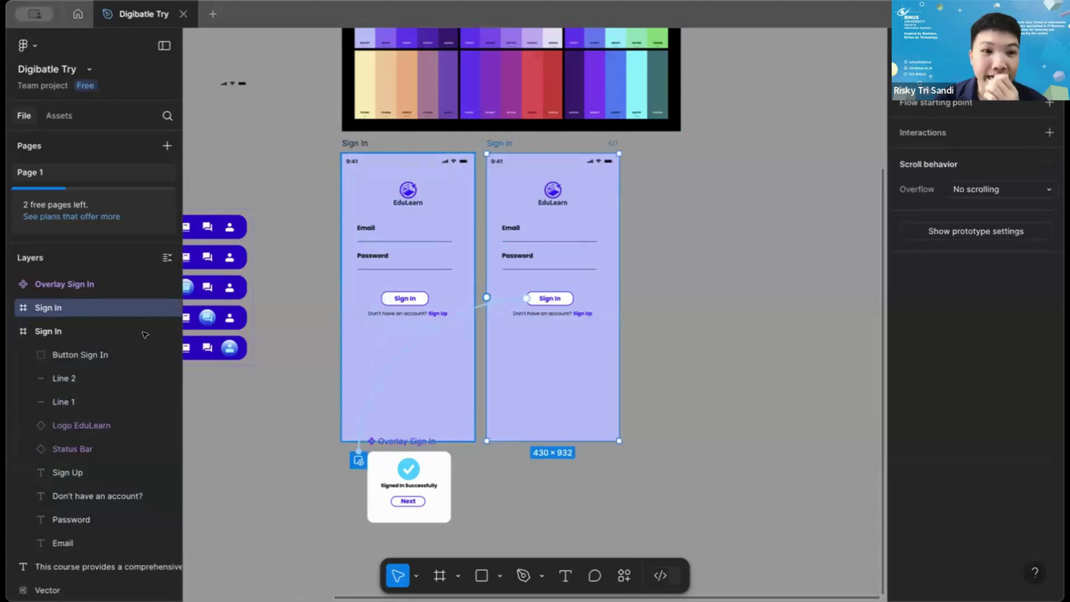
double_click(49, 309)
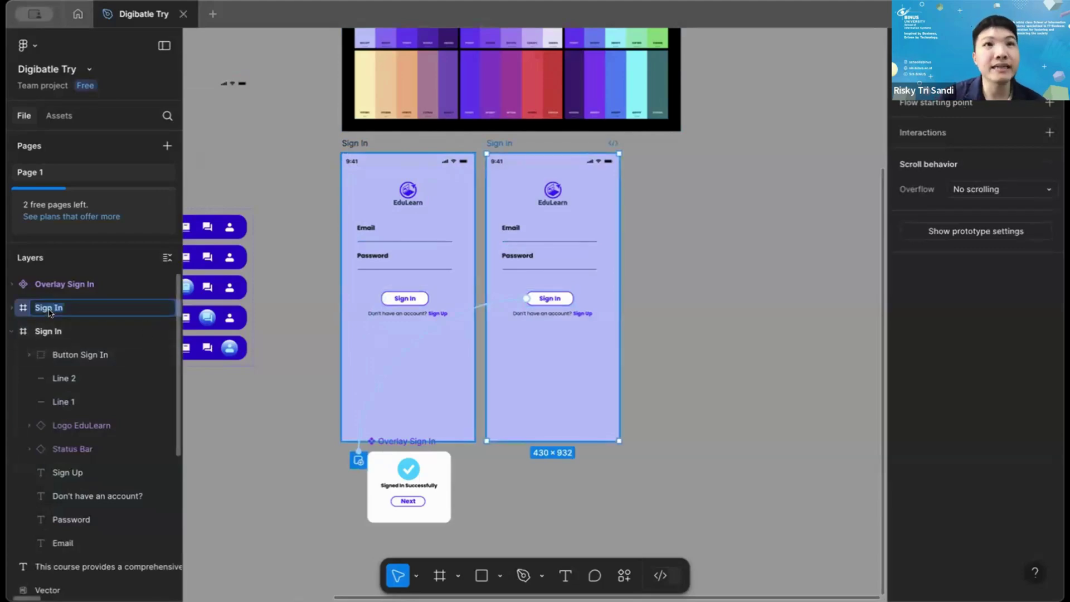
text(FAQ)
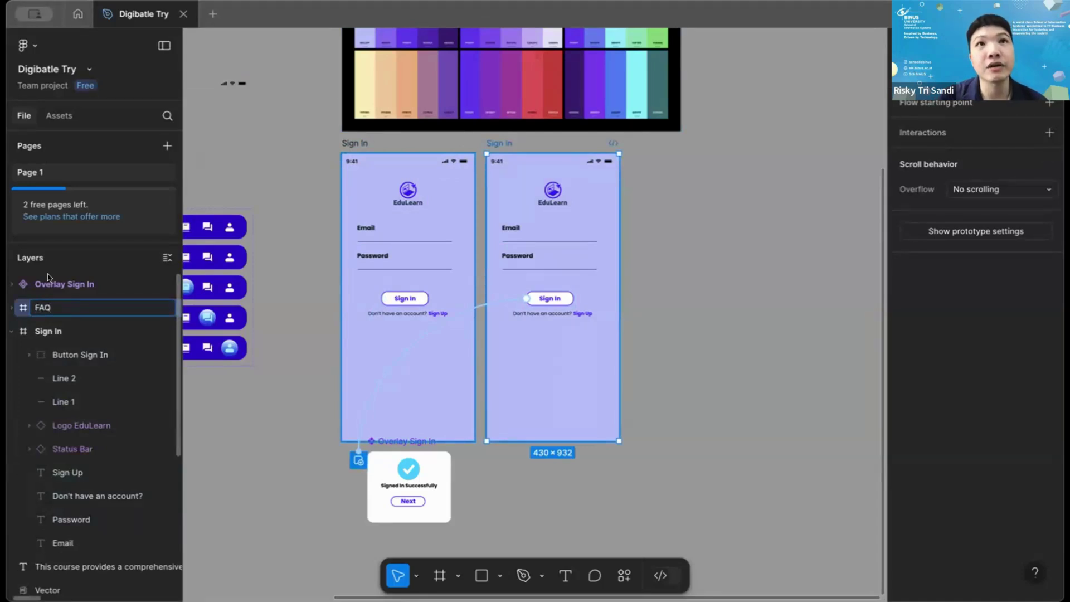
click(723, 334)
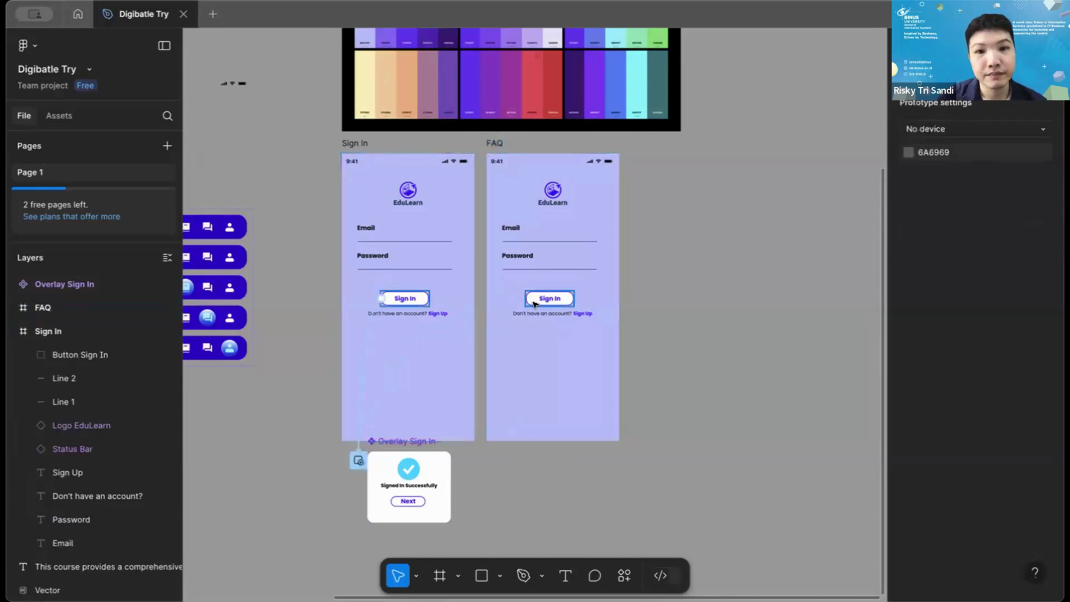
Remove the overlay interaction from the Sign In button in the FAQ frame.
click(534, 300)
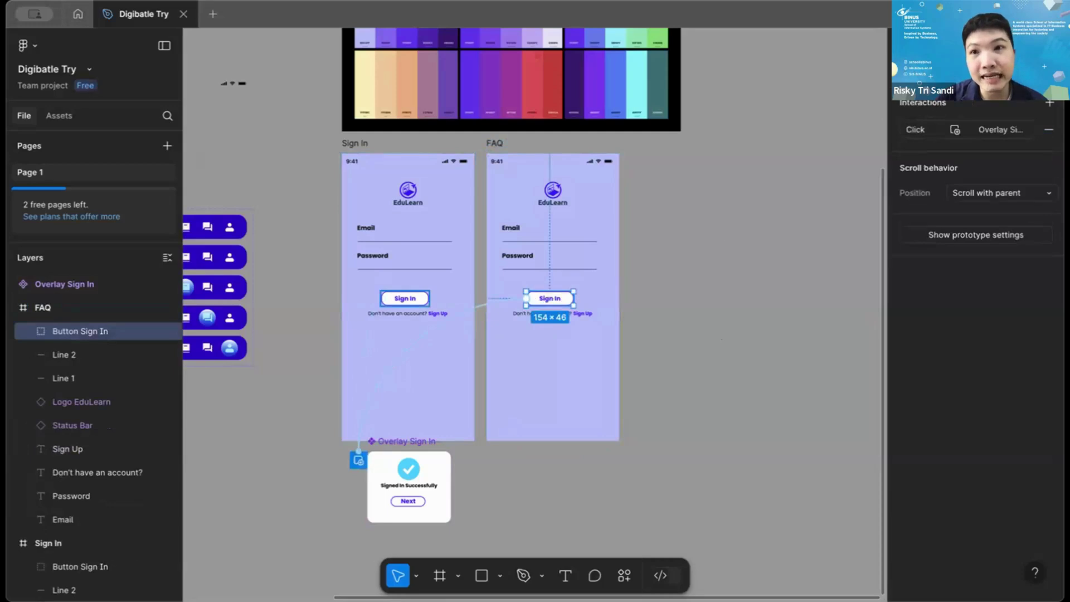
click(467, 314)
key(Delete)
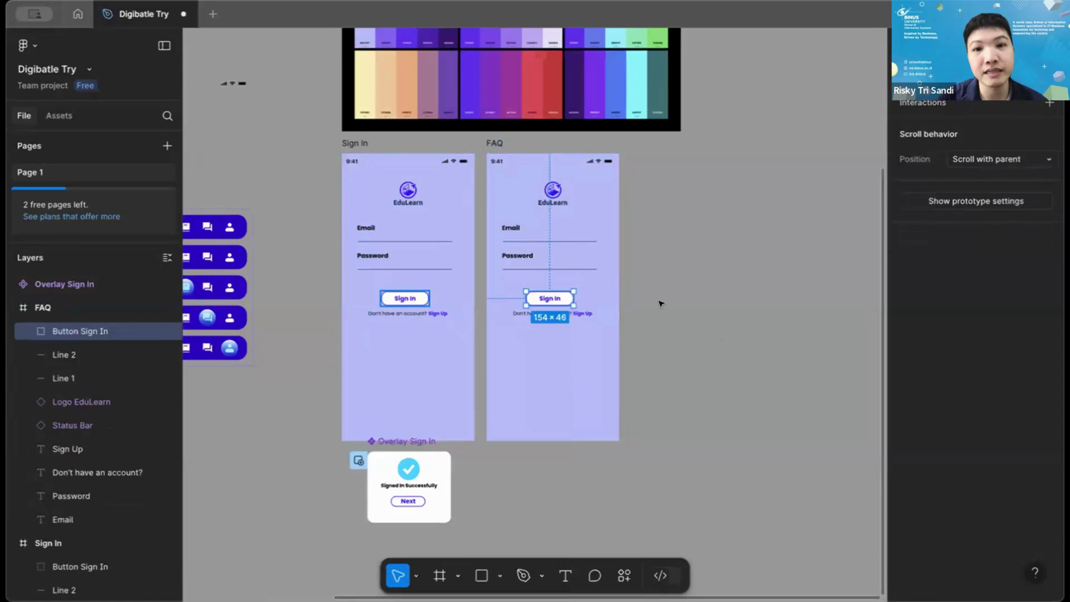
click(684, 302)
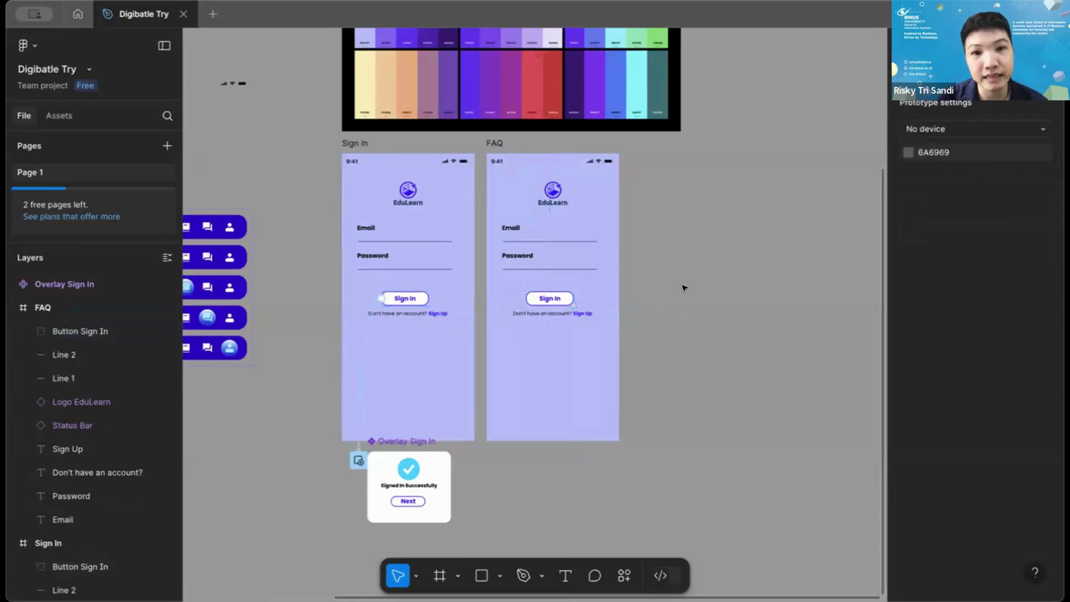
Return to design mode and delete the EduLearn logo from the FAQ frame.
scroll(685, 277, up, 5)
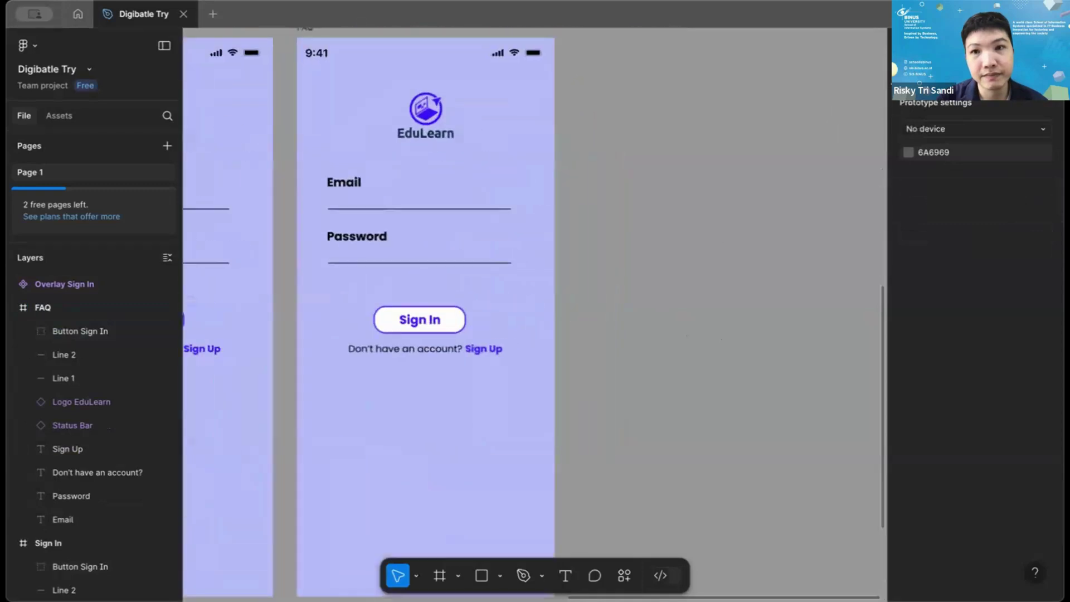
scroll(794, 137, down, 3)
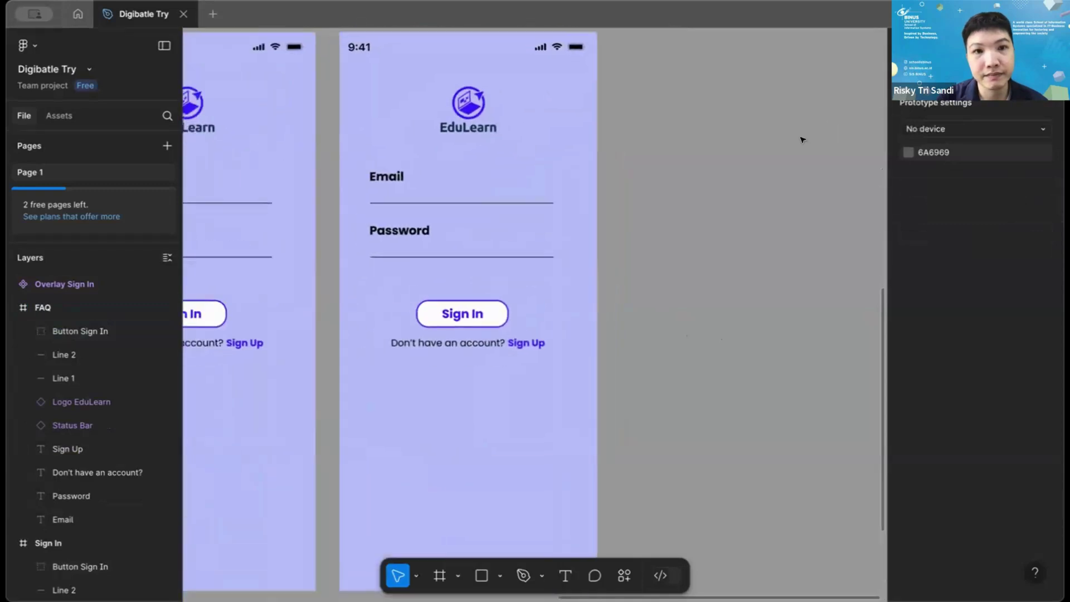
key(shift+e)
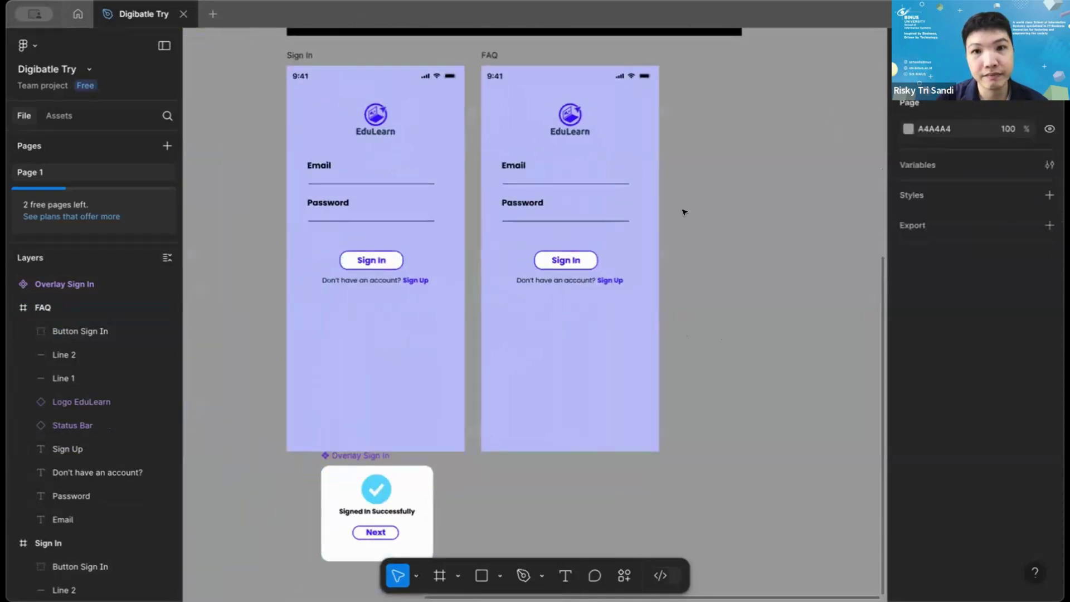
scroll(684, 212, up, 3)
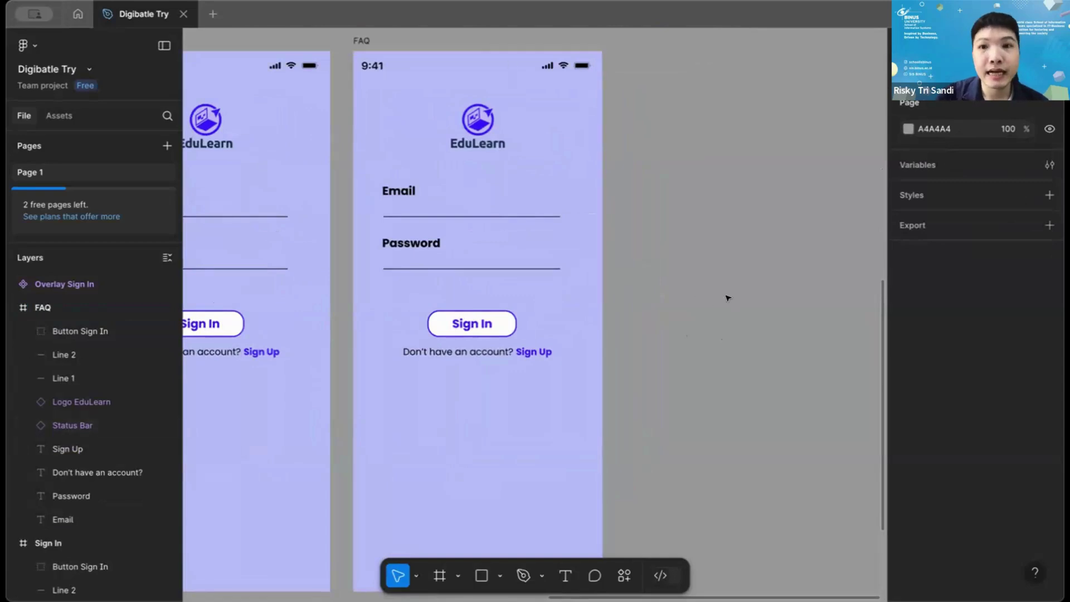
click(467, 139)
key(Delete)
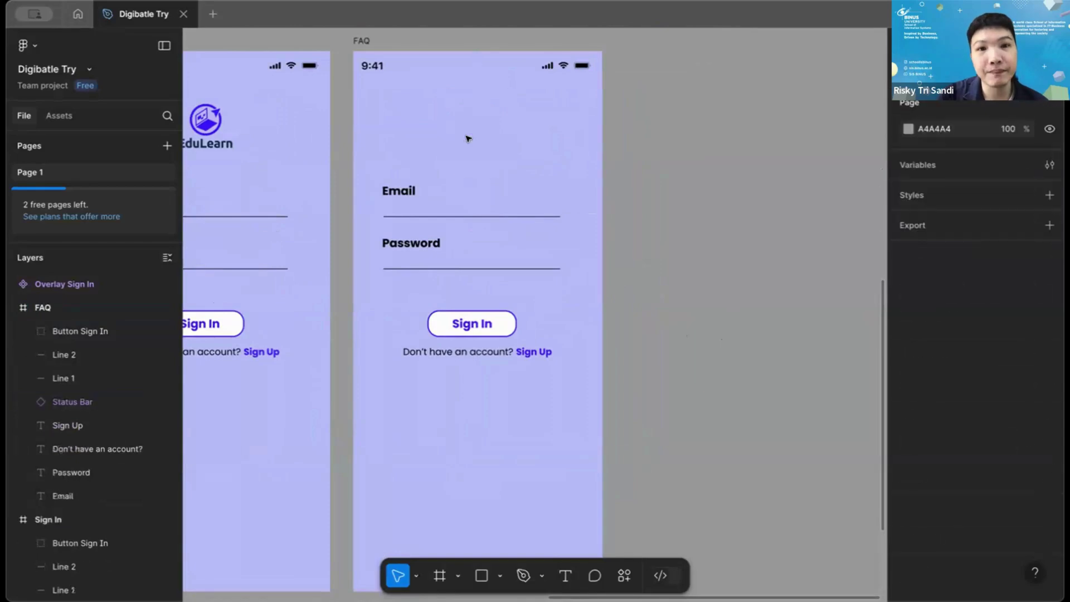
Change the FAQ frame's fill to violet 6932EB sampled from the colour palette image above the screens.
click(357, 39)
scroll(674, 186, up, 2)
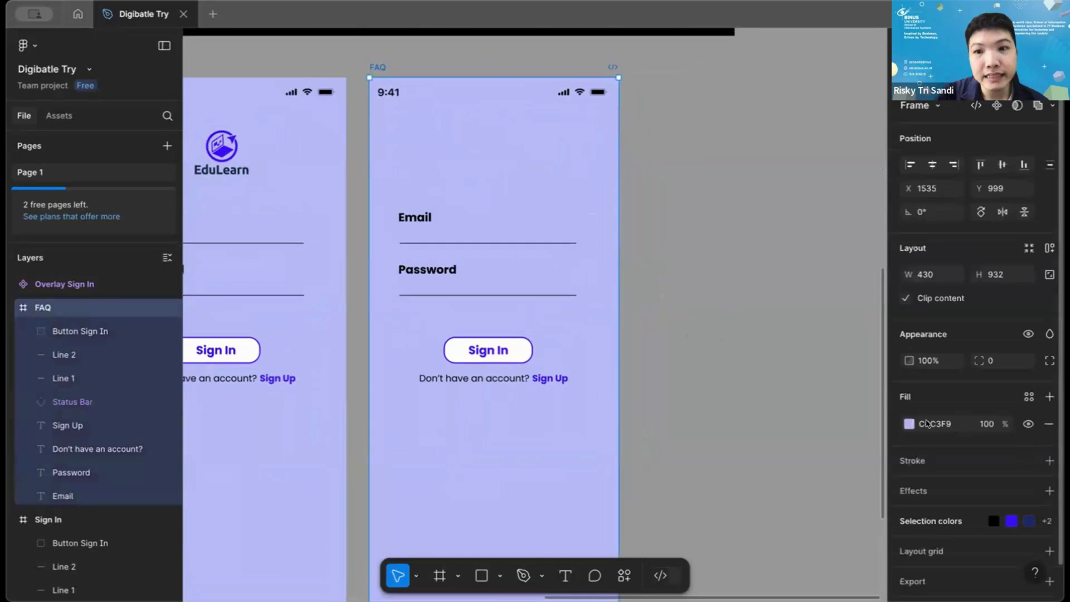
click(909, 424)
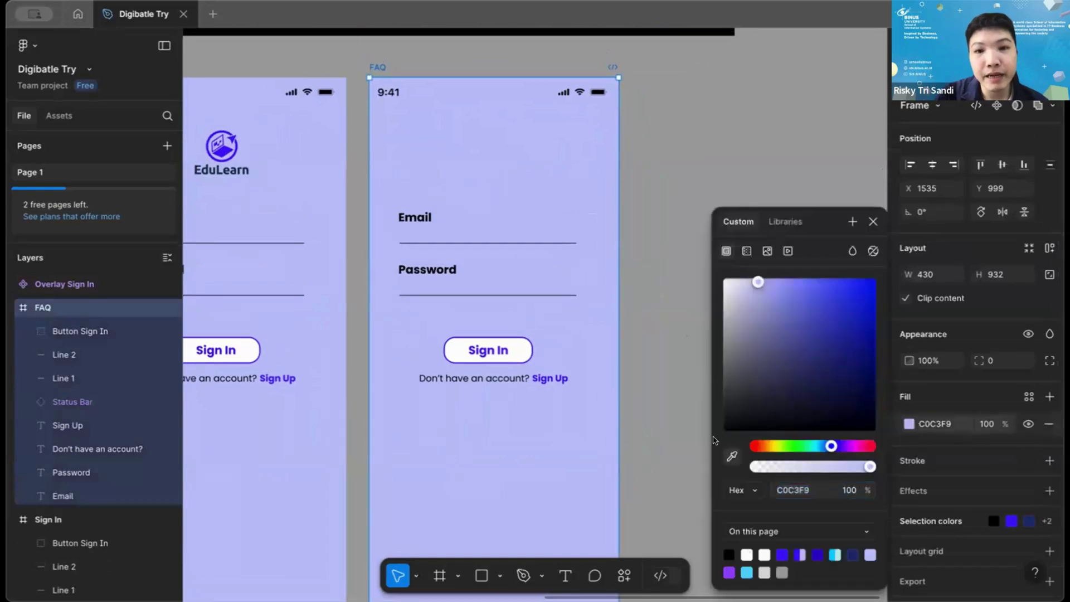
click(732, 456)
scroll(575, 268, up, 10)
scroll(574, 269, left, 3)
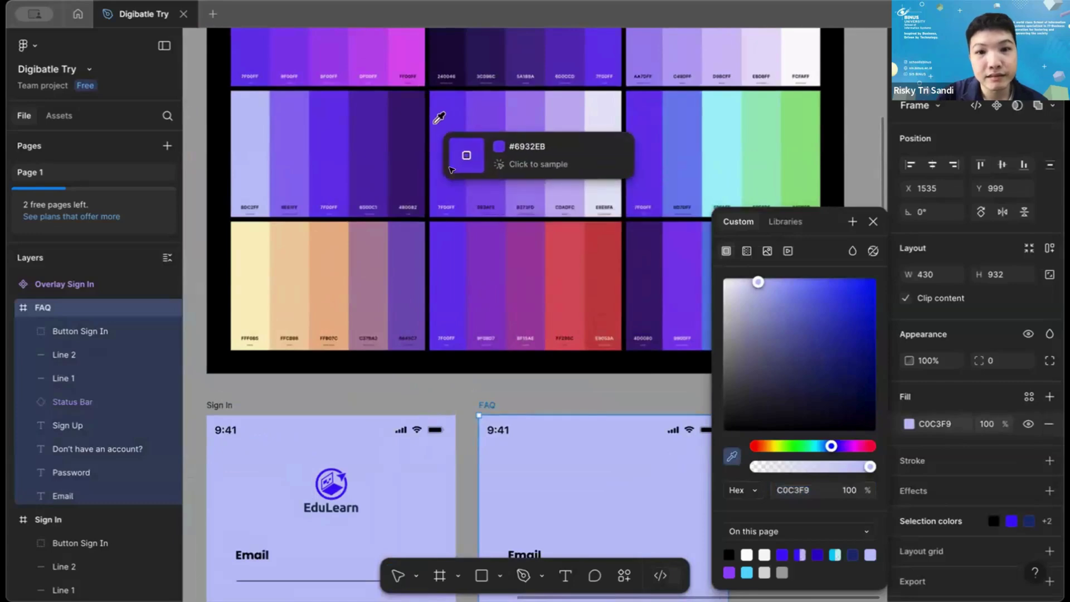
click(437, 120)
scroll(472, 234, down, 10)
scroll(472, 234, right, 3)
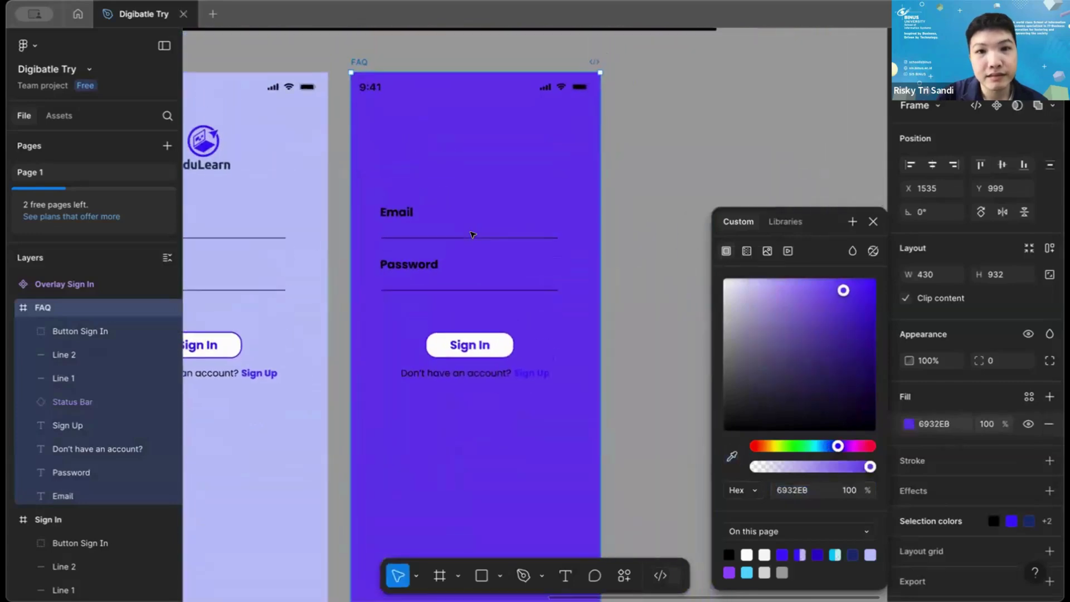
scroll(472, 234, up, 1)
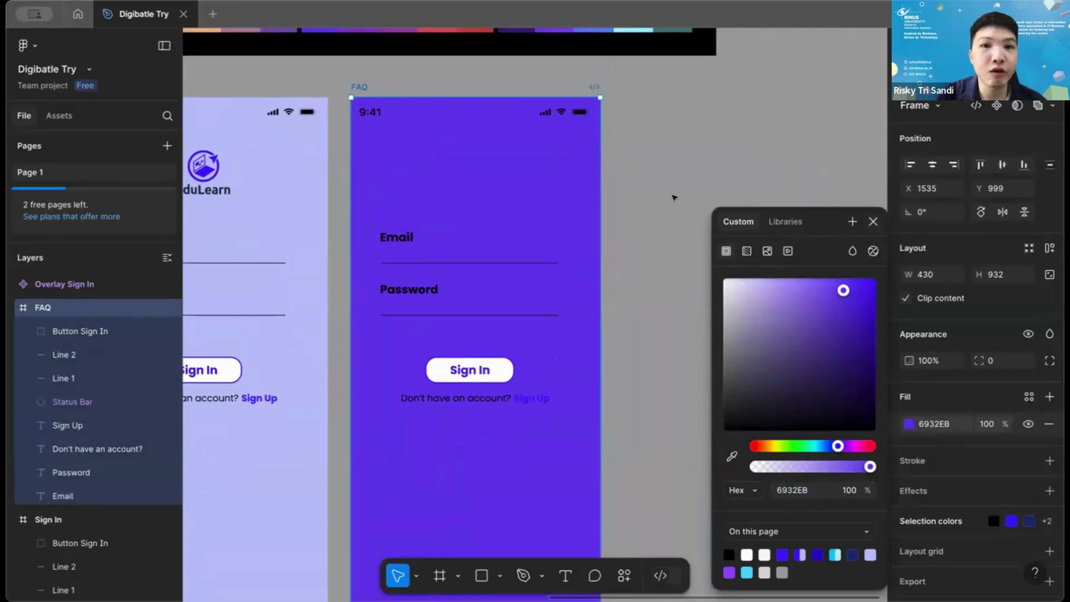
scroll(675, 198, up, 8)
scroll(675, 197, left, 2)
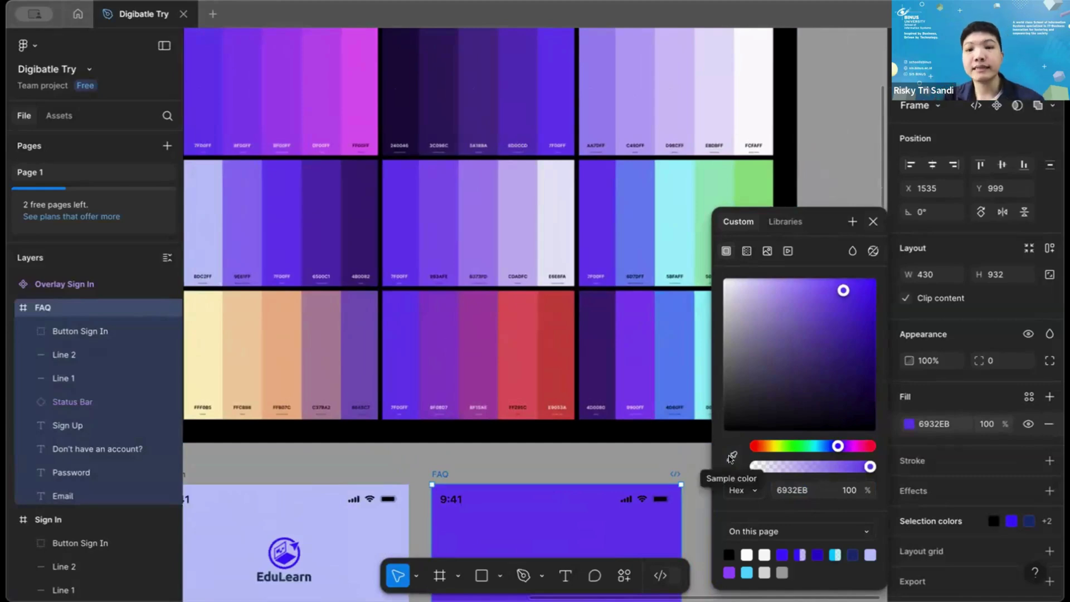
scroll(567, 328, up, 2)
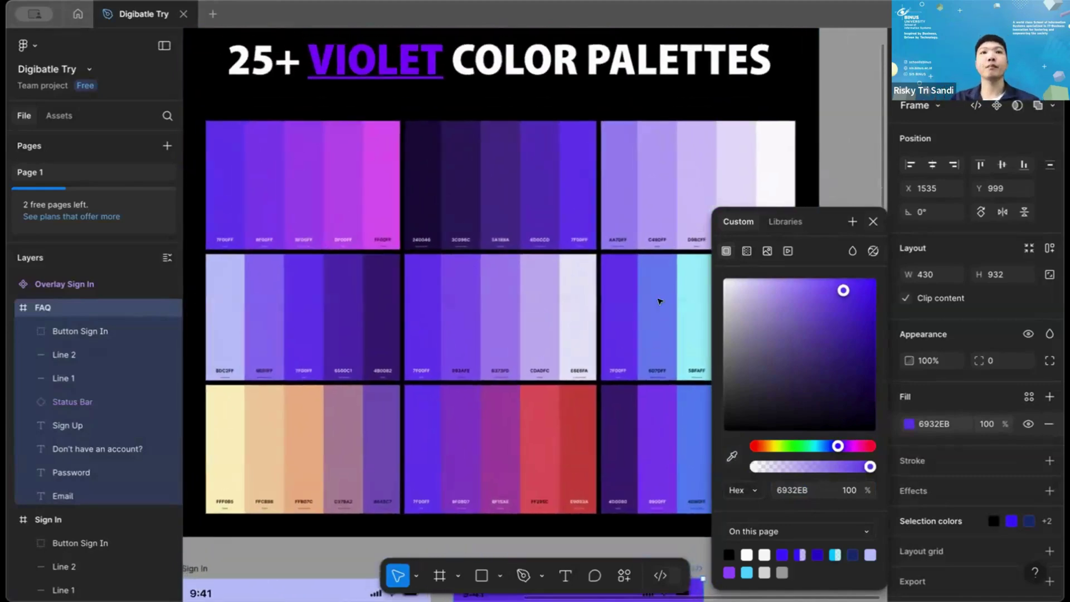
key(Escape)
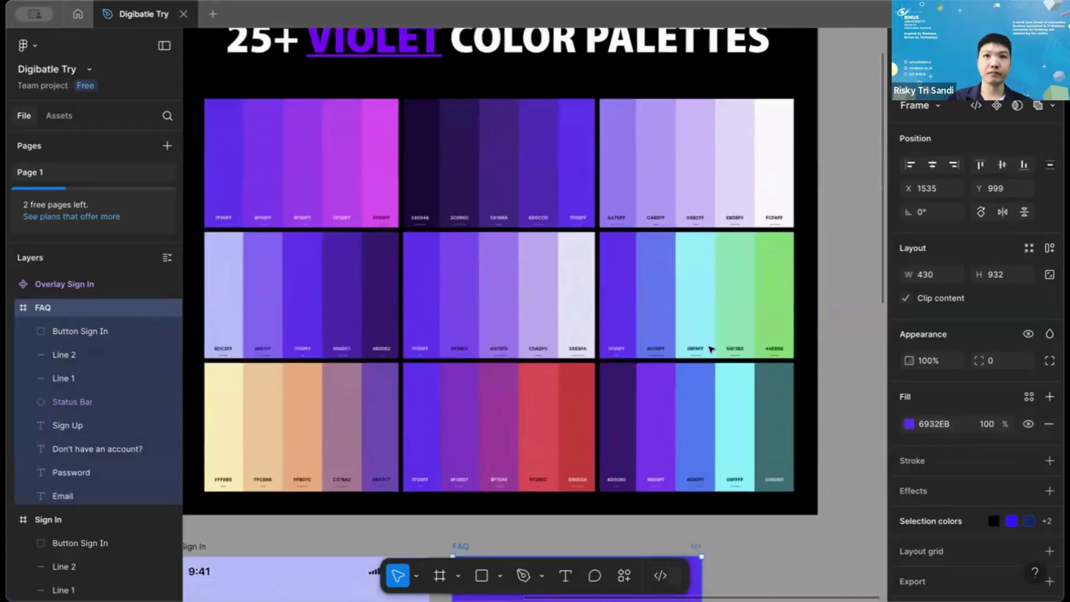
Move the Email label in the FAQ frame up under the status bar's clock, to X 15, Y 62.
scroll(709, 349, down, 10)
scroll(712, 349, up, 5)
scroll(712, 350, up, 4)
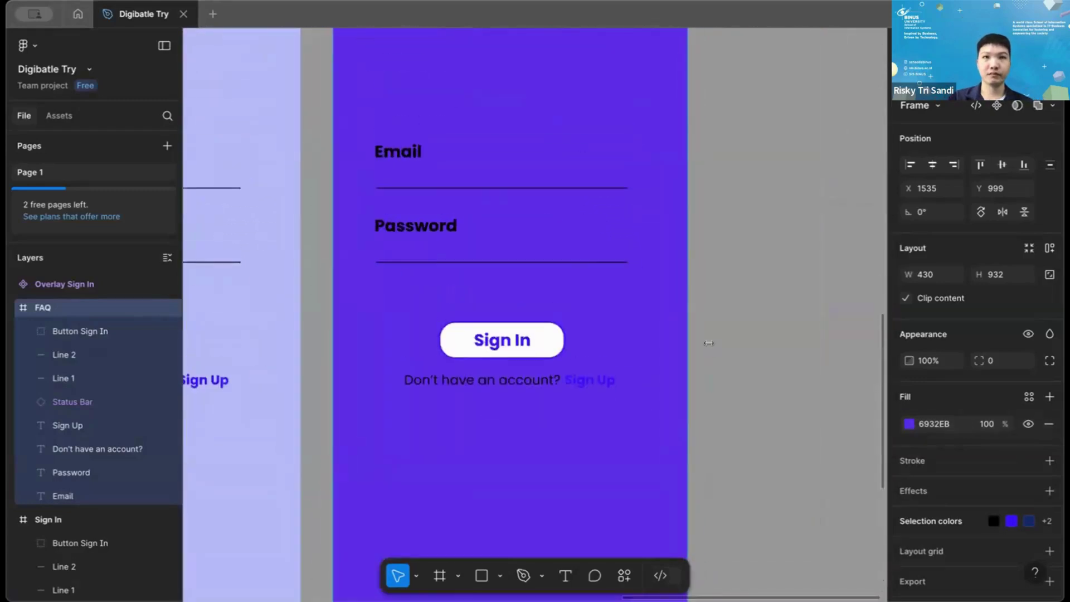
scroll(711, 349, down, 3)
scroll(523, 222, down, 1)
scroll(523, 222, right, 1)
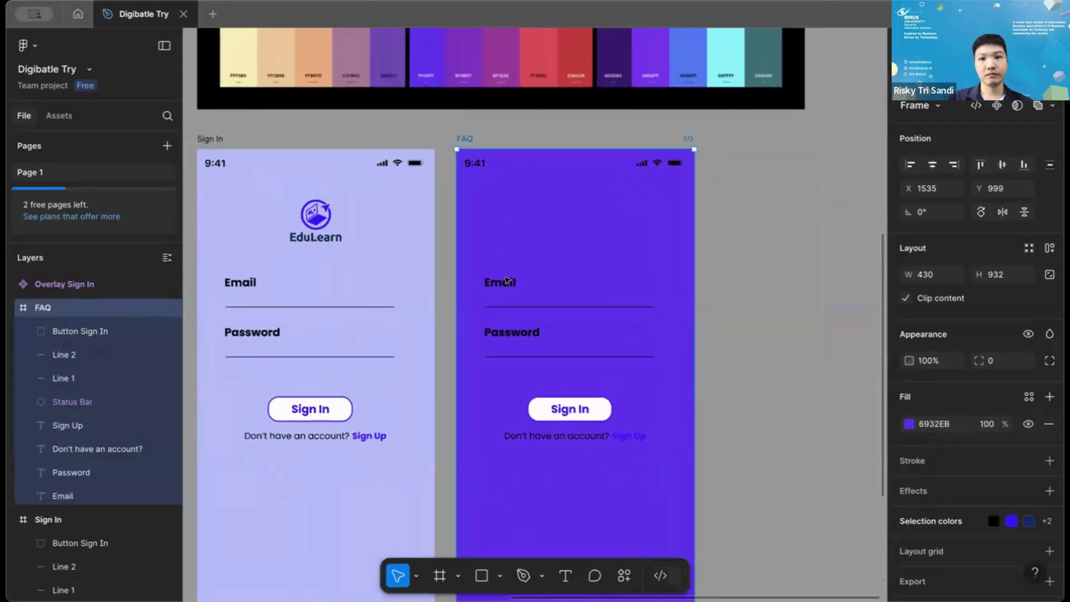
click(506, 280)
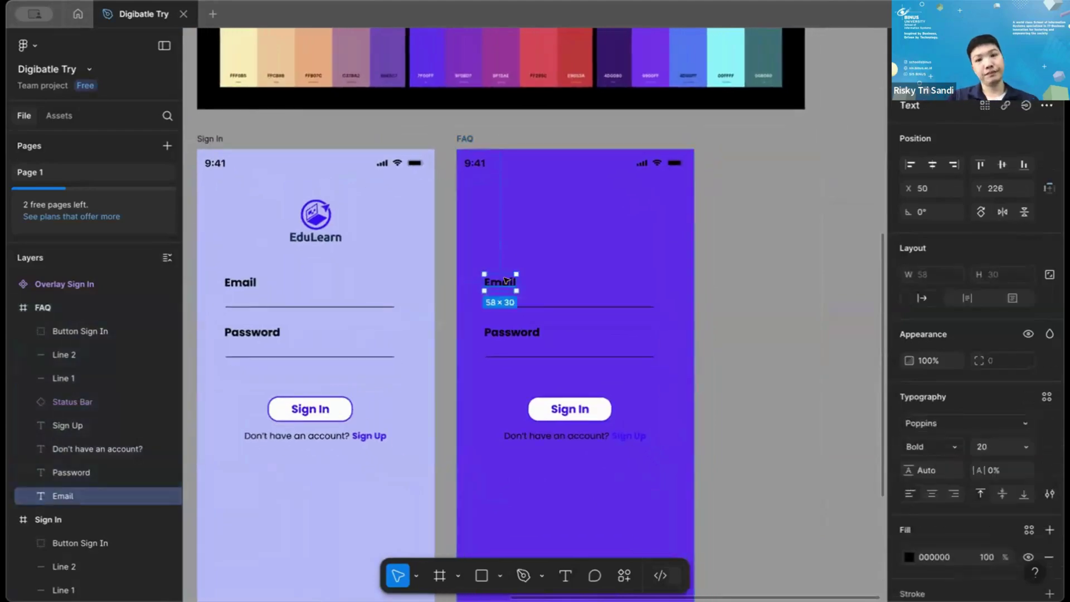
drag(506, 281, 488, 191)
Replace the moved Email label's text with EduLearn.
double_click(488, 192)
key(BackSpace)
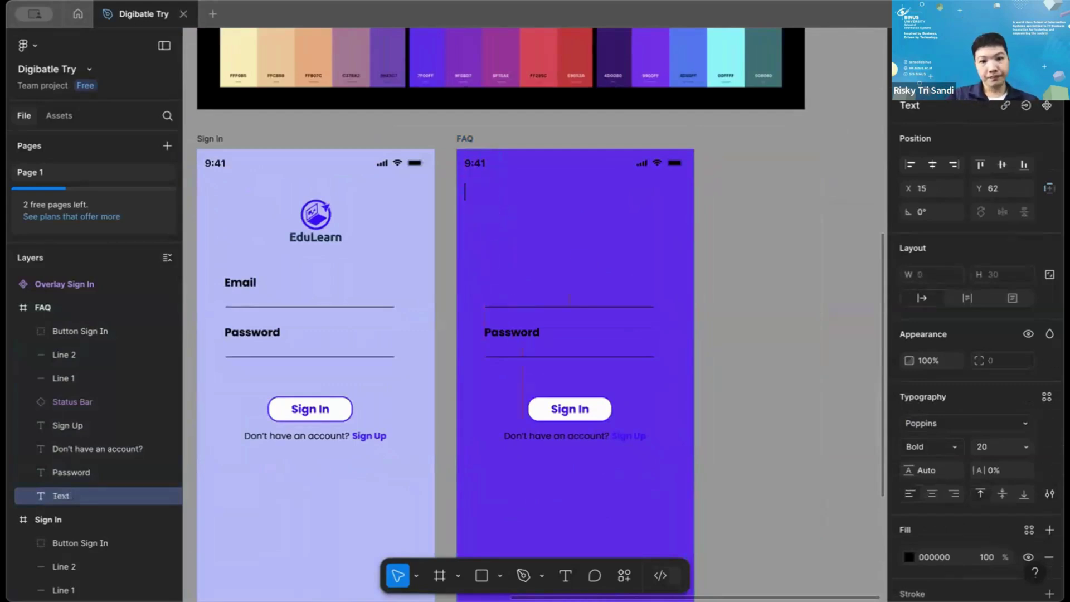
text(Edu)
key(BackSpace)
key(BackSpace)
text(du)
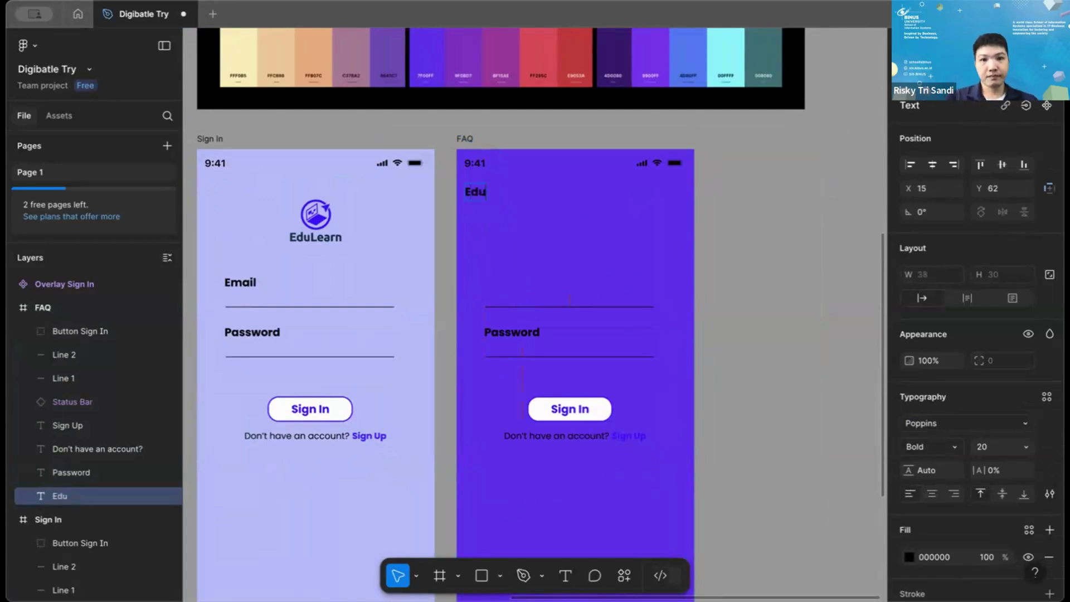
text(Learn)
key(Escape)
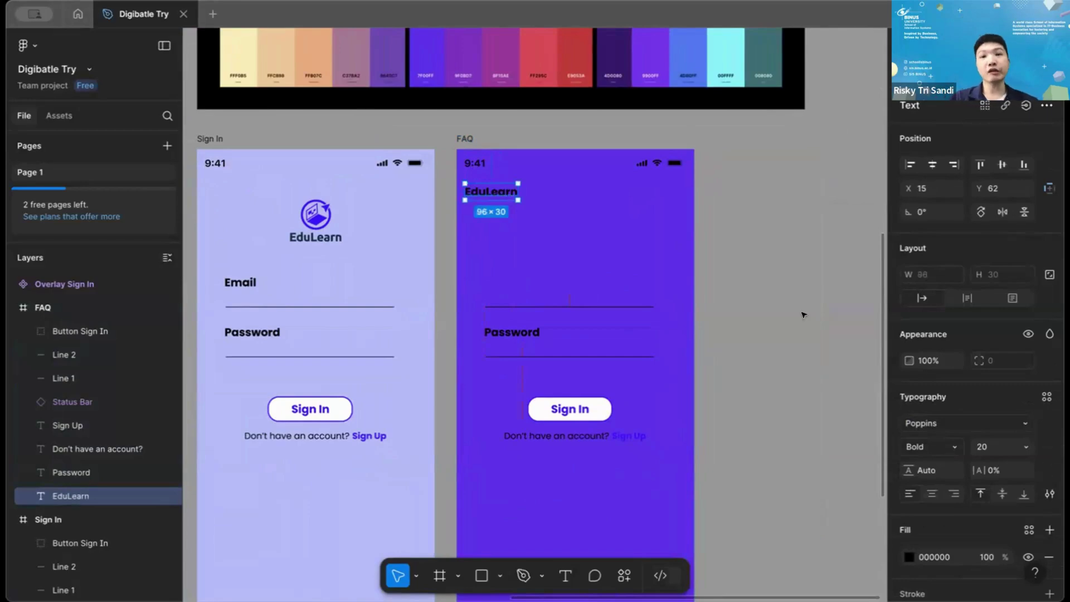
Change the FAQ frame's EduLearn title to white FFFFFF and set its font size to 30.
scroll(934, 409, down, 1)
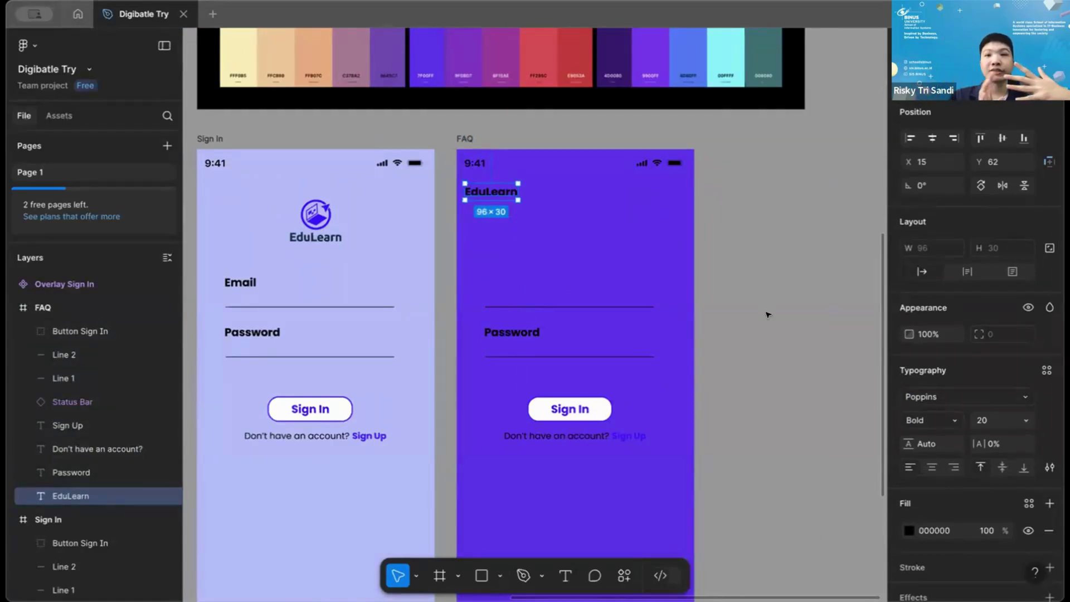
click(908, 530)
drag(719, 411, 723, 278)
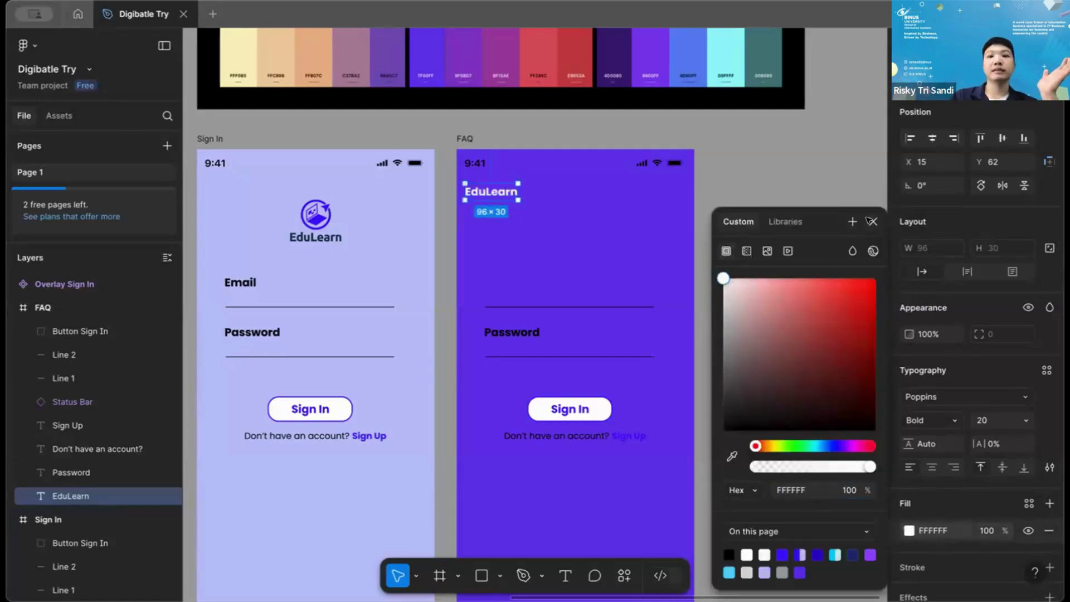
click(873, 221)
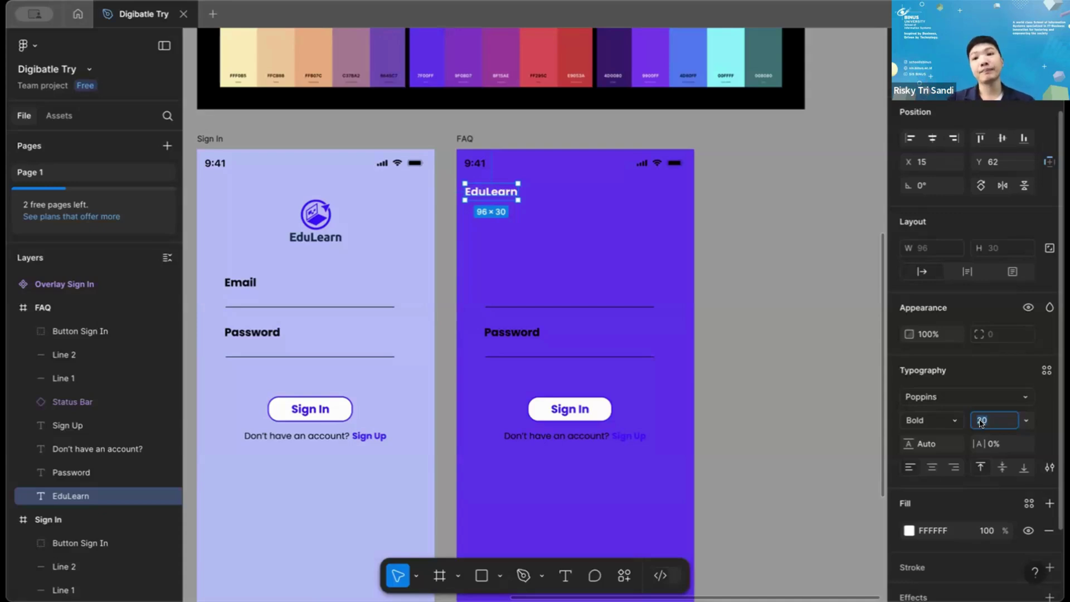
text(30)
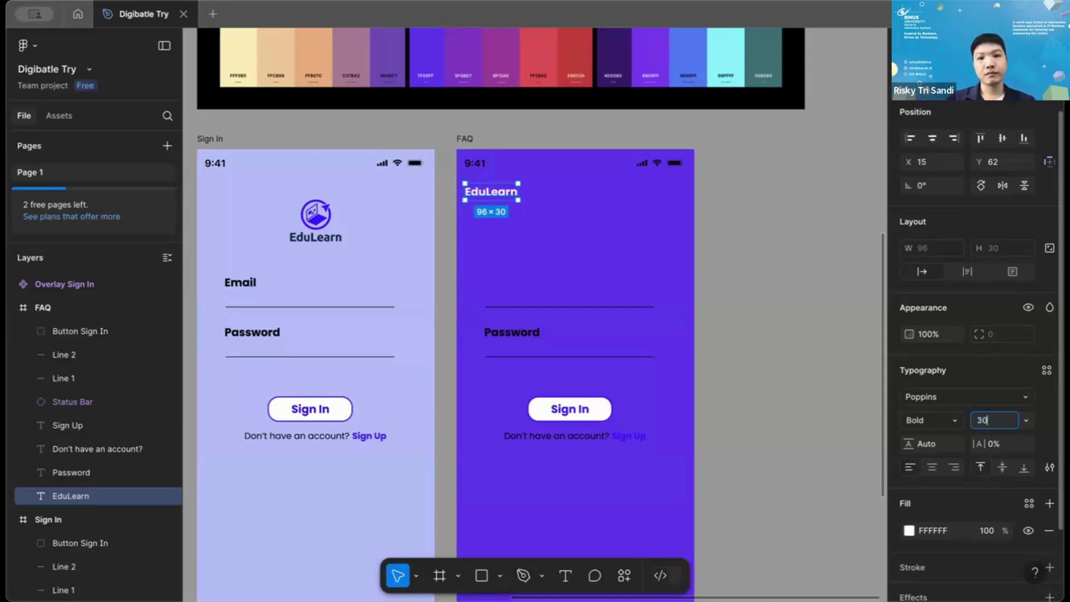
key(Return)
click(777, 294)
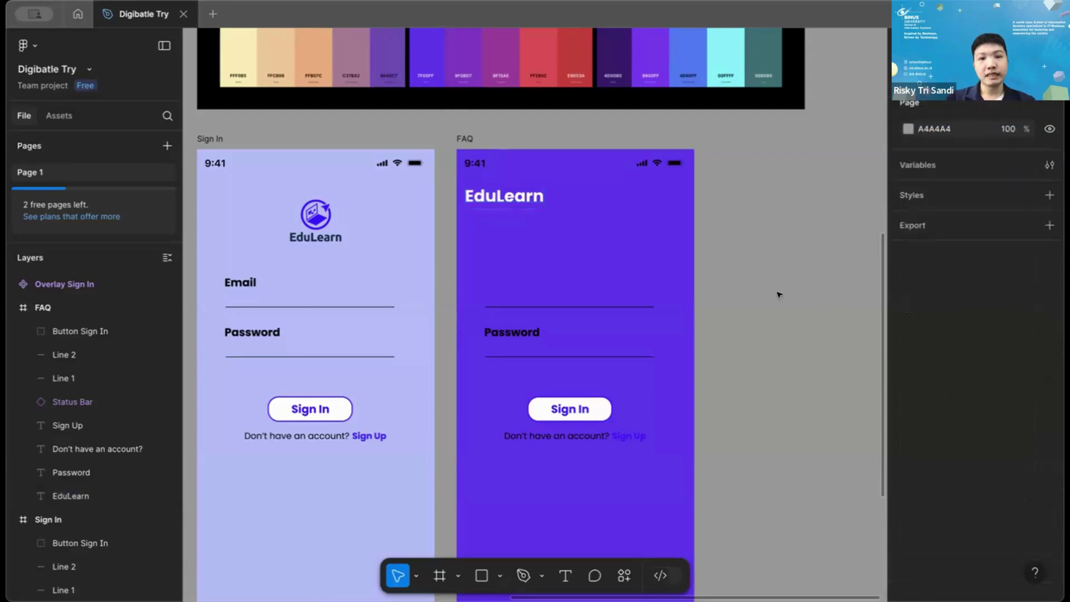
Nudge the EduLearn title in the FAQ frame sideways to X 25.
scroll(775, 293, up, 1)
scroll(775, 294, right, 1)
click(504, 220)
key(shift+Right)
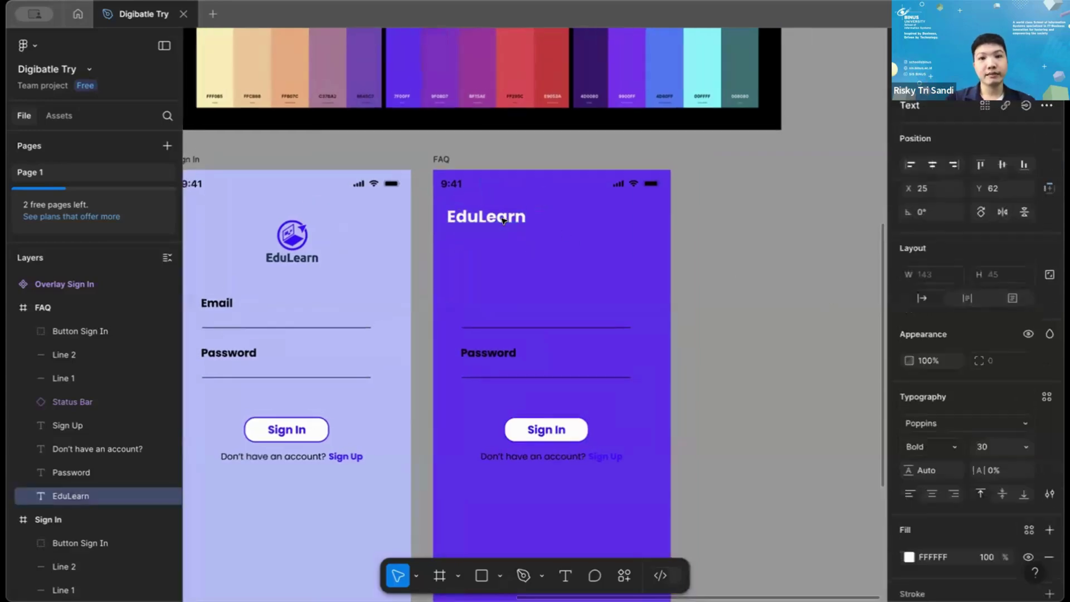
key(shift+Right)
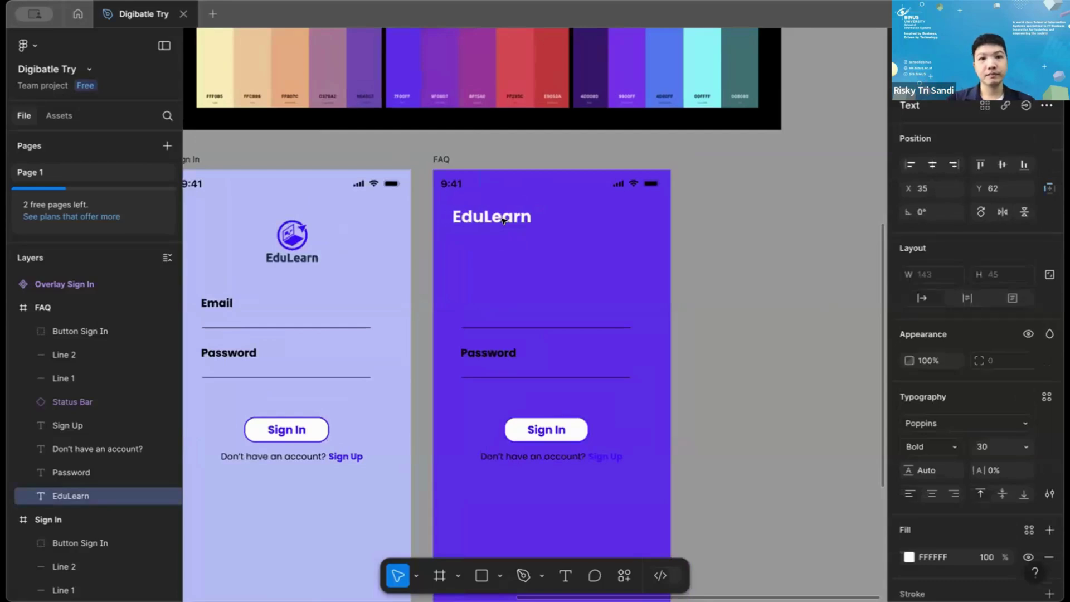
key(shift+Left)
Duplicate the round profile photo from the asset area beside the nav bars and move the copy into the FAQ frame.
scroll(528, 321, left, 5)
scroll(528, 321, down, 3)
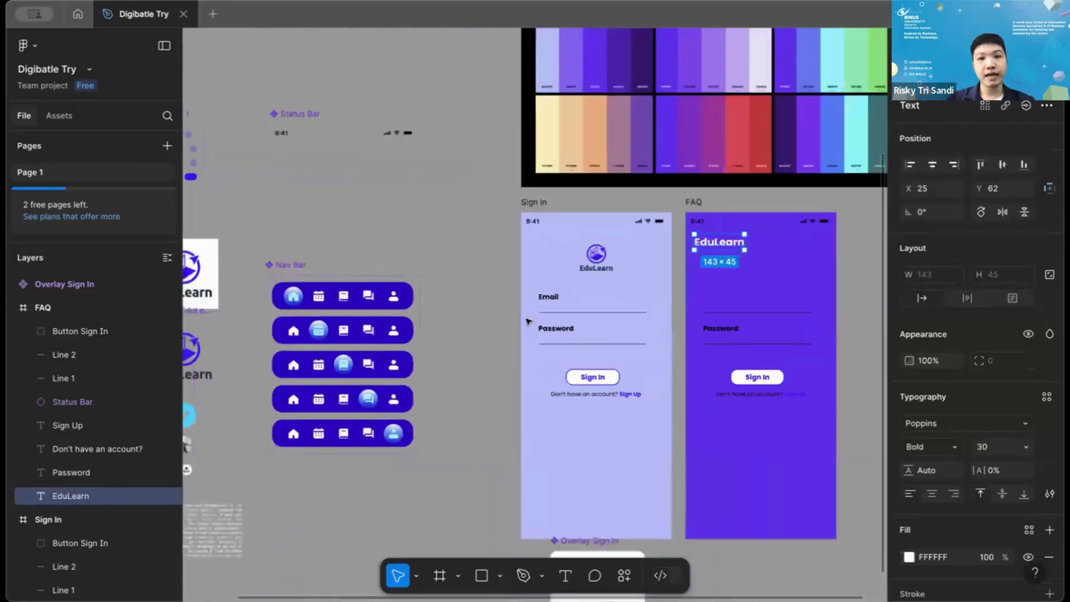
scroll(528, 322, left, 5)
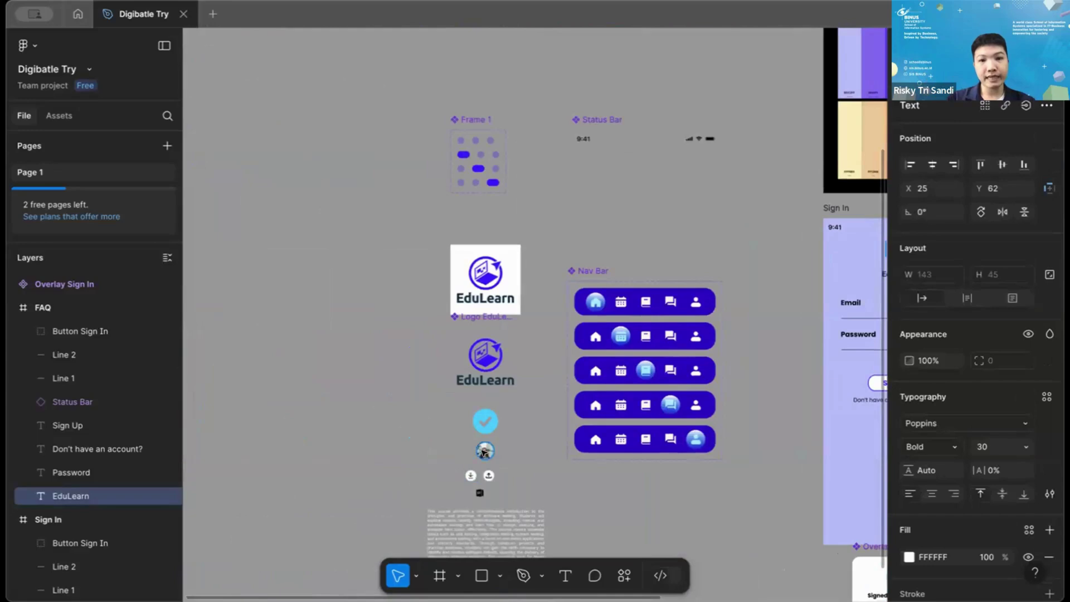
click(485, 453)
scroll(485, 453, right, 4)
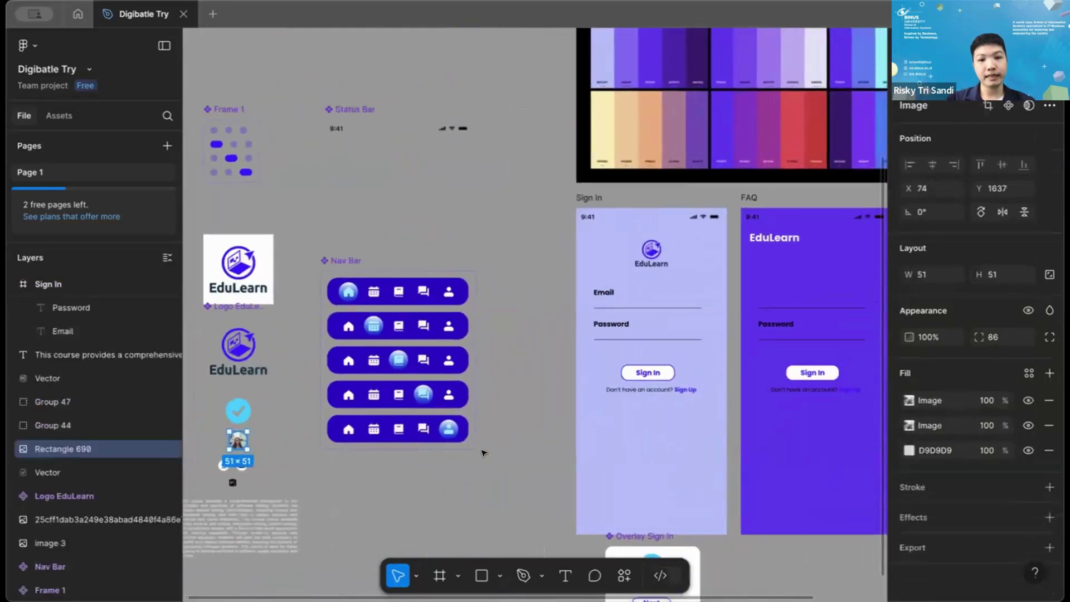
key(ctrl+d)
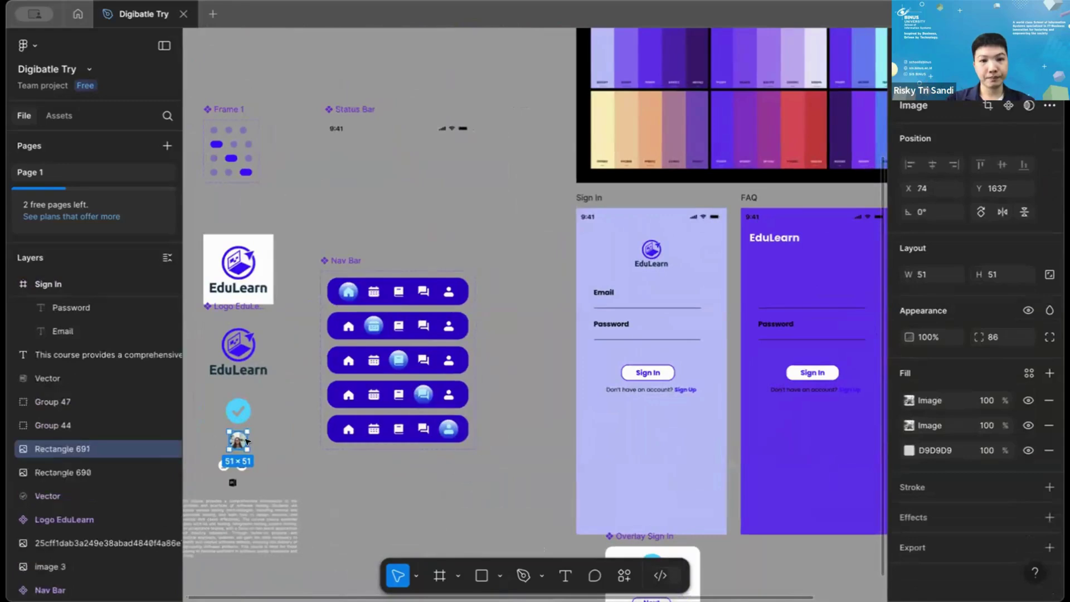
key(ctrl+x)
click(769, 278)
key(ctrl+v)
scroll(779, 272, right, 4)
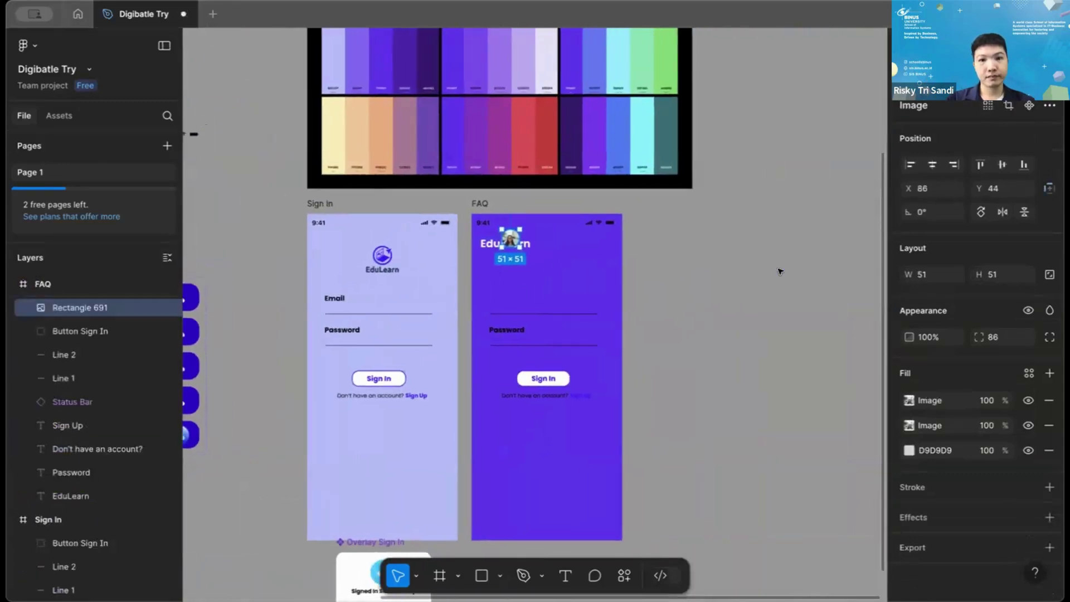
Move the profile photo to the FAQ frame's right side, vertically centred on the EduLearn title.
scroll(779, 272, up, 5)
scroll(779, 272, down, 2)
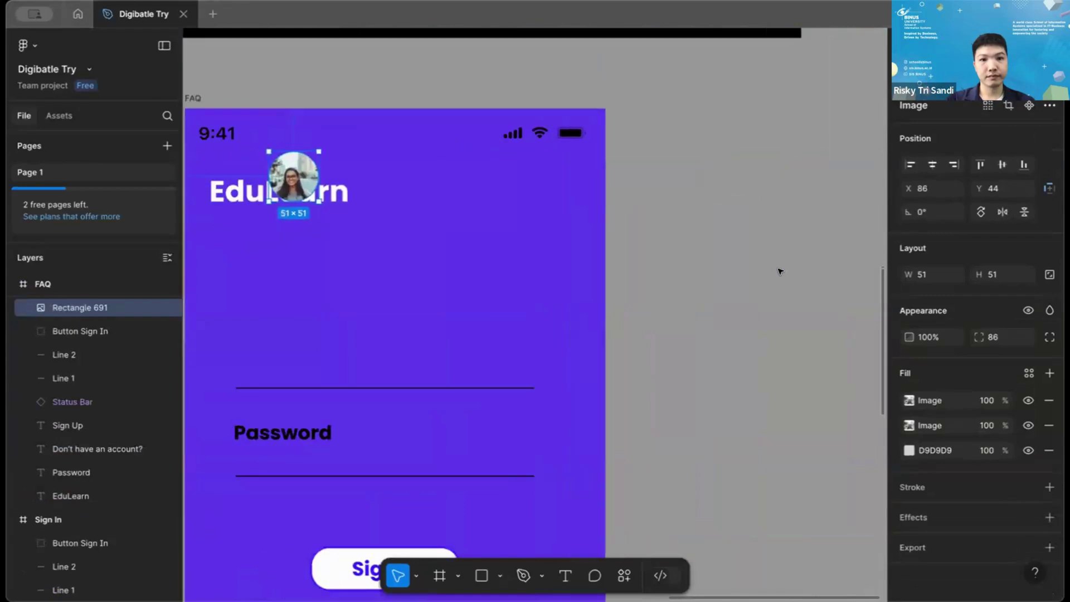
scroll(779, 271, up, 2)
scroll(780, 271, left, 3)
key(Right)
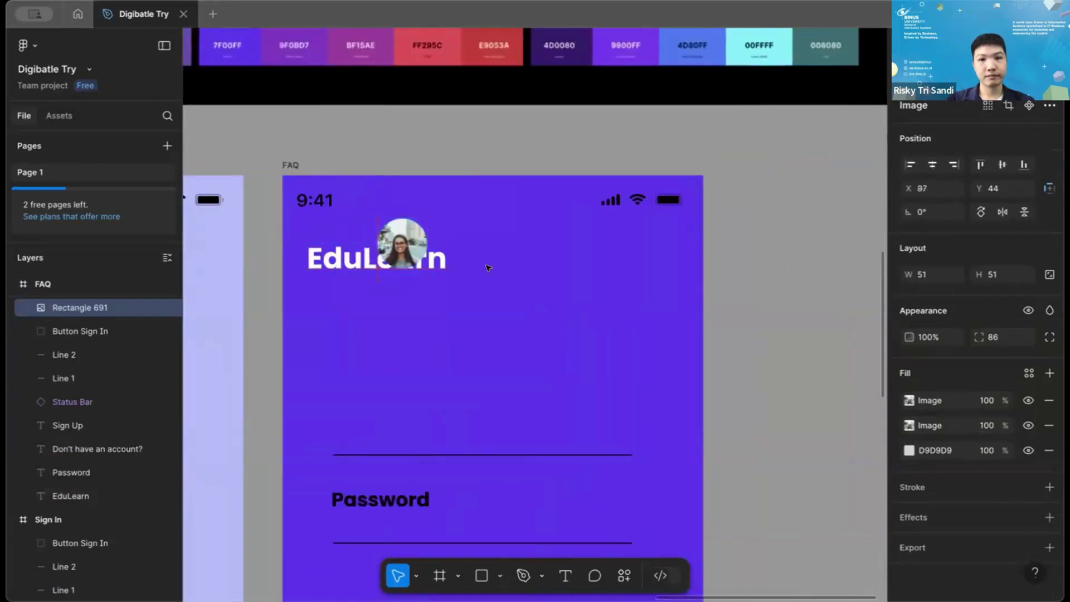
drag(489, 268, 651, 264)
click(740, 304)
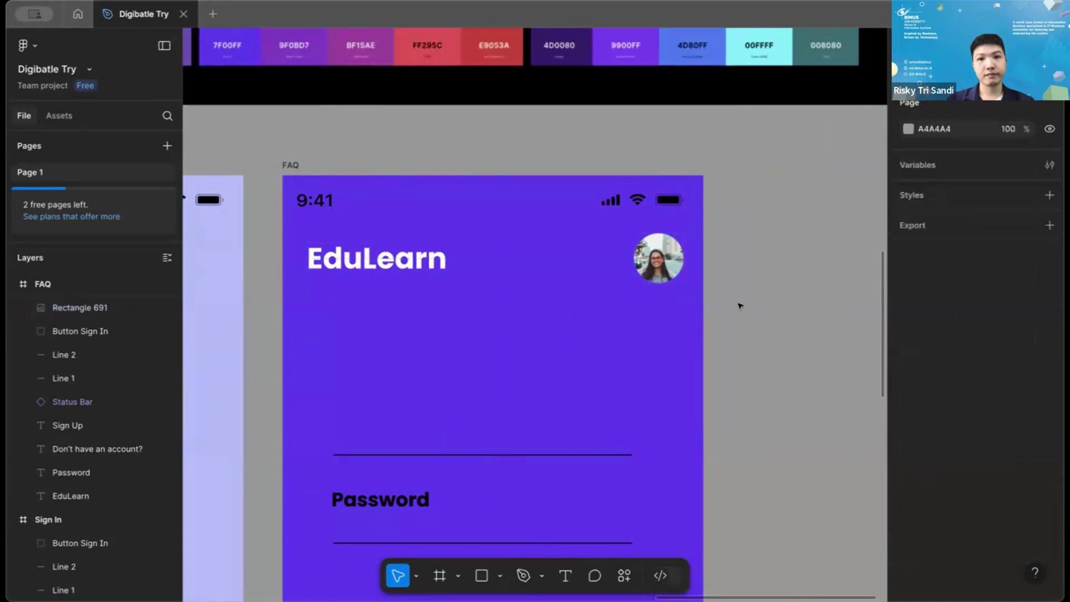
scroll(739, 305, down, 4)
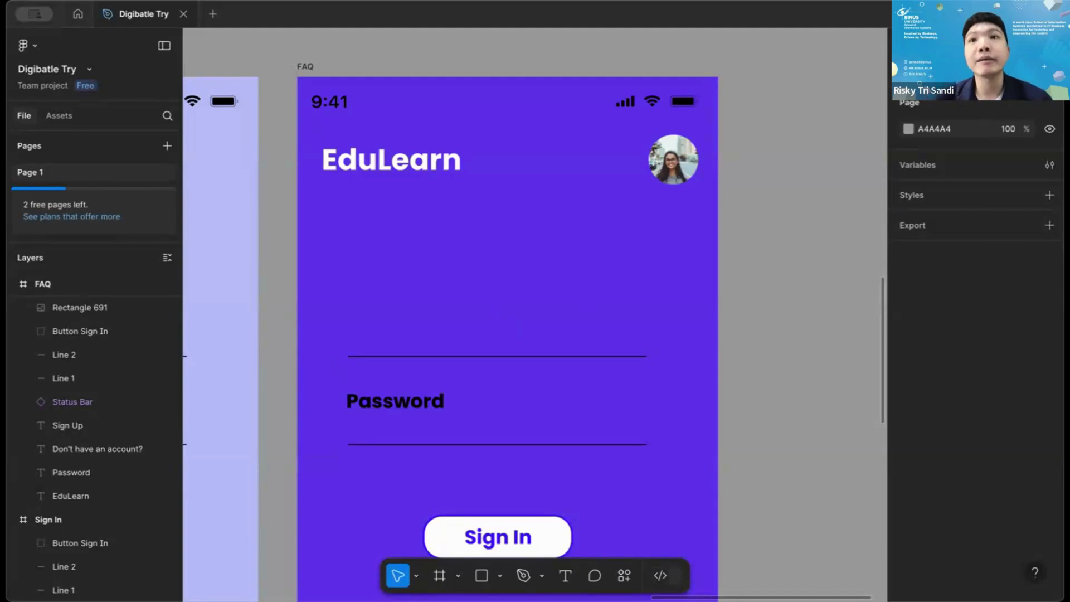
click(154, 44)
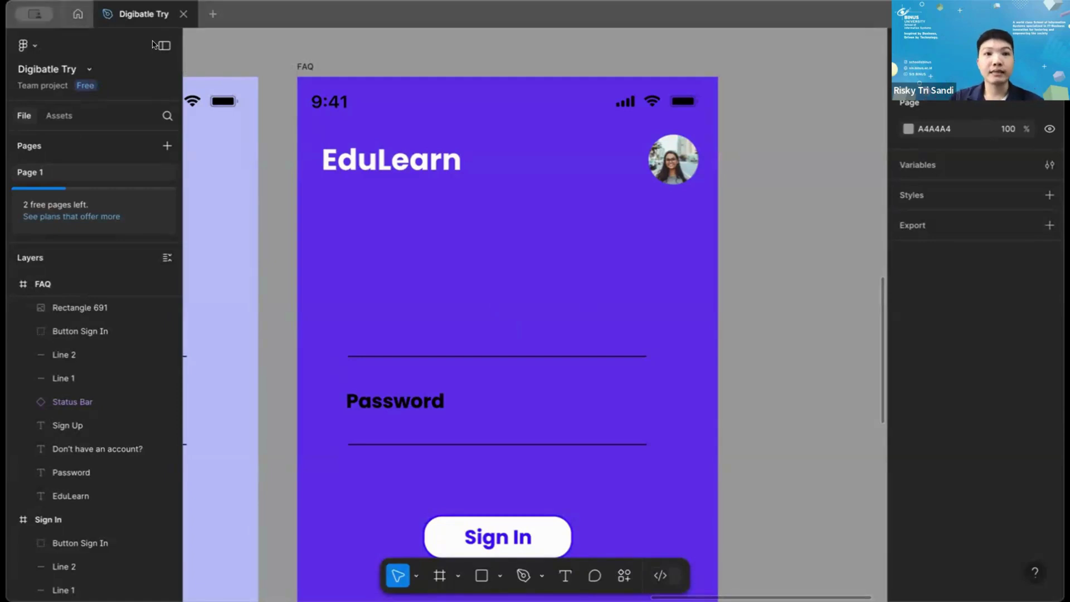
click(158, 45)
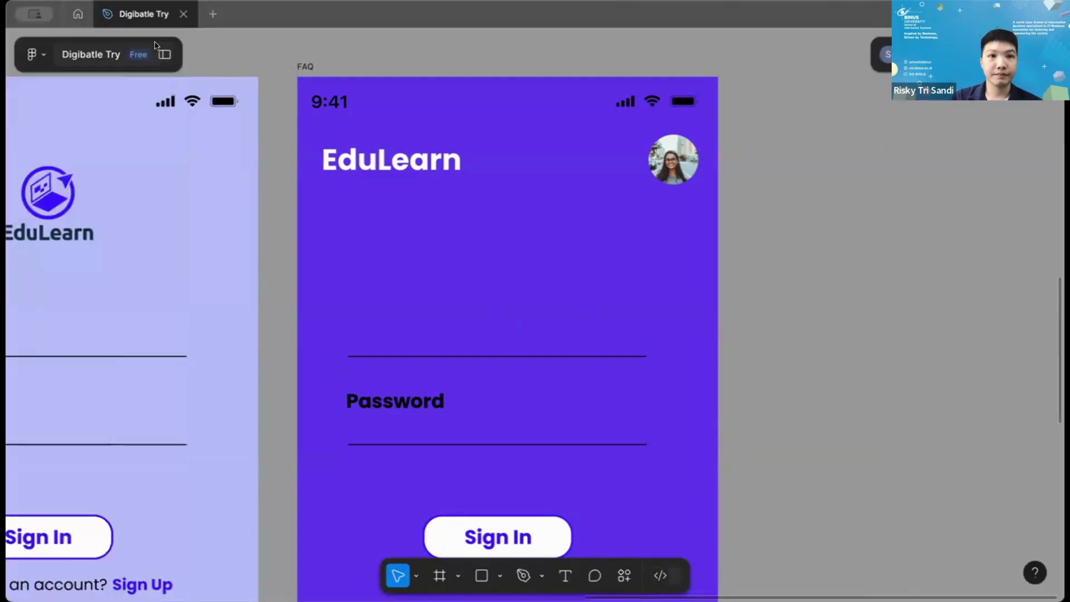
click(162, 54)
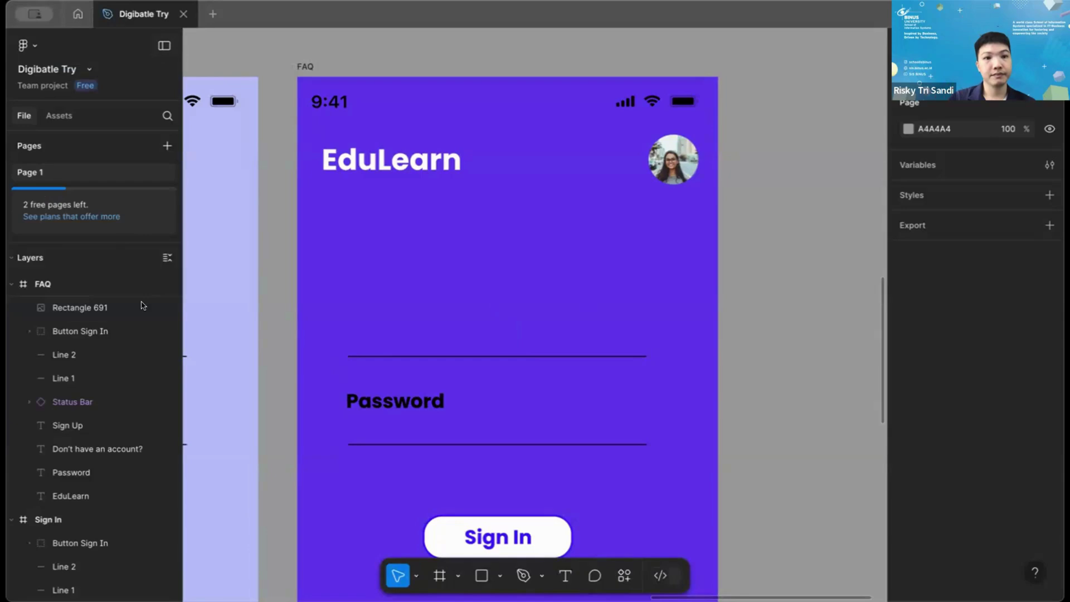
scroll(145, 312, down, 2)
scroll(145, 335, up, 3)
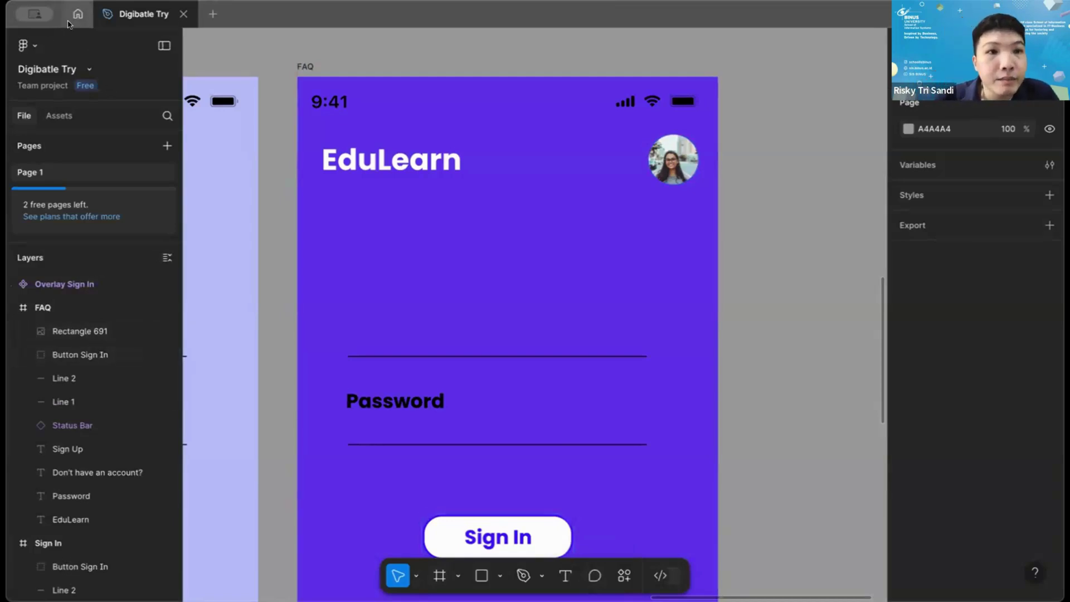
Run the Iconify plugin and filter the Material Symbols Light icon set by "left".
click(25, 46)
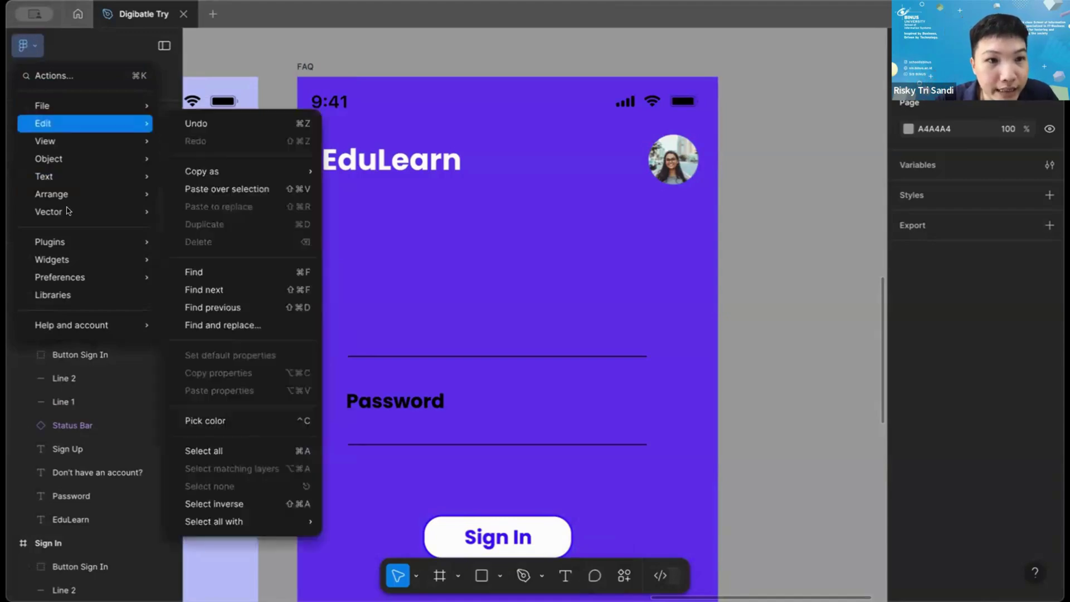
mouse_move(63, 241)
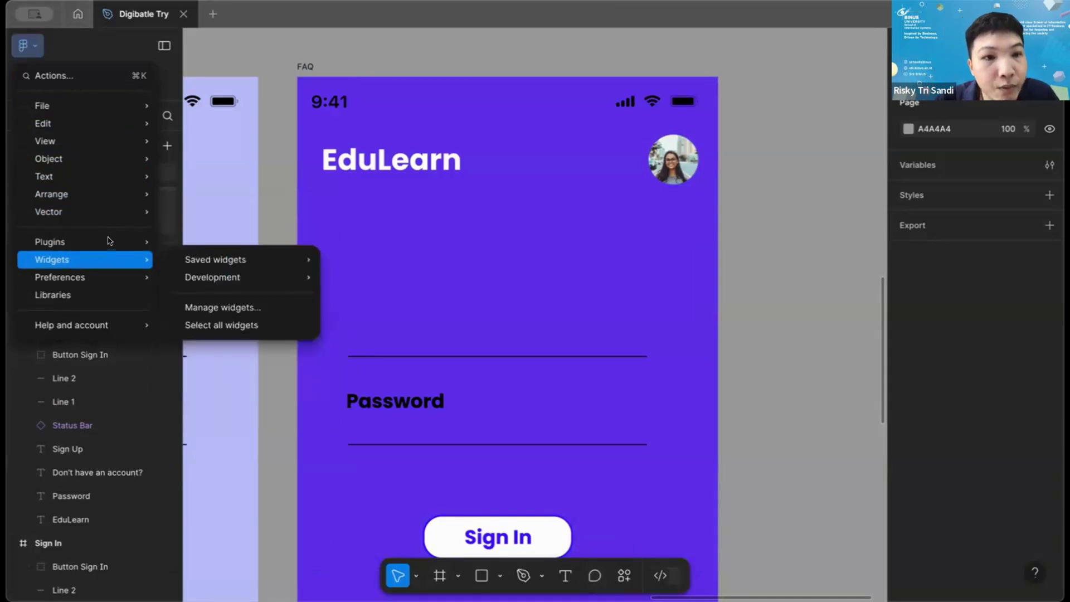
mouse_move(110, 241)
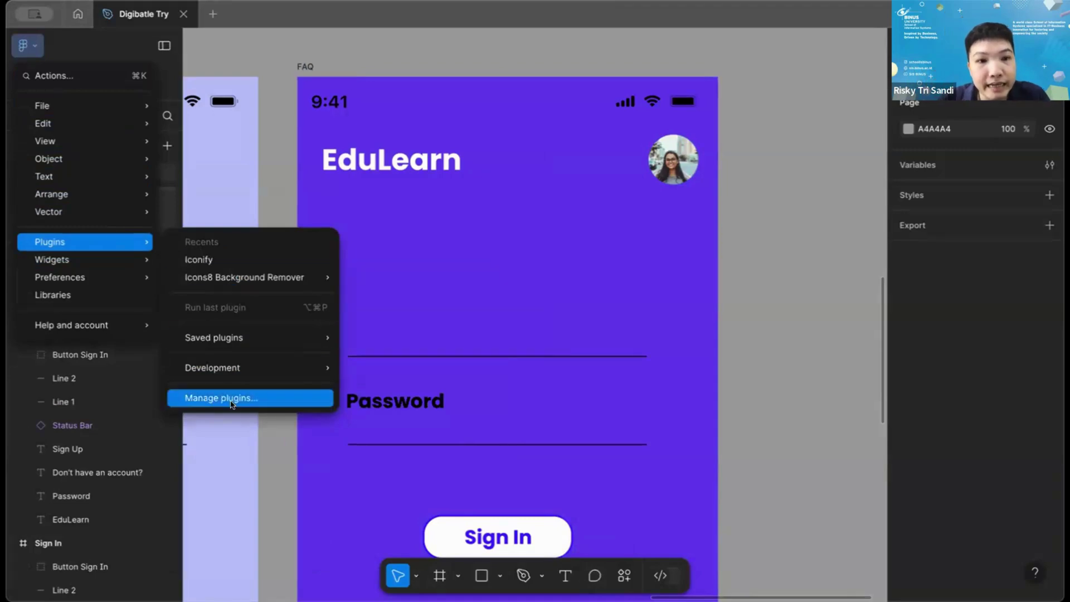
click(234, 402)
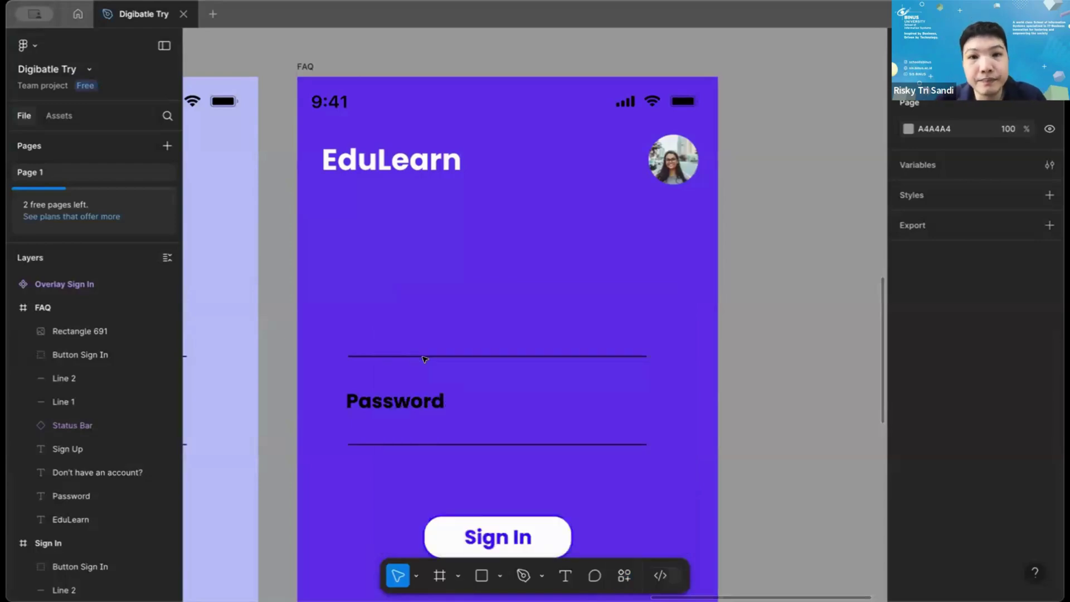
key(ctrl+alt+p)
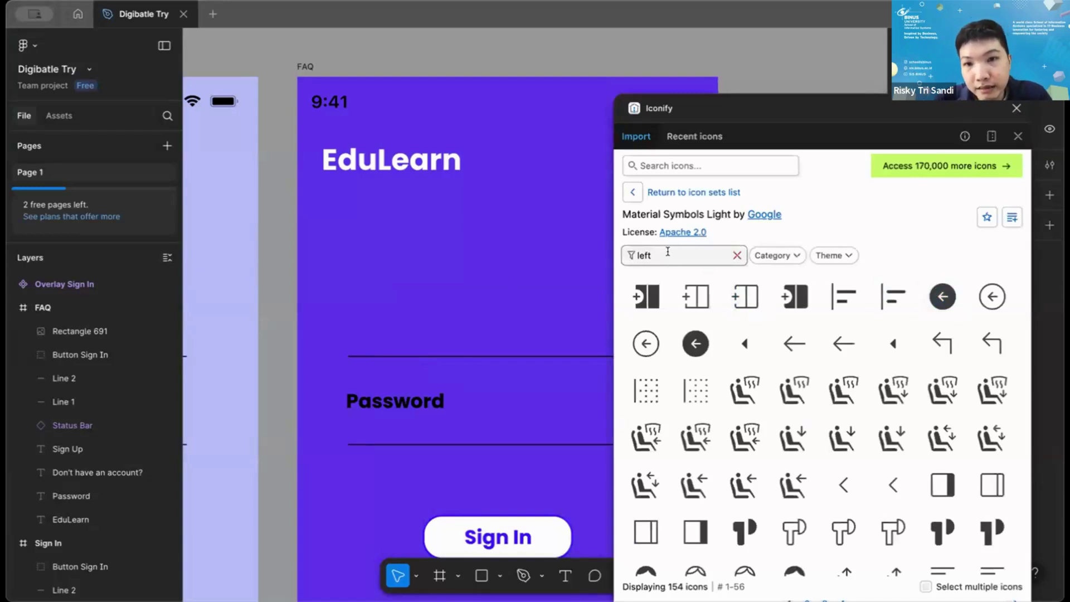
click(737, 256)
text(lef)
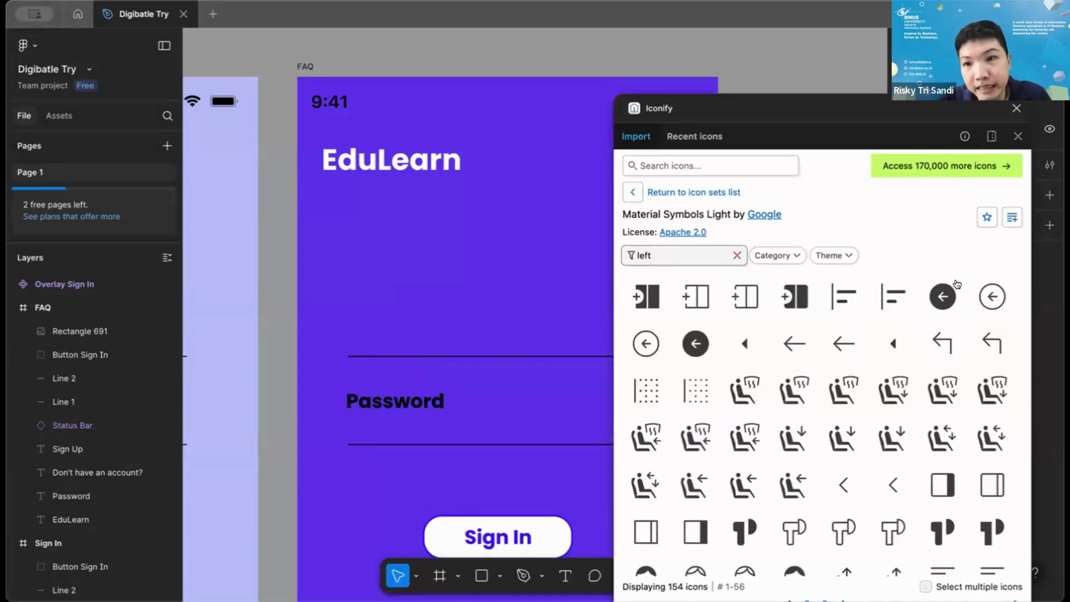
Import the filled arrow-circle-left icon as a component at automatic size 24 in black.
click(943, 296)
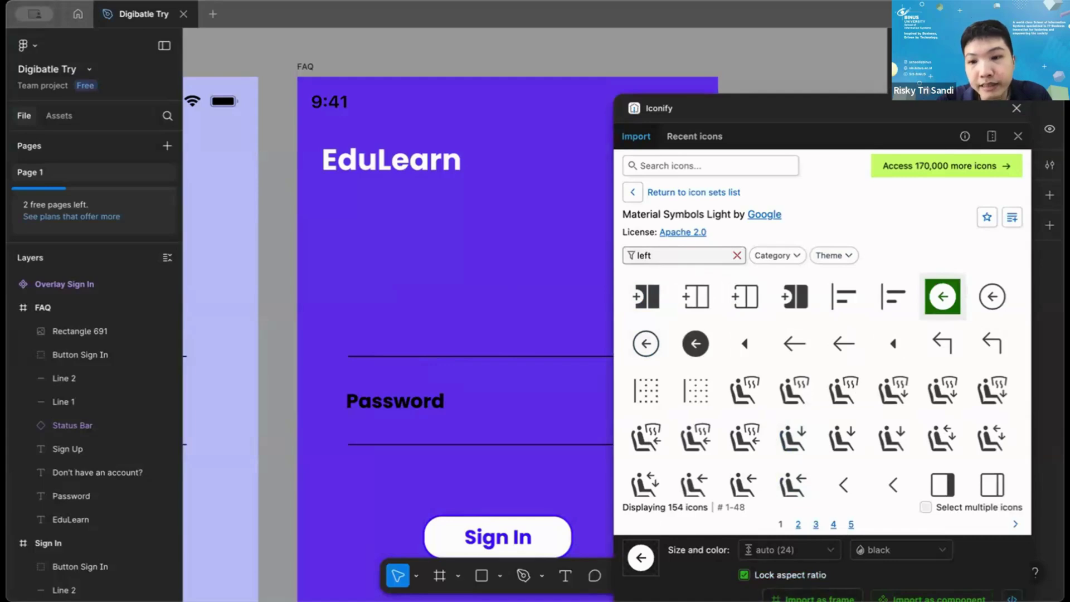
click(931, 597)
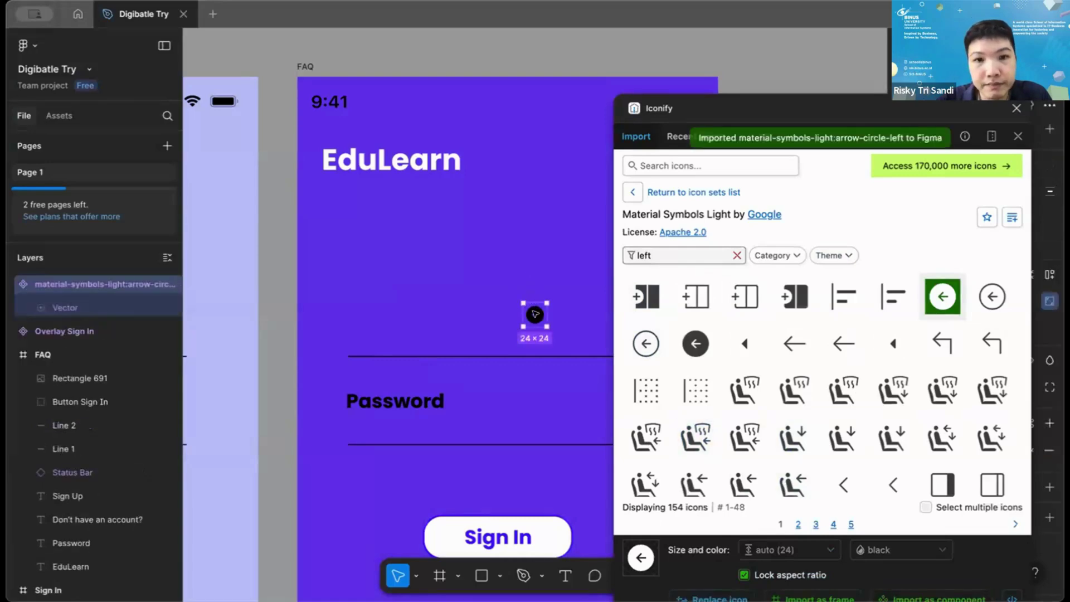
scroll(535, 314, down, 5)
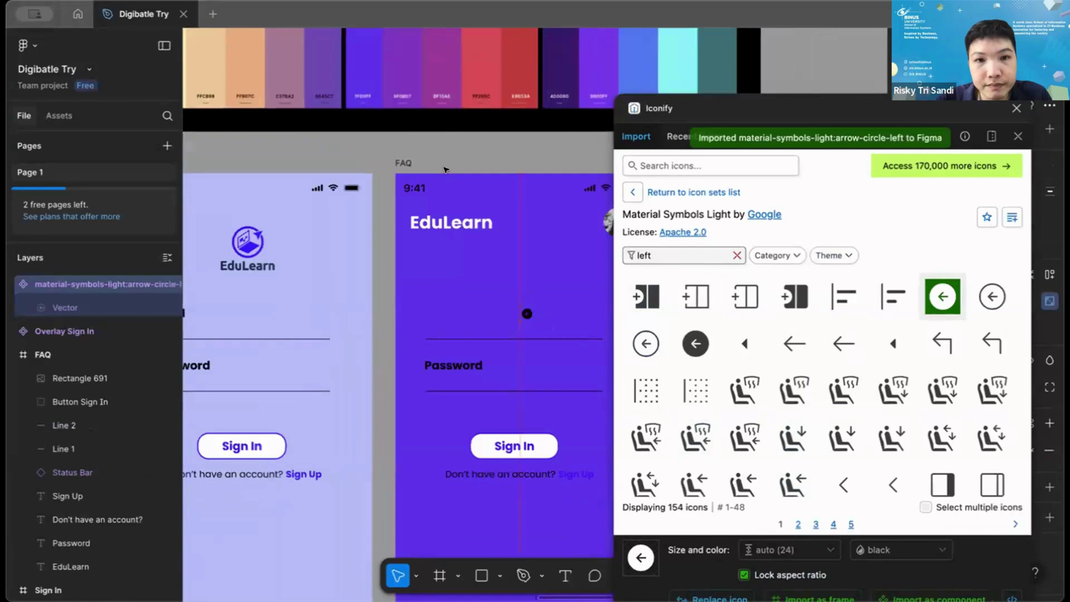
Move the imported arrow icon component above the FAQ frame and close the Iconify plugin.
drag(526, 313, 442, 154)
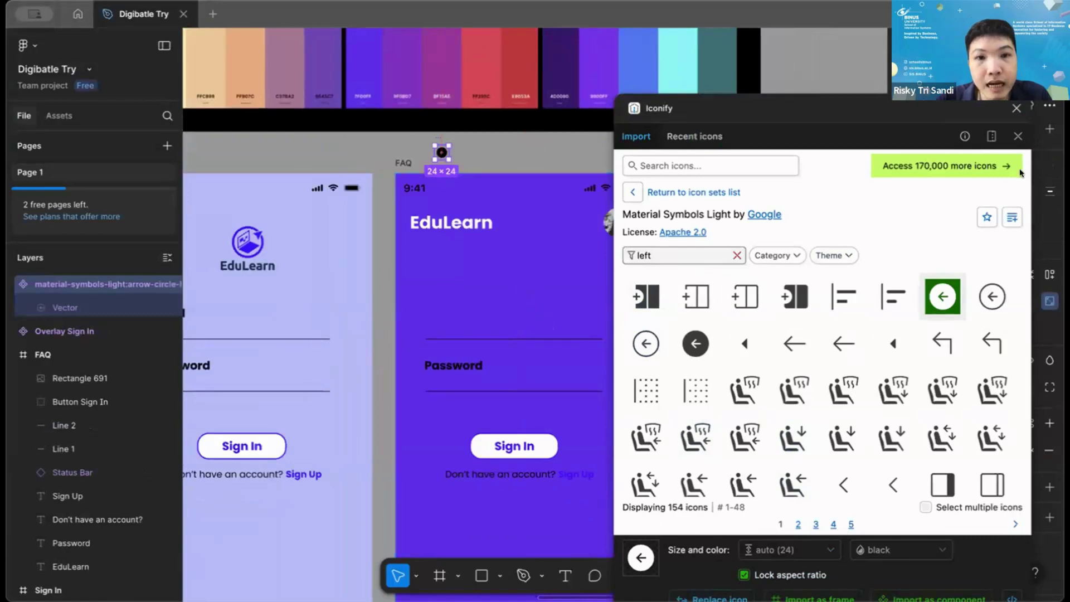
click(1017, 108)
scroll(462, 223, up, 5)
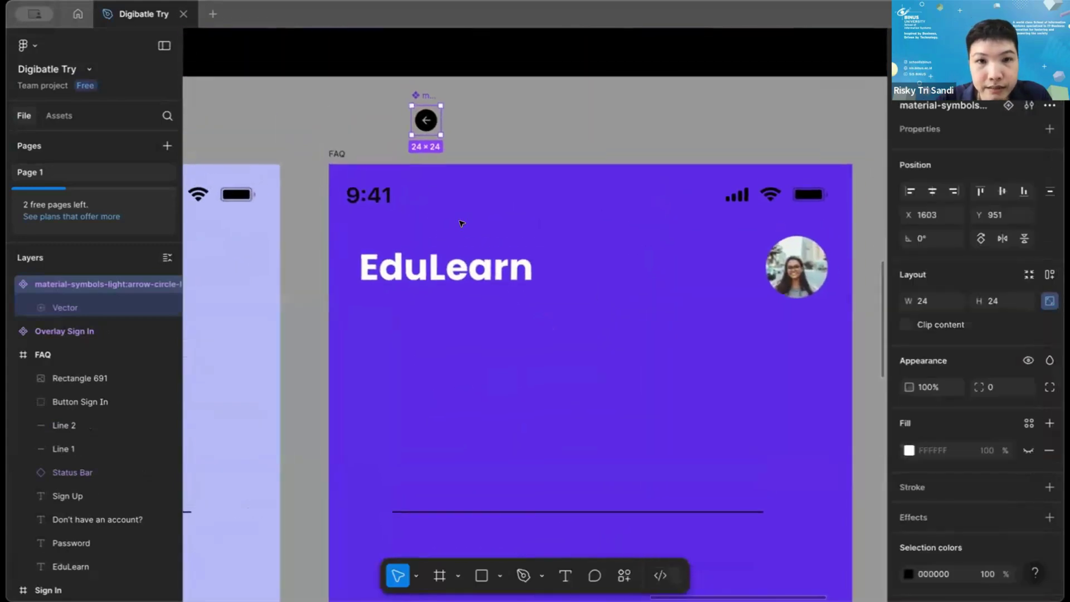
Place an instance of the arrow icon in the FAQ frame directly below the EduLearn title, sized 36 × 36.
scroll(426, 125, right, 1)
drag(424, 124, 387, 333)
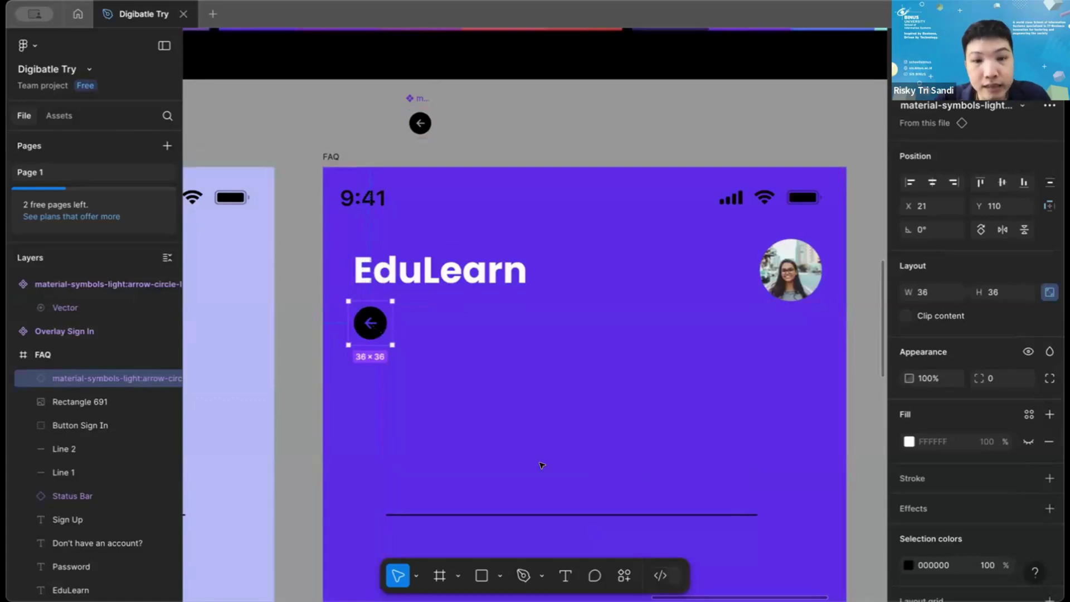
scroll(542, 465, down, 3)
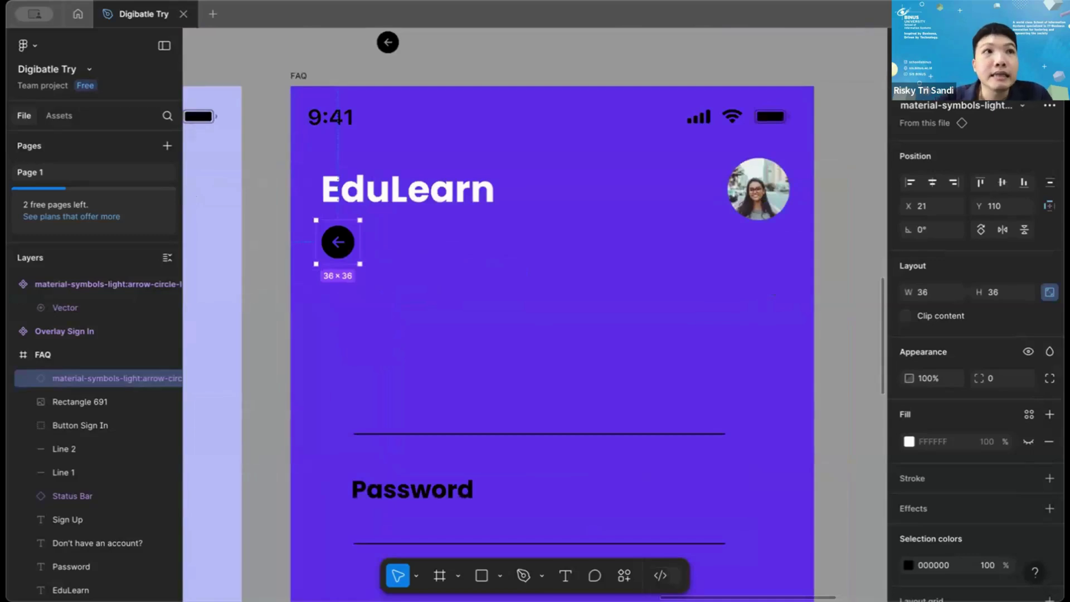
Try filling the arrow icon instance's background with pale yellow FBF1C2 sampled from the violet palettes image.
click(909, 442)
click(732, 457)
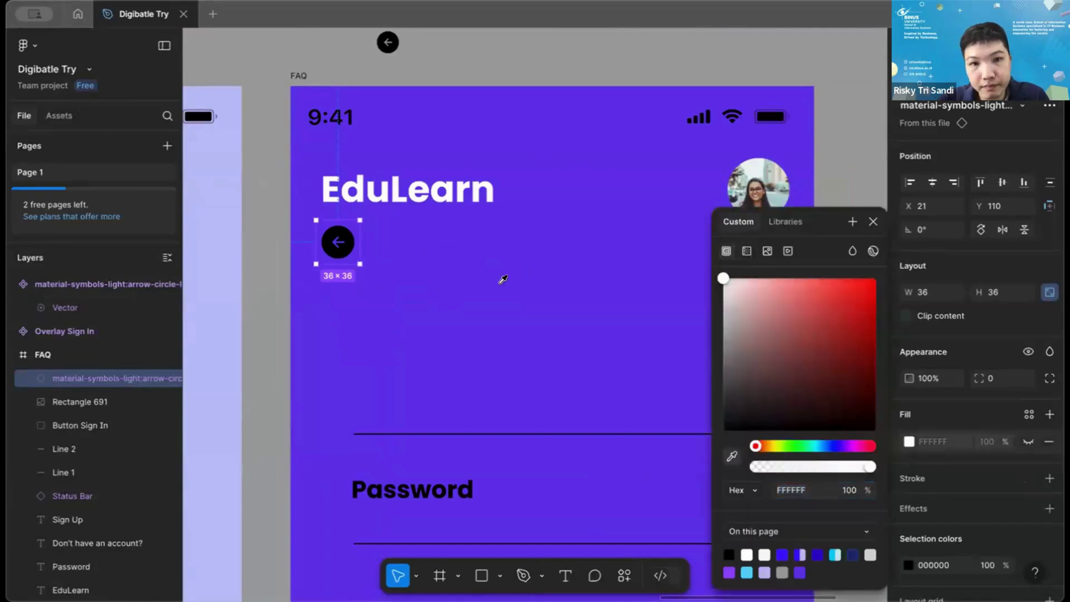
scroll(505, 283, up, 6)
scroll(509, 284, down, 6)
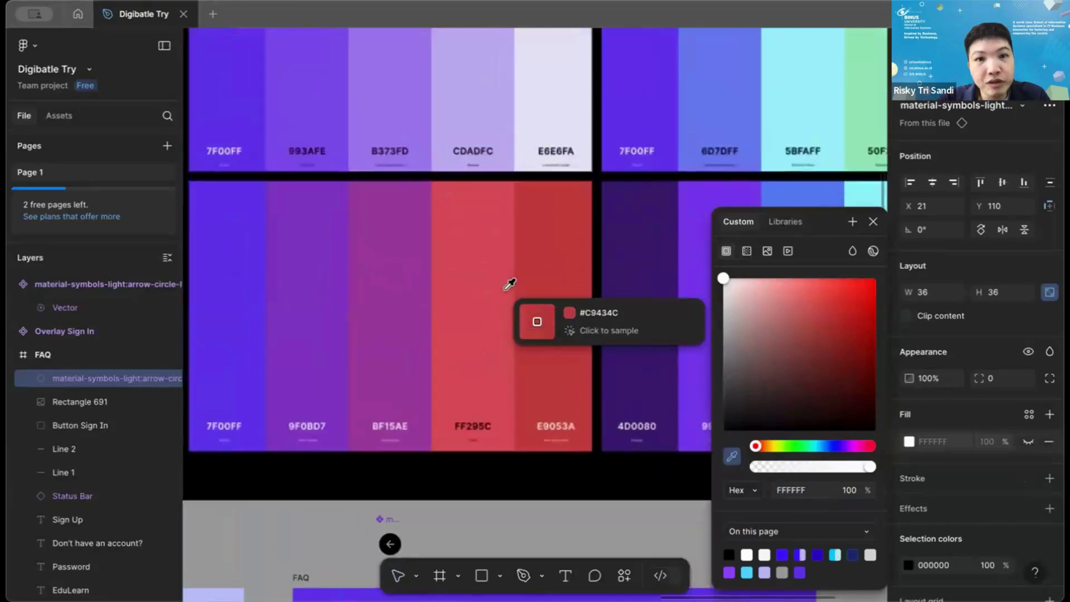
scroll(509, 284, down, 2)
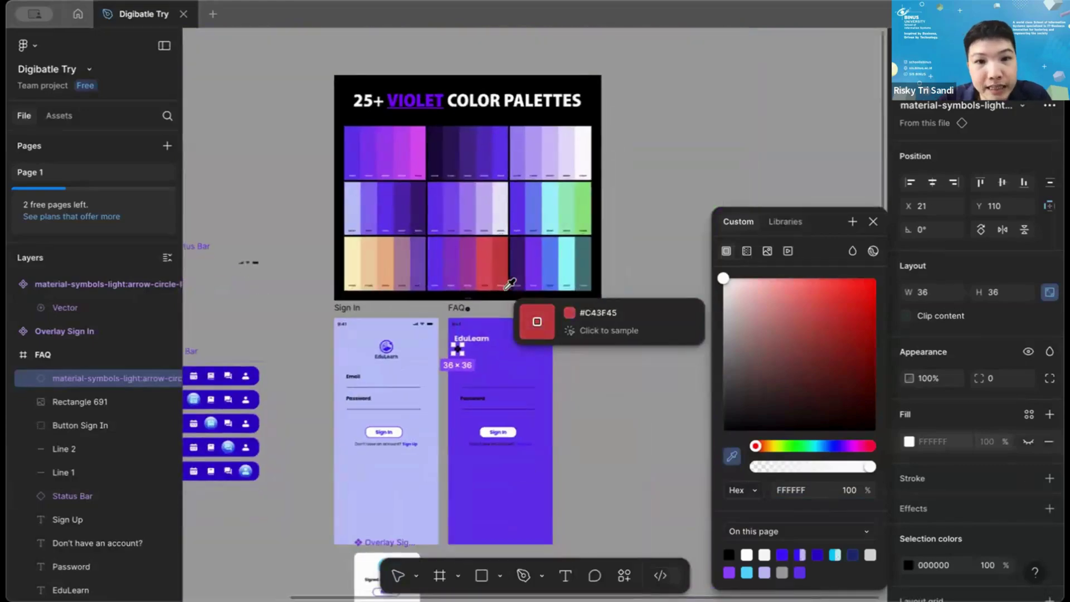
scroll(509, 284, up, 4)
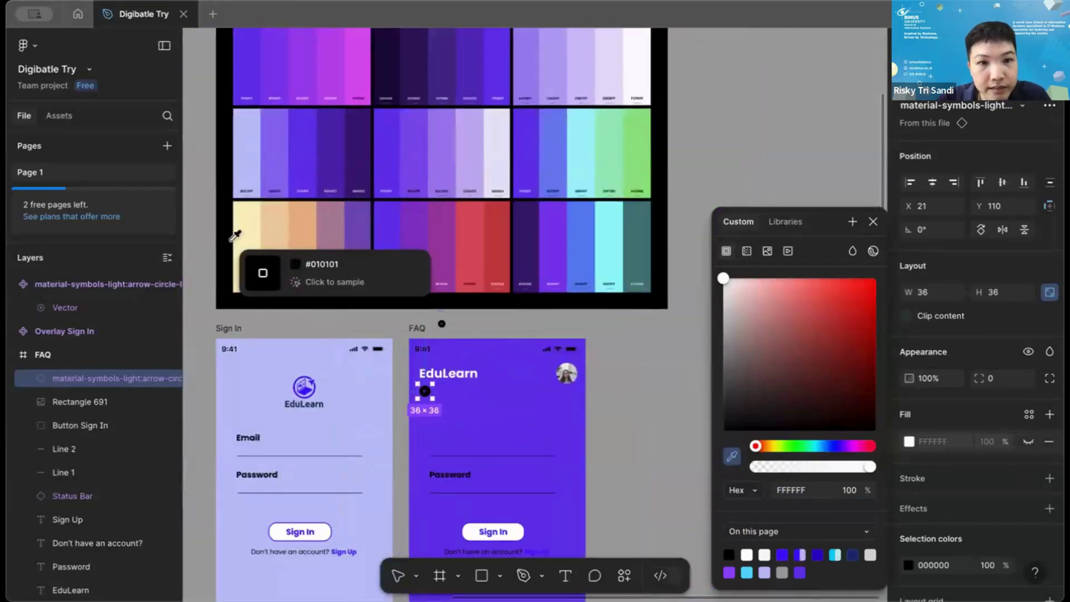
click(258, 231)
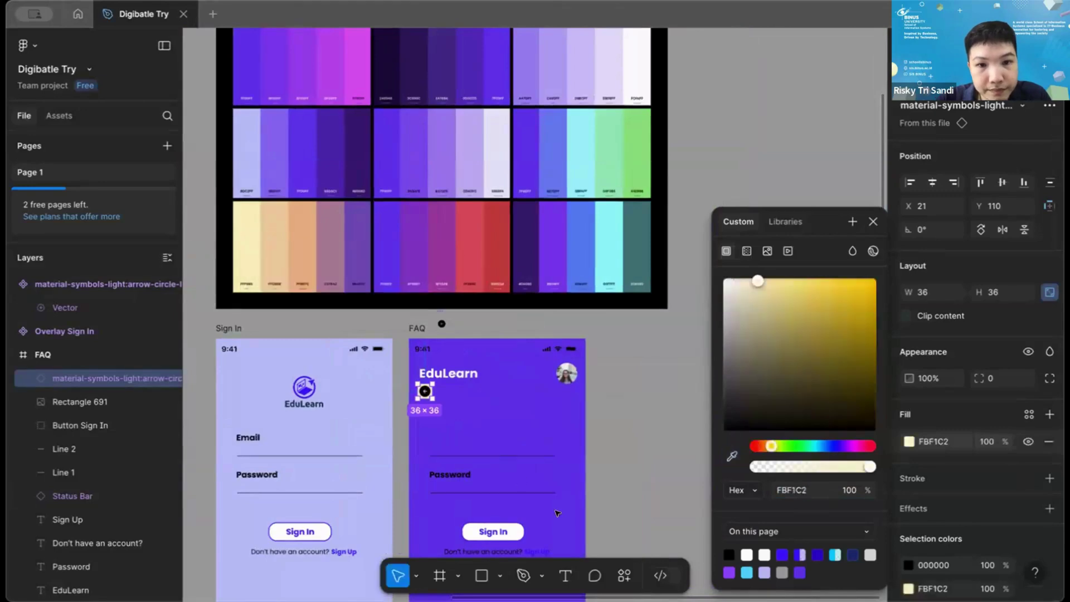
scroll(569, 521, up, 2)
scroll(570, 521, up, 2)
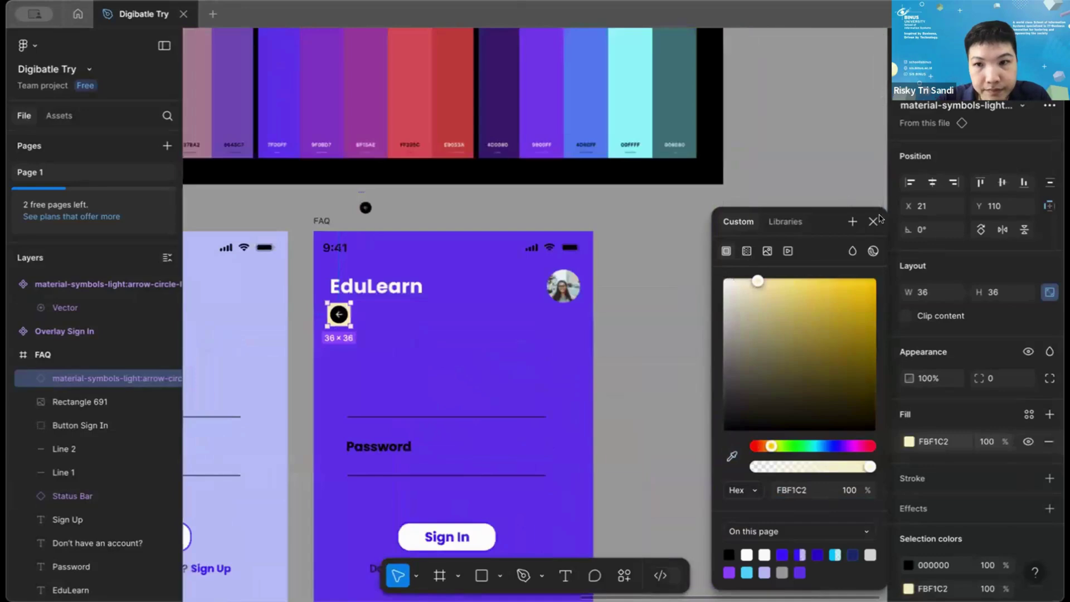
key(Escape)
scroll(452, 349, up, 3)
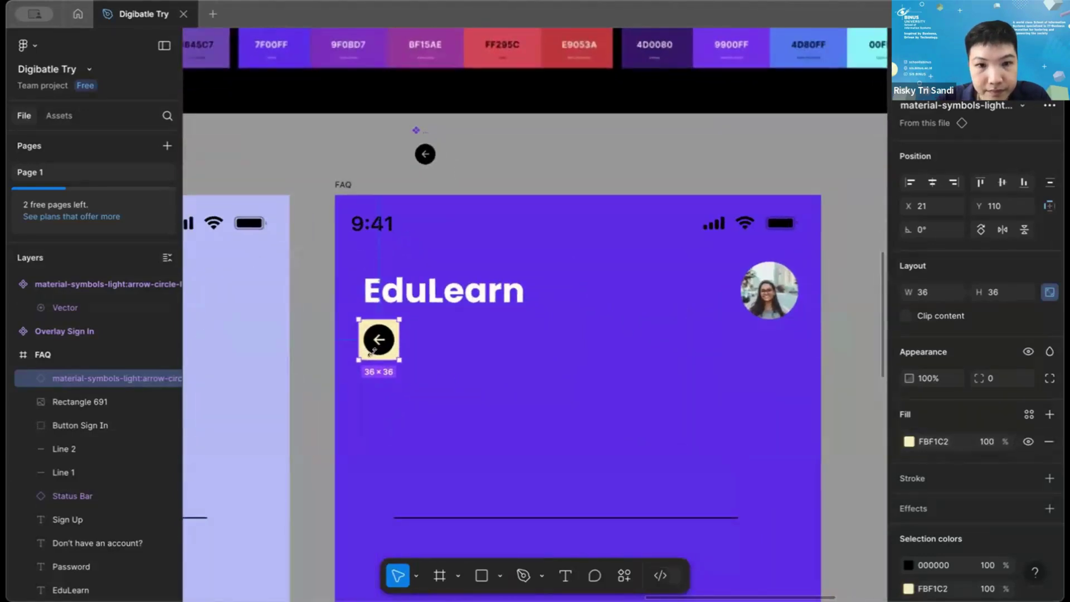
click(493, 417)
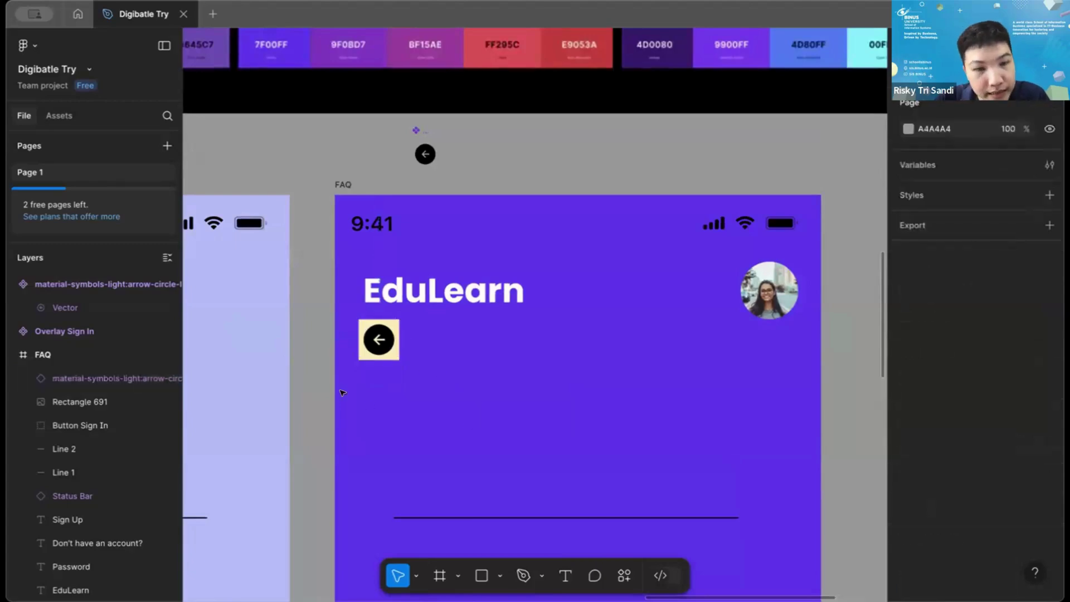
Undo the pale yellow background fill on the arrow icon instance.
key(ctrl+z)
click(399, 412)
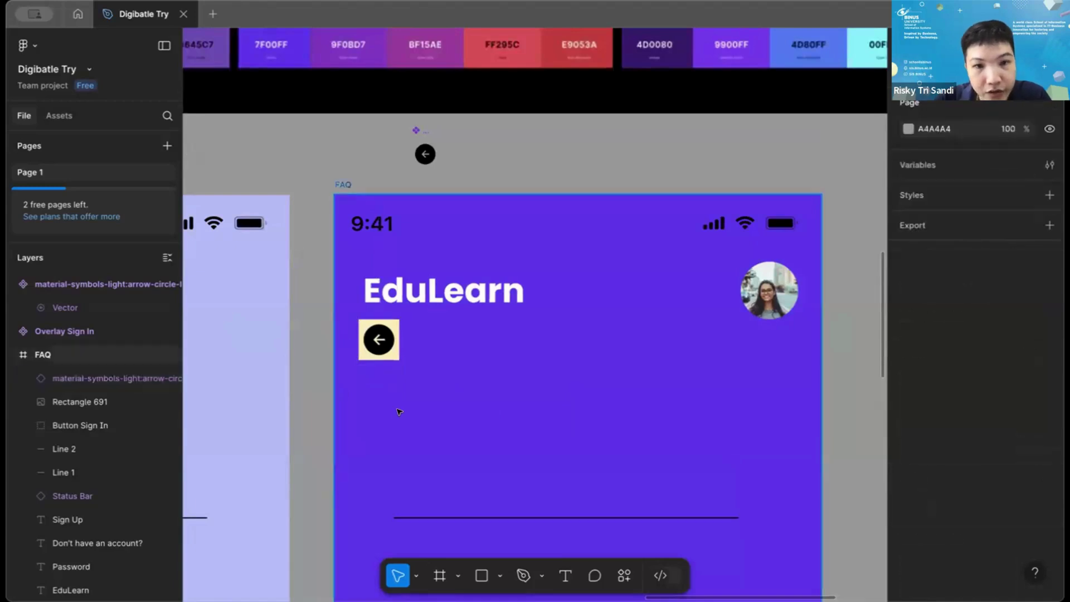
key(ctrl+z)
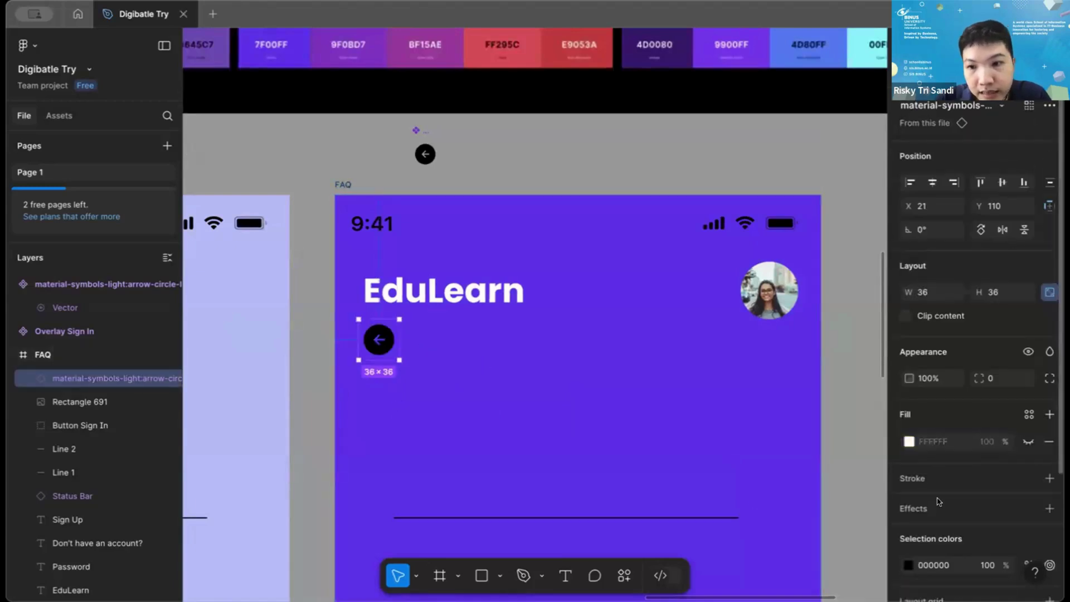
Recolour the vector inside the FAQ frame's arrow icon to pale yellow FBF1C2, sampled from the palettes image.
scroll(934, 496, down, 2)
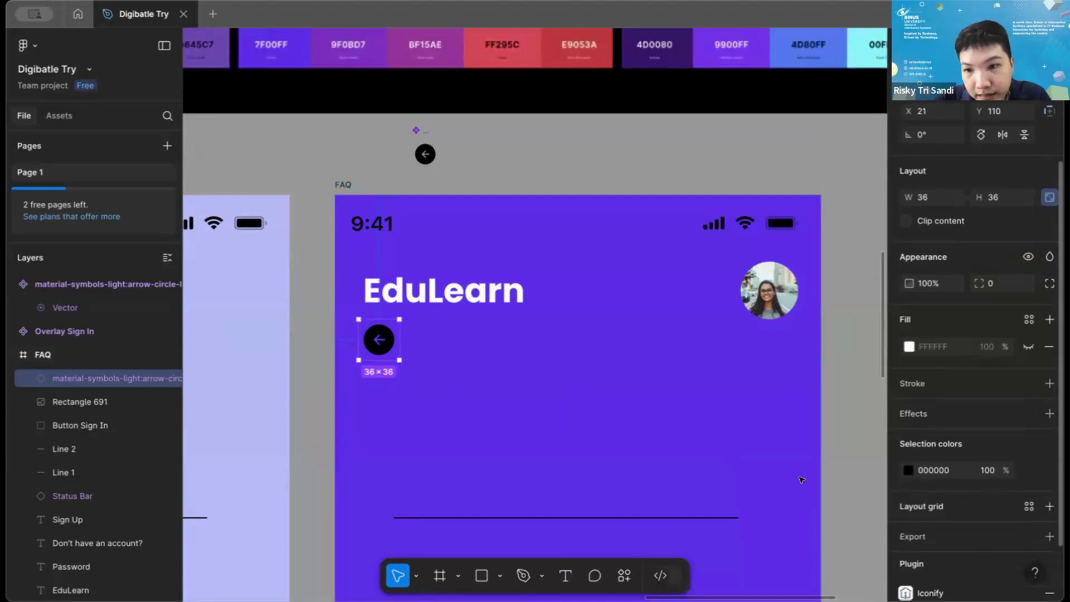
double_click(384, 337)
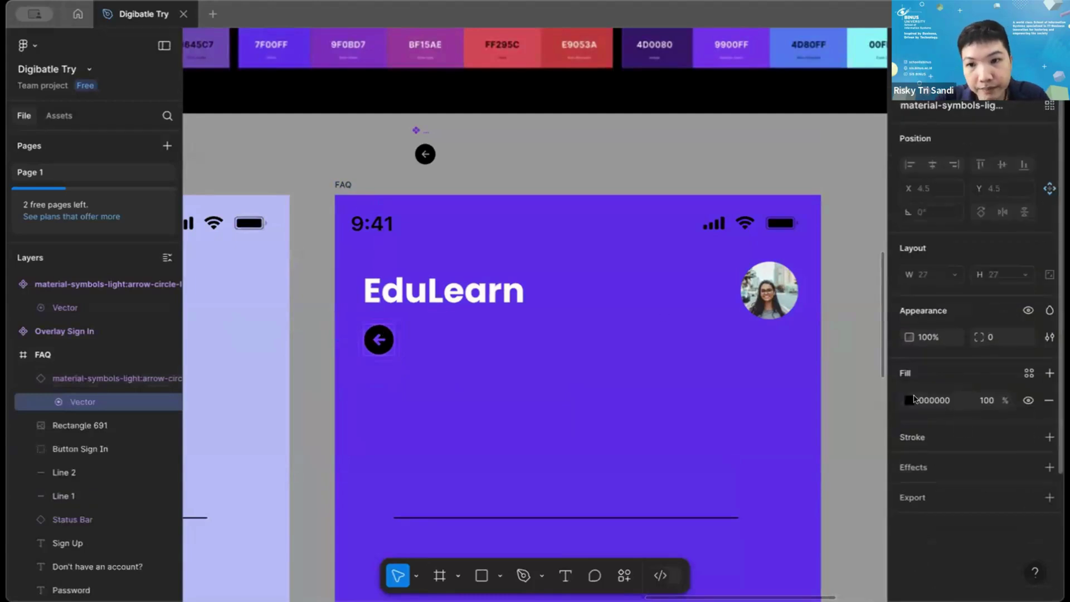
click(909, 400)
click(732, 457)
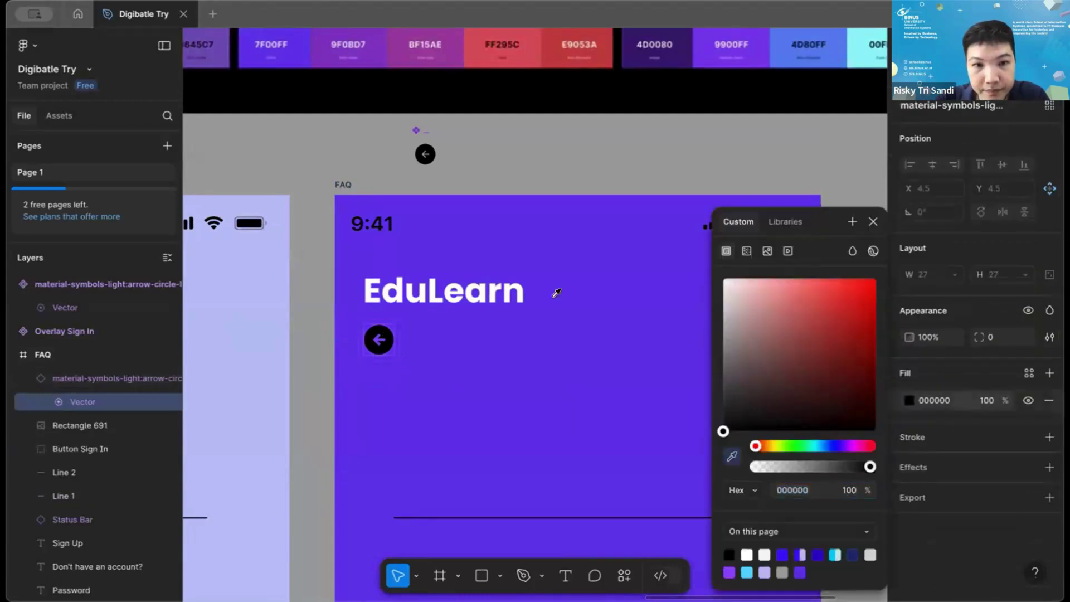
scroll(557, 299, up, 10)
scroll(557, 299, left, 5)
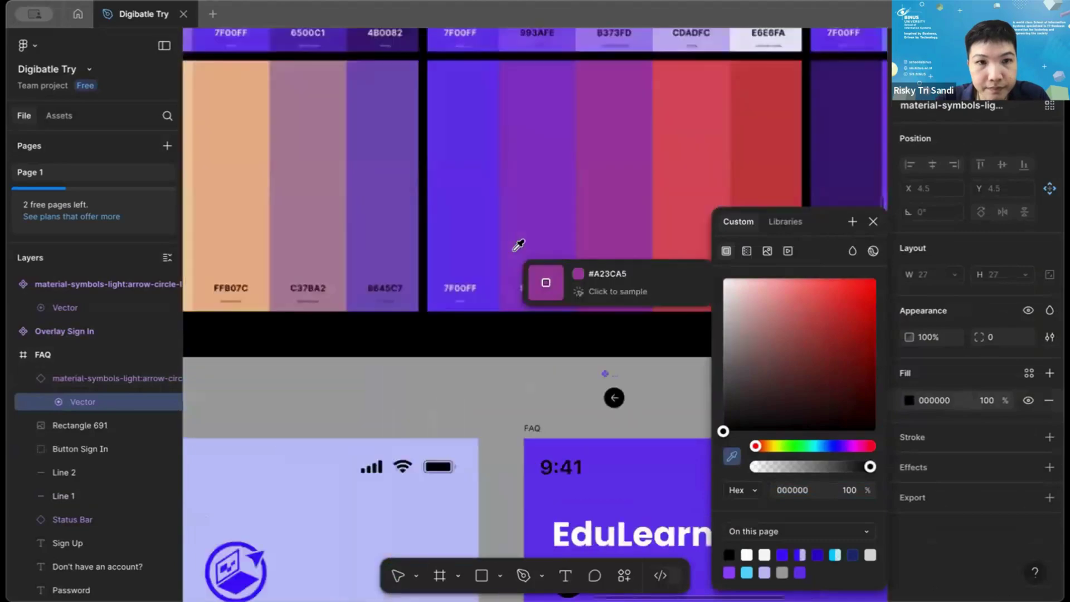
scroll(519, 245, left, 3)
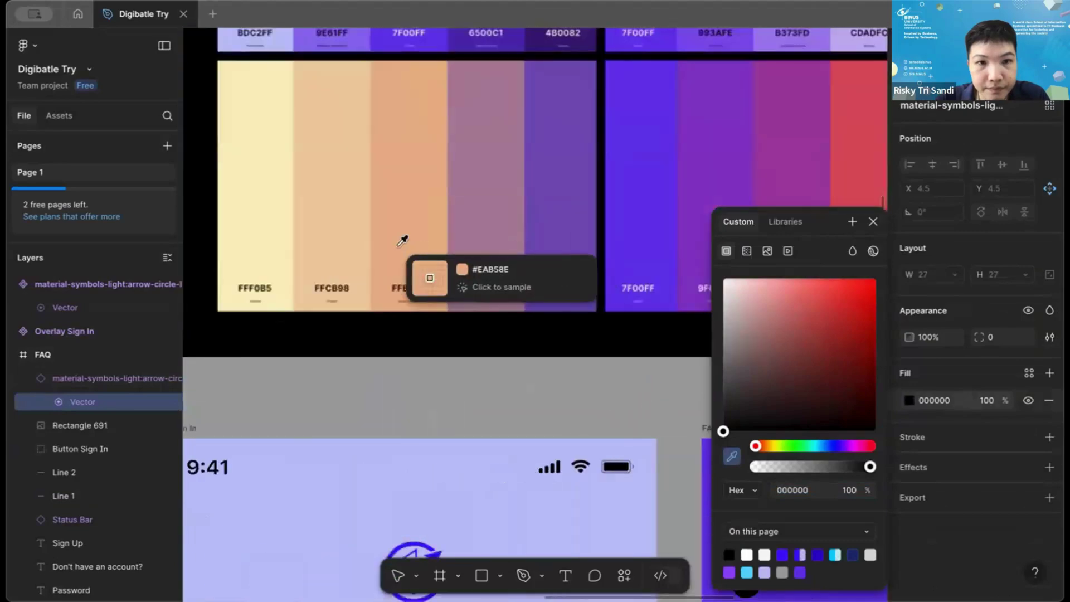
click(252, 212)
scroll(535, 312, down, 5)
scroll(535, 312, right, 3)
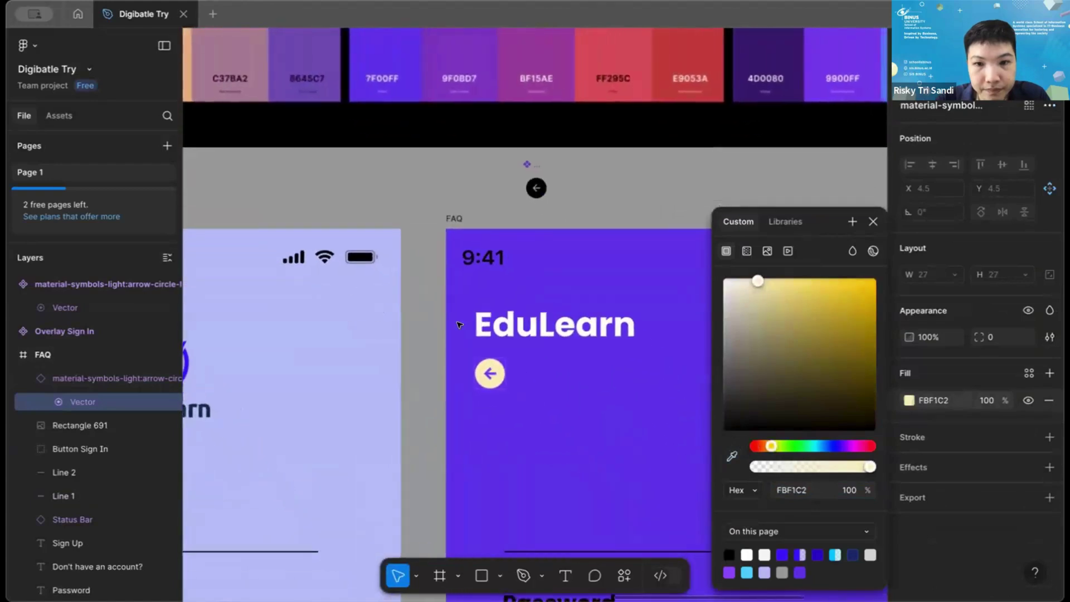
scroll(530, 363, up, 3)
click(873, 221)
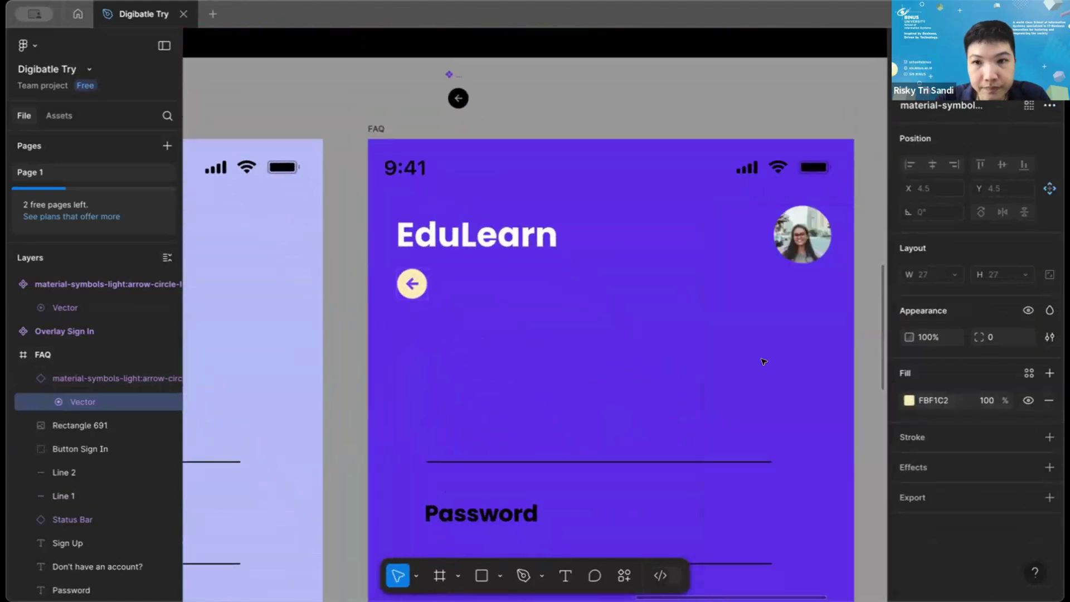
key(Escape)
scroll(764, 361, down, 2)
scroll(763, 361, right, 2)
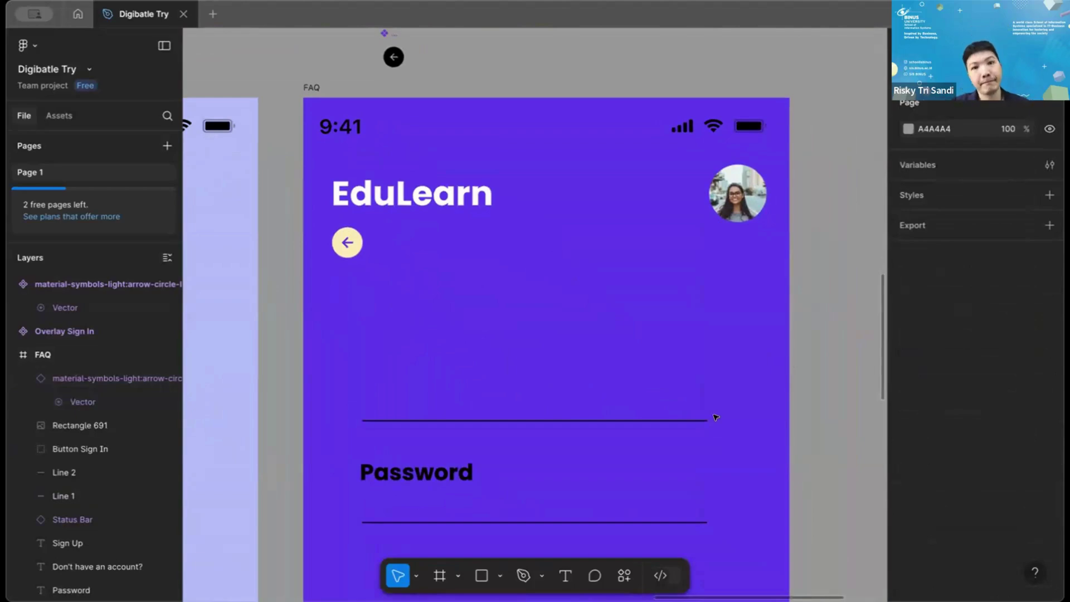
Duplicate the EduLearn title into the area below it and change the copy's text to FAQ.
scroll(719, 416, left, 1)
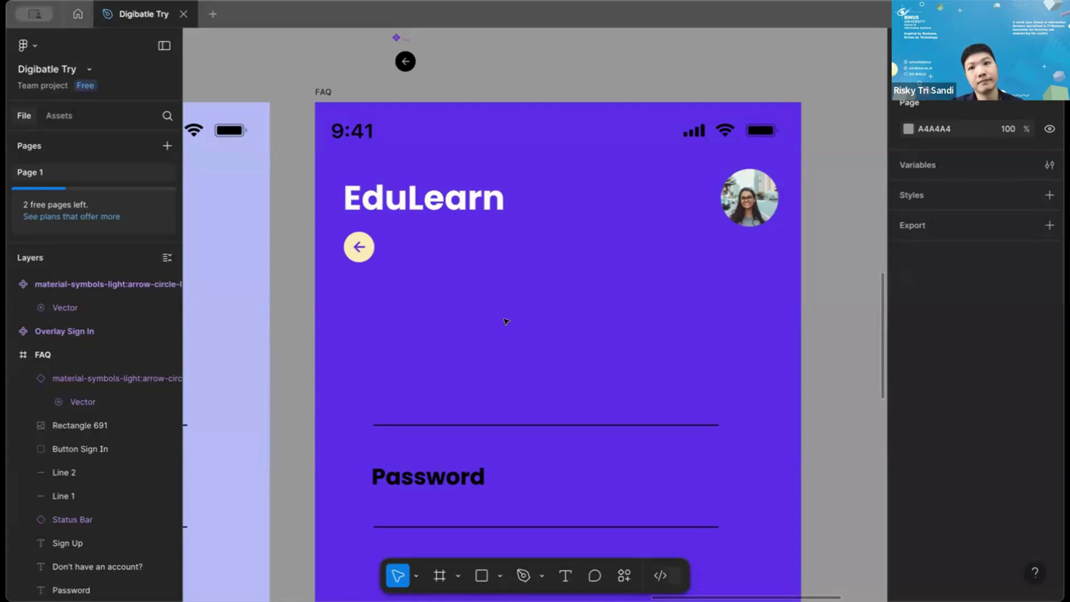
scroll(506, 321, down, 3)
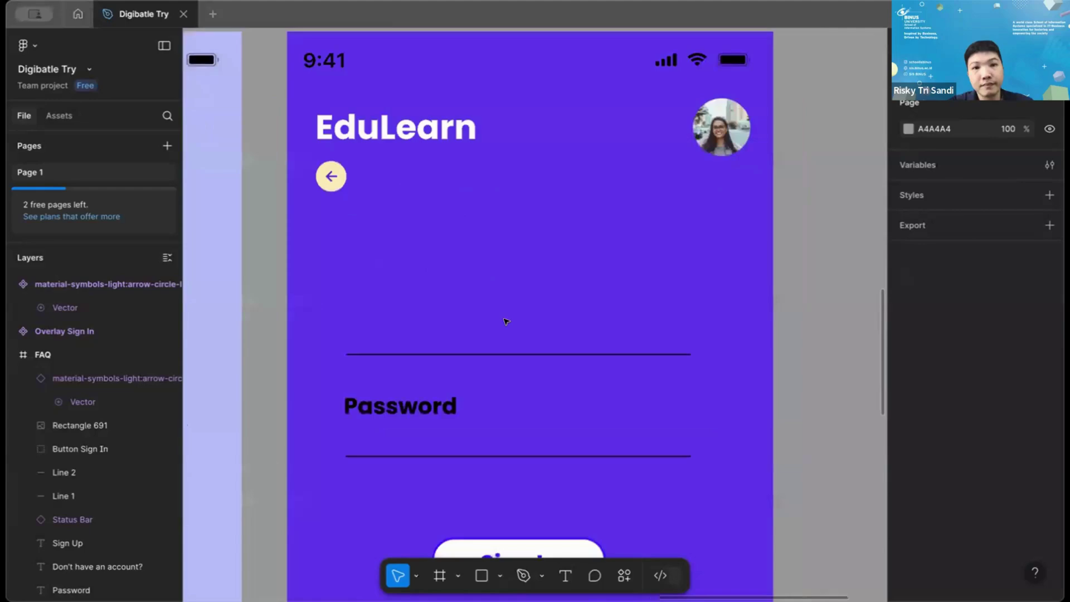
click(452, 128)
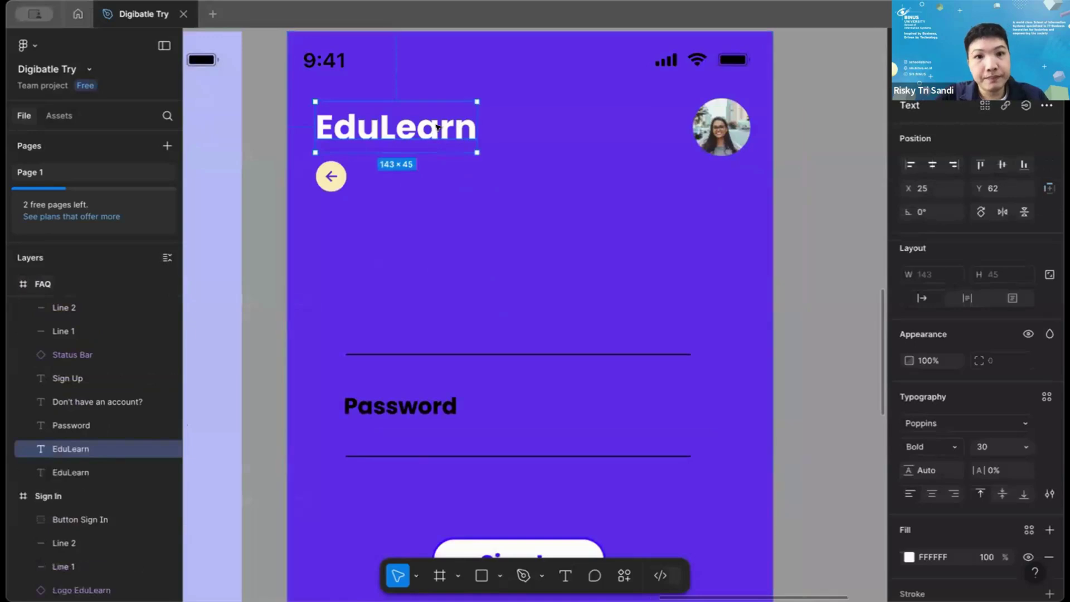
drag(437, 128, 564, 241)
double_click(562, 240)
text(FAZQ)
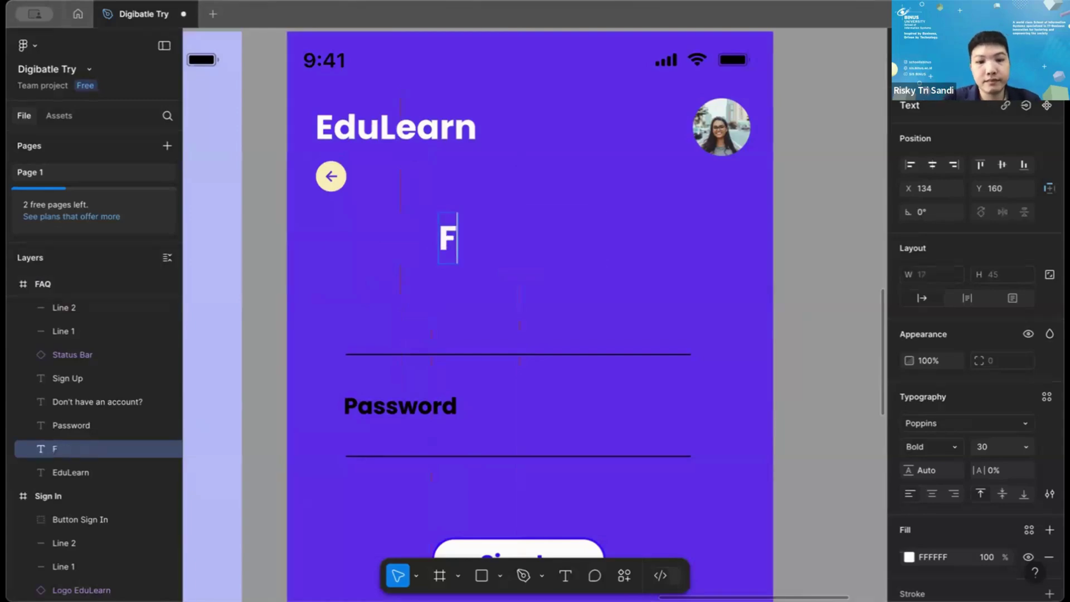
key(BackSpace)
key(BackSpace)
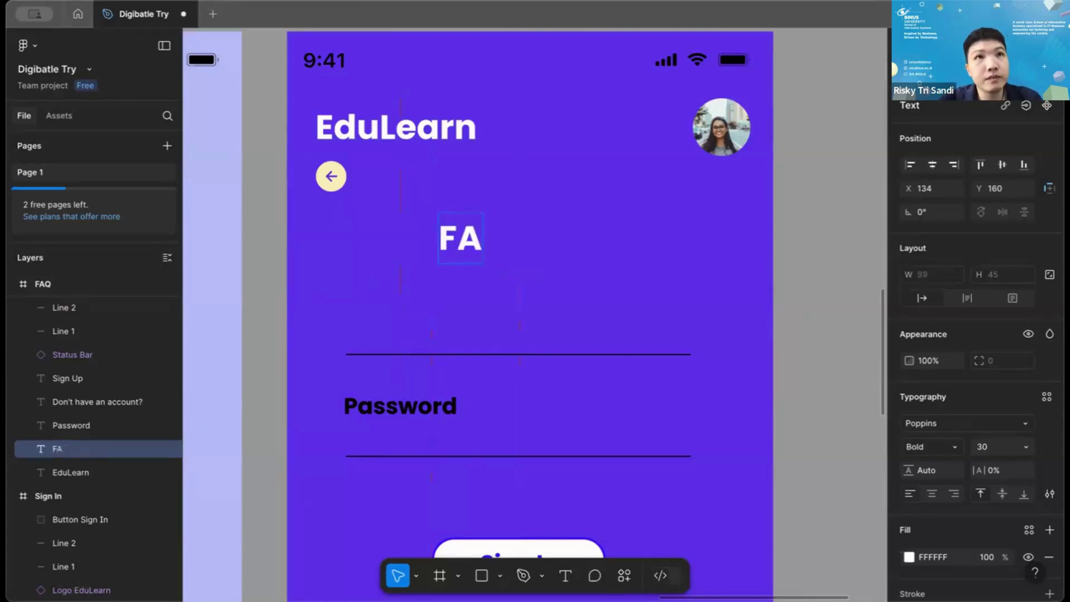
text(Q)
key(Escape)
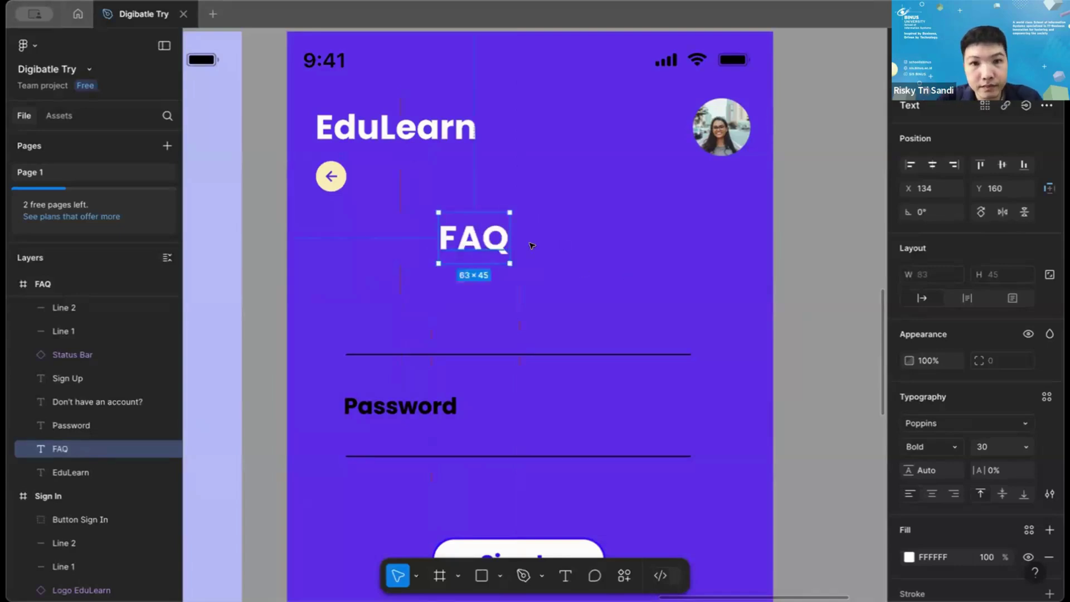
Centre the FAQ heading horizontally in the frame at Y 157 and set its font size to 26.
drag(483, 246, 540, 236)
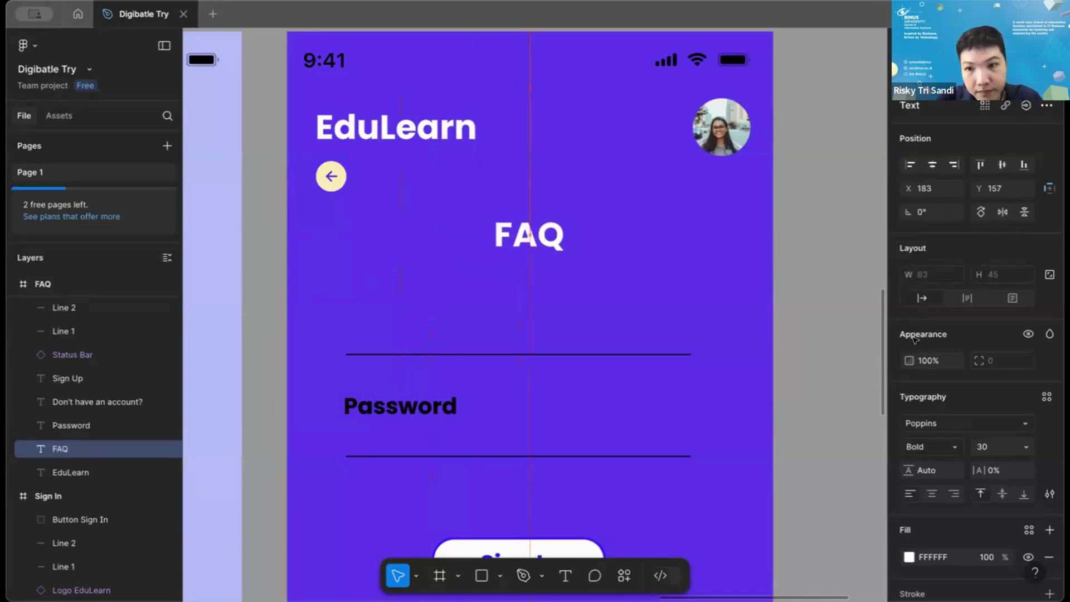
click(994, 446)
text(26)
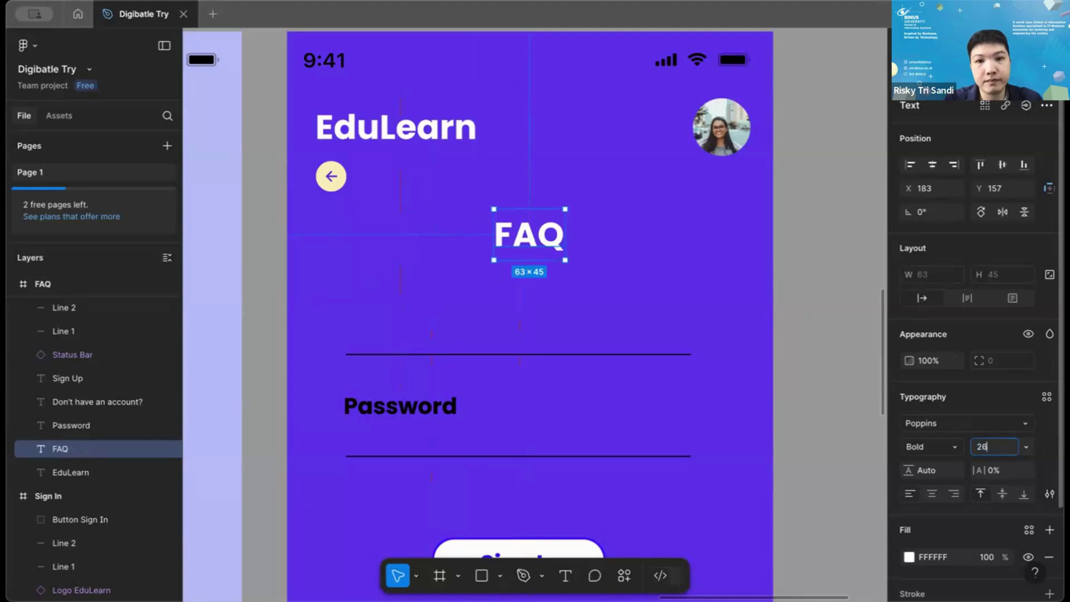
key(Return)
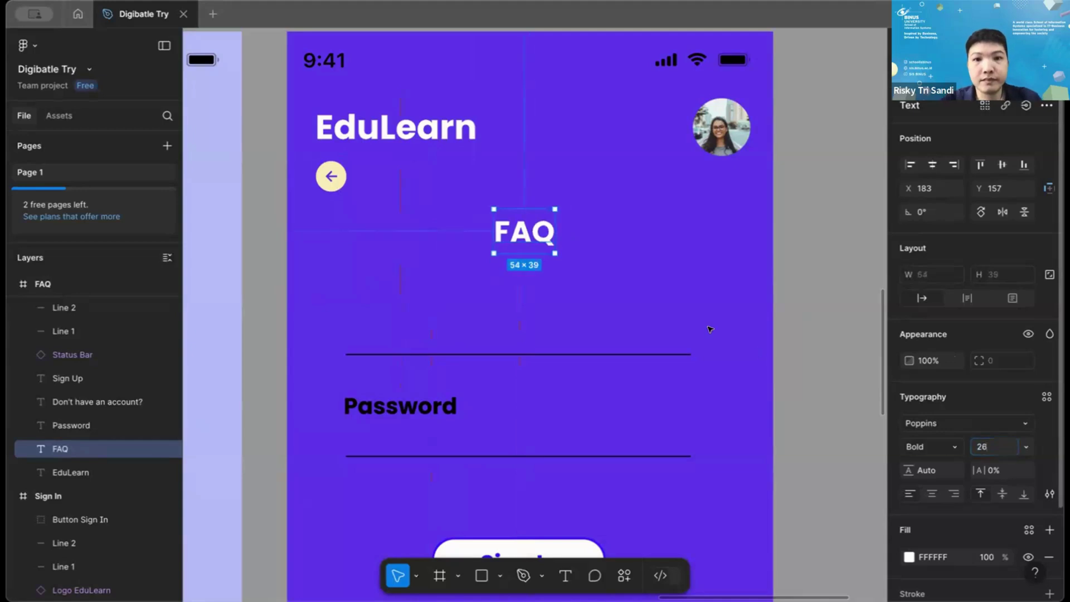
click(658, 293)
Delete the leftover upper line, the Password label and the line beneath it from the FAQ frame.
scroll(598, 315, down, 1)
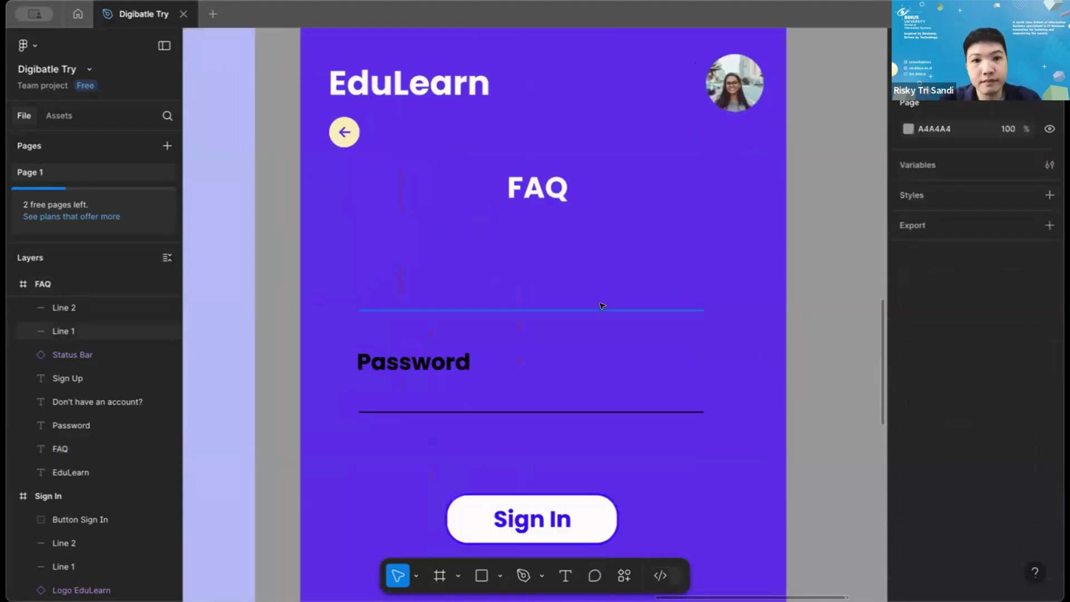
click(602, 306)
key(Delete)
scroll(476, 325, down, 2)
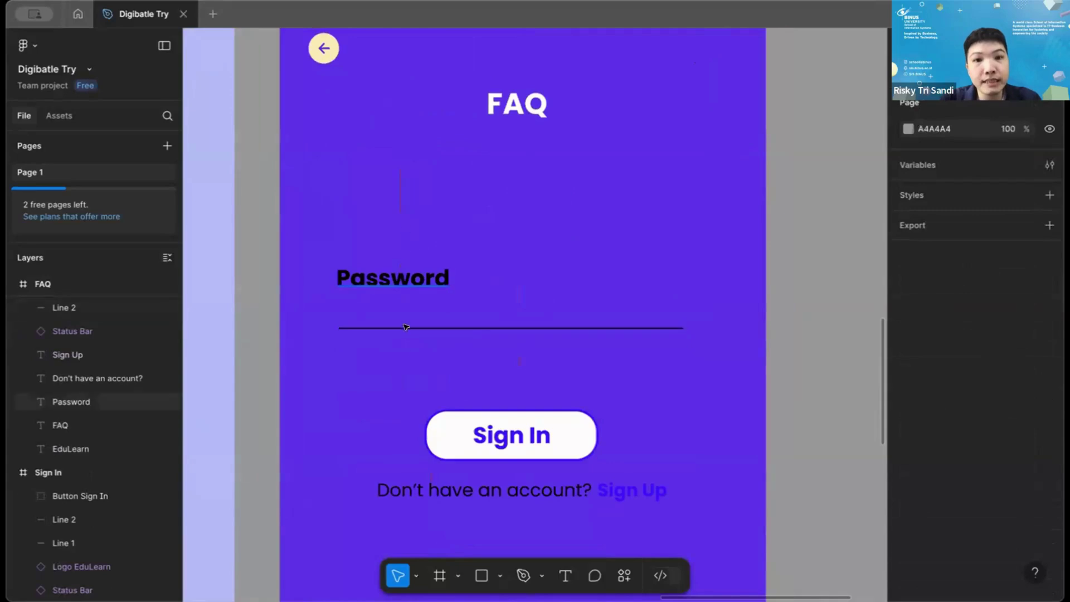
drag(400, 375, 390, 274)
scroll(390, 294, down, 1)
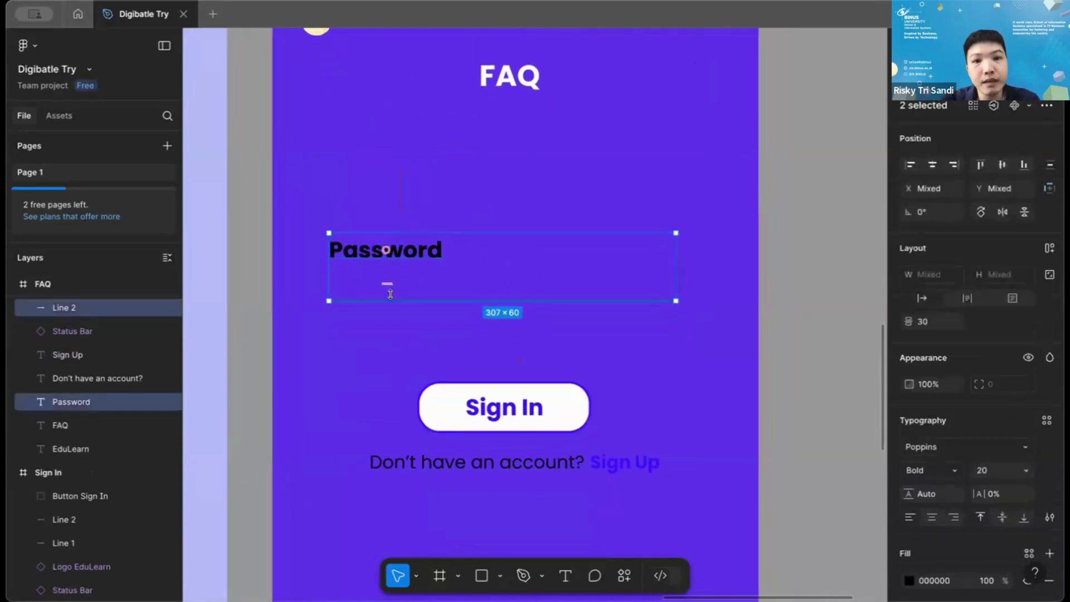
key(Delete)
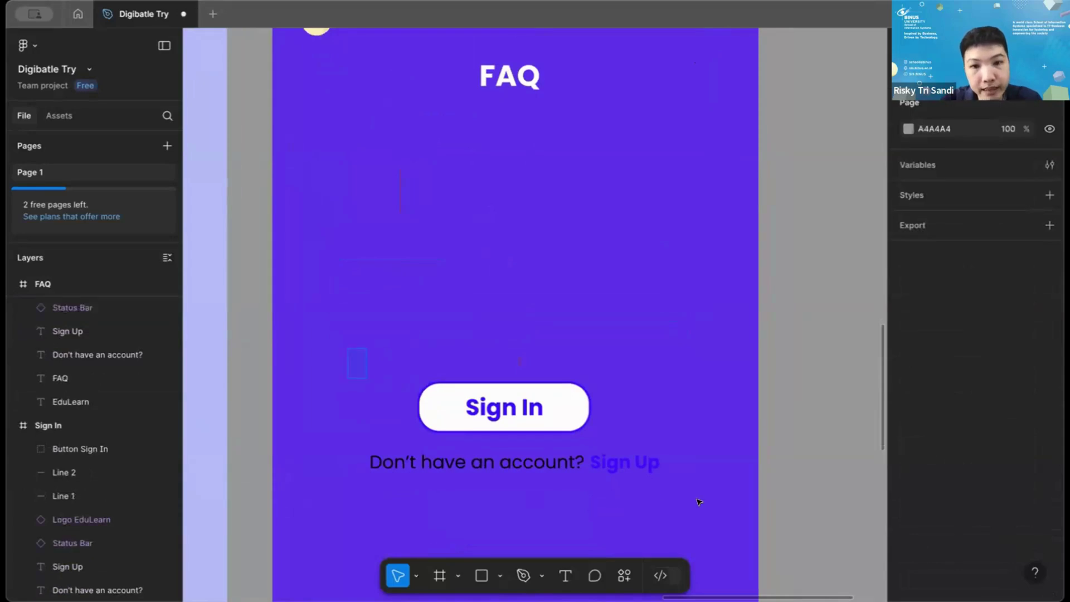
Delete the leftover Sign In button, the "Don't have an account?" text and the Sign Up text from the FAQ frame.
drag(697, 501, 415, 379)
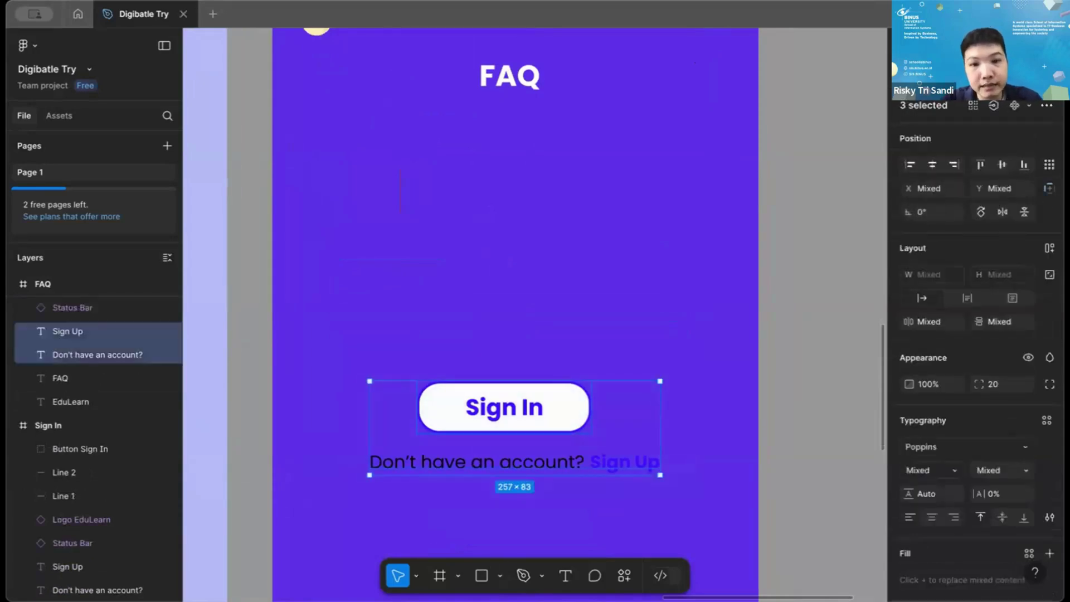
key(Delete)
Draw a rectangle about 326 by 39 below the FAQ heading, at about X 49, Y 225.
key(r)
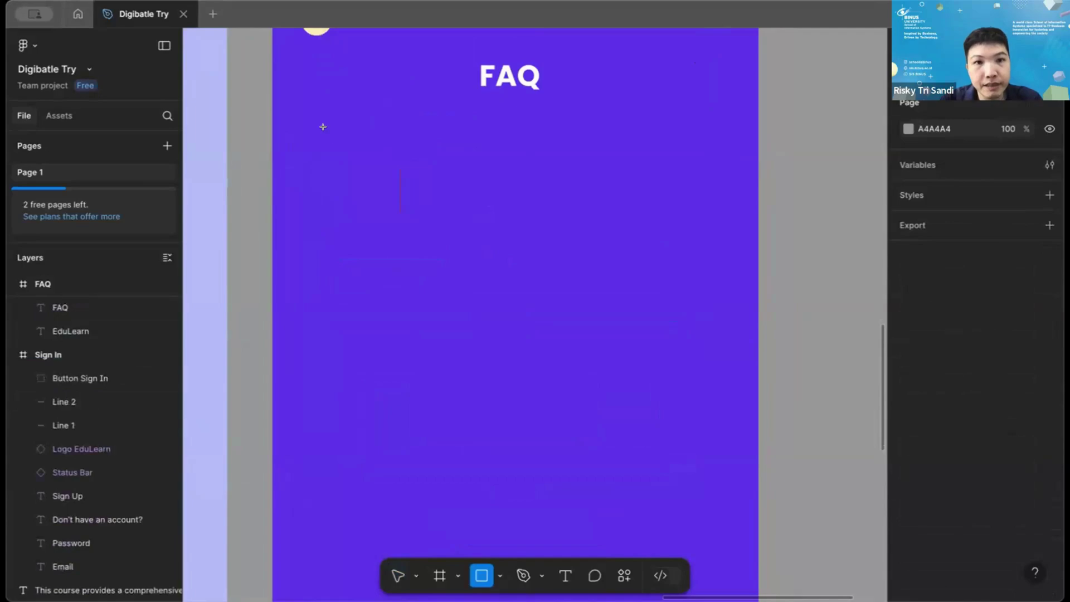
mouse_move(326, 128)
mouse_down()
mouse_move(391, 228)
mouse_move(699, 176)
mouse_up()
scroll(686, 234, up, 3)
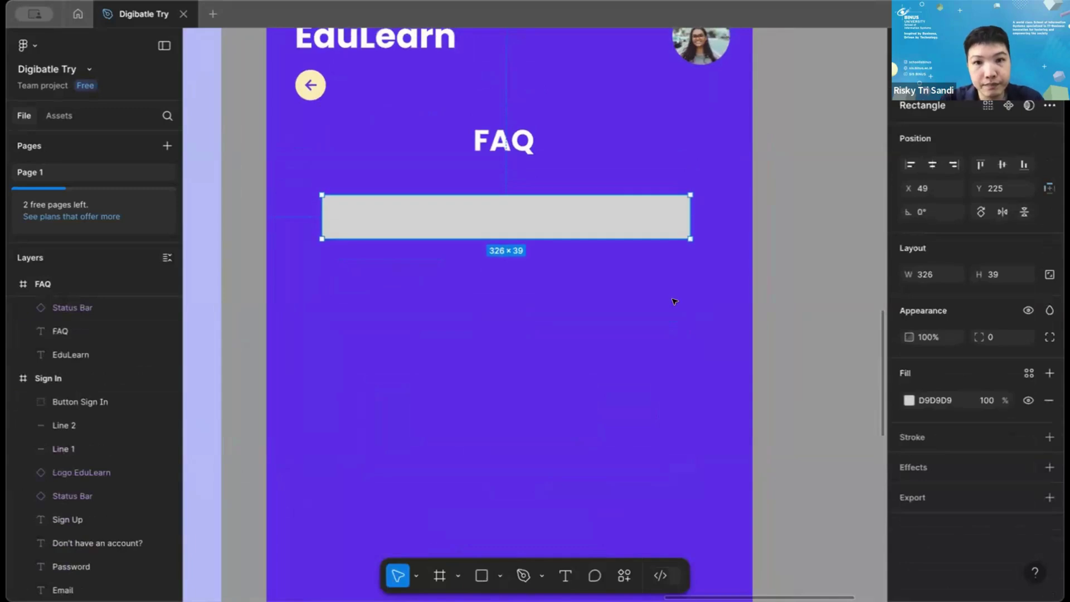
click(580, 291)
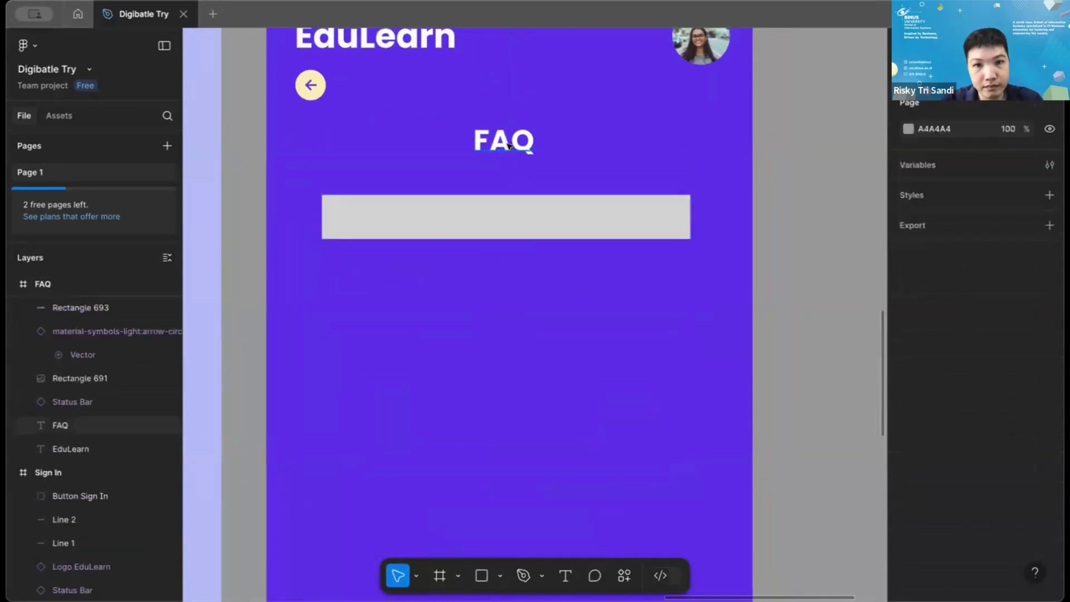
Duplicate the FAQ heading onto the grey rectangle and bring the copy to the front of the frame's layer order.
click(508, 146)
key(ctrl+d)
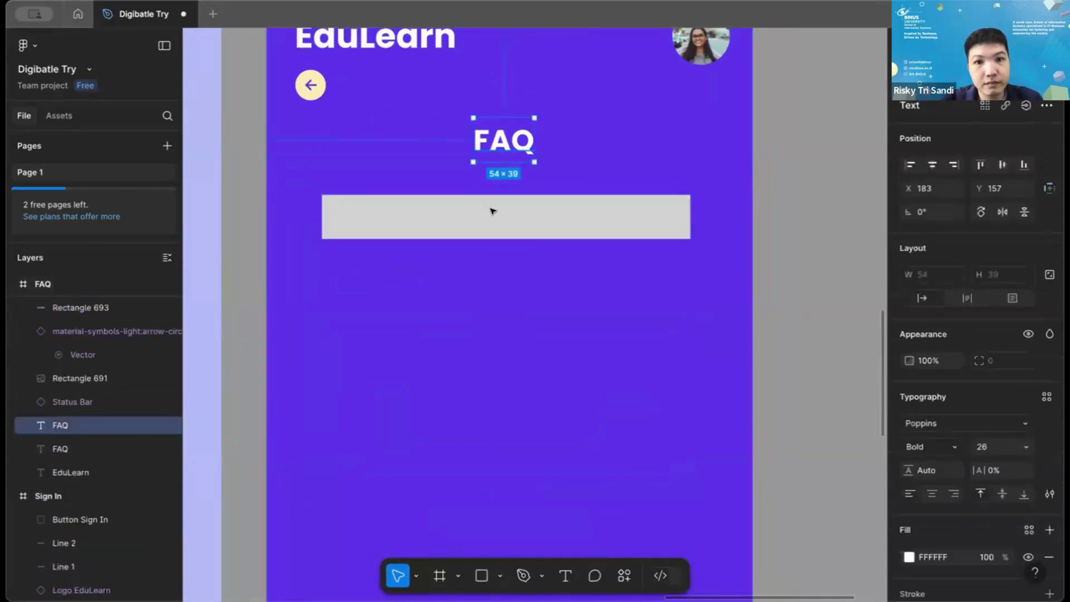
drag(492, 211, 495, 217)
scroll(495, 218, up, 2)
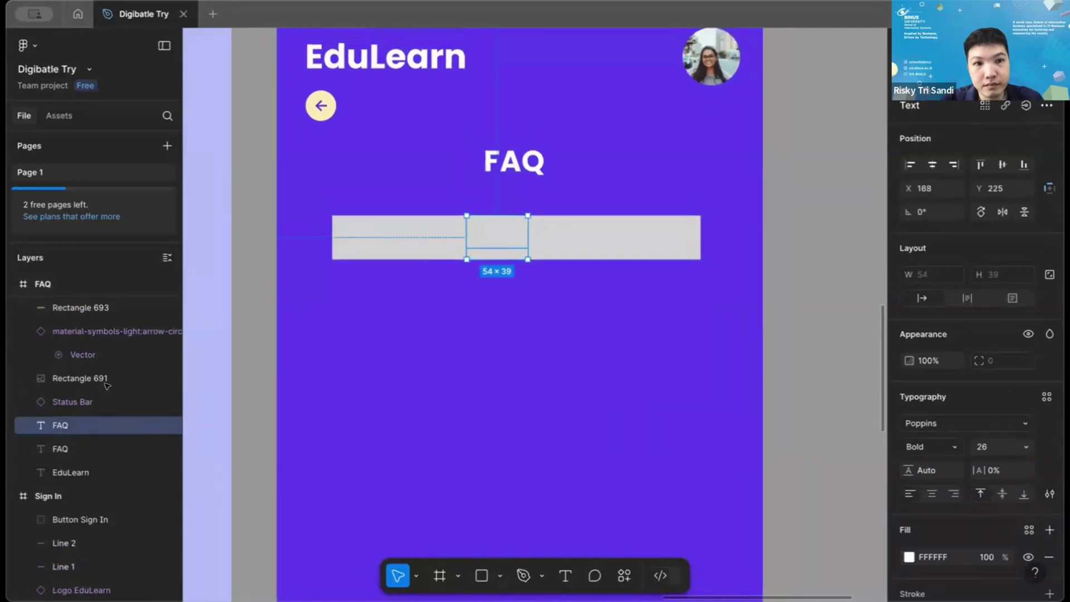
mouse_move(56, 366)
mouse_down()
mouse_move(38, 367)
mouse_move(72, 362)
mouse_up()
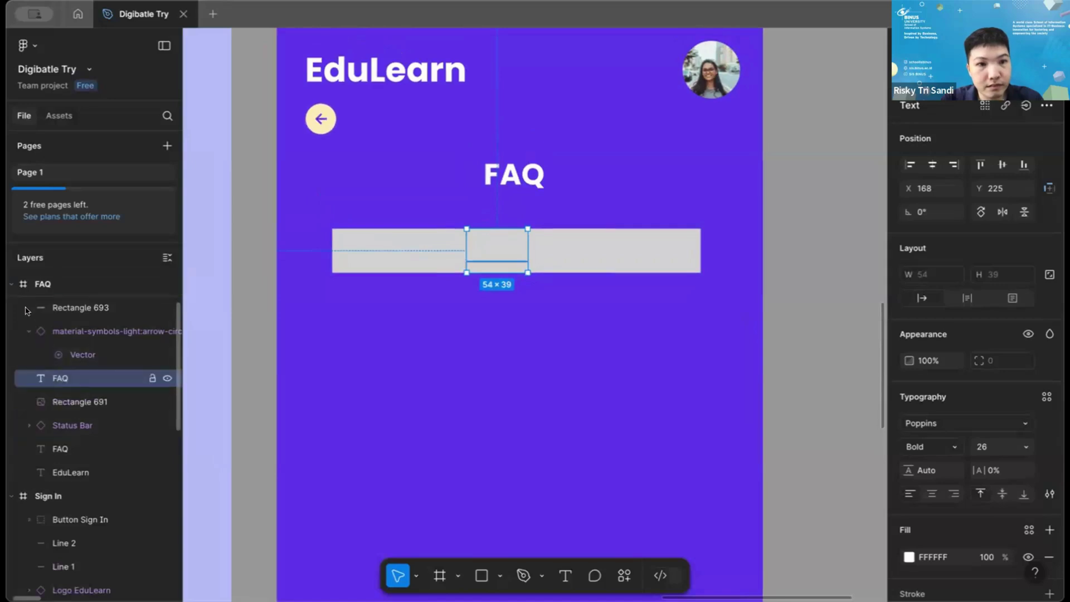
drag(56, 299, 56, 302)
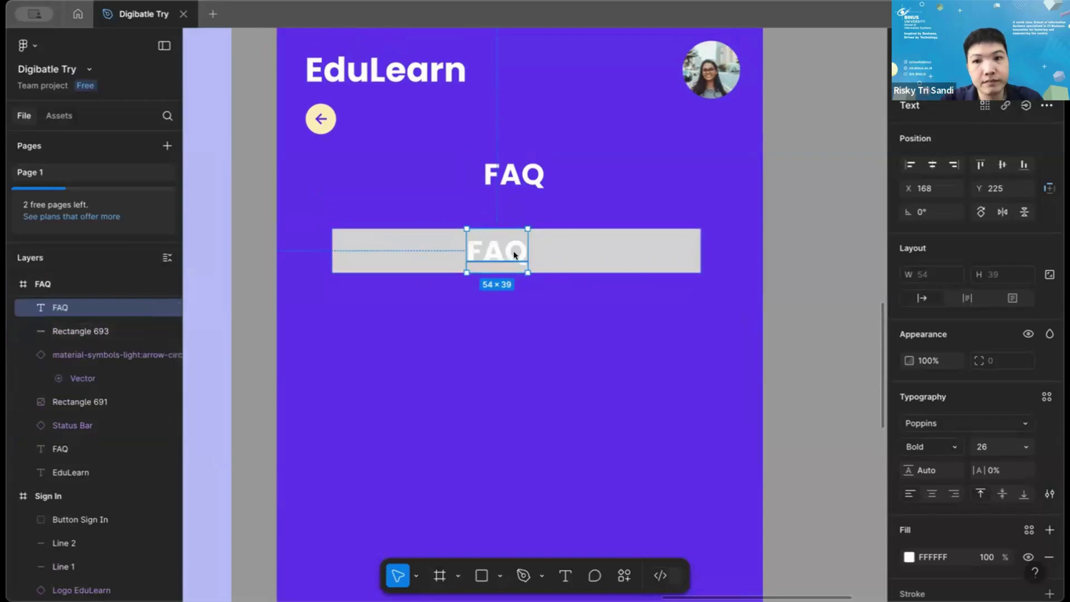
Set the copied heading's font size to 20 and change its text to "What is Edulearn?".
click(991, 445)
text(20)
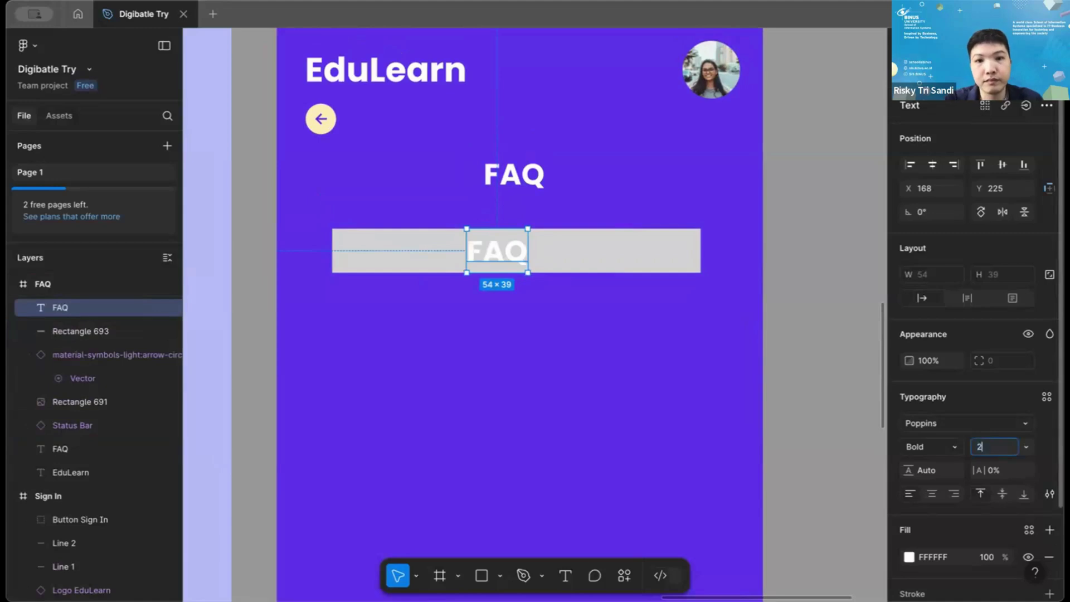
key(Return)
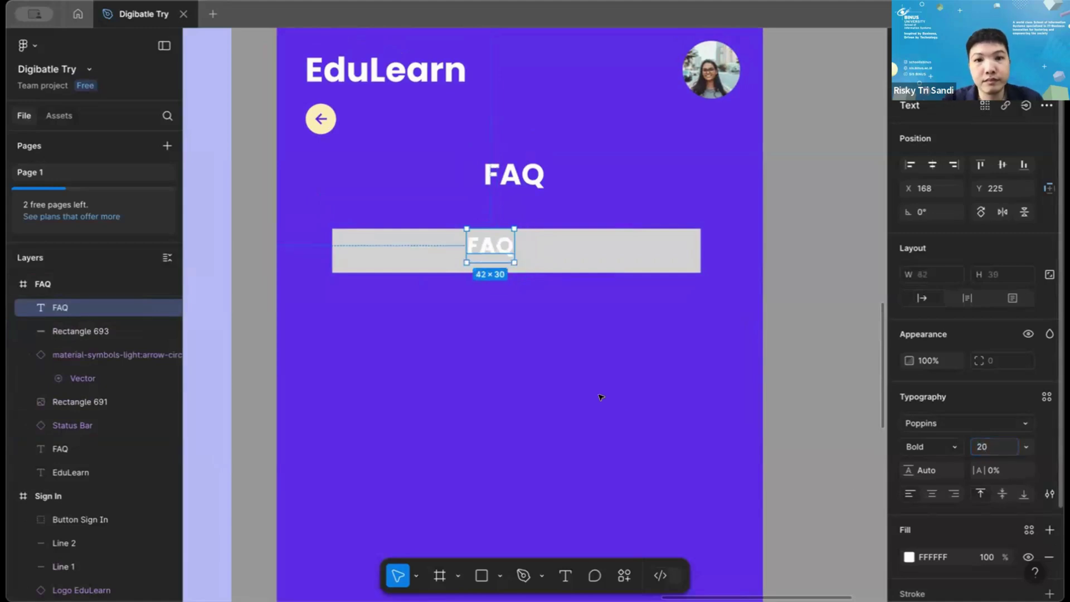
double_click(488, 232)
text(What is)
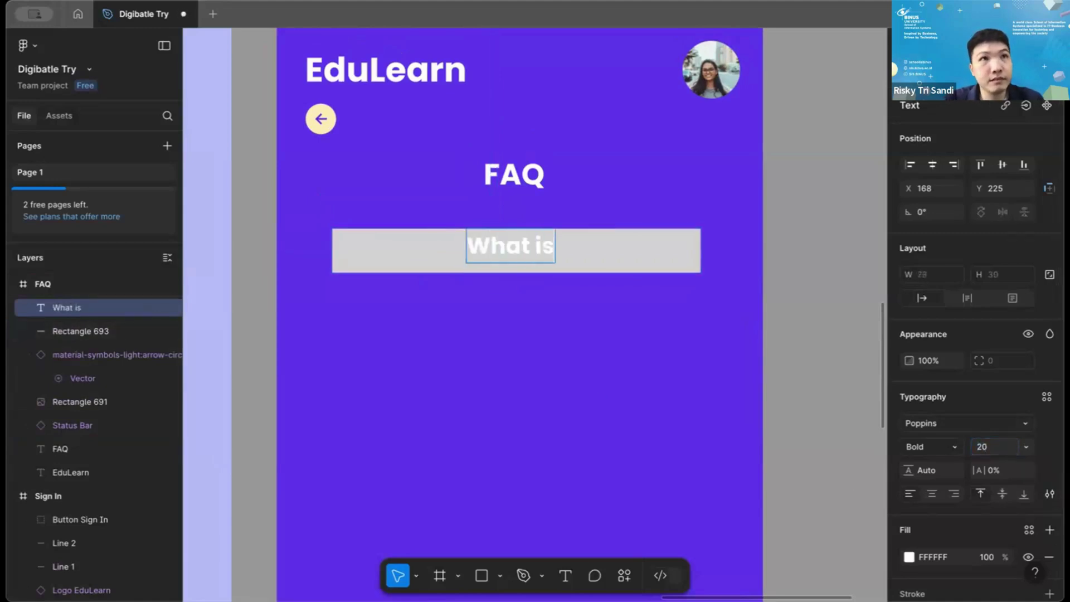
text( Edulearn?)
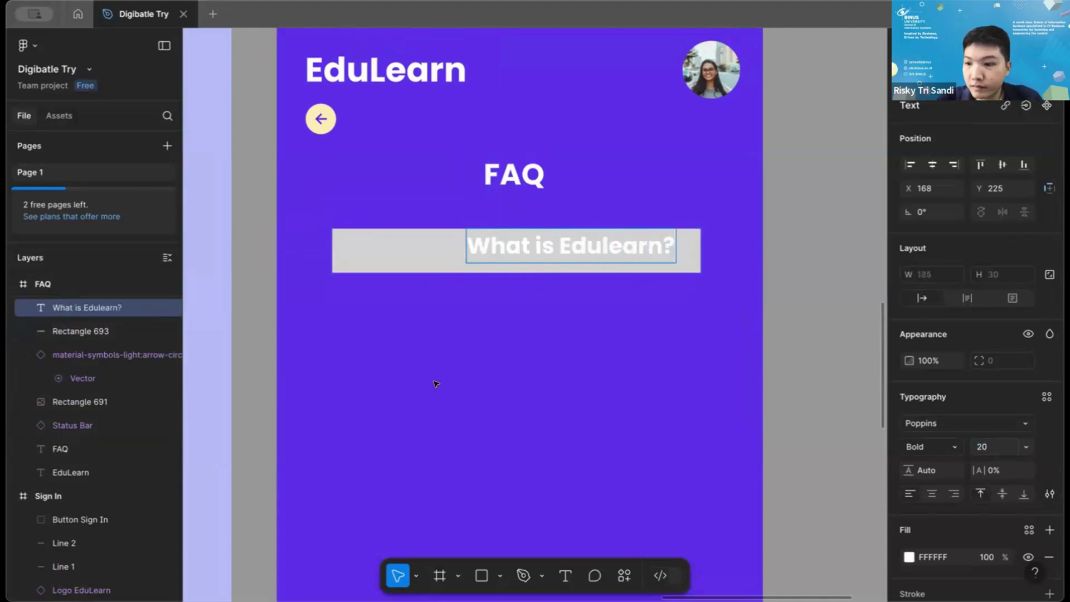
key(Escape)
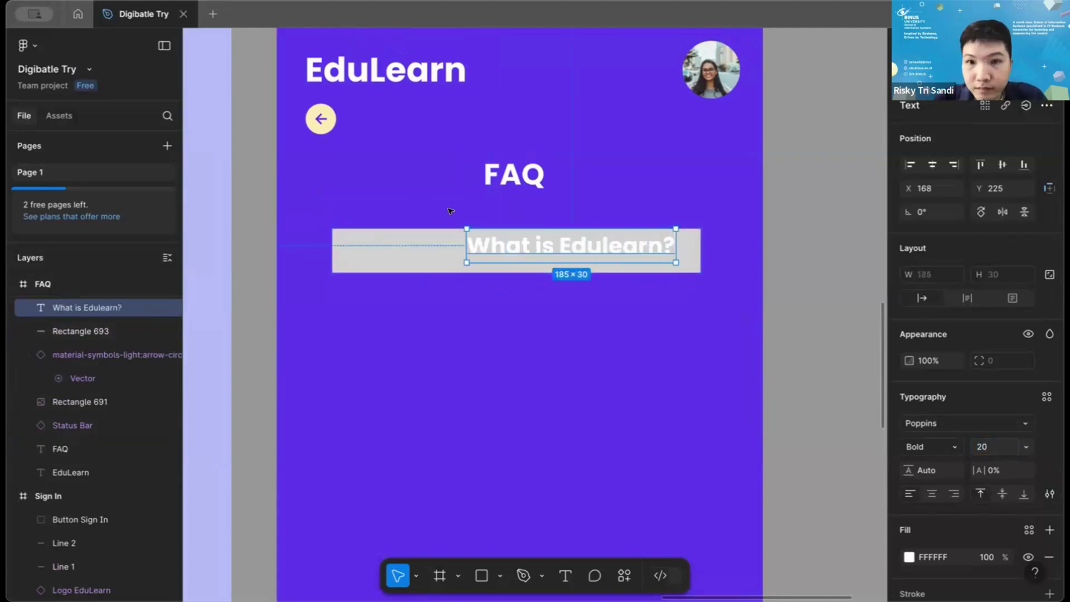
Set the question text's font size to 16 and centre it on the rectangle at about X 136, Y 233.
click(983, 446)
text(16)
key(Return)
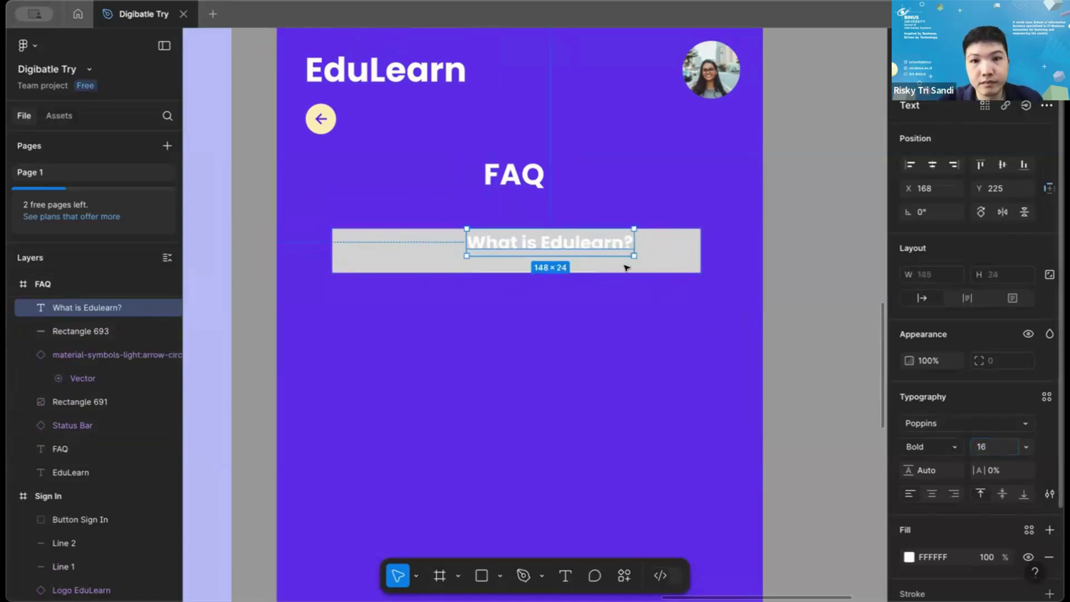
drag(584, 247, 553, 254)
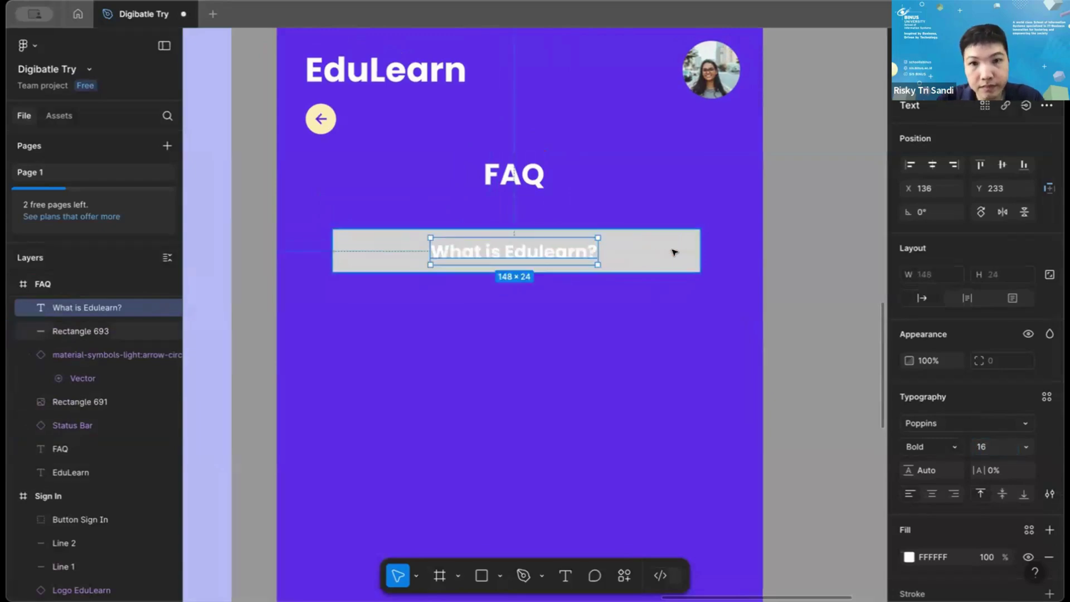
Fill the question rectangle with lavender C0C3F9, sampled from the background of the neighbouring frame.
click(675, 251)
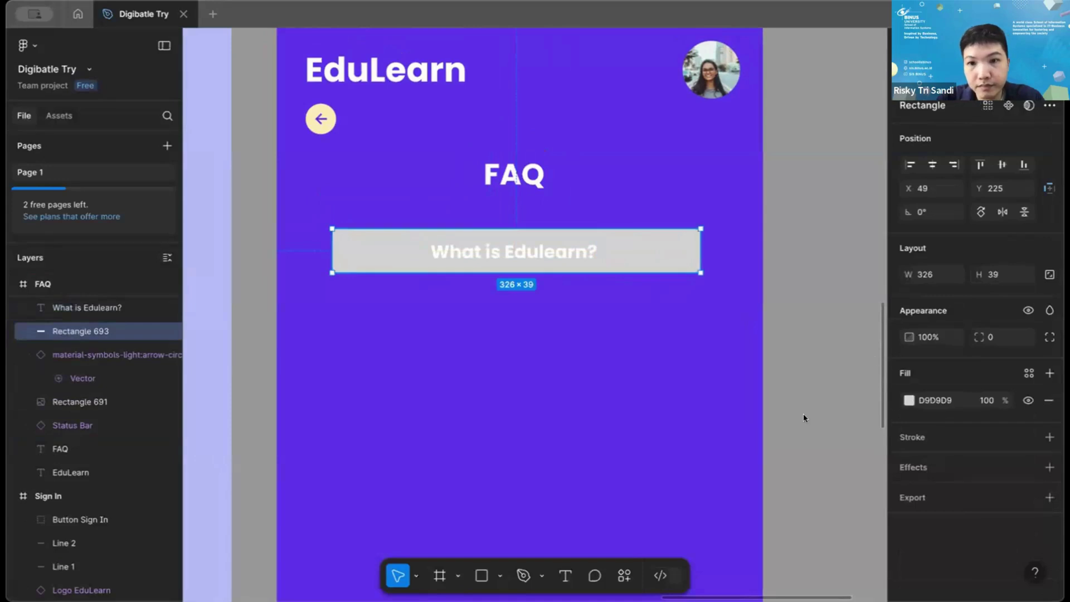
click(909, 400)
click(732, 456)
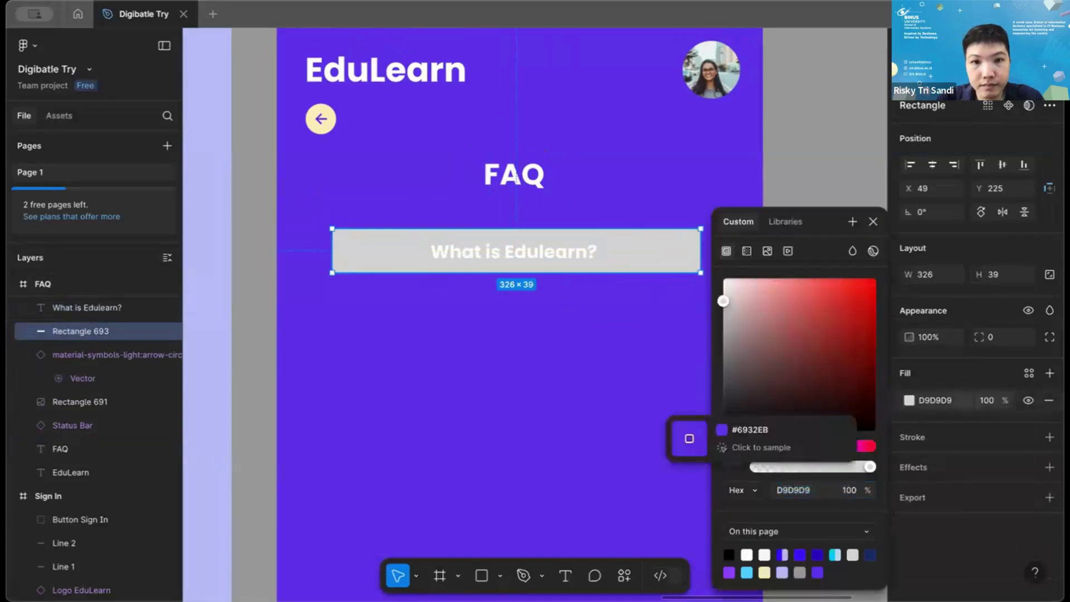
scroll(573, 310, up, 5)
scroll(572, 311, up, 4)
scroll(572, 311, left, 4)
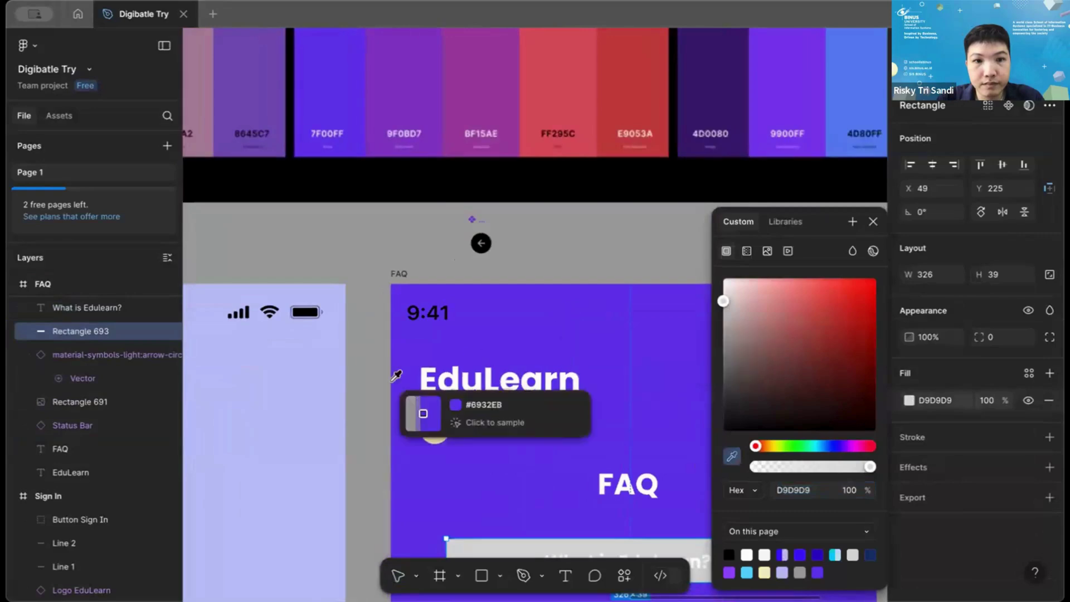
click(302, 387)
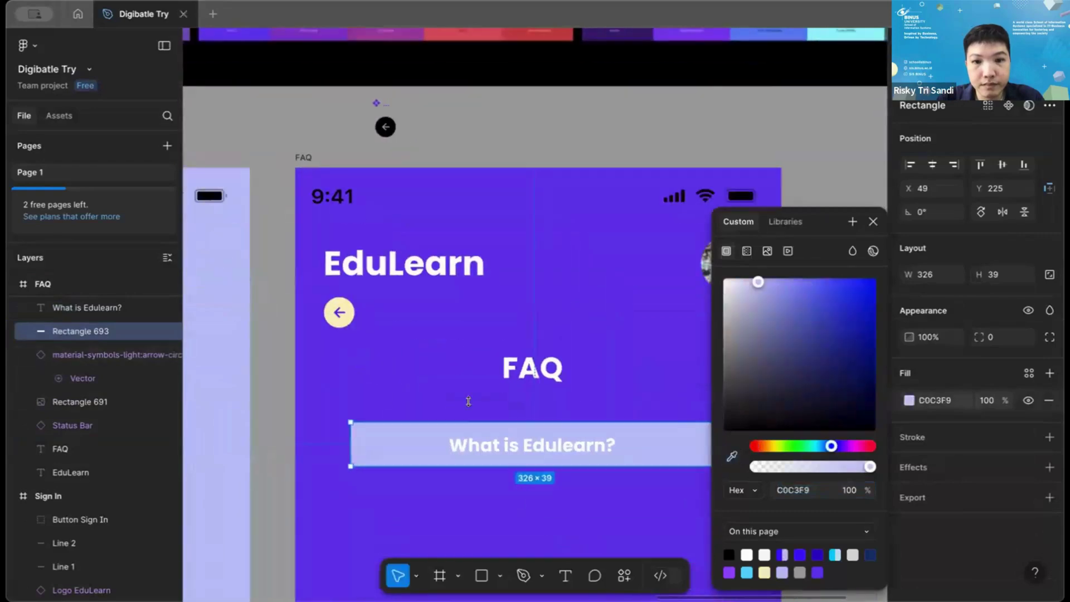
Recolour the question text to black 000000, after trying 101010.
scroll(546, 398, down, 6)
scroll(546, 397, right, 4)
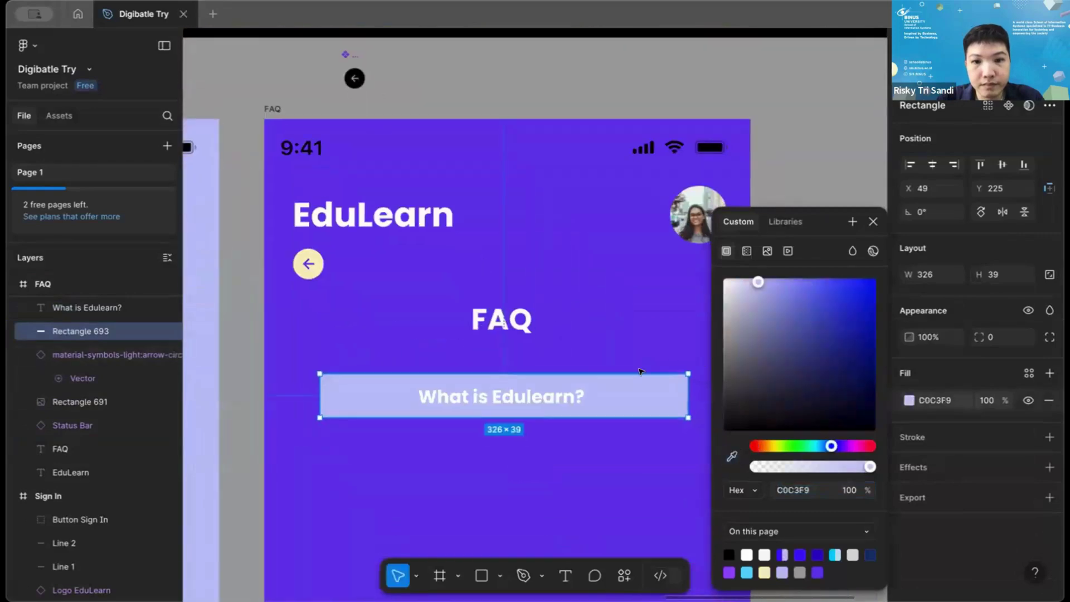
double_click(545, 398)
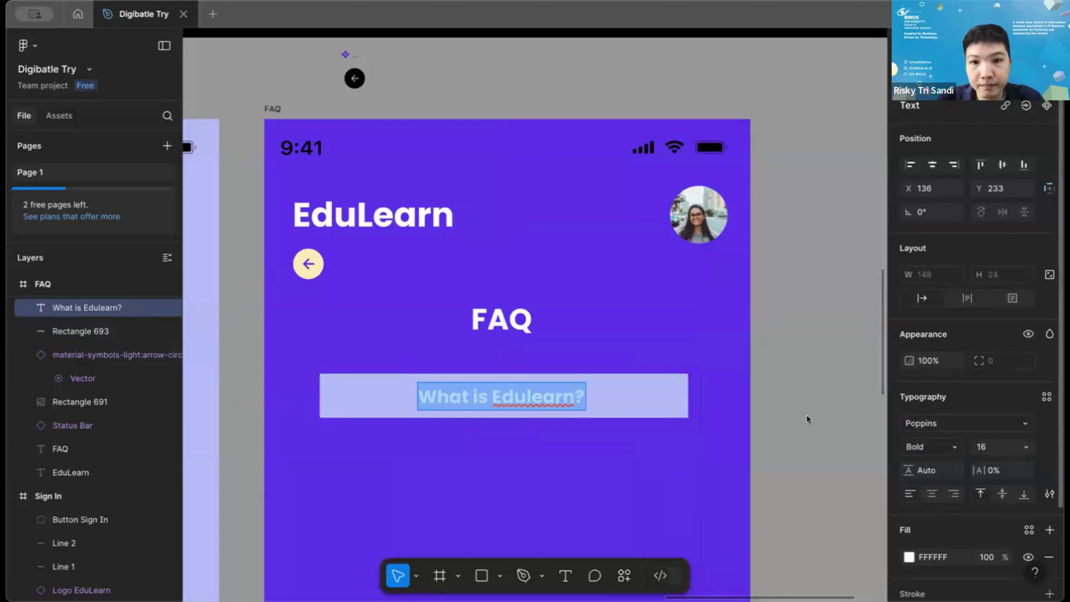
text(101010)
key(Return)
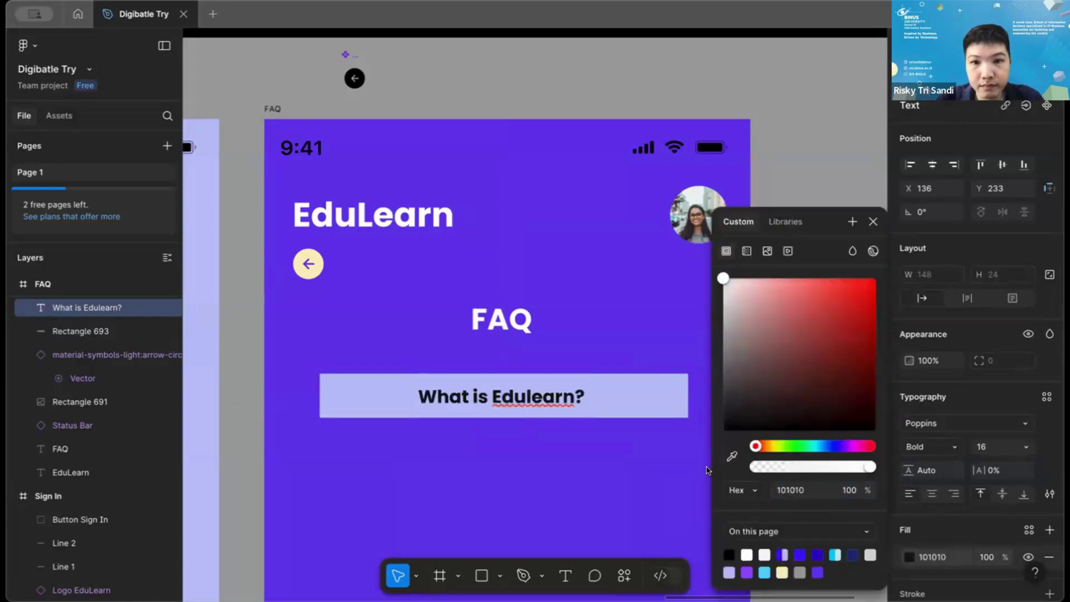
text(000000)
key(Return)
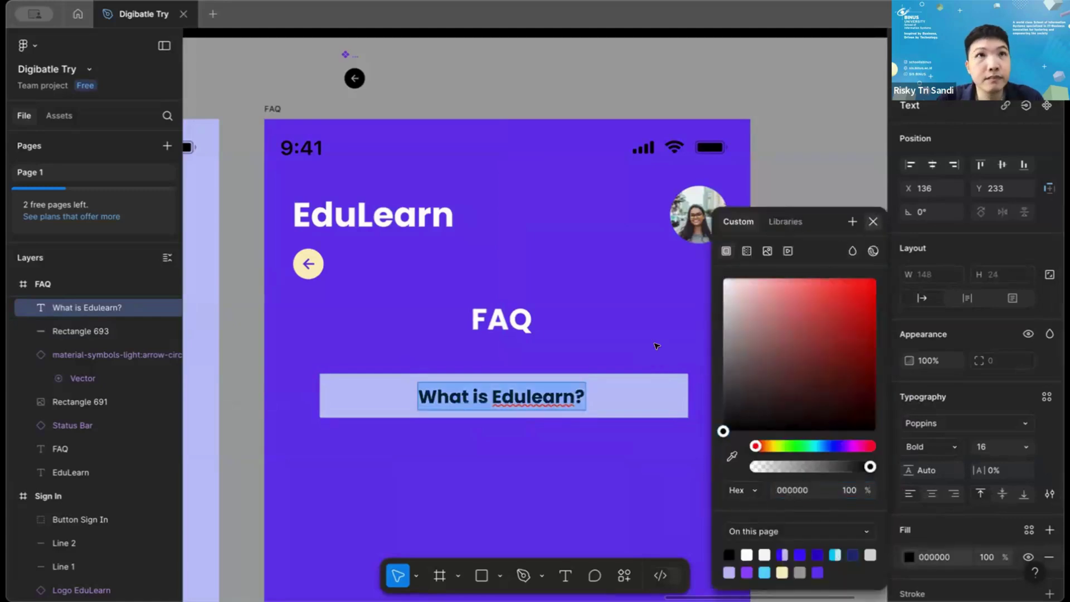
click(872, 223)
Increase the question rectangle's height to about 52 and recentre the question text vertically at Y 239.
scroll(635, 387, down, 5)
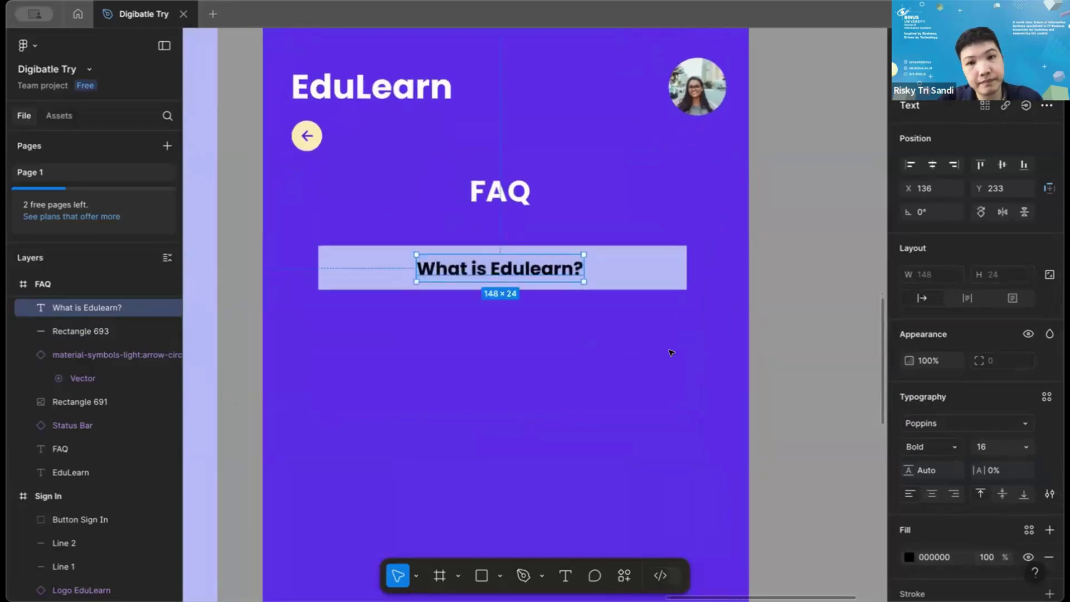
click(512, 288)
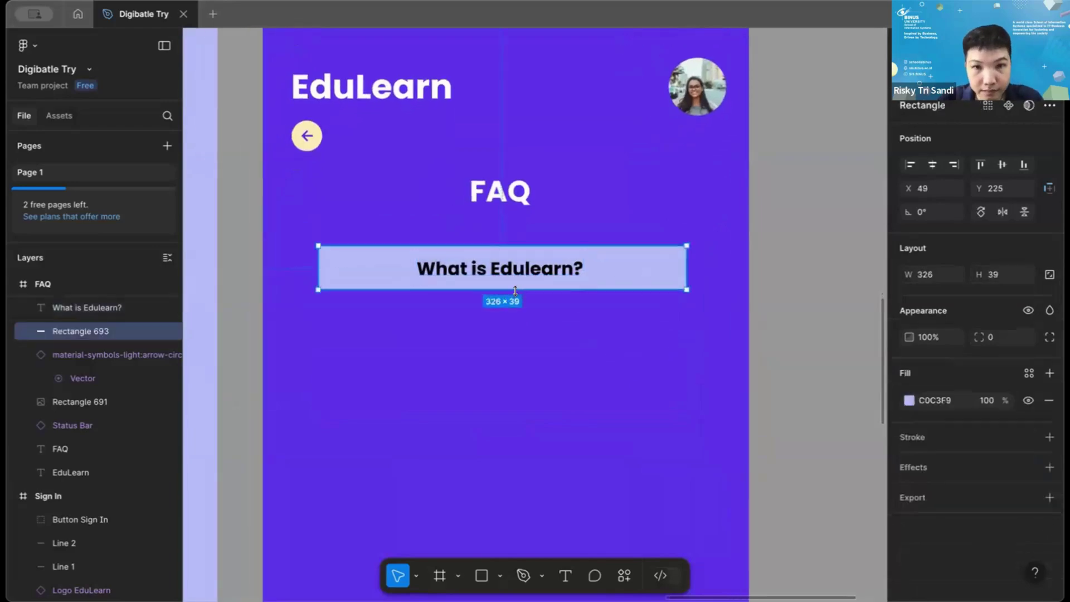
drag(501, 310, 523, 277)
click(522, 270)
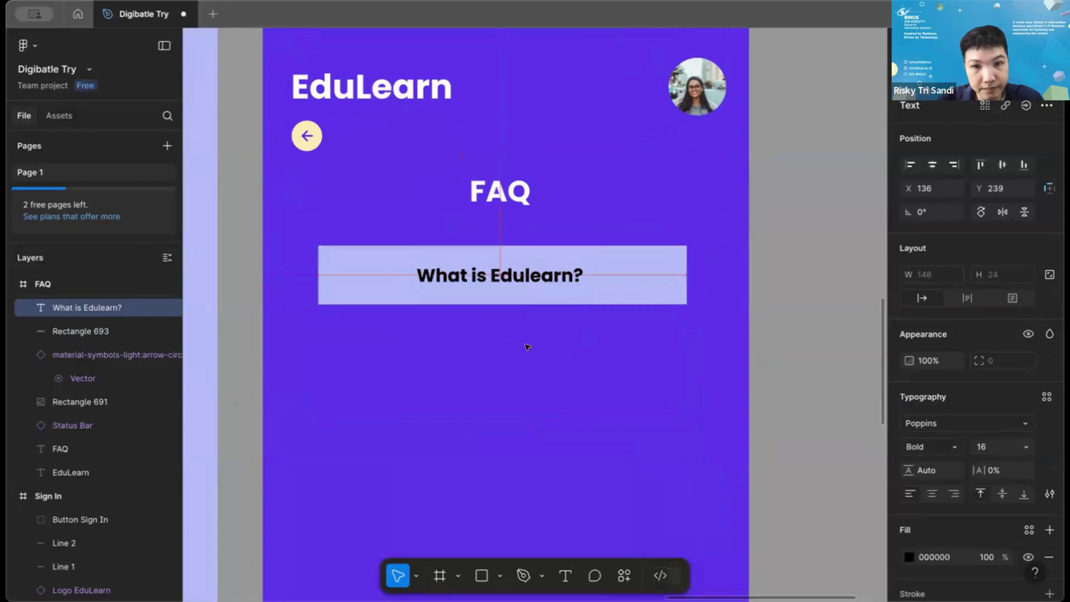
click(533, 374)
Duplicate the question rectangle together with its text and place the copy just below the original, aligned with it.
scroll(531, 372, down, 3)
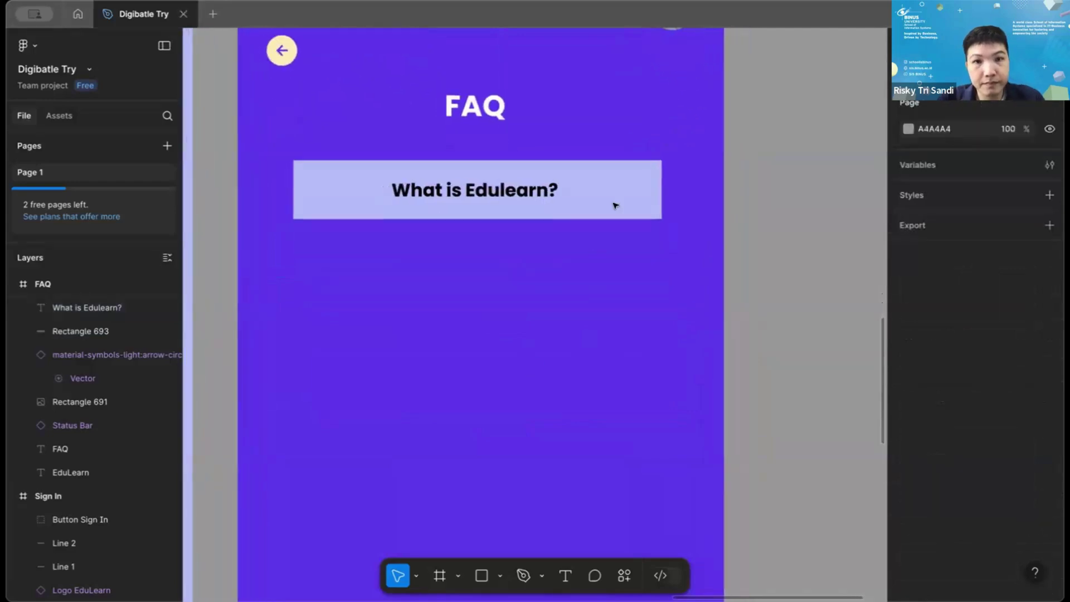
click(552, 209)
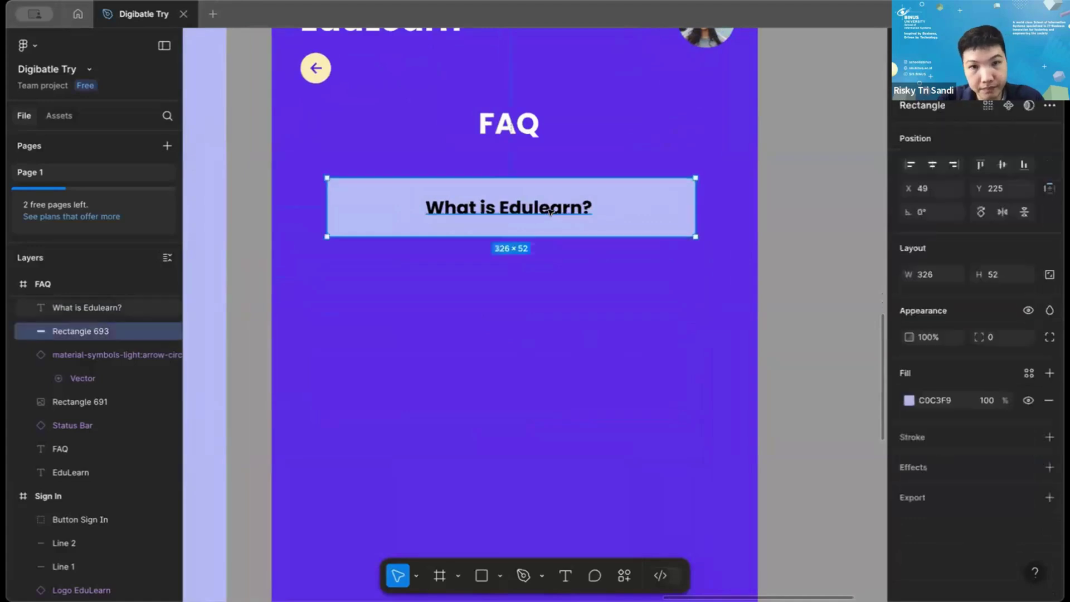
shift+click(550, 210)
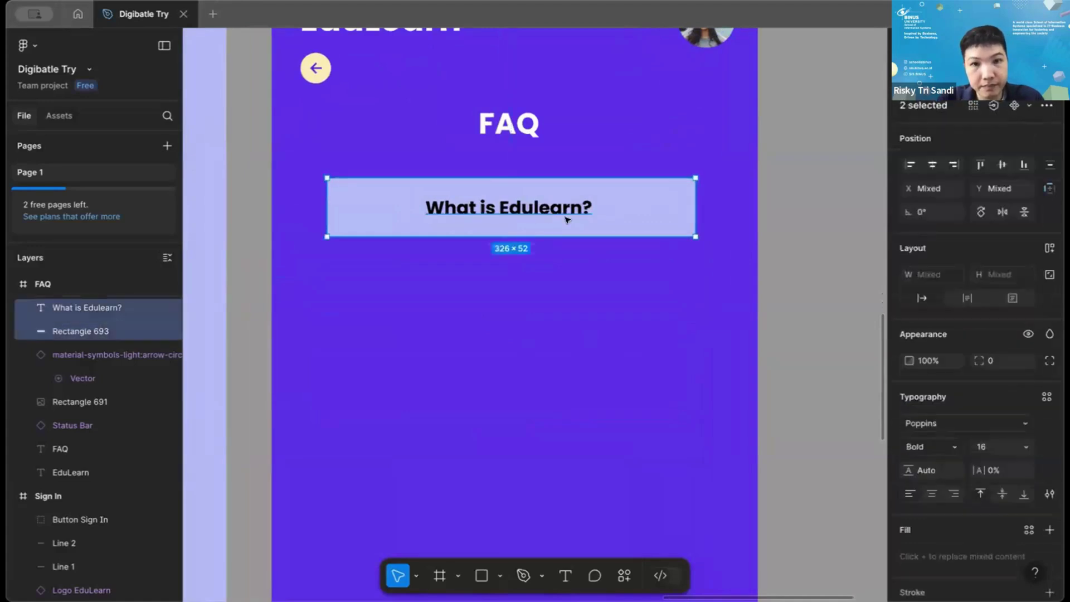
key(ctrl+d)
drag(613, 228, 641, 280)
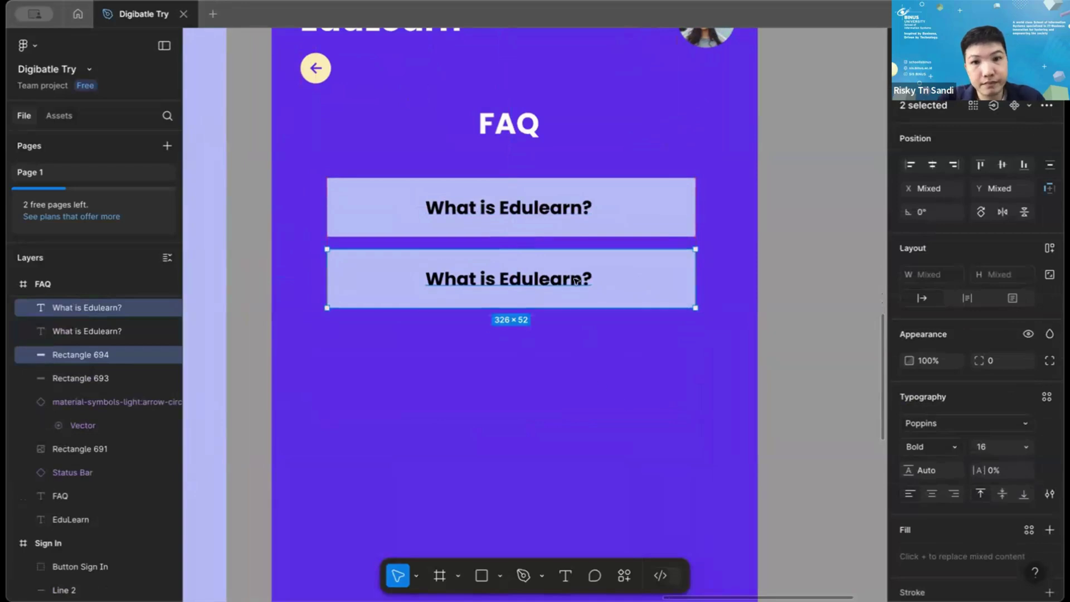
Change the lower box's question text to "Where can i download the material?".
key(Escape)
double_click(574, 279)
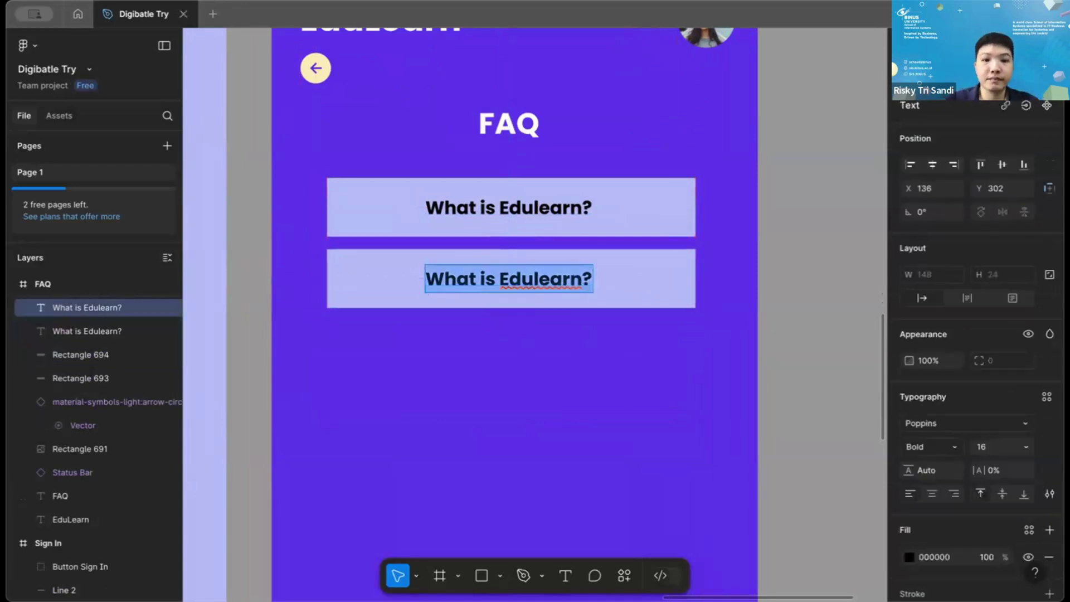
key(BackSpace)
text(Where ca)
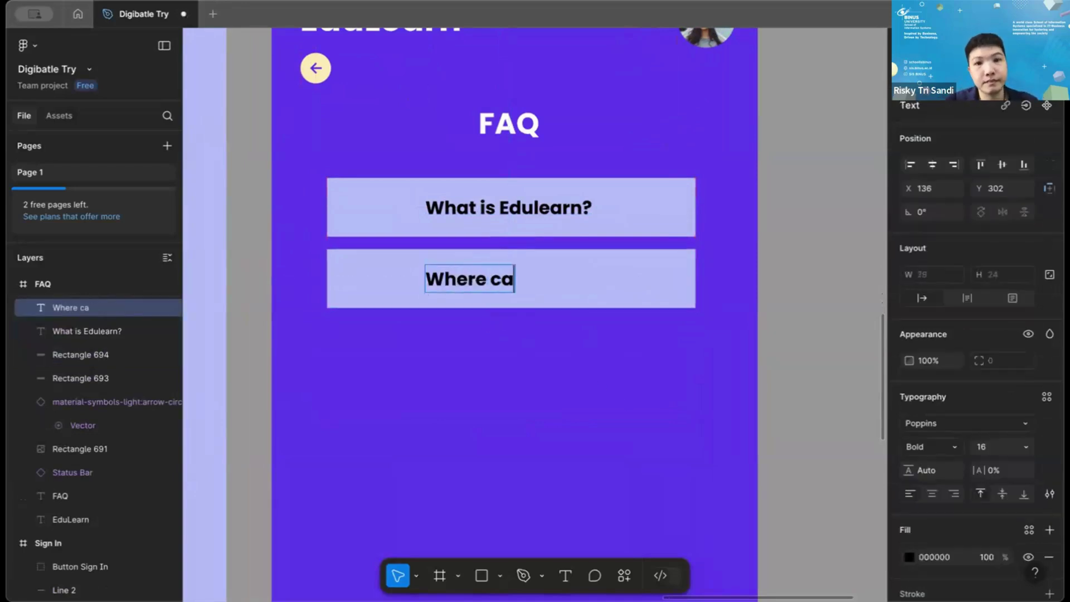
text(n i download )
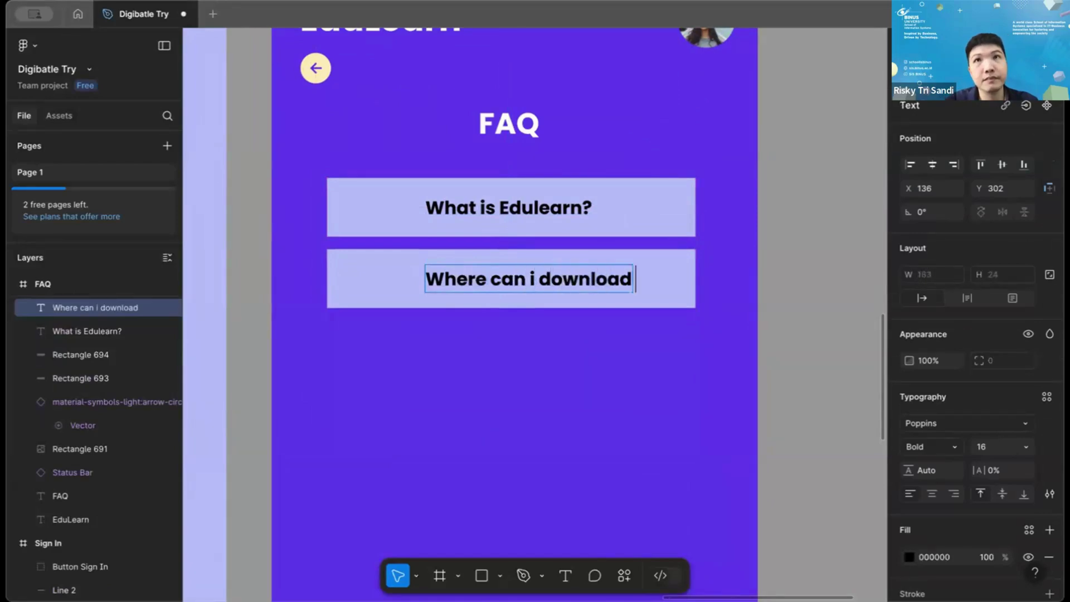
text(the materia)
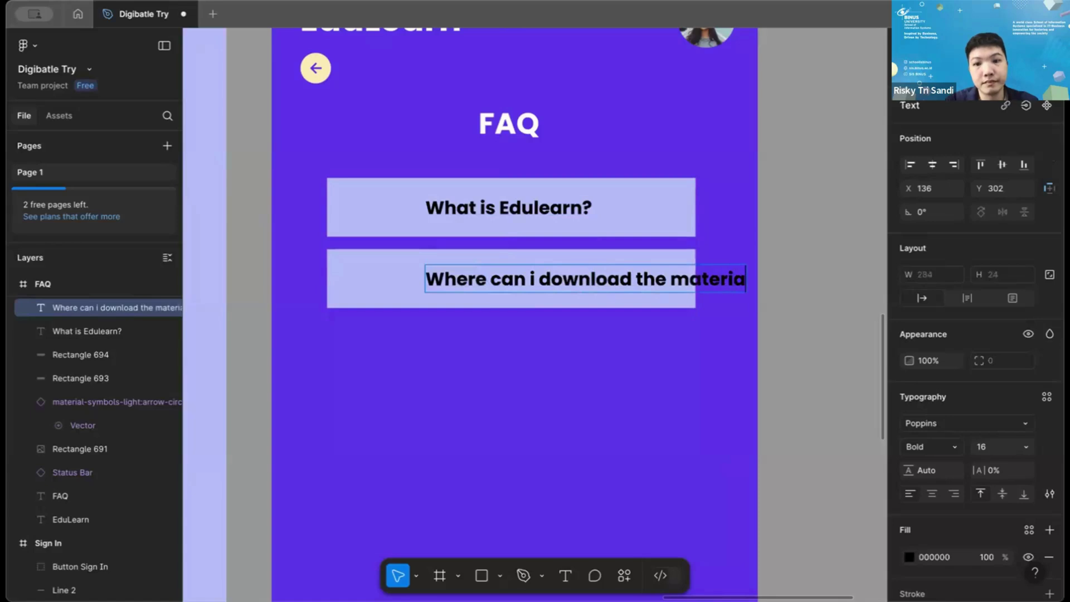
text(l?)
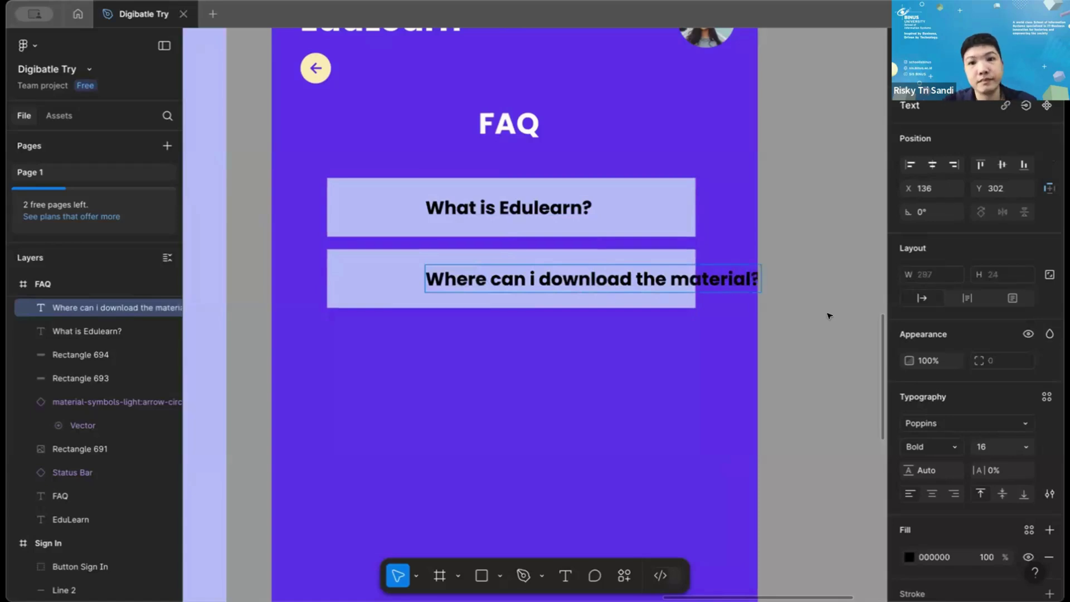
Move the "Where can i download the material?" text left to X 53 so it fits within its lavender box.
key(Escape)
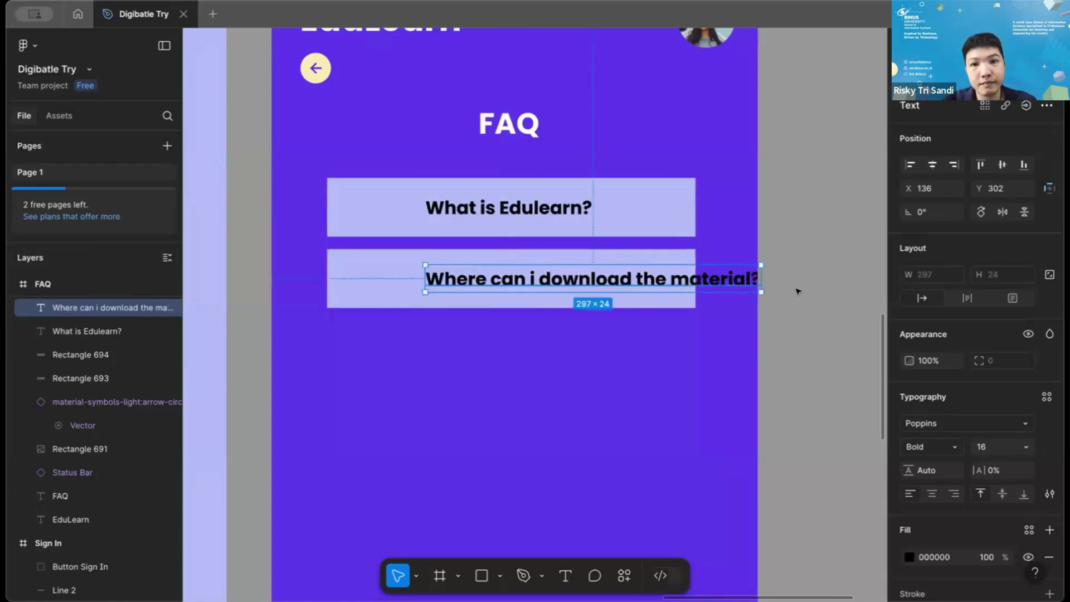
key(Left)
key(Left)
key(Left)
key(shift+Left)
key(shift+Left)
key(shift+Left)
key(shift+Left)
key(shift+Left)
key(shift+Left)
key(shift+Left)
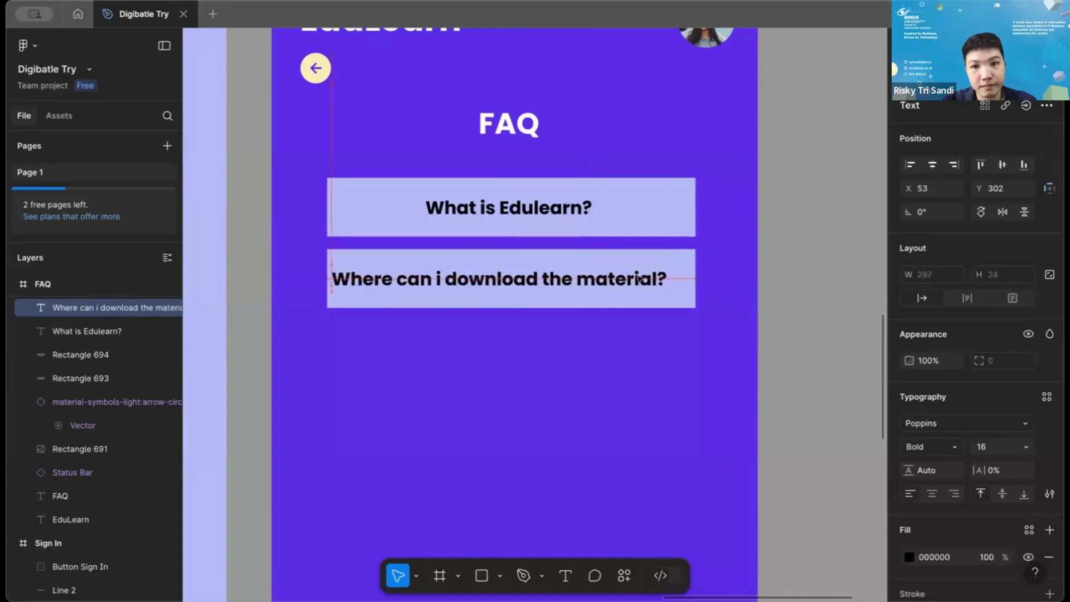
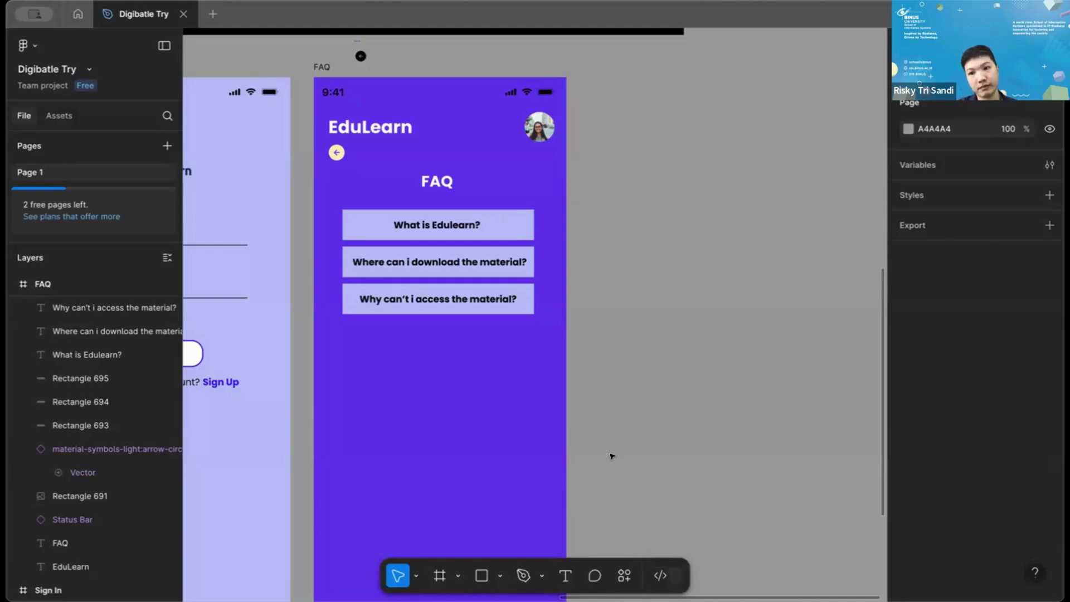
scroll(612, 456, left, 5)
scroll(612, 456, up, 1)
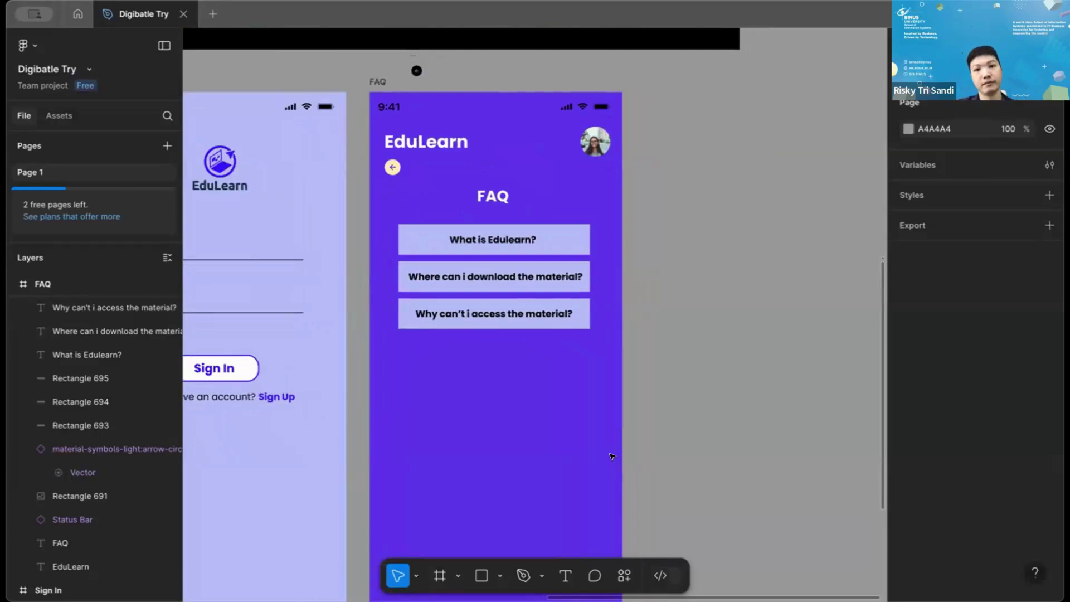
scroll(704, 422, right, 3)
scroll(704, 422, left, 5)
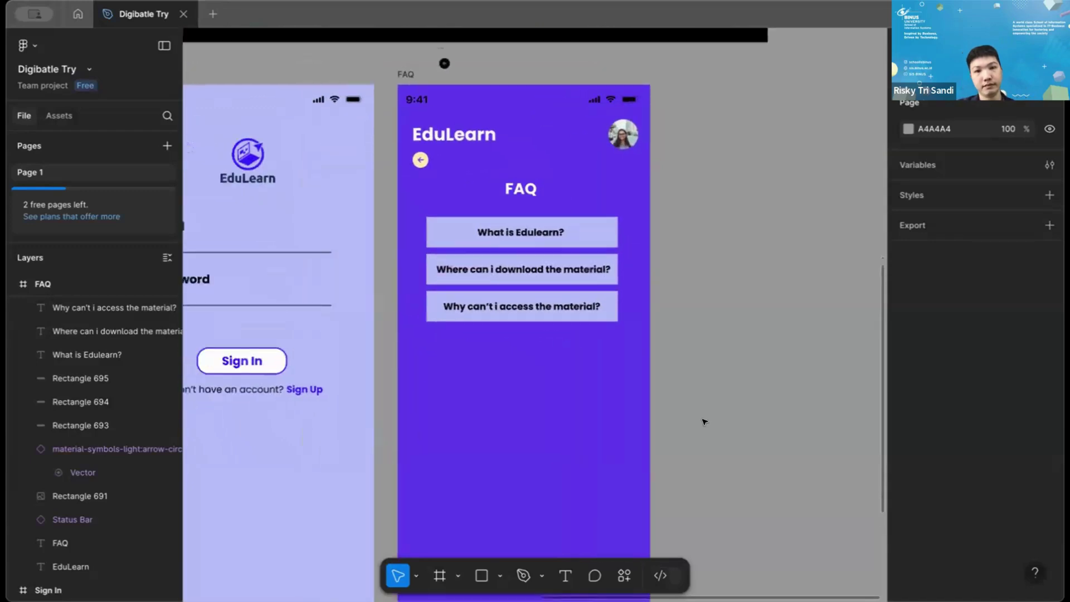
scroll(704, 422, left, 5)
scroll(705, 422, up, 1)
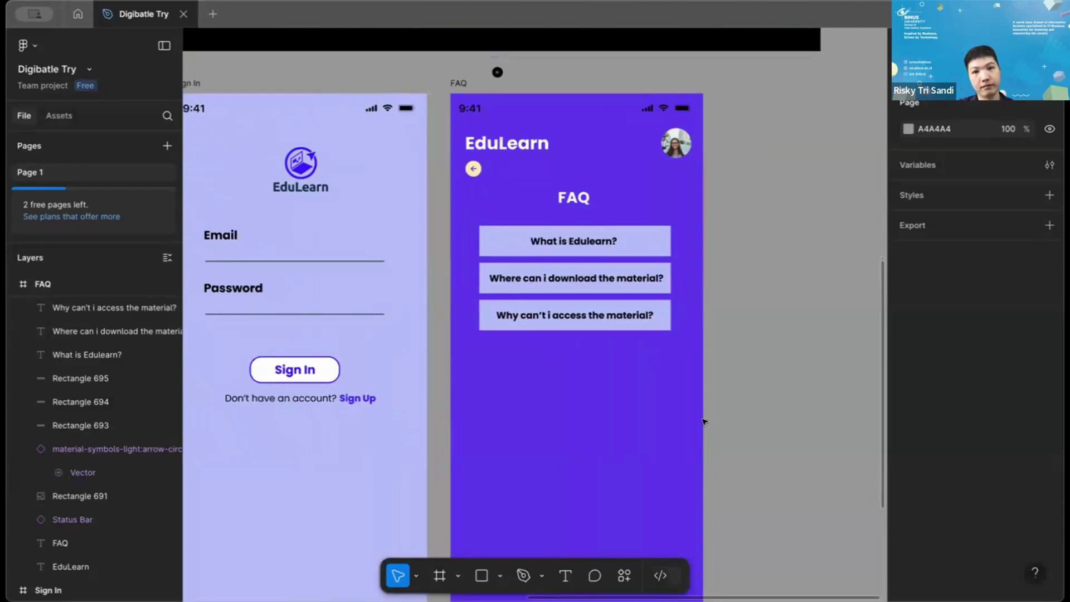
scroll(704, 422, up, 2)
scroll(705, 422, left, 1)
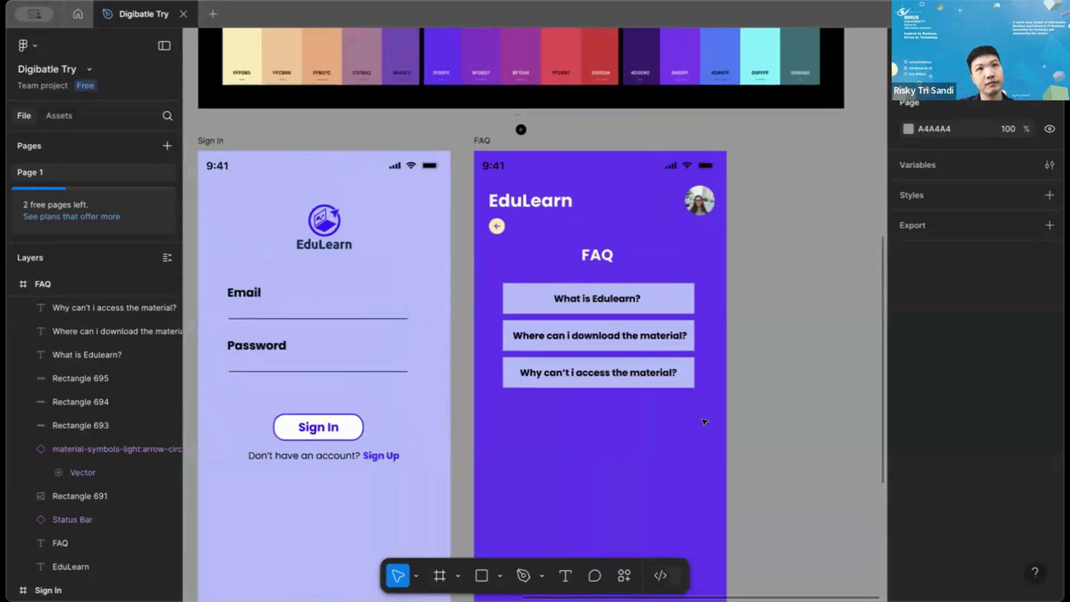
scroll(705, 422, down, 3)
scroll(704, 422, right, 2)
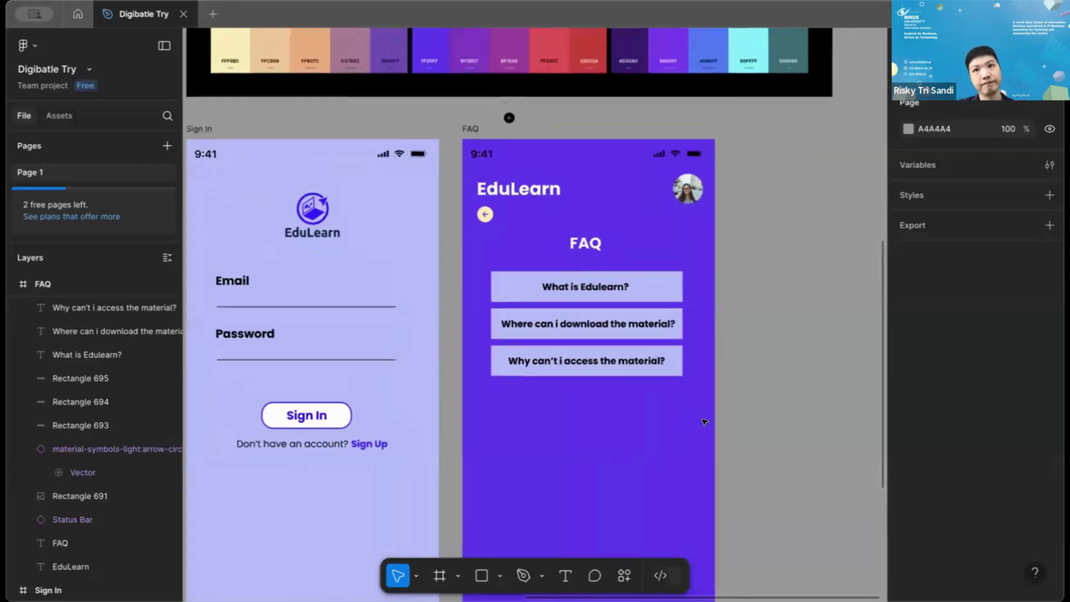
scroll(704, 422, right, 2)
scroll(704, 422, up, 1)
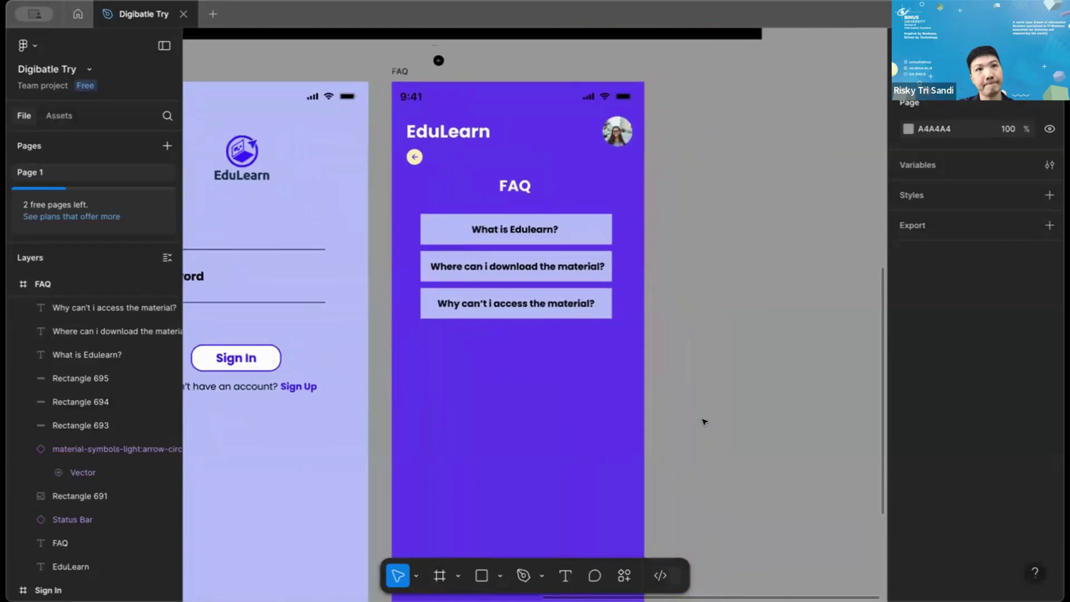
scroll(704, 422, down, 1)
scroll(704, 422, right, 1)
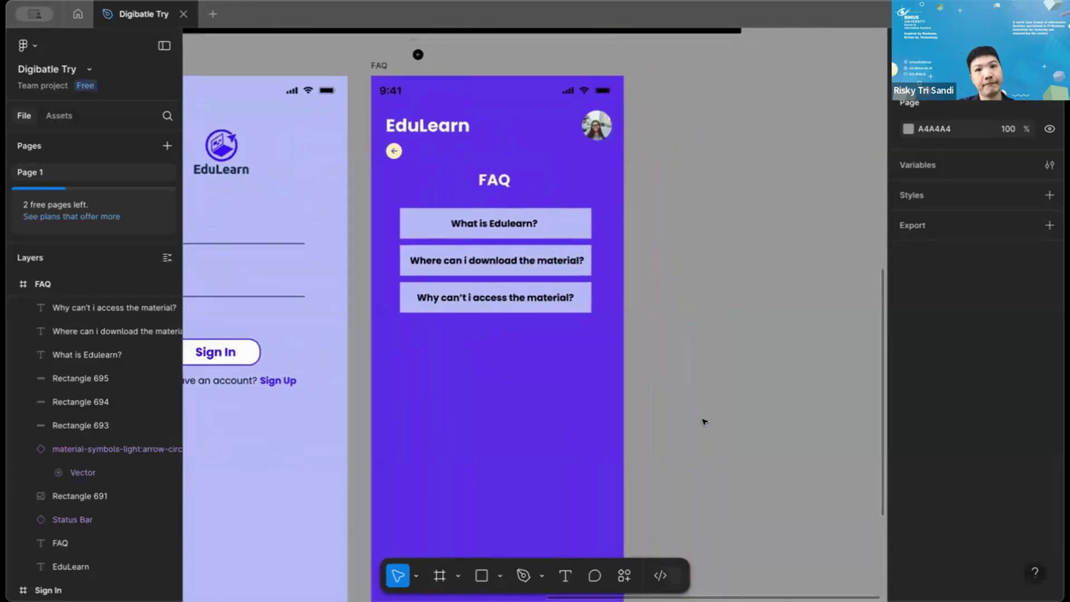
scroll(704, 422, down, 2)
scroll(704, 422, right, 1)
scroll(704, 422, up, 2)
scroll(704, 422, left, 3)
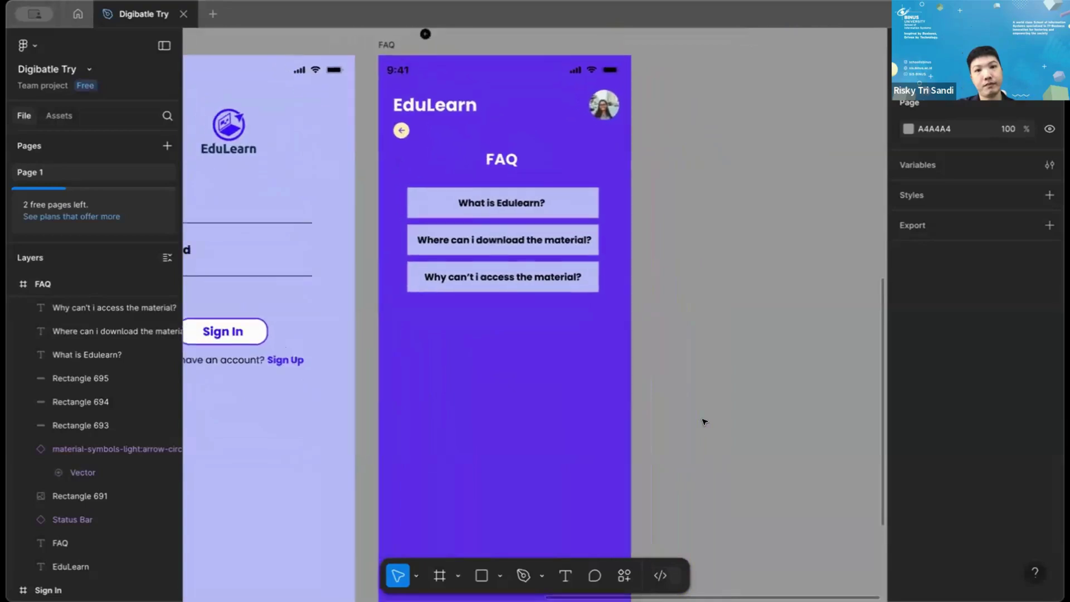
scroll(704, 422, down, 1)
scroll(704, 422, left, 1)
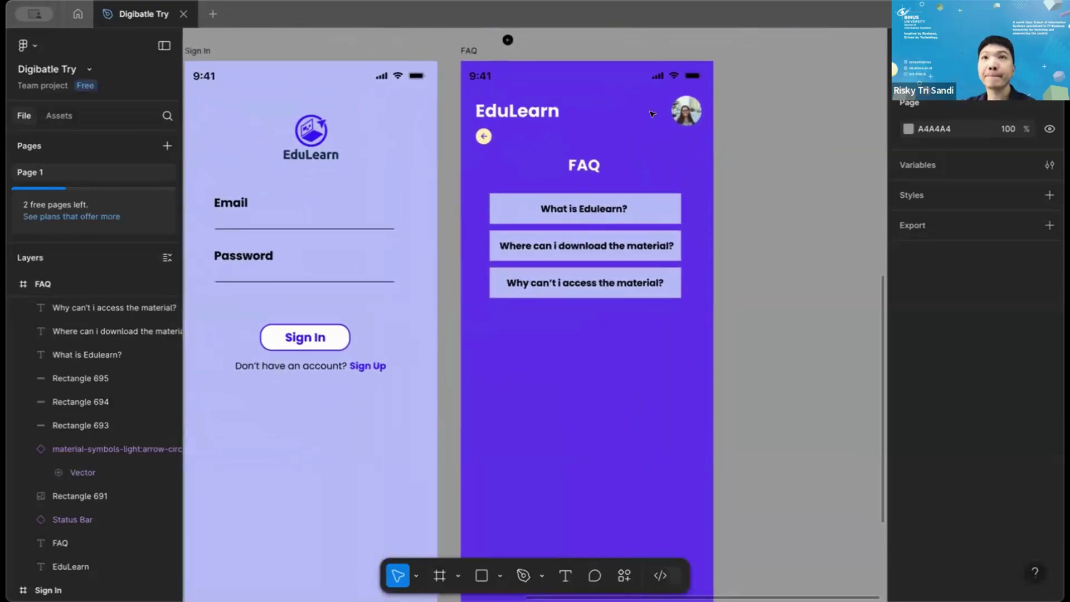
scroll(732, 232, down, 1)
scroll(732, 232, right, 3)
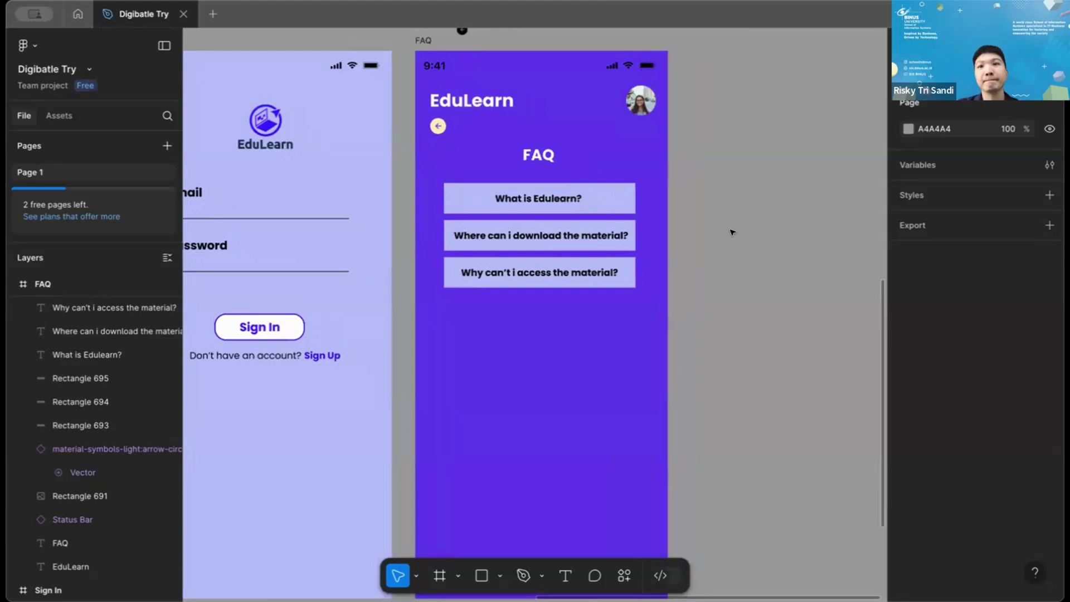
scroll(744, 303, up, 1)
scroll(744, 303, left, 1)
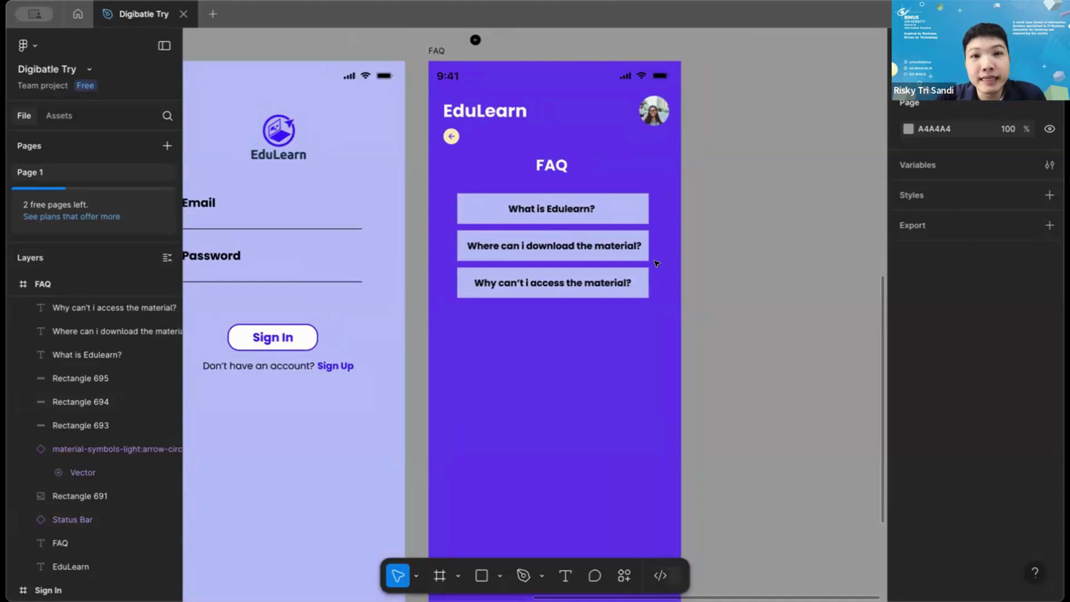
scroll(657, 263, left, 2)
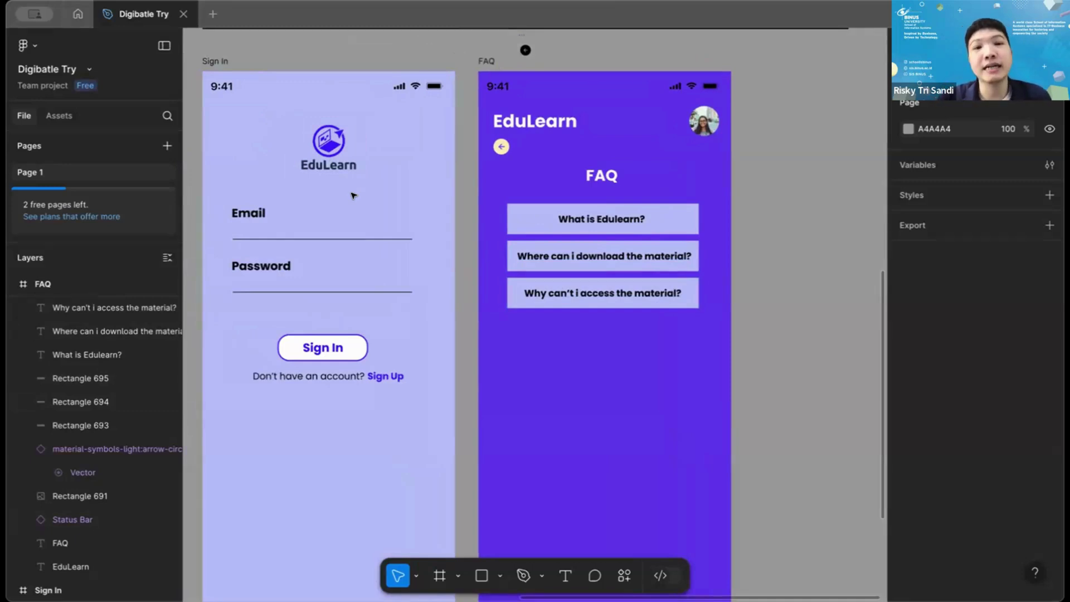
scroll(389, 289, left, 3)
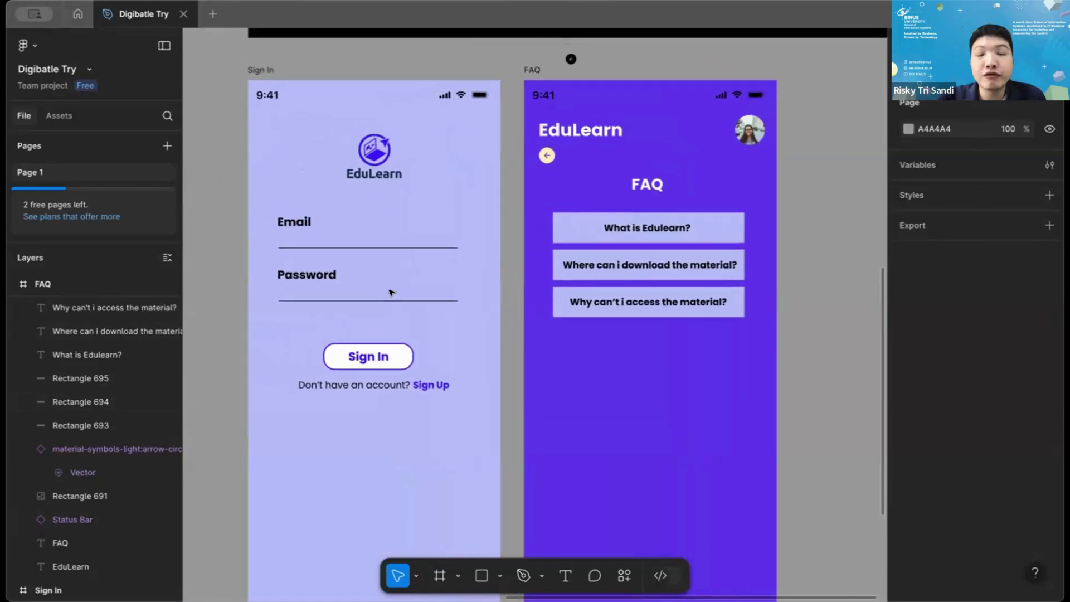
scroll(392, 293, right, 2)
scroll(389, 292, right, 2)
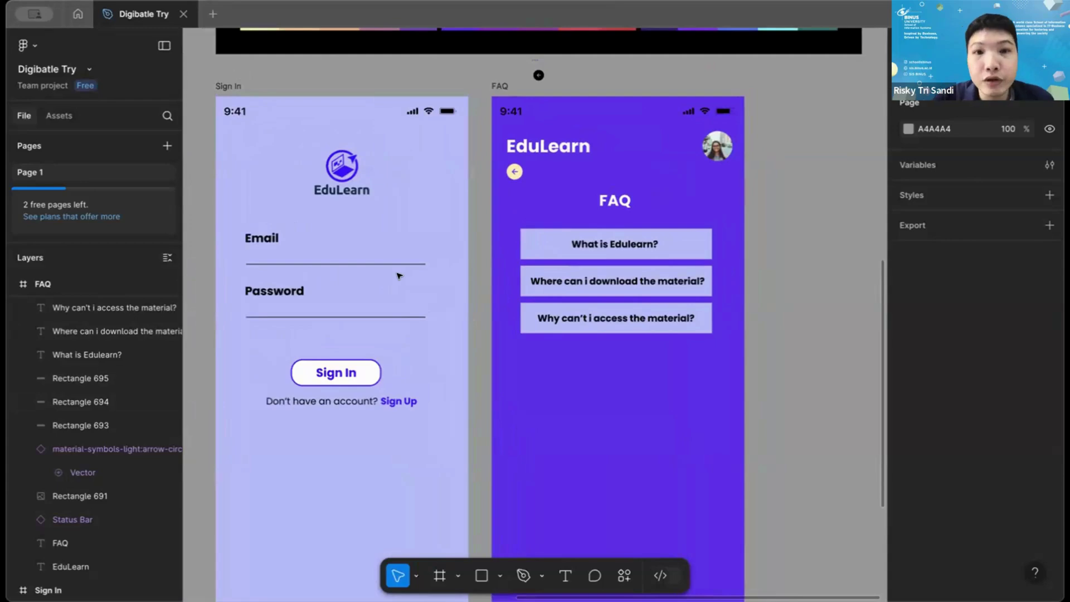
scroll(399, 275, left, 3)
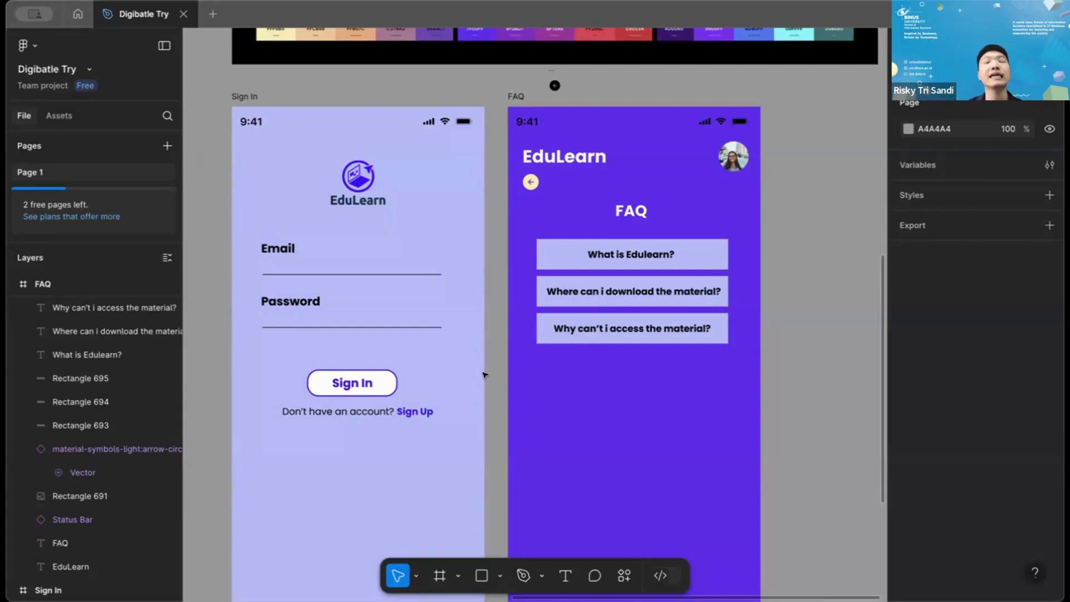
scroll(473, 400, right, 5)
scroll(472, 400, down, 2)
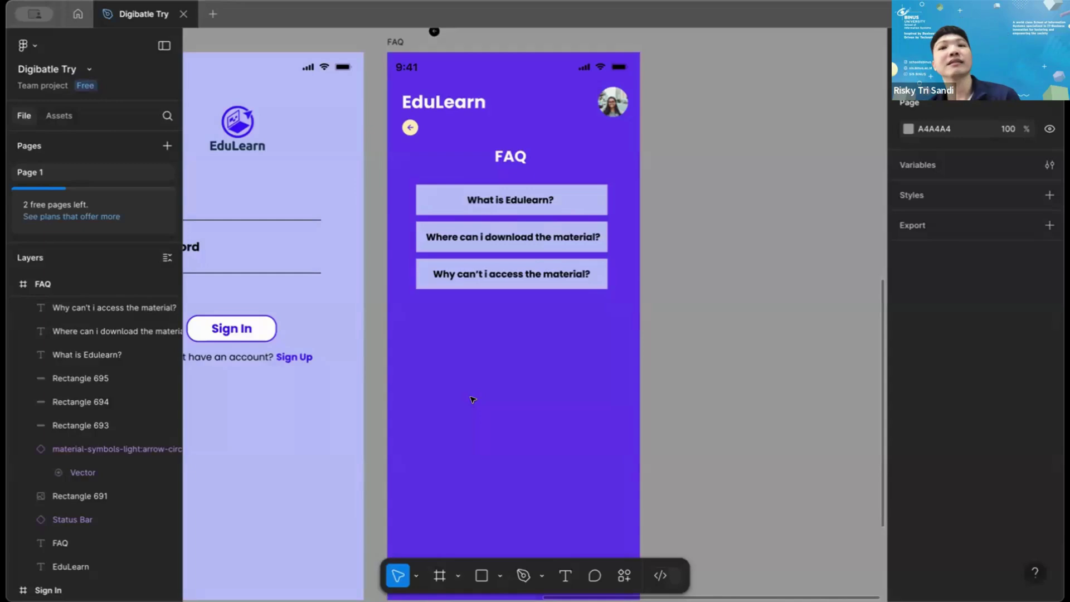
scroll(661, 336, right, 3)
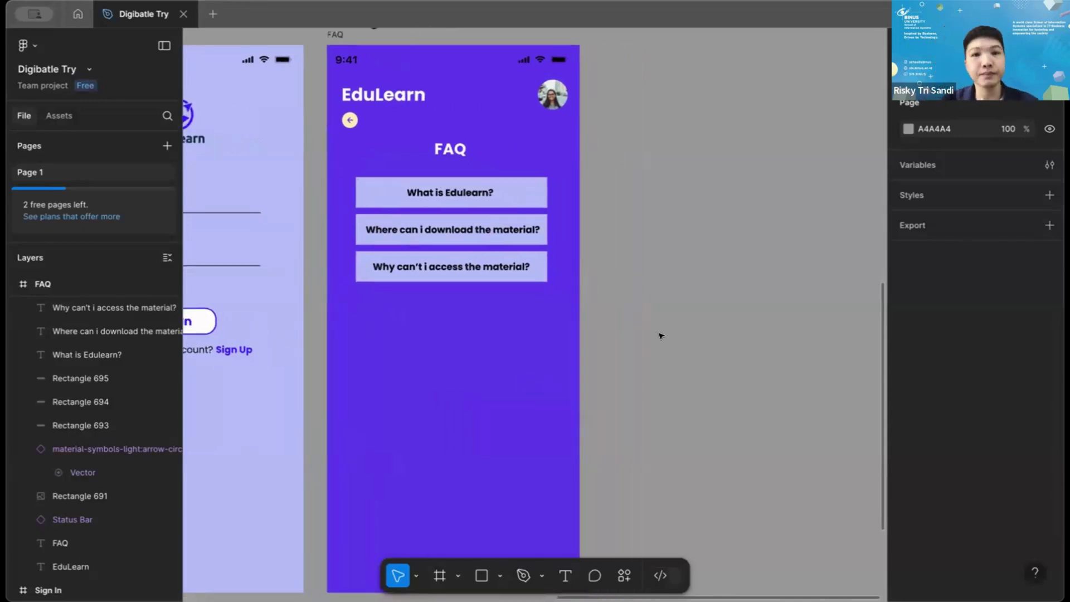
scroll(661, 336, up, 3)
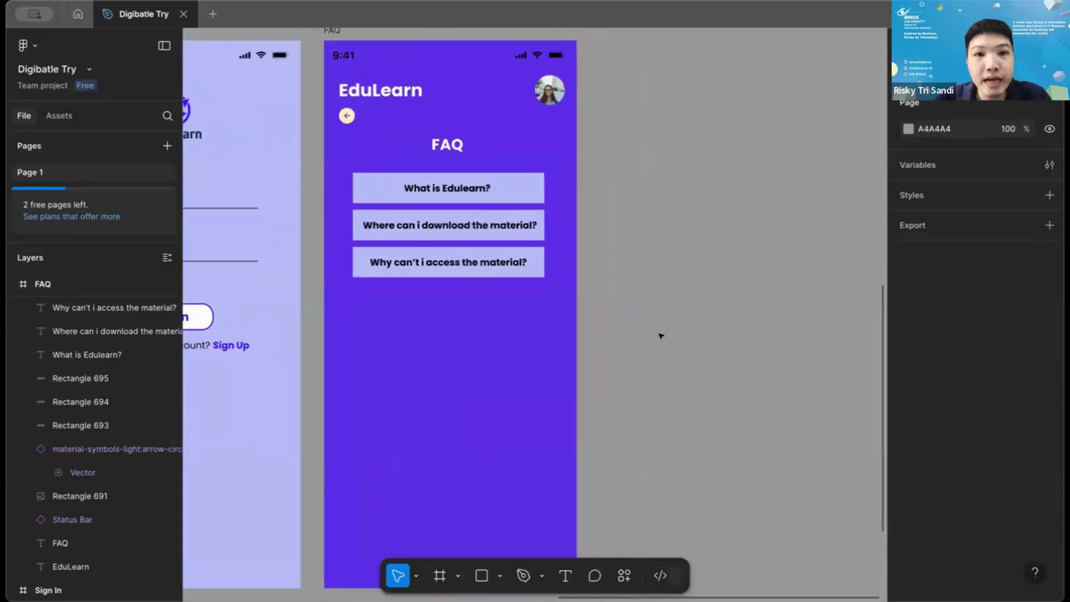
scroll(645, 325, down, 2)
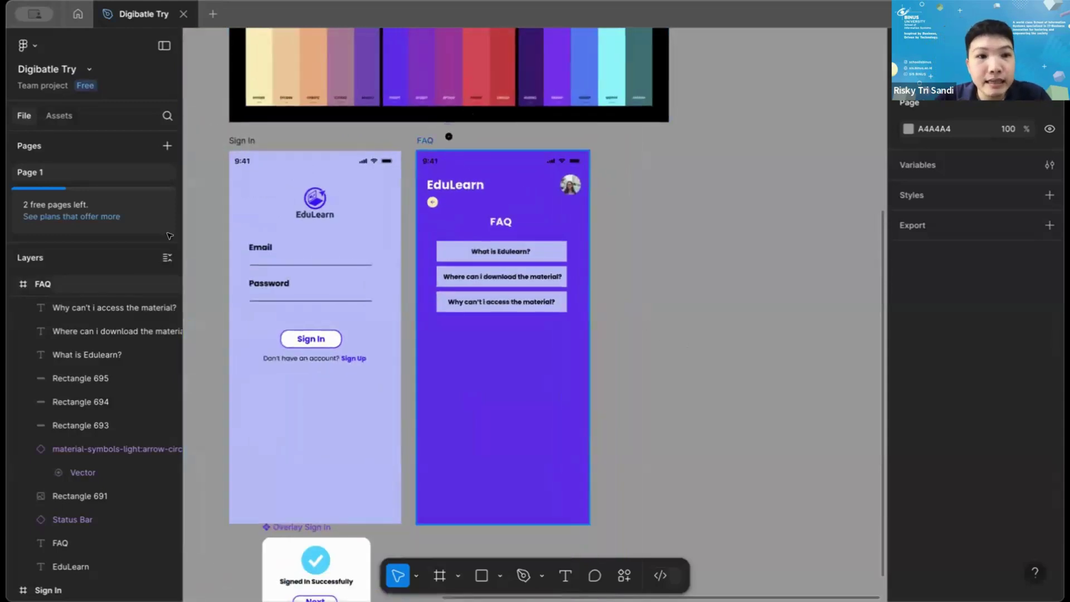
click(64, 284)
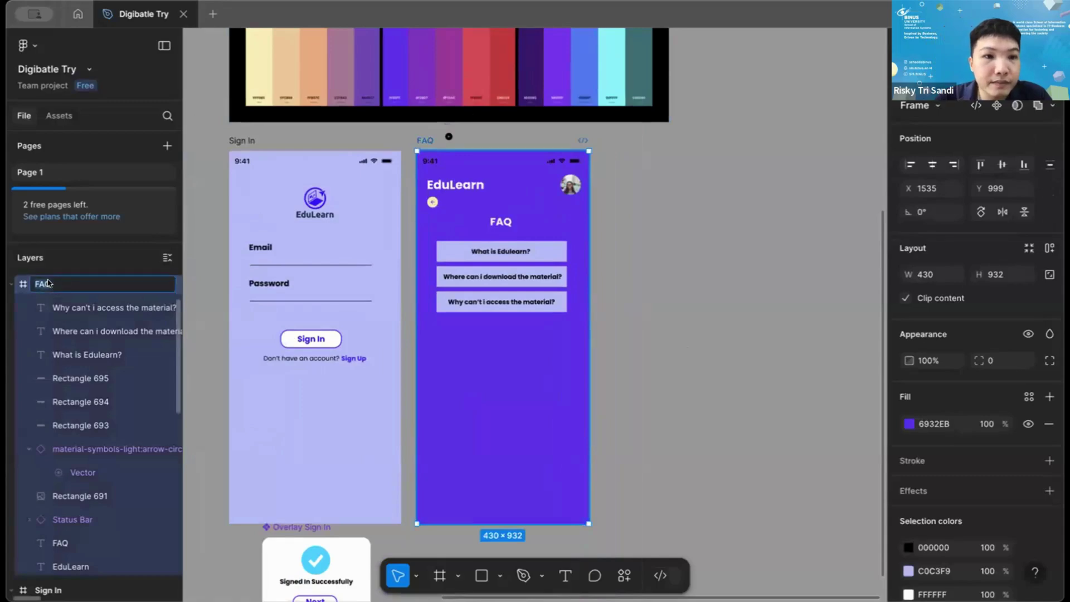
key(Right)
key(Right)
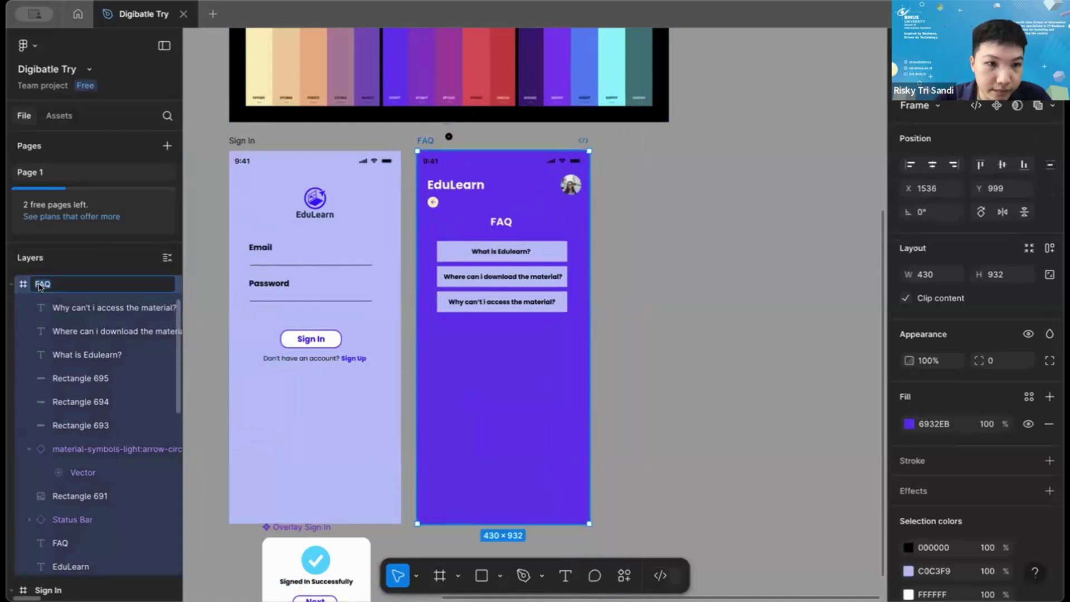
double_click(39, 285)
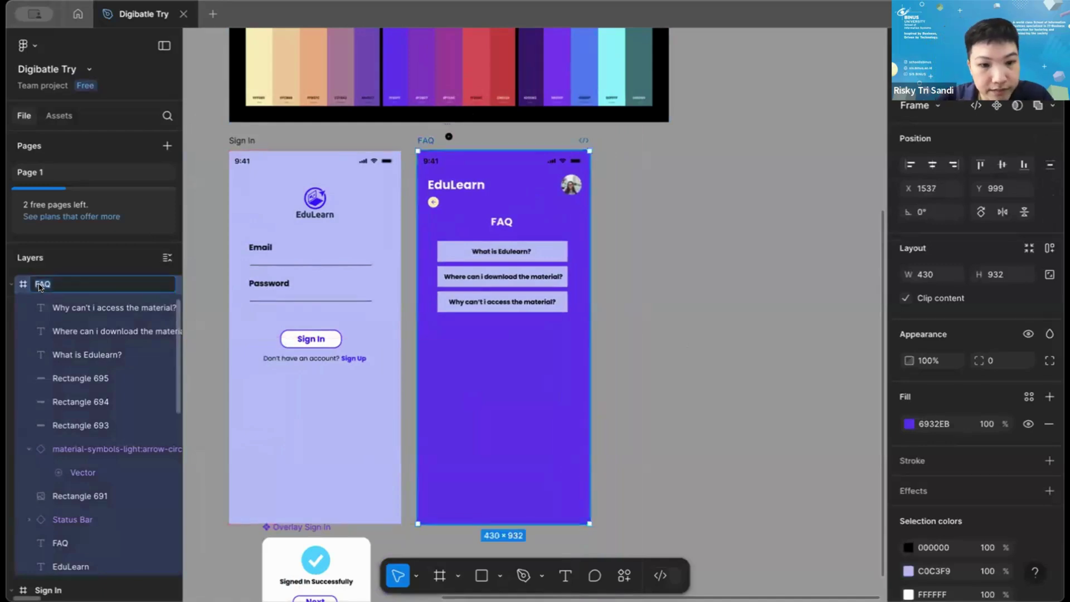
key(Return)
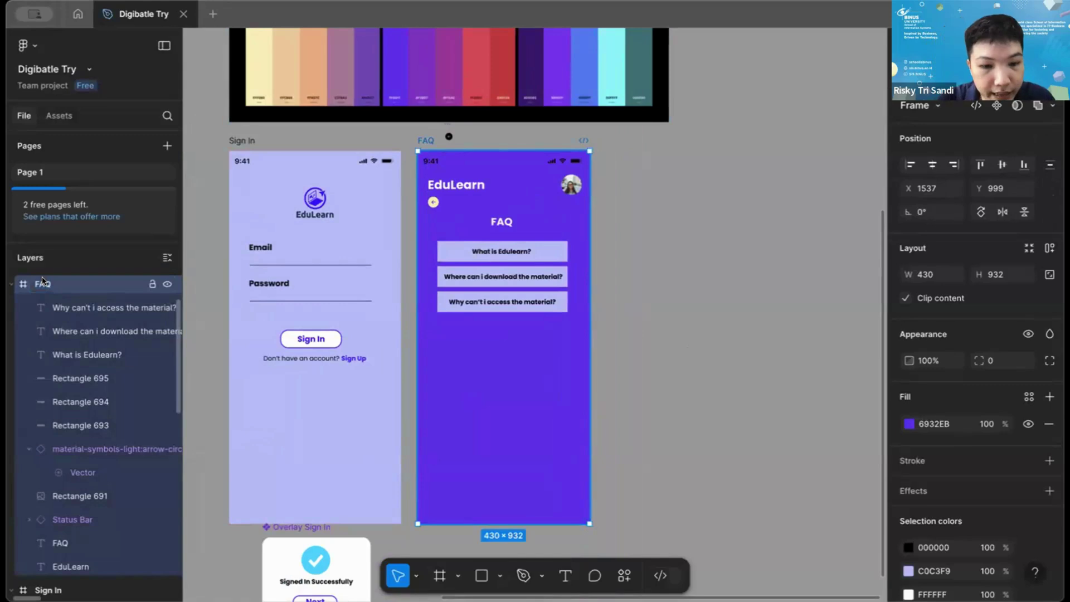
key(2)
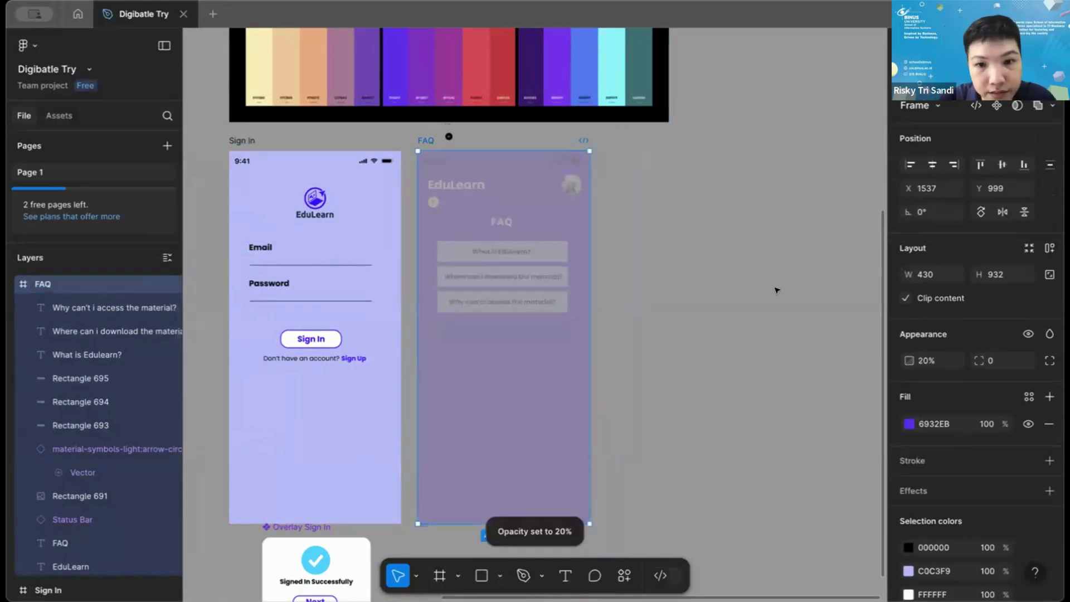
click(733, 348)
key(ctrl+z)
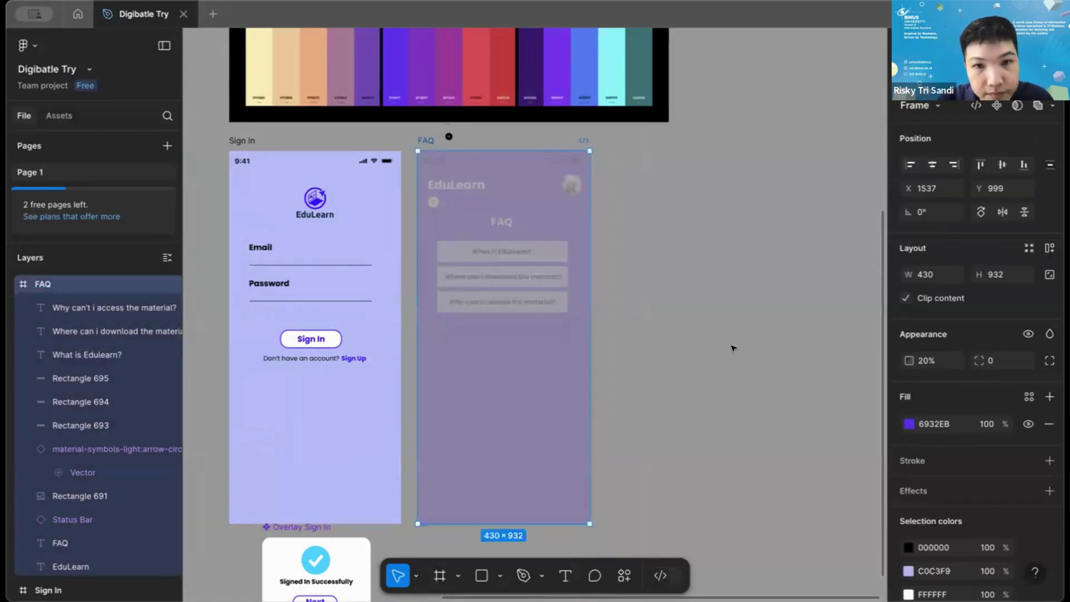
key(ctrl+z)
Rename the FAQ frame as "FAQ 1" and deselect it.
scroll(469, 288, up, 5)
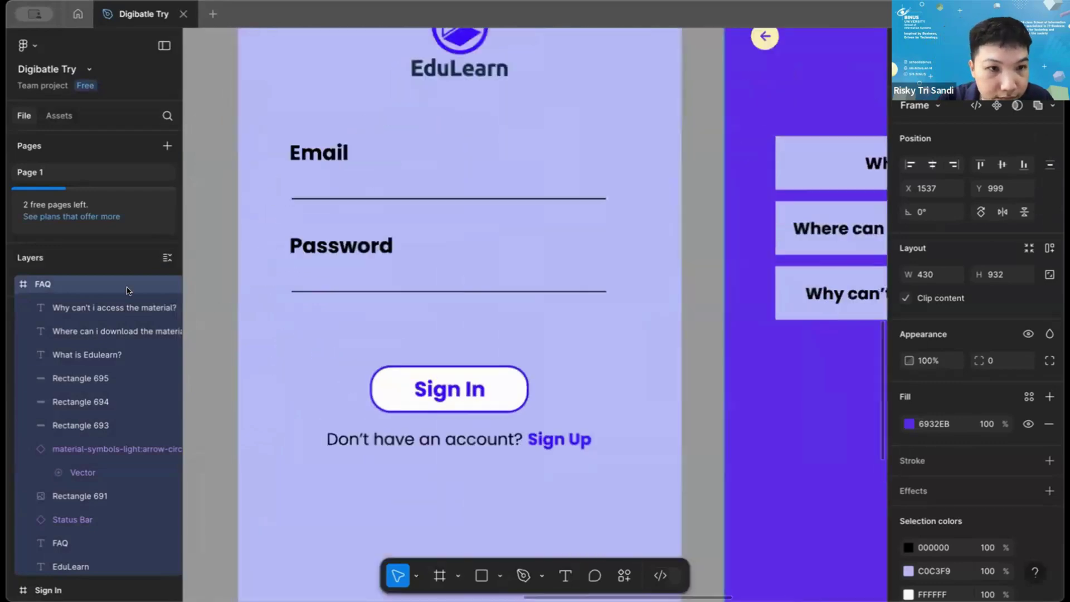
scroll(467, 287, up, 5)
scroll(467, 287, right, 6)
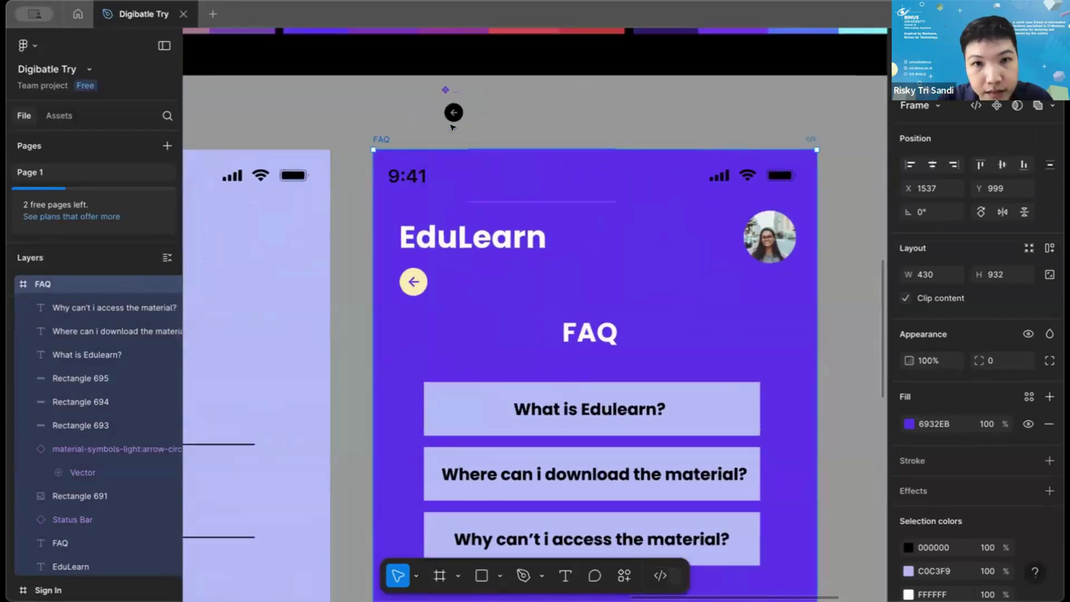
double_click(378, 139)
key(Right)
text(m)
key(BackSpace)
text(1)
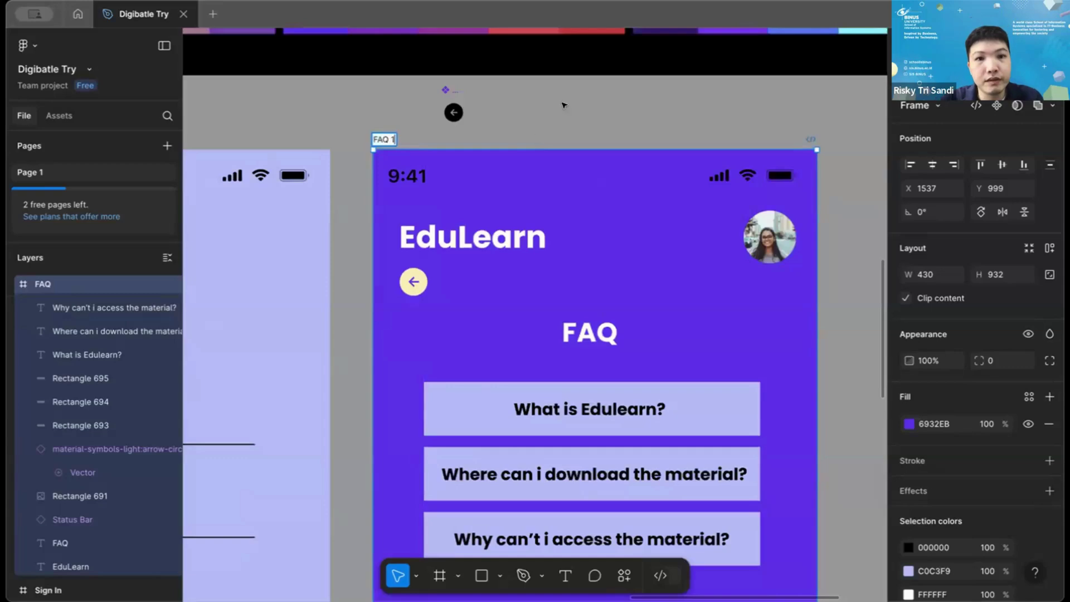
key(Return)
scroll(593, 205, down, 5)
click(769, 309)
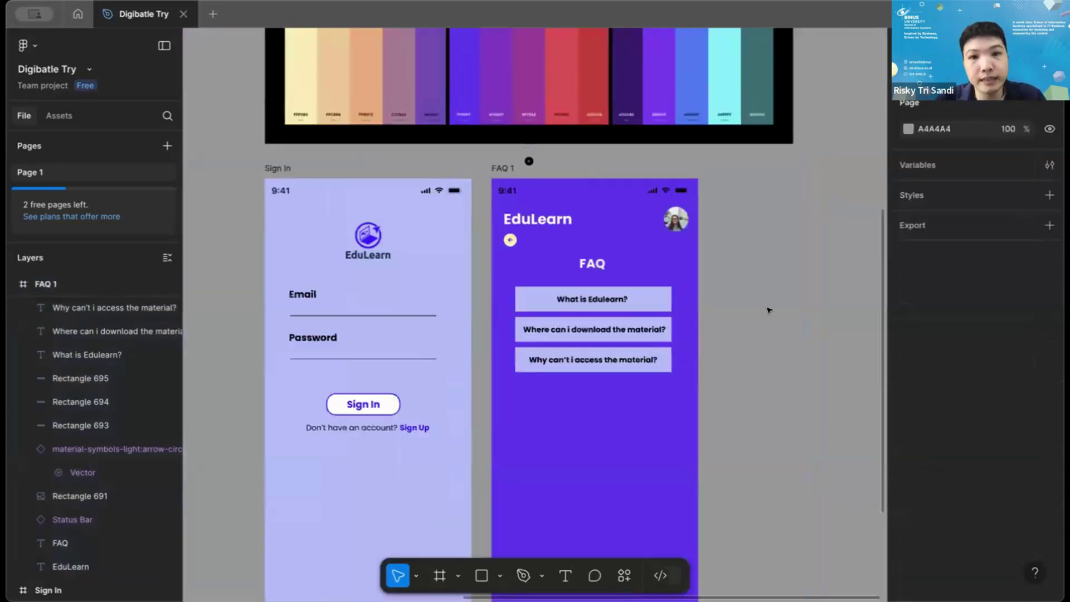
scroll(733, 351, right, 5)
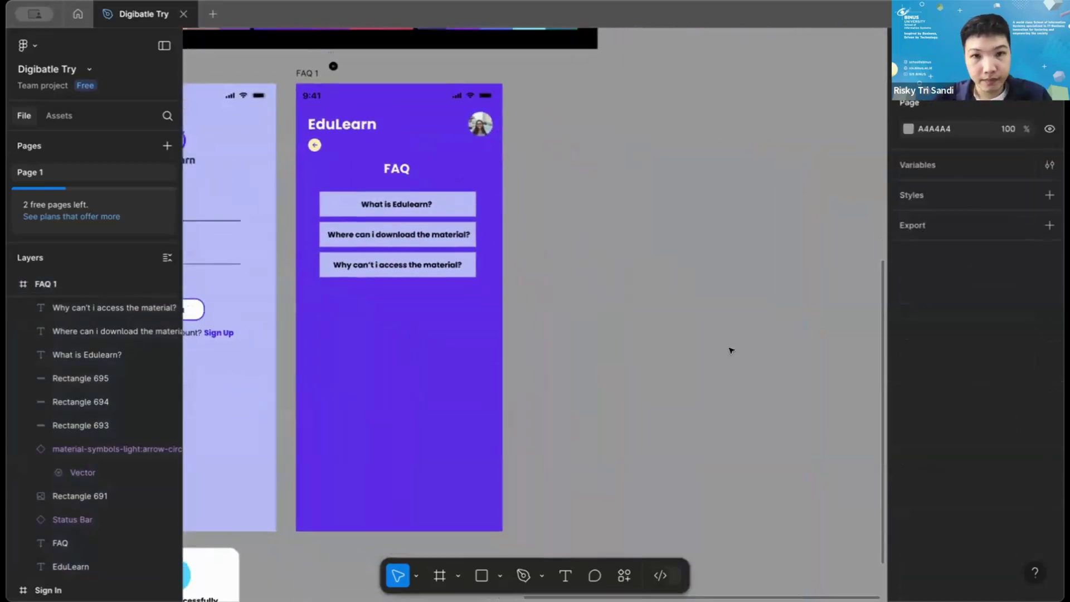
scroll(439, 176, right, 1)
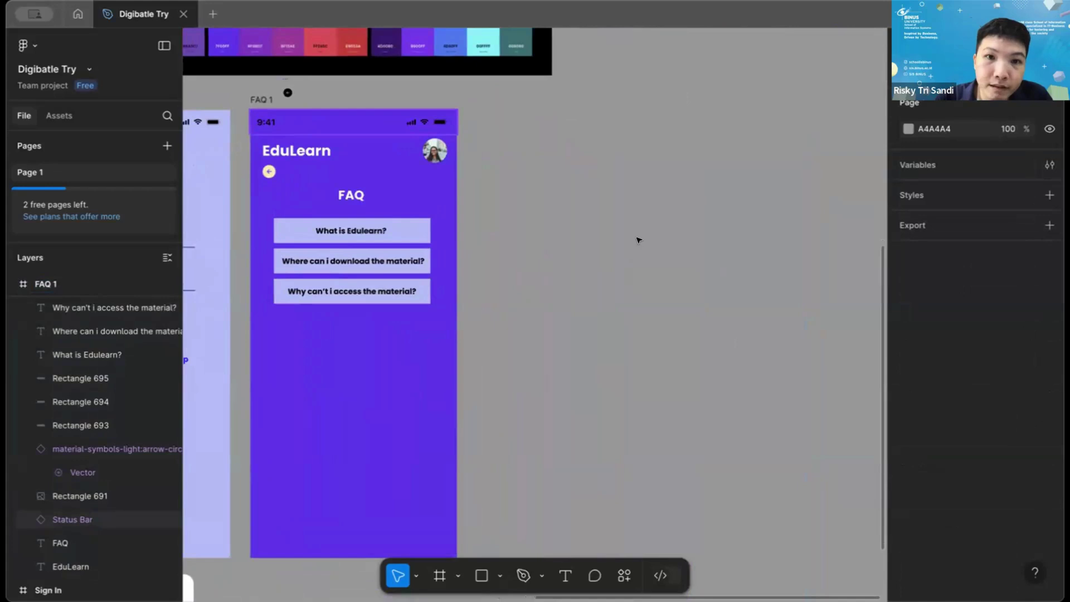
click(368, 111)
key(Escape)
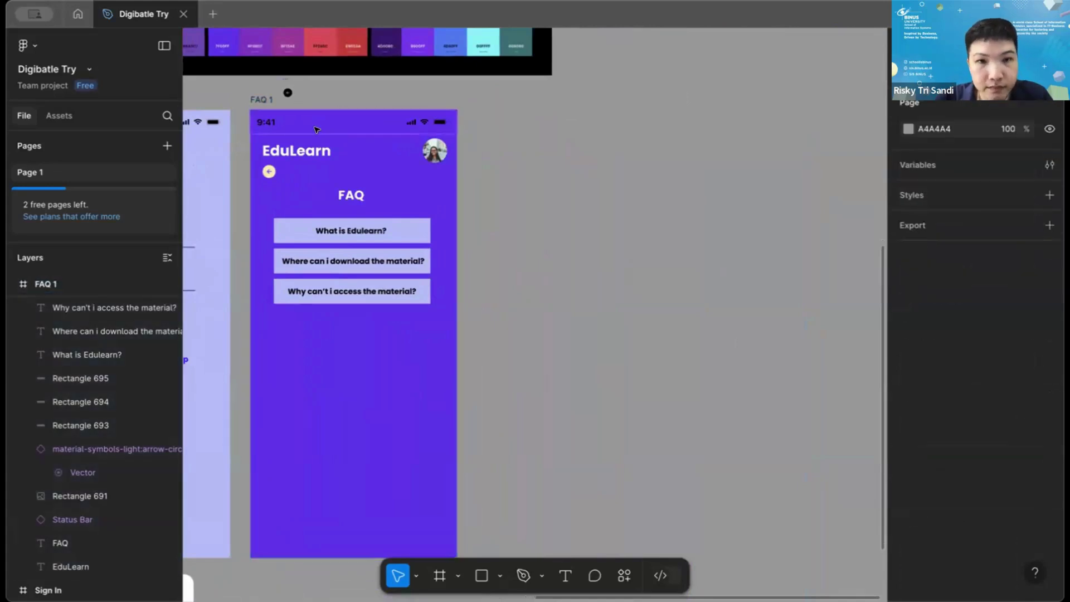
Duplicate the FAQ 1 frame and deselect the copy.
click(260, 100)
key(ctrl+d)
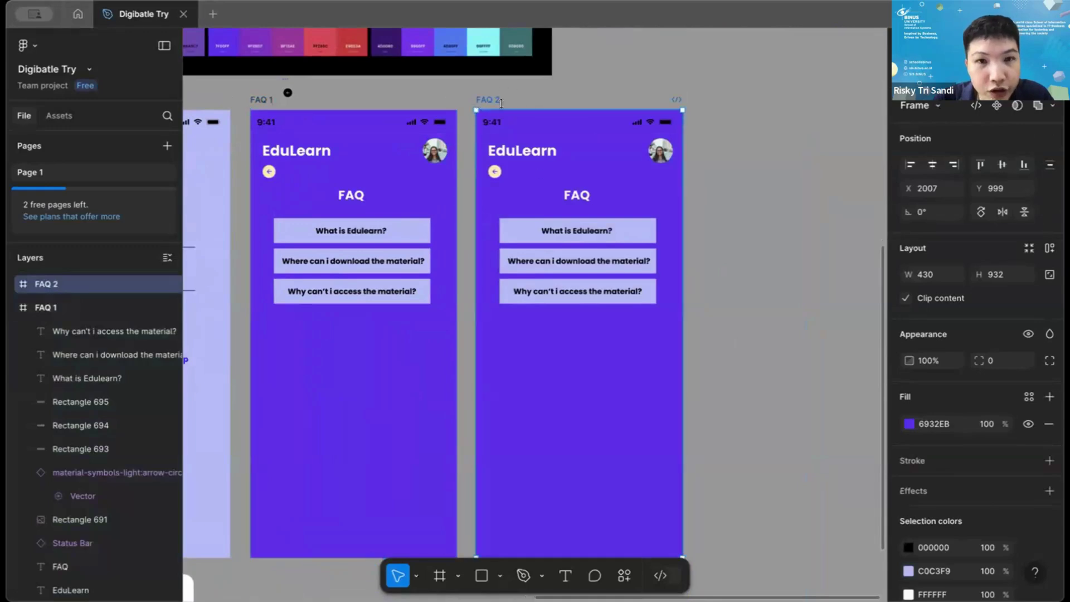
click(747, 303)
In FAQ 2, duplicate the "Why can't i access the material?" rectangle, place the copy below it and stretch it to about 326 × 131.
scroll(747, 303, up, 5)
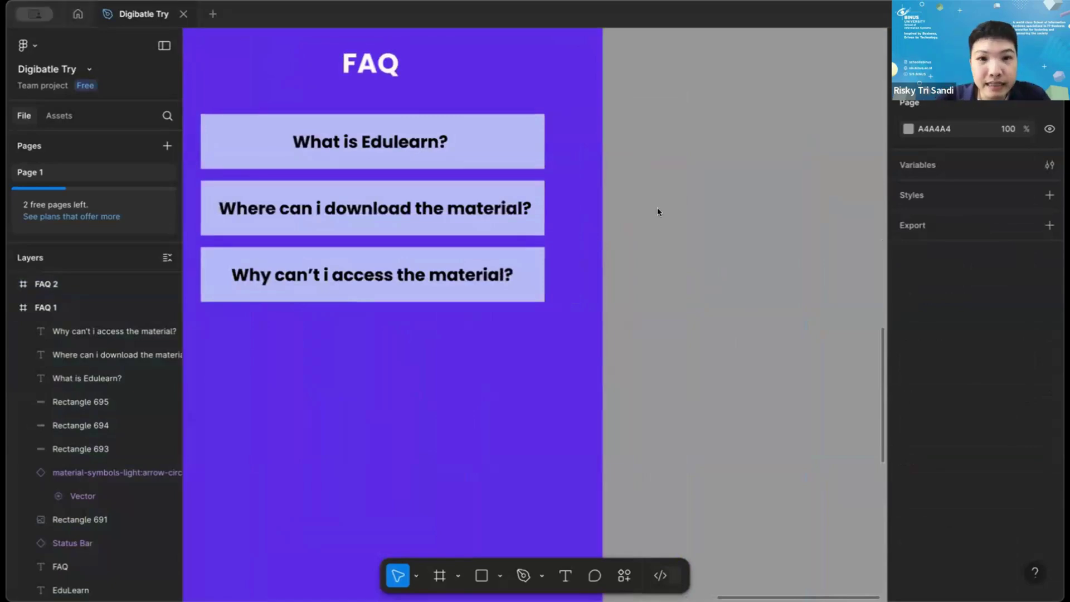
scroll(669, 211, left, 3)
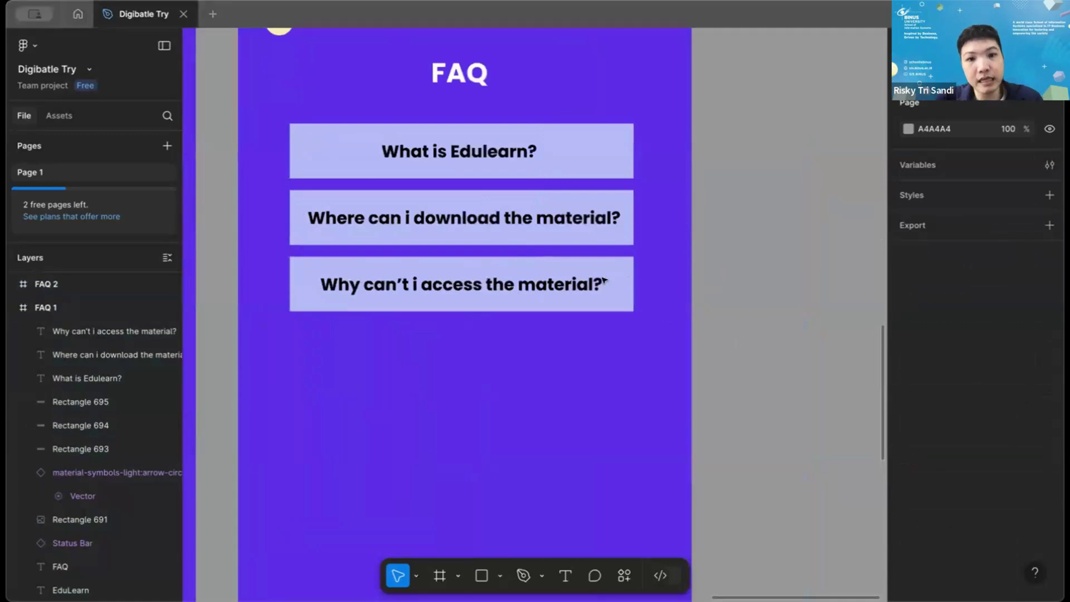
click(557, 290)
key(ctrl+d)
drag(570, 300, 537, 370)
drag(474, 373, 474, 450)
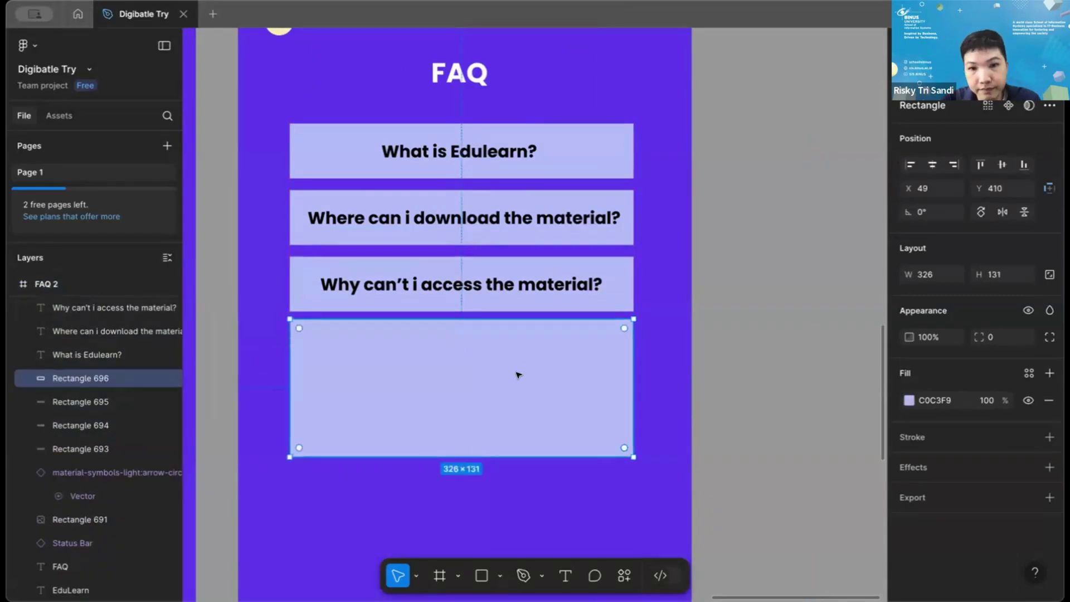
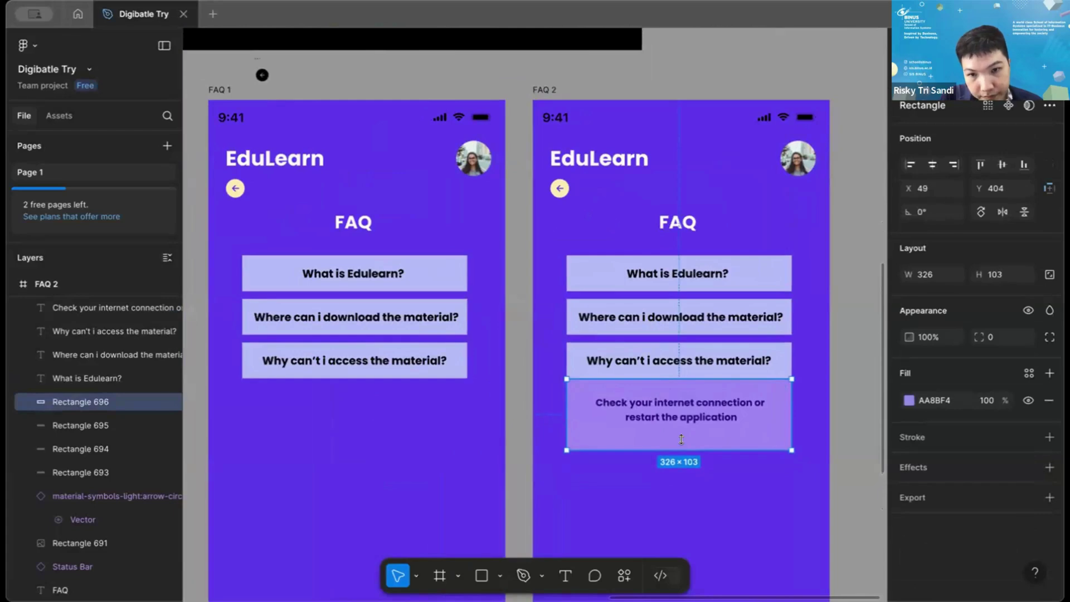
Shorten the purple answer rectangle in FAQ 2 to a height of 97 and deselect it.
drag(681, 446, 681, 442)
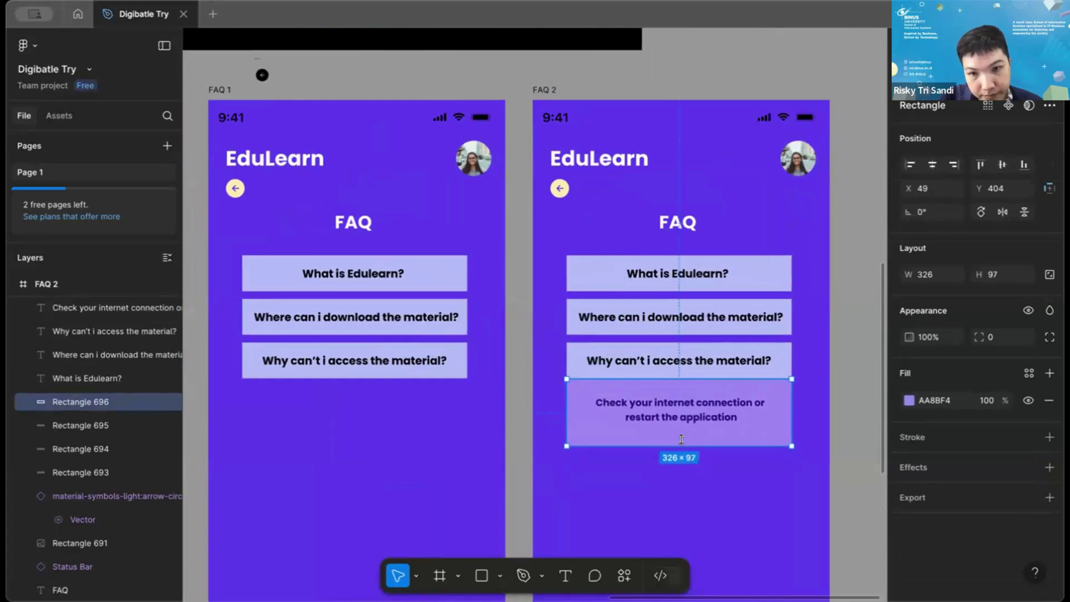
click(766, 530)
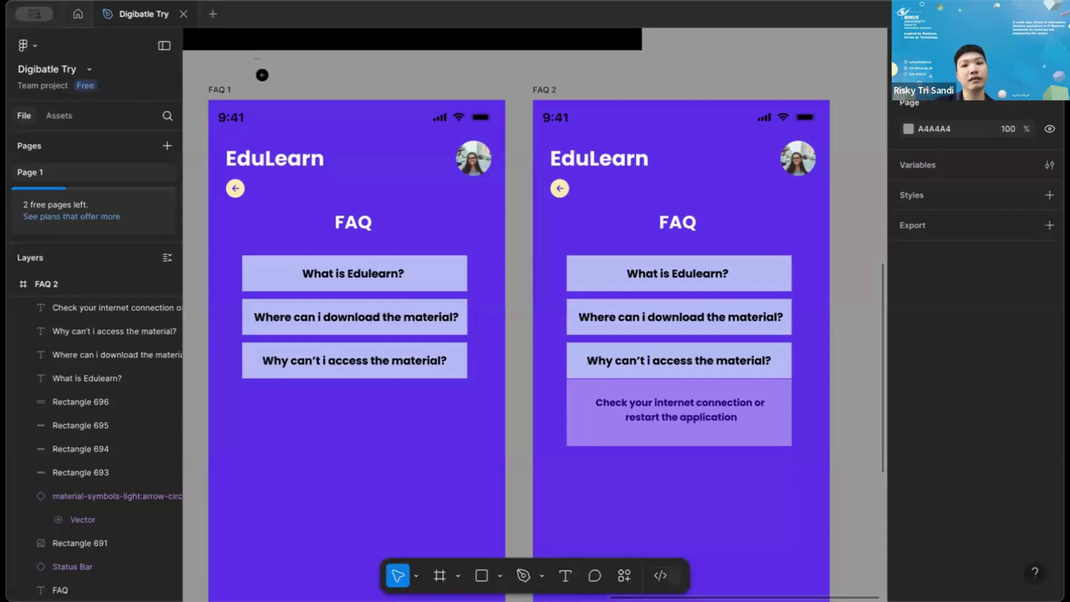
scroll(473, 427, down, 3)
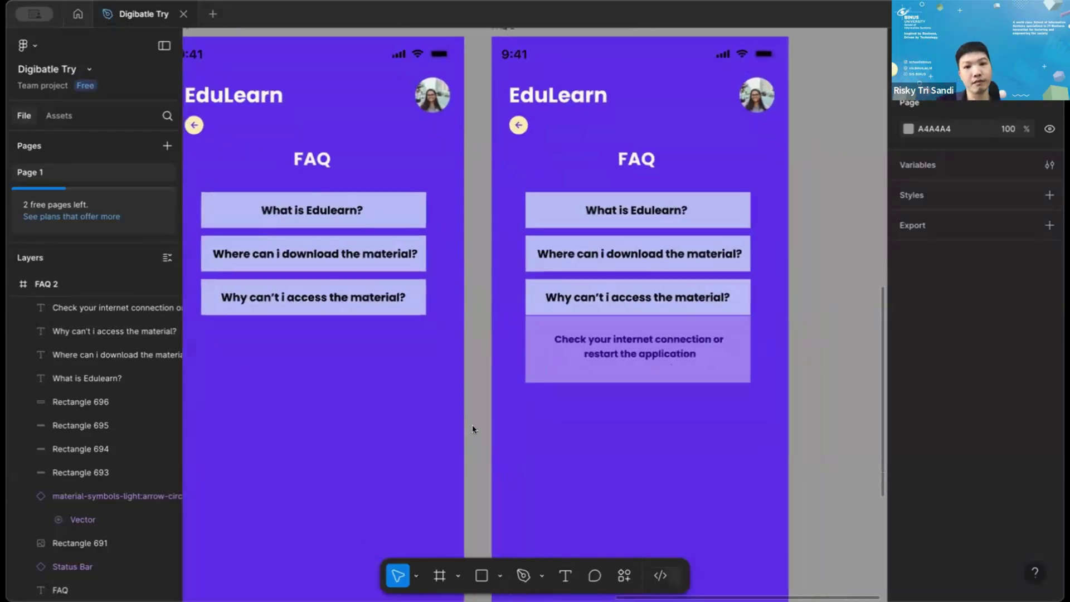
scroll(462, 513, up, 1)
scroll(463, 513, right, 1)
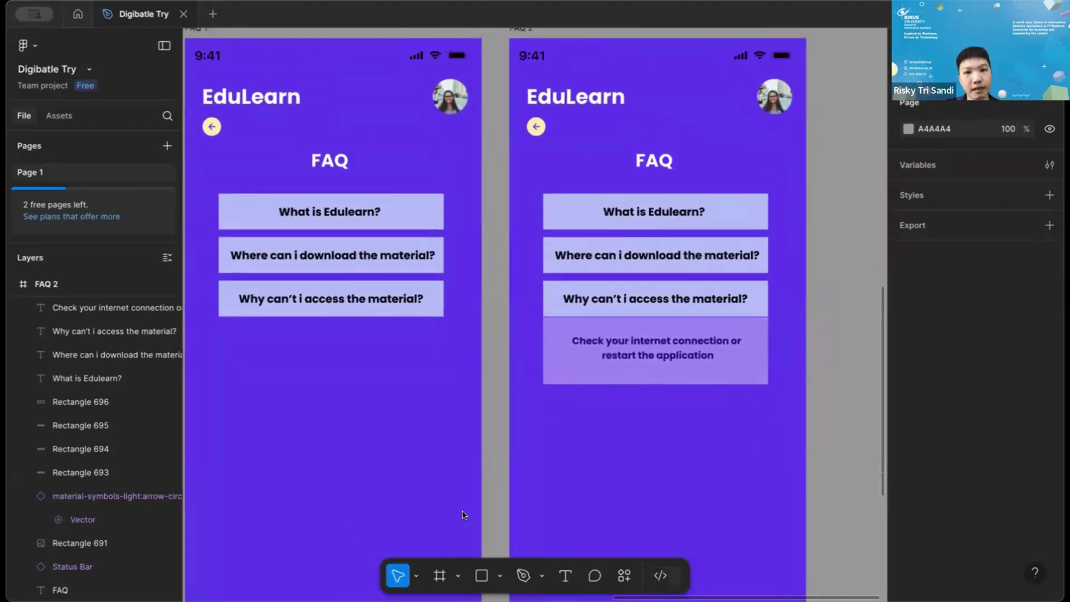
scroll(500, 444, up, 2)
scroll(501, 444, left, 1)
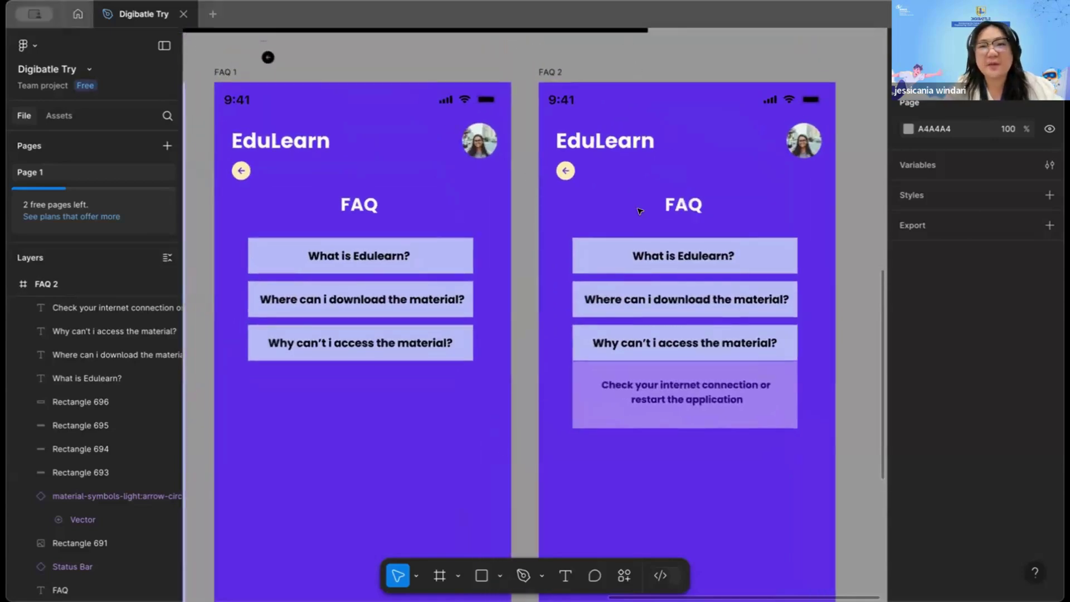
scroll(639, 211, down, 2)
scroll(639, 210, up, 1)
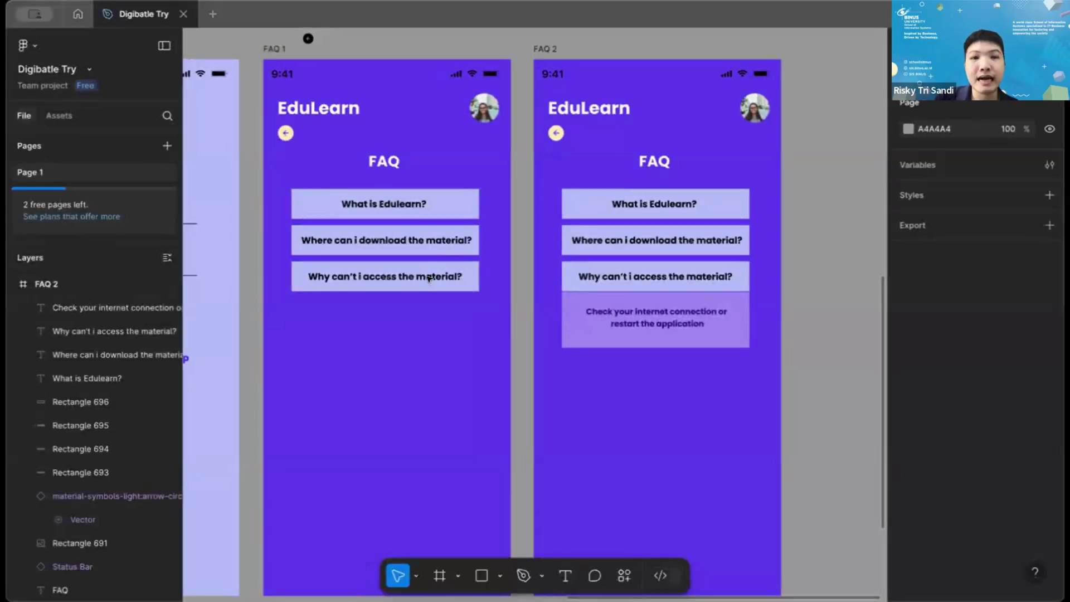
click(429, 279)
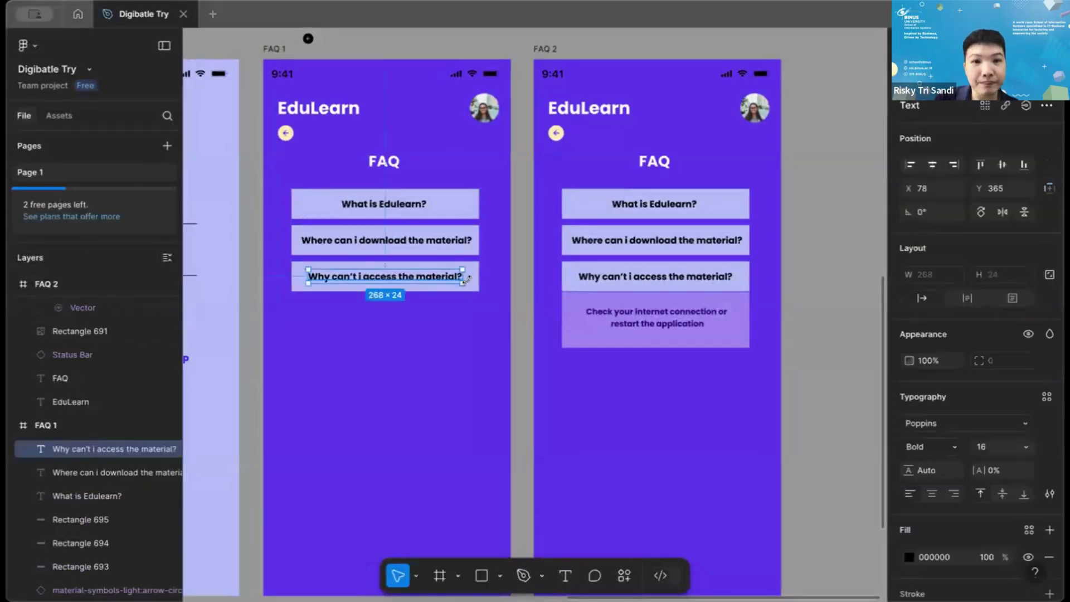
click(505, 287)
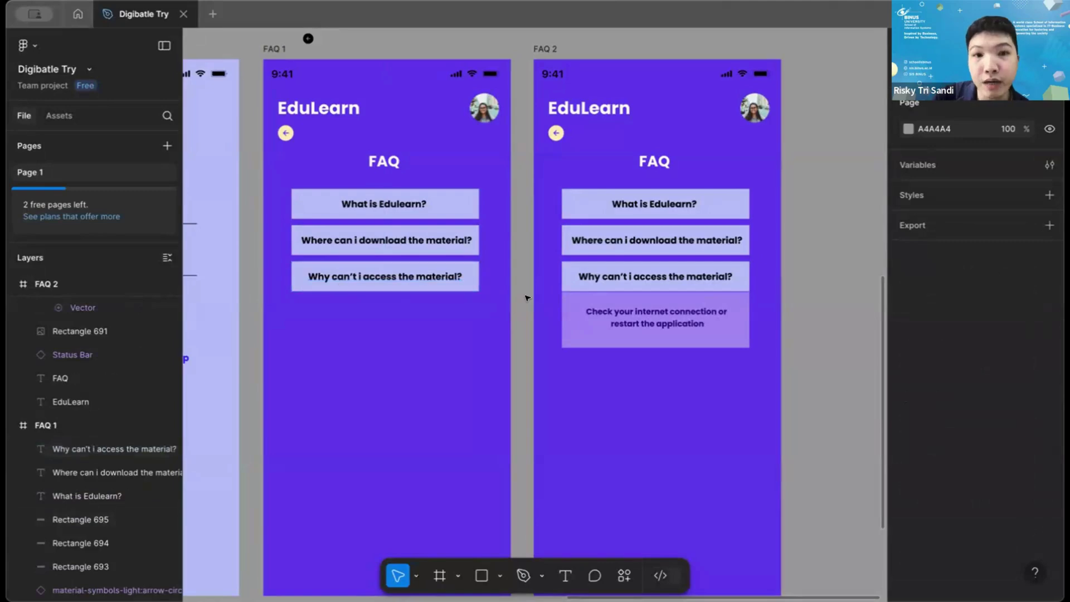
Group the "Why can't i access the material?" text with its lavender rectangle in FAQ 1.
scroll(528, 296, up, 2)
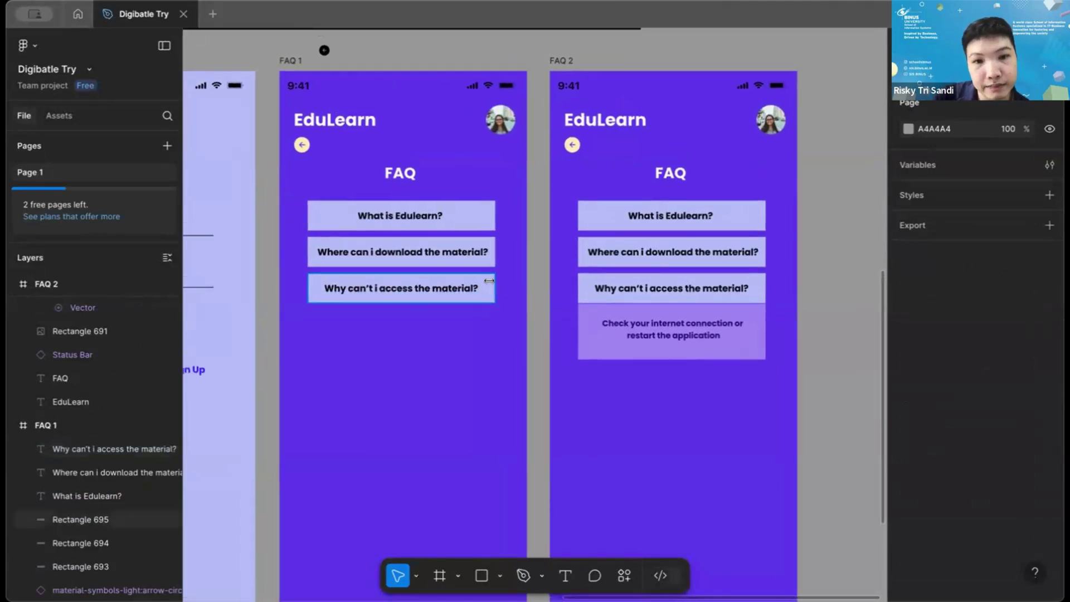
click(493, 287)
scroll(493, 287, up, 3)
shift+click(439, 290)
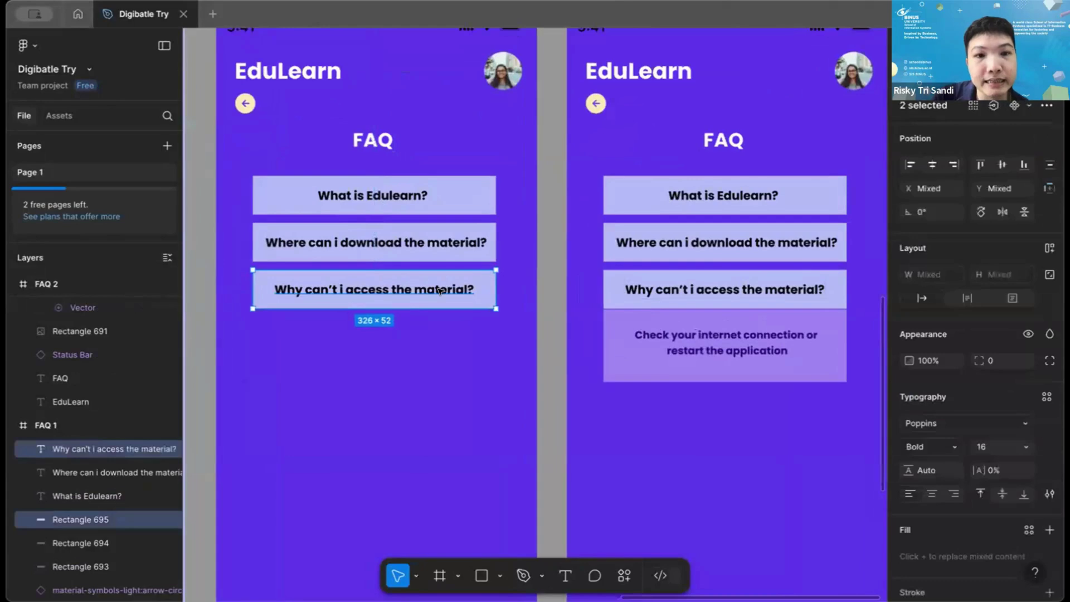
right_click(440, 290)
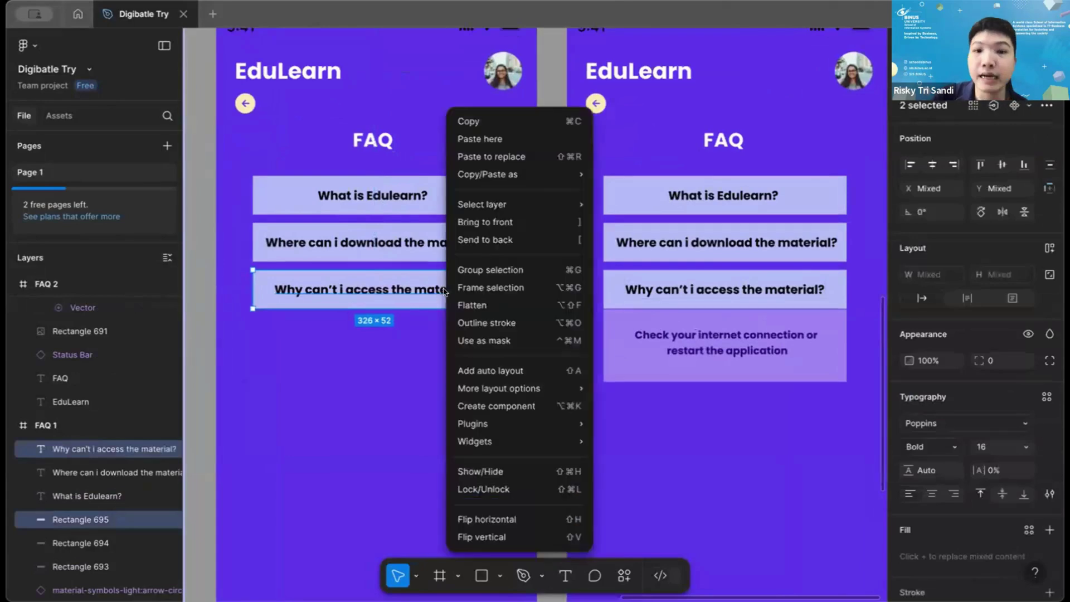
click(480, 272)
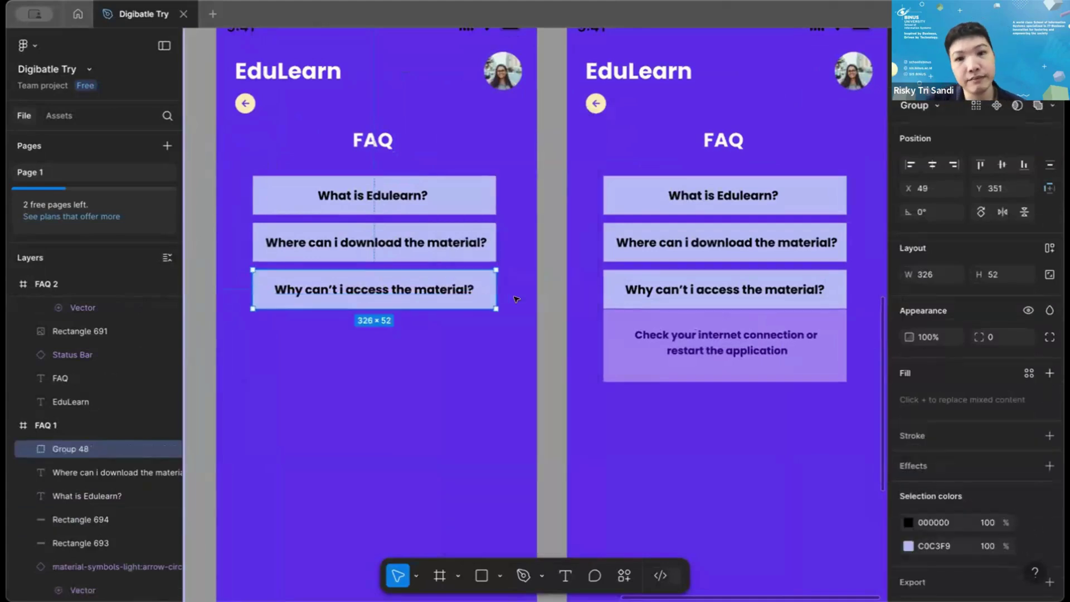
Add a prototype link from the grouped "Why can't i access the material?" box to FAQ 2, using On click and Navigate to.
scroll(592, 280, down, 3)
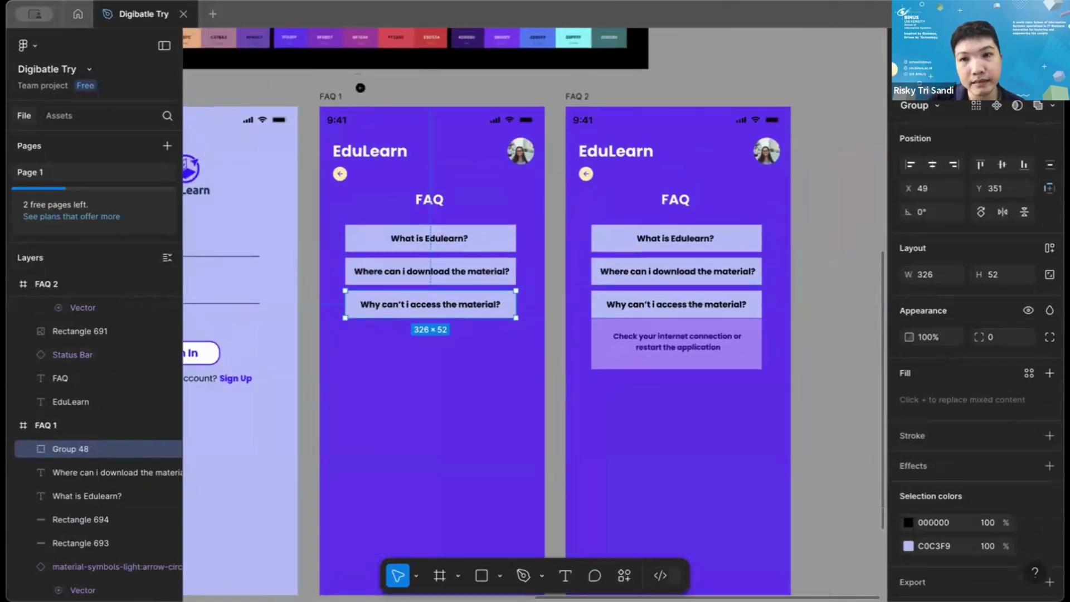
scroll(769, 315, up, 3)
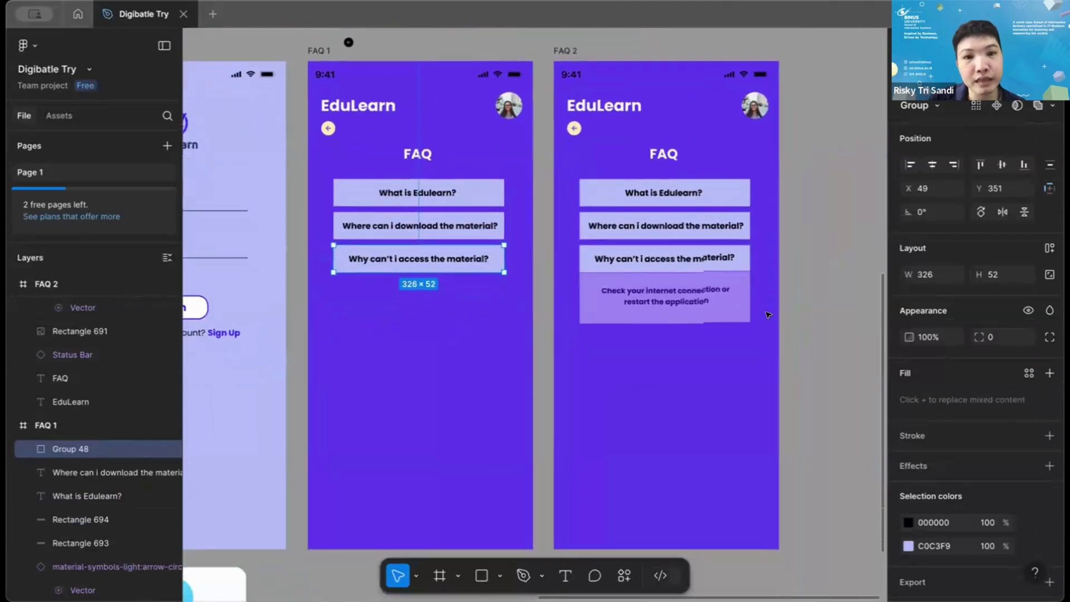
scroll(768, 315, up, 2)
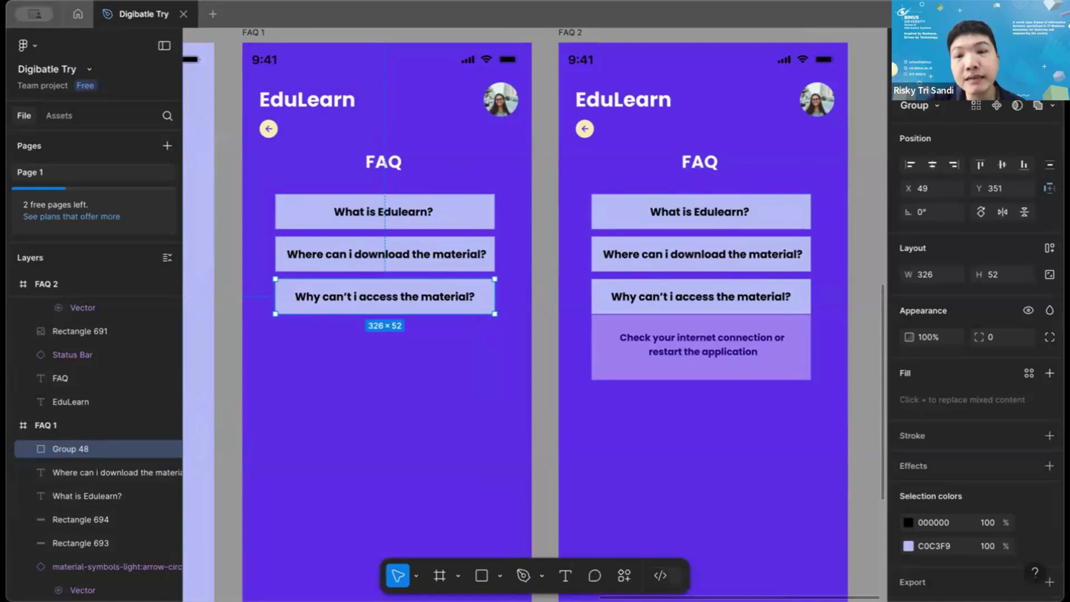
key(shift+e)
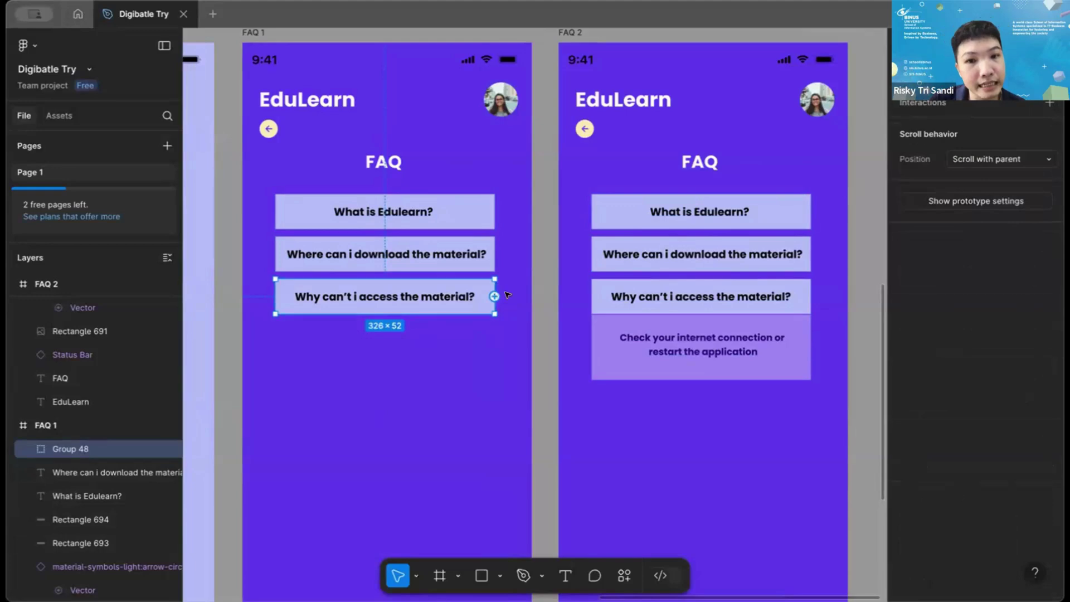
drag(495, 296, 566, 340)
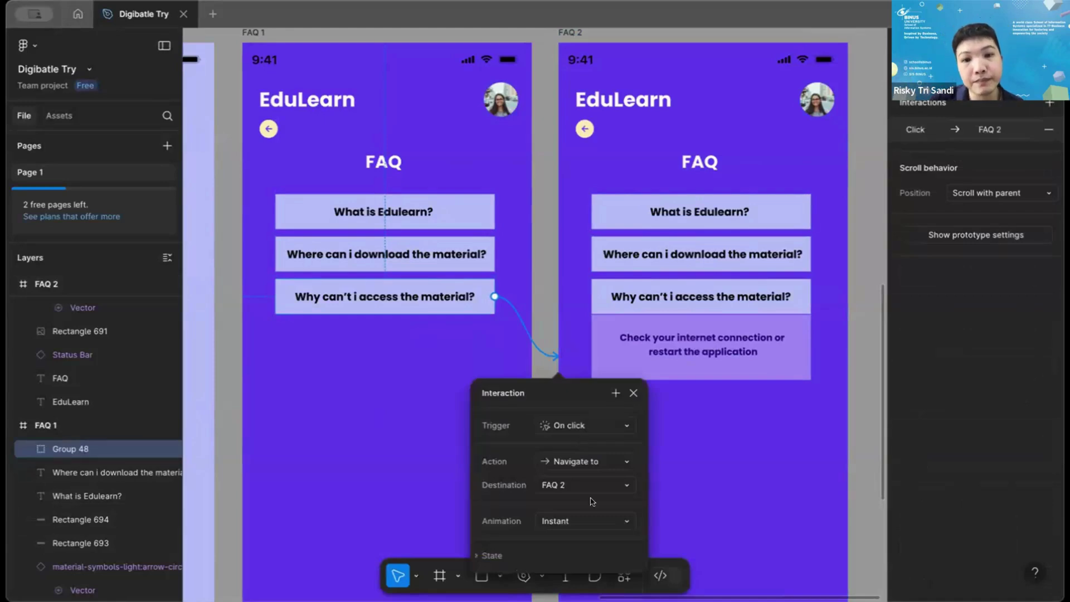
click(589, 463)
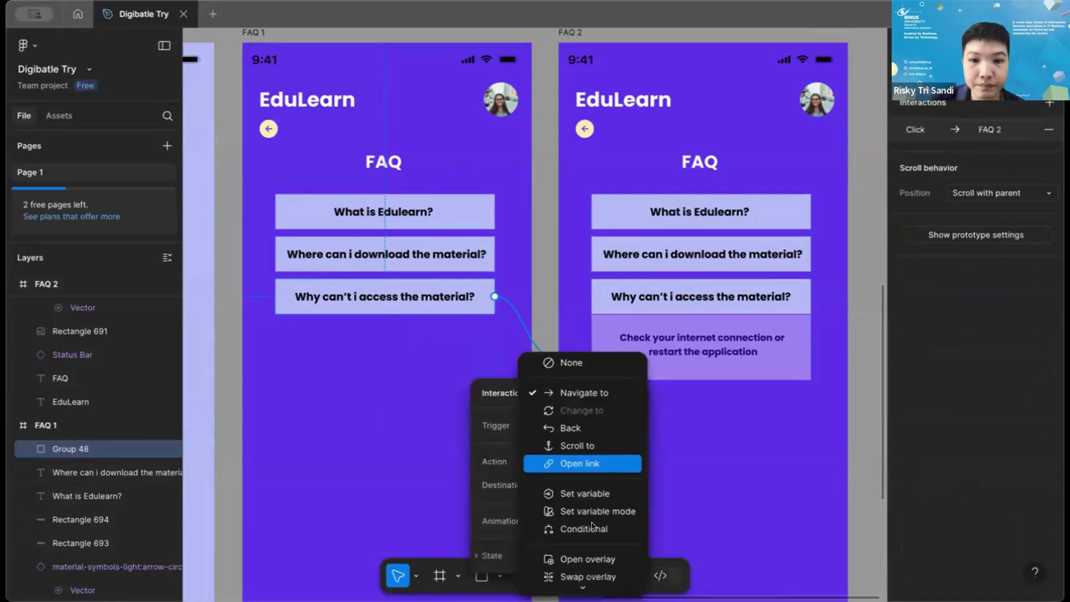
click(495, 466)
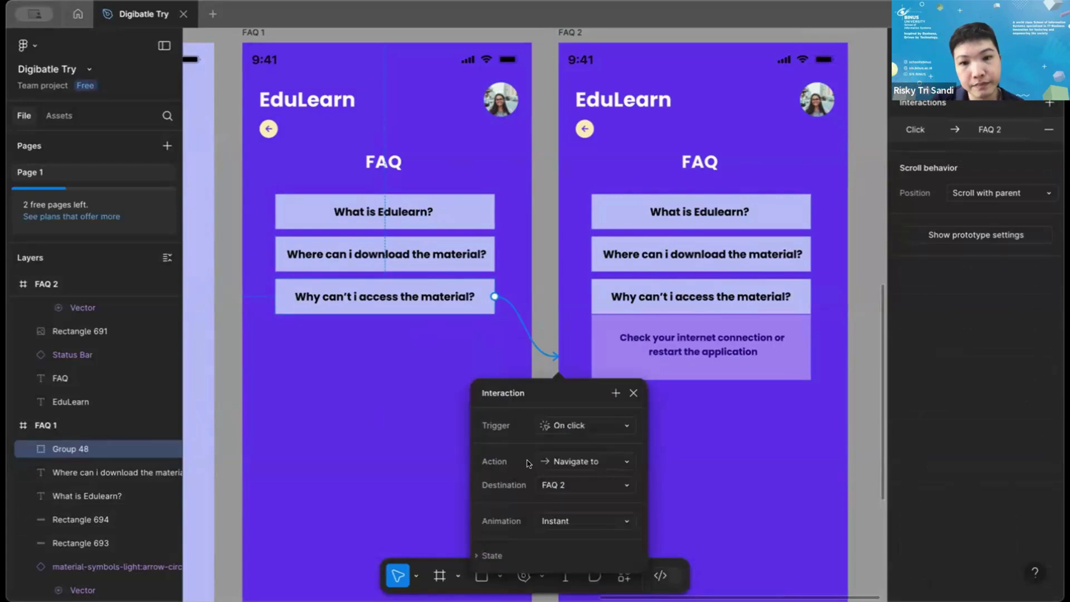
click(554, 426)
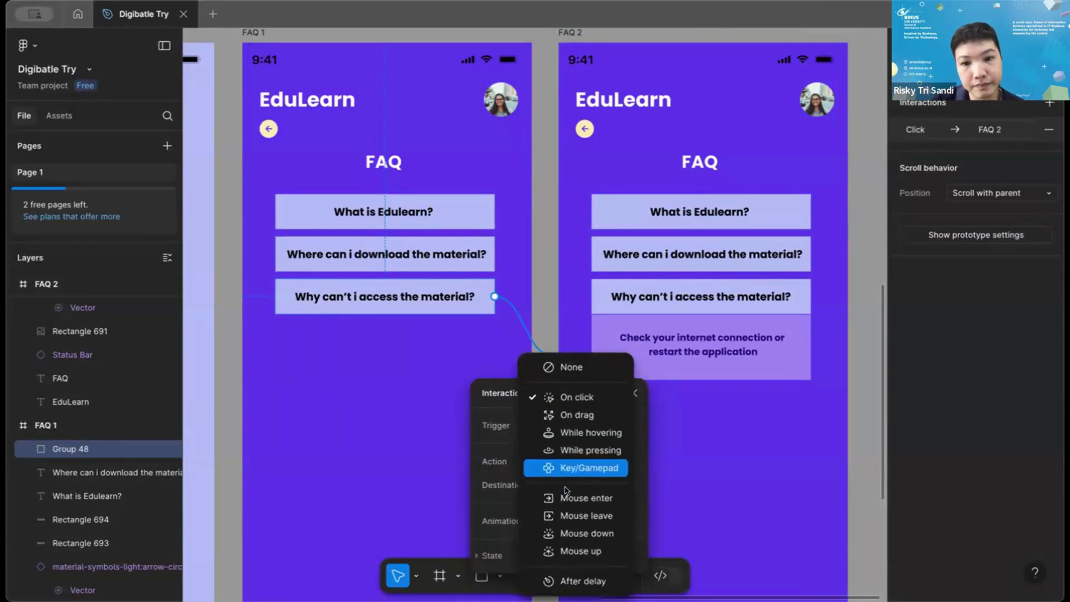
click(483, 455)
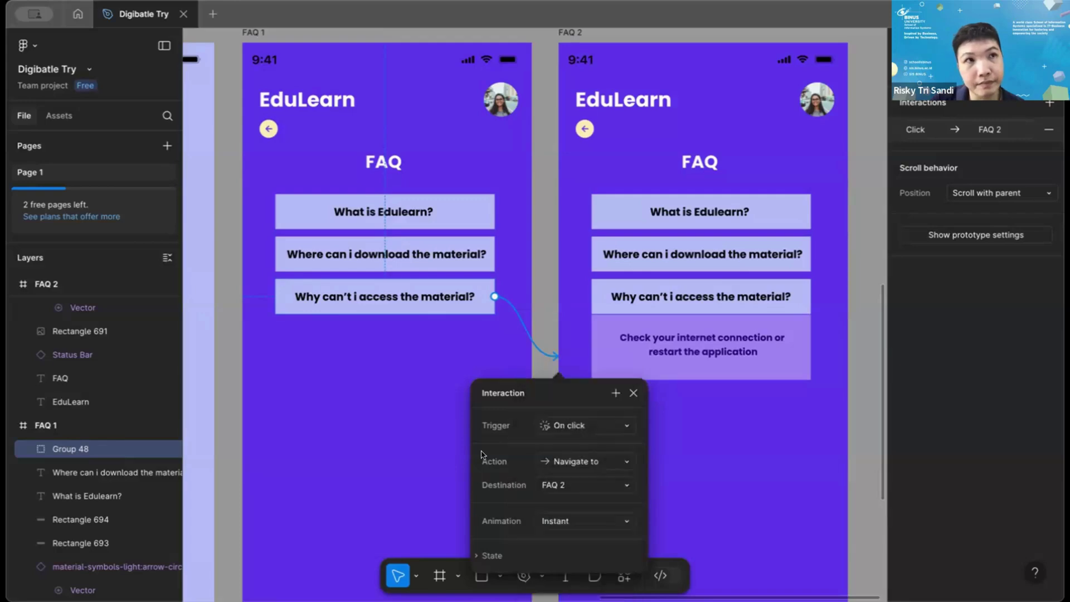
Set the animation of the interaction leading to FAQ 2 to Smart animate and close its settings.
scroll(510, 479, down, 5)
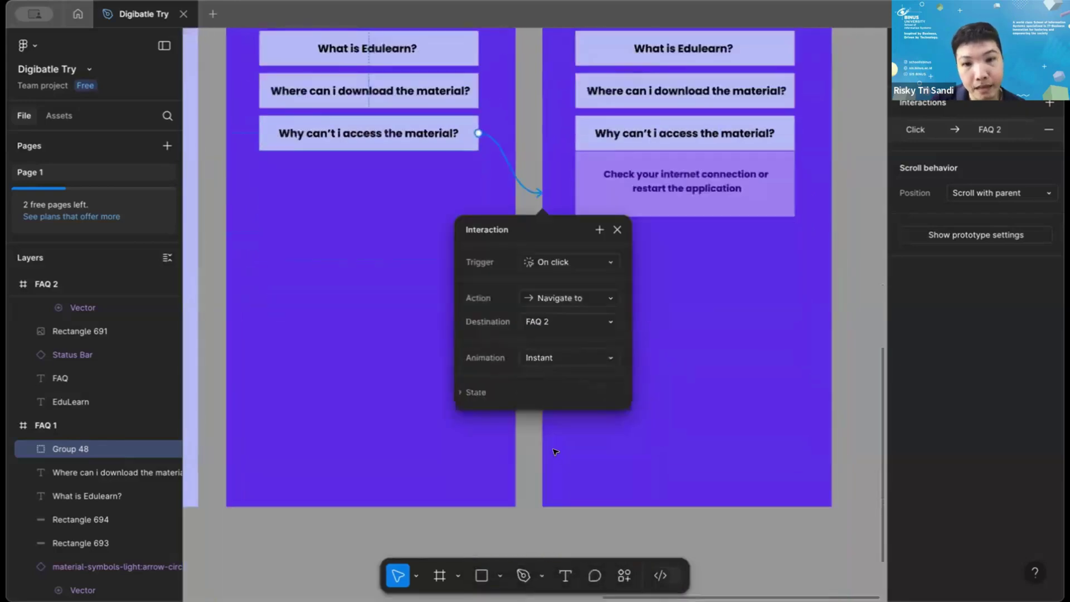
scroll(555, 453, up, 1)
click(560, 417)
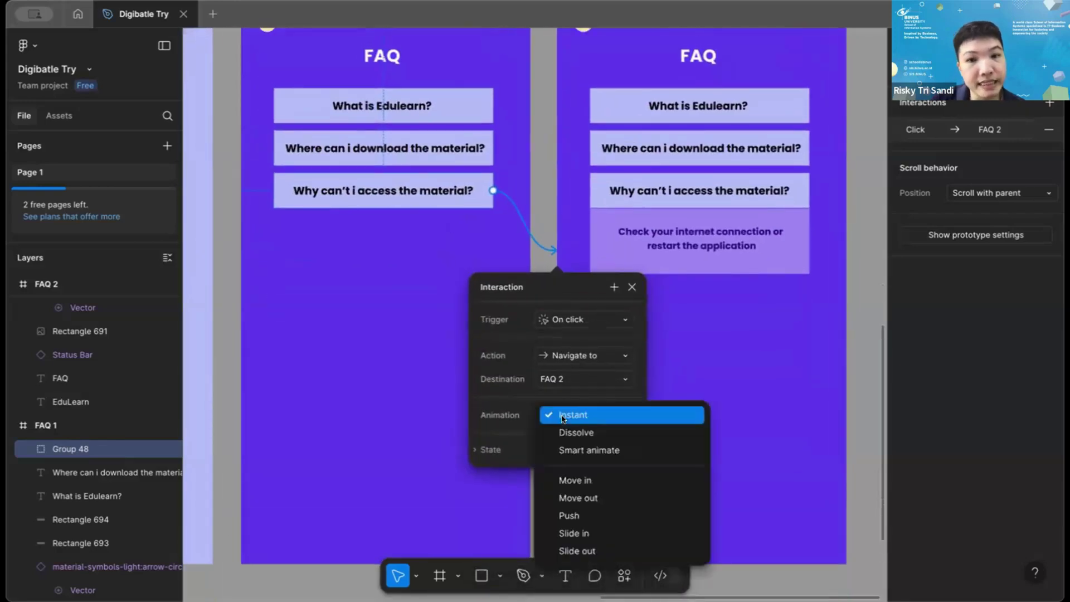
click(563, 450)
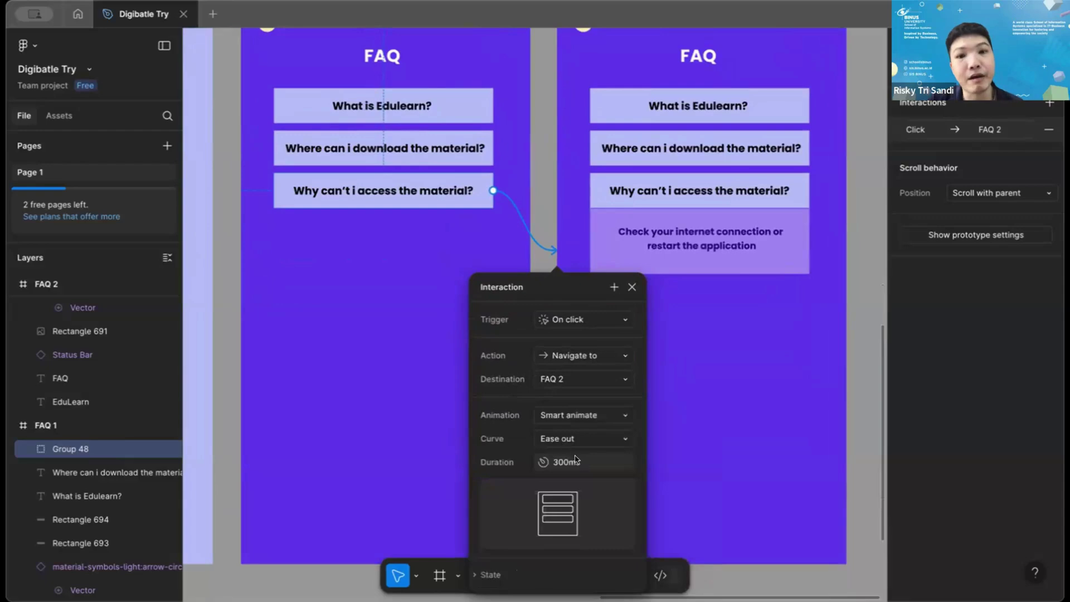
click(578, 463)
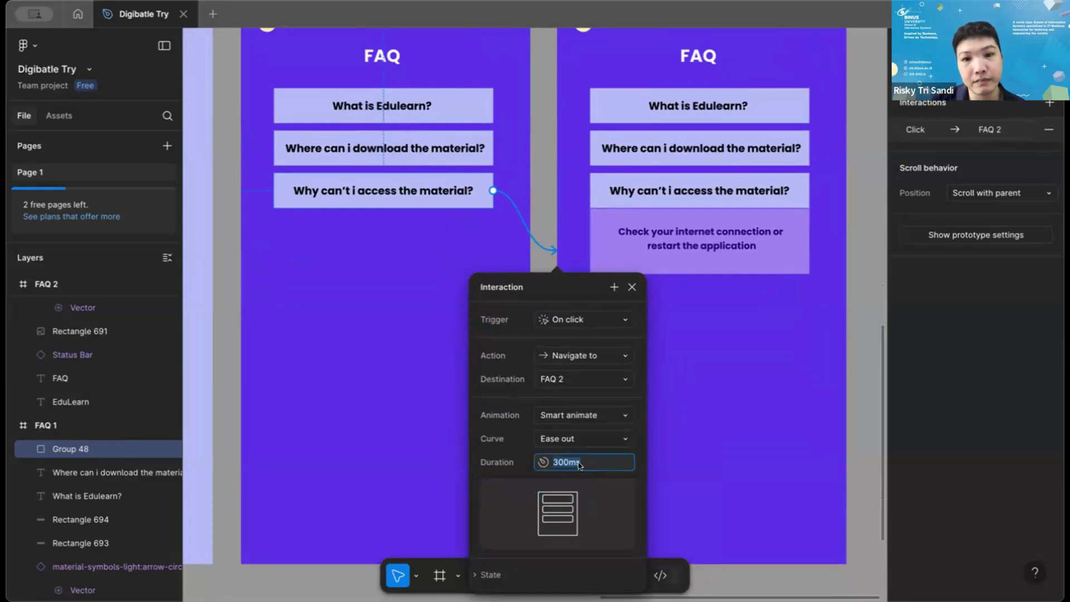
click(630, 287)
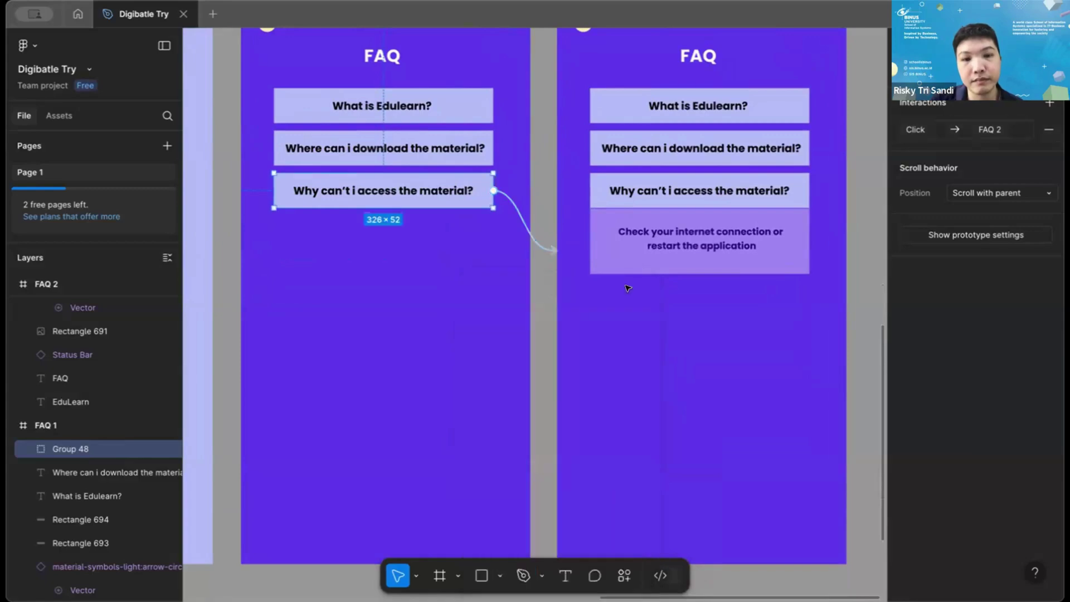
Group the "Why can't i access the material?" text with its lavender rectangle in FAQ 2.
scroll(628, 289, up, 2)
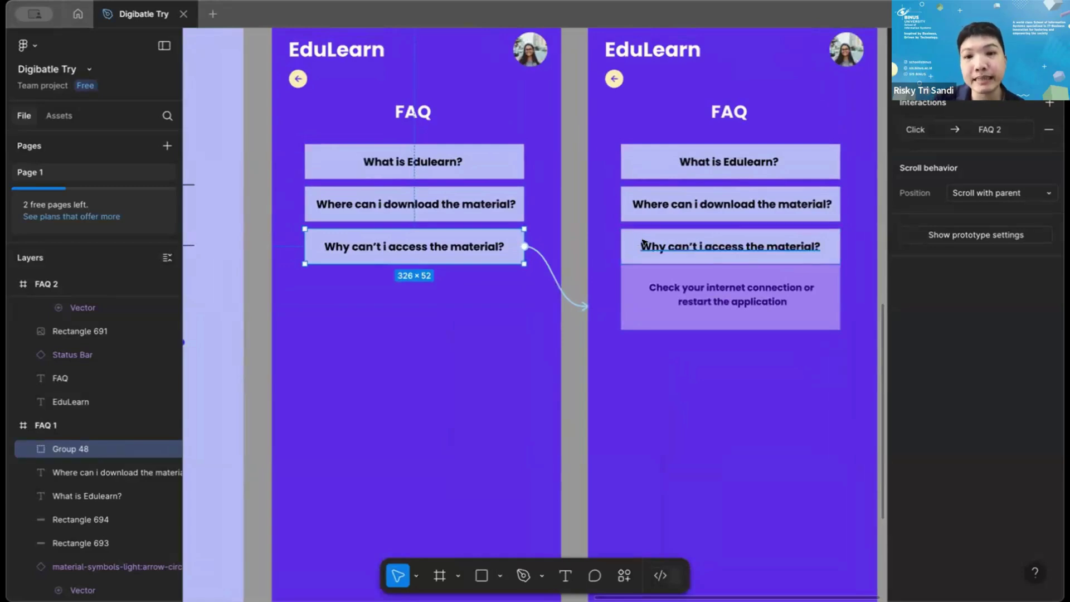
click(639, 246)
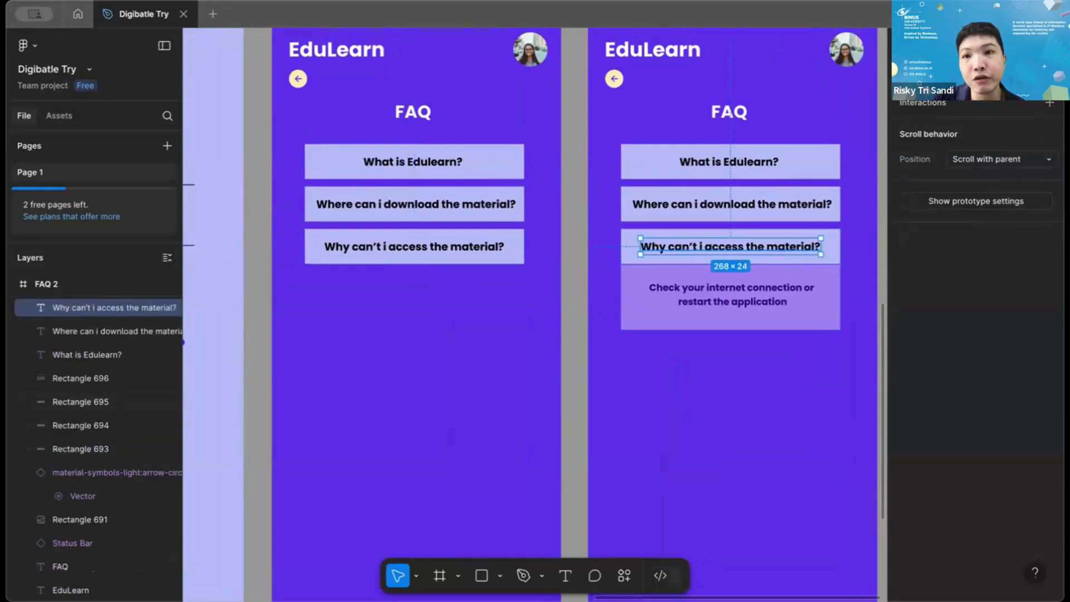
key(alt+8)
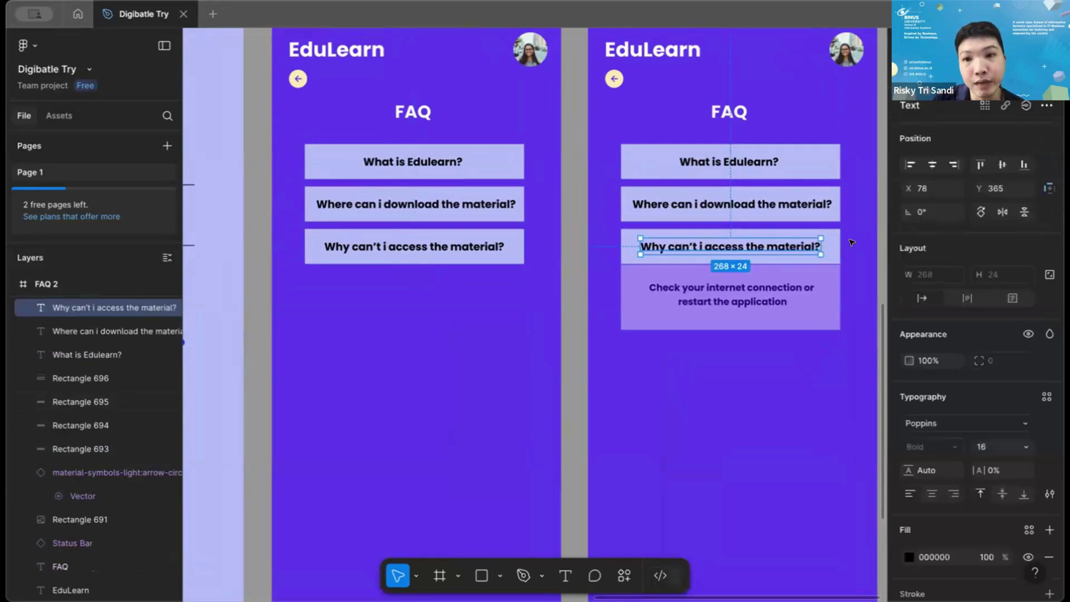
click(797, 256)
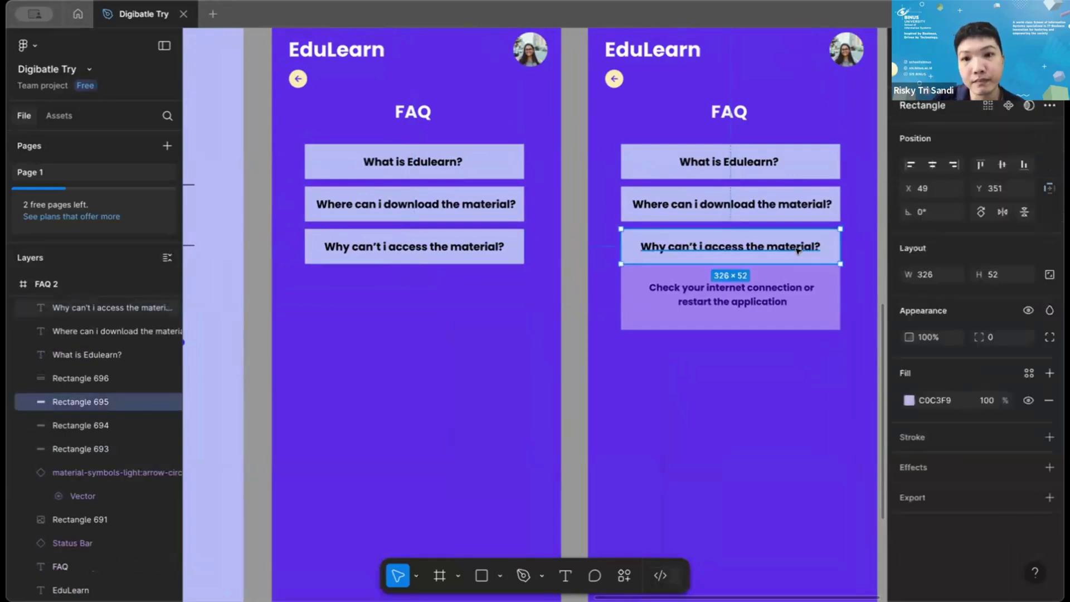
shift+click(798, 251)
right_click(799, 252)
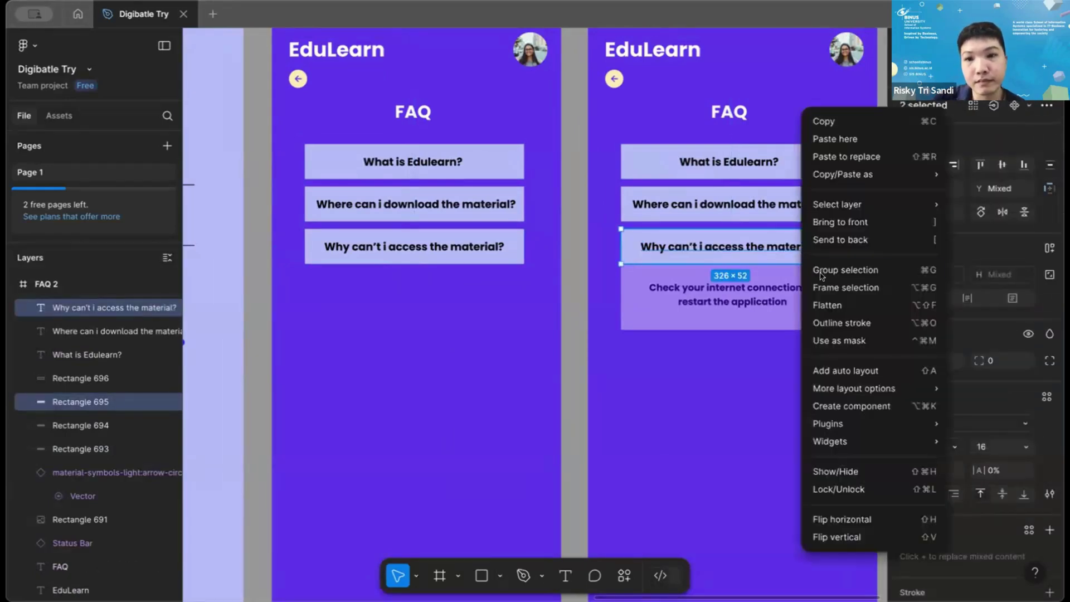
click(820, 270)
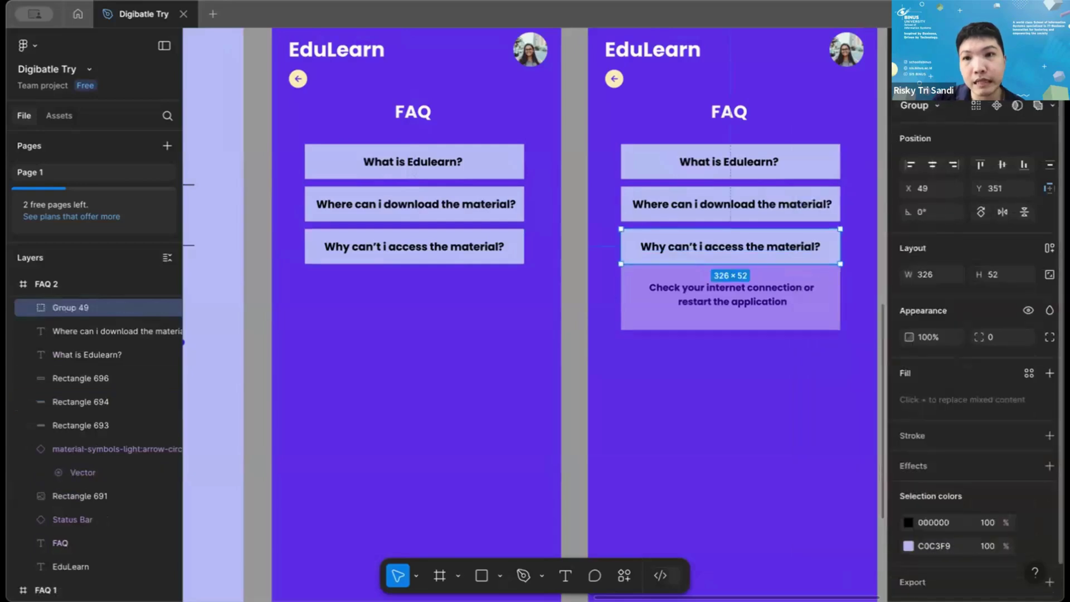
Link the grouped "Why can't i access the material?" box in FAQ 2 back to FAQ 1 using On click, Navigate to and Smart animate.
key(alt+9)
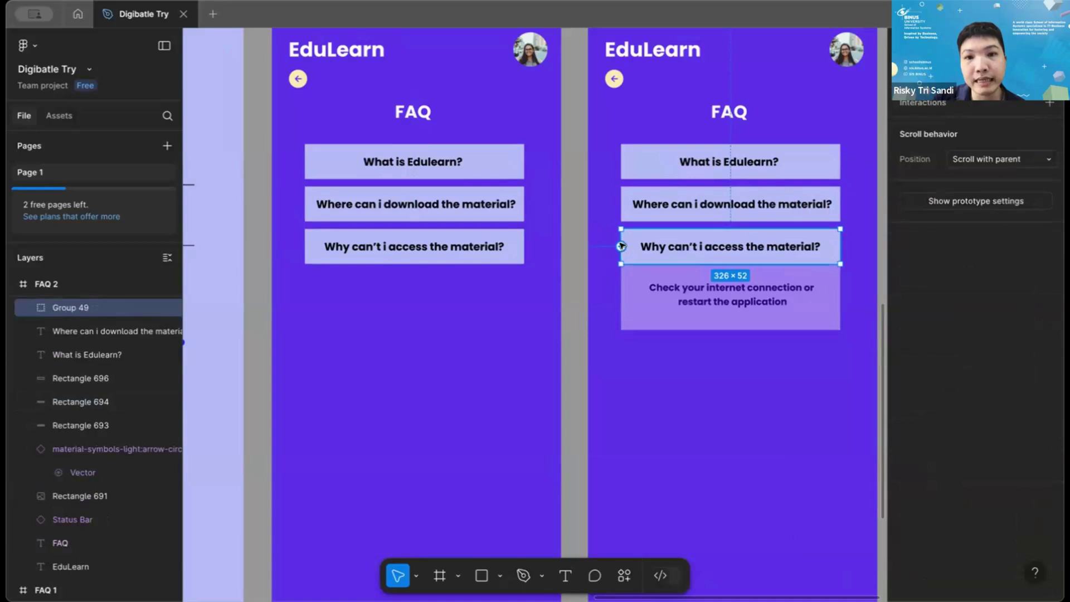
drag(621, 246, 546, 323)
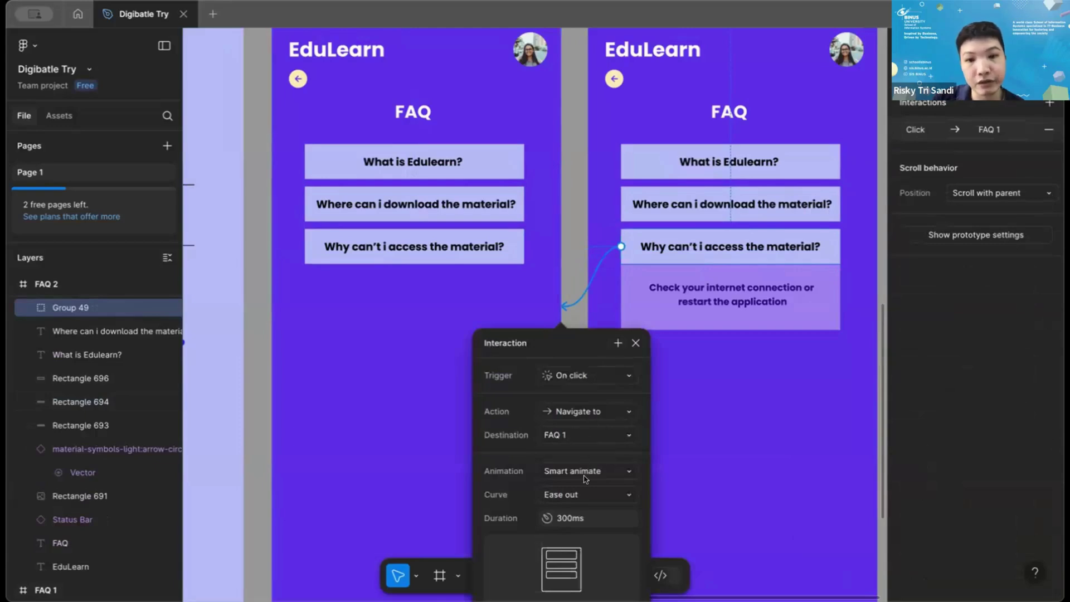
click(635, 344)
click(653, 428)
Preview the prototype from FAQ 1, toggle the "Why can't i access the material?" answer open and closed several times, and close the preview.
scroll(652, 428, down, 3)
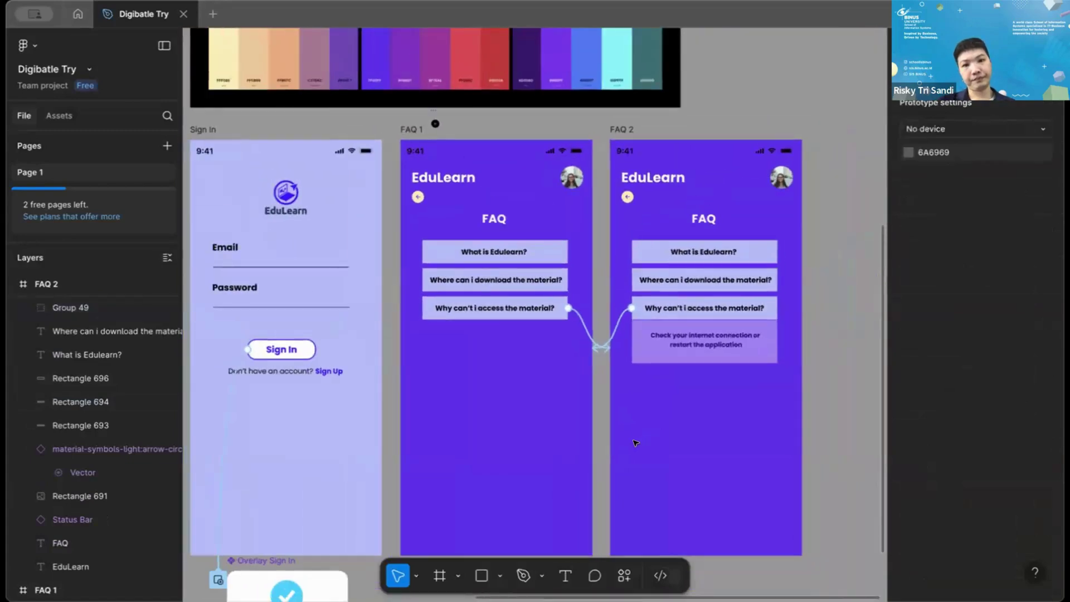
scroll(636, 443, up, 3)
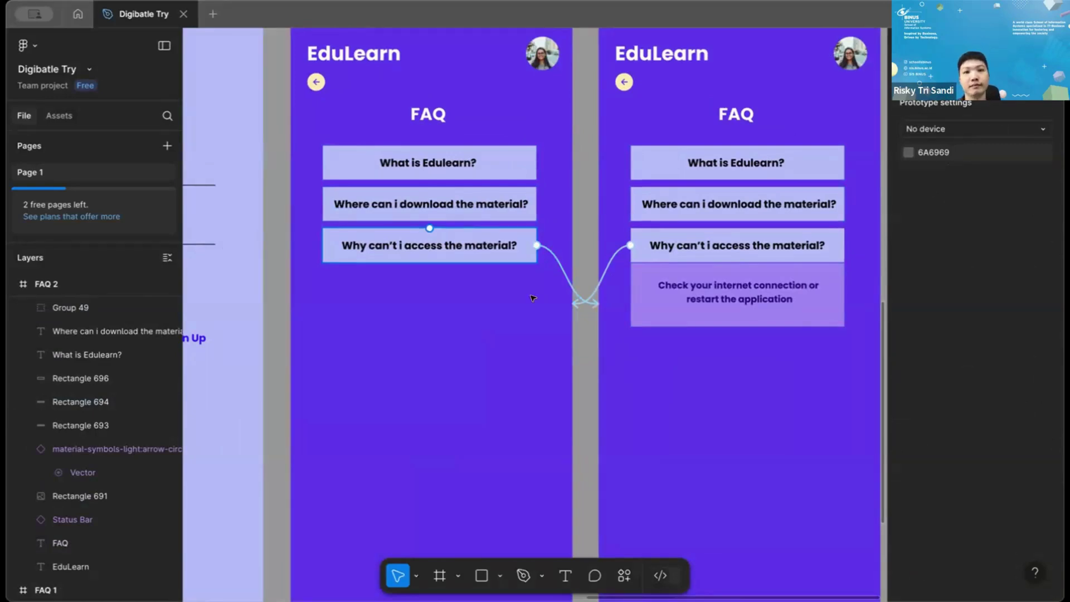
scroll(533, 296, down, 3)
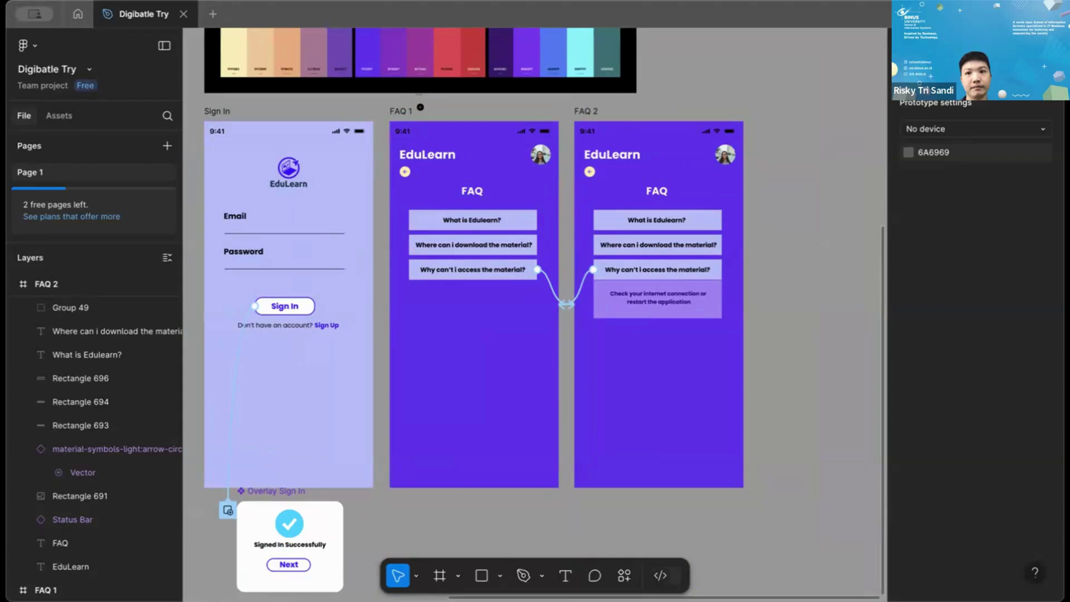
key(alt+8)
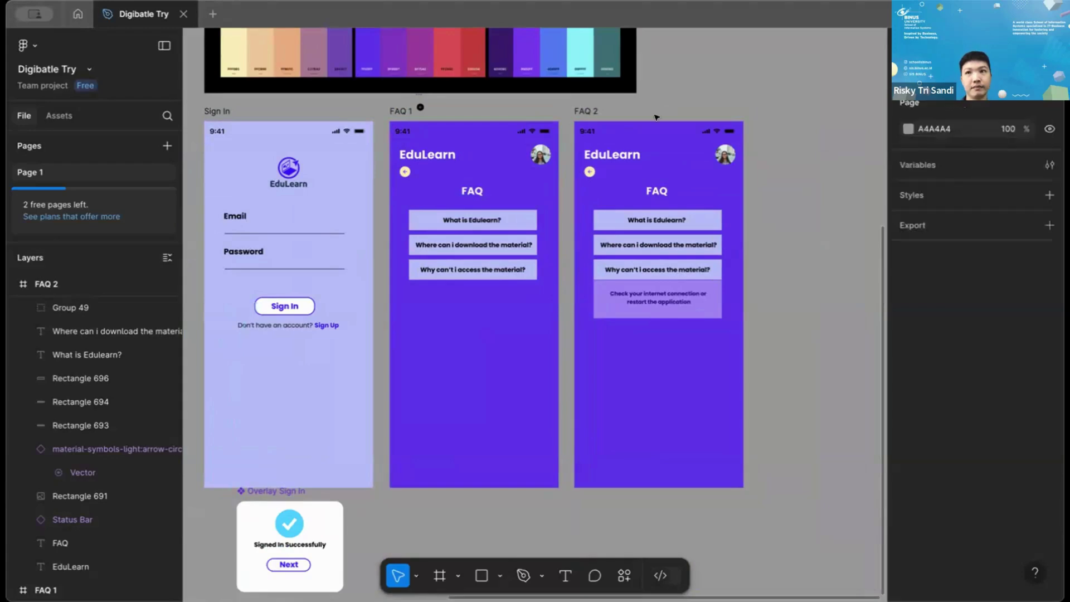
click(399, 111)
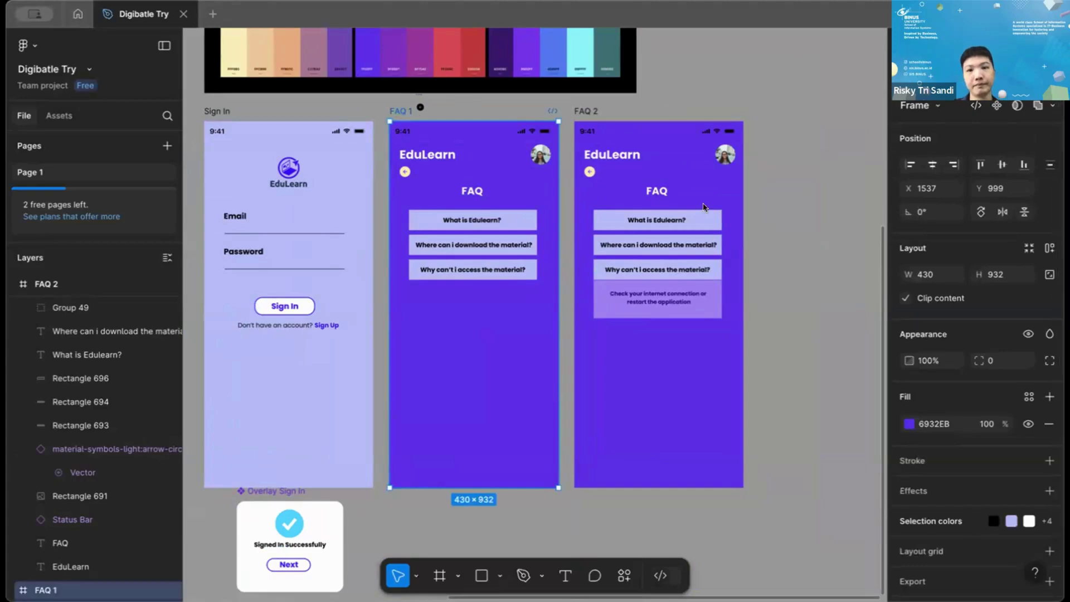
key(ctrl+alt+Return)
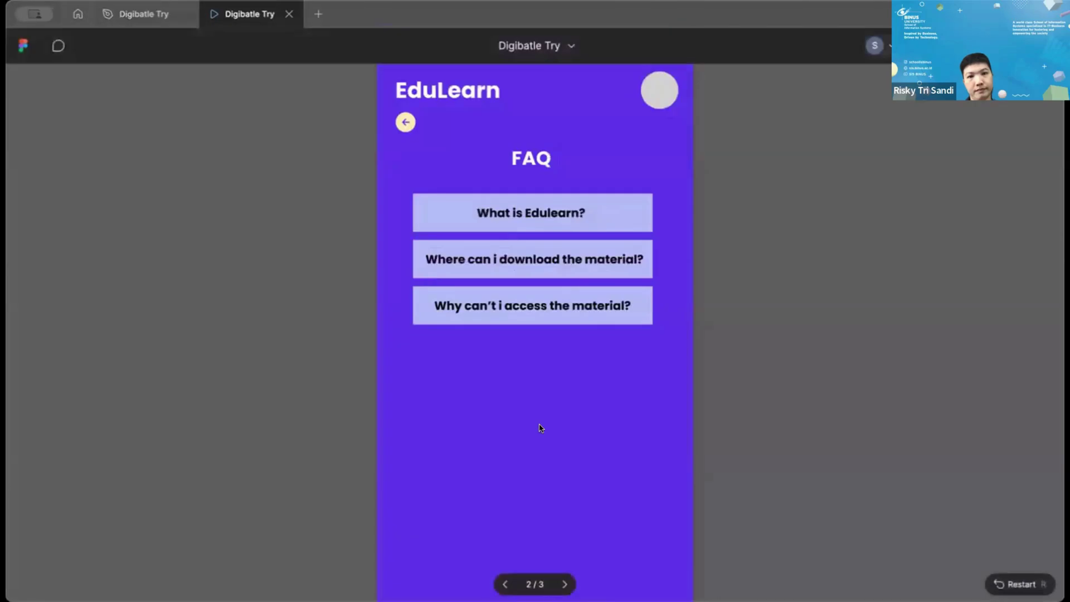
click(561, 305)
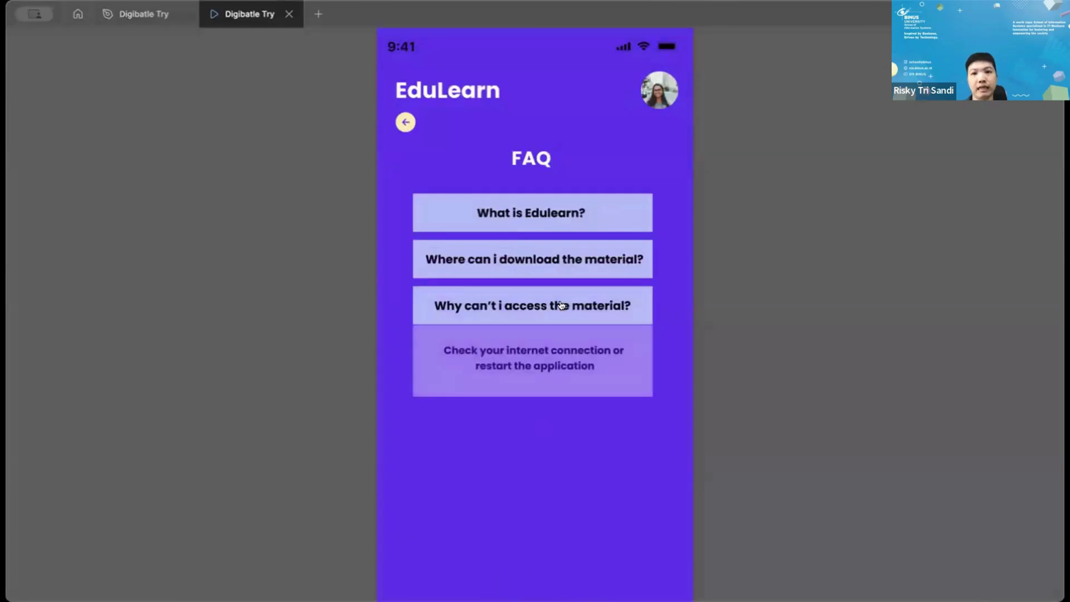
click(561, 305)
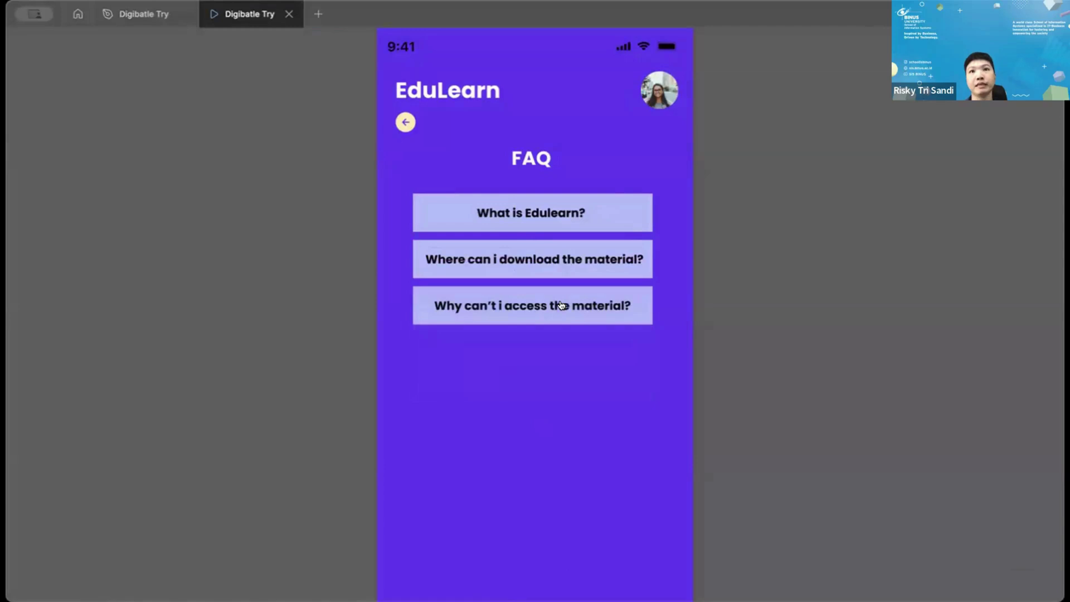
click(561, 305)
click(561, 305)
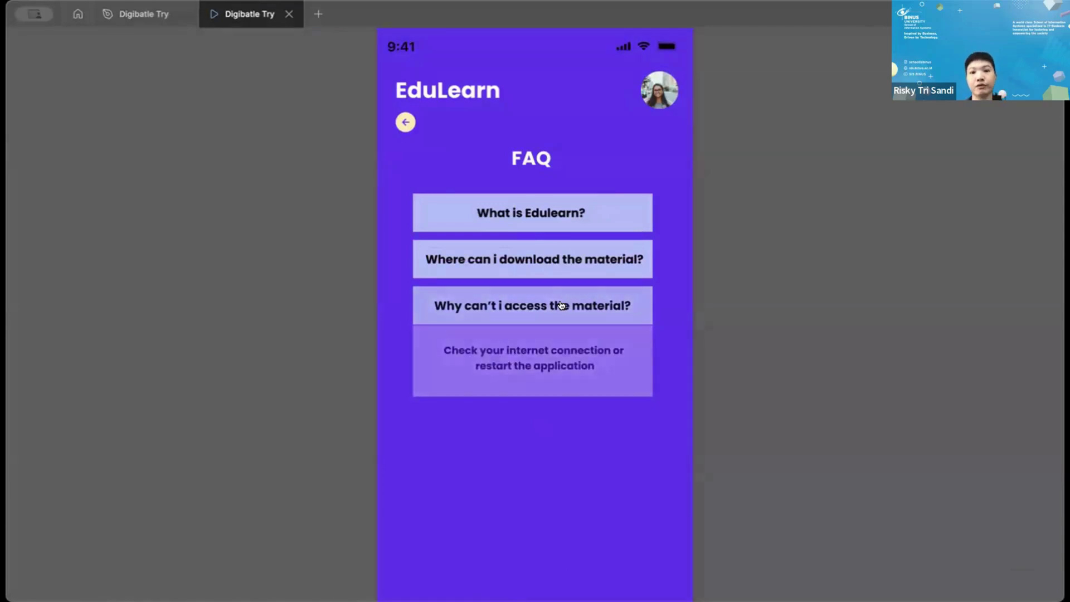
click(561, 305)
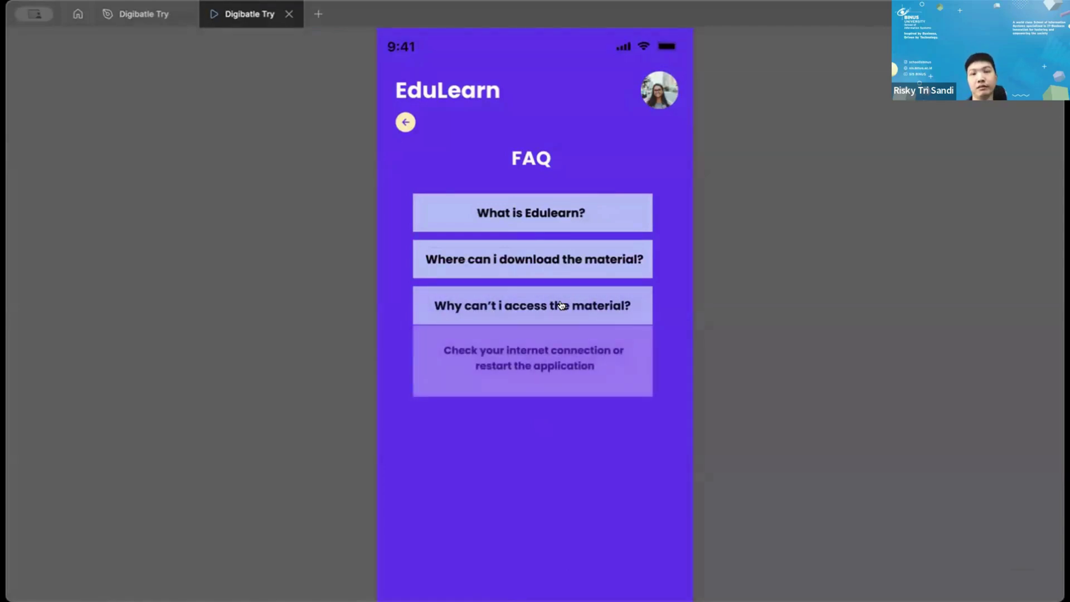
click(561, 305)
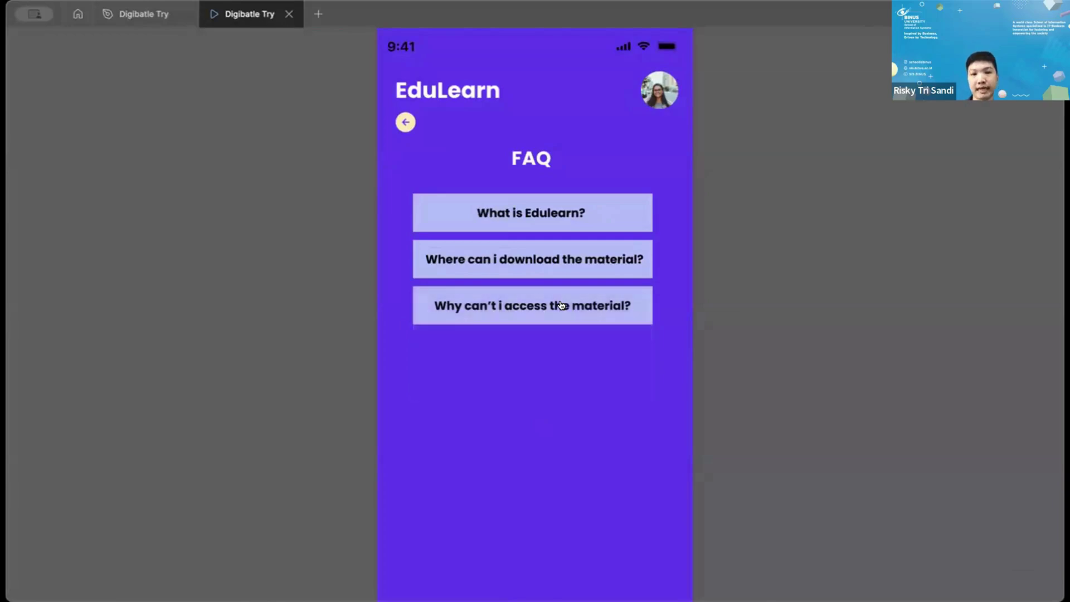
click(561, 305)
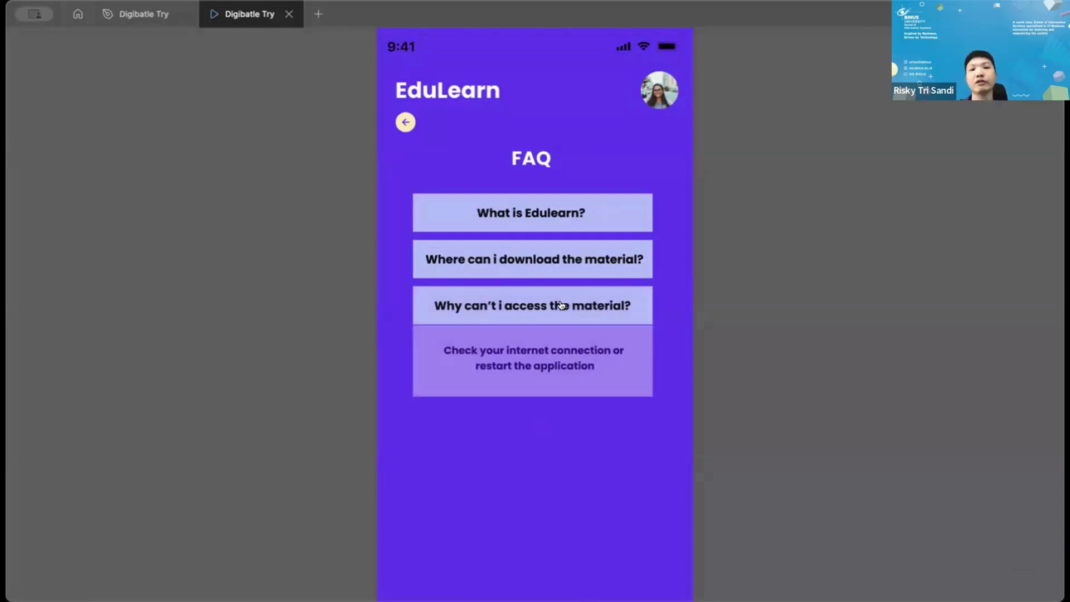
click(288, 14)
scroll(527, 263, up, 8)
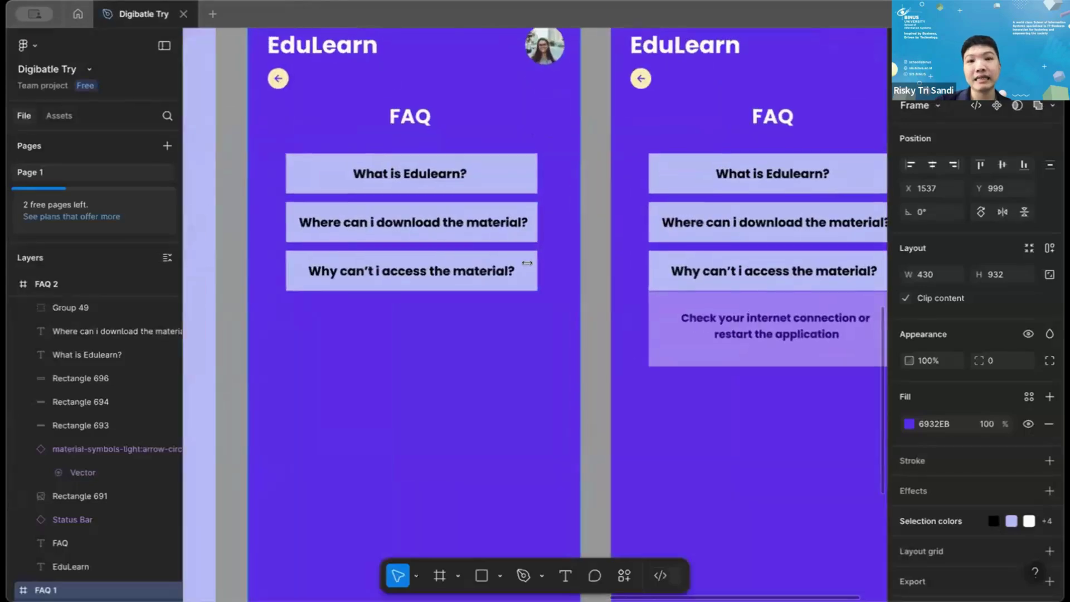
scroll(527, 262, down, 3)
scroll(470, 453, down, 1)
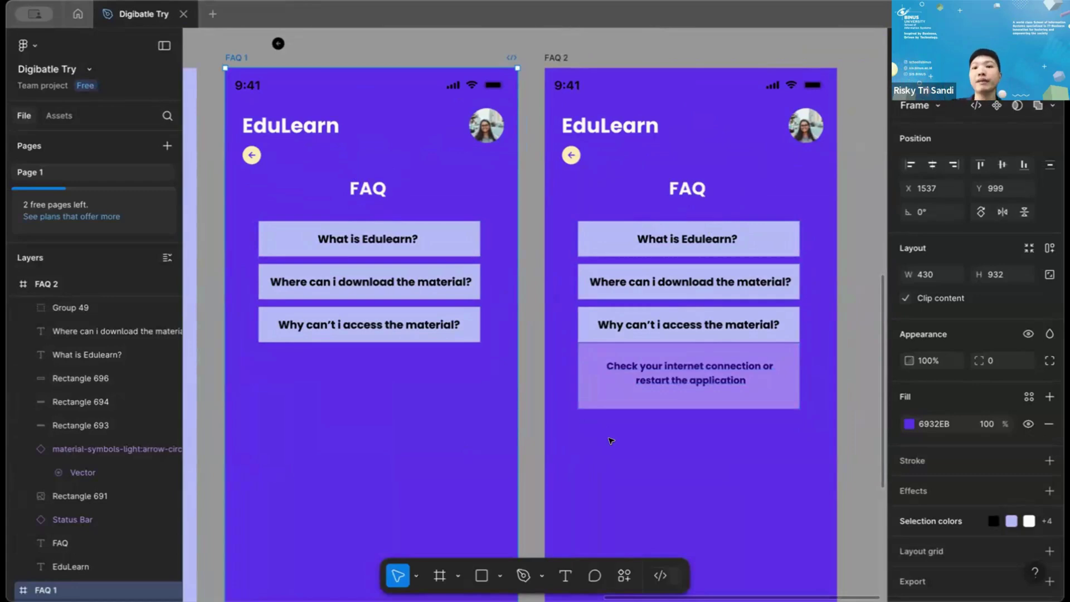
scroll(611, 441, down, 3)
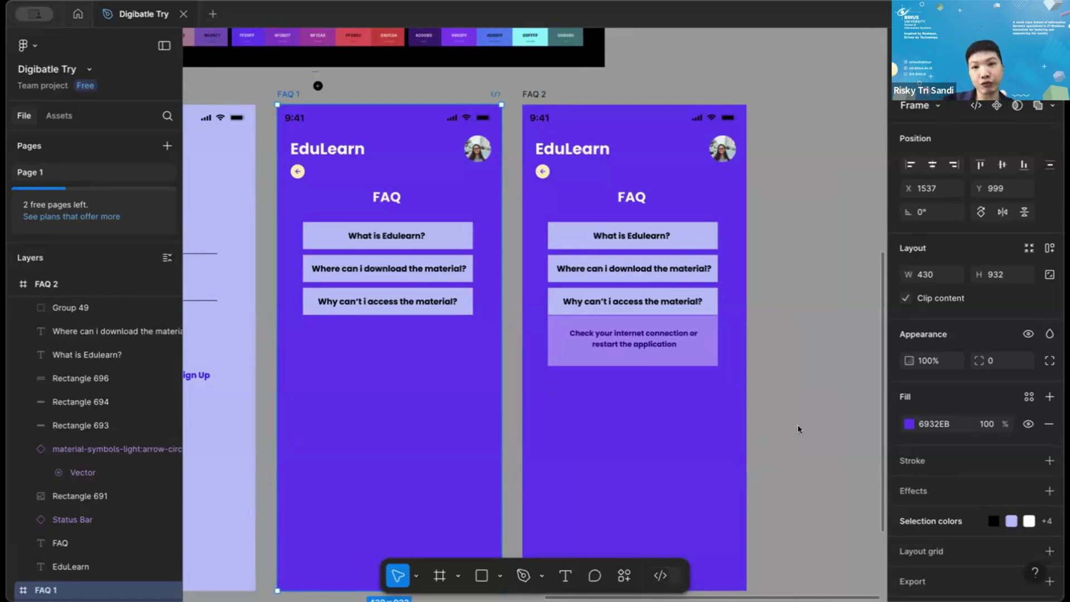
key(shift+1)
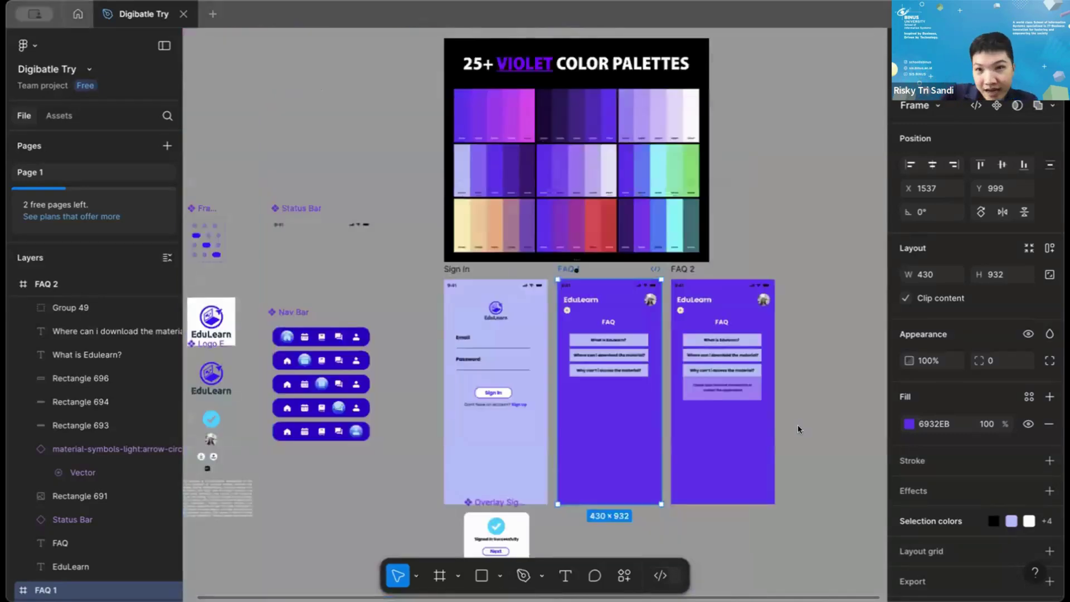
scroll(798, 428, down, 3)
scroll(798, 429, up, 5)
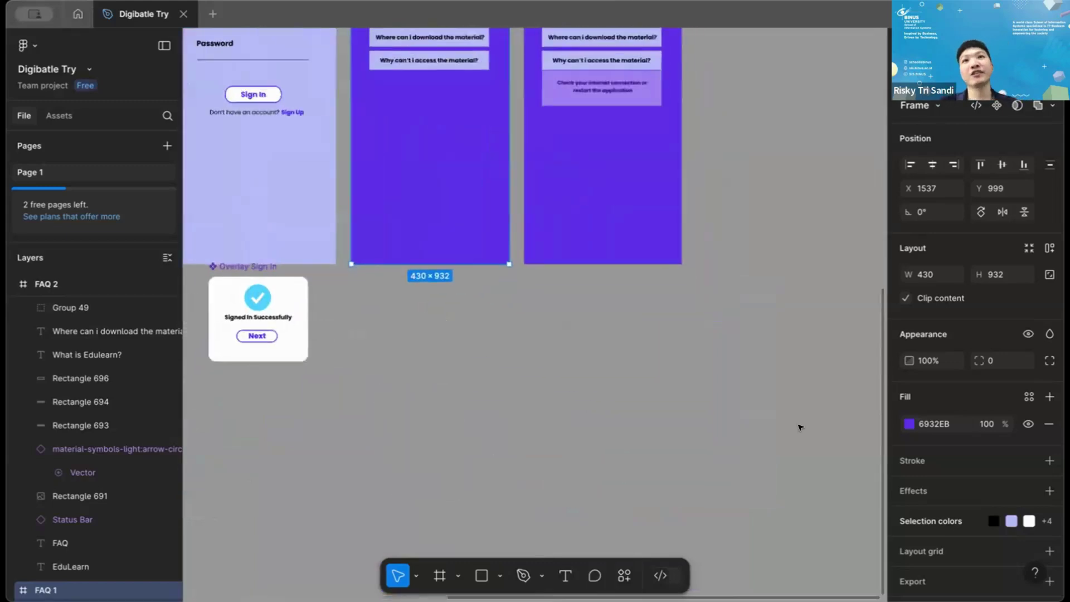
scroll(800, 428, down, 5)
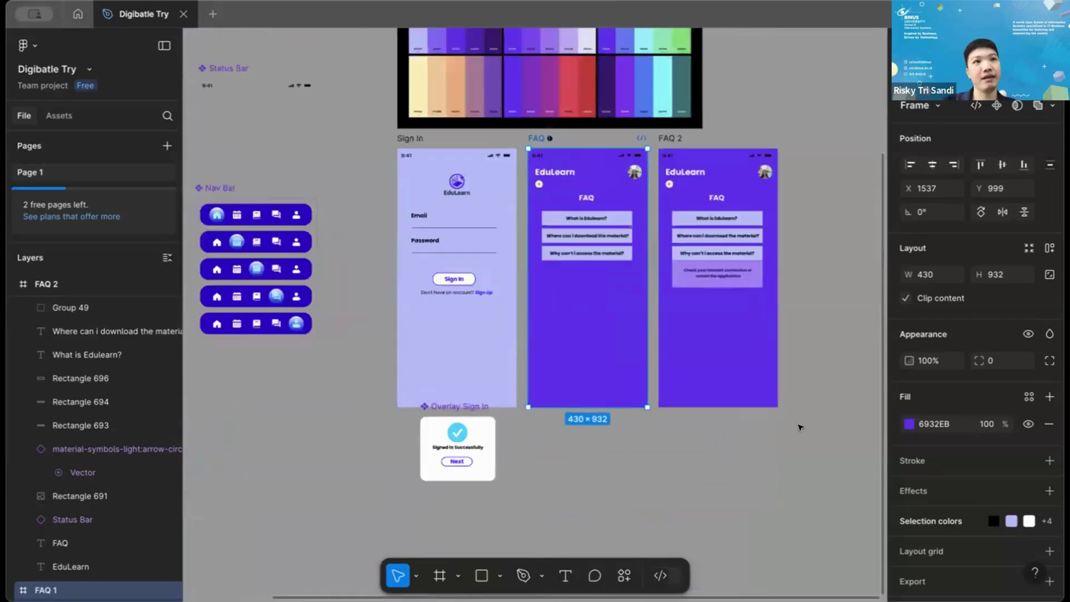
Duplicate the FAQ 2 frame and place the copy directly below FAQ 1 at X 1537, Y 2062.
scroll(801, 428, right, 2)
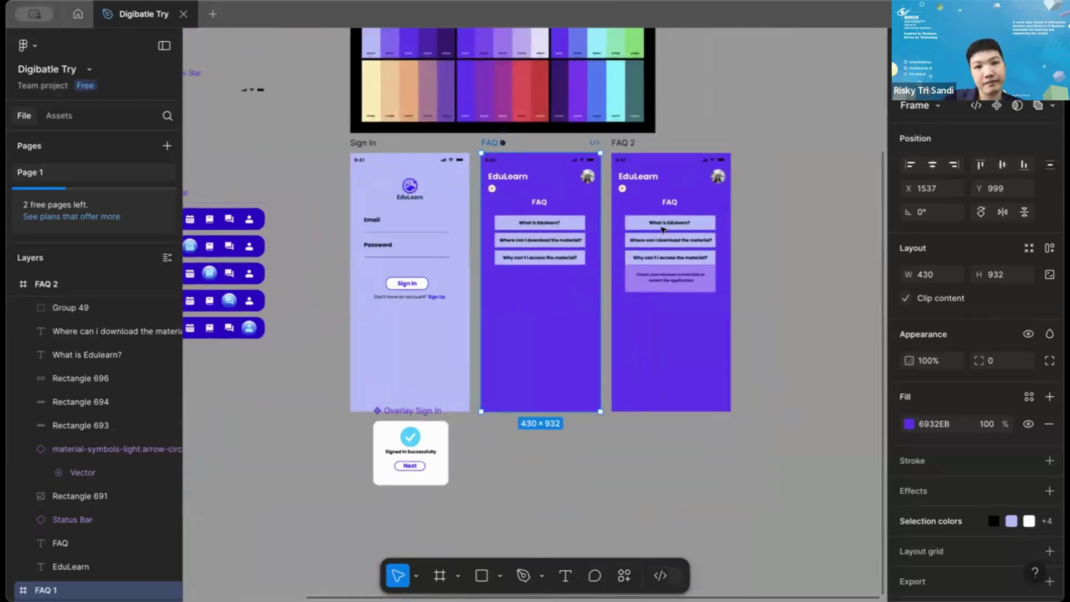
click(622, 143)
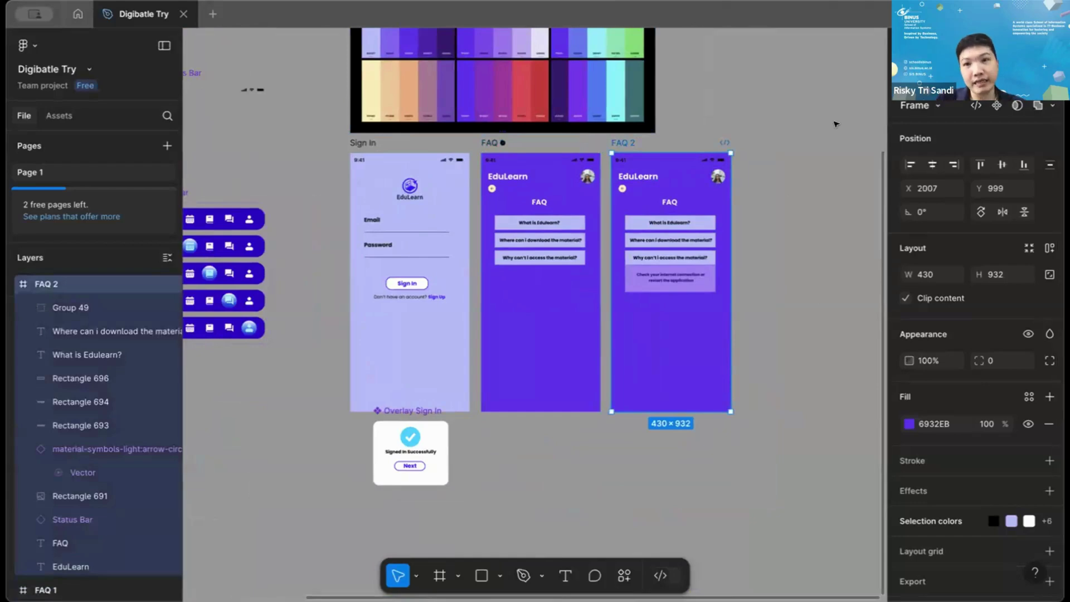
key(ctrl+d)
scroll(741, 145, down, 1)
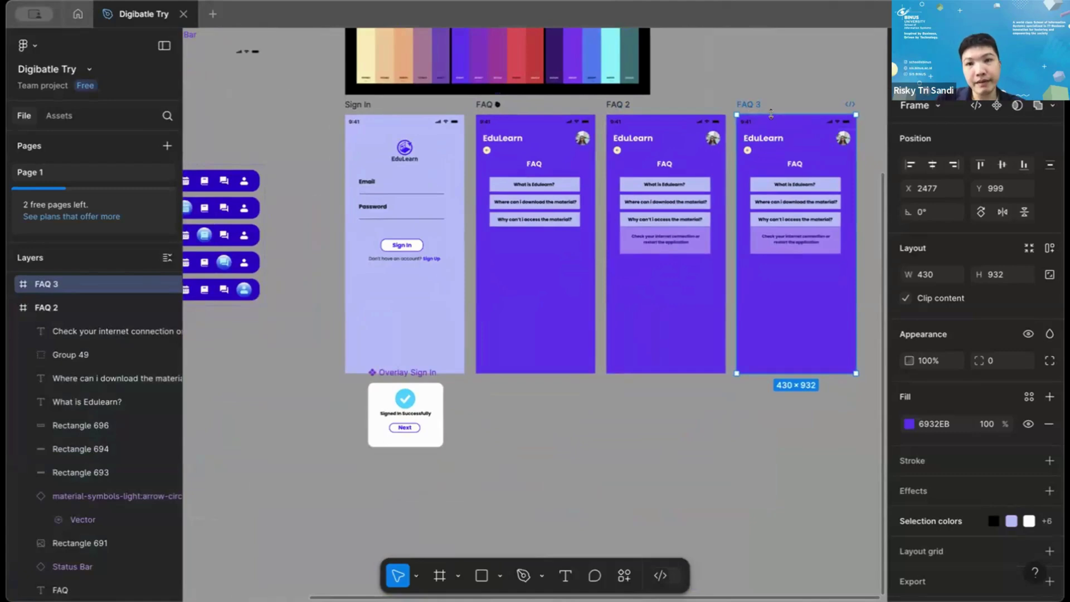
drag(768, 115, 518, 419)
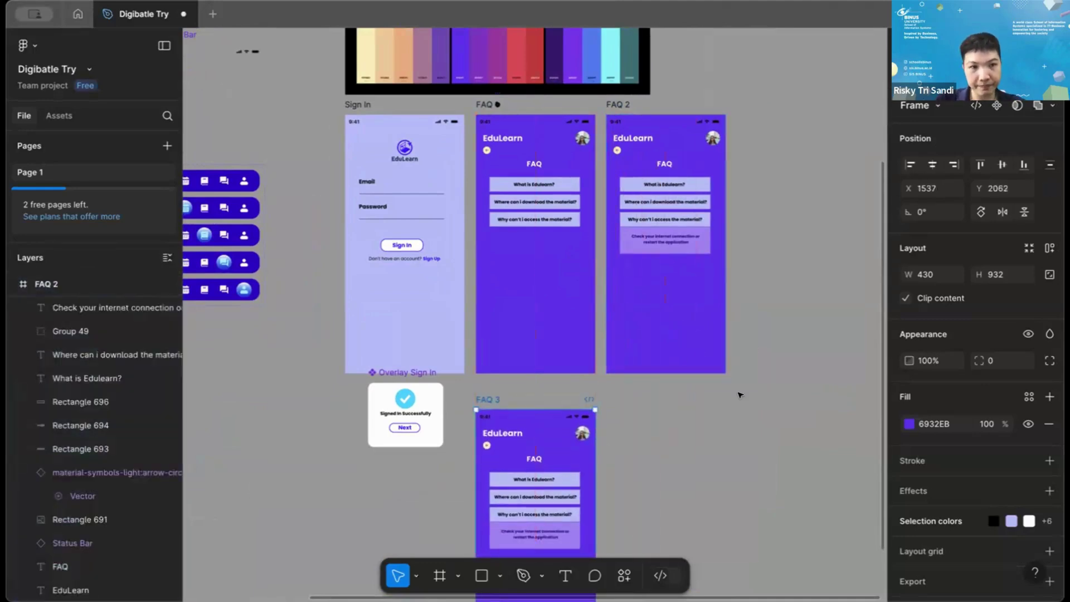
Rename the duplicated FAQ frame below FAQ 1 as Material and deselect it.
scroll(748, 368, down, 4)
scroll(742, 390, left, 2)
scroll(739, 394, up, 5)
scroll(739, 395, down, 2)
scroll(739, 394, left, 1)
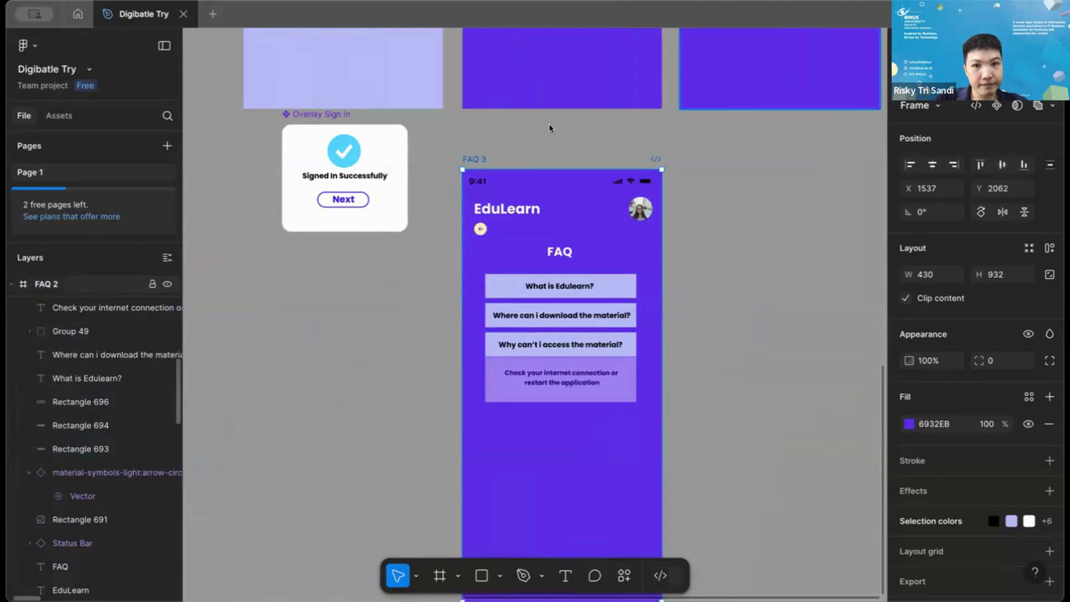
double_click(472, 159)
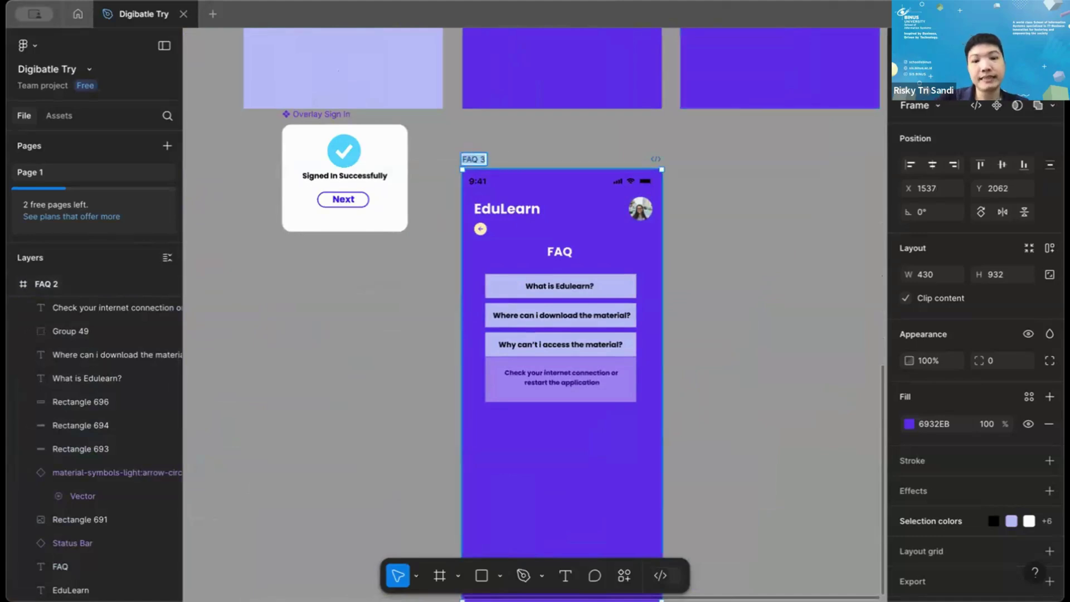
text(Material)
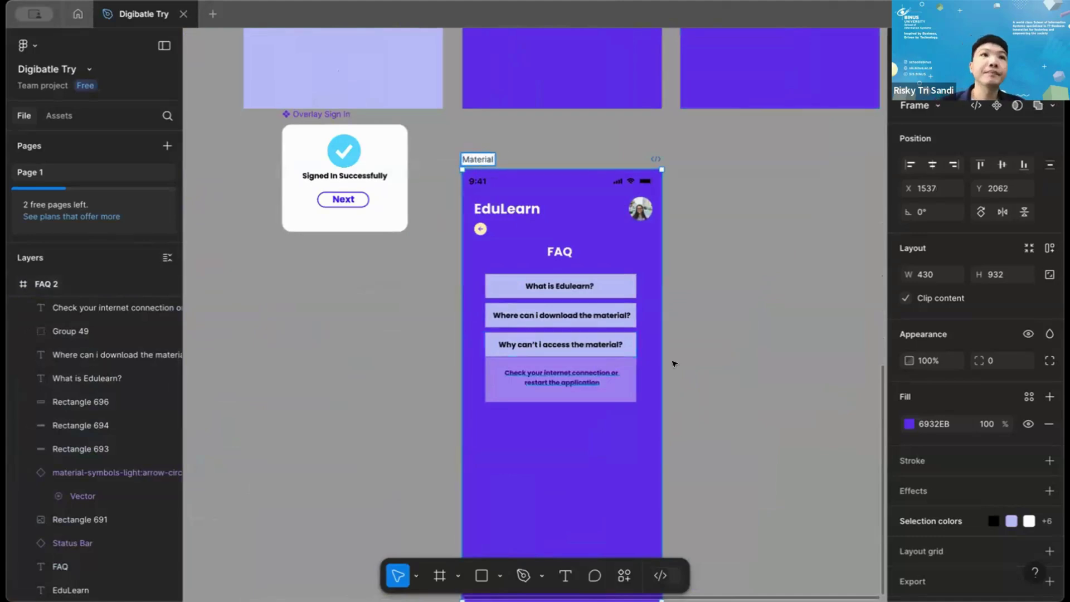
click(714, 371)
scroll(717, 371, up, 4)
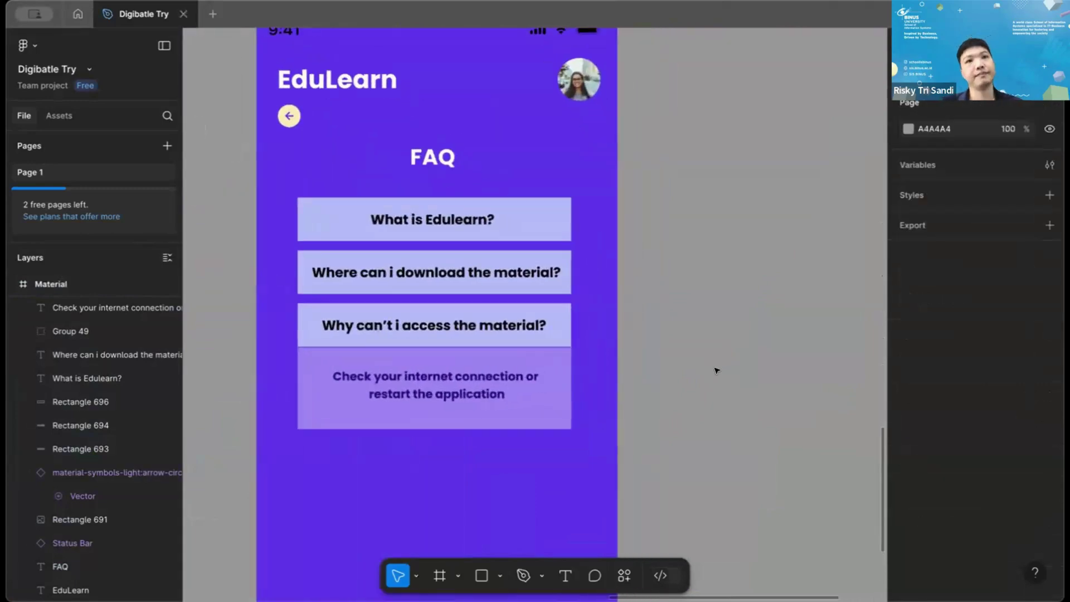
scroll(717, 370, left, 3)
scroll(717, 371, up, 1)
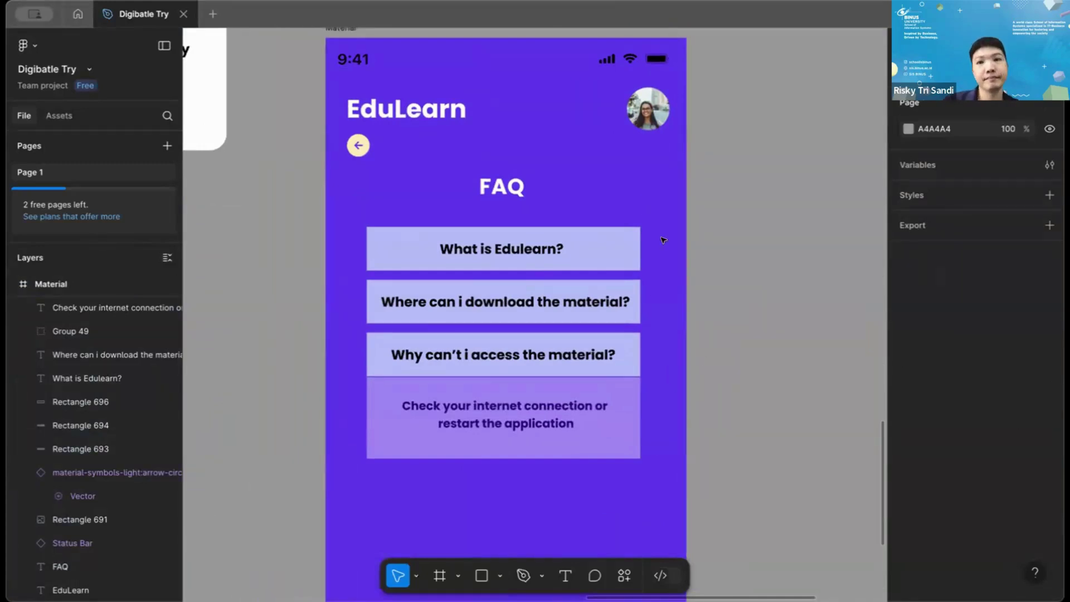
Move the Material frame's FAQ heading to X 26, Y 156 and replace its text with "ISYS00001 - Testing".
click(507, 187)
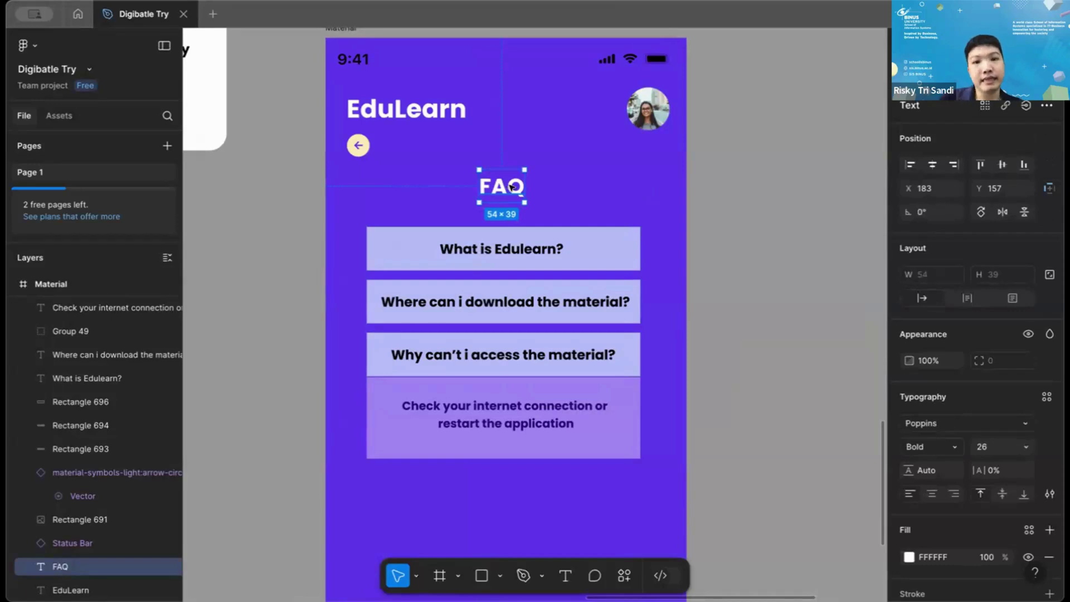
drag(507, 187, 381, 185)
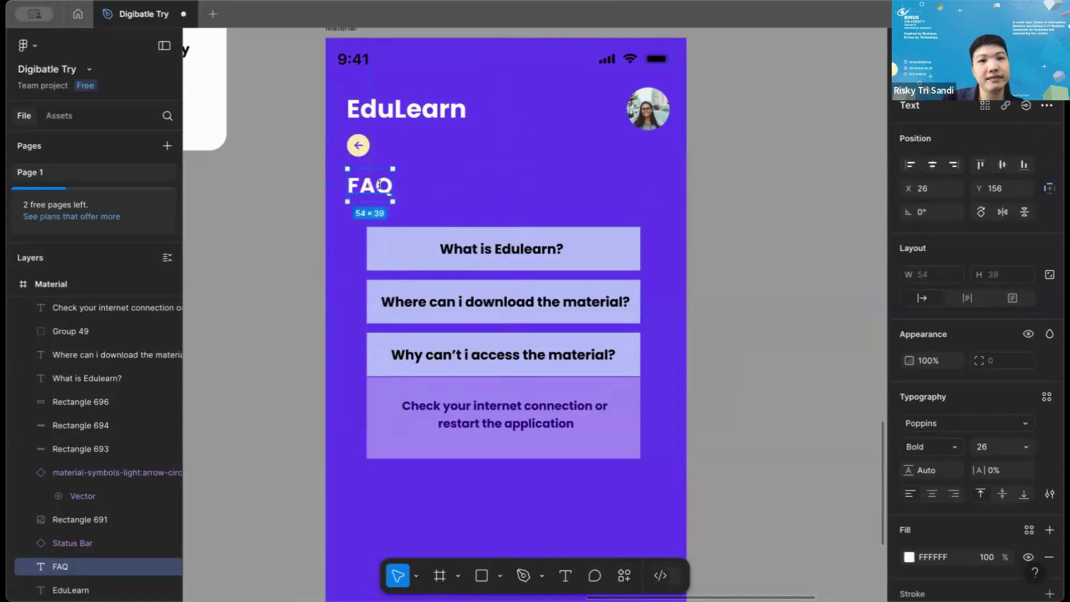
double_click(382, 186)
scroll(381, 186, up, 5)
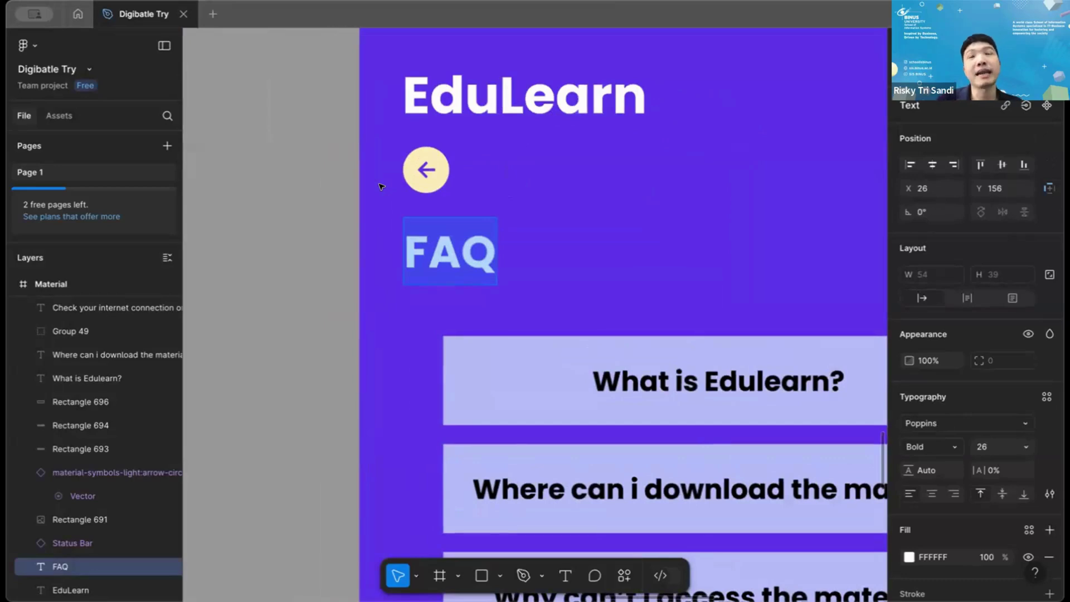
text(ISY)
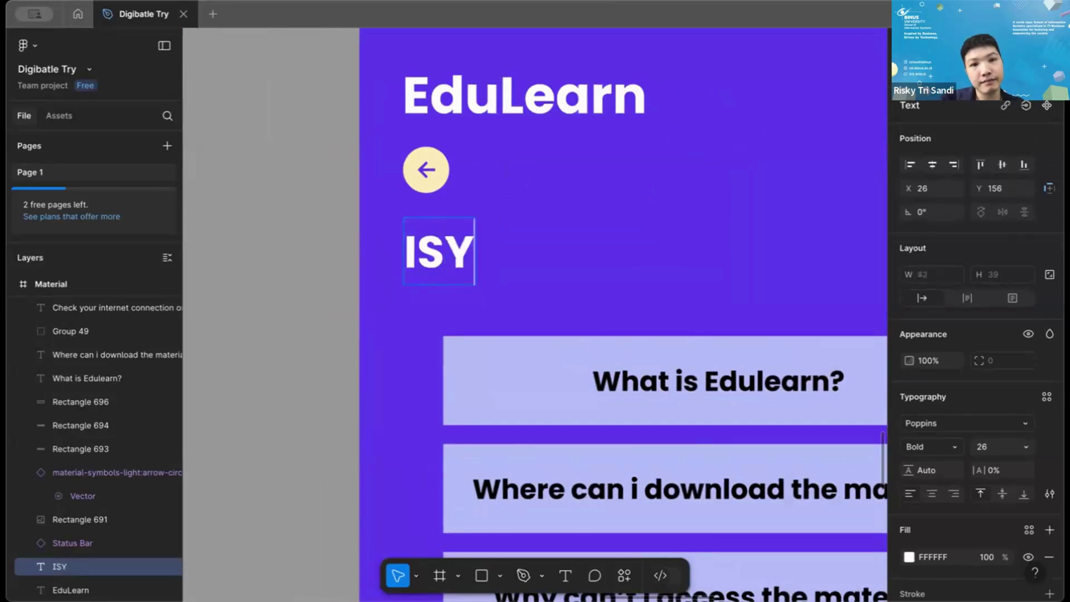
text(S00)
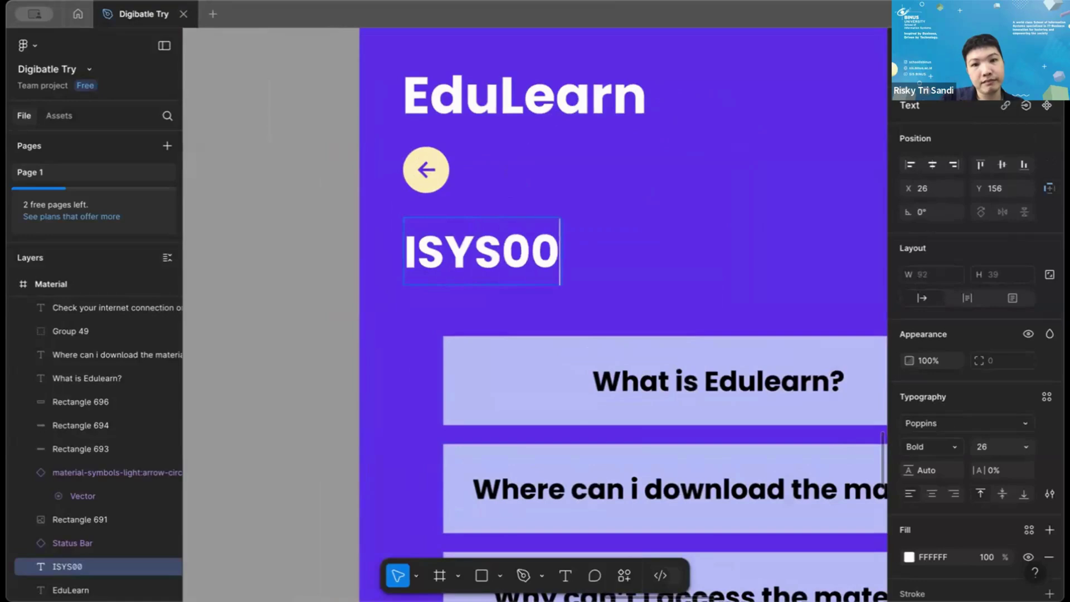
text(001 )
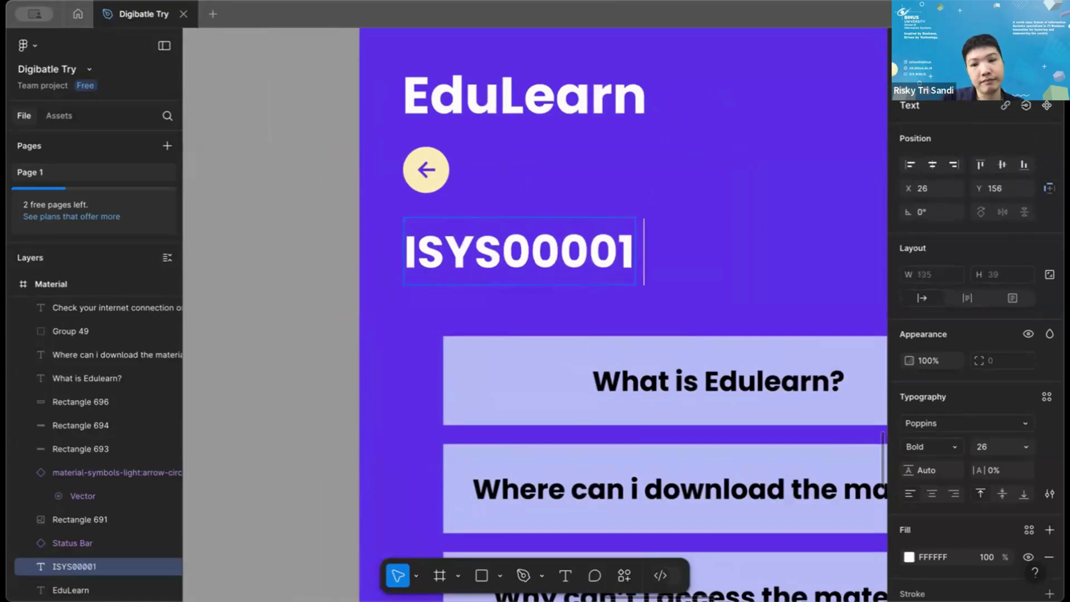
text(- Testing)
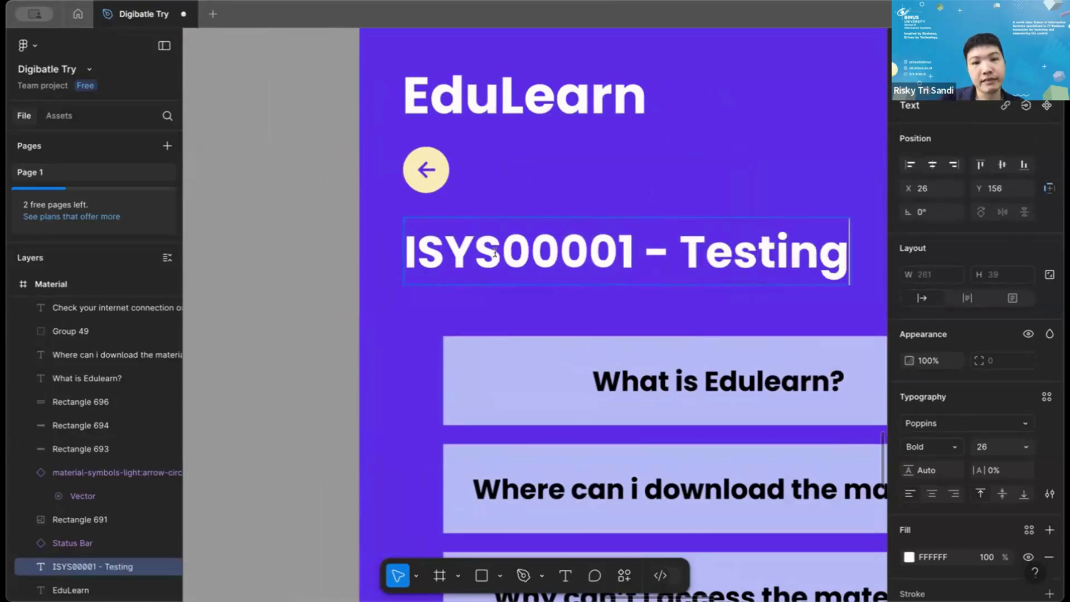
scroll(495, 252, down, 2)
scroll(495, 252, down, 3)
scroll(859, 301, down, 1)
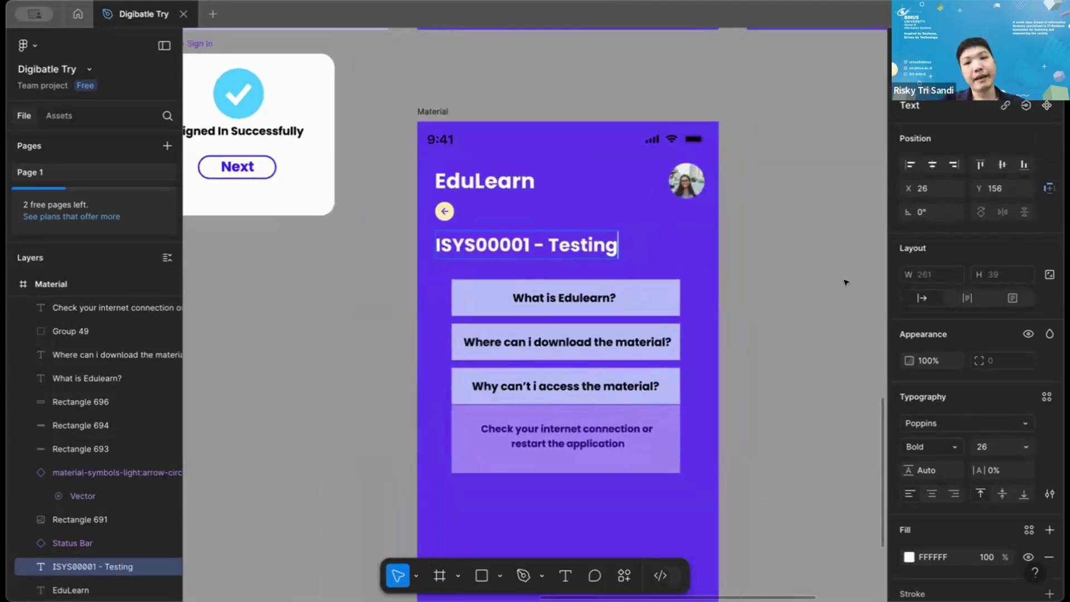
key(Escape)
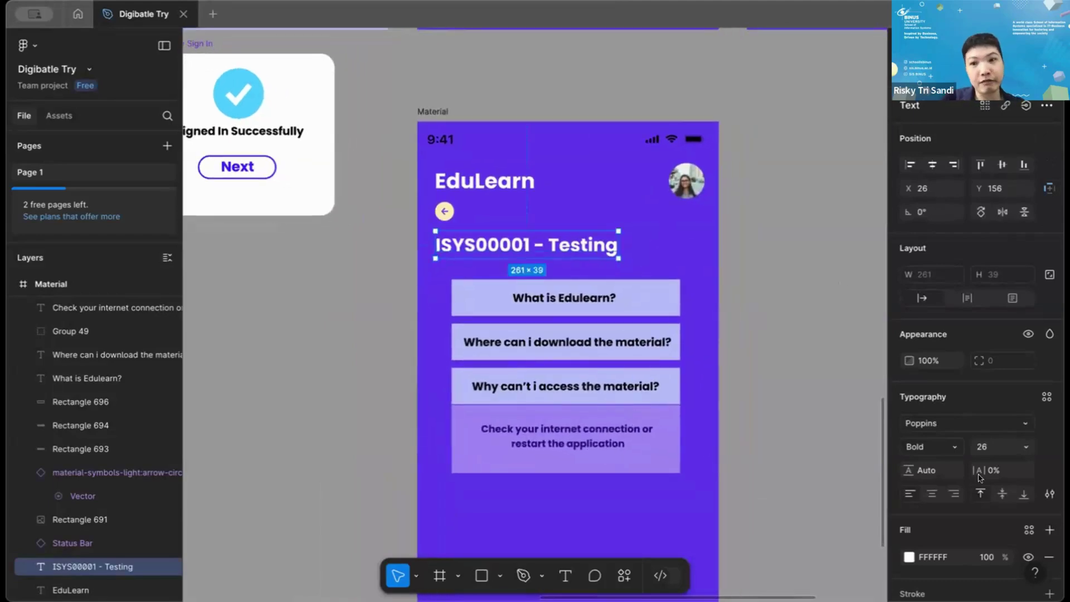
Set the font size of the "ISYS00001 - Testing" heading to 18 and deselect it.
click(979, 447)
text(1)
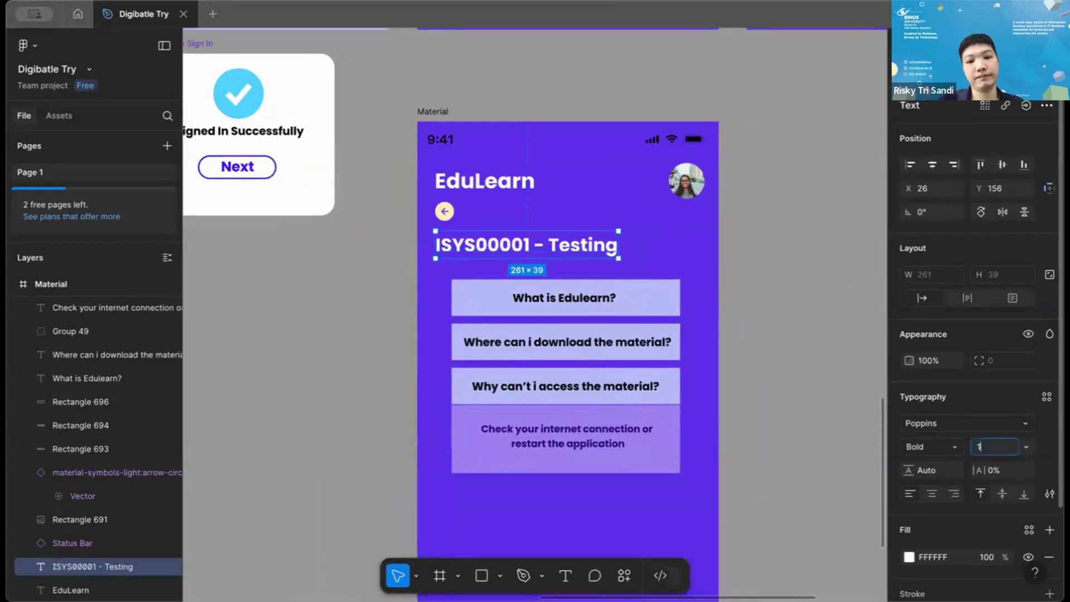
text(8)
key(Return)
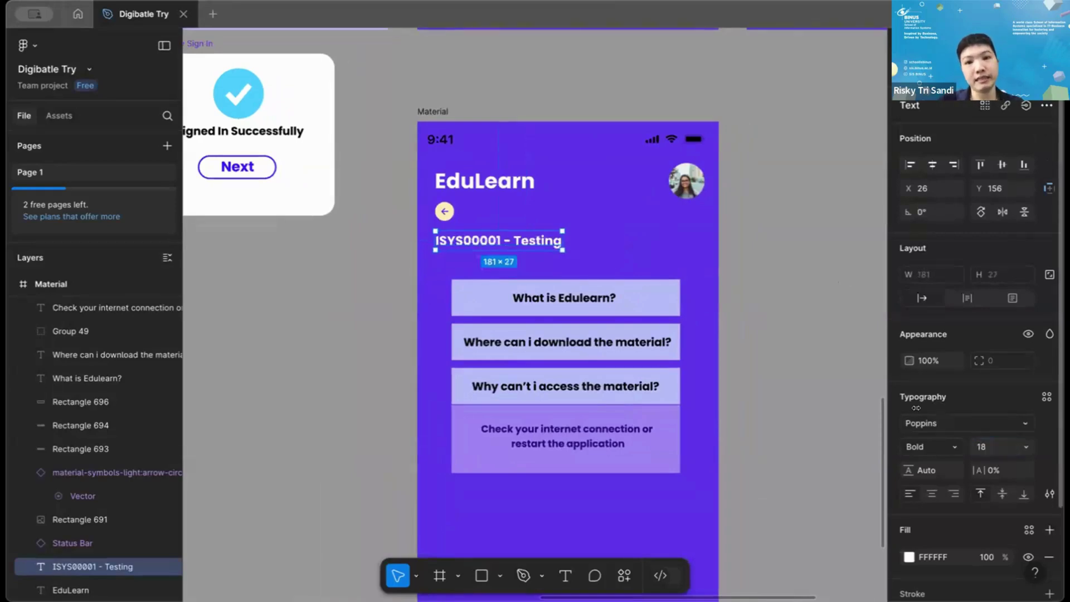
click(822, 357)
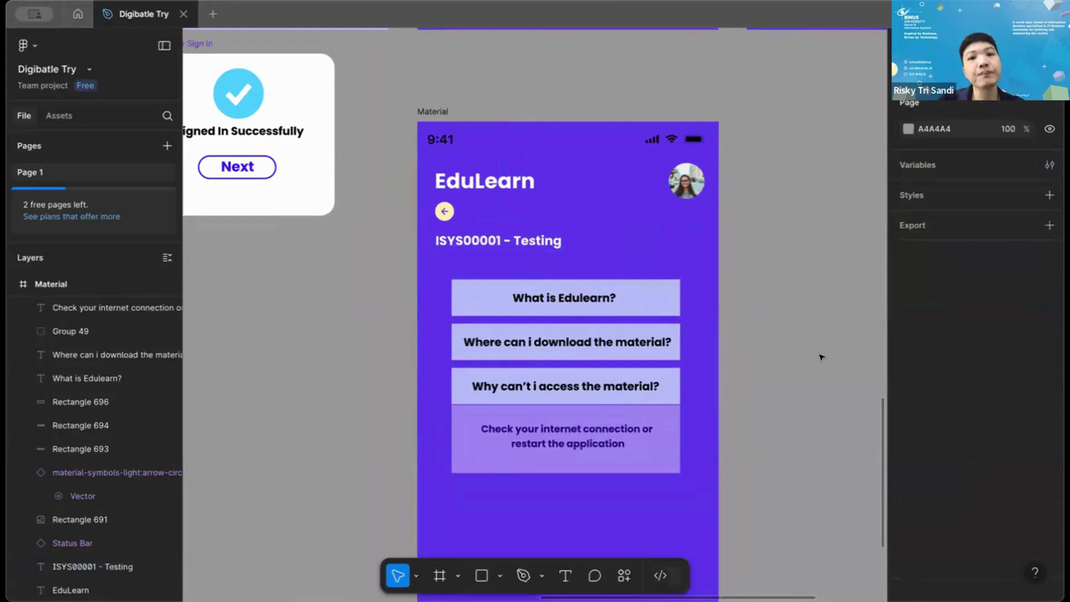
Place the "What is Edulearn?" box below the heading at X 25, Y 191, size it 380 × 52, and set its corner radius to 10.
scroll(657, 280, down, 1)
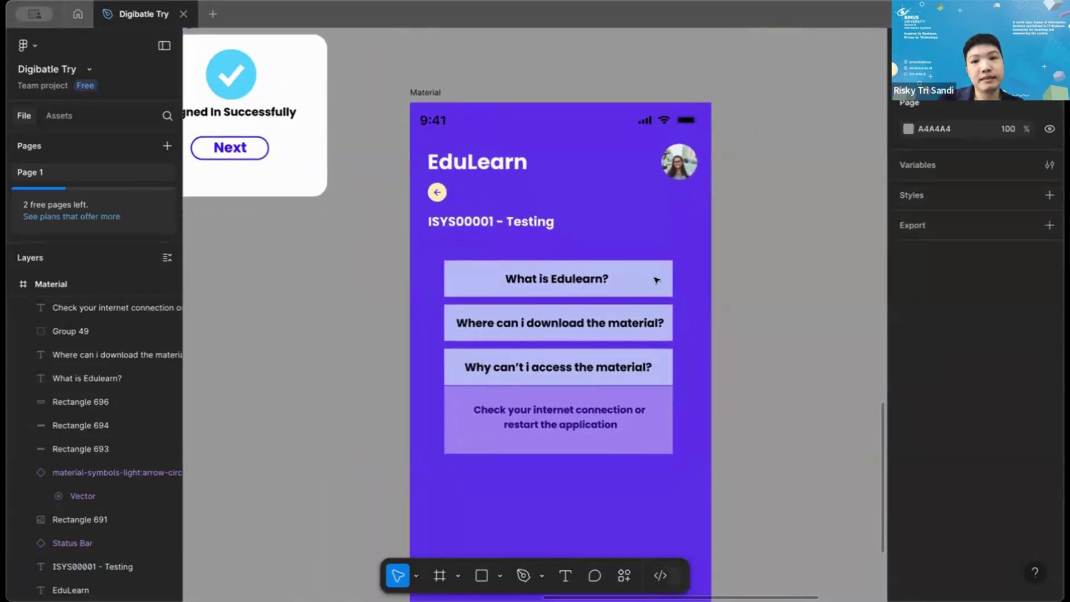
drag(657, 280, 694, 252)
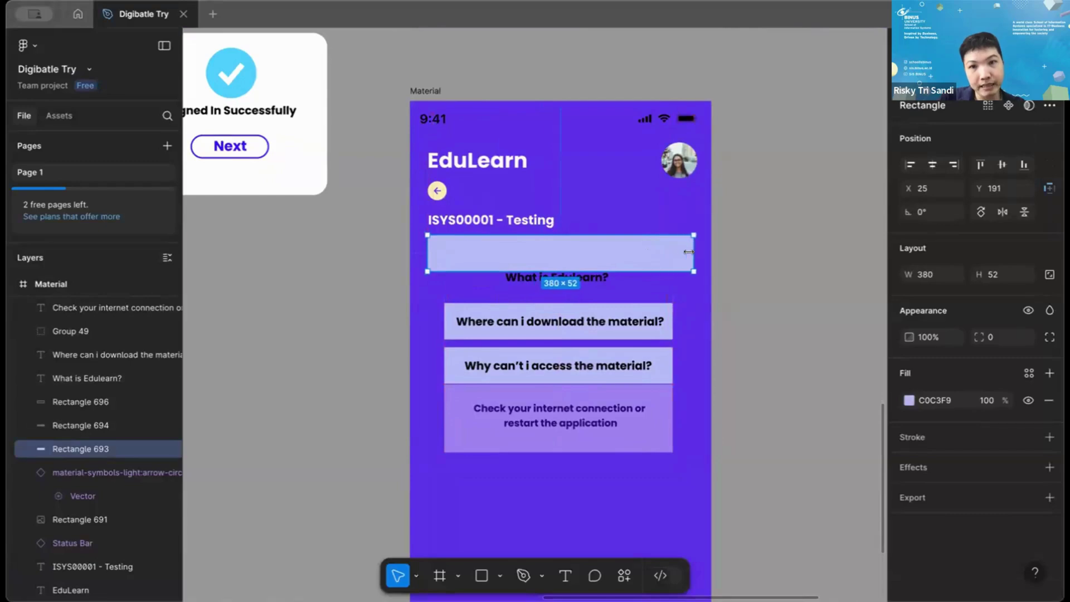
click(986, 336)
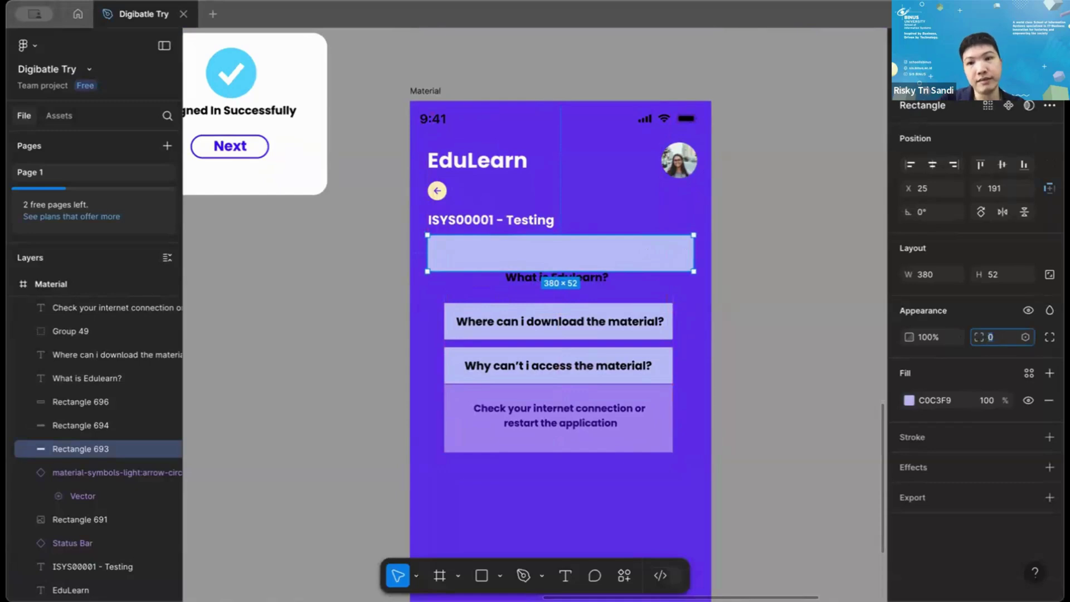
text(10)
key(Return)
scroll(594, 259, up, 3)
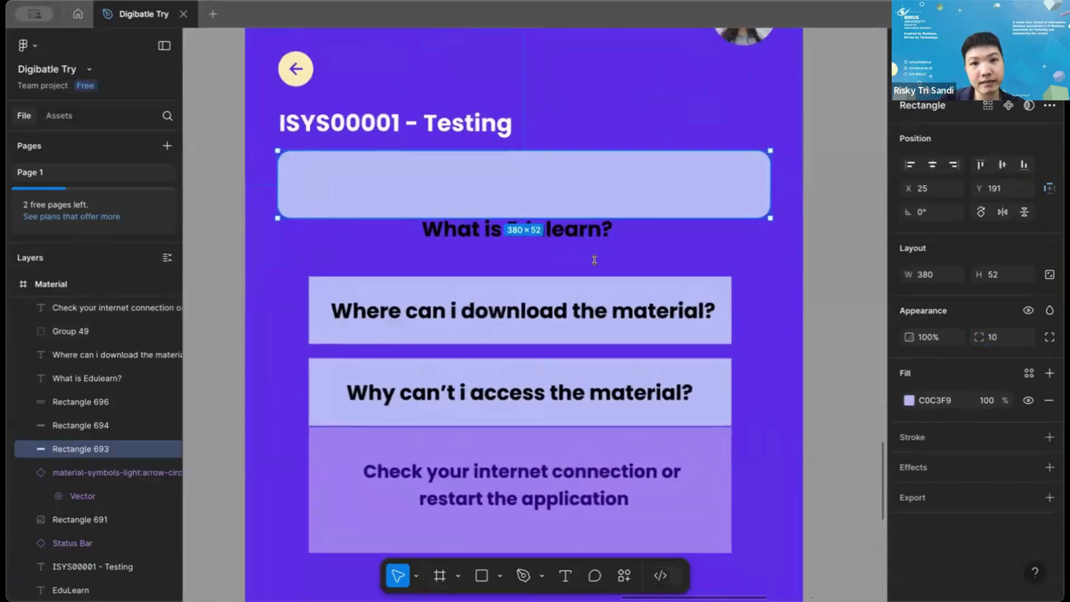
scroll(595, 259, up, 1)
click(590, 278)
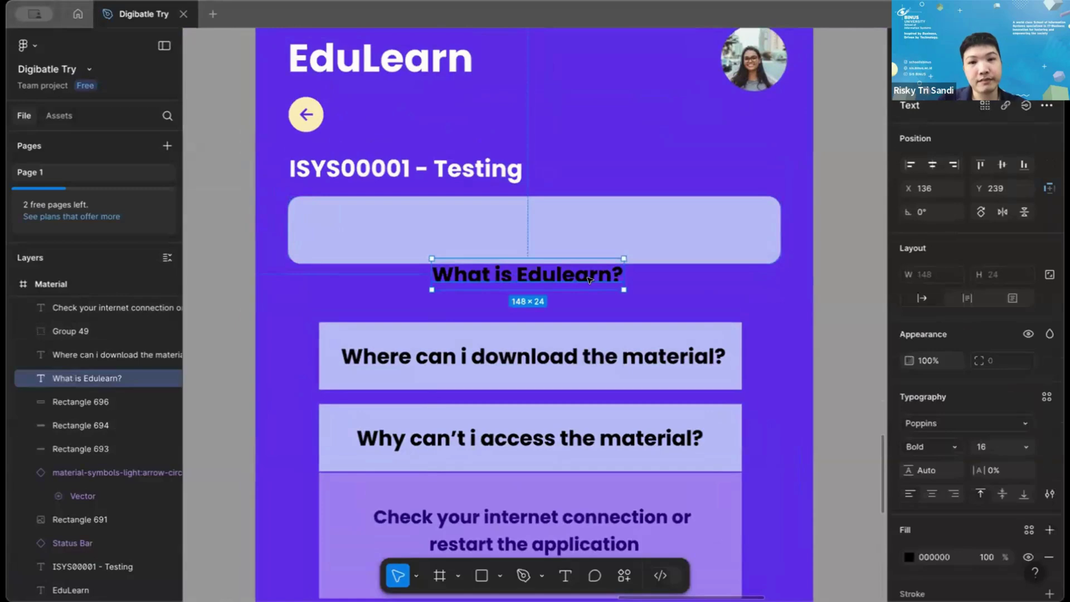
click(662, 231)
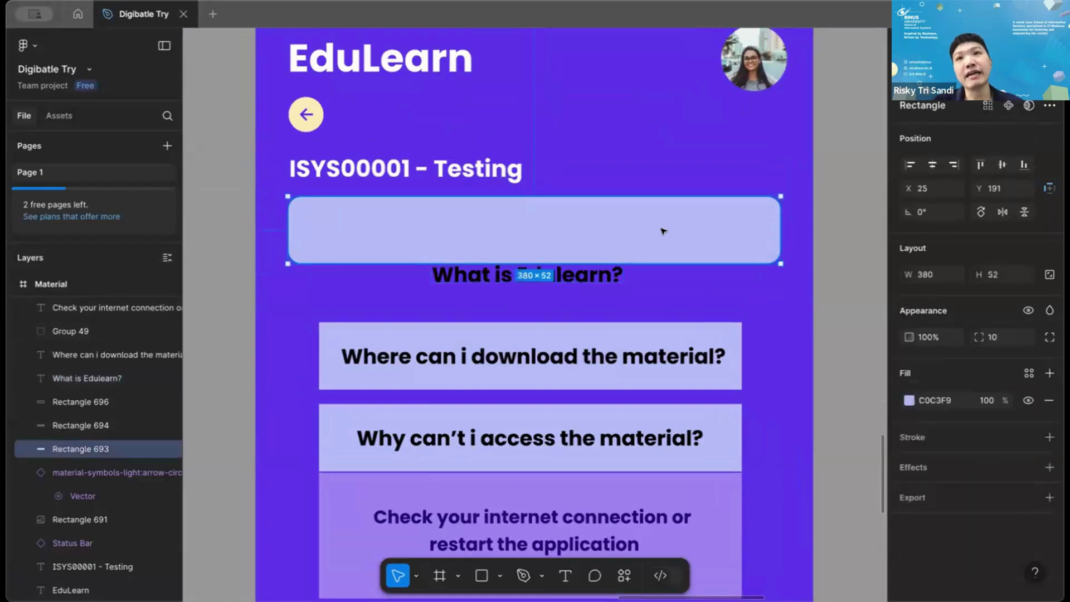
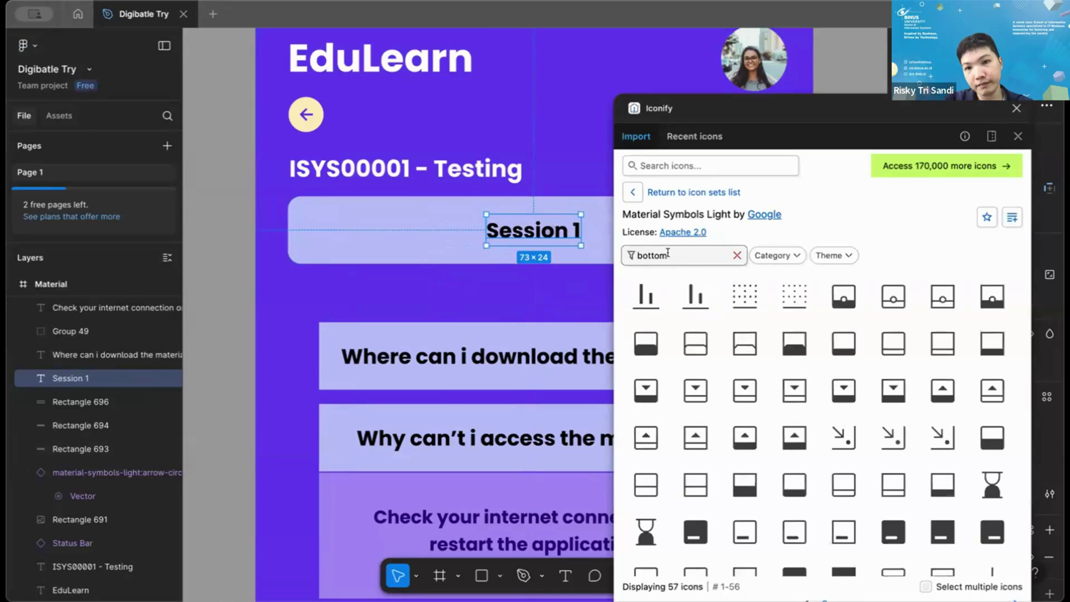
Look through the "bottom" icons in the Material Symbols Light set, and filter the set by "under" instead.
scroll(679, 323, down, 5)
scroll(679, 324, up, 5)
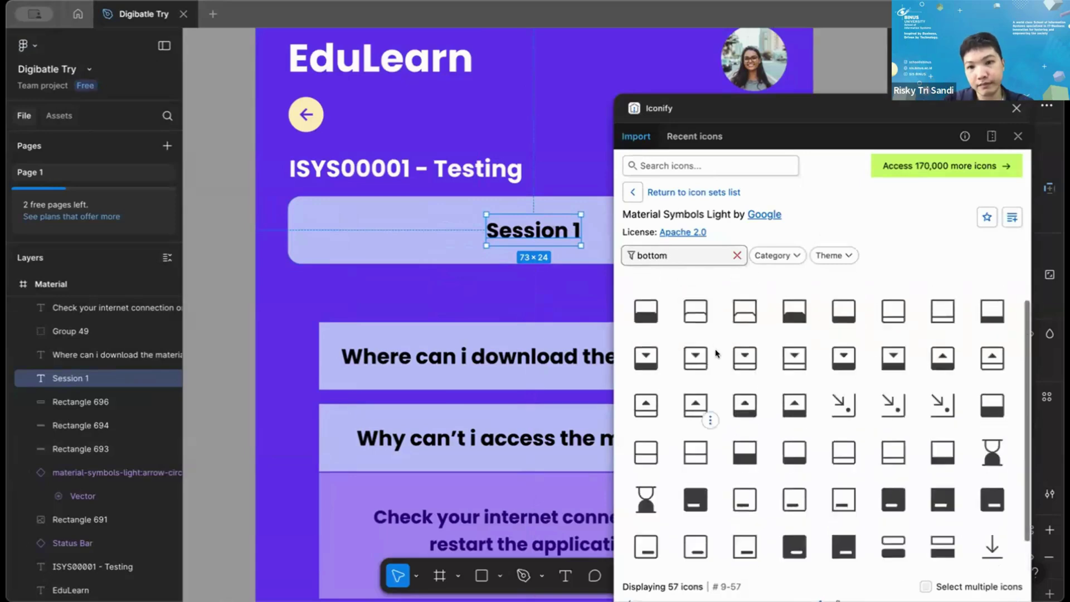
double_click(680, 250)
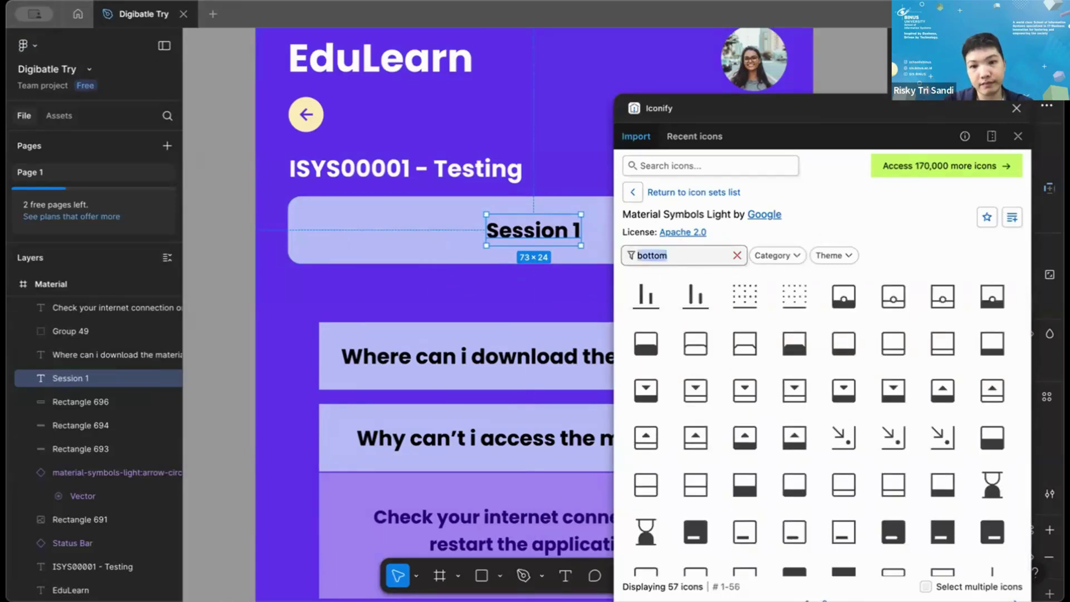
text(under)
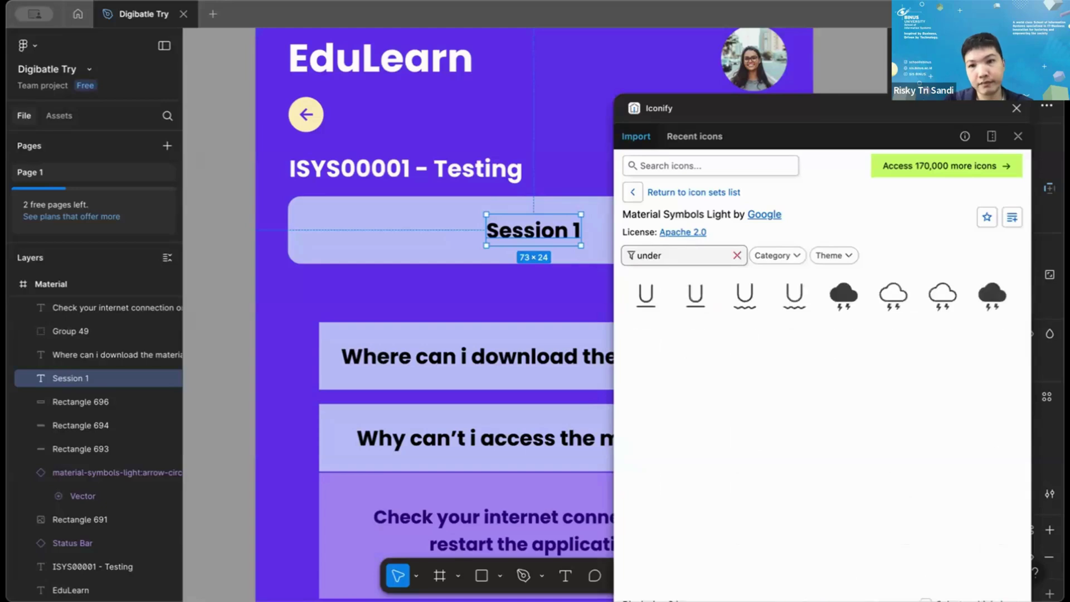
Clear the icon filter and search the Material Symbols Light set for "check".
key(BackSpace)
key(BackSpace)
key(BackSpace)
key(BackSpace)
key(BackSpace)
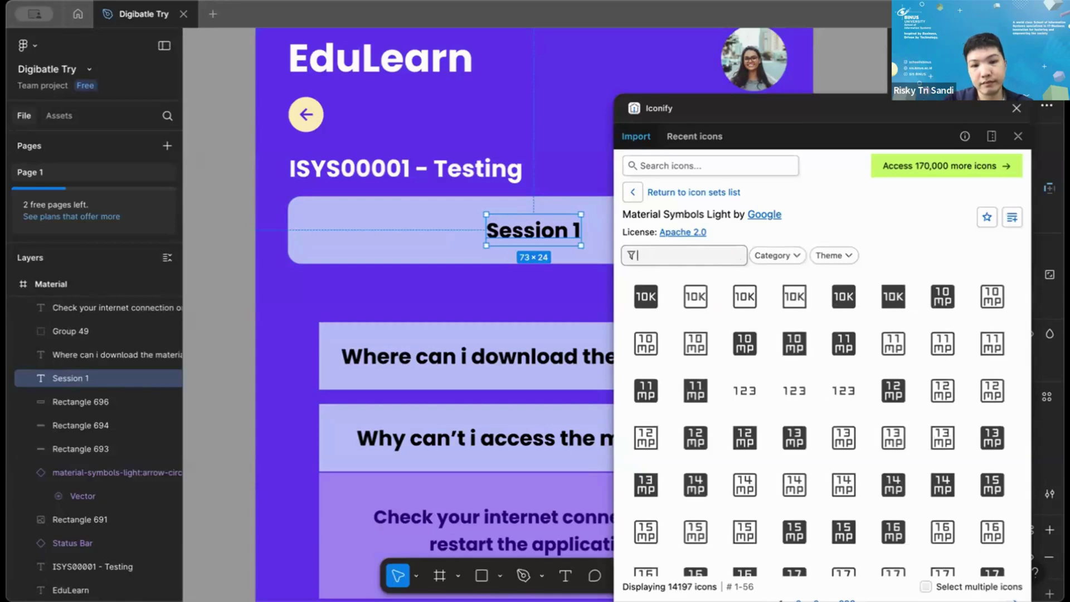
text(check)
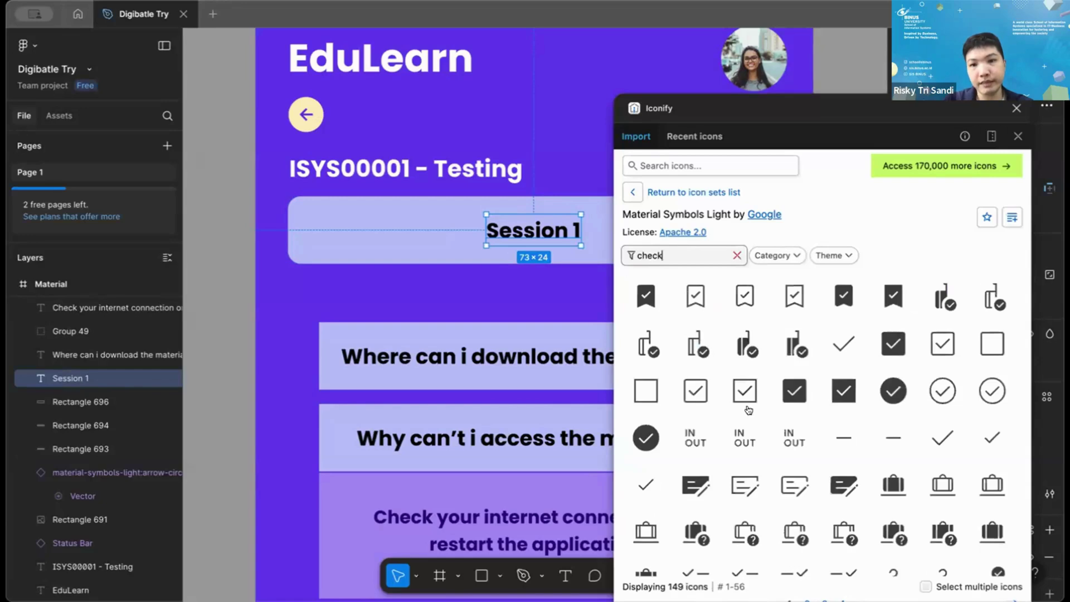
Browse the check icons in the Material Symbols Light set, and filter the set by "left" instead.
scroll(752, 424, down, 5)
scroll(757, 426, down, 5)
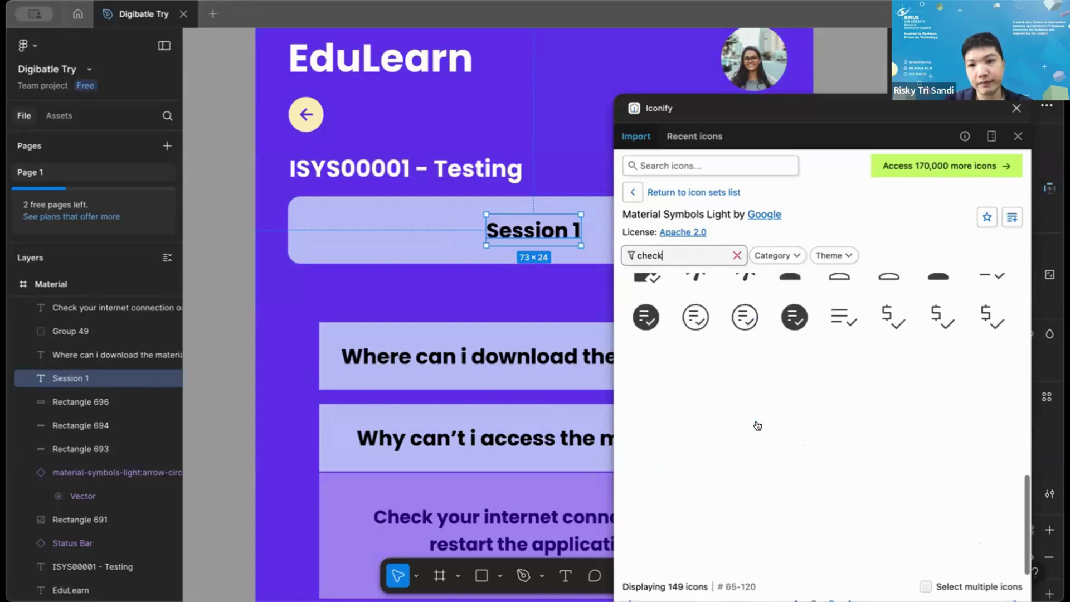
scroll(761, 418, down, 3)
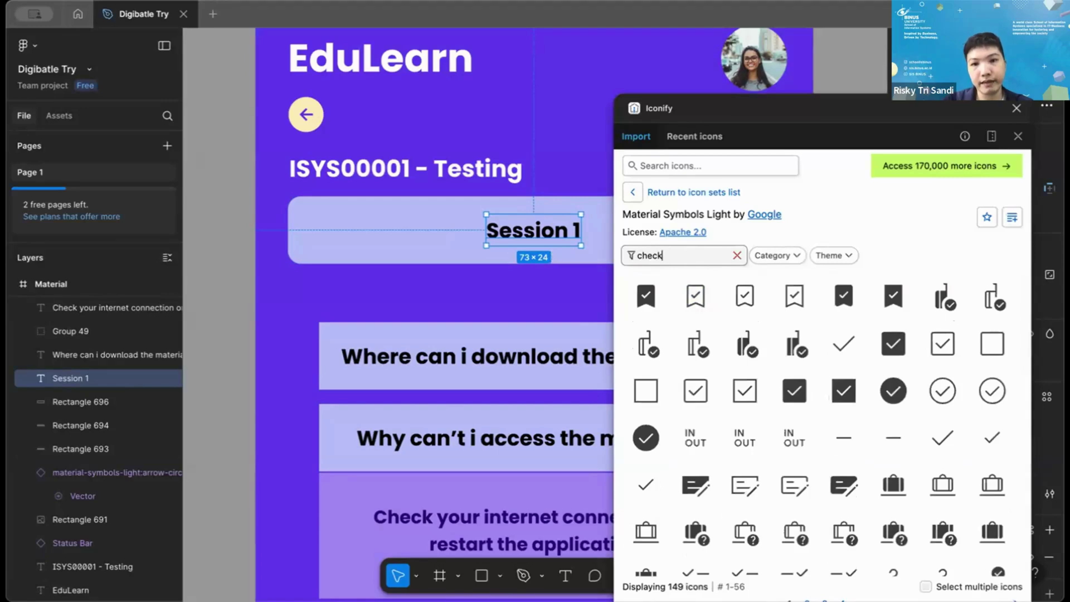
key(BackSpace)
key(BackSpace)
key(BackSpace)
key(BackSpace)
key(BackSpace)
text(keft)
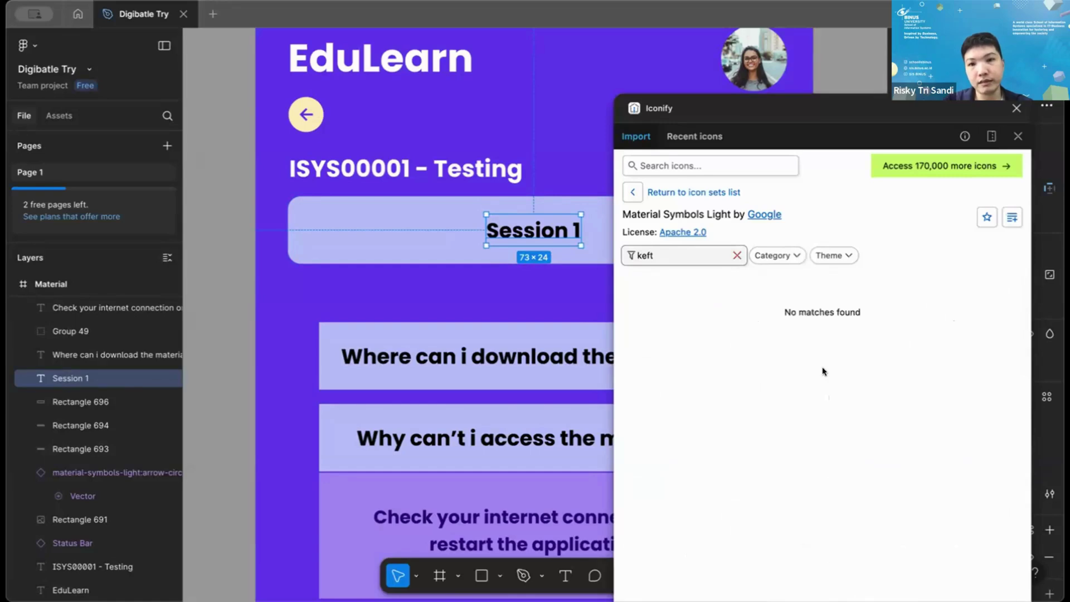
double_click(645, 255)
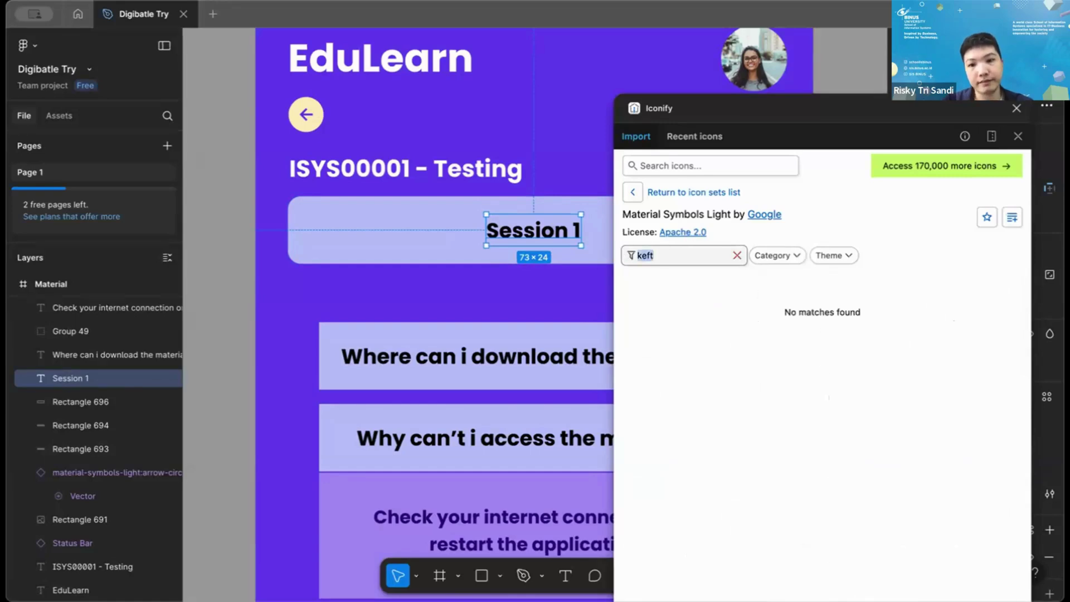
text(left)
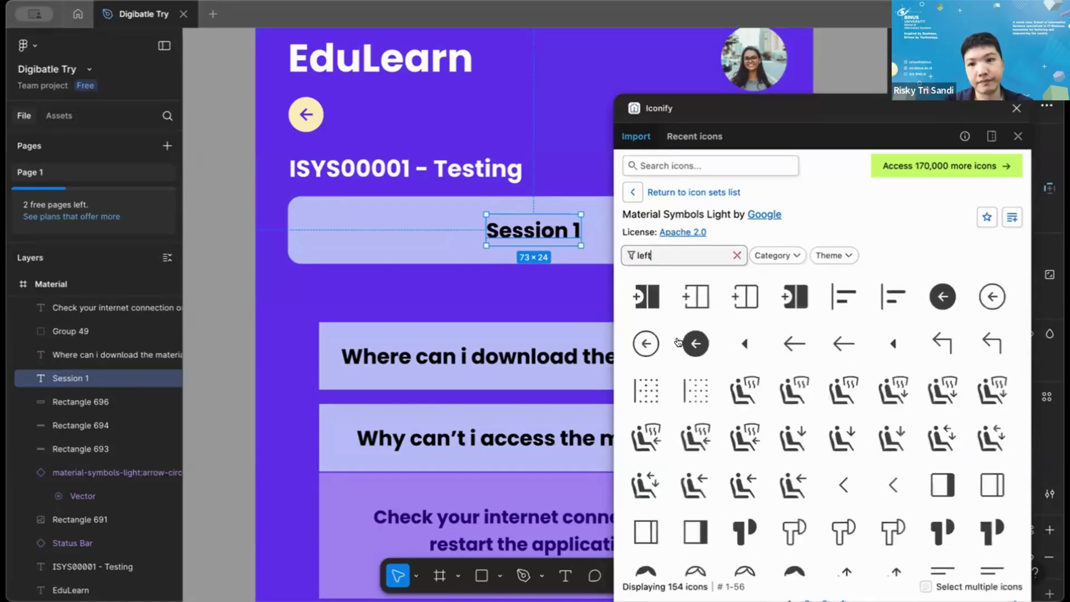
Import the solid arrow-left icon into the Material frame as a frame and close the Iconify plugin.
click(743, 347)
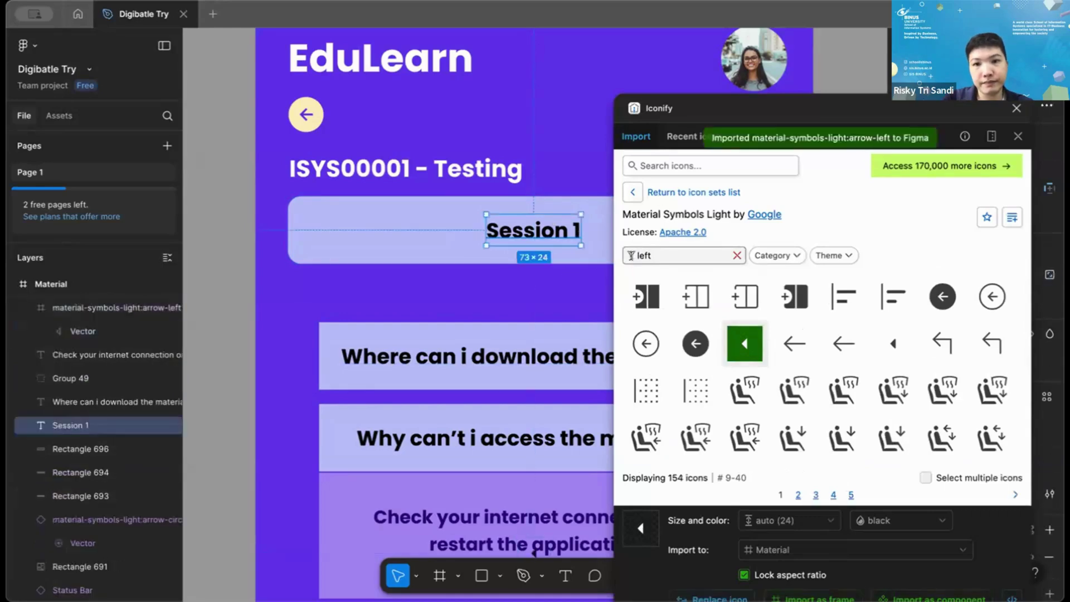
click(1013, 108)
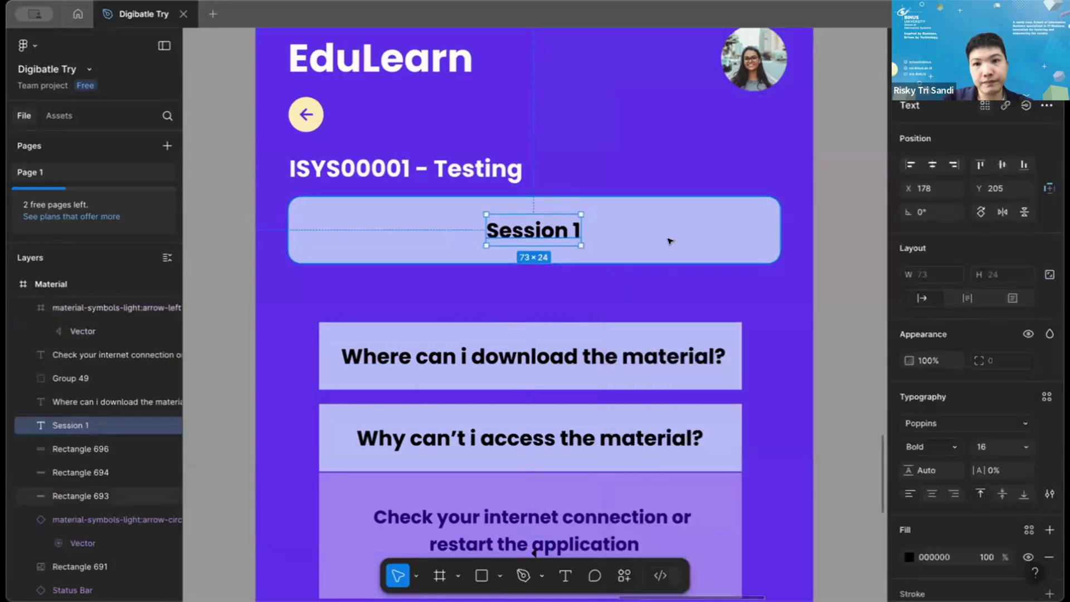
scroll(675, 279, down, 6)
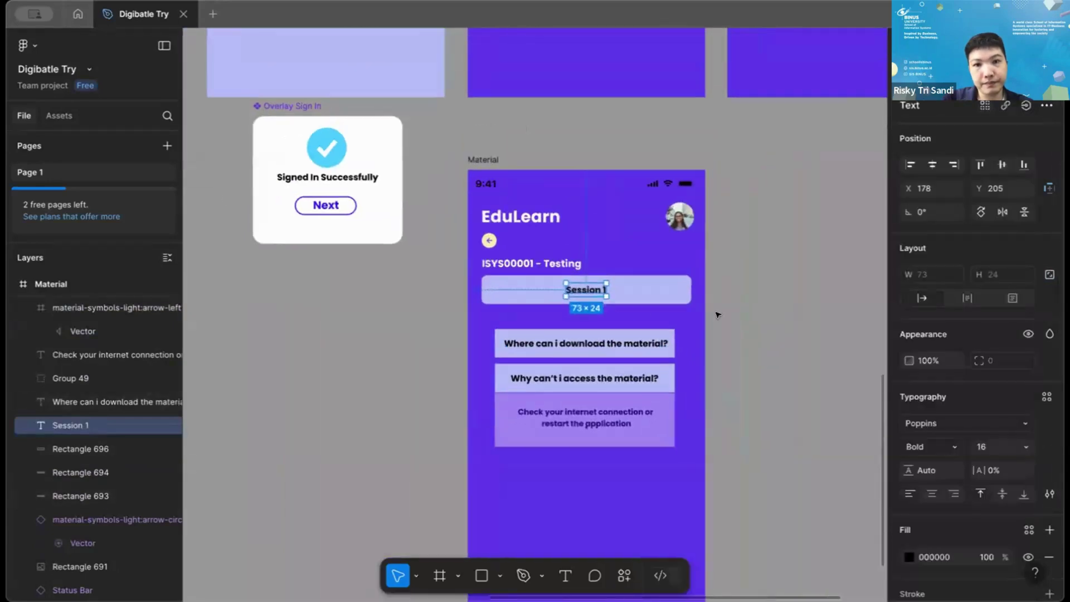
scroll(757, 327, up, 6)
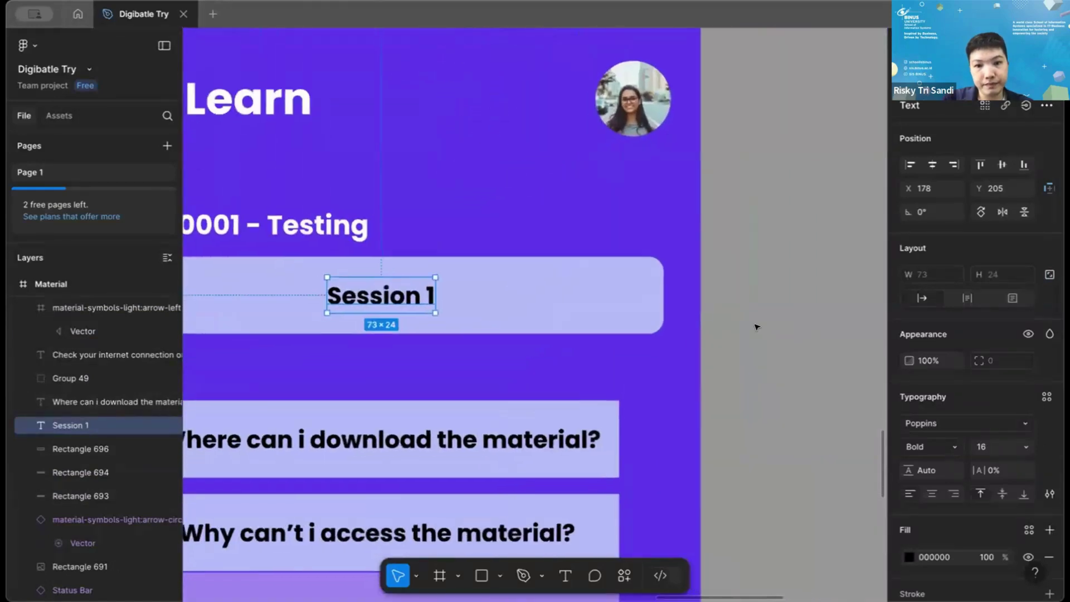
scroll(754, 329, down, 3)
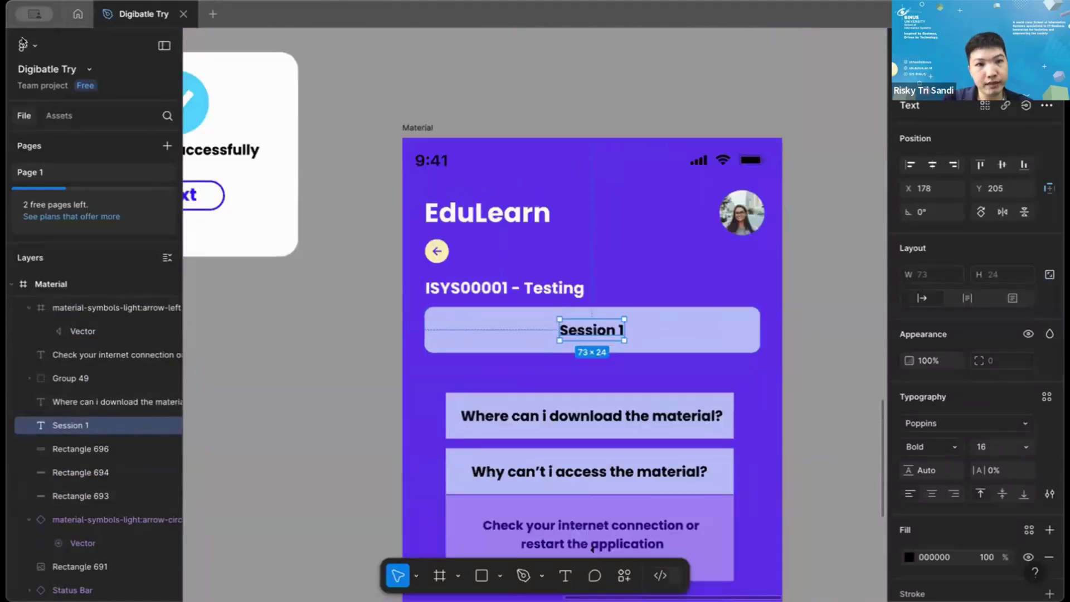
Run the Iconify plugin again and import the same solid arrow-left icon into the Material frame as a component.
click(23, 42)
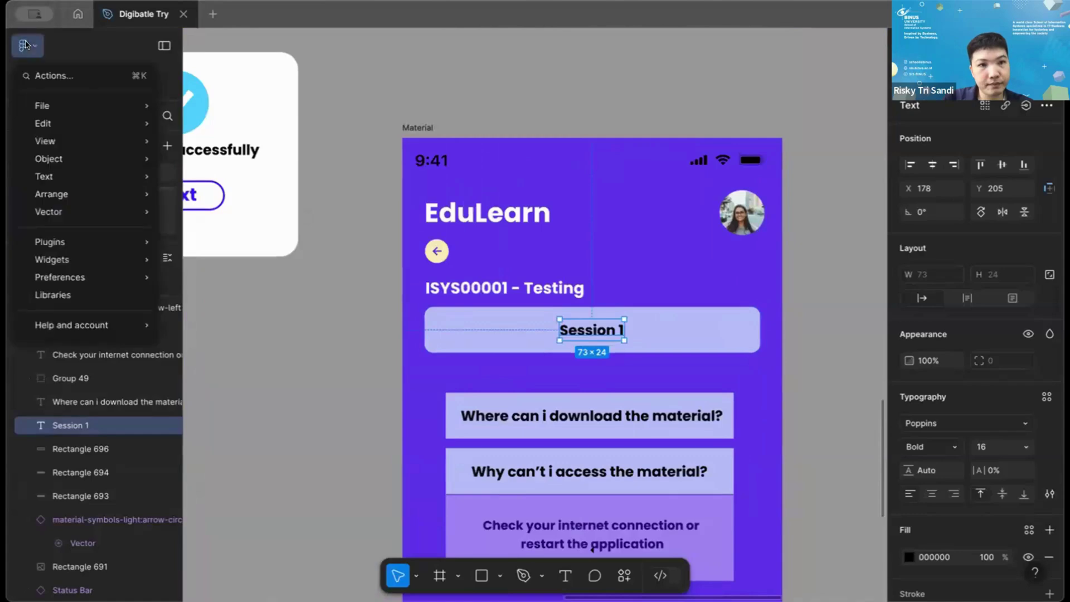
click(25, 44)
click(25, 45)
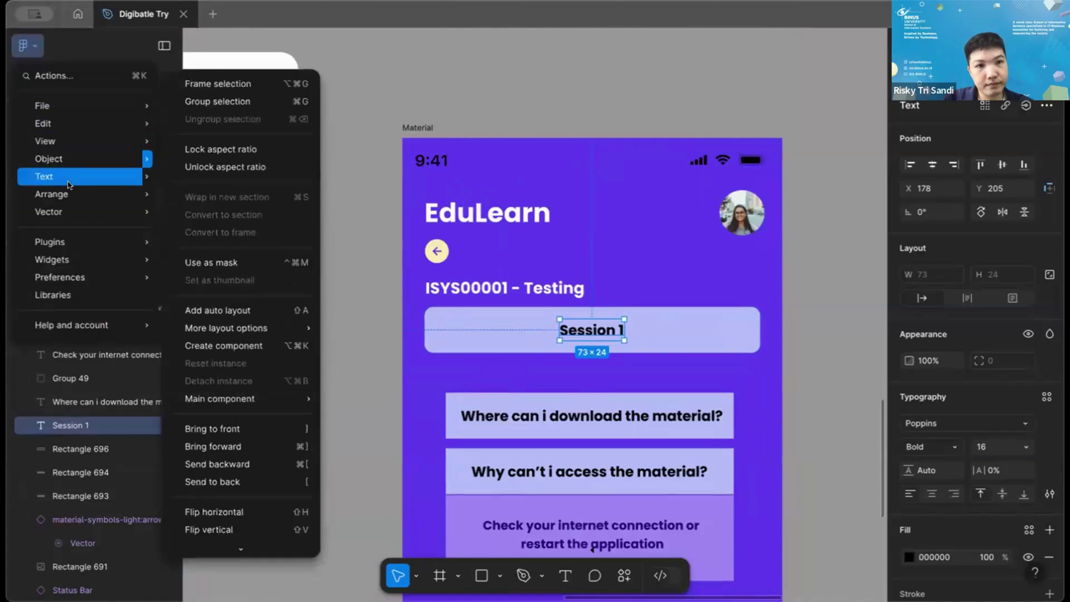
mouse_move(69, 242)
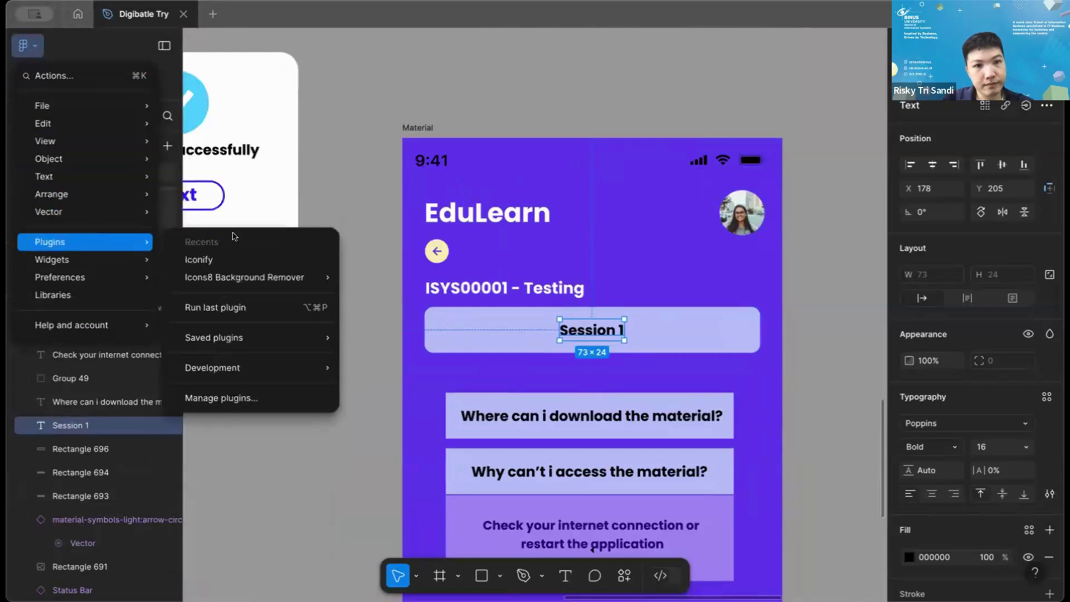
click(214, 259)
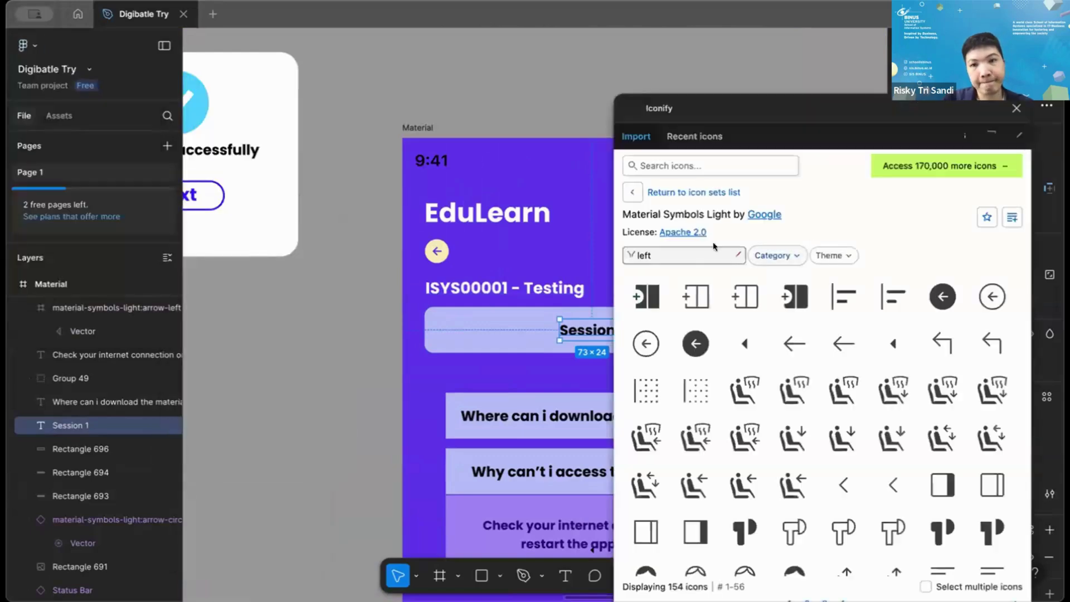
click(744, 343)
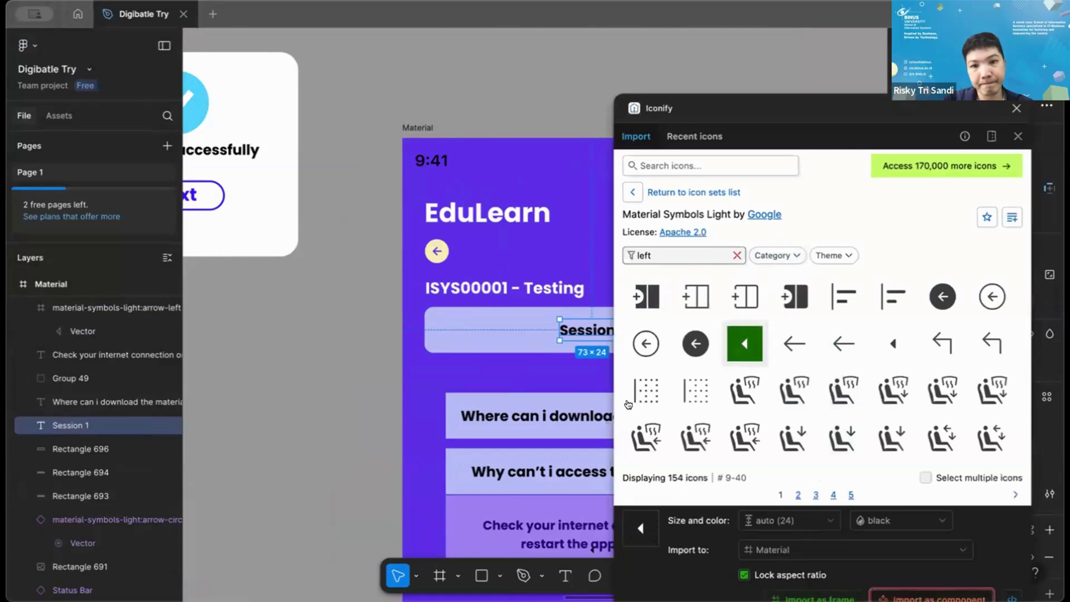
click(1017, 108)
Move the arrow-left component out above the Material frame and place an instance of it below the frame's header area.
scroll(730, 332, down, 2)
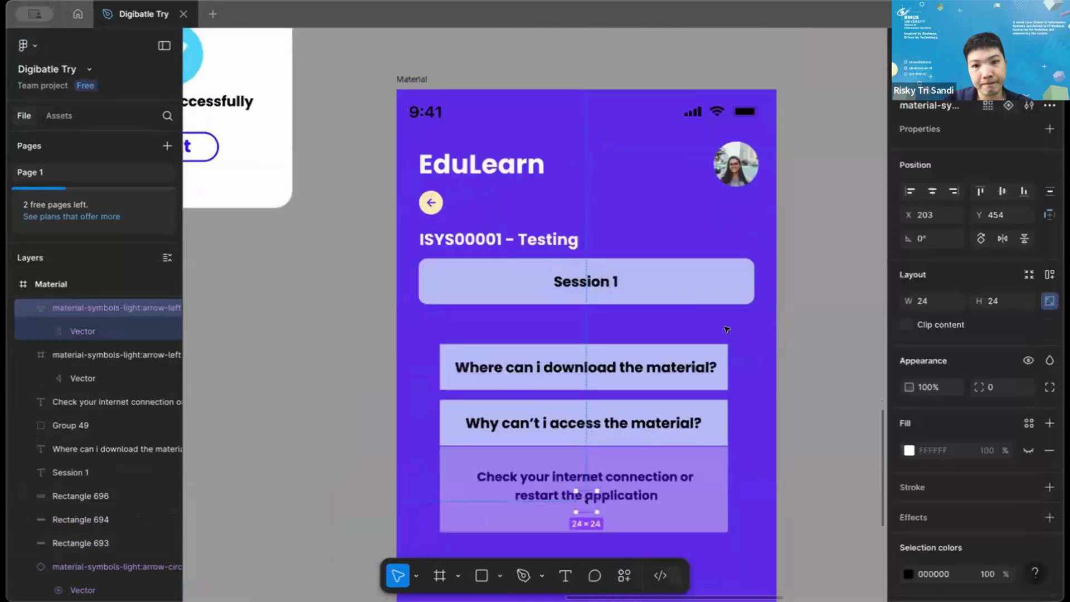
scroll(558, 474, down, 3)
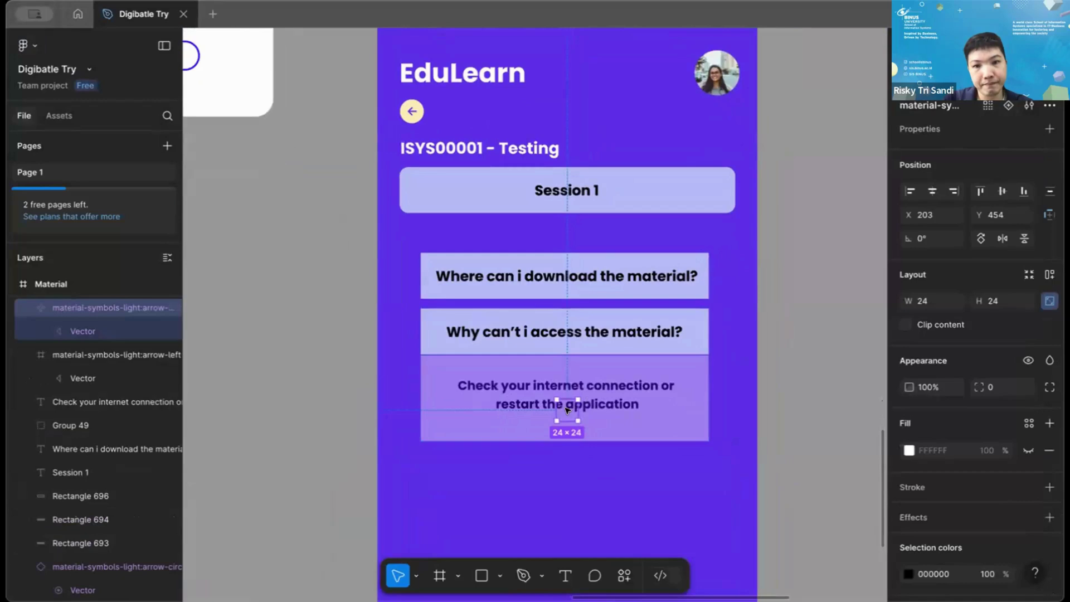
drag(567, 409, 635, 83)
scroll(636, 86, up, 3)
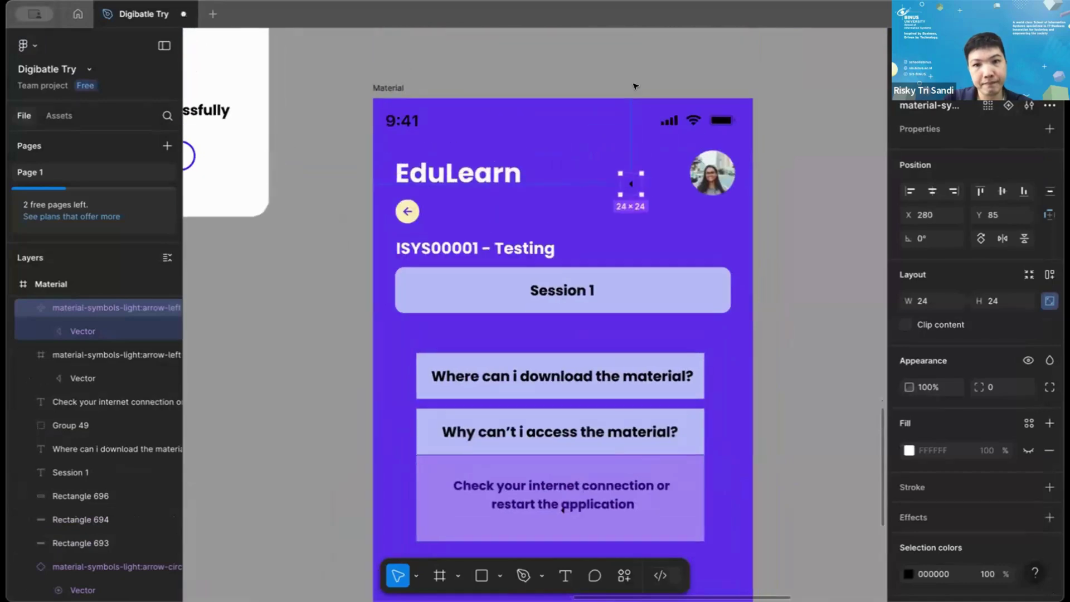
scroll(635, 87, up, 3)
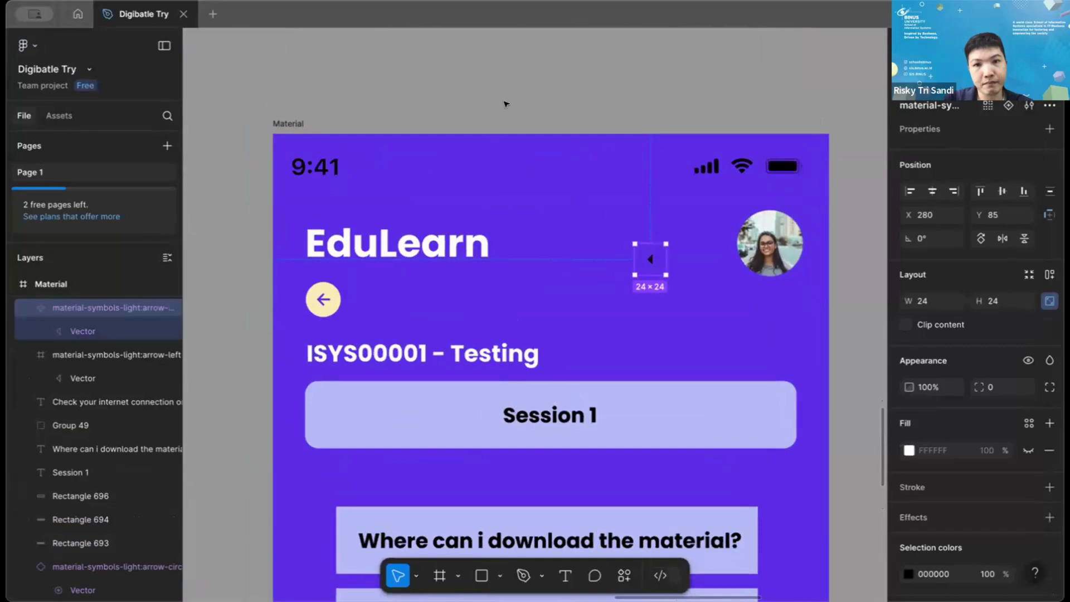
drag(498, 90, 607, 311)
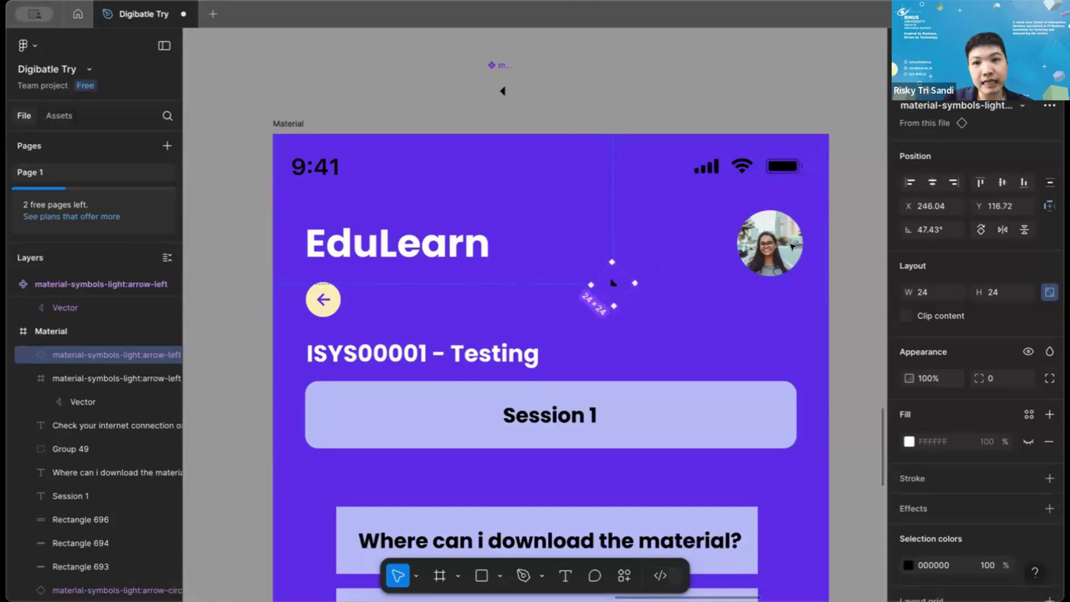
Set the rotation of the arrow instance to 90° so it points downward.
click(931, 230)
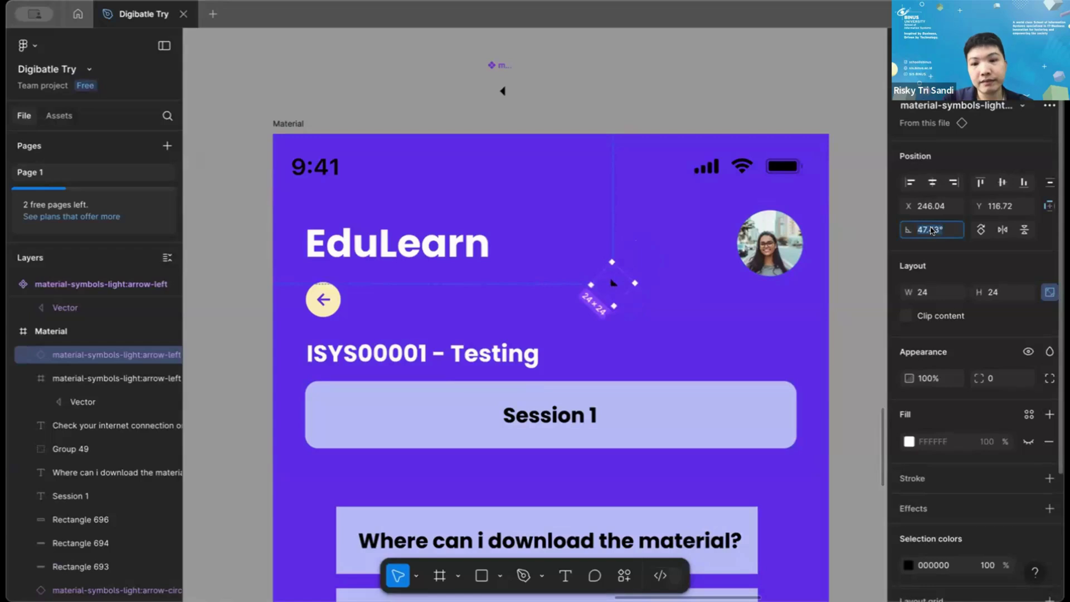
text(90)
key(Return)
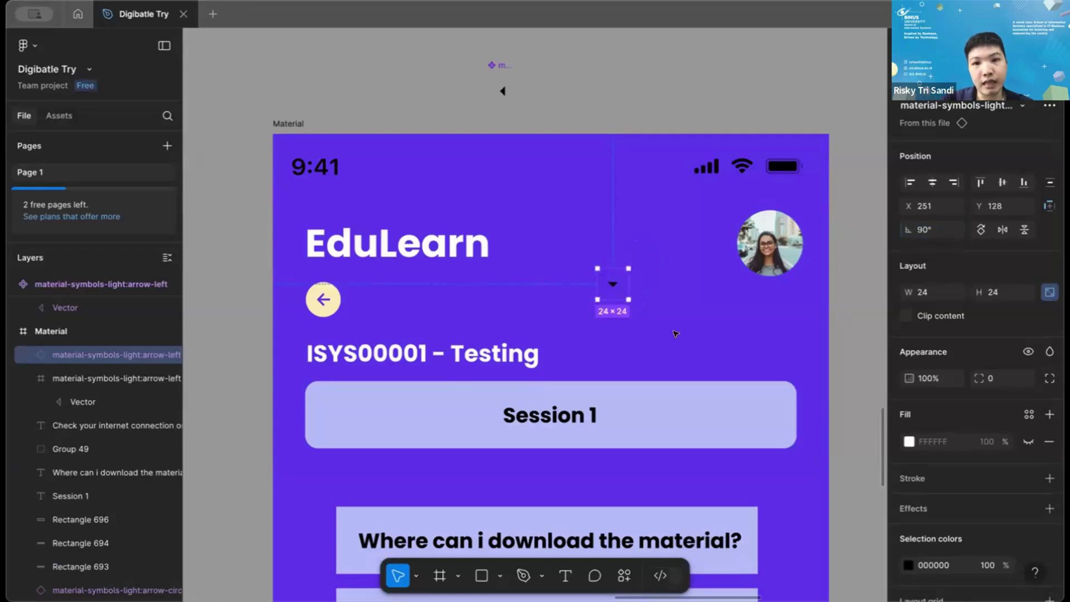
Place the arrow instance at the right end of the Session 1 bar and enlarge it to 45 × 45.
drag(613, 282, 752, 415)
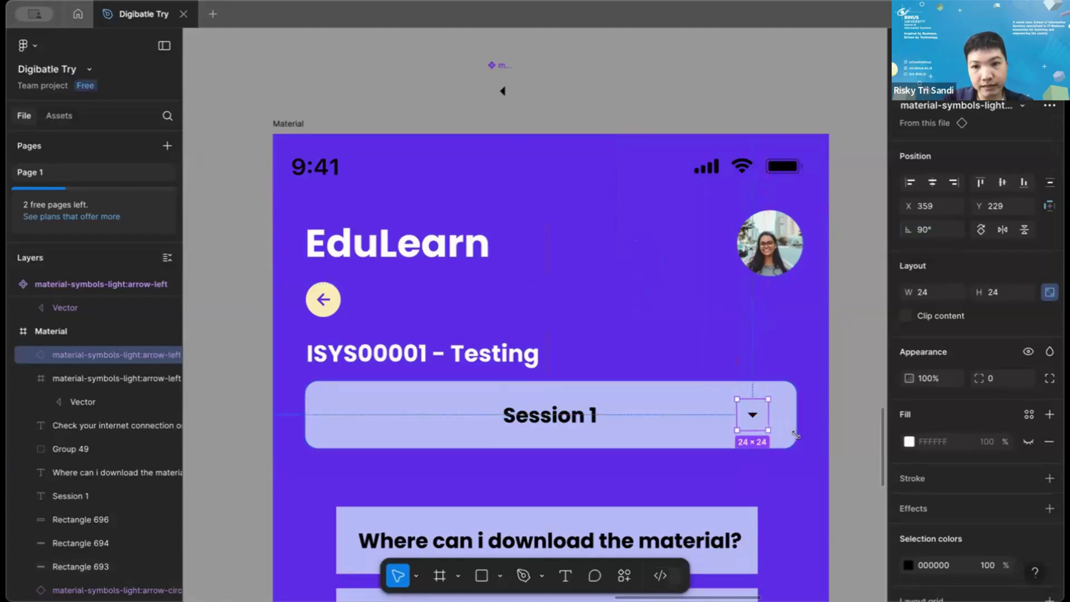
drag(795, 434, 751, 413)
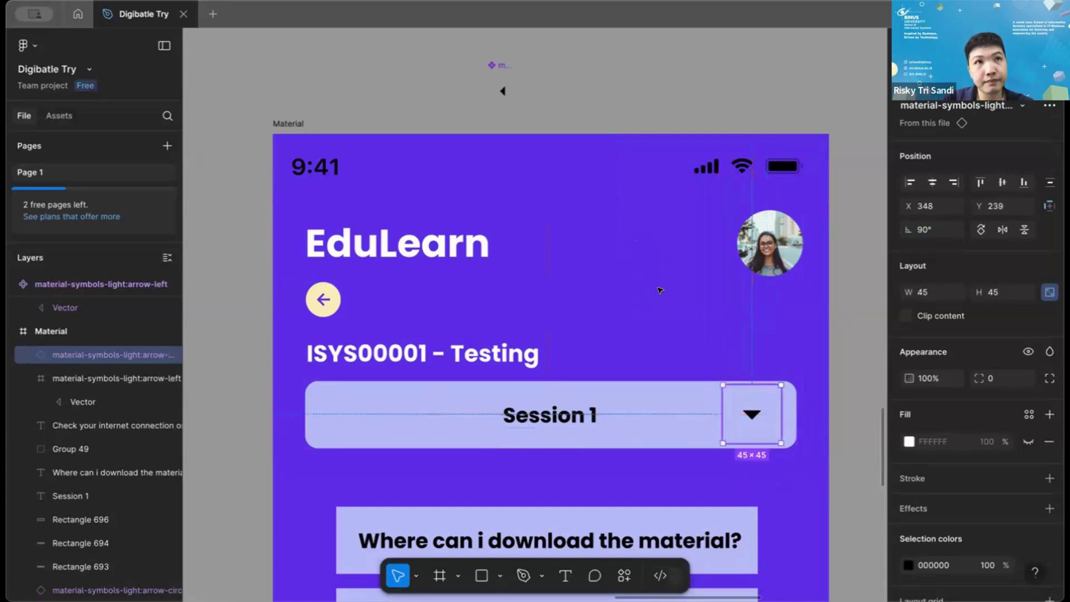
click(661, 290)
Give the rectangle behind "Where can i download the material?" a corner radius of 10, matching the Session 1 bar.
scroll(656, 312, down, 3)
scroll(656, 312, down, 4)
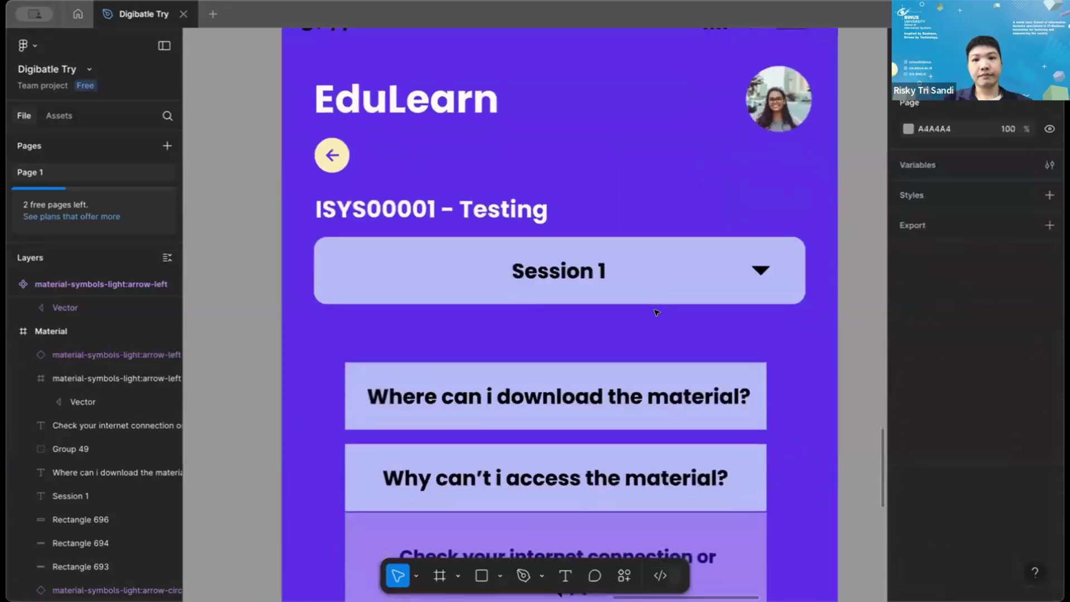
scroll(652, 359, down, 1)
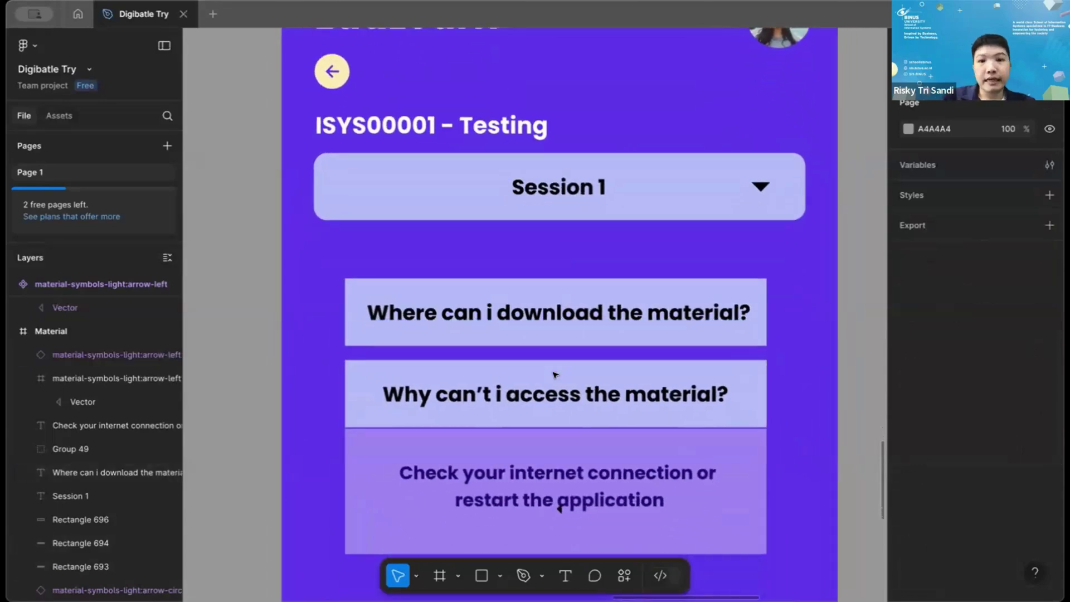
click(620, 291)
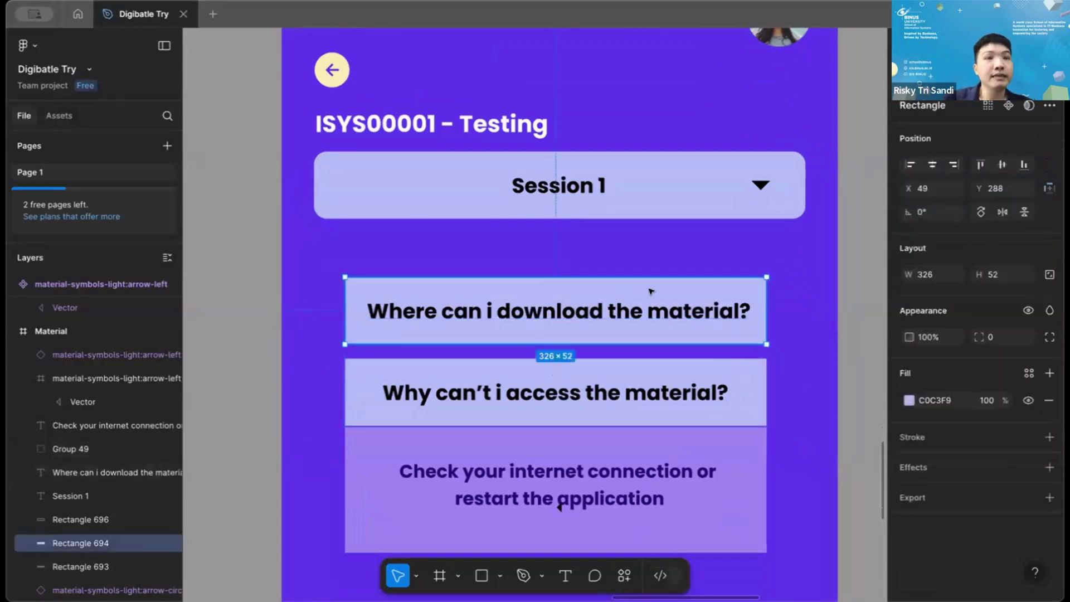
click(651, 317)
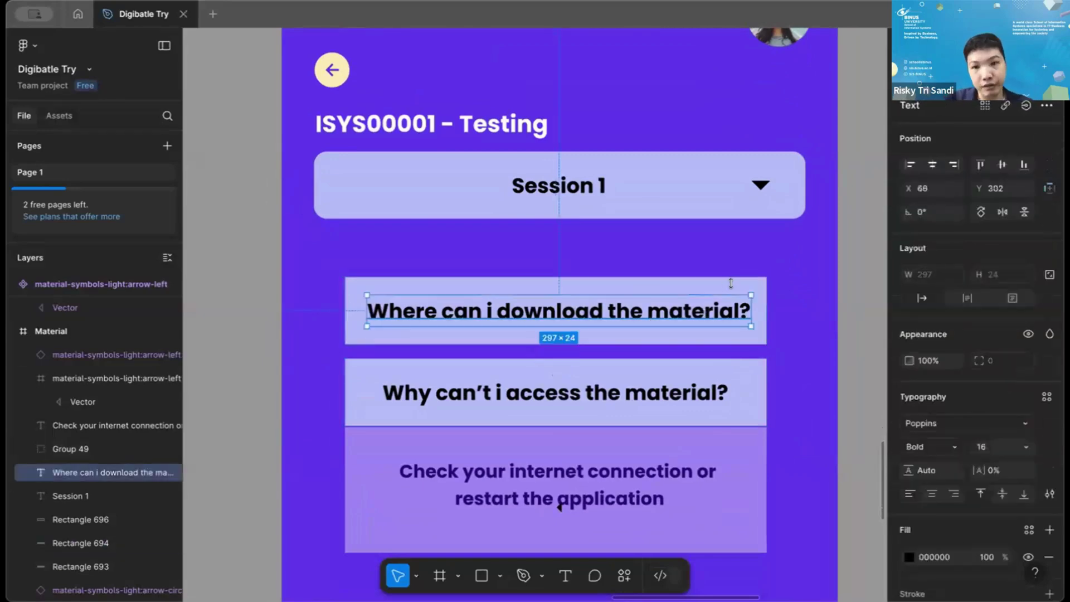
click(744, 281)
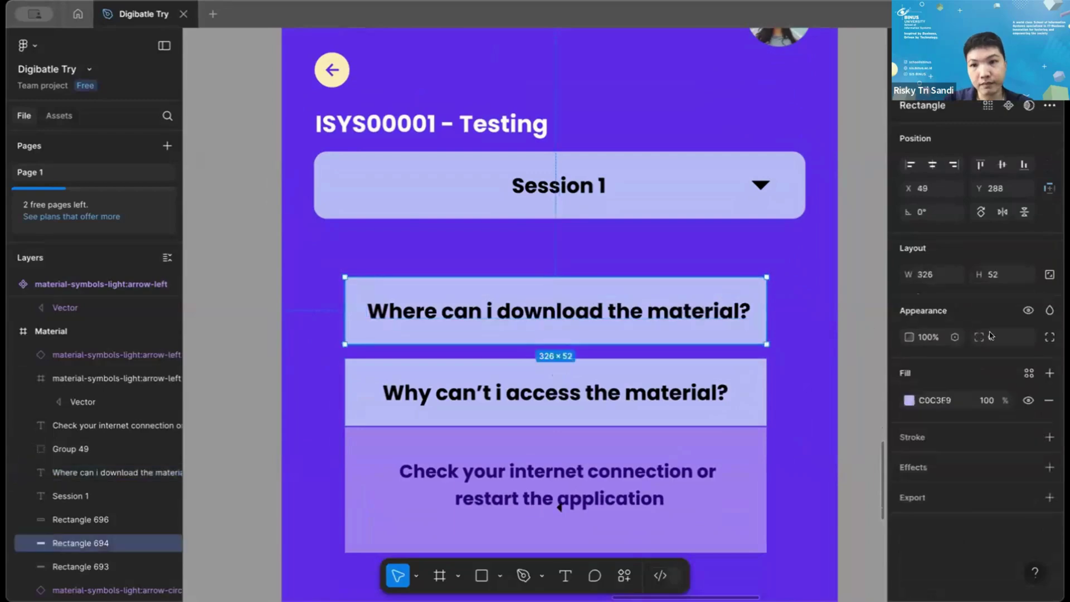
click(779, 164)
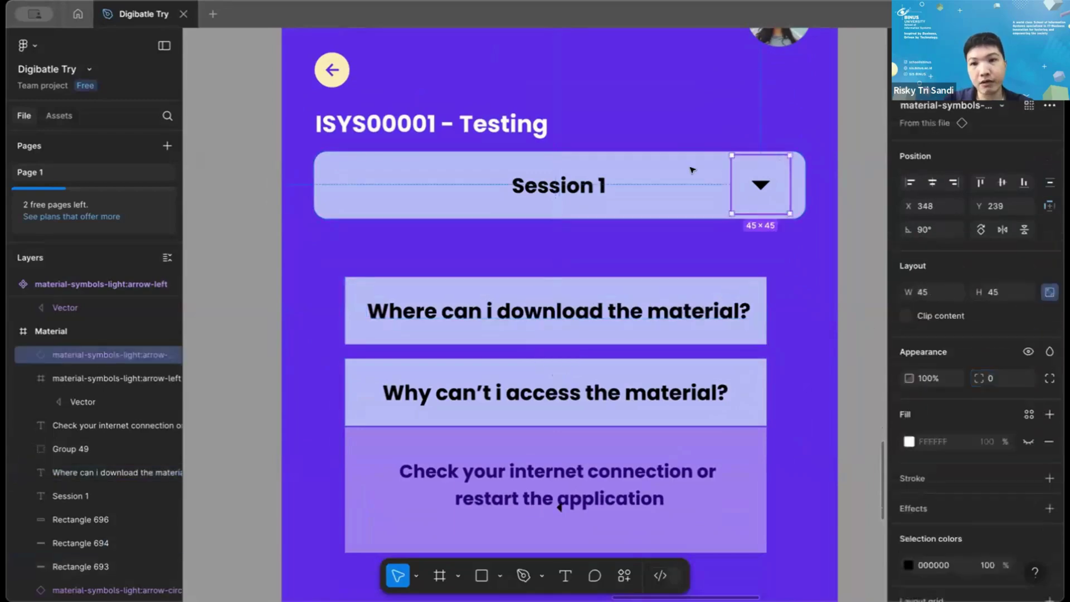
click(685, 169)
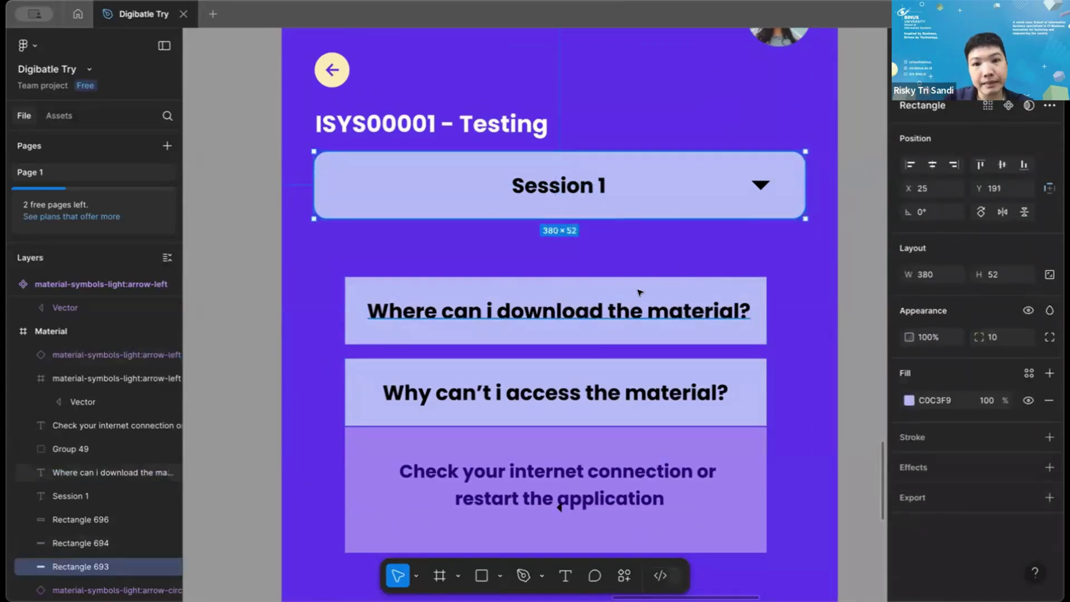
click(746, 310)
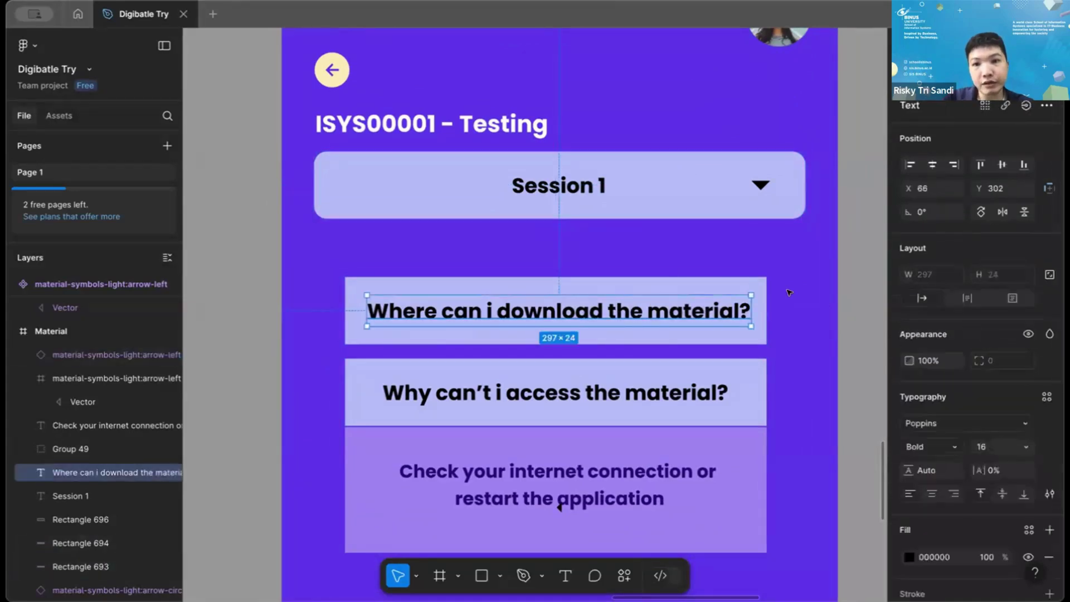
click(754, 288)
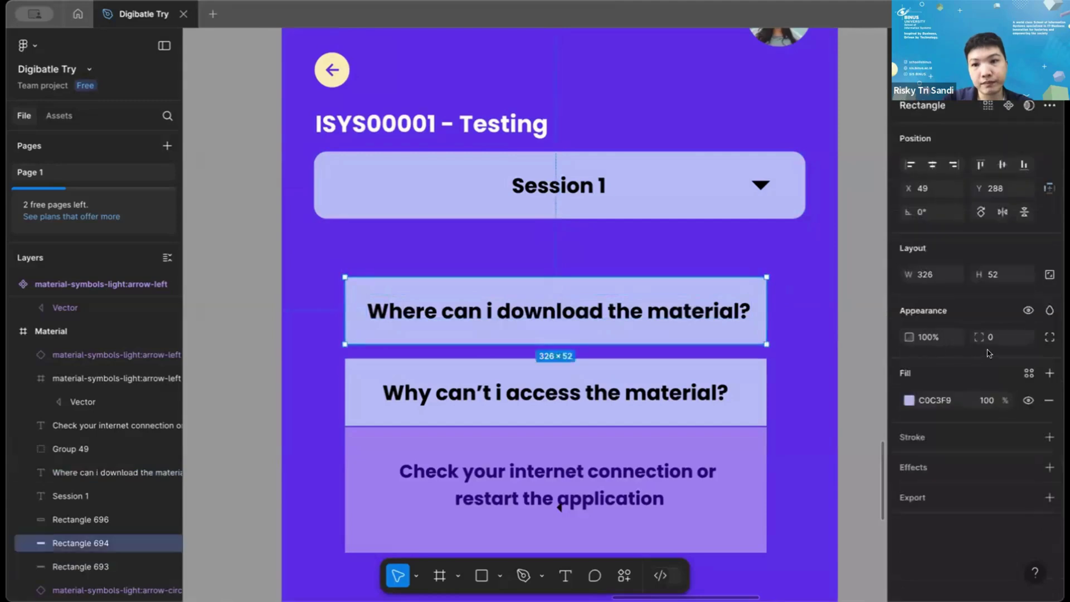
click(1001, 339)
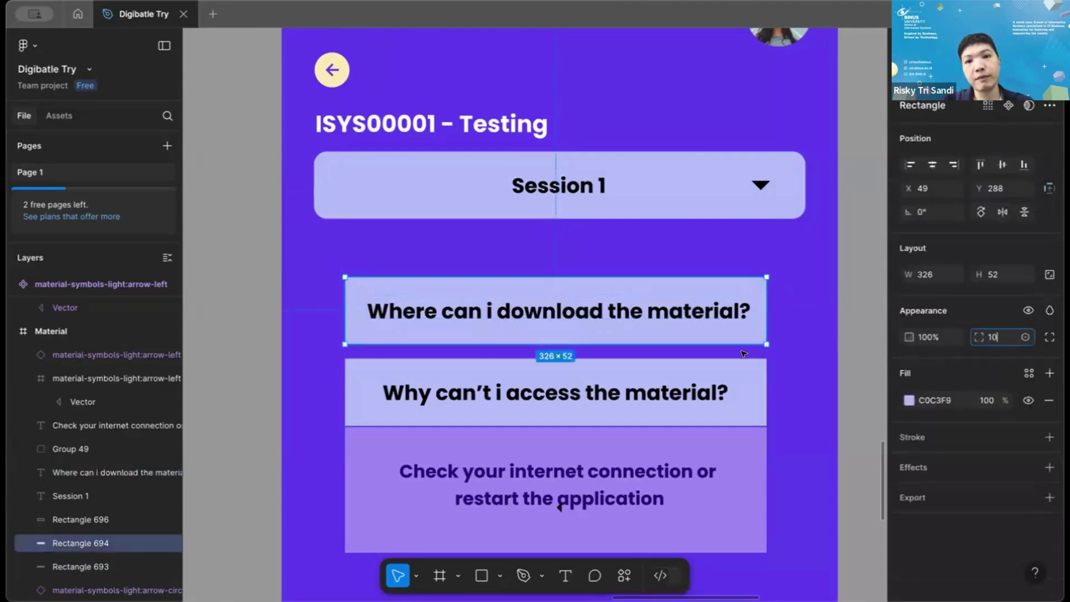
key(Return)
key(Escape)
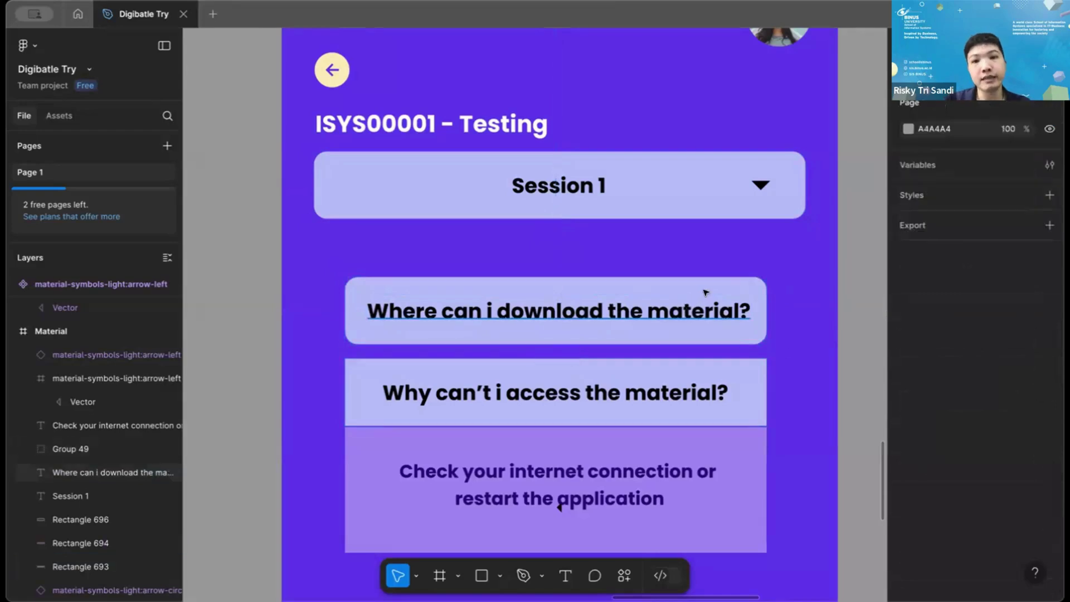
Move the rounded question box to X 26, Y 268 and place its "Where can i download the material?" text back inside it.
drag(706, 269, 694, 259)
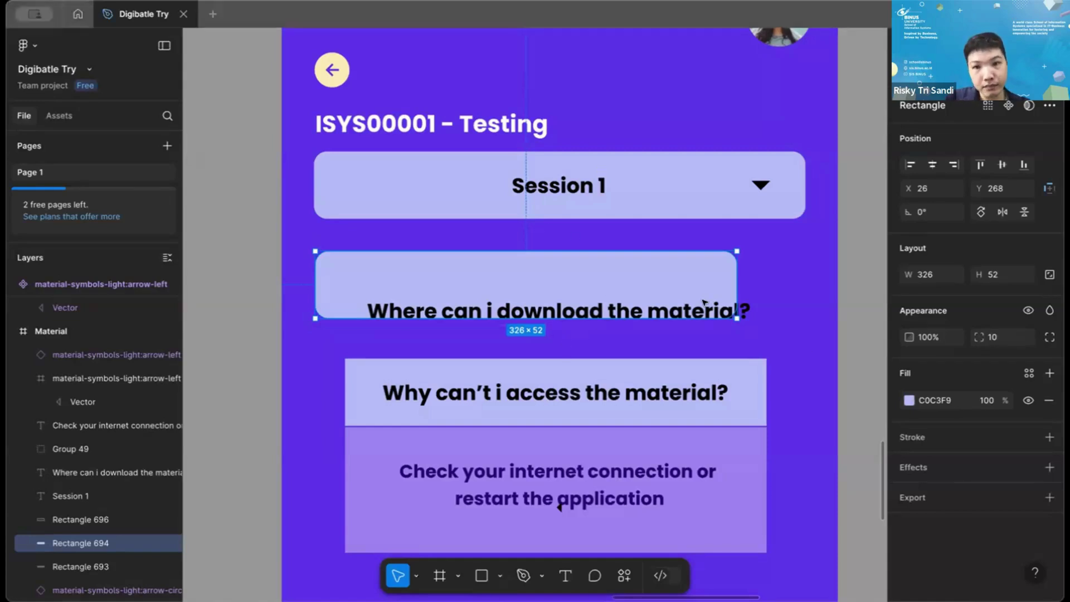
click(791, 322)
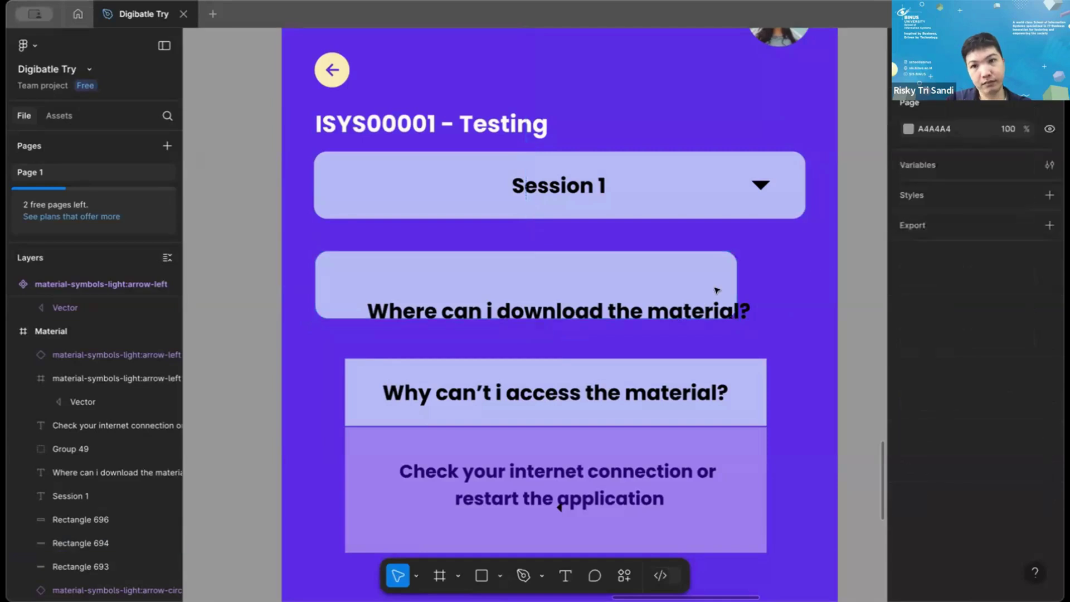
drag(658, 312, 638, 281)
Replace the text "Where can i download the material?" with "Material".
double_click(638, 280)
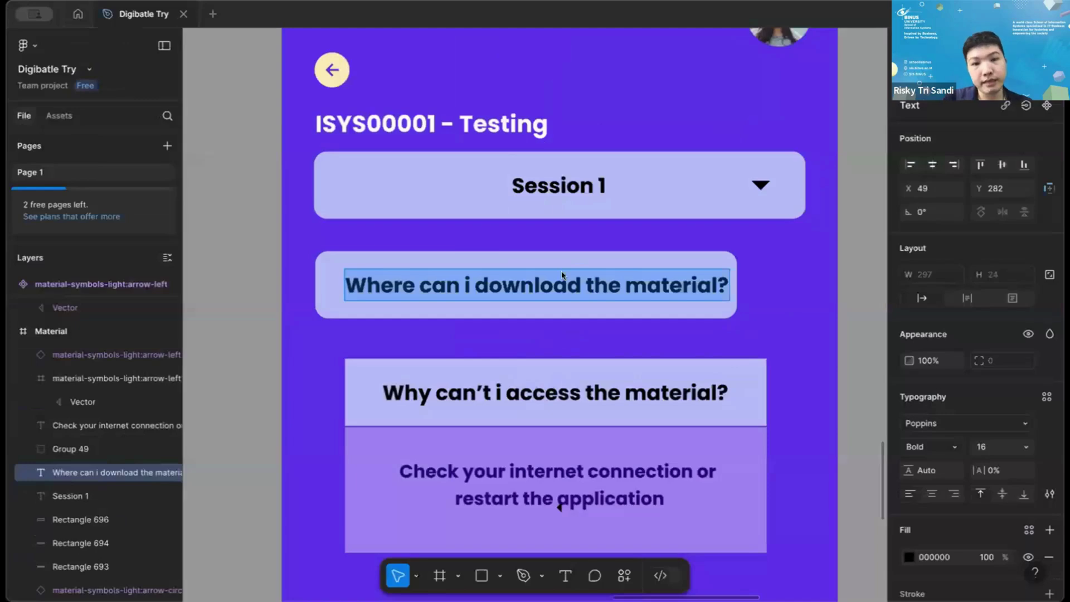
click(599, 278)
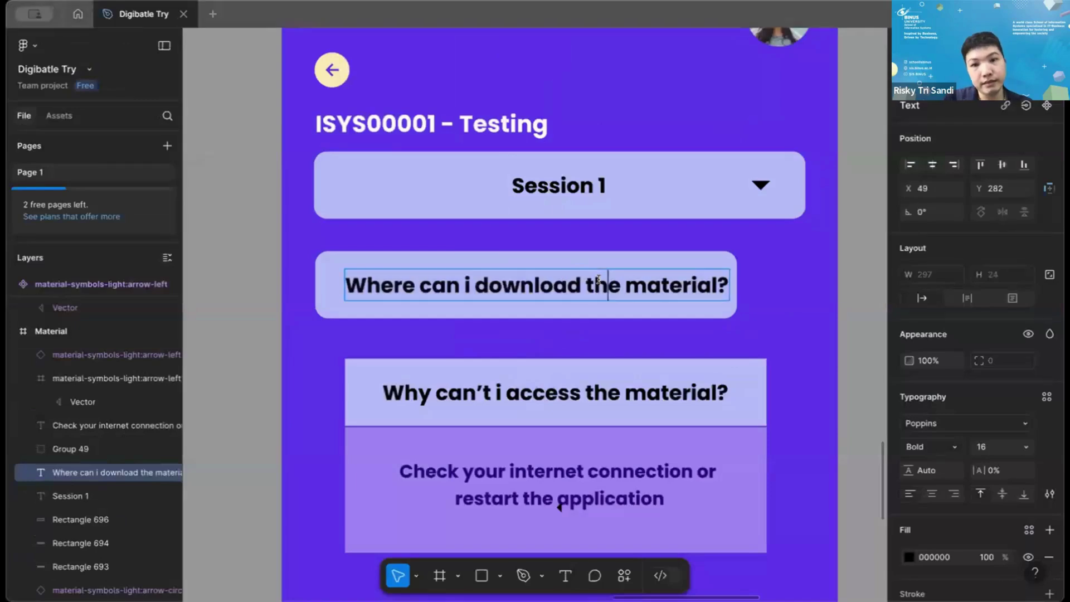
drag(662, 282, 470, 284)
key(BackSpace)
key(BackSpace)
key(BackSpace)
key(BackSpace)
key(BackSpace)
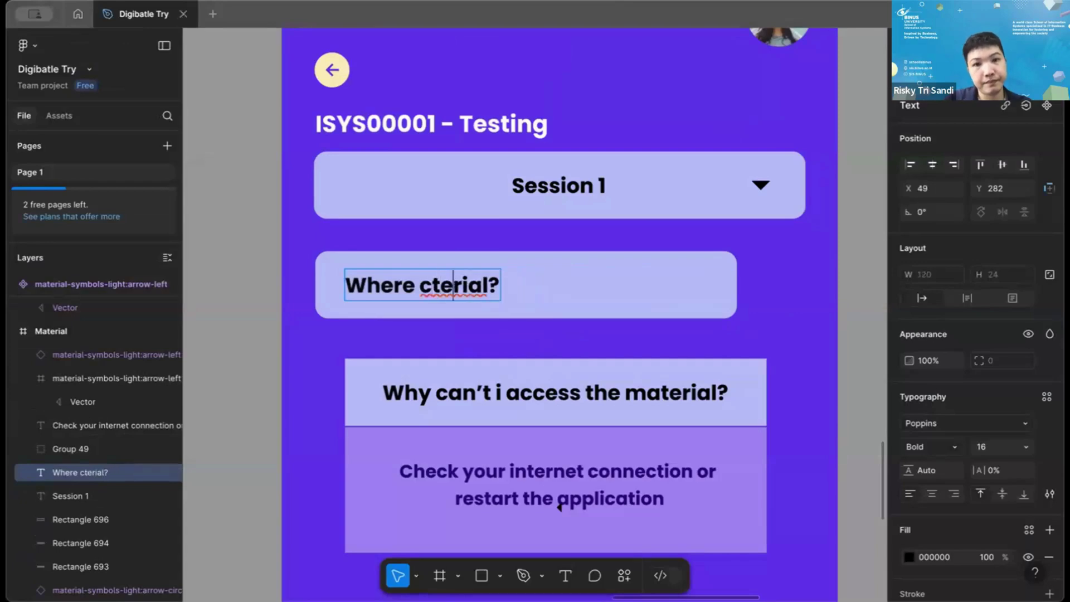
key(BackSpace)
key(BackSpace)
key(BackSpace)
key(BackSpace)
key(BackSpace)
key(BackSpace)
key(BackSpace)
key(BackSpace)
key(BackSpace)
key(BackSpace)
key(BackSpace)
key(BackSpace)
key(BackSpace)
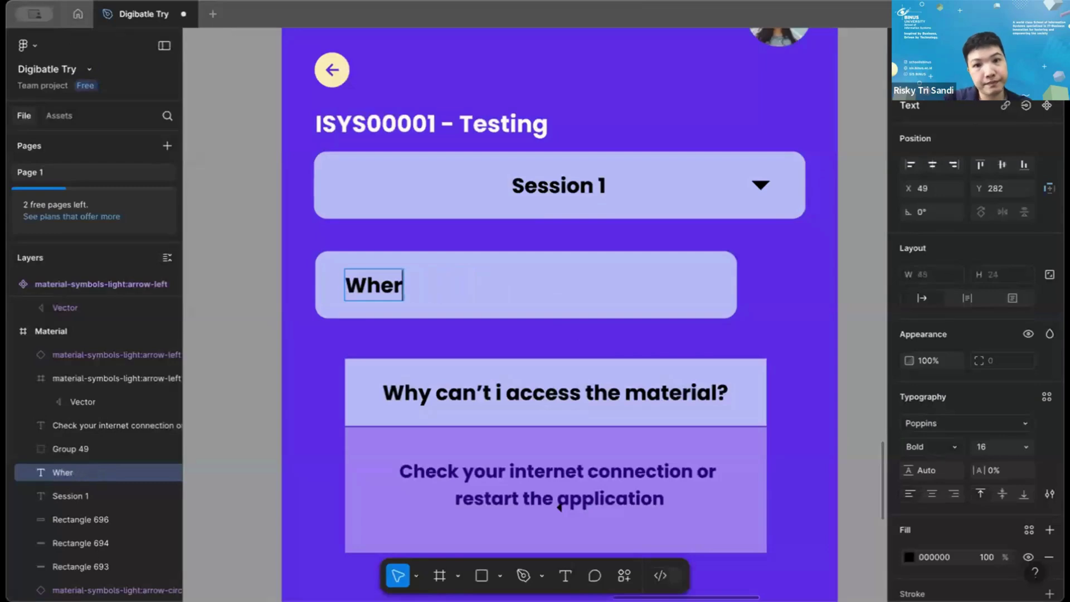
key(BackSpace)
text(Material)
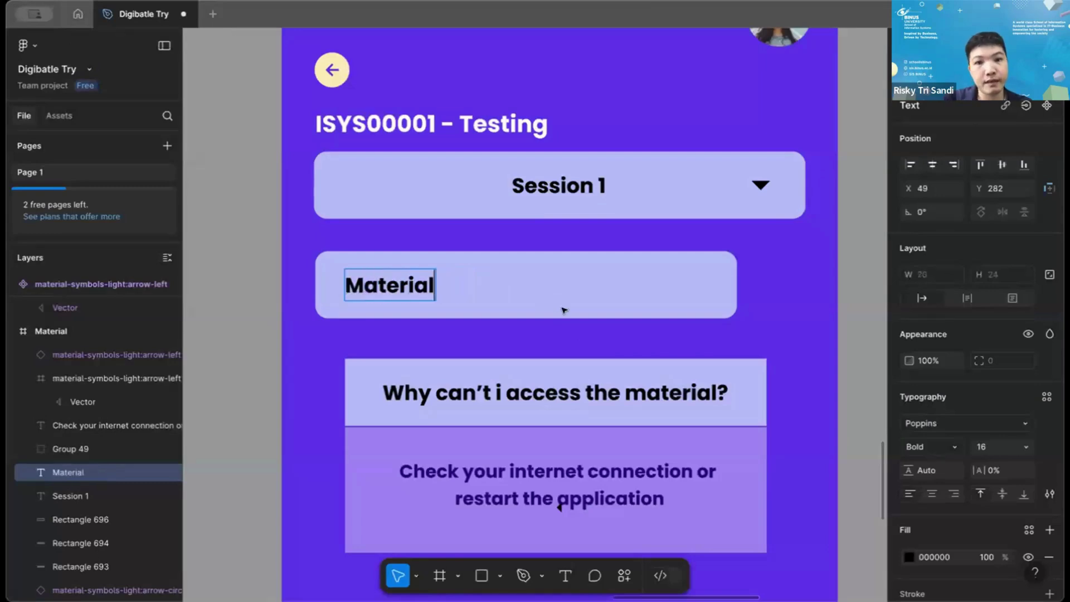
key(Escape)
Shrink the rectangle behind the Material label to 114 × 38 and move both together so the rectangle sits at X 60, Y 262.
click(579, 291)
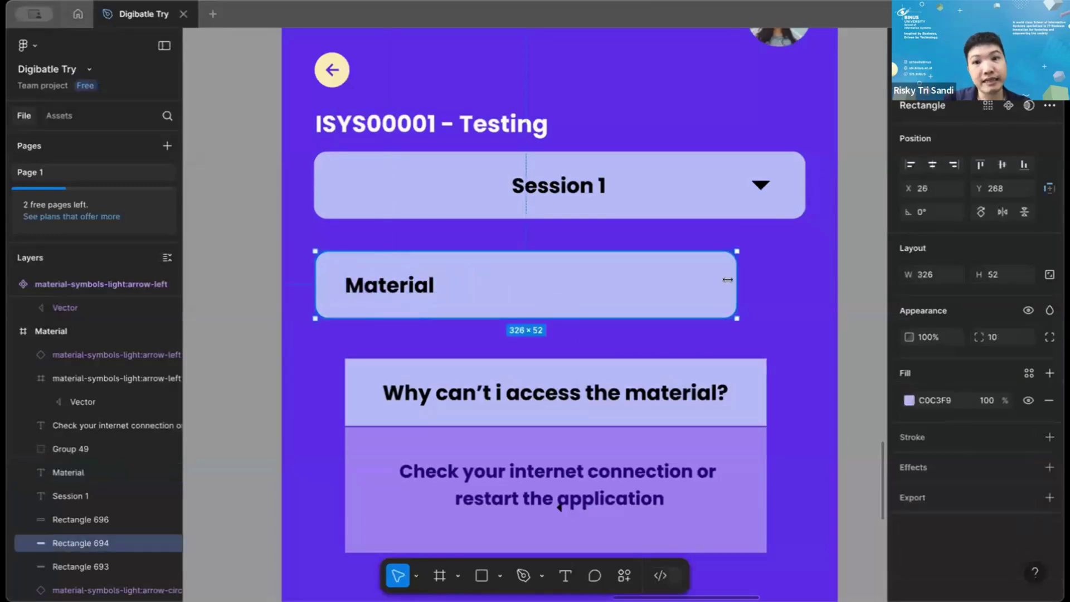
drag(545, 278, 426, 281)
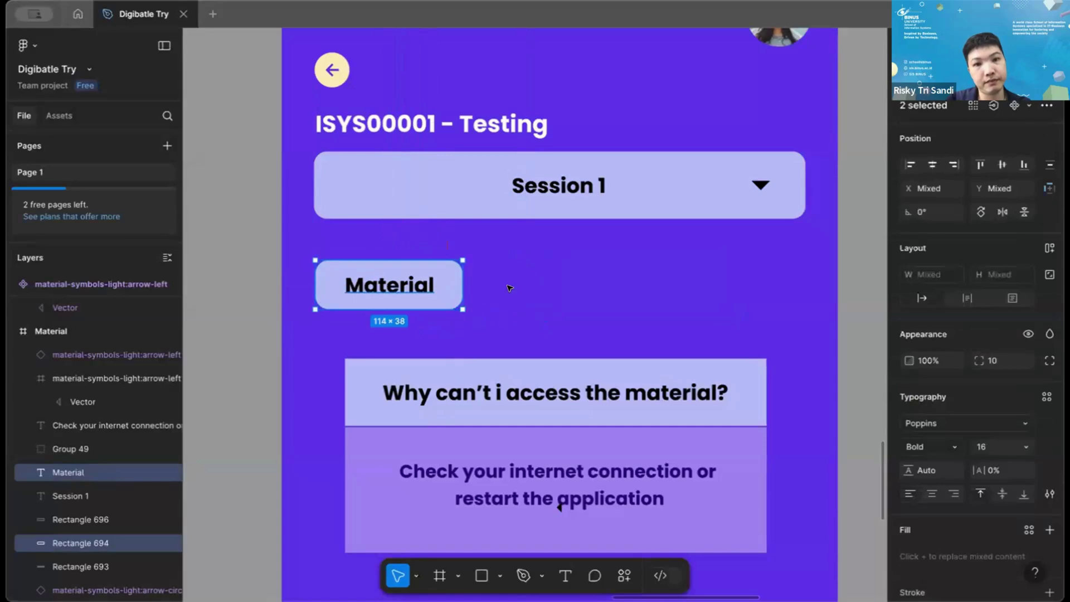
drag(418, 288, 462, 271)
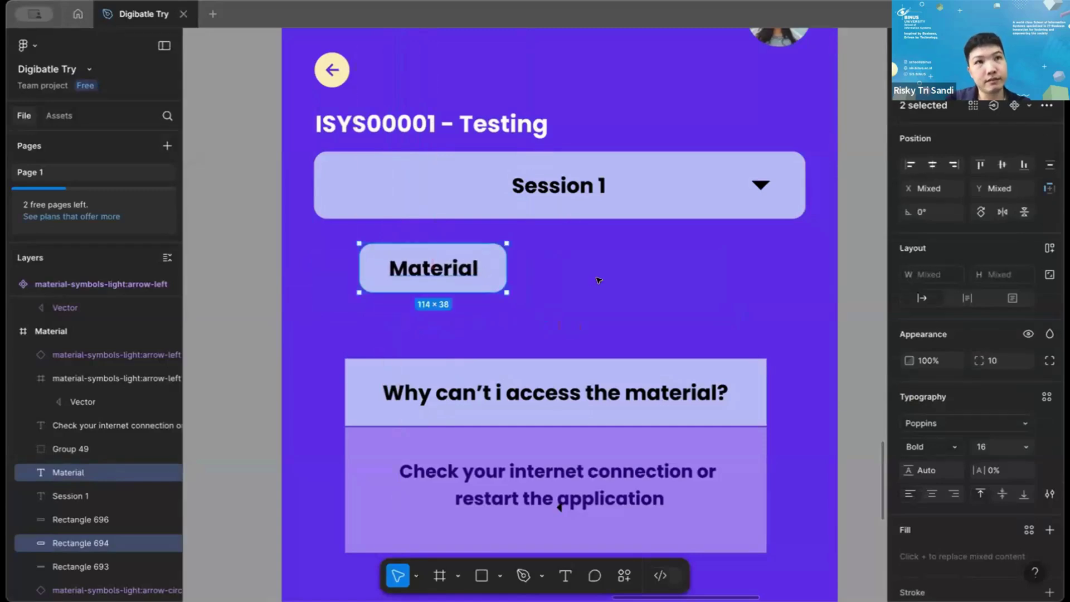
key(Escape)
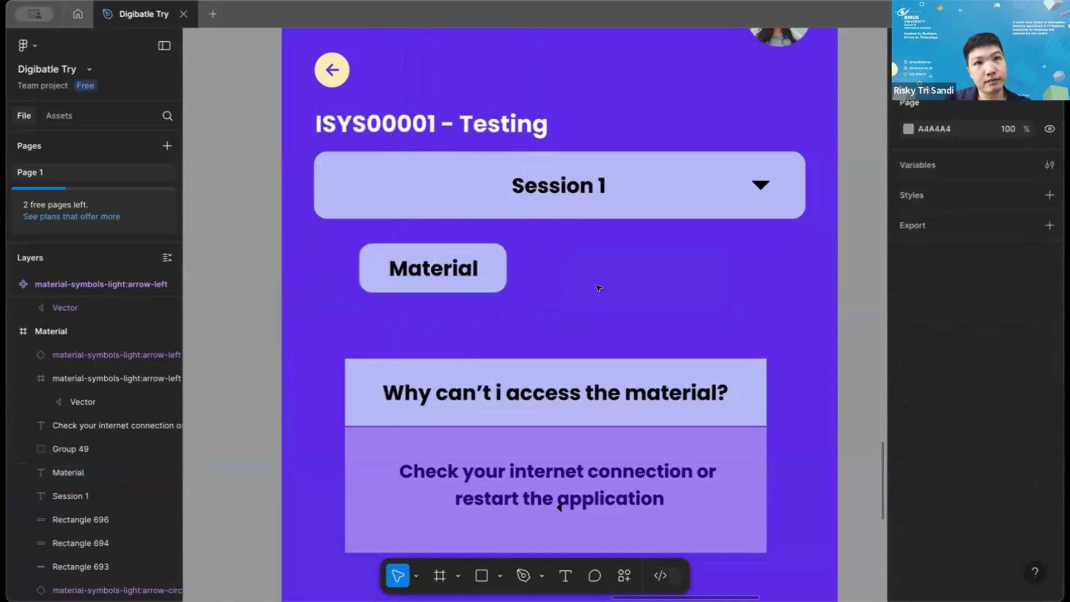
Duplicate the Material label, place the copy at X 257, Y 269 on the same row, and change its text to "Assignment".
click(491, 265)
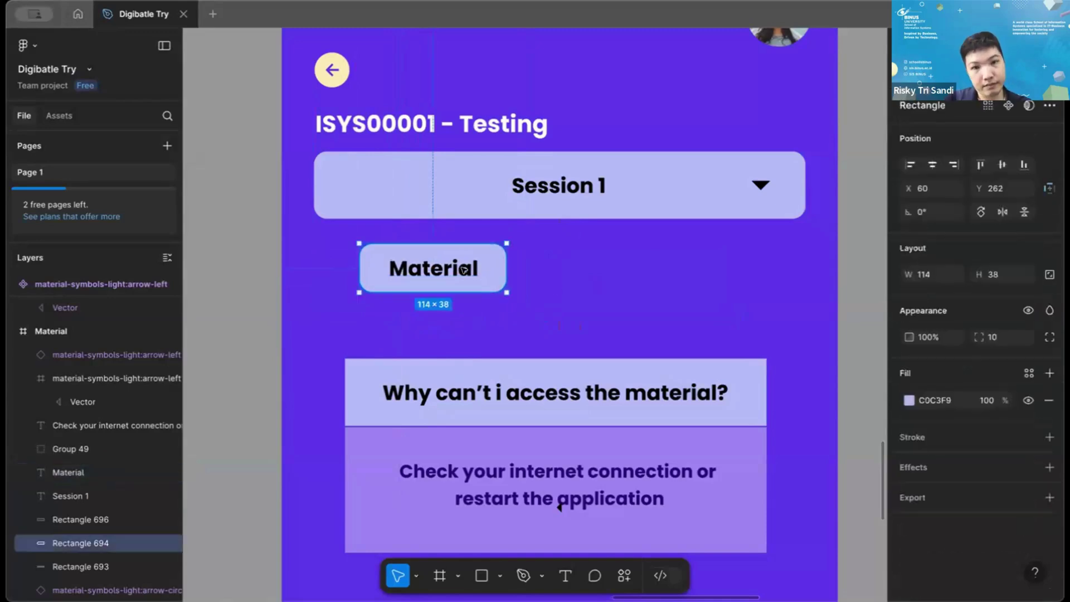
click(462, 269)
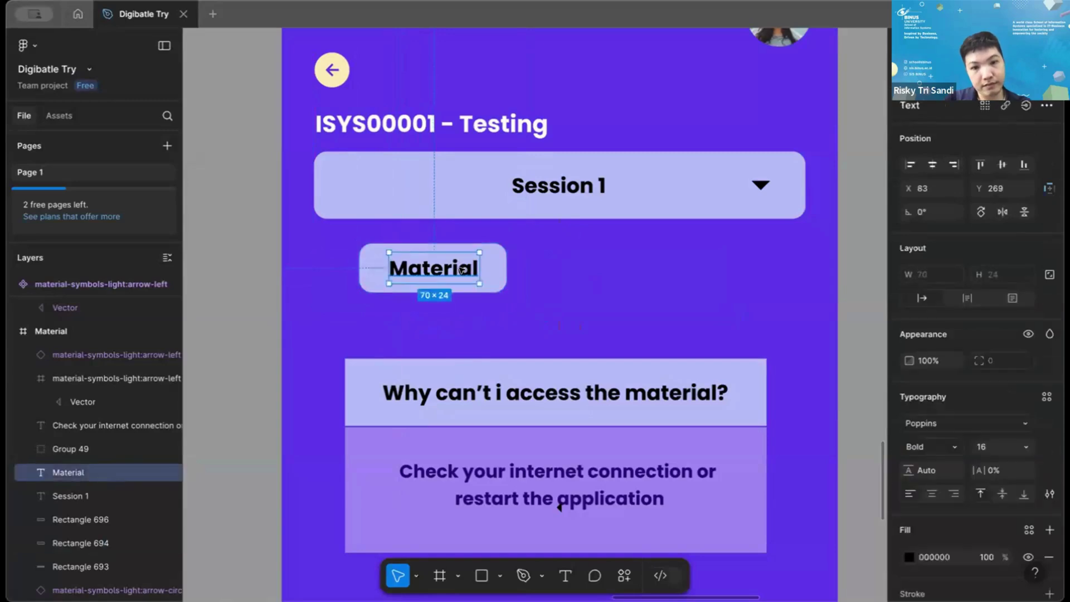
key(ctrl+d)
drag(455, 270, 680, 270)
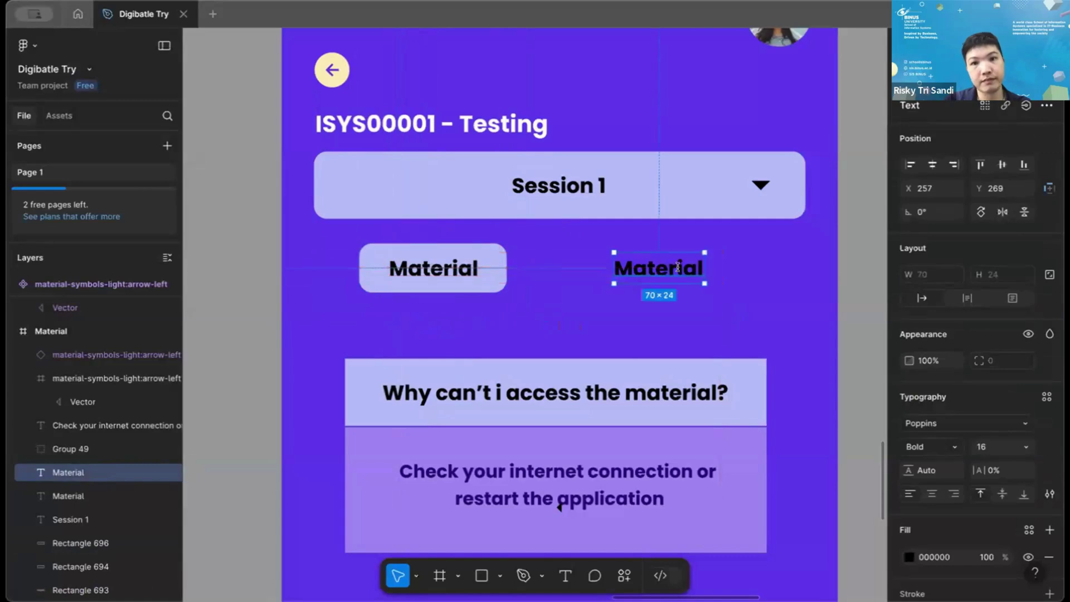
double_click(678, 268)
text(Assignmen)
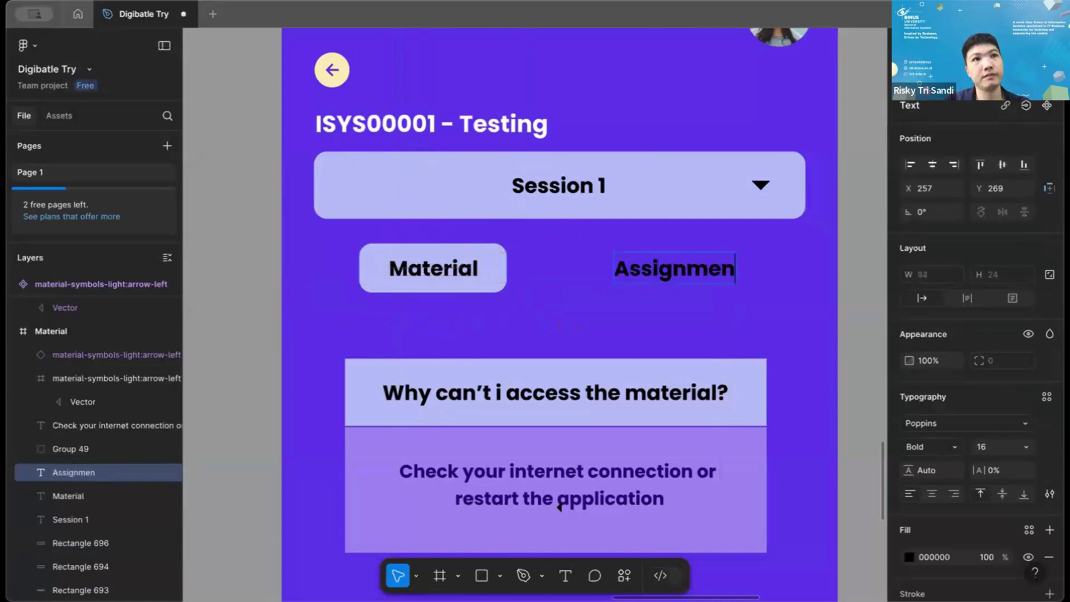
text(t)
key(Escape)
Change the fill of the rectangle behind the Material label to the dark purple 502AA9.
click(494, 270)
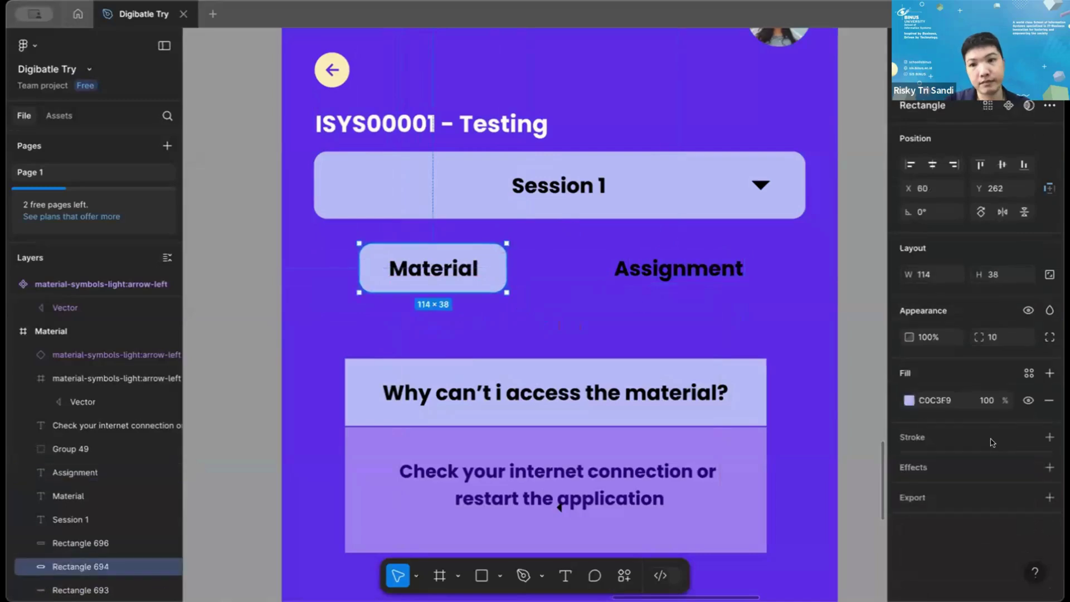
click(909, 401)
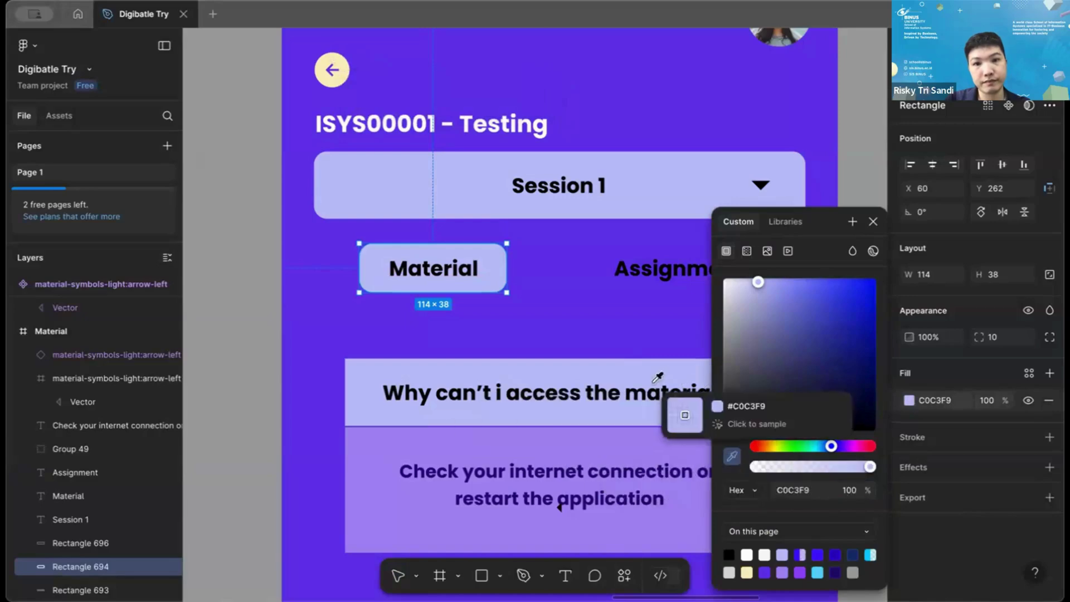
click(484, 309)
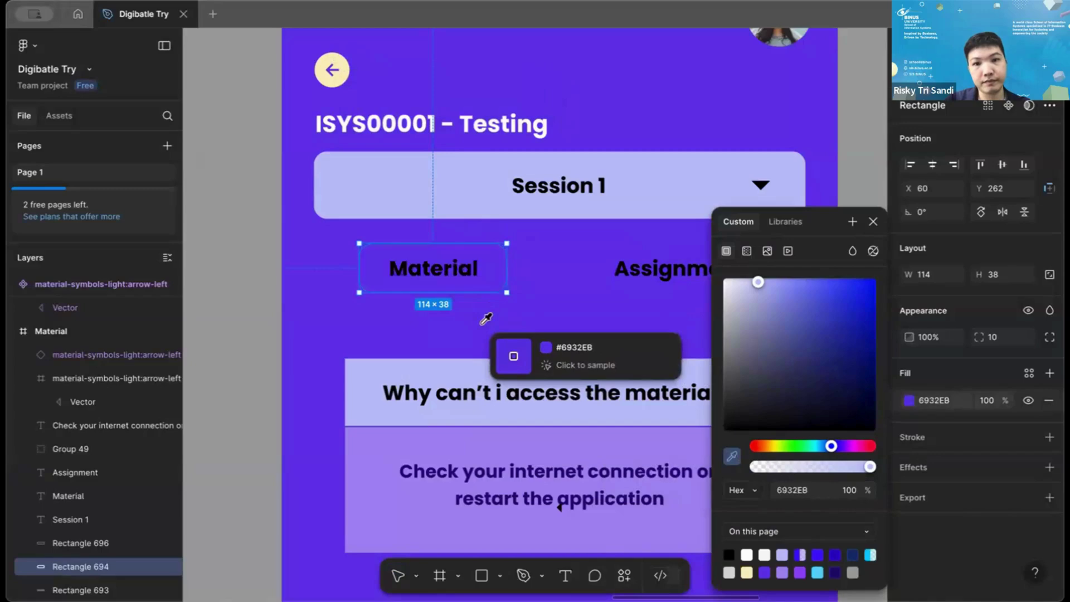
click(781, 311)
click(806, 329)
drag(805, 329, 838, 329)
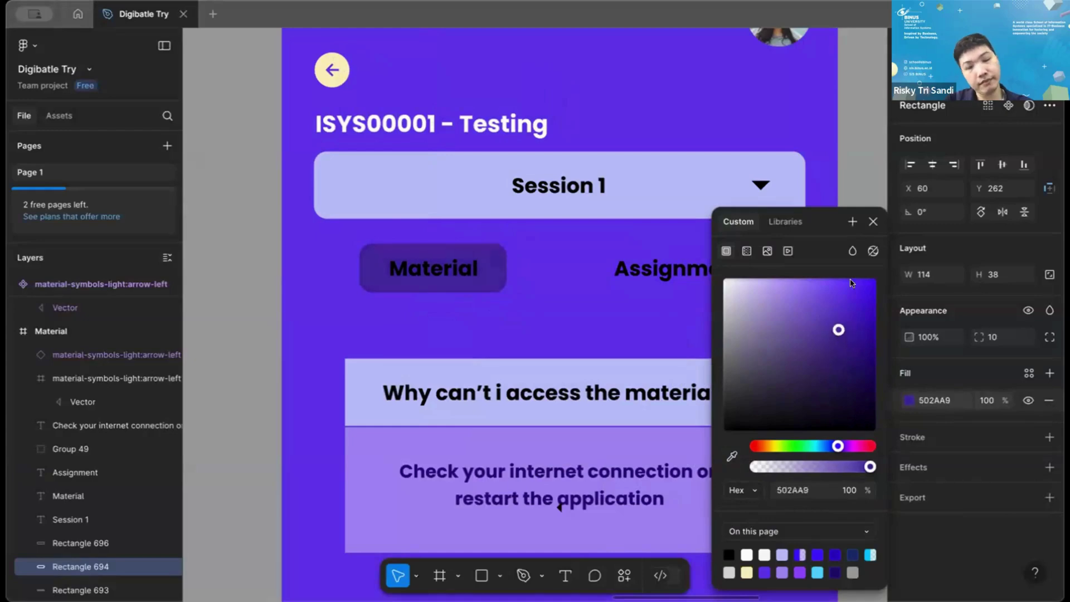
click(871, 223)
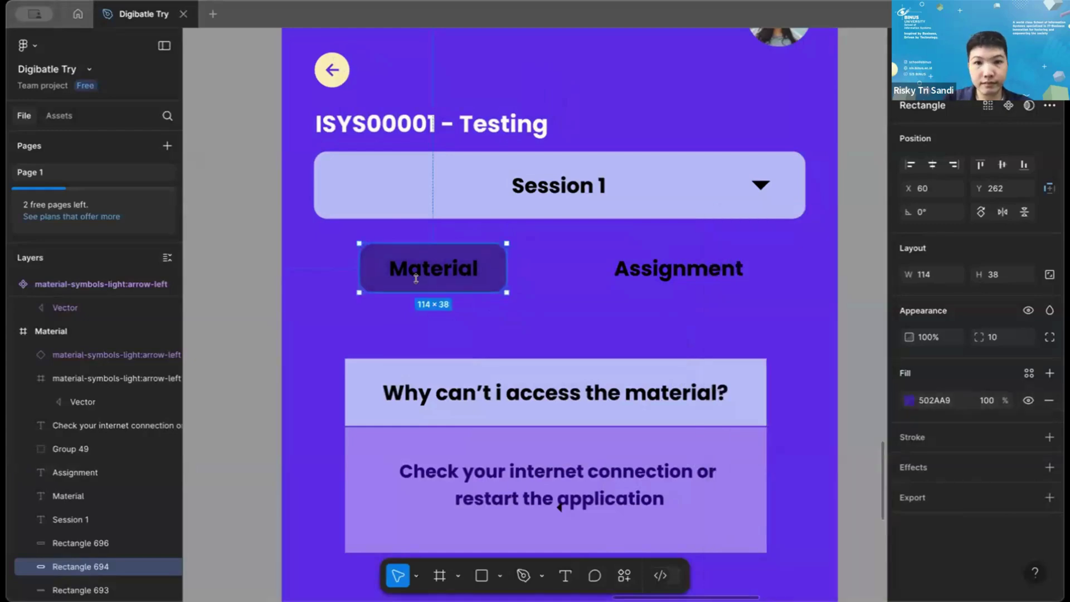
Recolor the Material label text to near-white FFFCFC.
click(432, 269)
double_click(433, 269)
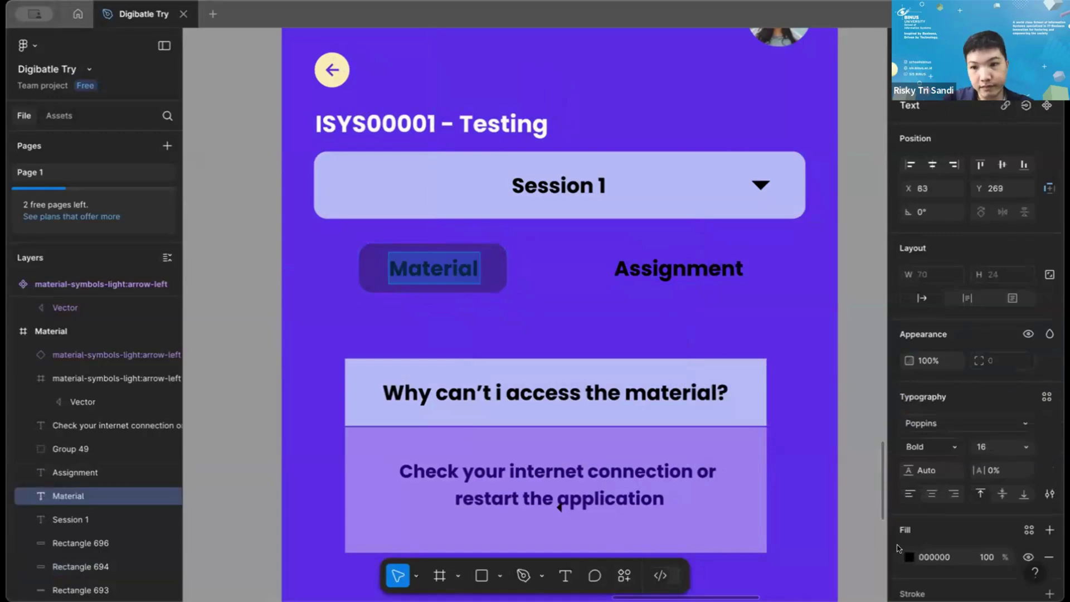
click(910, 557)
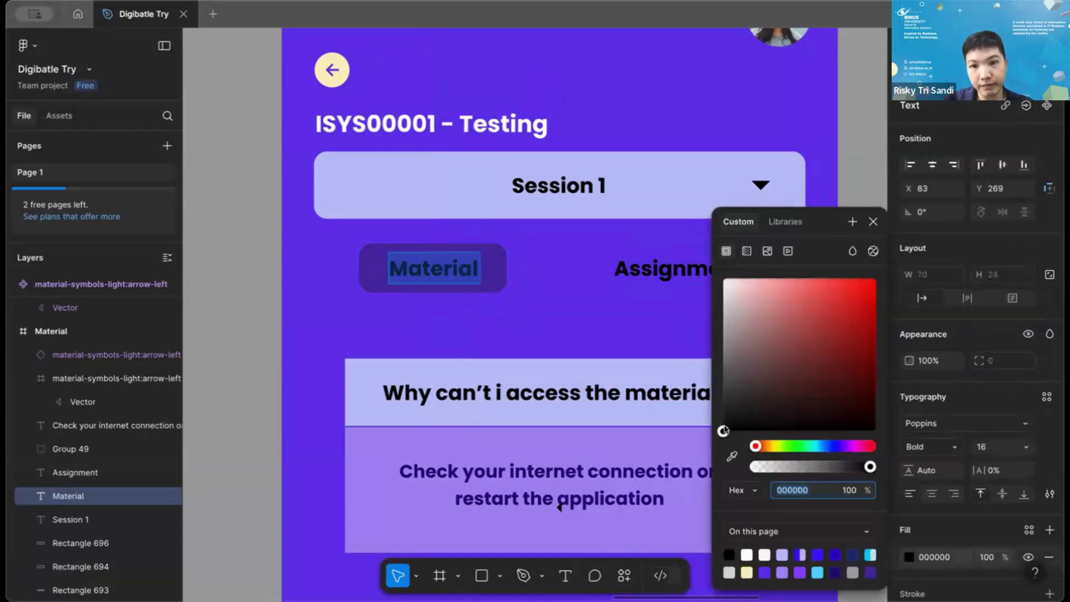
drag(723, 430, 725, 280)
click(873, 221)
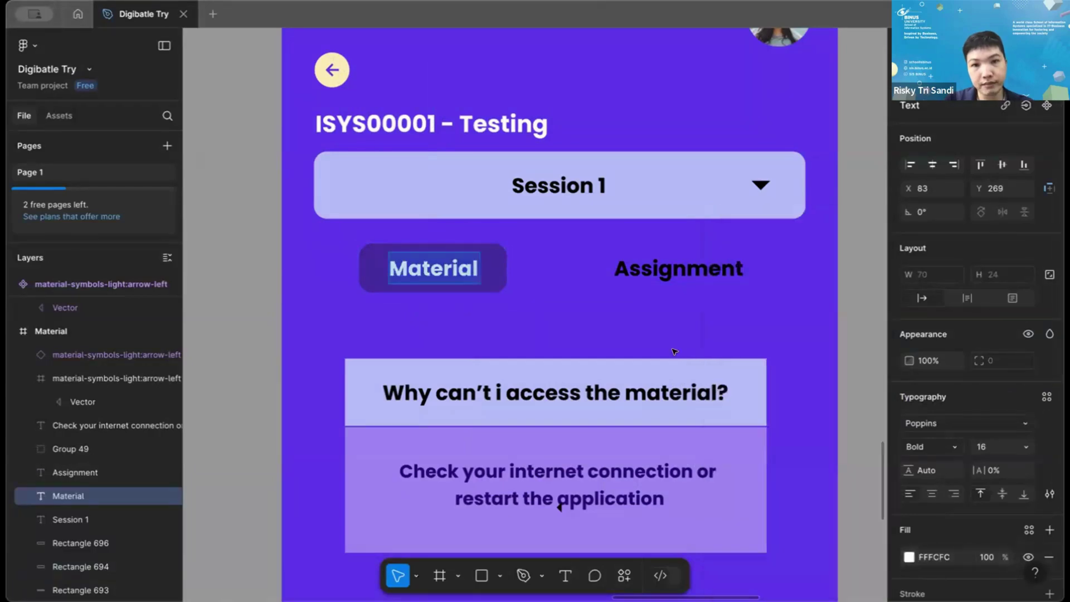
key(Escape)
Set the Assignment label's text color to white, FFFFFF.
double_click(709, 252)
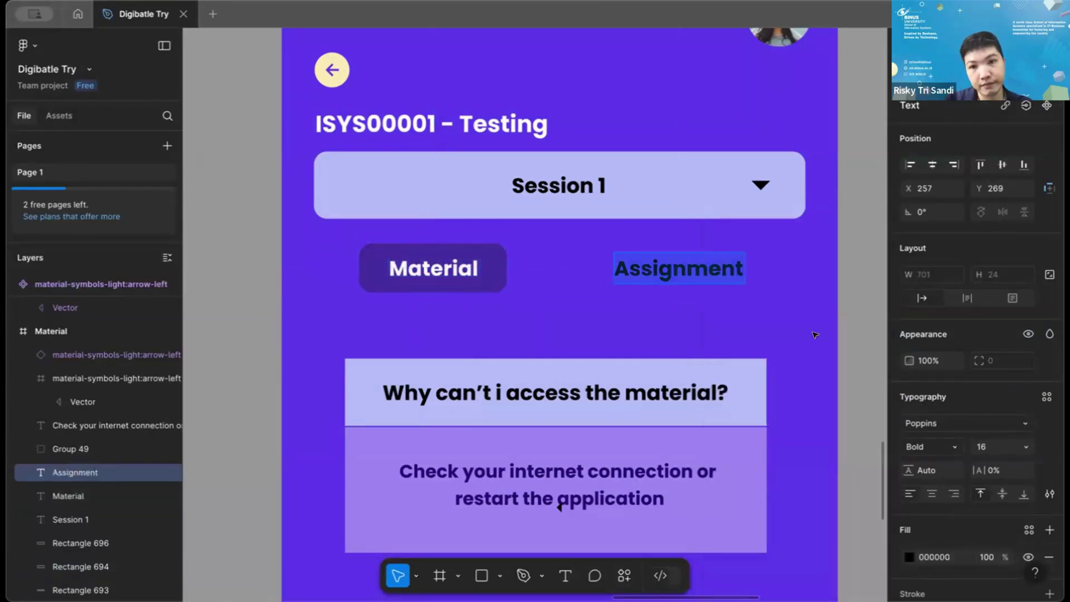
click(906, 554)
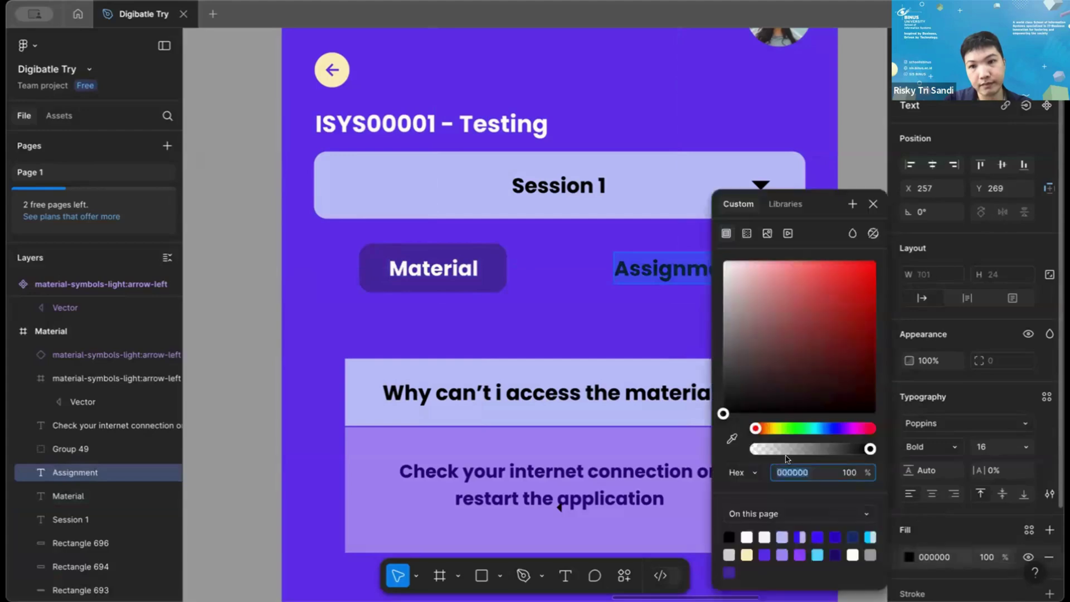
text(FFFFFF)
key(Return)
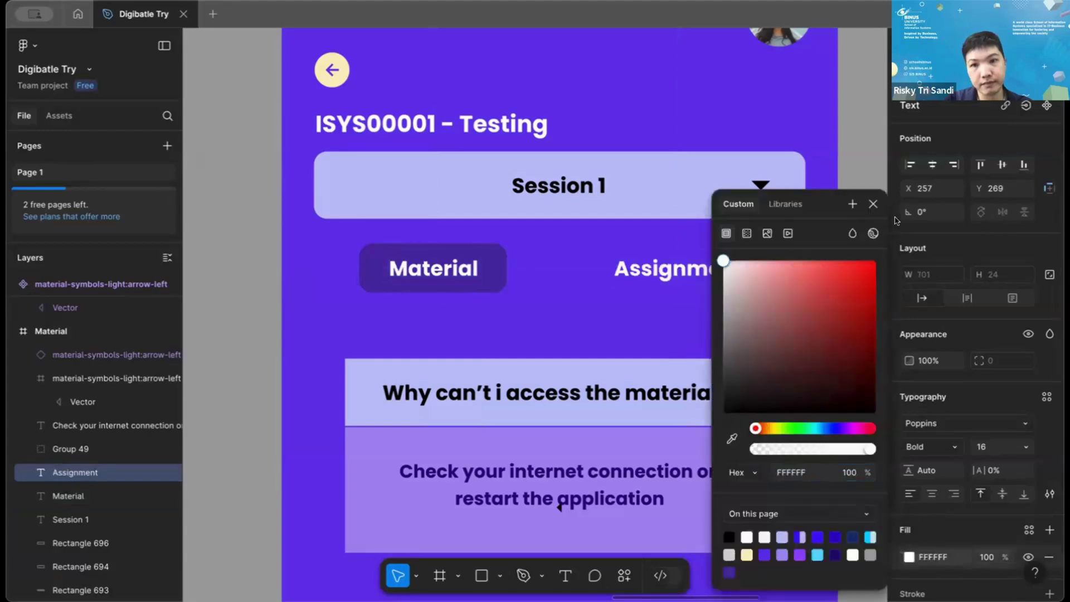
click(873, 204)
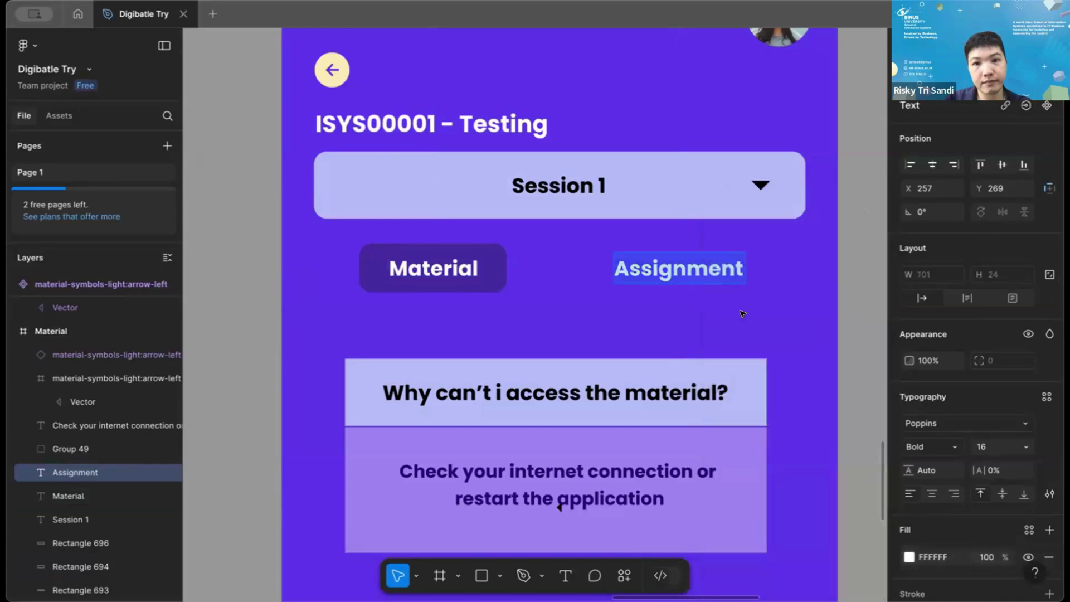
click(790, 335)
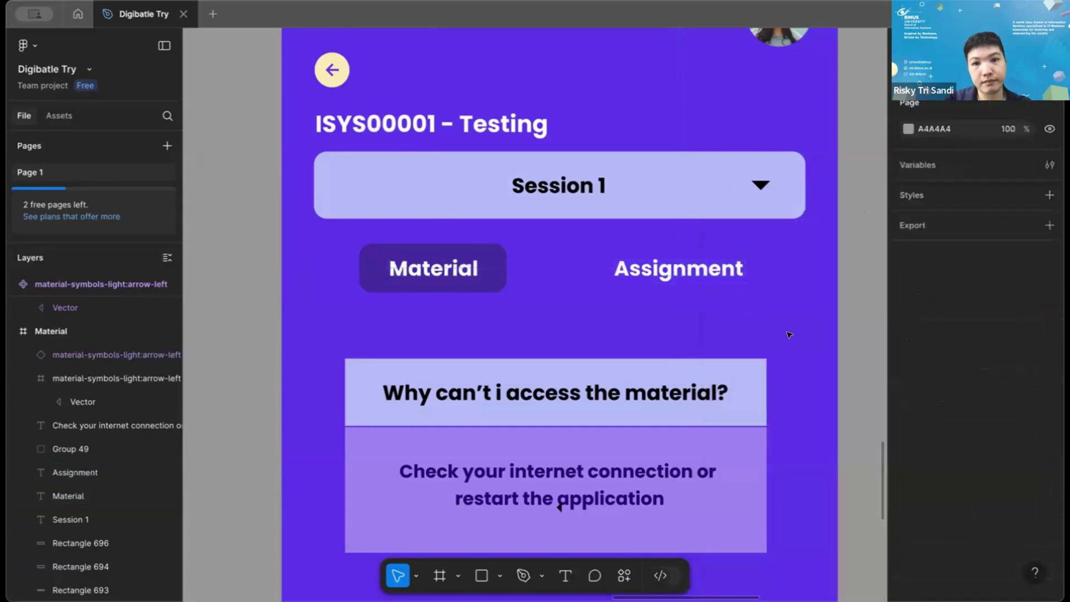
Delete the "Why can't i access the material?" box group above the answer box.
scroll(769, 334, down, 2)
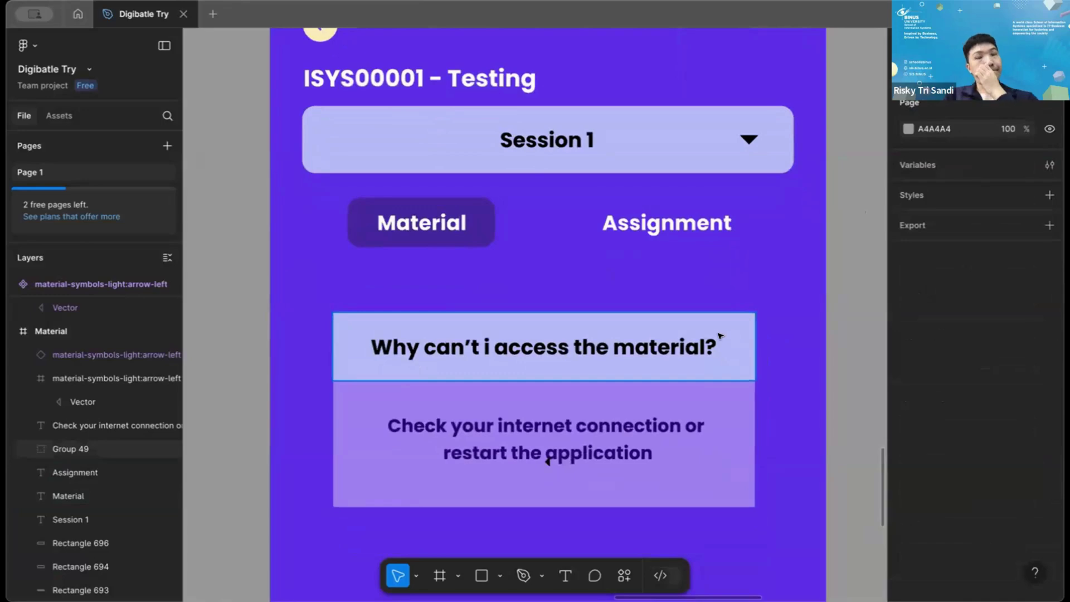
click(635, 341)
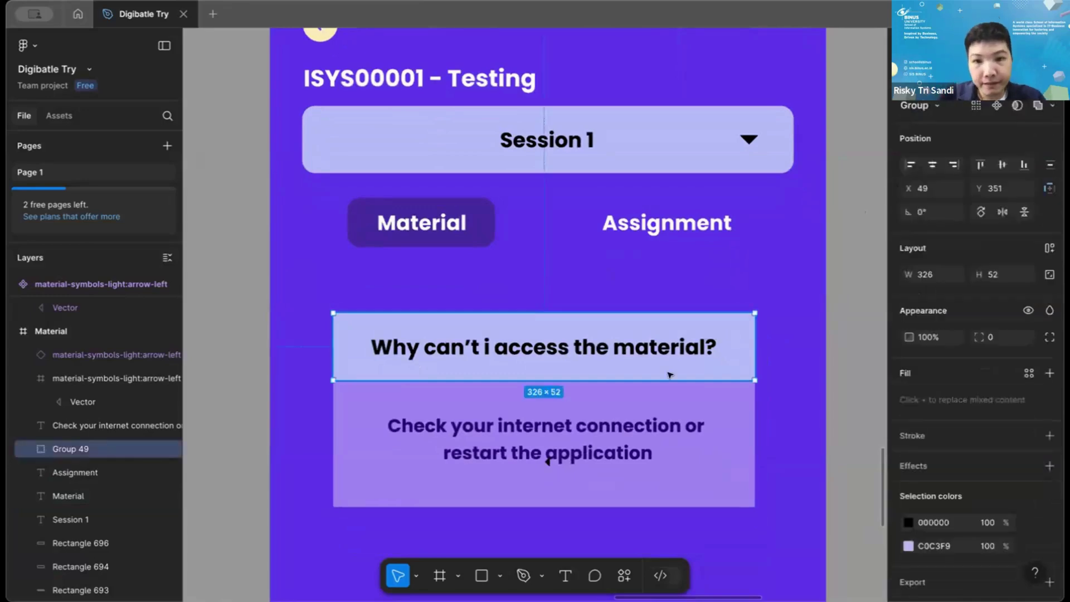
key(Delete)
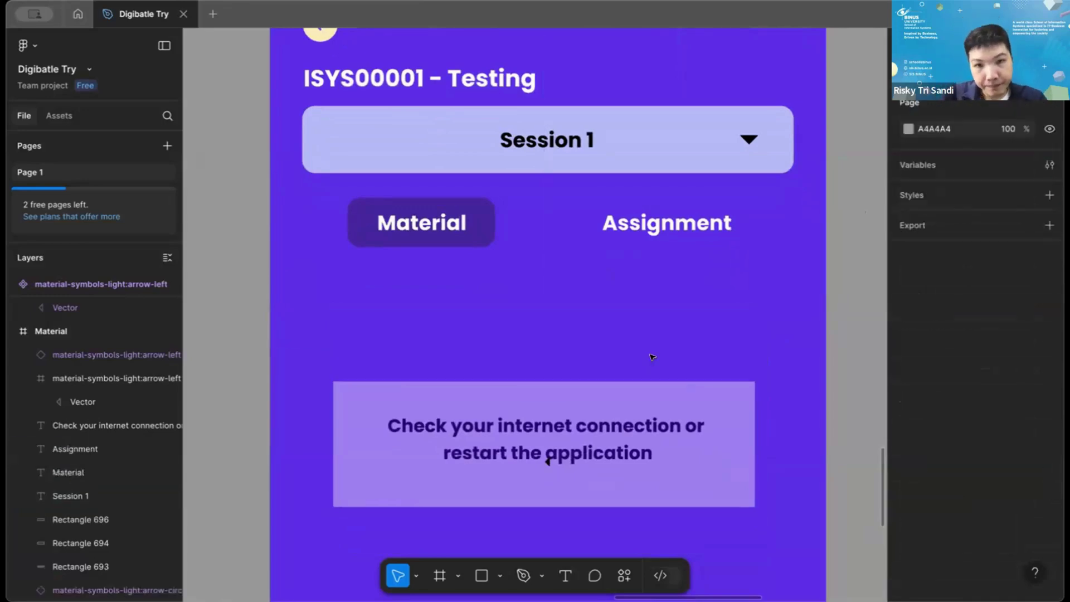
Copy the course description paragraph that sits among the loose assets outside the screen frames.
click(688, 404)
scroll(688, 404, down, 3)
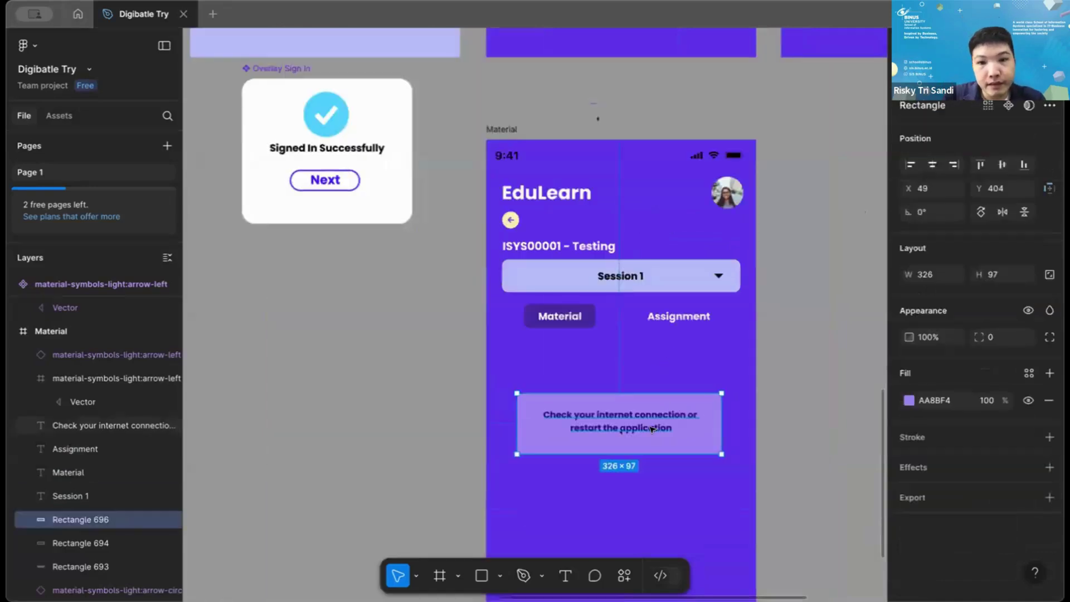
click(653, 429)
scroll(471, 418, left, 10)
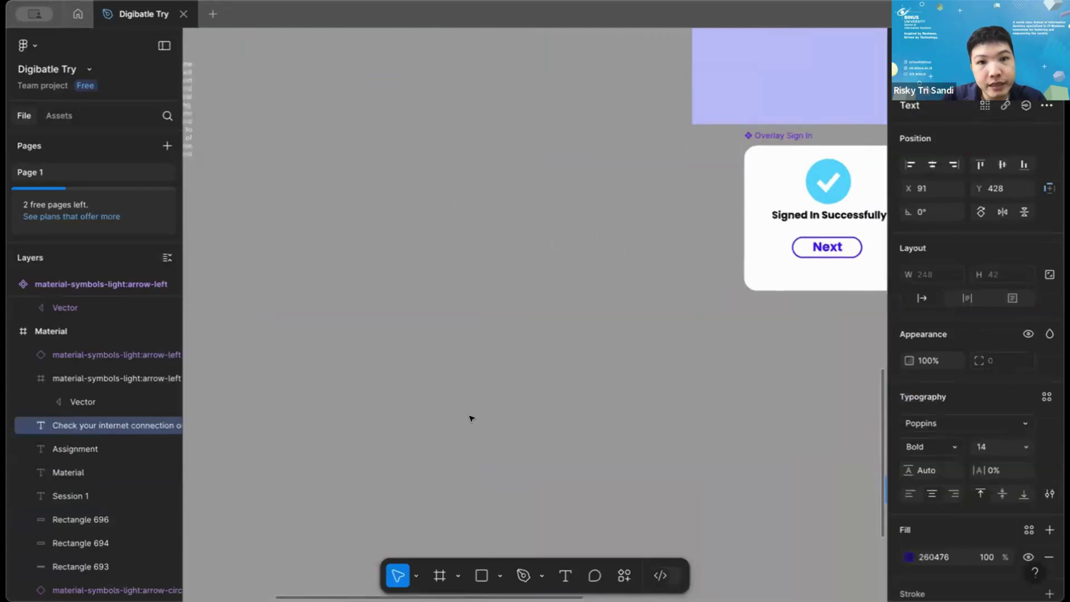
scroll(448, 228, left, 3)
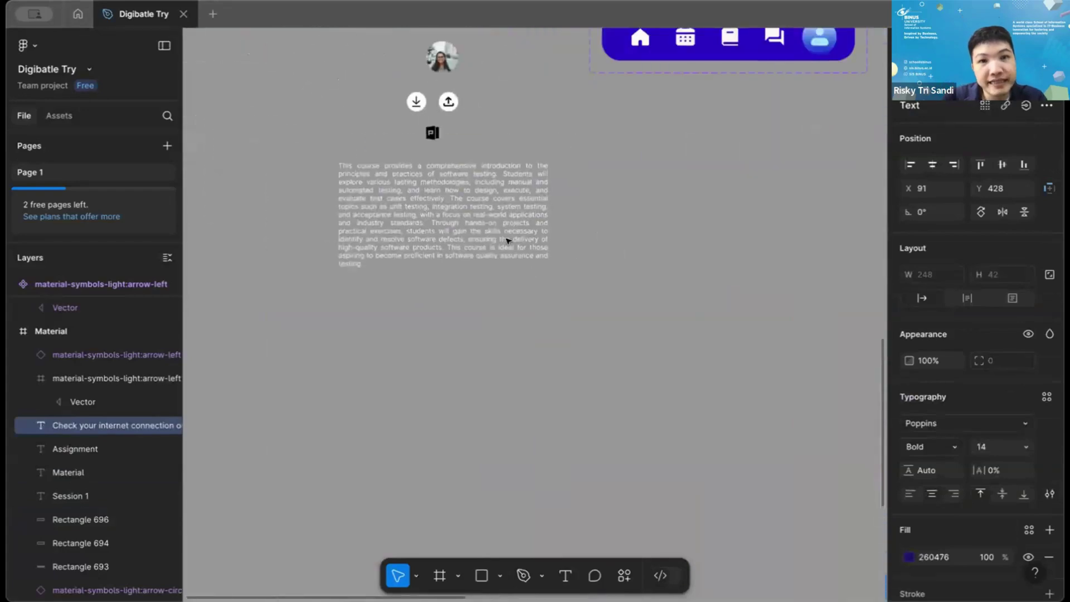
click(507, 241)
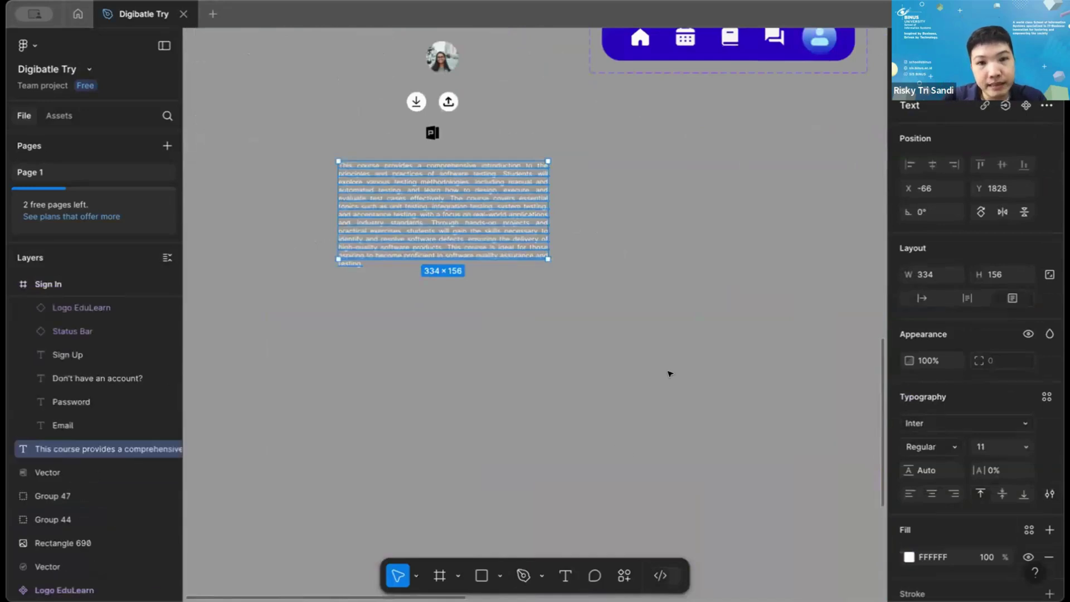
Paste the course description paragraph onto the Material screen and place it just below the light purple box.
scroll(670, 373, down, 10)
scroll(670, 374, right, 10)
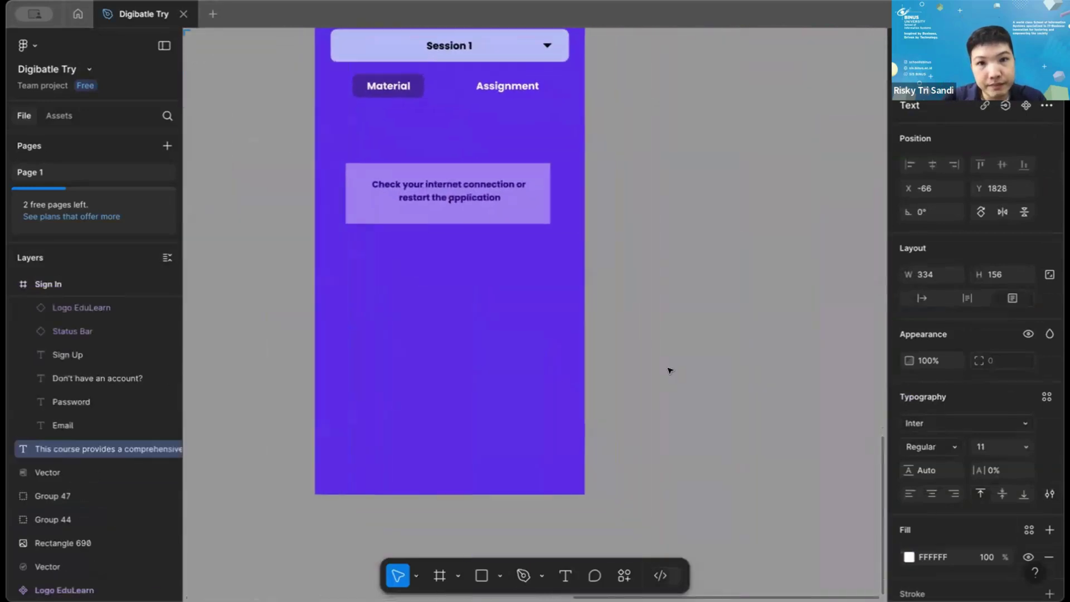
scroll(670, 371, down, 1)
scroll(670, 371, up, 5)
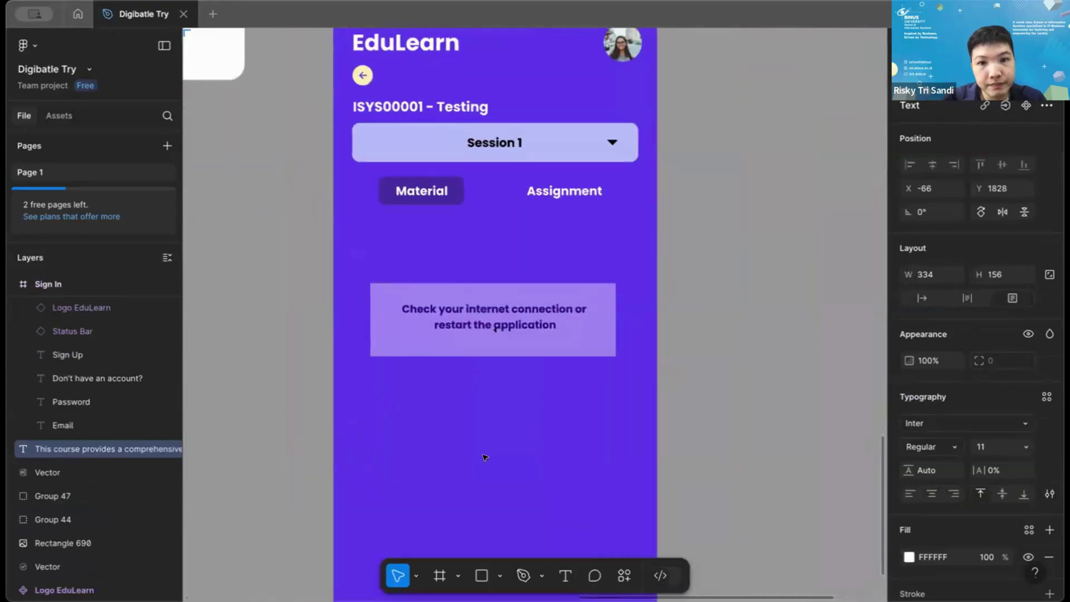
click(539, 394)
key(ctrl+v)
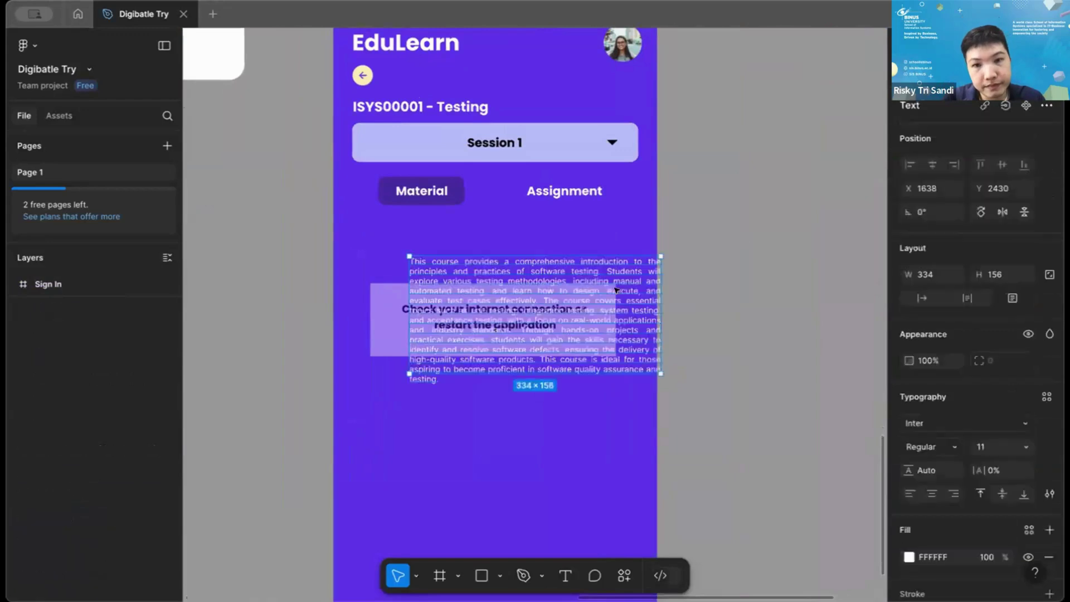
drag(593, 313, 538, 443)
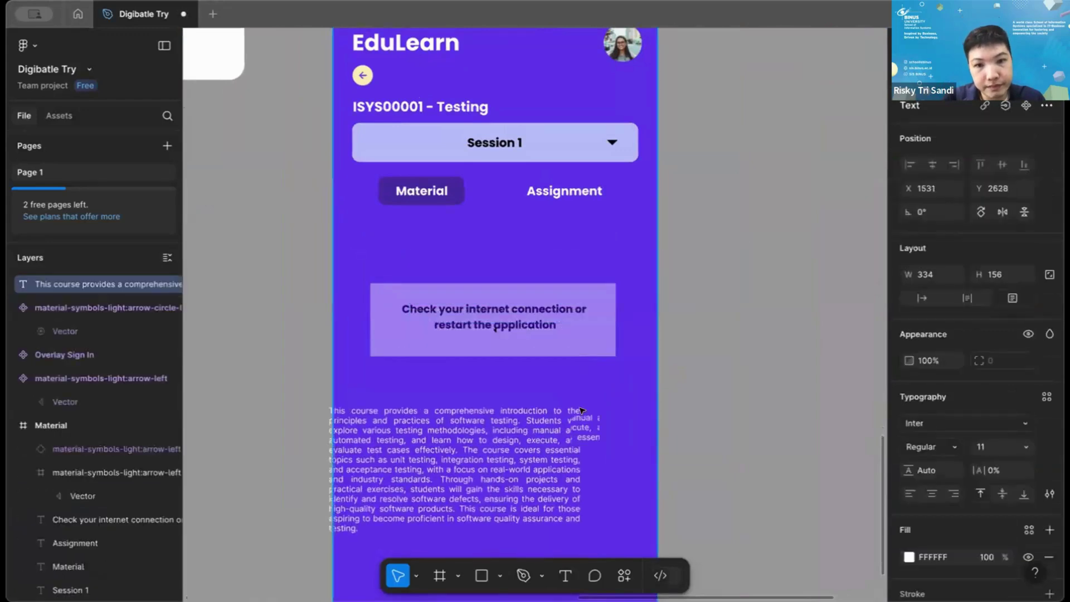
click(717, 384)
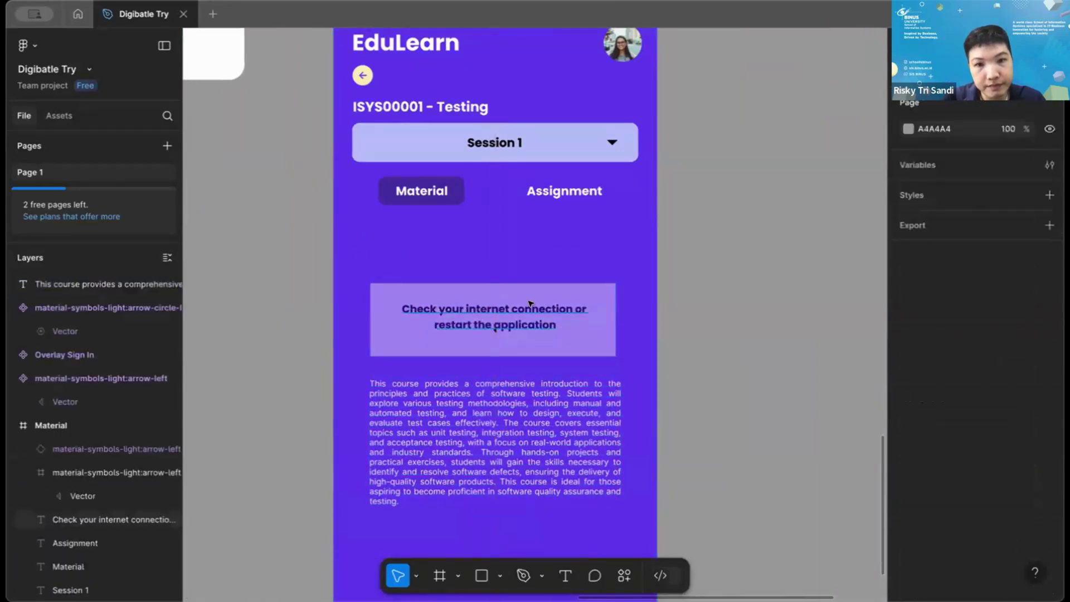
Move the "Check your internet connection" text up beneath the tabs and replace its wording with "Course Description".
click(504, 310)
drag(504, 233, 493, 229)
double_click(493, 228)
text(C)
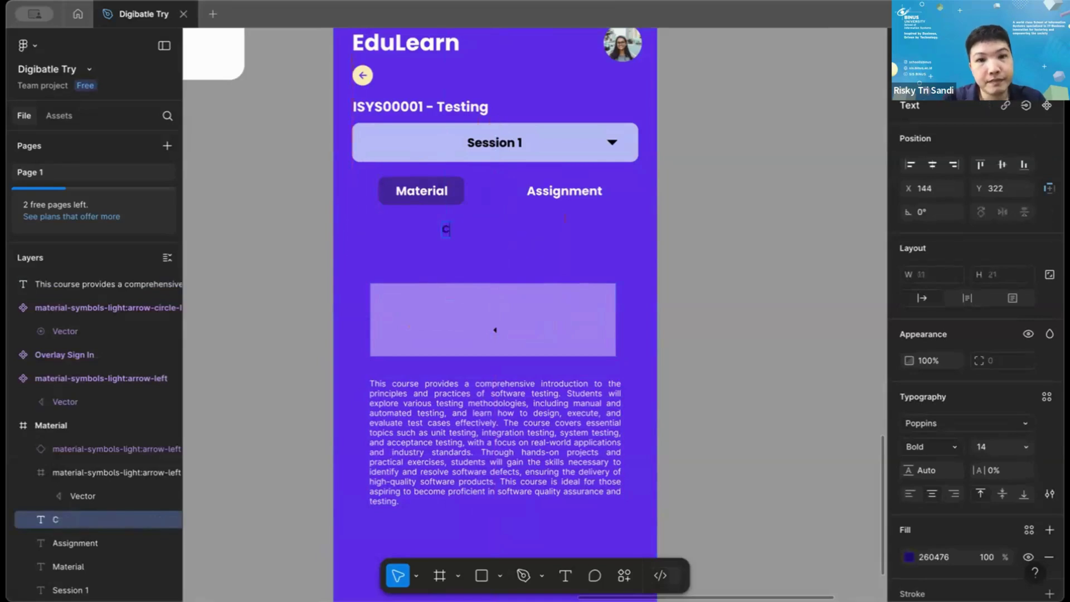
text(ourse De)
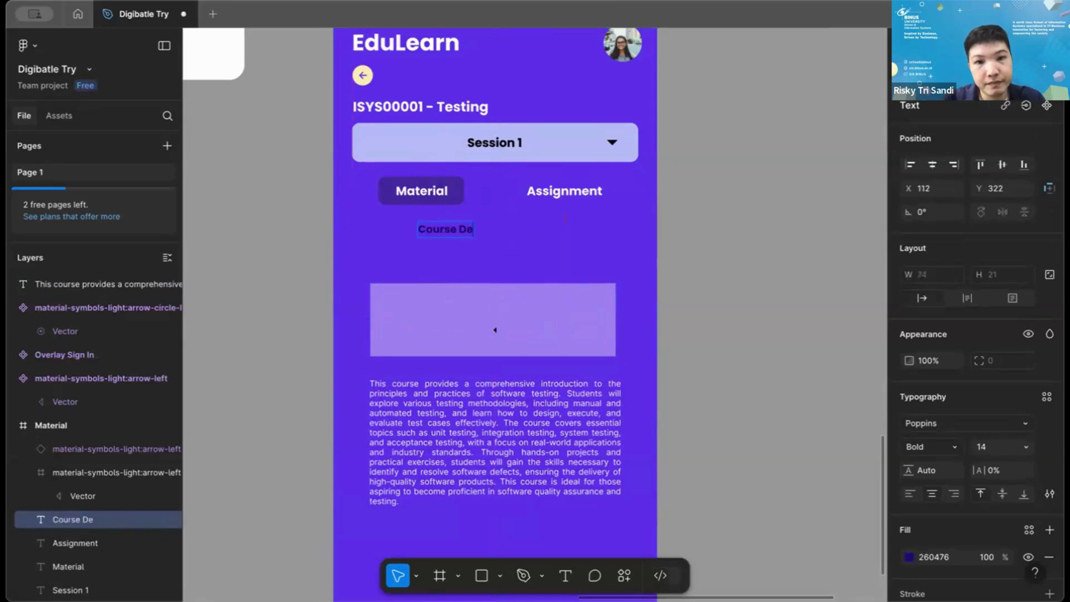
text(scription)
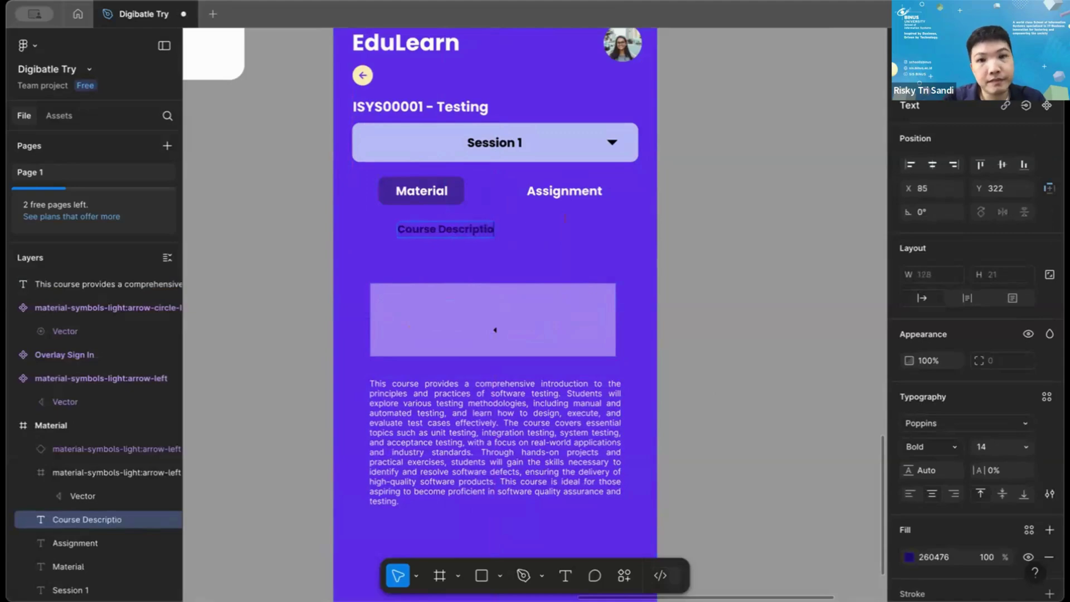
Try to recolor the Course Description heading to white, FFFFFF.
click(908, 558)
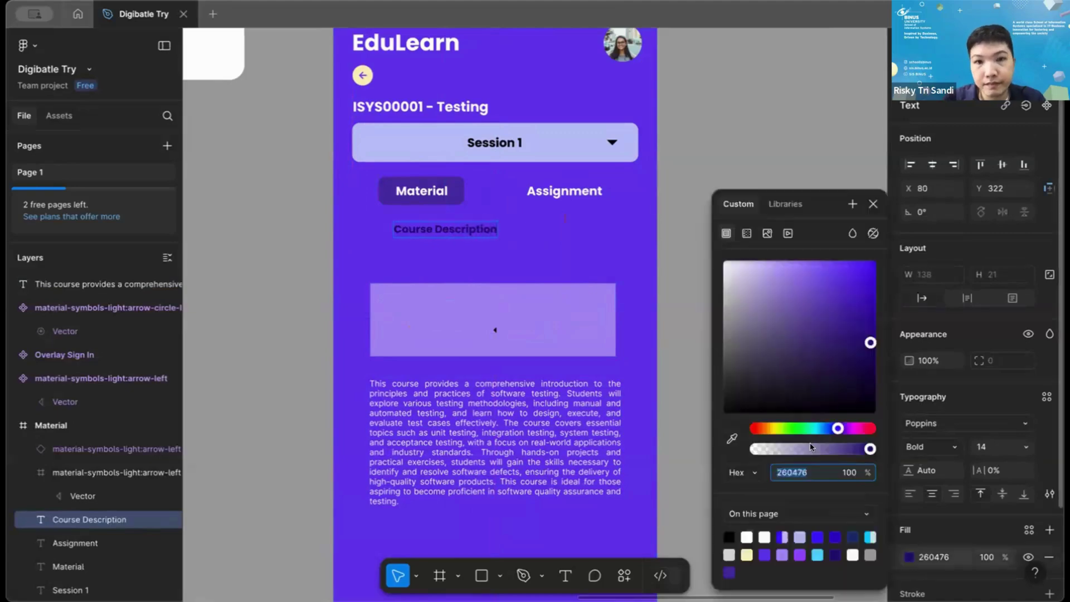
text(FFFFFF)
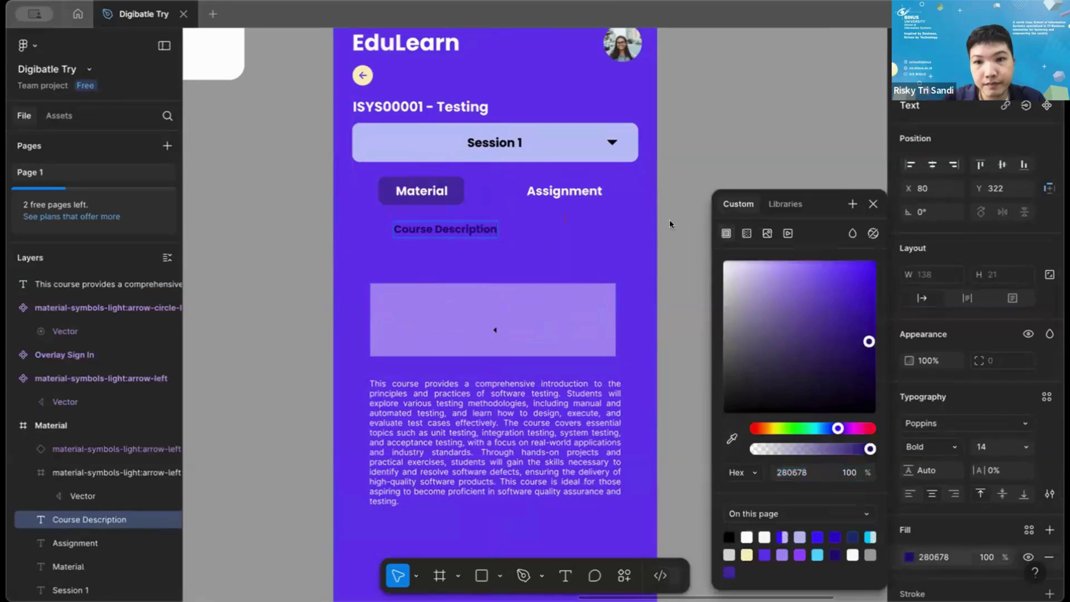
key(Return)
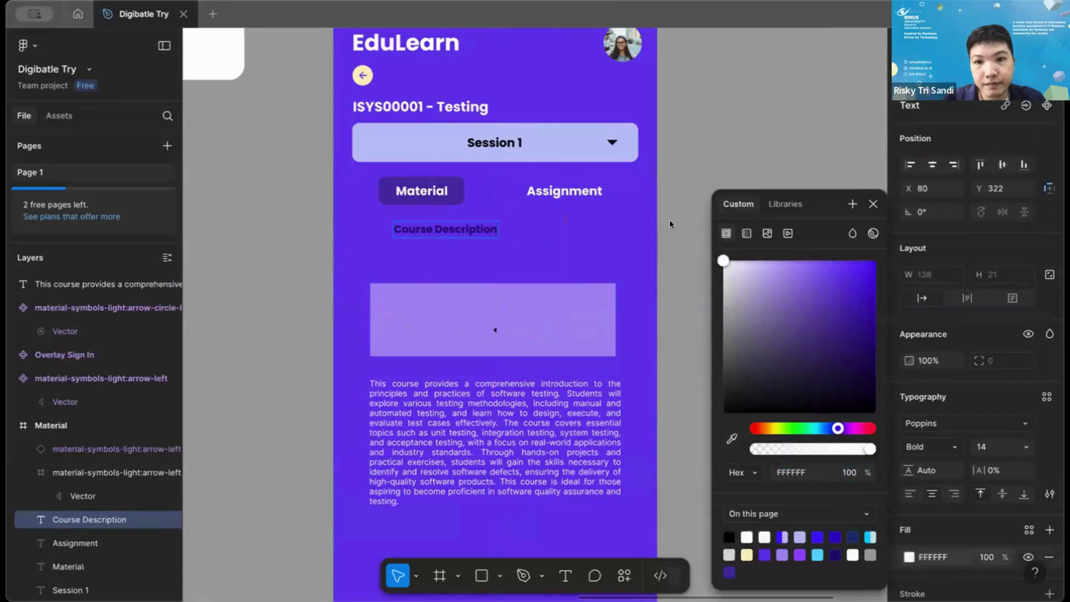
click(873, 204)
Select the whole Course Description heading text and set its fill to white, FFFFFF.
double_click(494, 228)
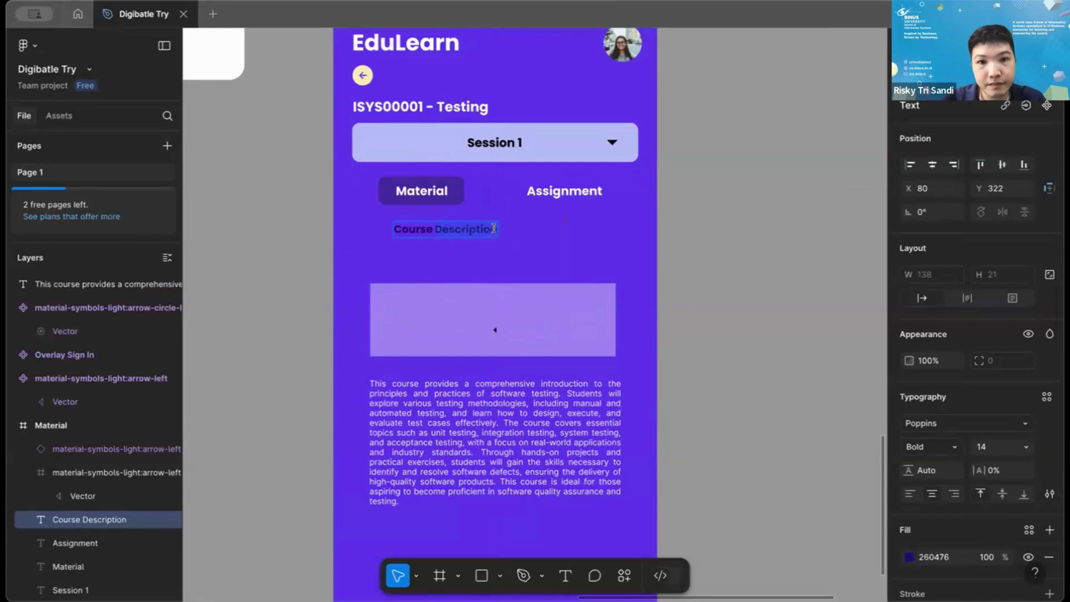
click(494, 229)
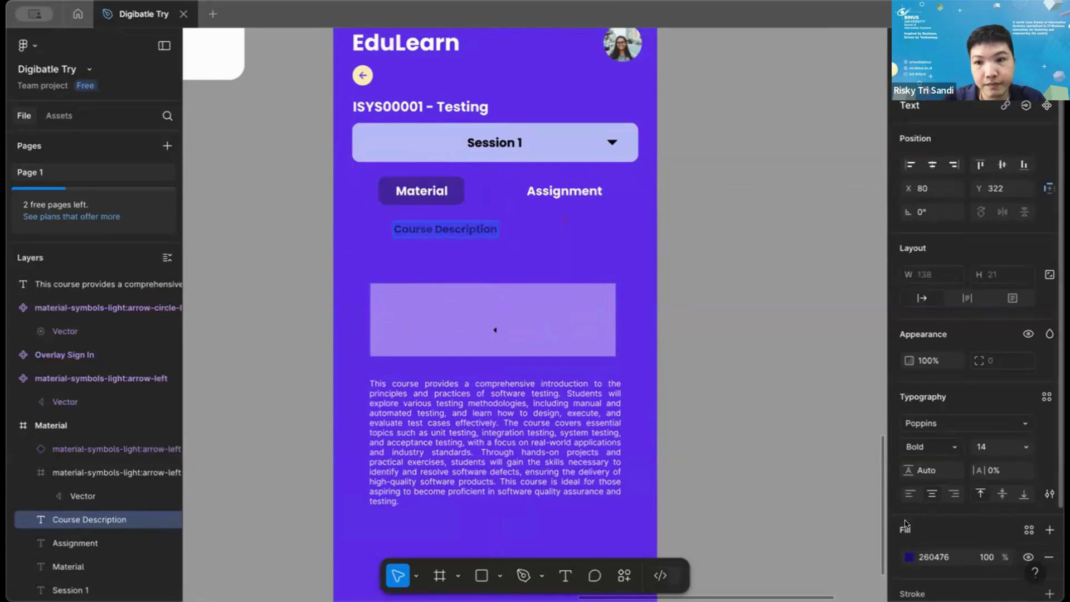
click(909, 557)
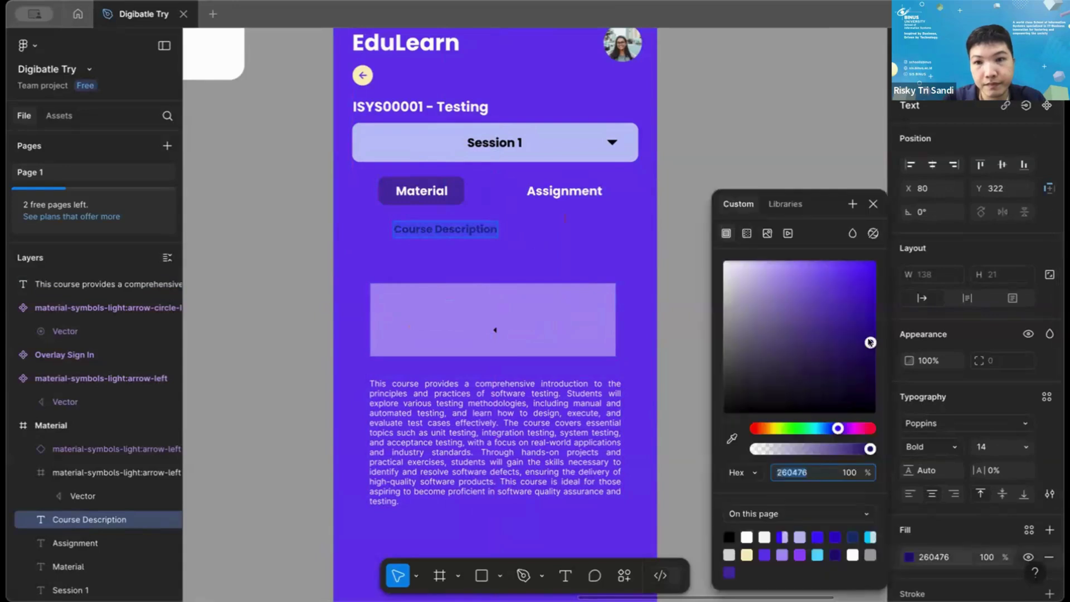
click(723, 261)
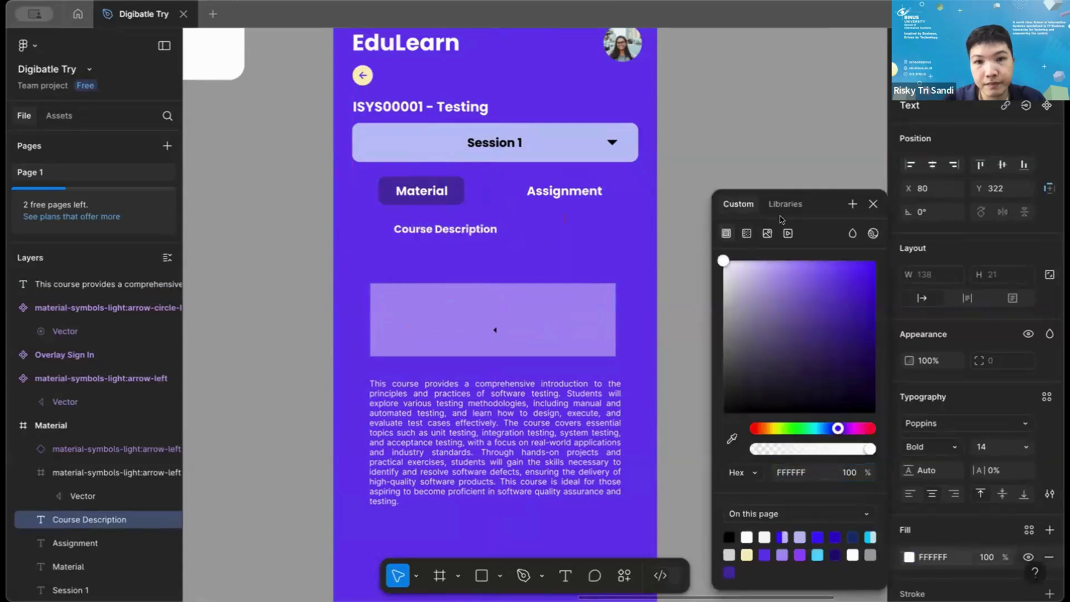
click(873, 204)
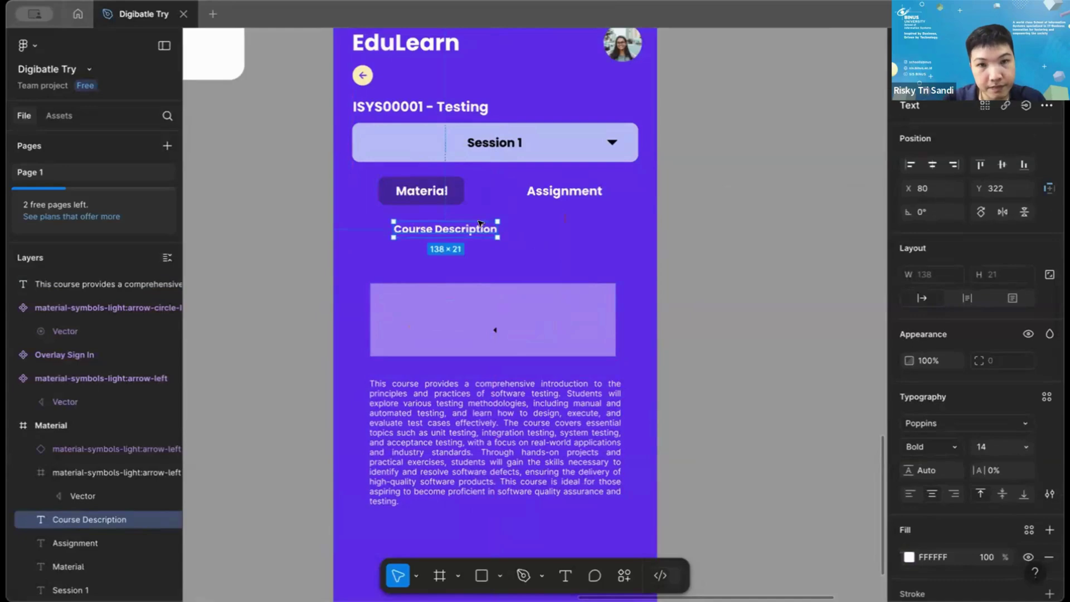
Move the Course Description heading flush with the left edge of the Session 1 bar, at about Y 326.
click(493, 253)
click(438, 234)
drag(438, 234, 437, 232)
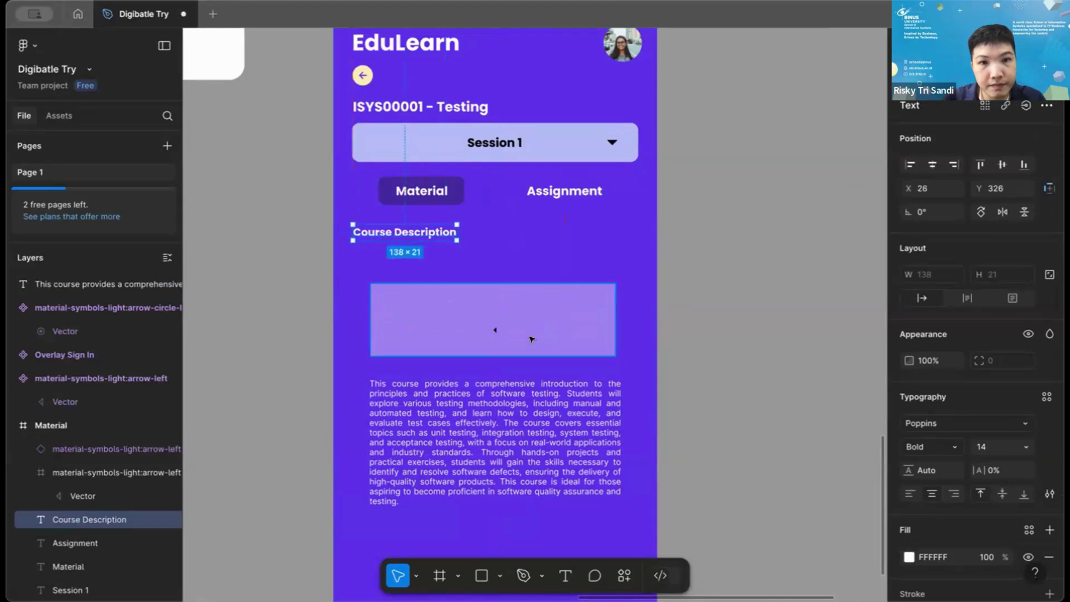
Delete the empty light purple rectangle and the small leftover arrow icon below the Course Description heading.
click(514, 333)
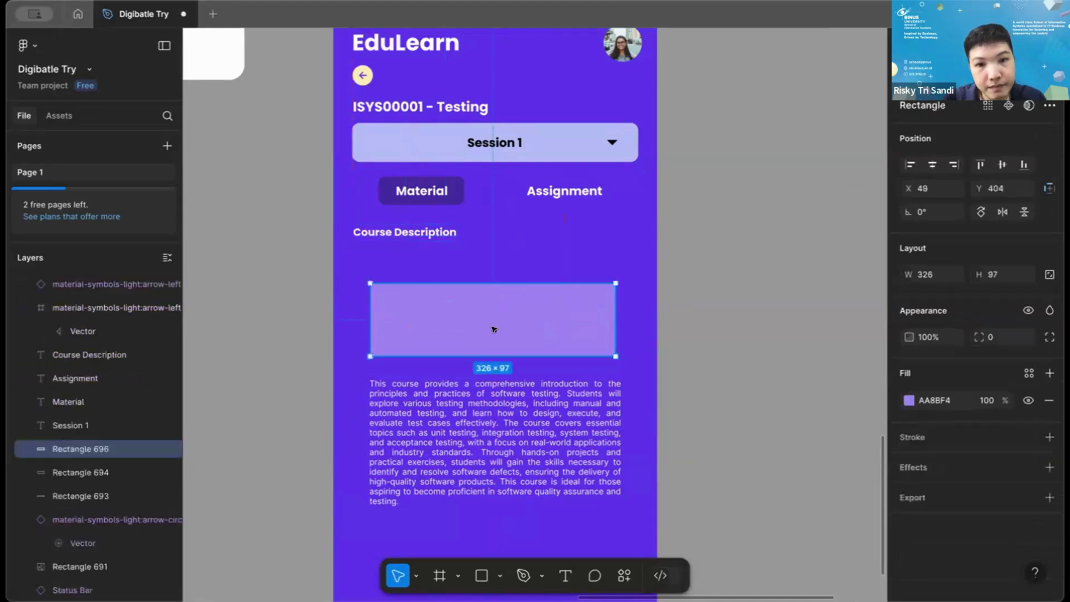
key(Delete)
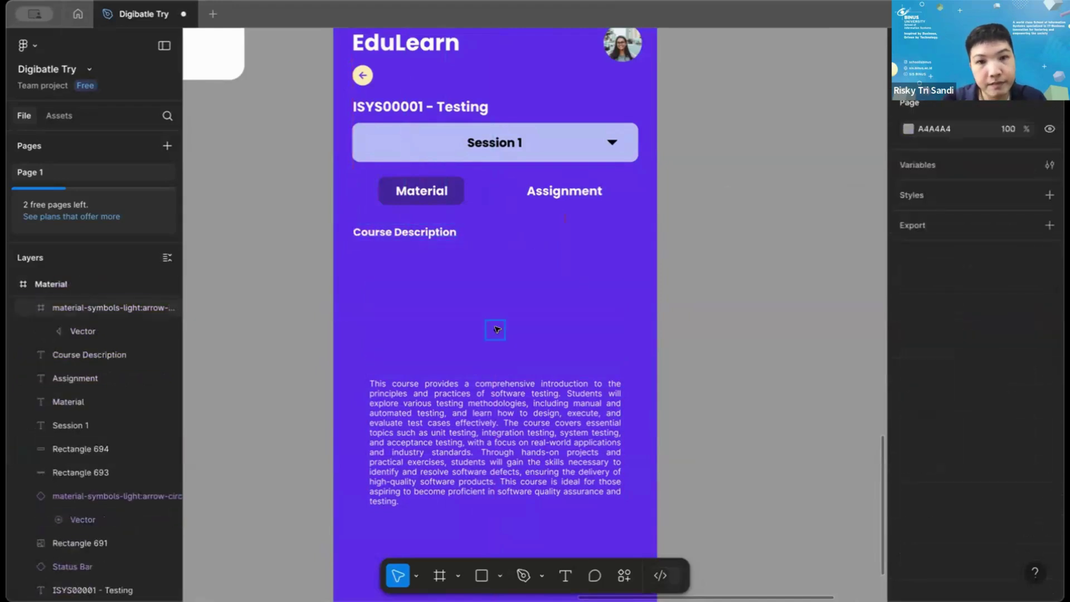
click(496, 329)
key(Delete)
Move the course description paragraph directly under its heading, left-aligned with it, at about X 1564, Y 2417.
click(566, 452)
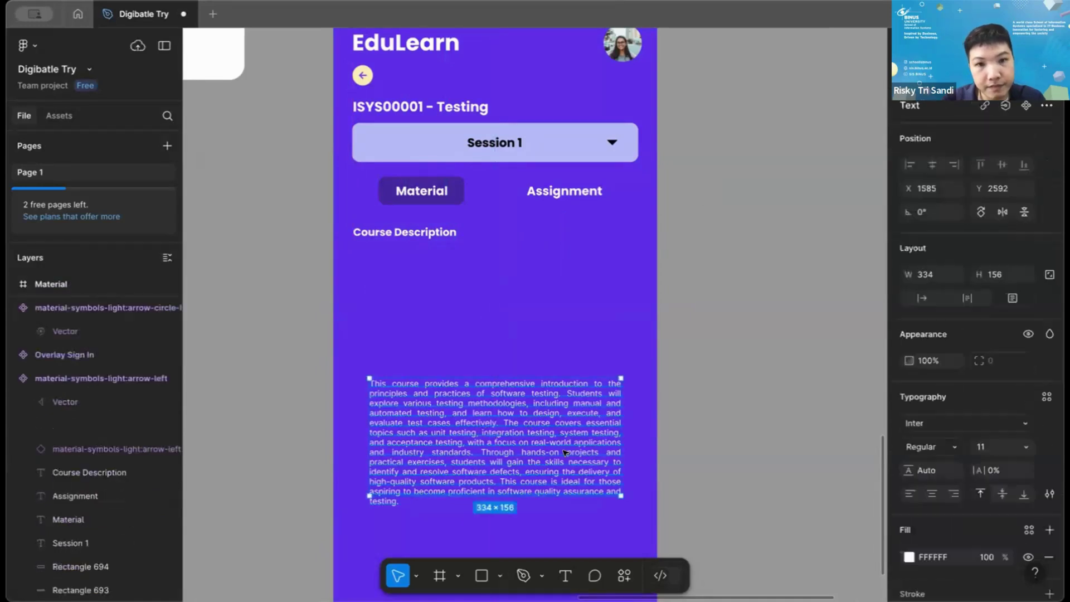
drag(551, 377, 550, 316)
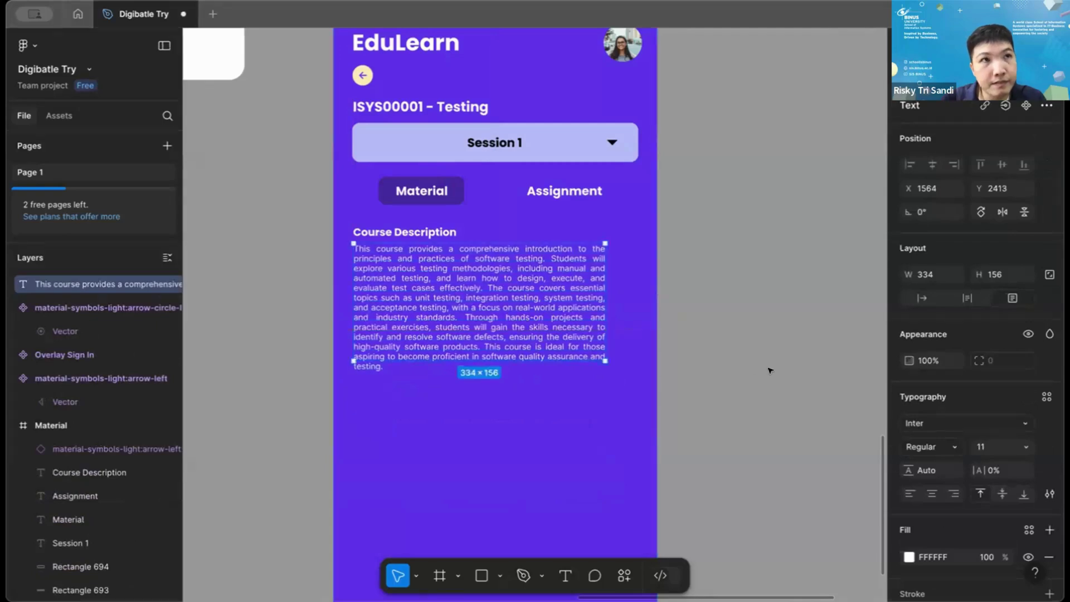
click(686, 388)
scroll(471, 164, down, 2)
scroll(471, 164, left, 1)
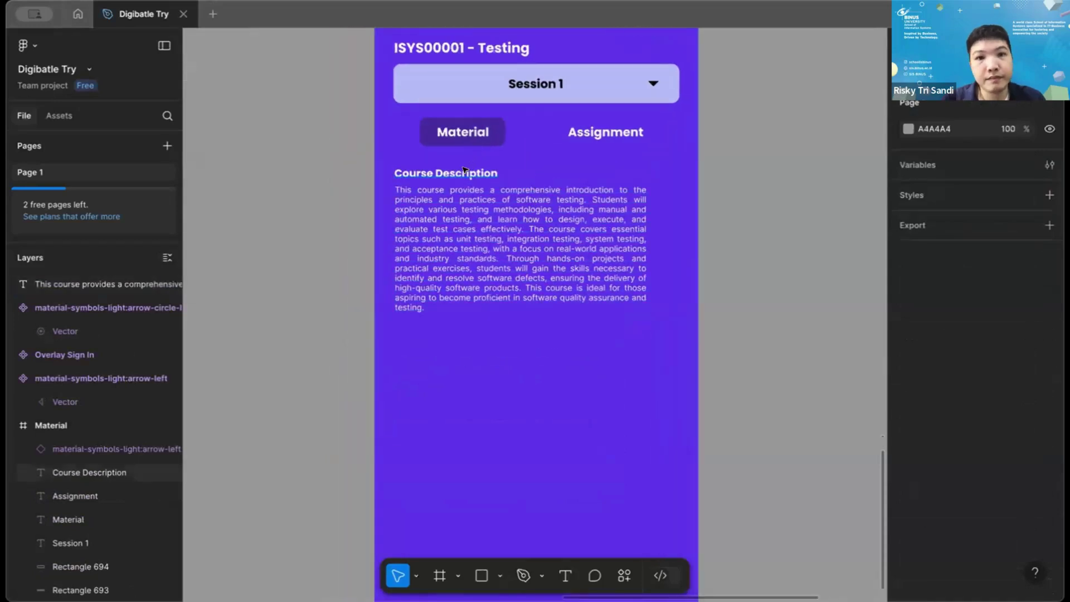
click(509, 231)
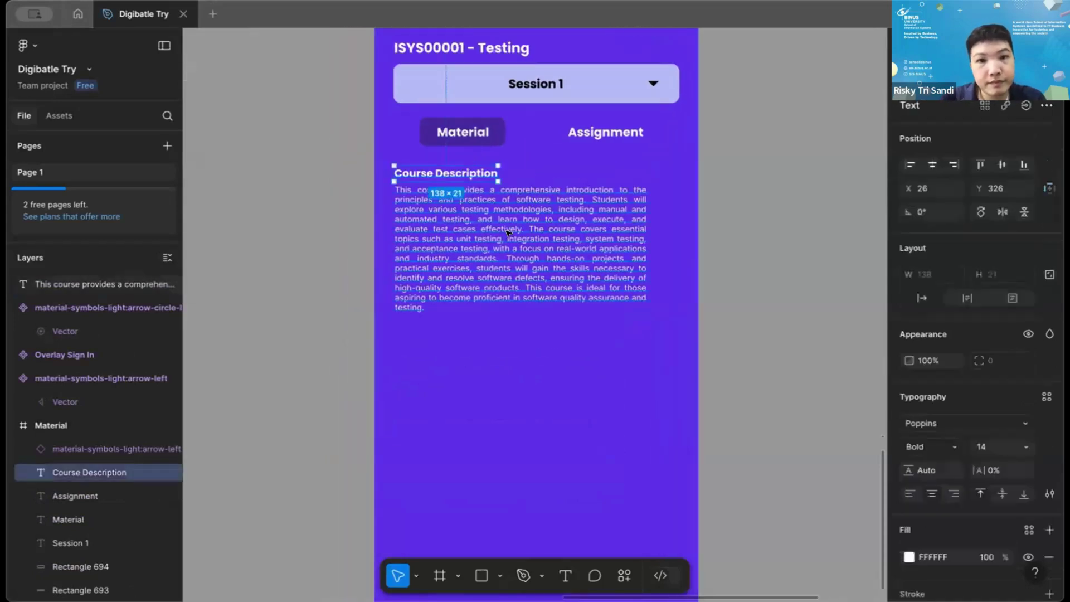
drag(508, 232, 508, 235)
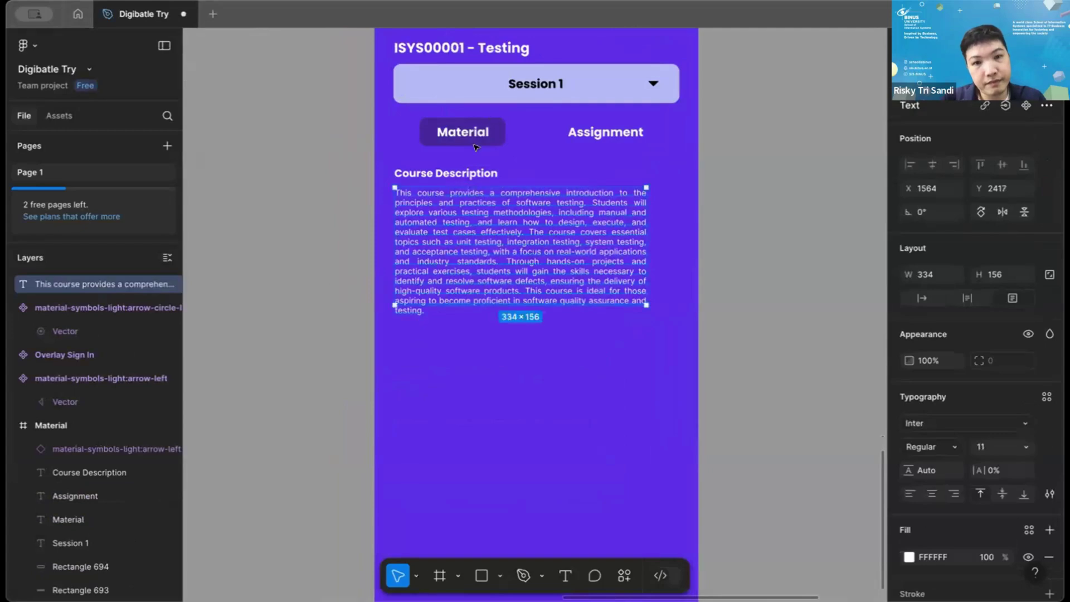
Duplicate the Course Description heading and place the copy below the paragraph at about X 26, Y 546.
click(495, 174)
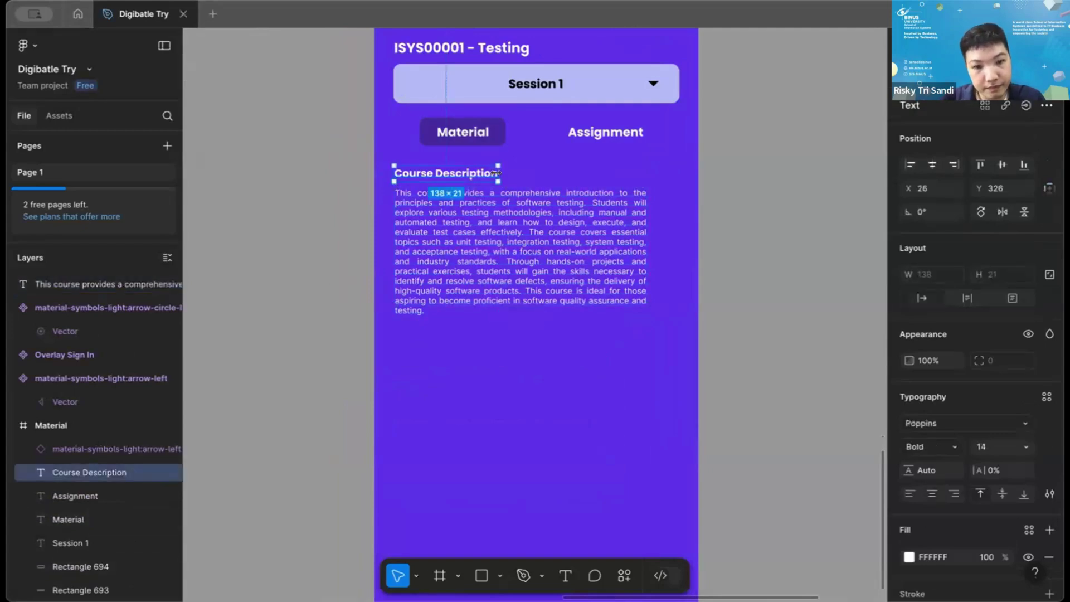
key(ctrl+d)
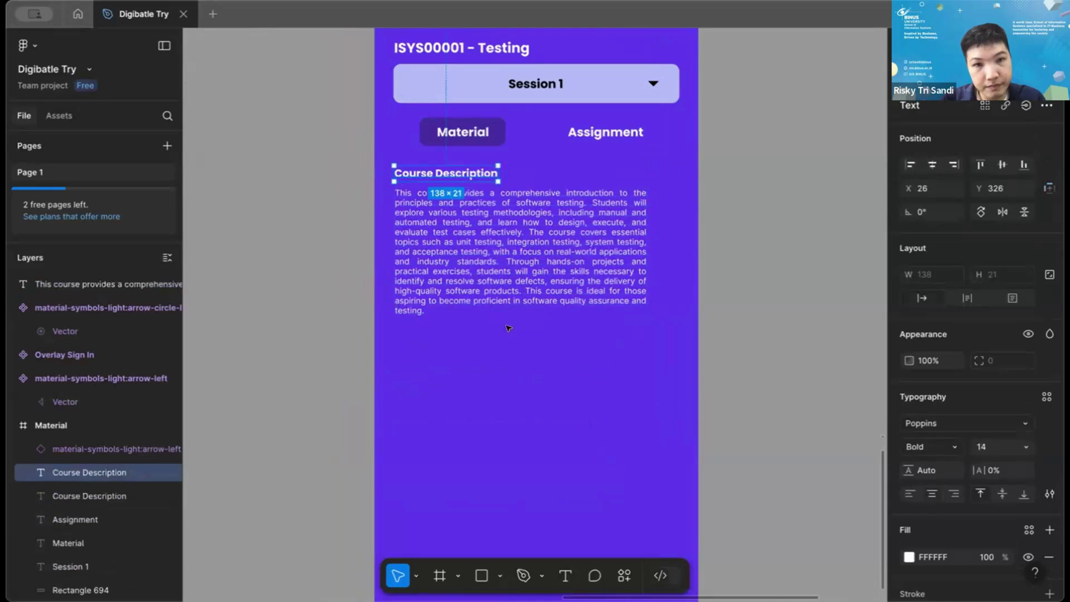
drag(505, 357, 469, 340)
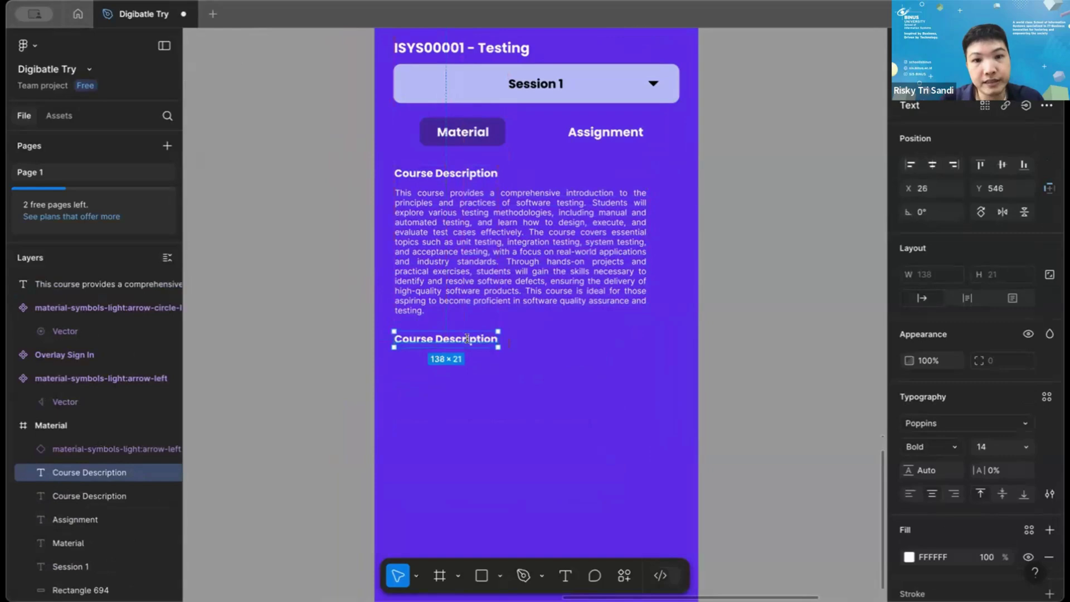
Change the text of the duplicated heading below the paragraph to "Learning Outcomes".
double_click(468, 338)
text(Lera)
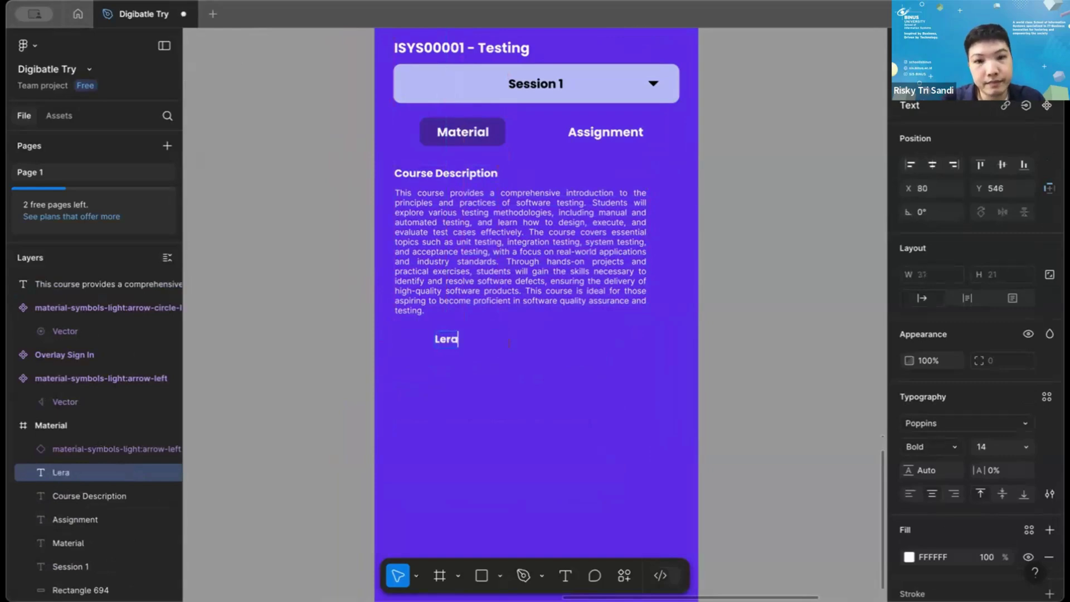
key(BackSpace)
key(BackSpace)
text(arning Oi)
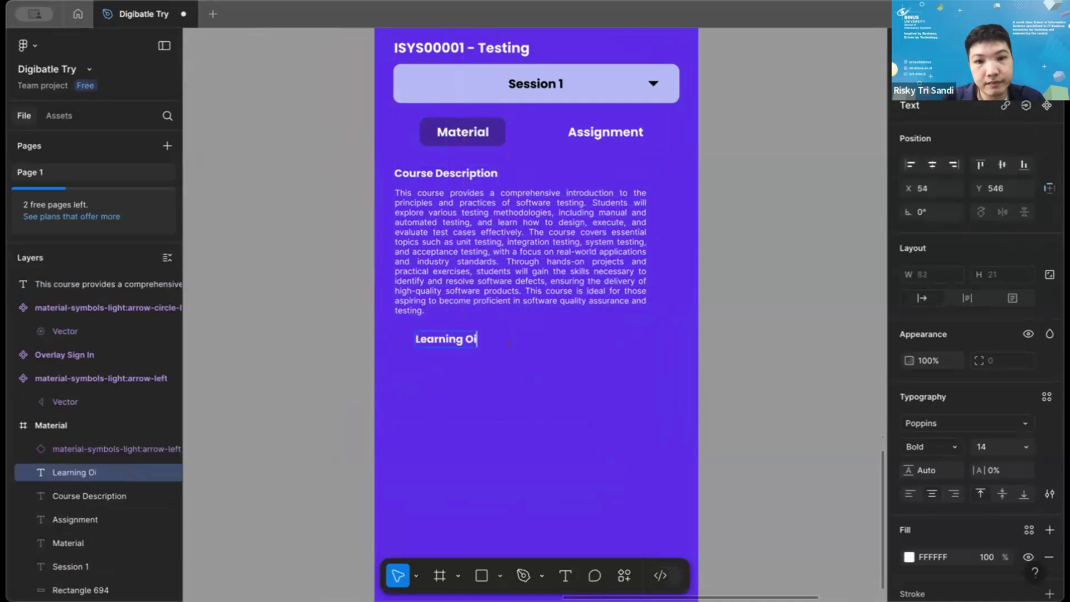
key(BackSpace)
text(utcome)
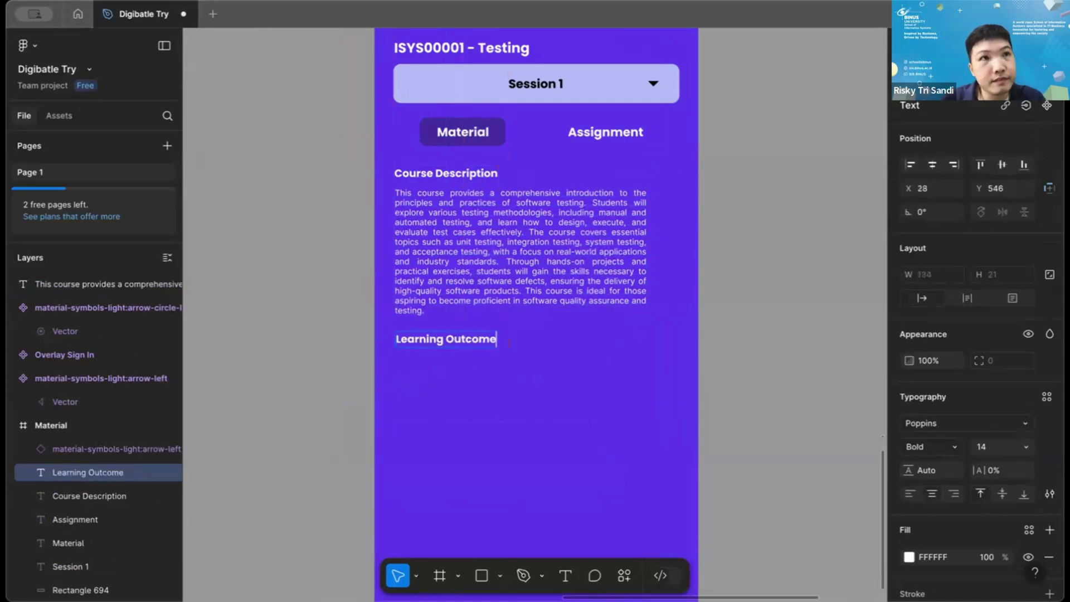
text(s)
key(Escape)
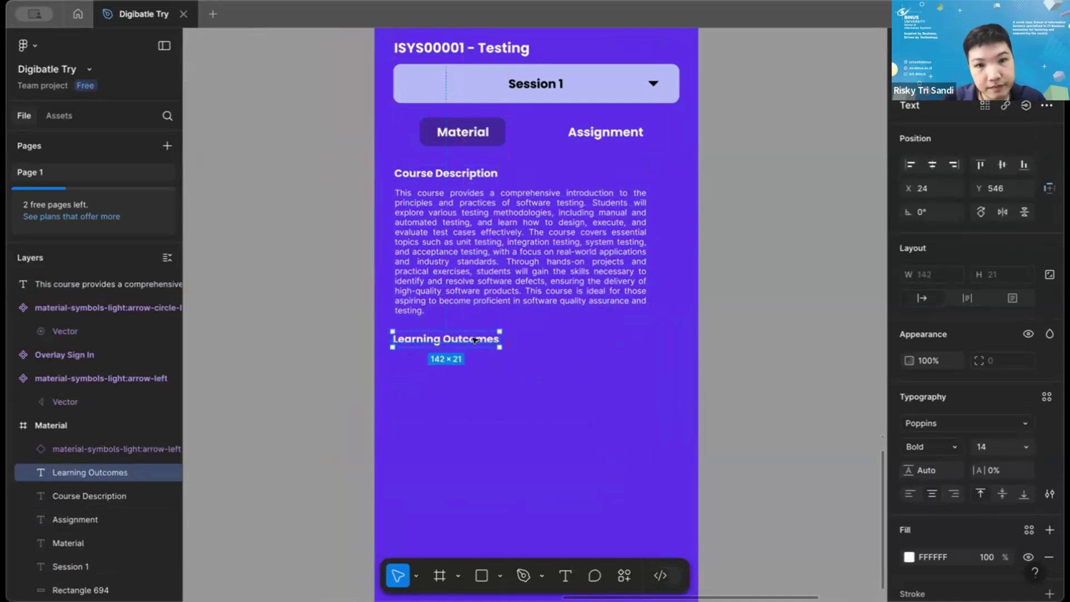
Align the Learning Outcomes heading at X 26, Y 541, and place a duplicate of the course description paragraph beneath it at X 1564, Y 2632.
drag(480, 335, 482, 335)
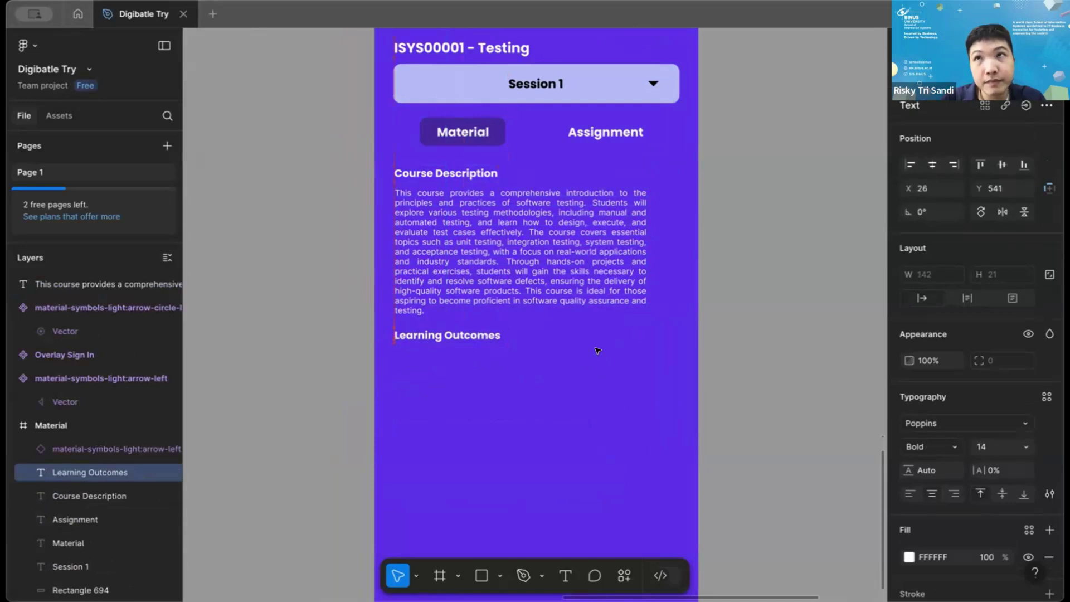
click(570, 235)
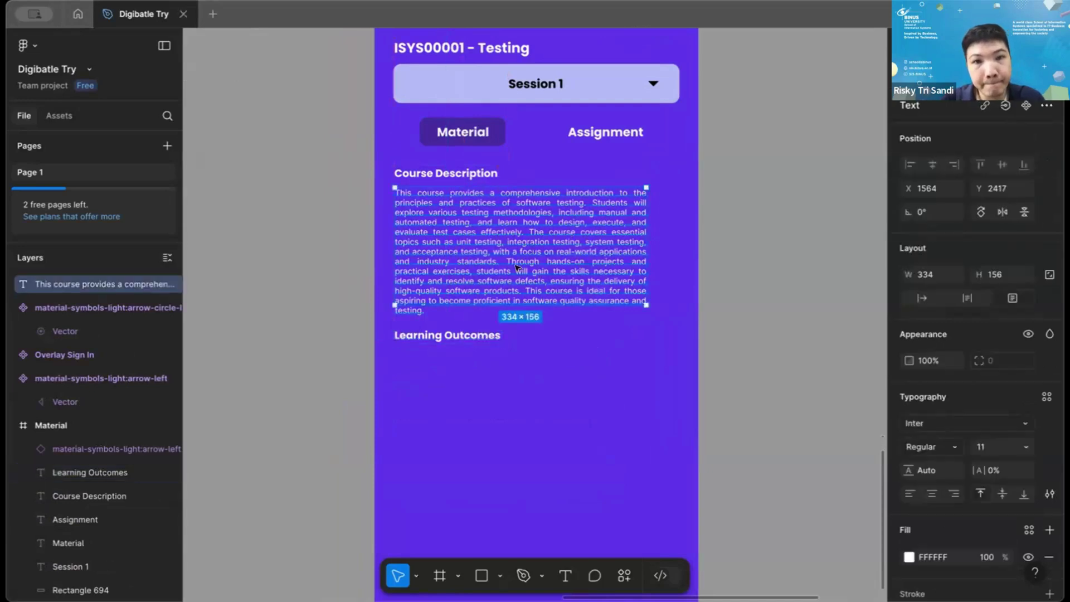
key(ctrl+d)
drag(529, 254, 510, 415)
Shorten the Learning Outcomes paragraph to "This course provides a comprehensive introduction to the principles and practices of software testing.".
double_click(481, 411)
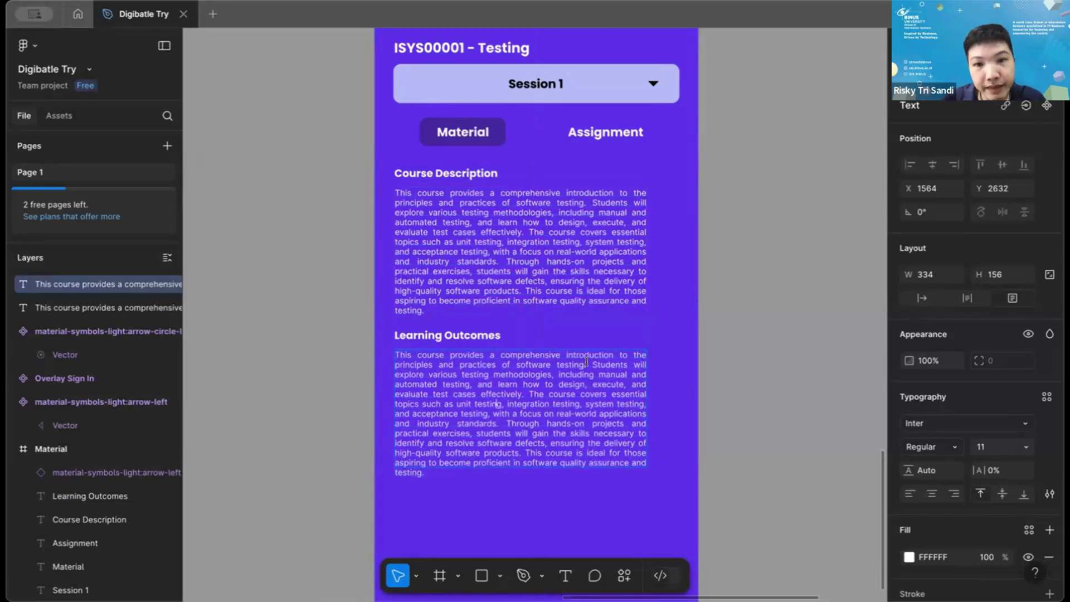
key(BackSpace)
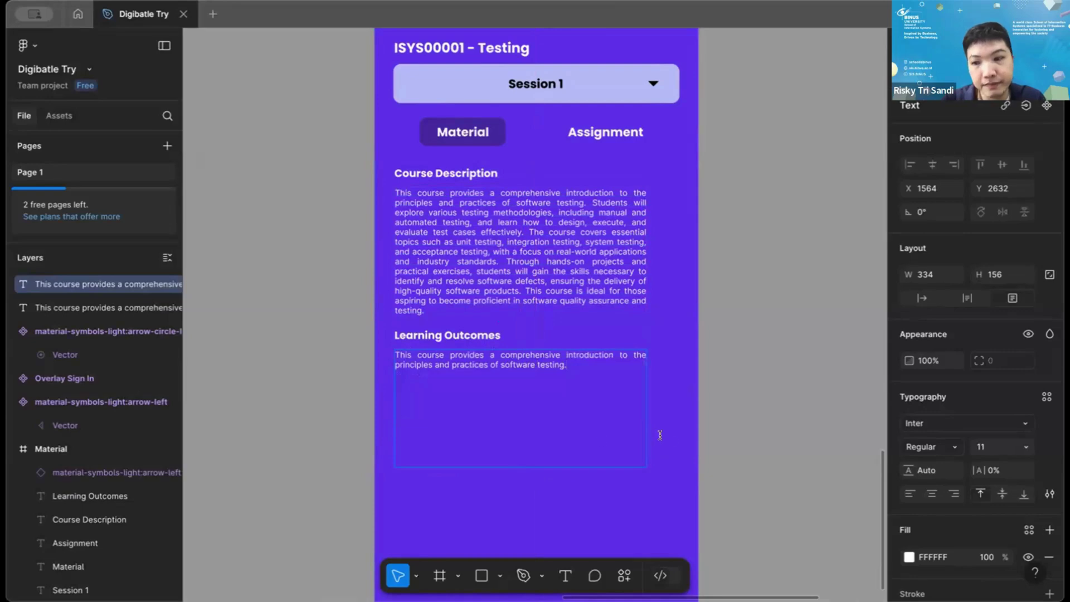
key(Escape)
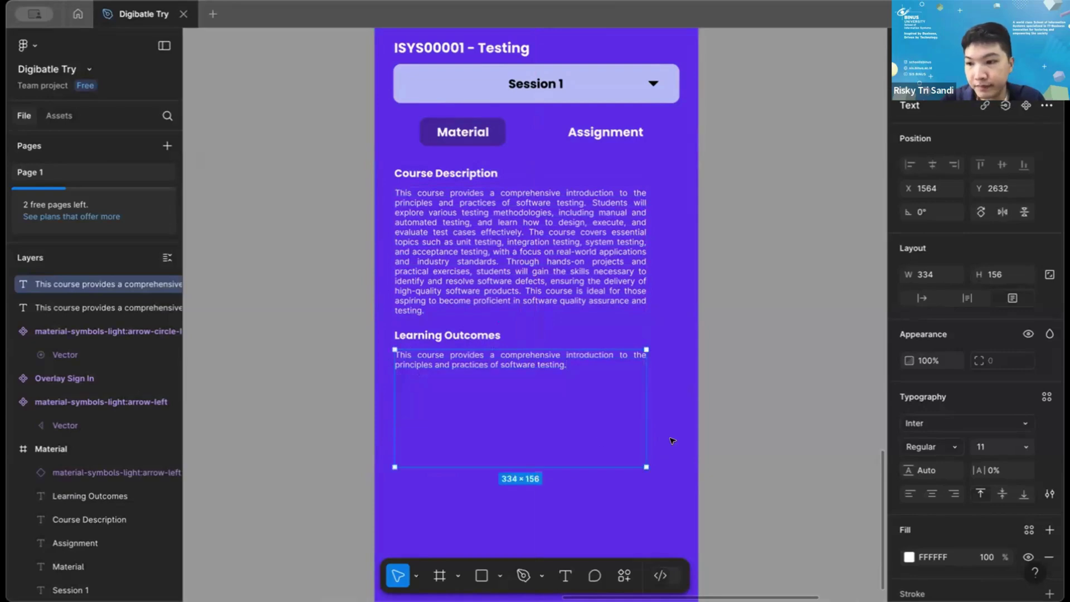
click(695, 404)
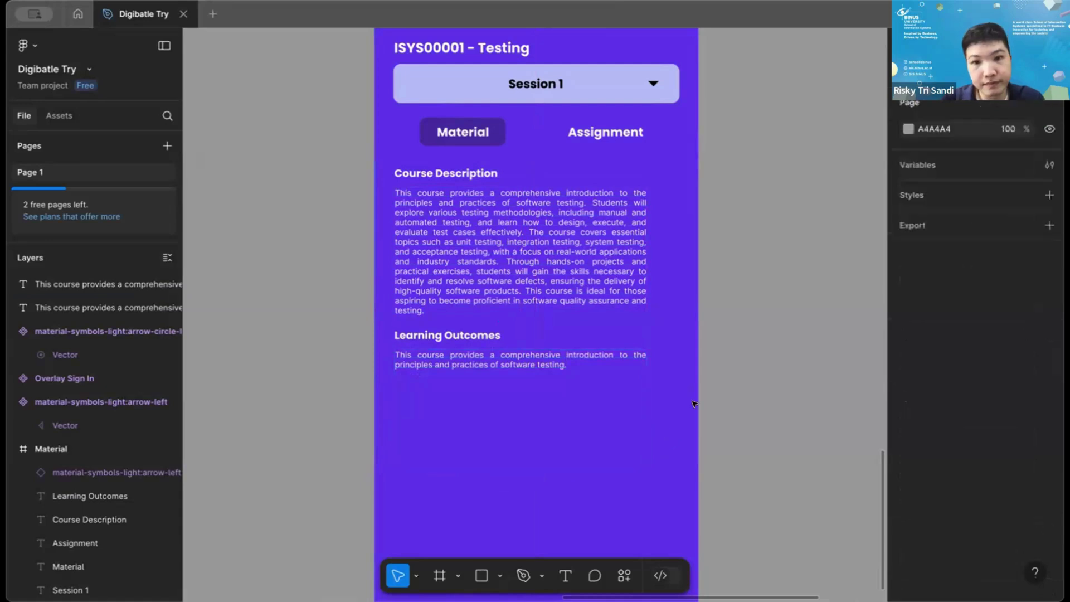
Duplicate the light purple Session 1 bar rectangle and place the copy below the Learning Outcomes paragraph at X 25, Y 621.
scroll(695, 404, down, 1)
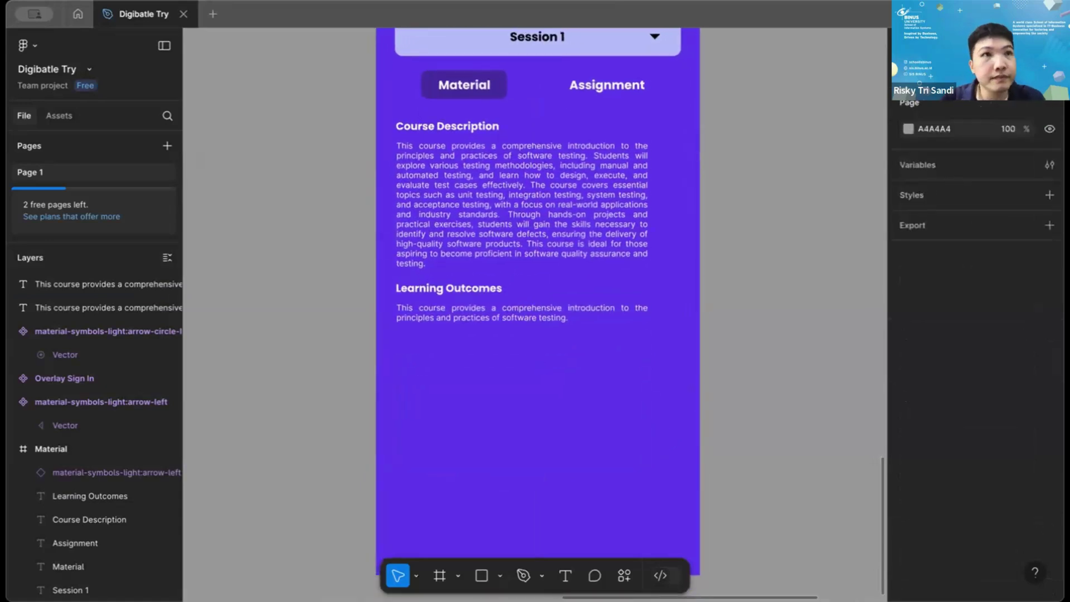
scroll(510, 287, up, 1)
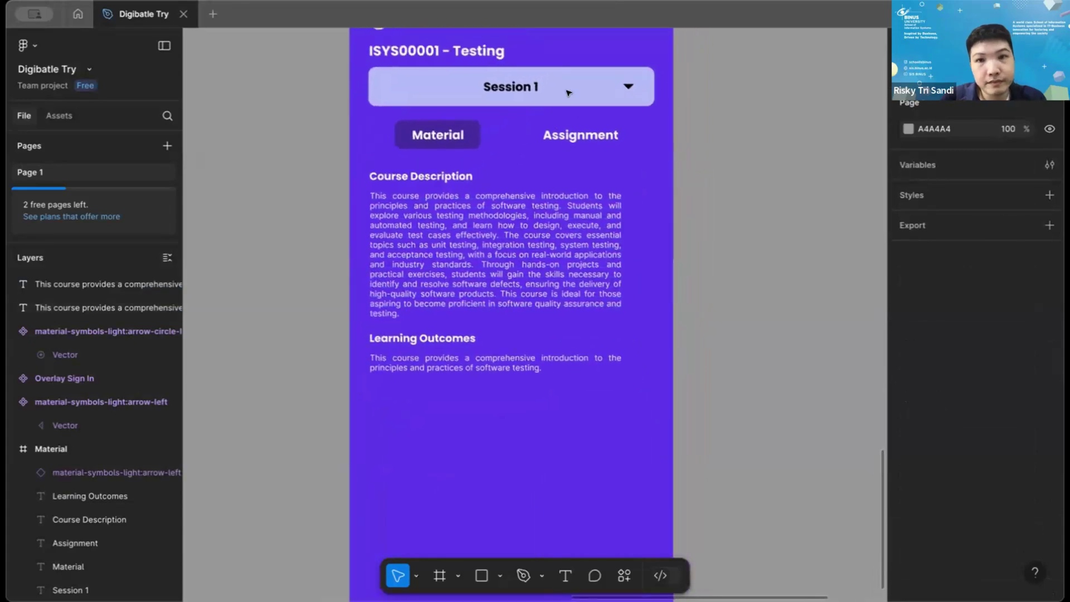
click(569, 88)
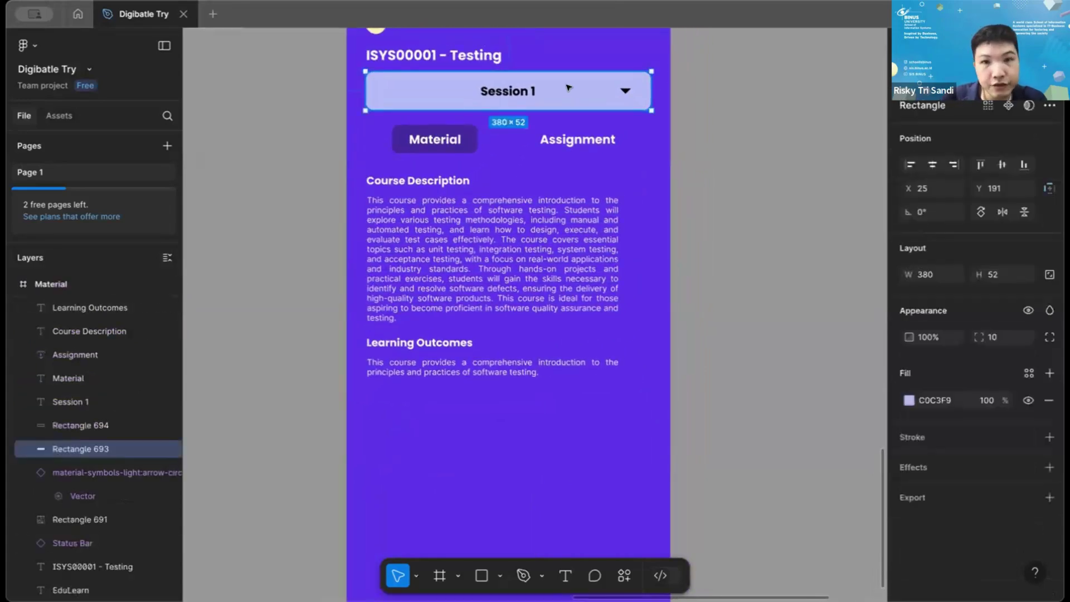
key(ctrl+d)
drag(578, 419, 575, 415)
Copy the PowerPoint icon and the circular download icon from the assets under the EduLearn logo into the Material screen.
scroll(263, 347, left, 10)
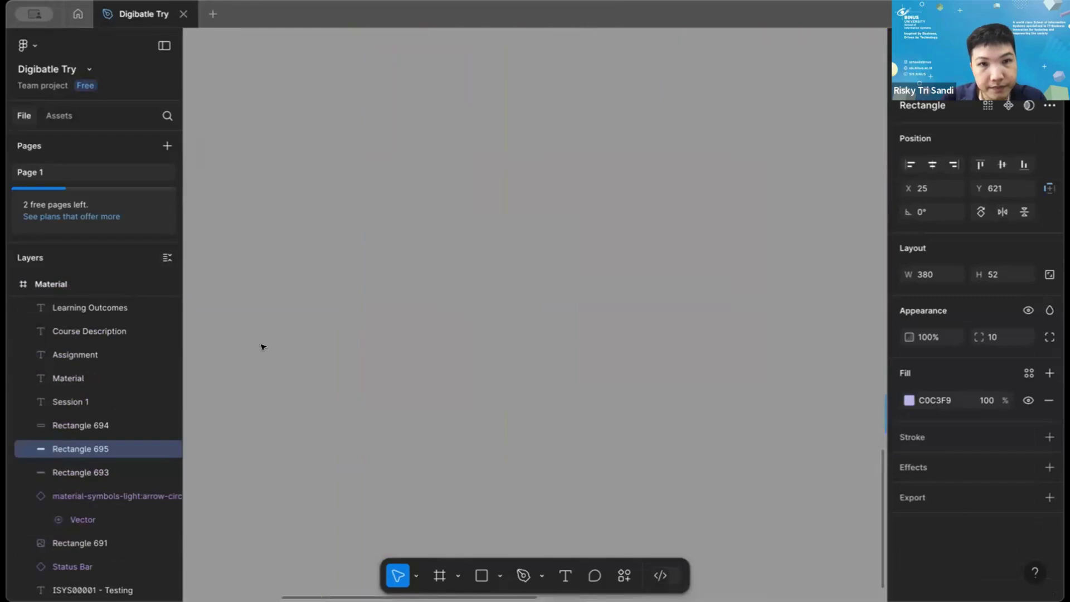
scroll(263, 347, up, 10)
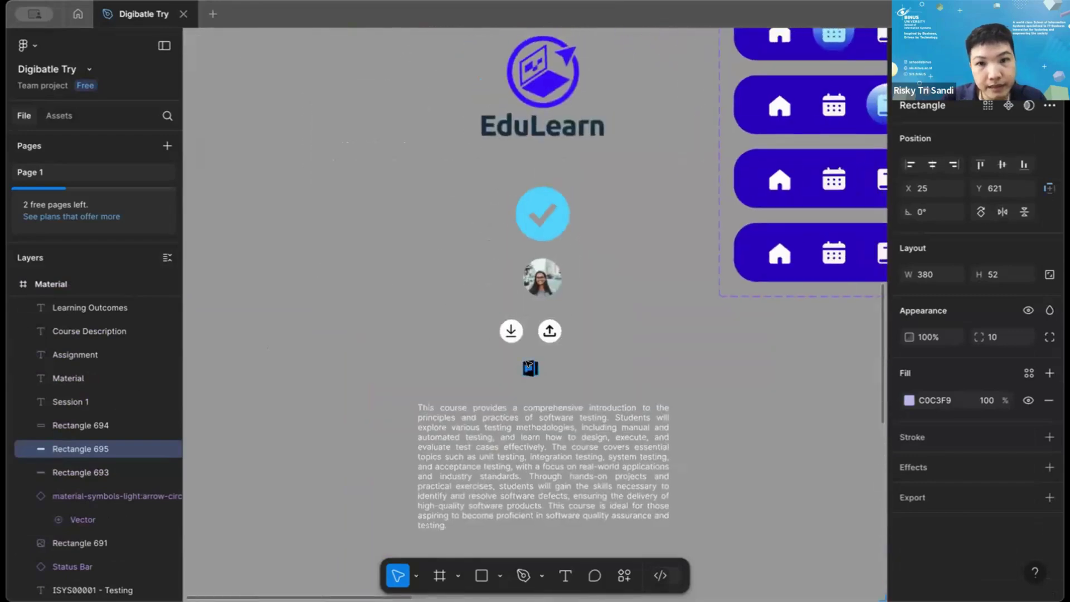
scroll(687, 410, down, 3)
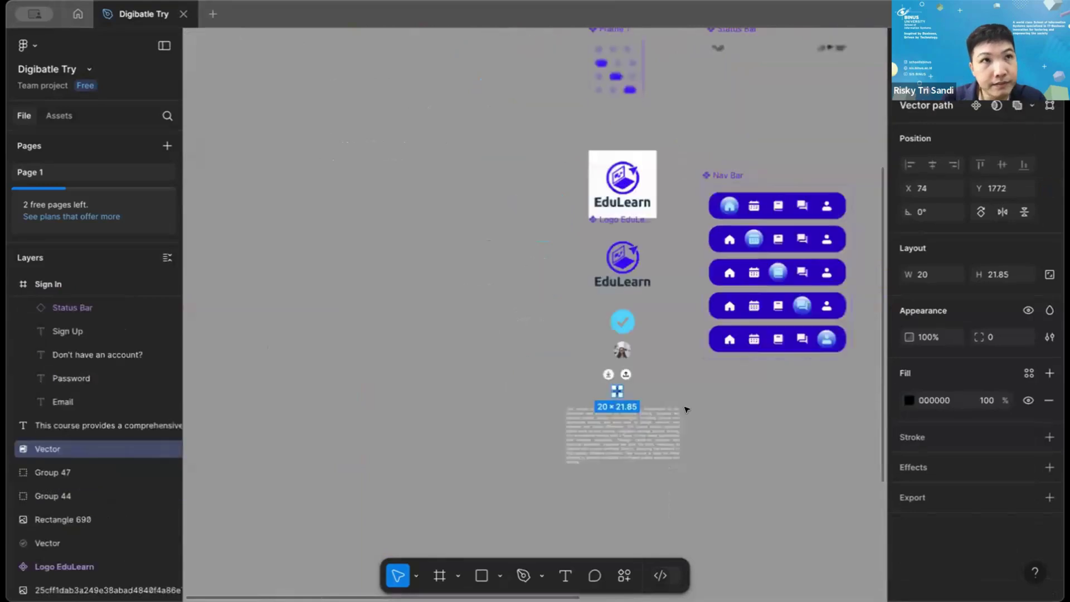
scroll(687, 410, right, 2)
scroll(687, 409, down, 1)
scroll(687, 410, down, 1)
scroll(687, 410, right, 2)
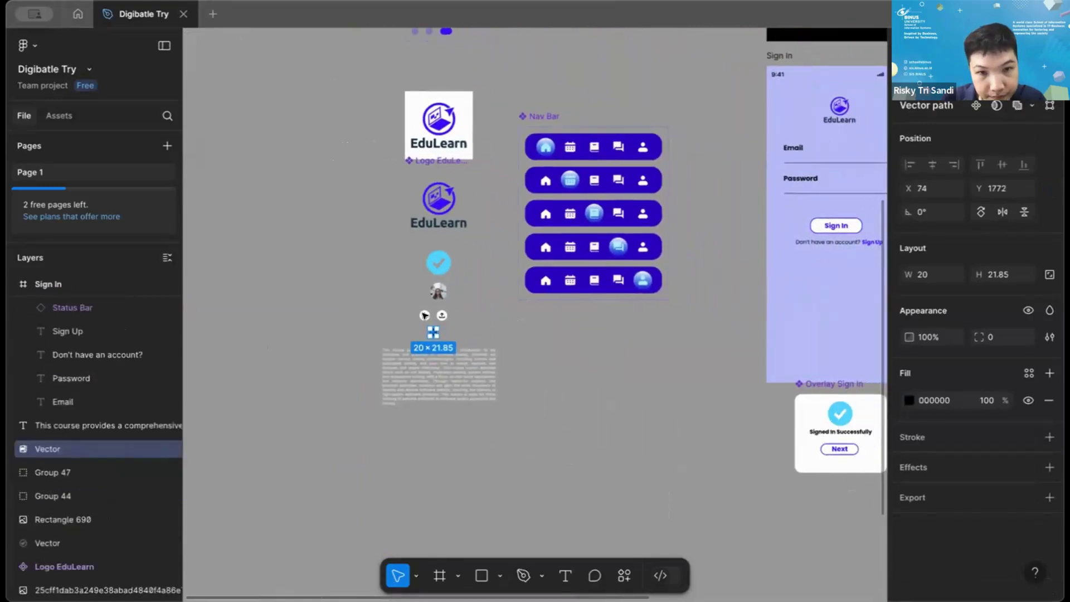
shift+click(425, 315)
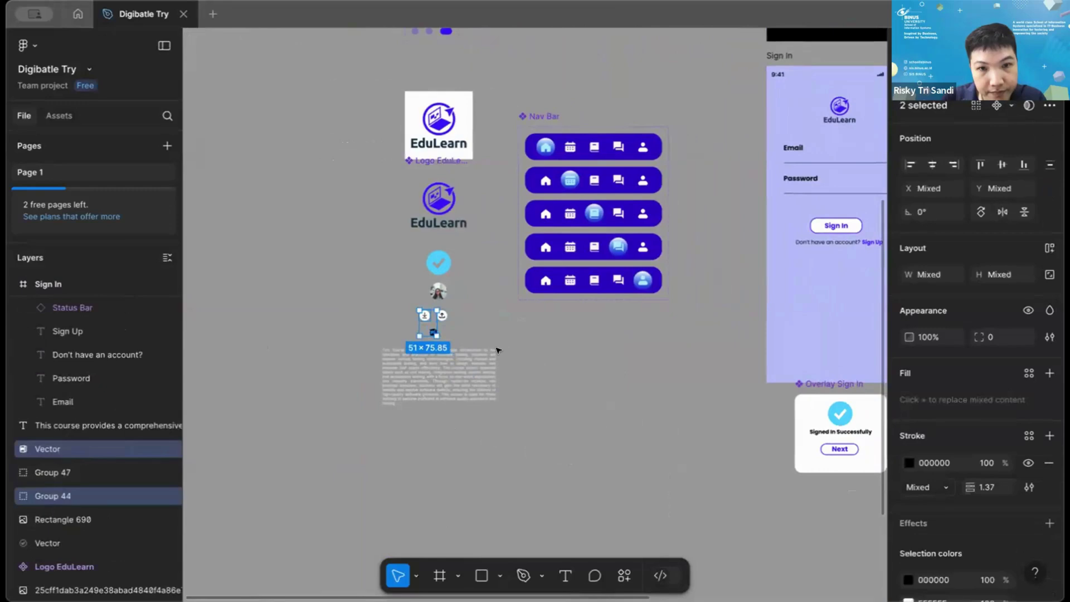
scroll(498, 350, right, 3)
scroll(498, 350, down, 1)
scroll(498, 350, down, 5)
scroll(498, 350, right, 5)
scroll(498, 350, up, 6)
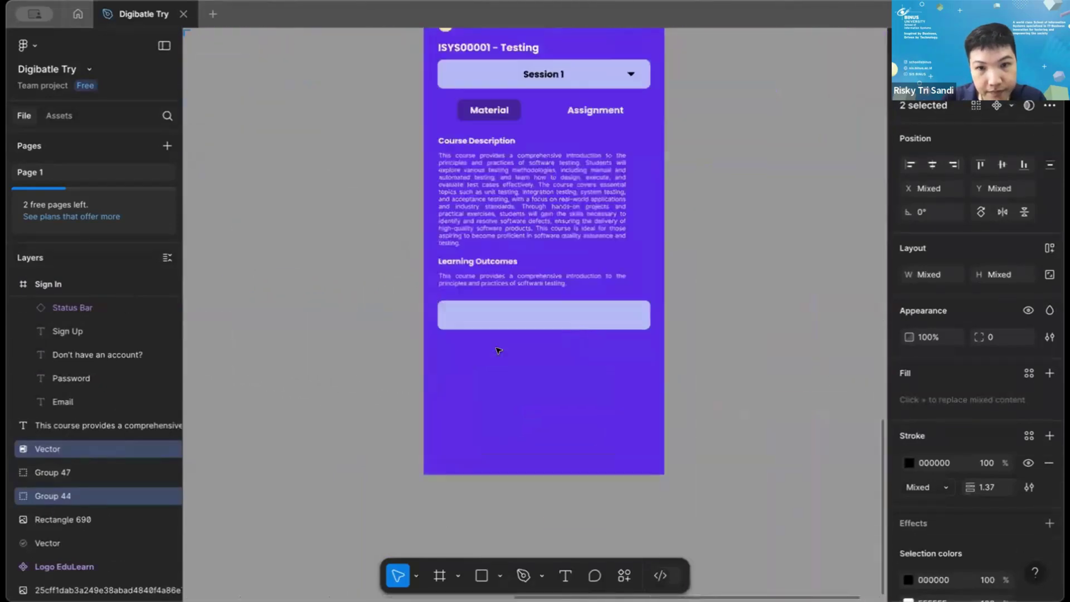
click(475, 397)
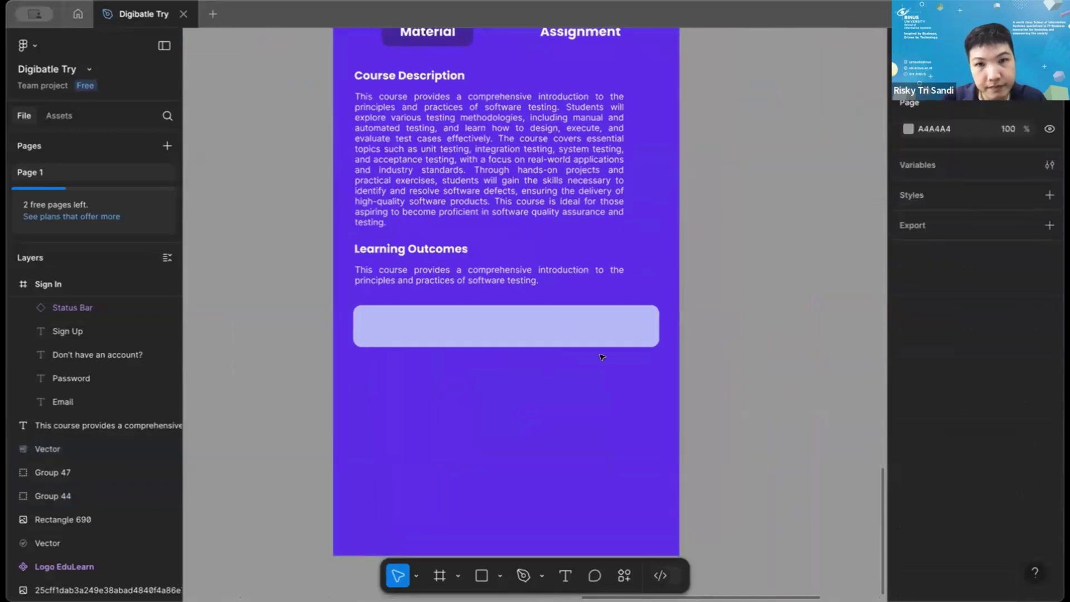
key(ctrl+z)
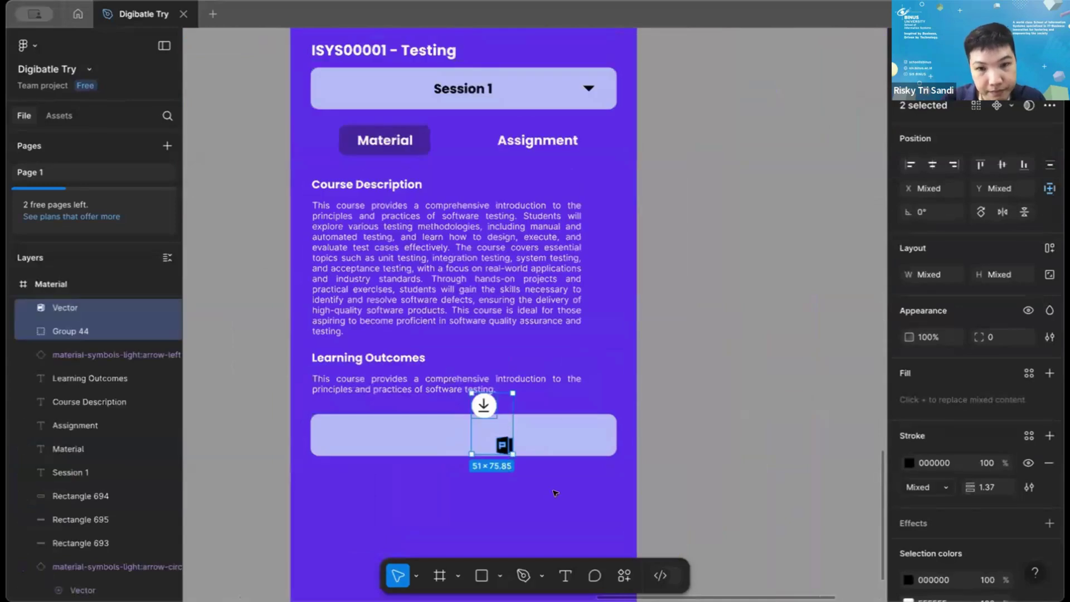
Separate the pasted icons: download icon at the empty bar's lower edge, about X 303, Y 665, and PowerPoint icon inside the bar at X 50, Y 636.
click(484, 405)
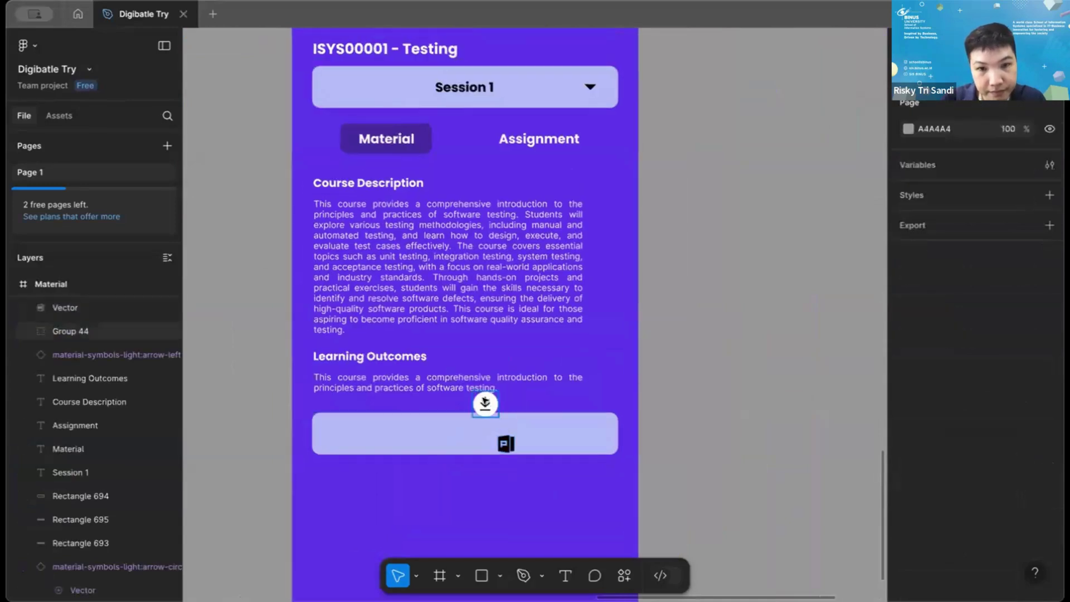
drag(486, 404, 549, 461)
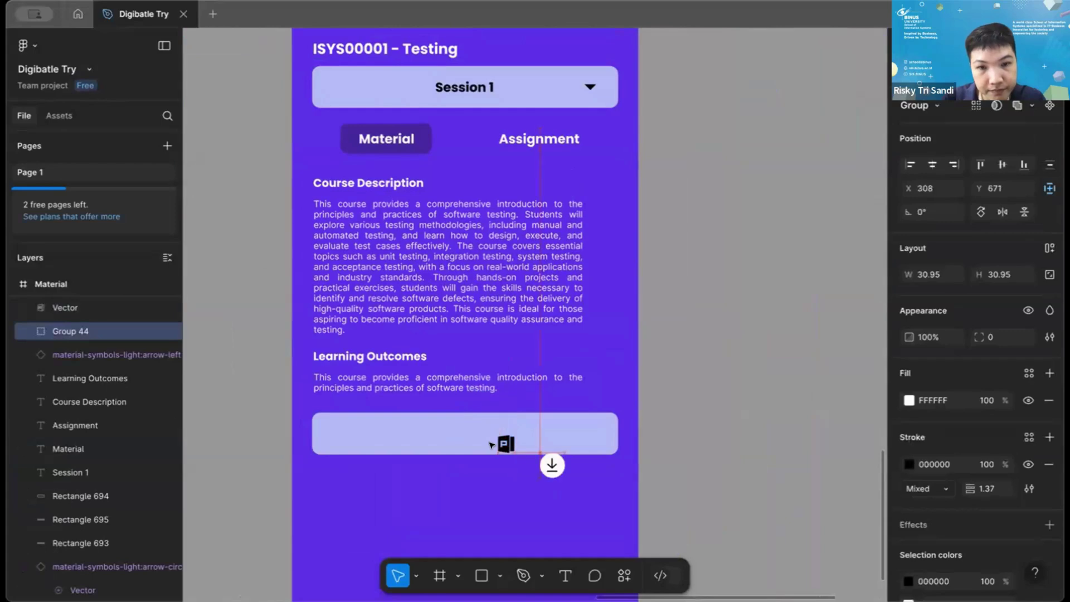
click(500, 444)
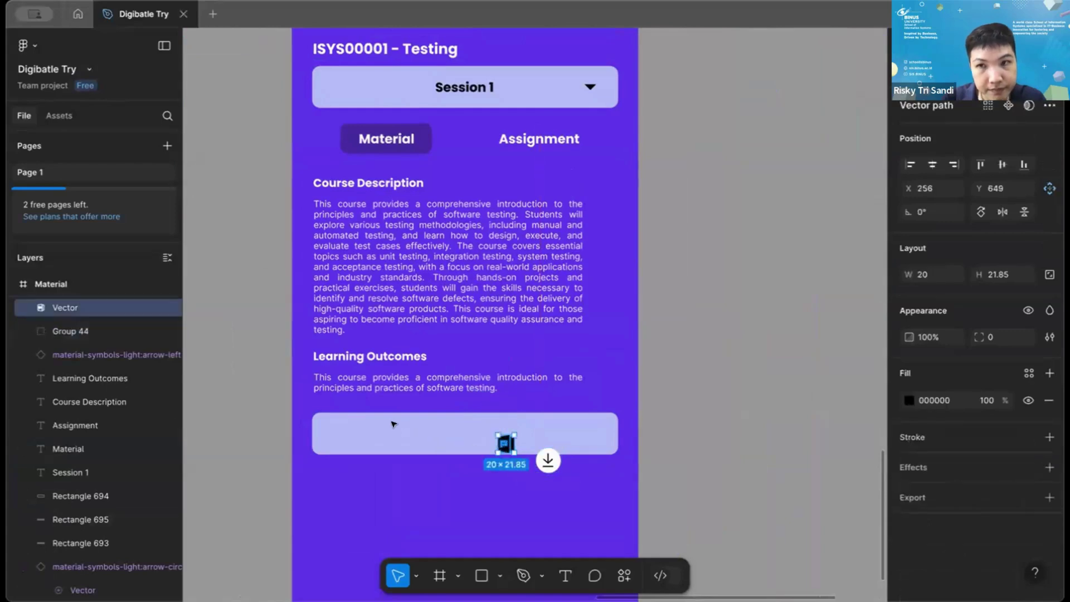
drag(364, 424, 340, 438)
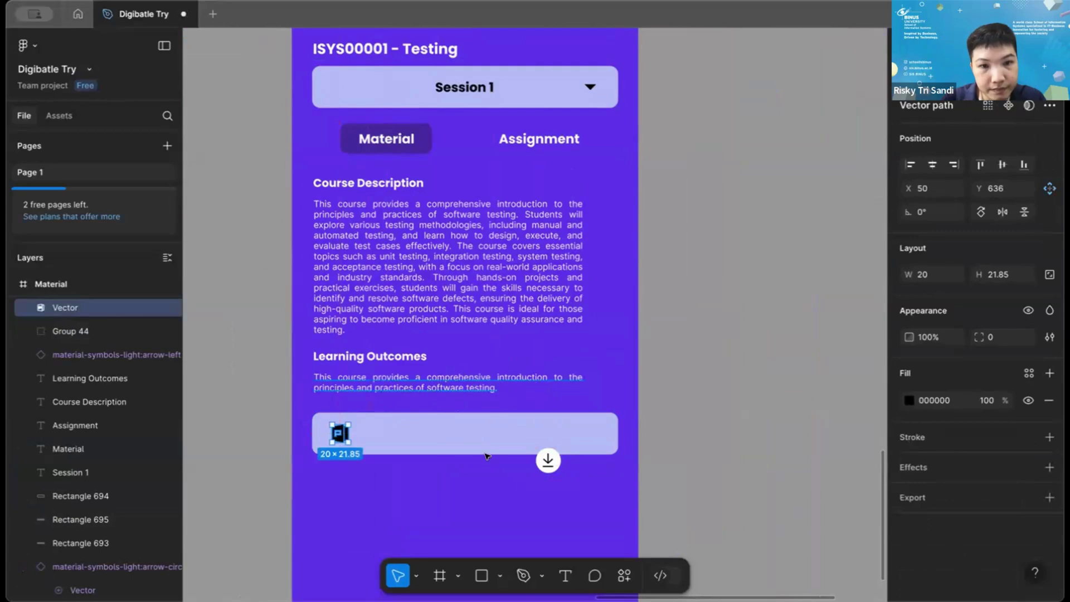
Reduce the height of the Learning Outcomes paragraph's text box to 37 so it ends above the empty bar.
click(471, 389)
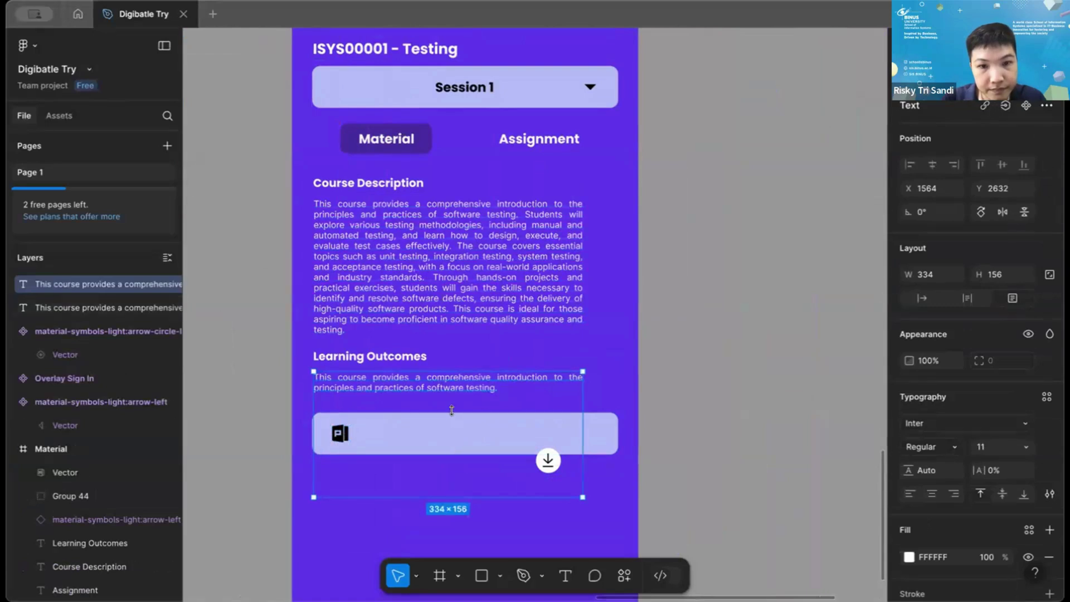
drag(452, 411, 453, 397)
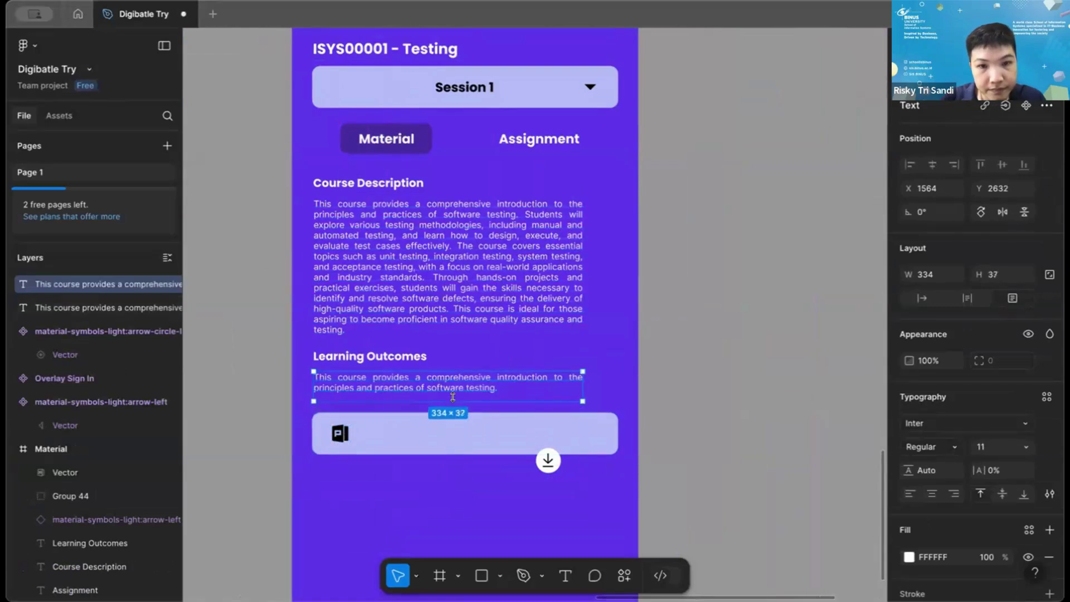
key(Escape)
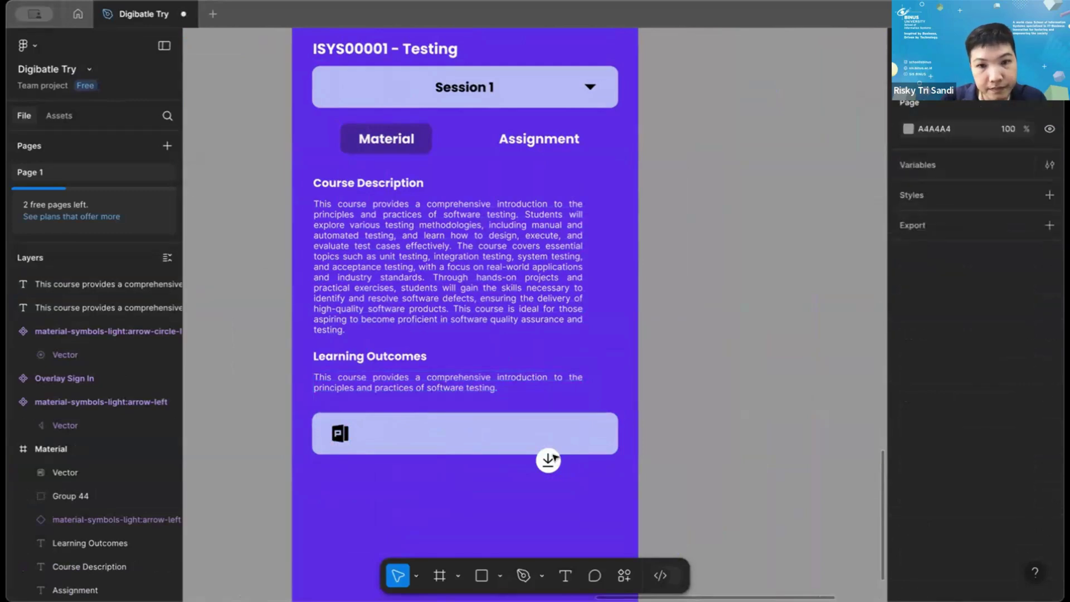
click(548, 460)
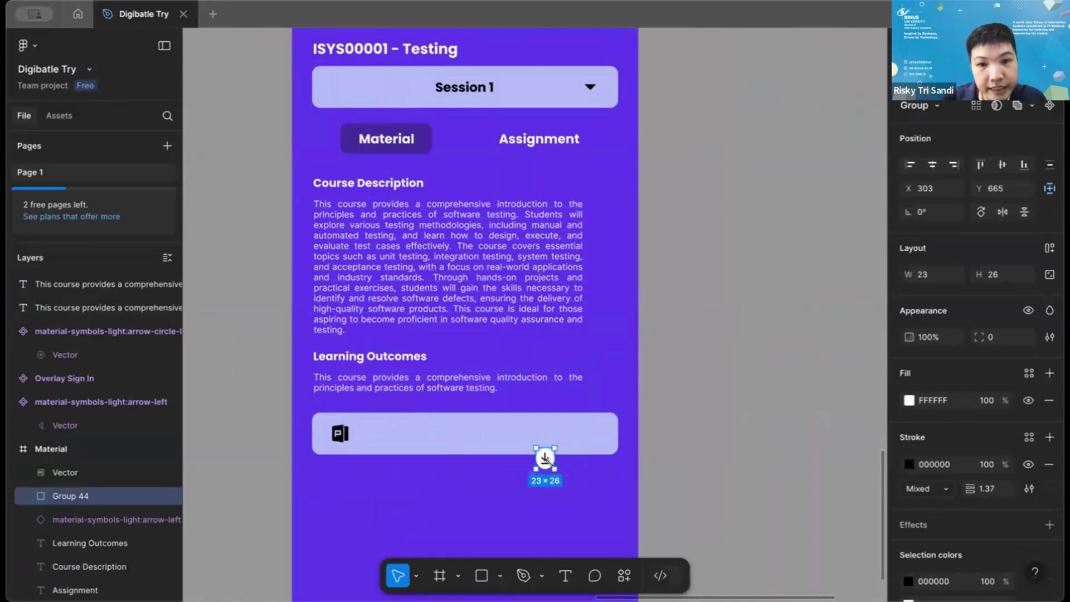
drag(557, 470, 548, 462)
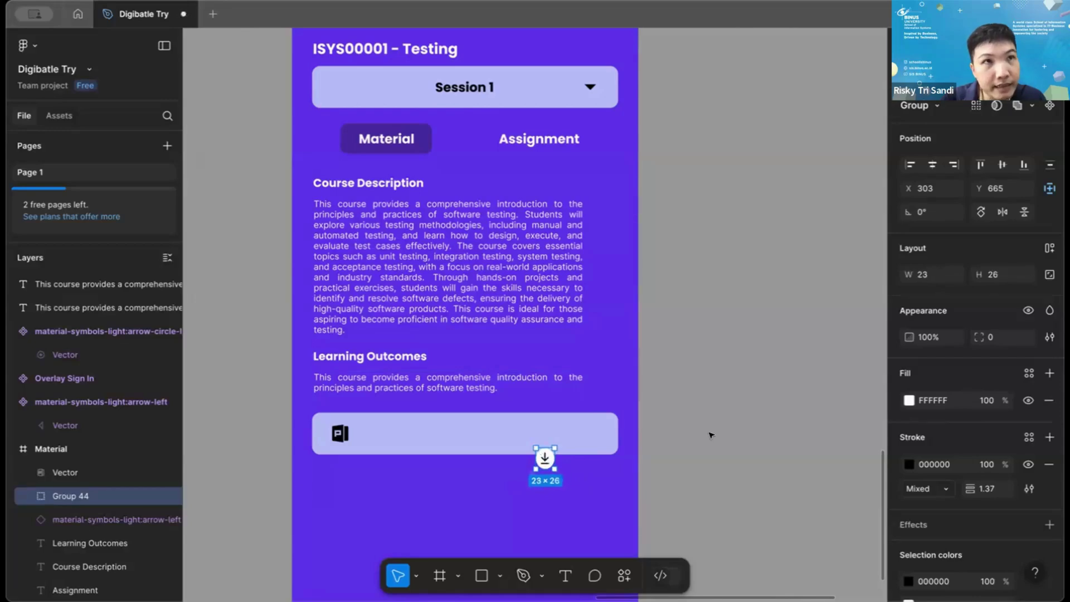
click(610, 466)
key(ctrl+z)
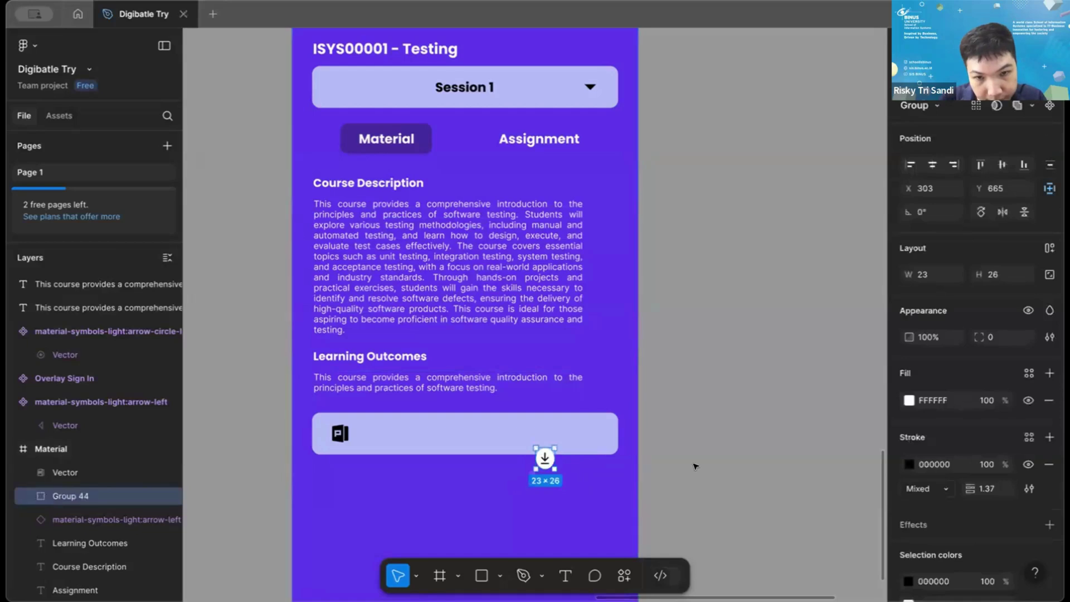
click(695, 466)
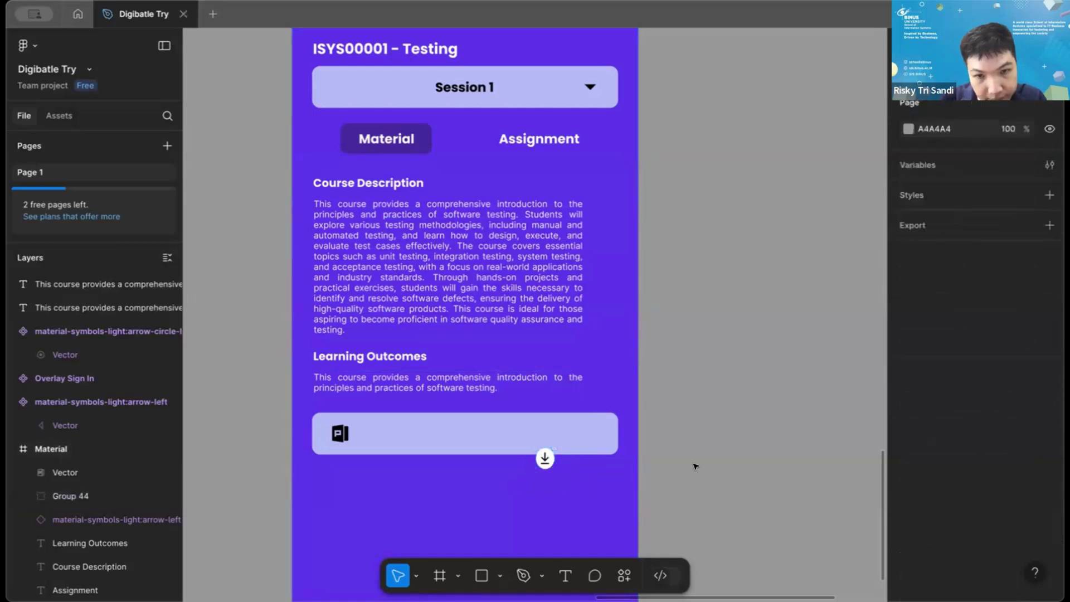
key(ctrl+z)
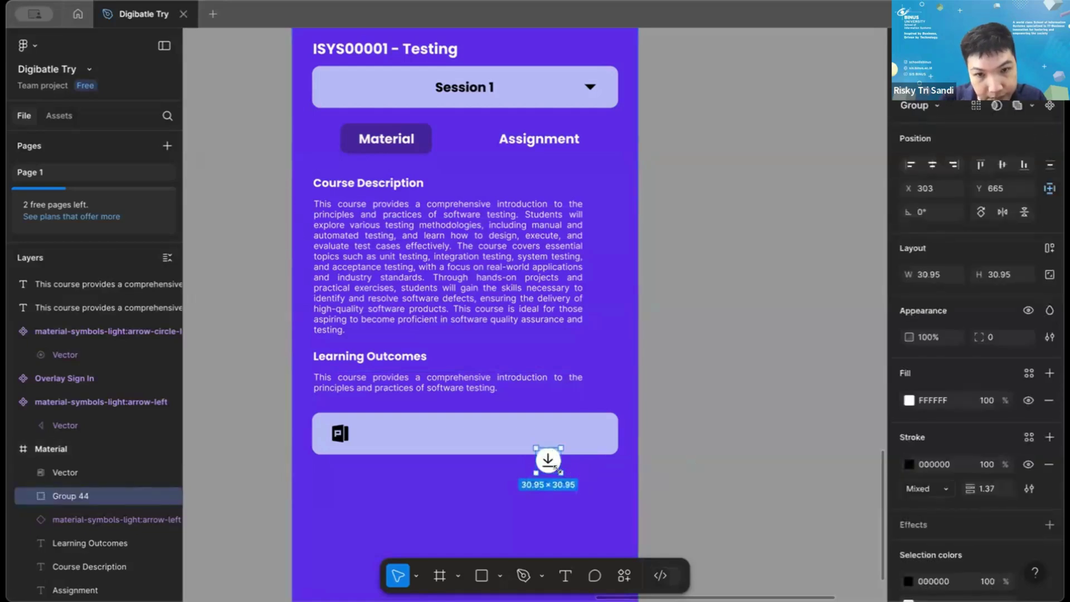
Scale the download icon proportionally to 19 × 19 and move it inside the right end of the bar at X 371, Y 637.
drag(558, 470, 548, 461)
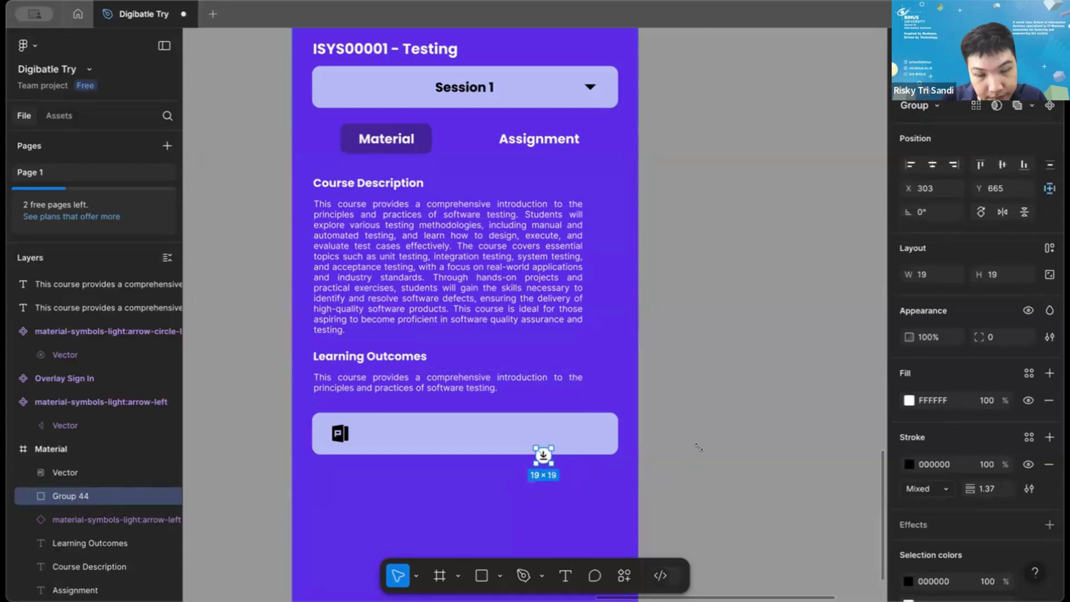
click(578, 468)
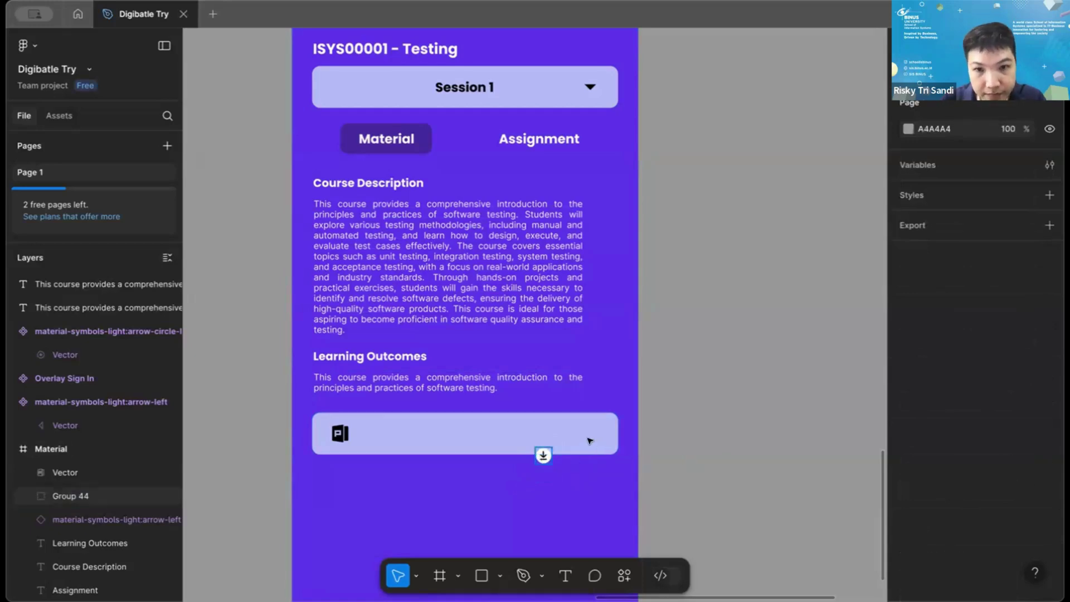
click(544, 455)
drag(544, 455, 594, 432)
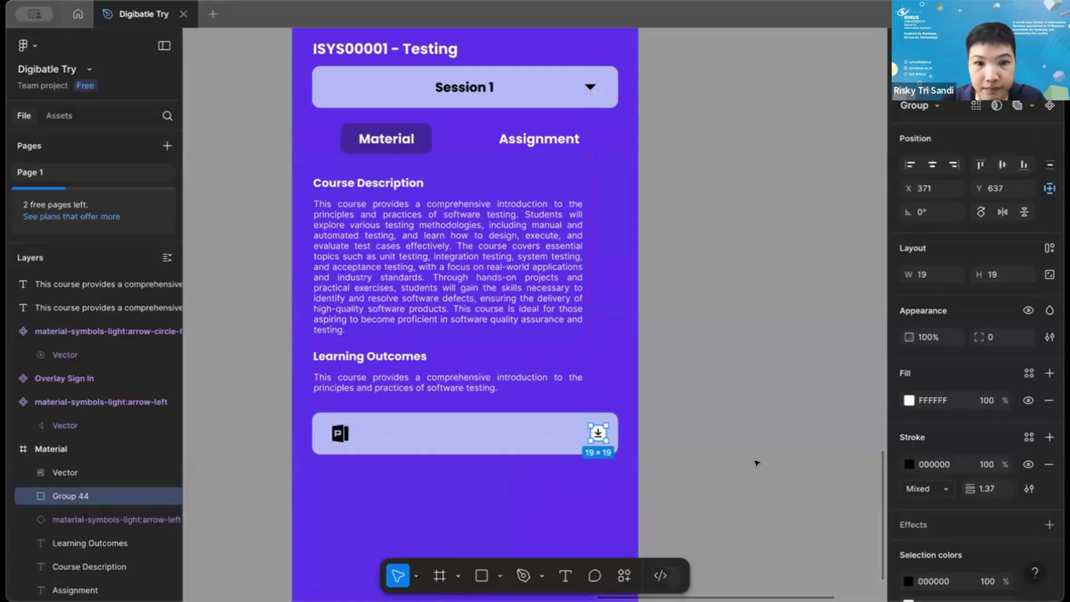
click(756, 464)
Duplicate the Learning Outcomes paragraph below the PowerPoint file bar and replace the copy's text with "Session 1 - Introduction to Testing".
click(433, 383)
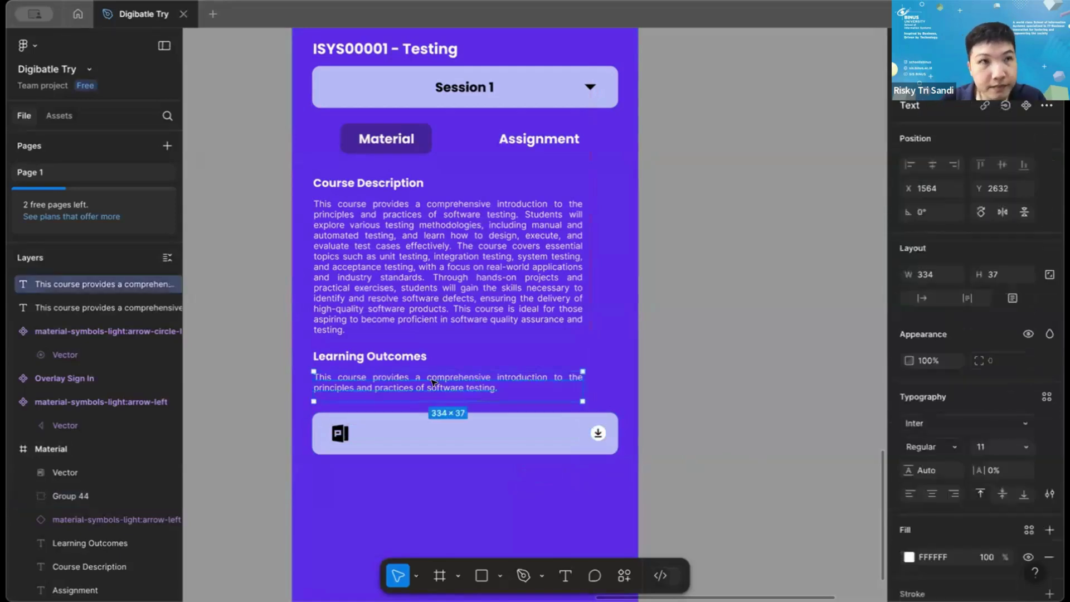
drag(417, 389, 467, 478)
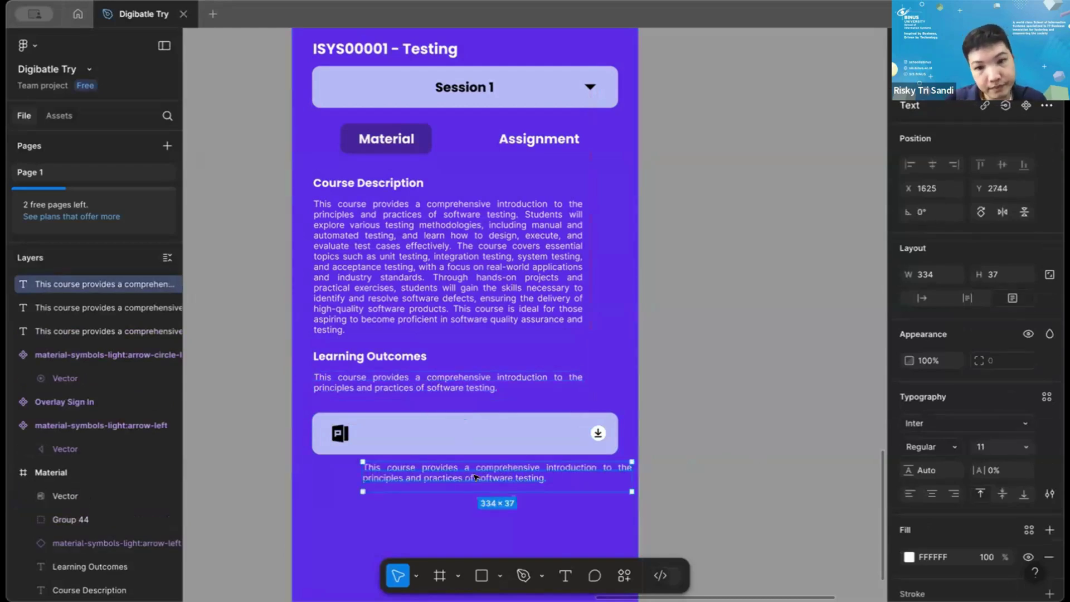
double_click(479, 471)
text(Se)
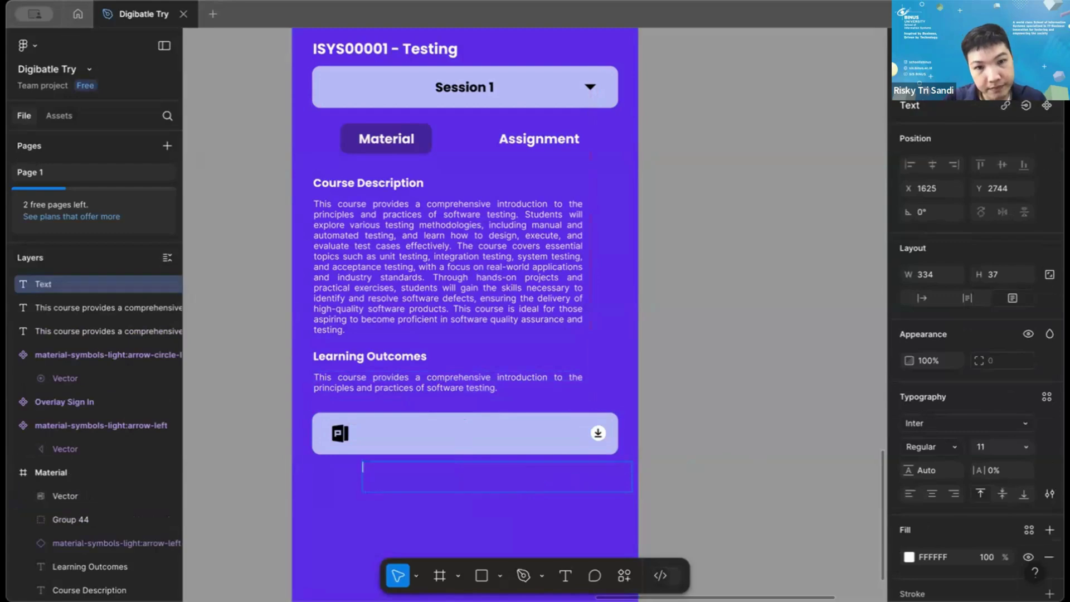
text(s)
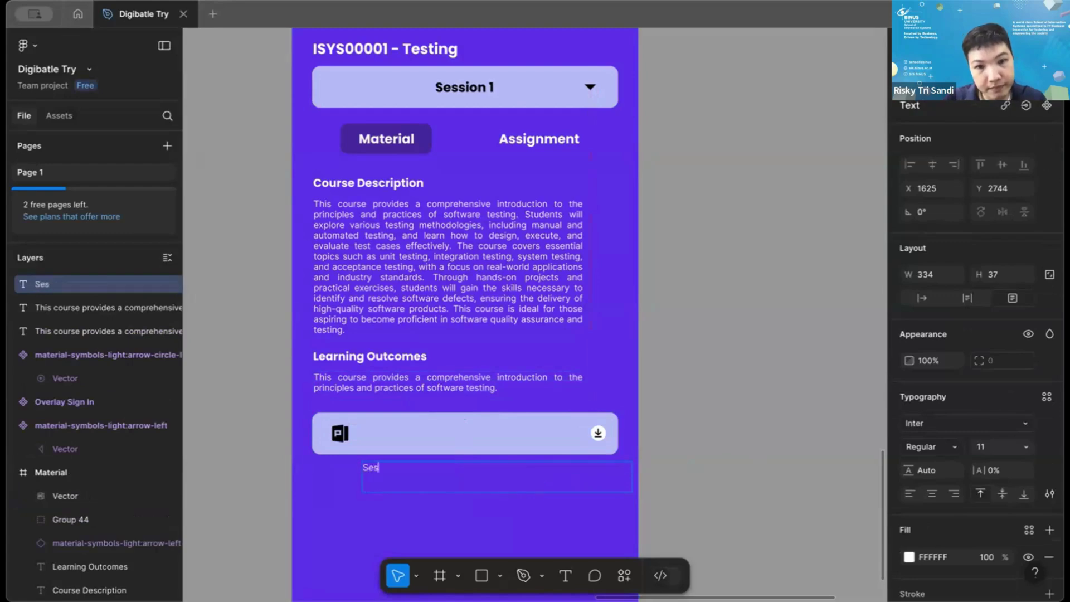
text(sion 1 - In)
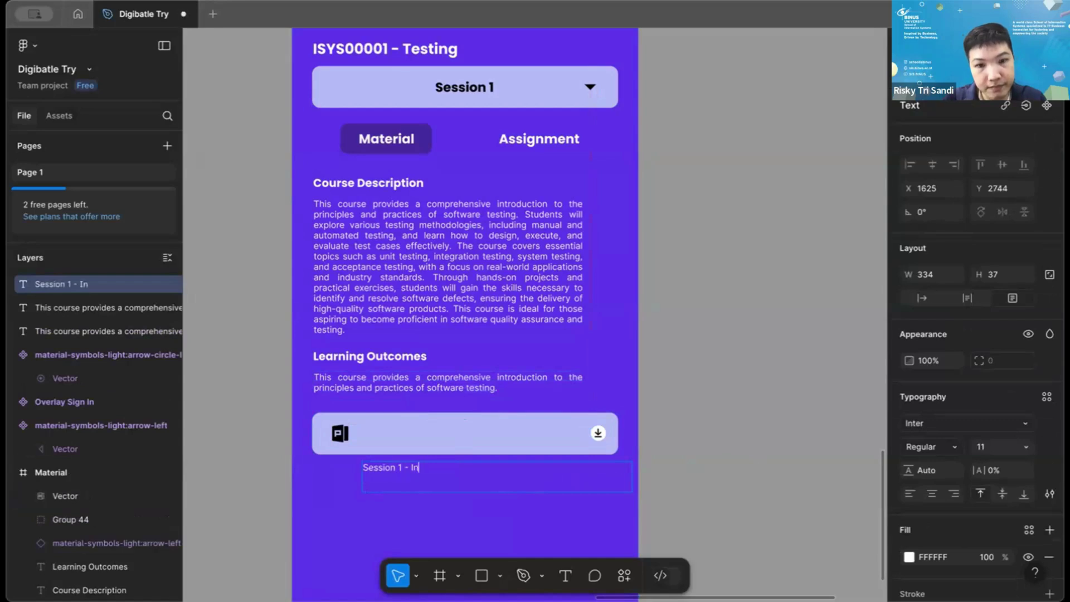
text(troduction )
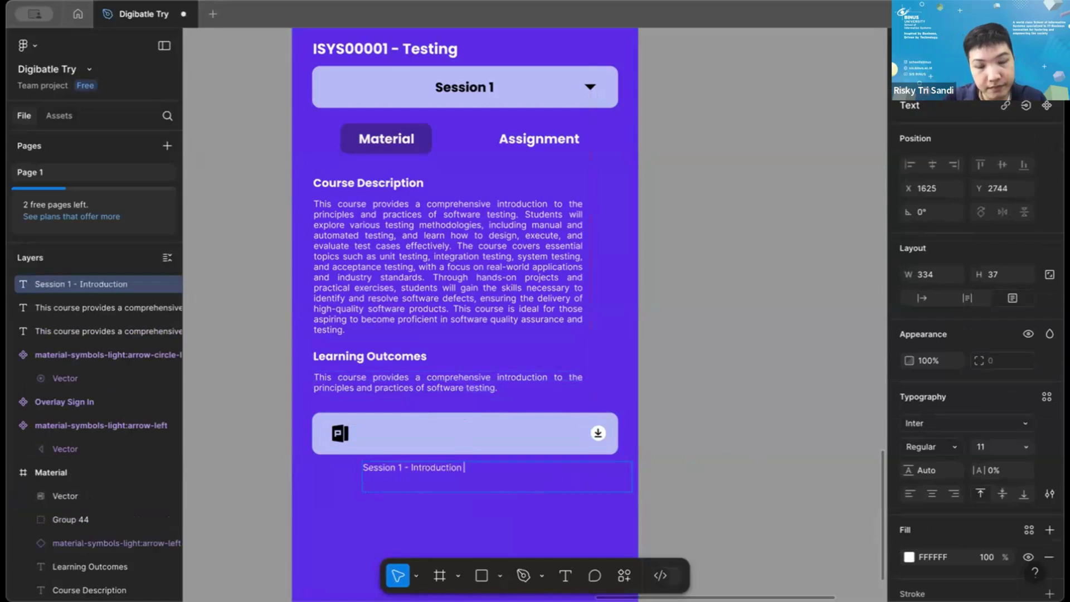
text(to Testing)
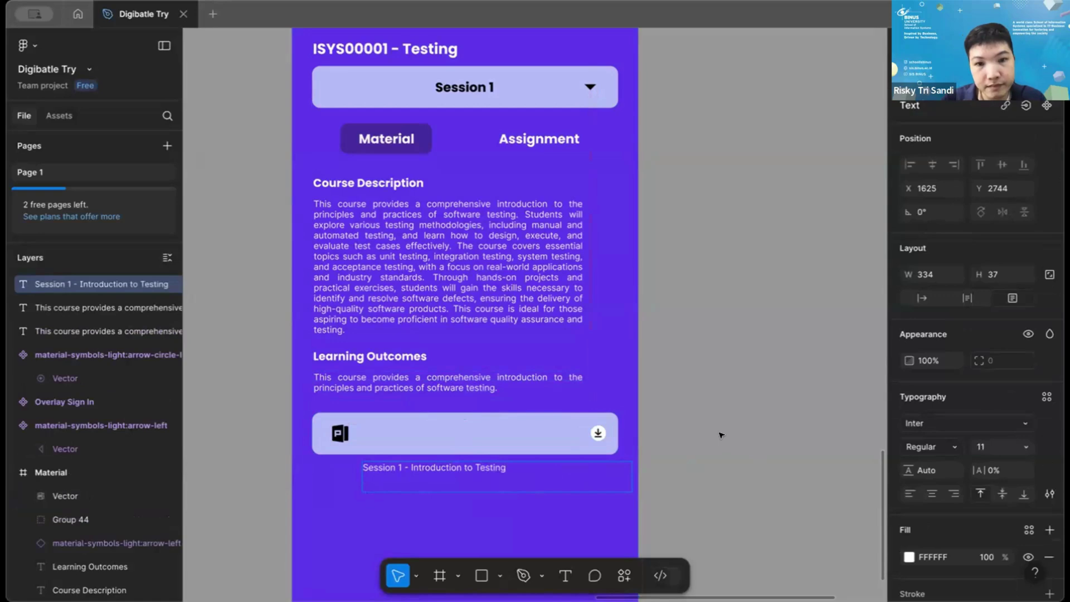
Make the "Session 1 - Introduction to Testing" label bold and move it inside the file bar at X 1662, Y 2700.
key(Escape)
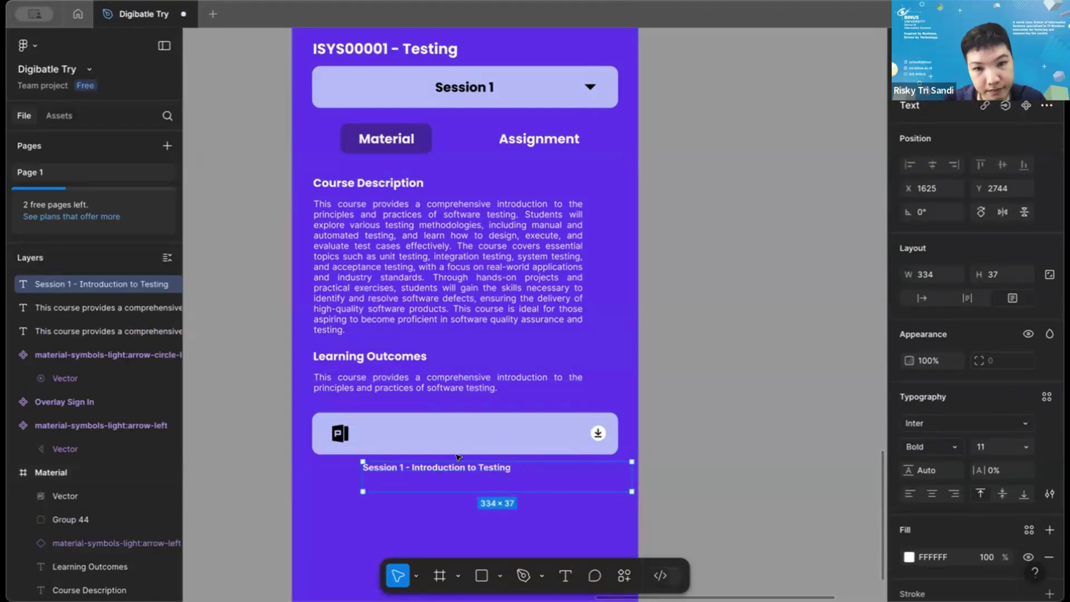
key(Escape)
click(490, 467)
drag(490, 467, 483, 434)
click(579, 443)
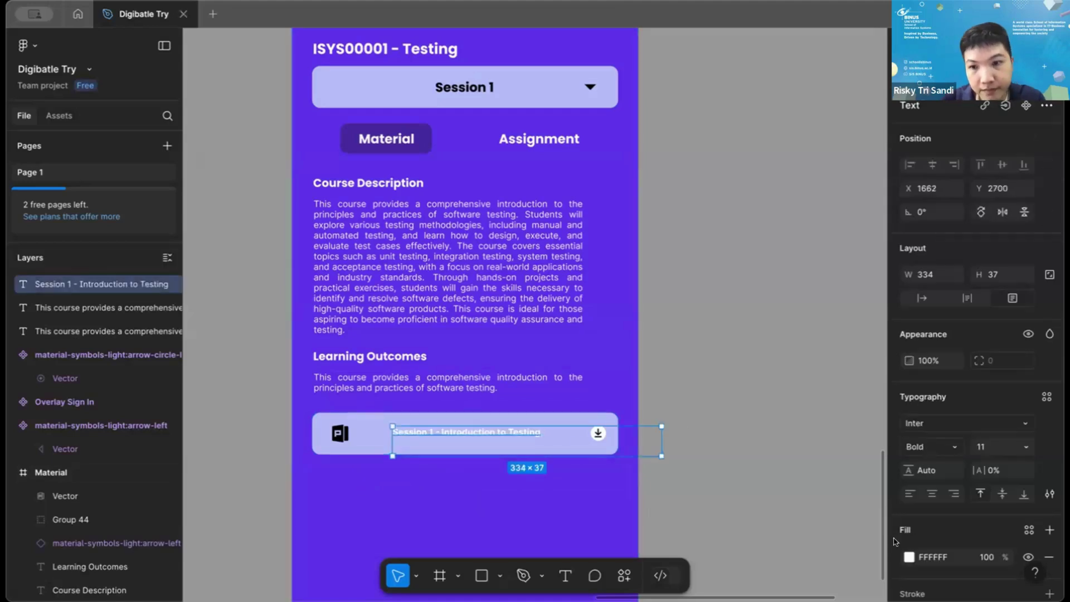
Set the file bar label's fill colour to black, 000000.
click(909, 556)
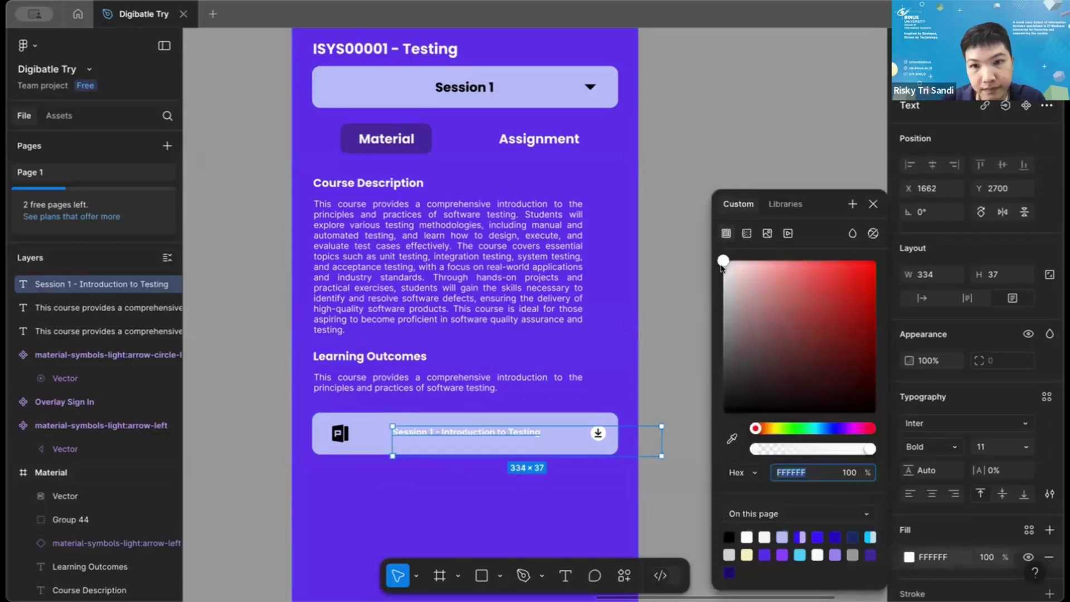
text(000000)
key(Return)
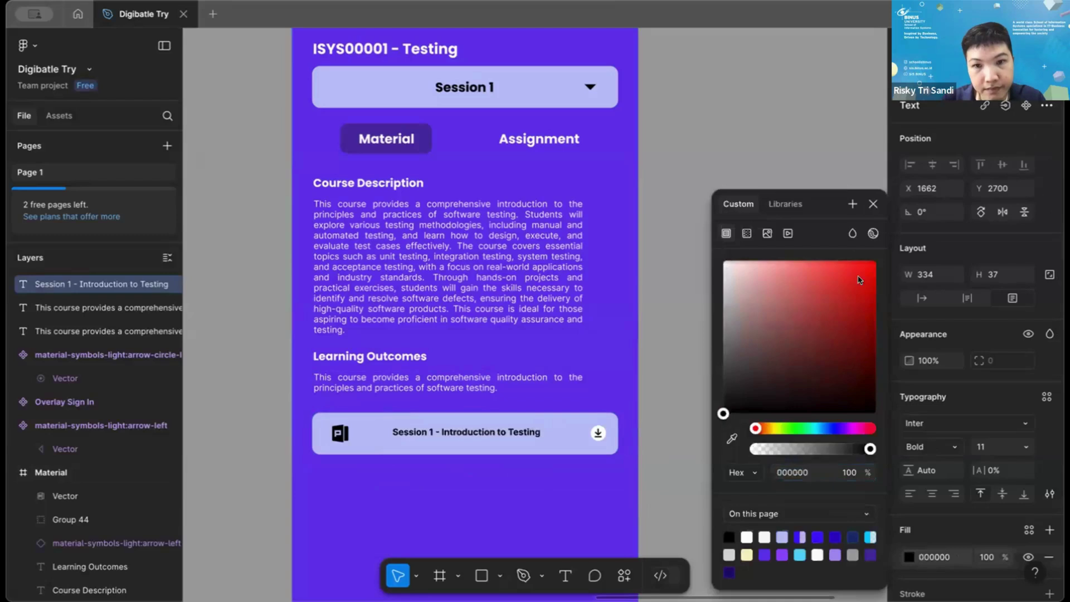
key(Escape)
click(776, 363)
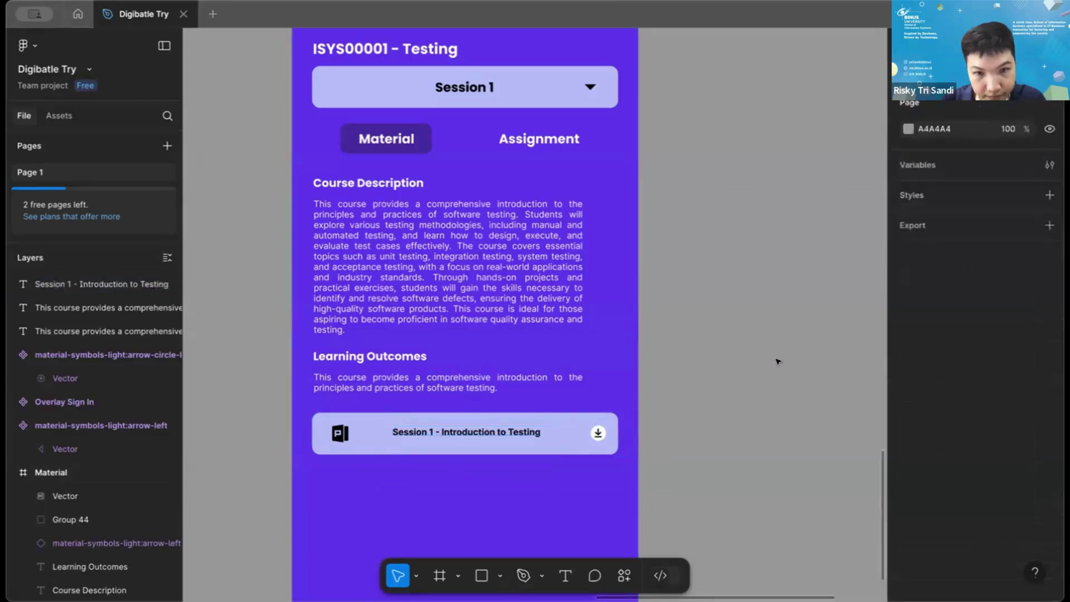
Shrink the file bar label's text box to 191 × 13 so it fits closely around the text.
click(639, 446)
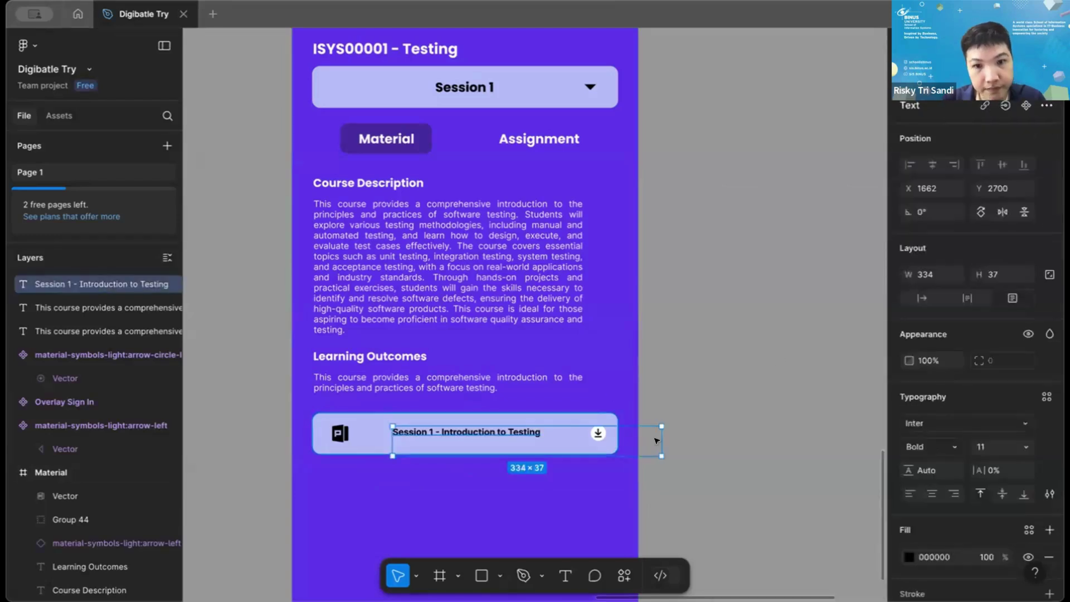
drag(567, 435, 547, 434)
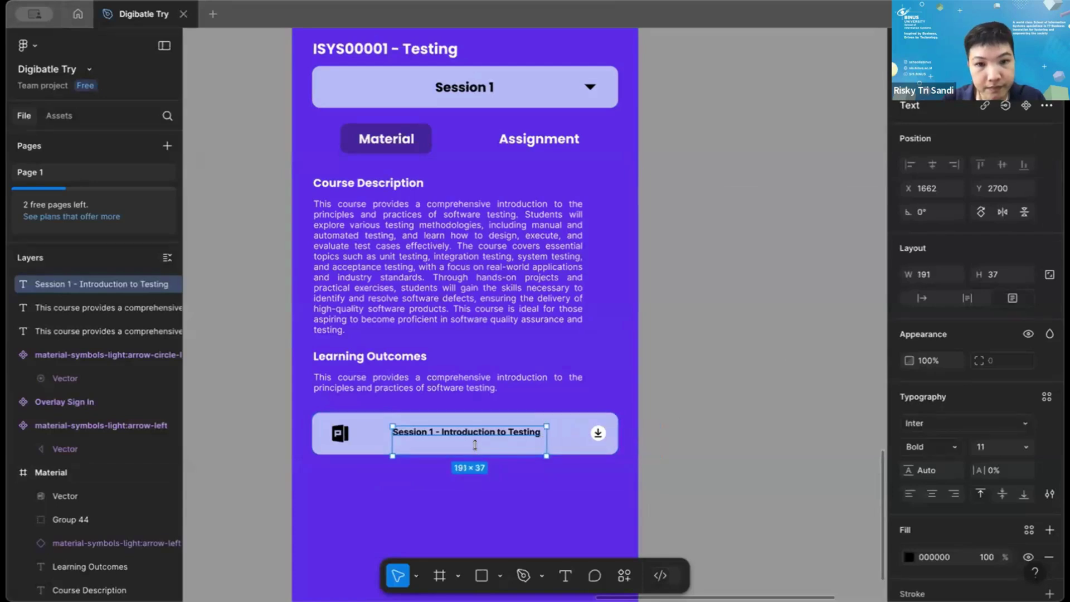
drag(473, 435, 475, 436)
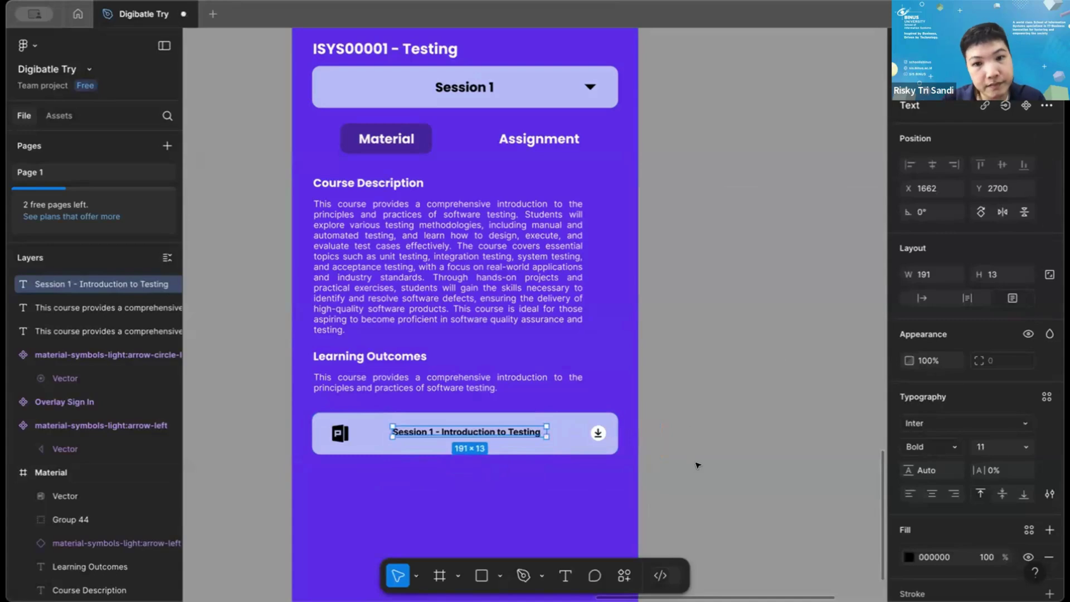
click(697, 465)
Nudge the "Session 1 - Introduction to Testing" label a few pixels to the left within the file bar.
click(509, 431)
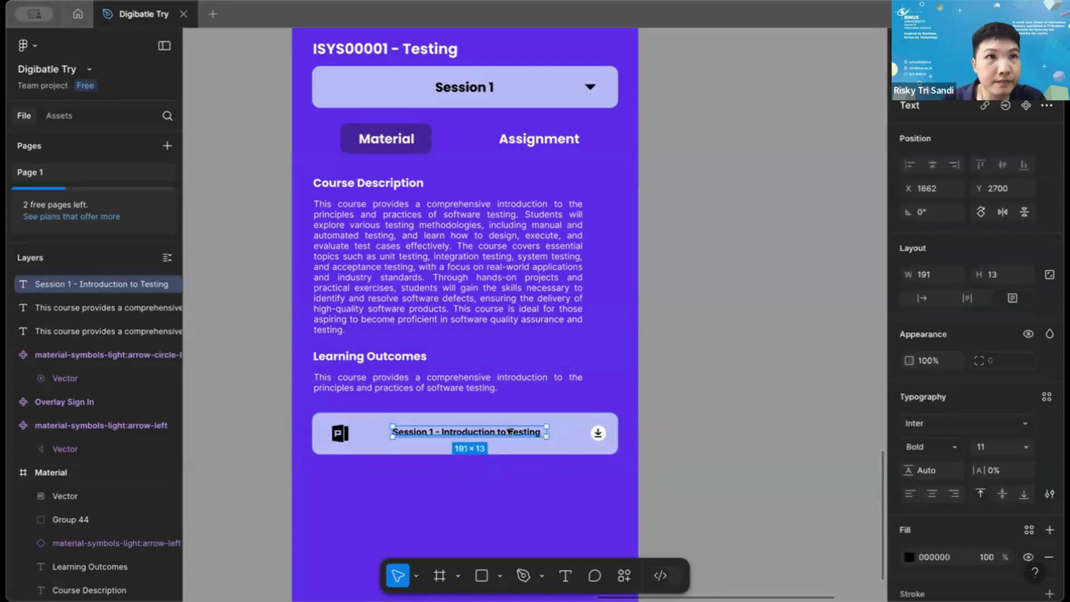
key(Left)
key(Left)
key(Left)
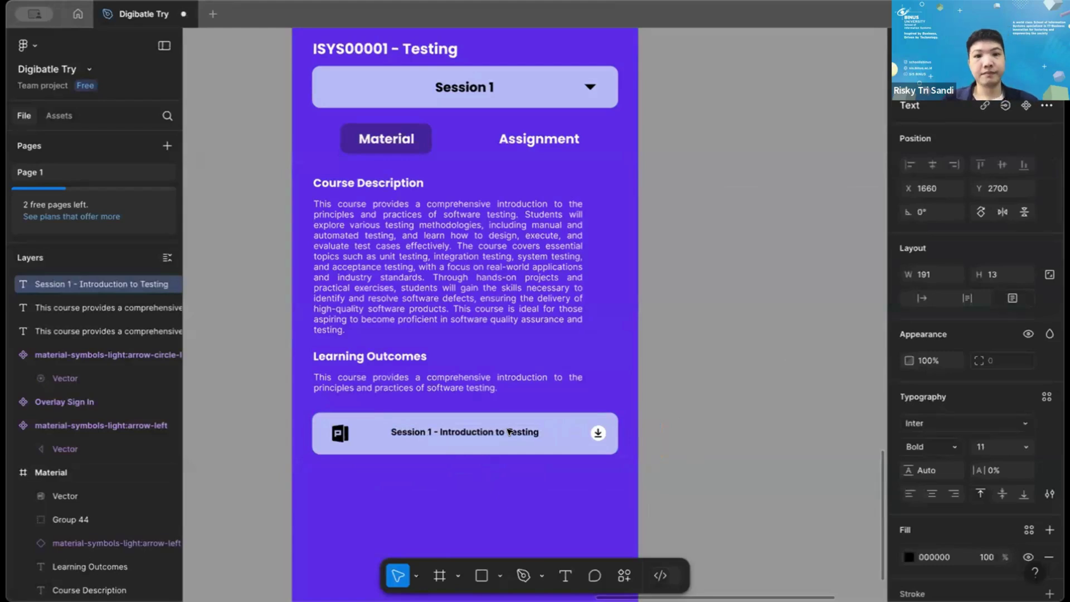
click(731, 393)
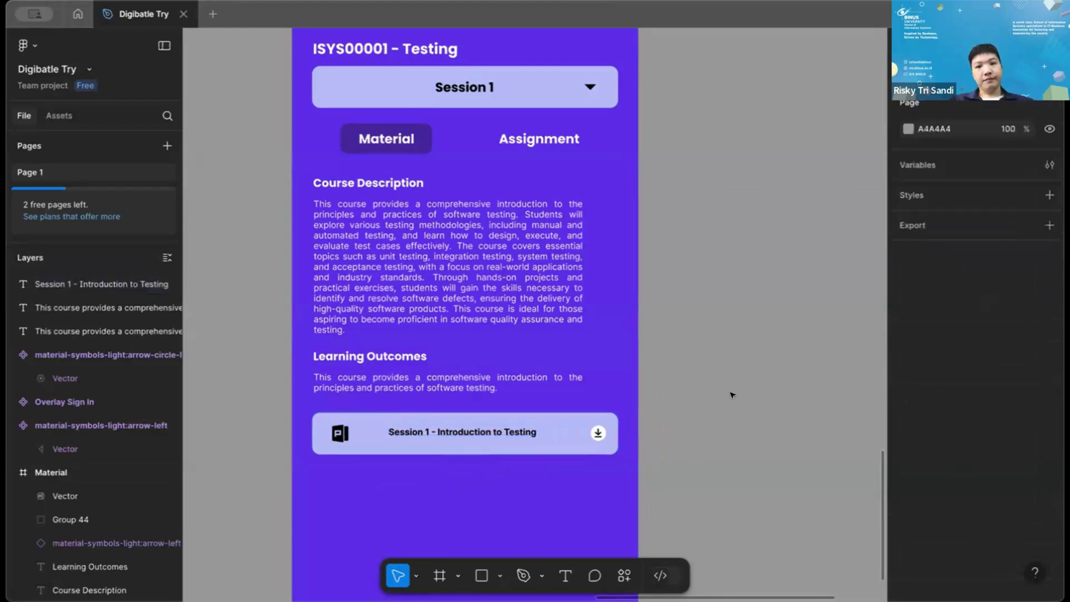
Widen the Course Description and Learning Outcomes paragraphs' text boxes to 374 each, nearly matching the bars' width.
scroll(735, 393, down, 2)
scroll(735, 393, down, 2)
scroll(735, 387, up, 5)
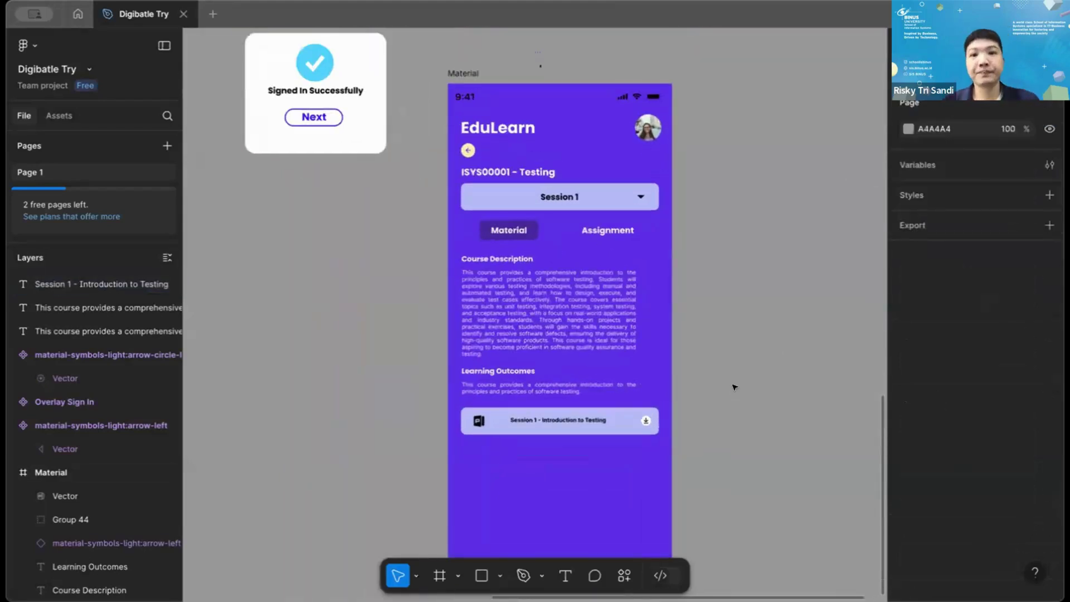
click(601, 284)
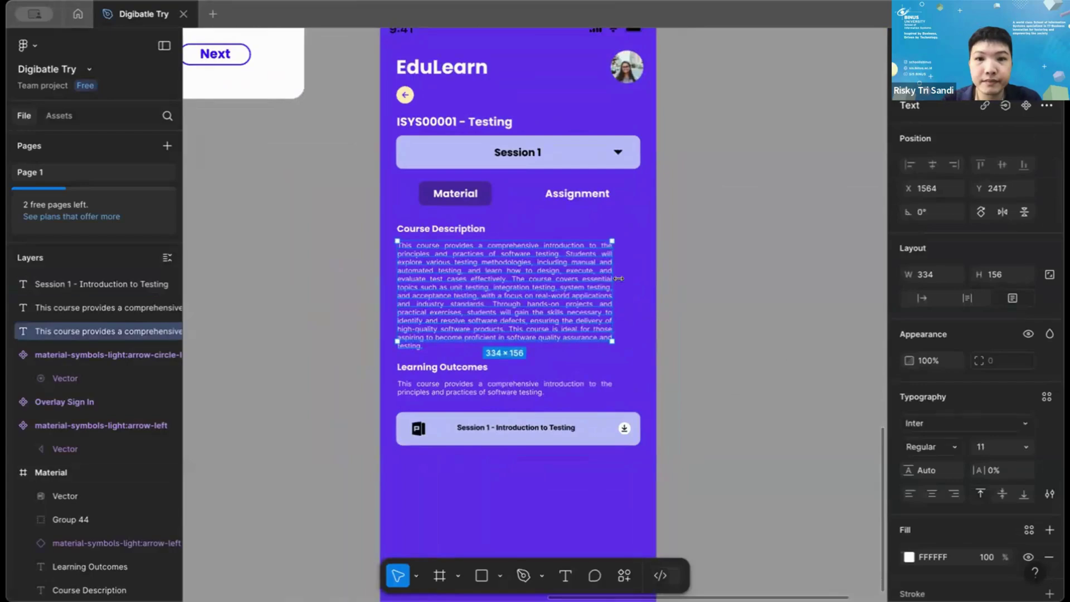
drag(629, 278, 633, 278)
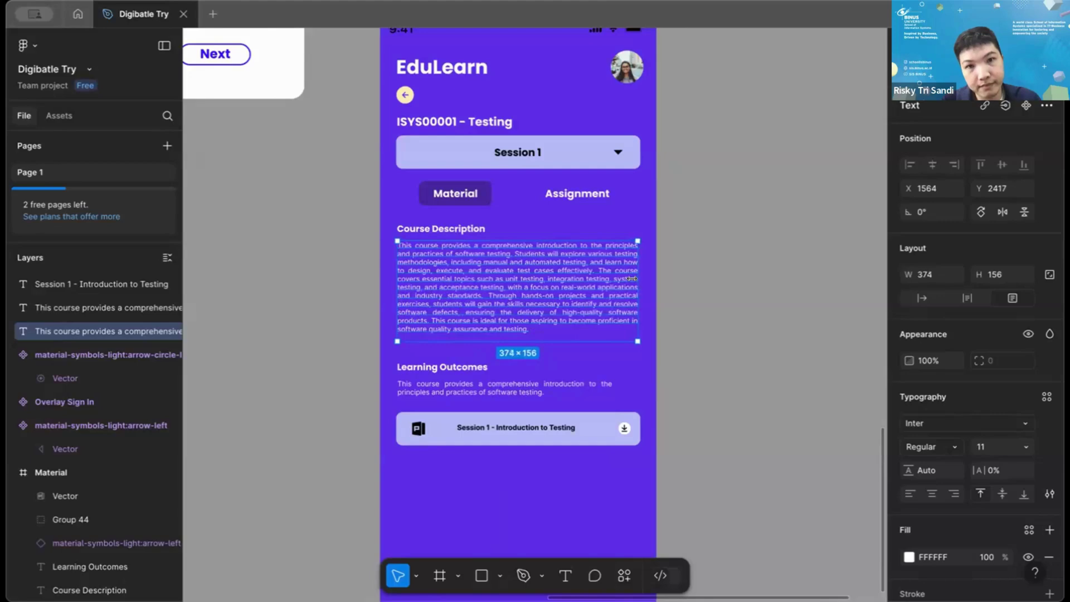
click(540, 394)
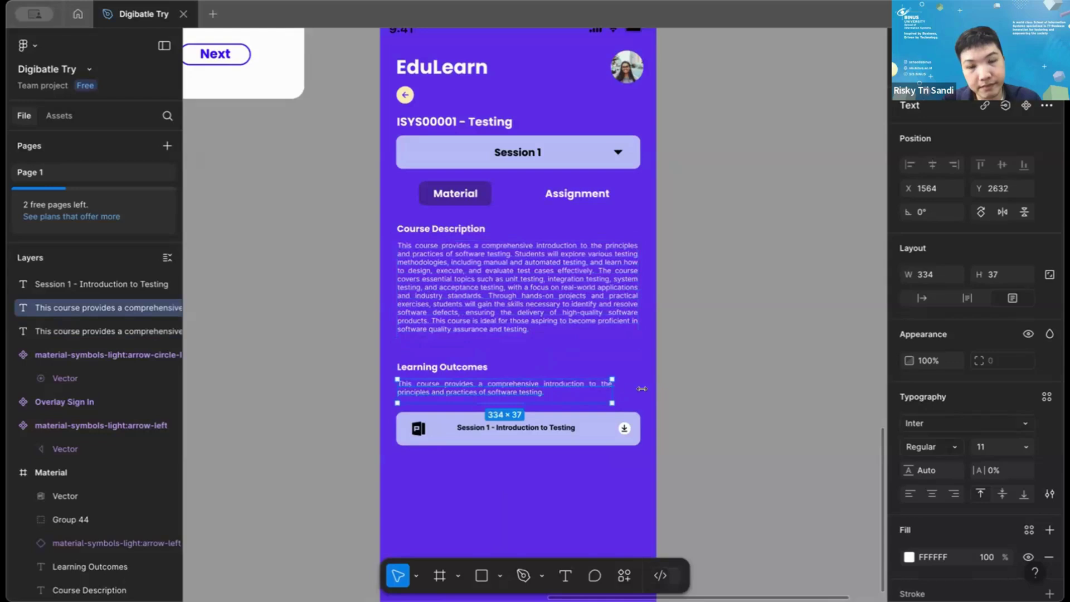
drag(642, 388, 630, 385)
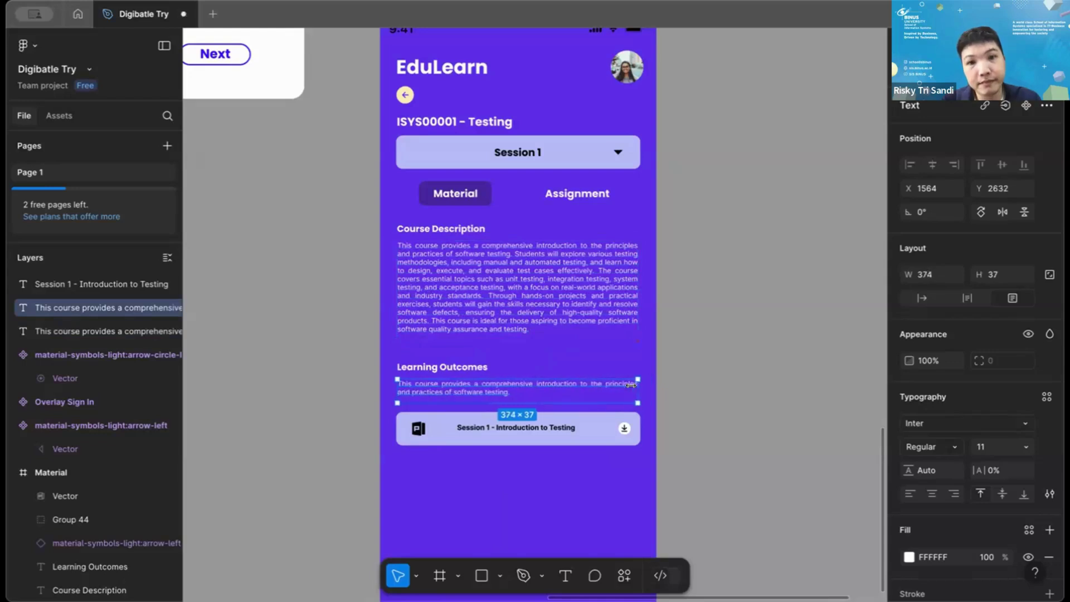
click(728, 380)
scroll(730, 382, up, 2)
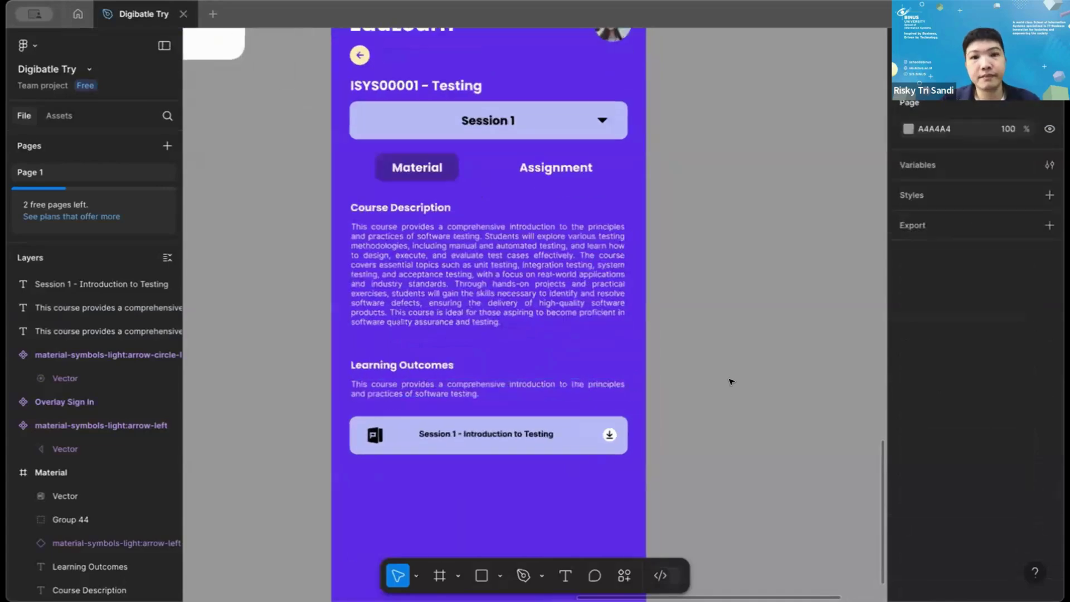
scroll(730, 381, up, 2)
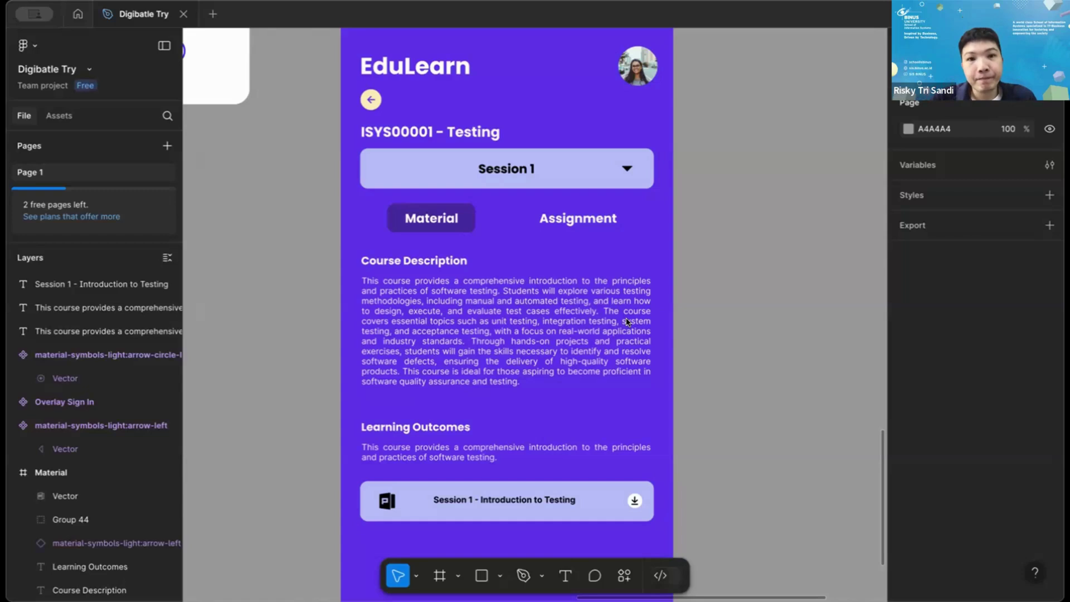
Duplicate the Material frame beside the original at X 1978, Y 2062, and rename the copy "Assignment".
scroll(626, 322, right, 5)
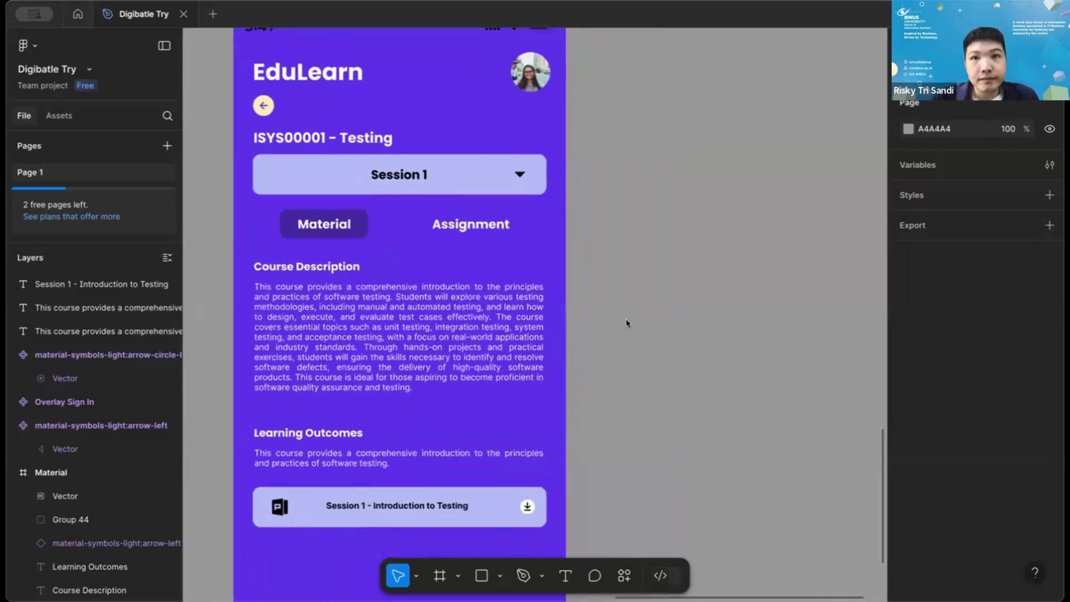
scroll(627, 322, down, 2)
scroll(627, 322, down, 3)
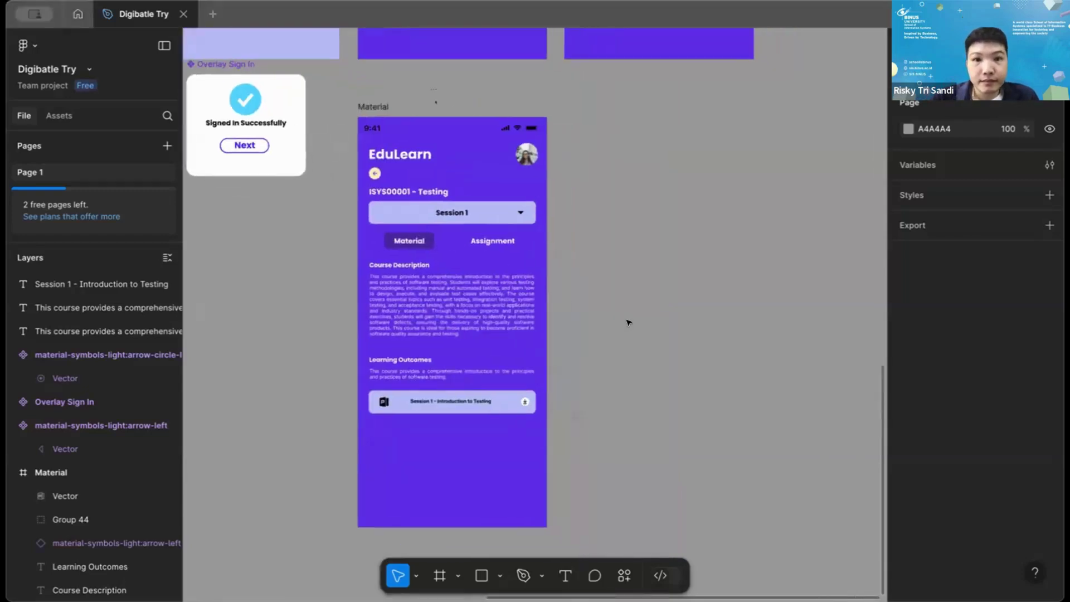
scroll(630, 321, up, 3)
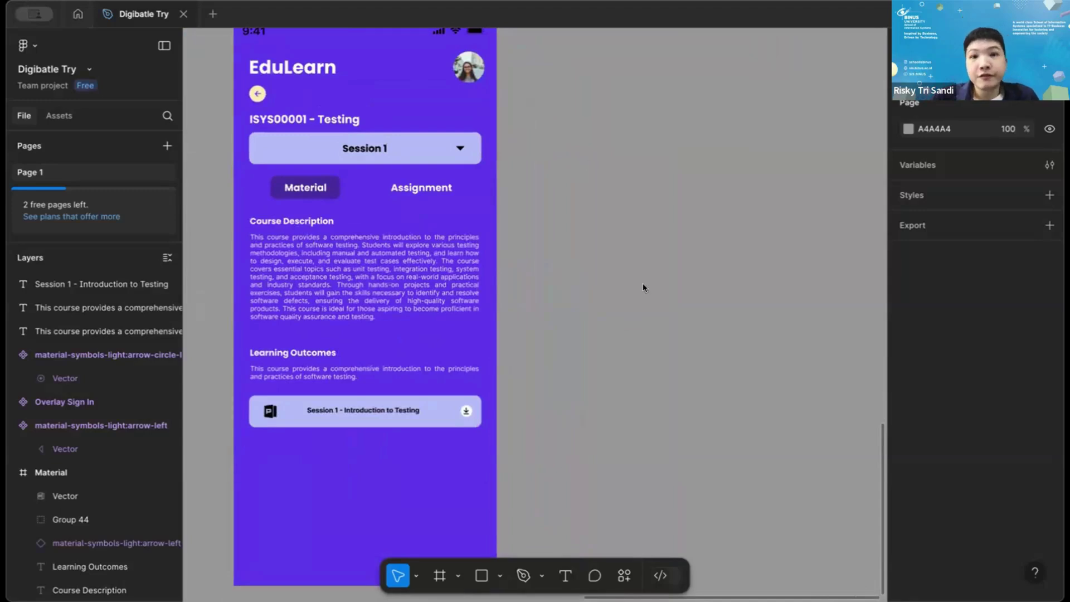
scroll(631, 311, up, 3)
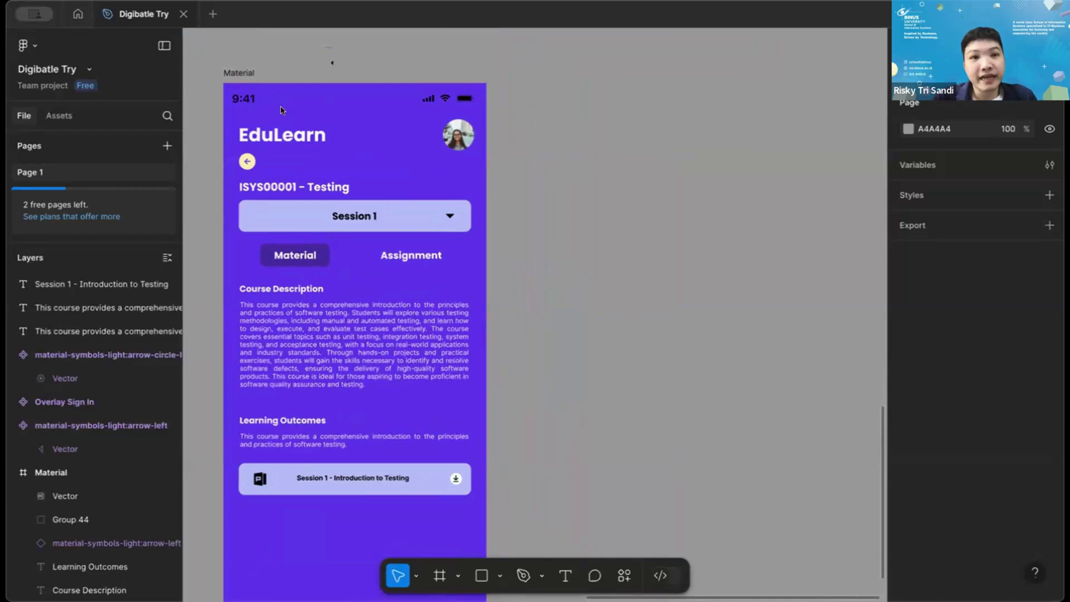
click(244, 70)
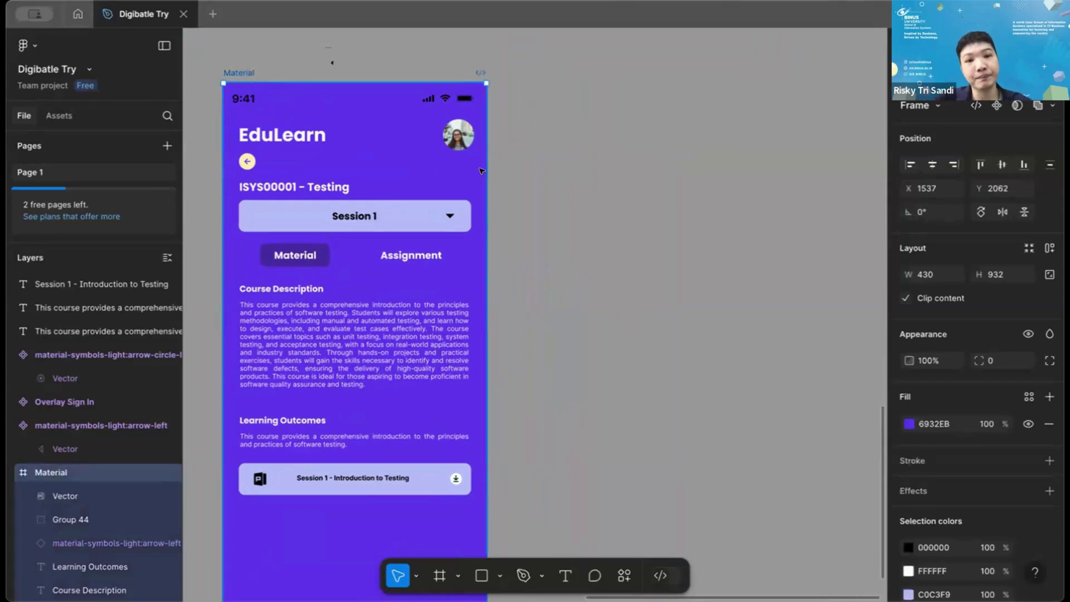
key(ctrl+d)
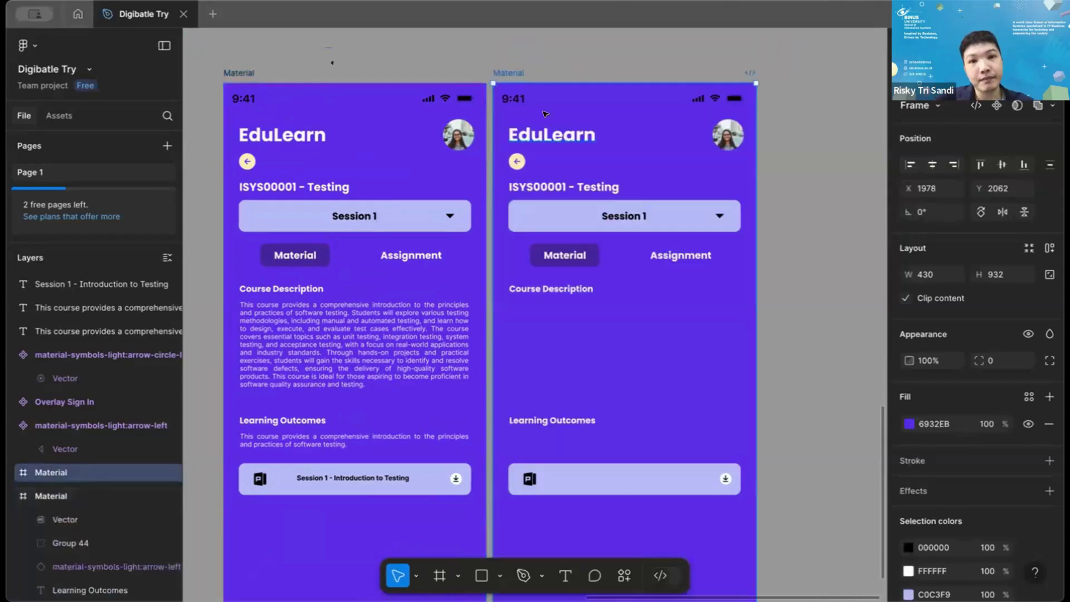
double_click(518, 71)
text(A)
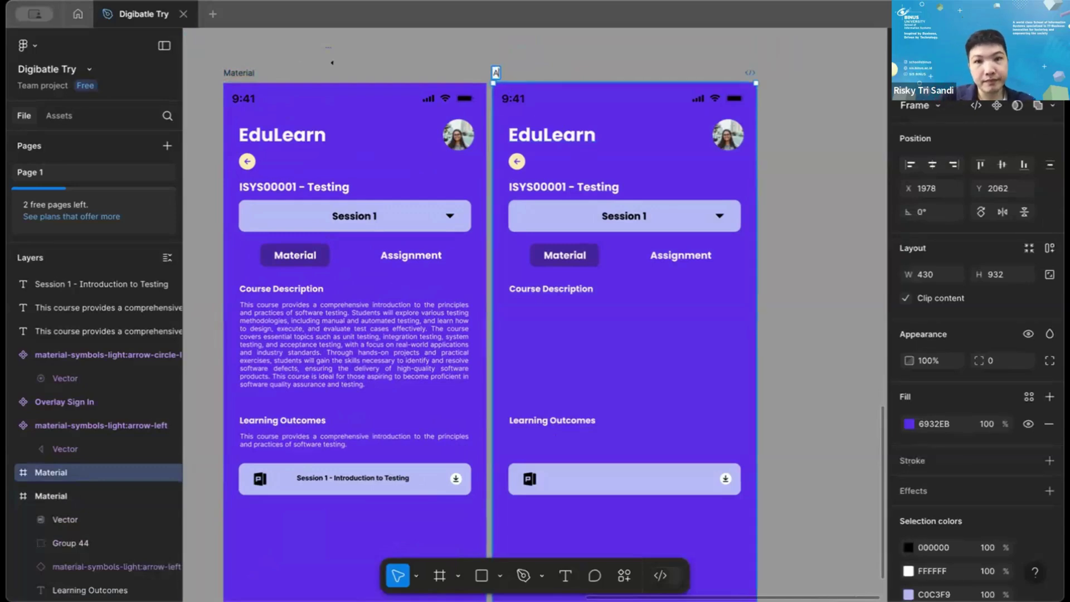
text(ssignment)
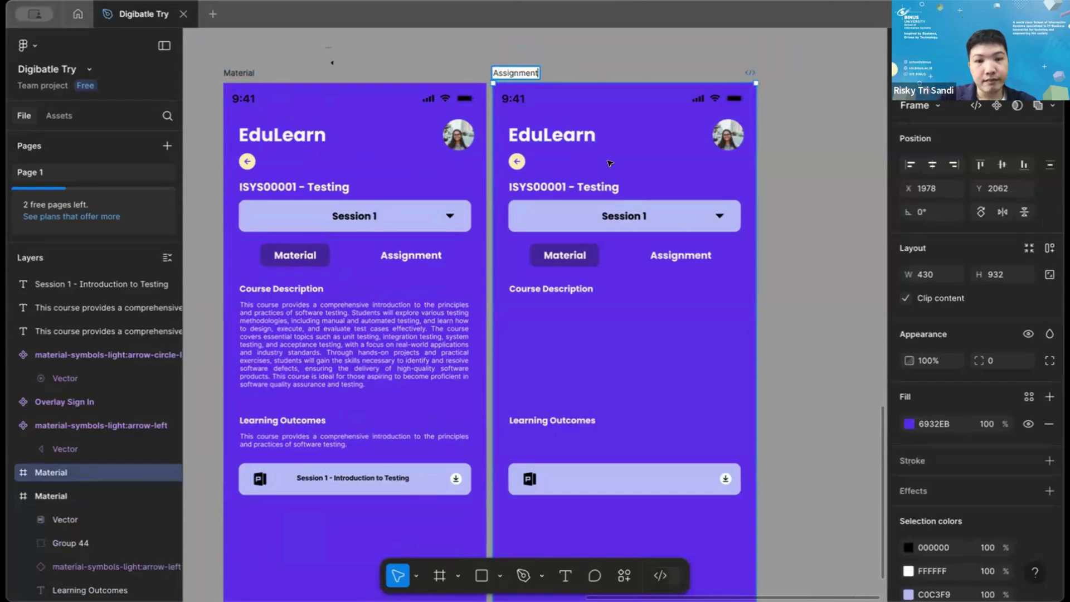
click(350, 358)
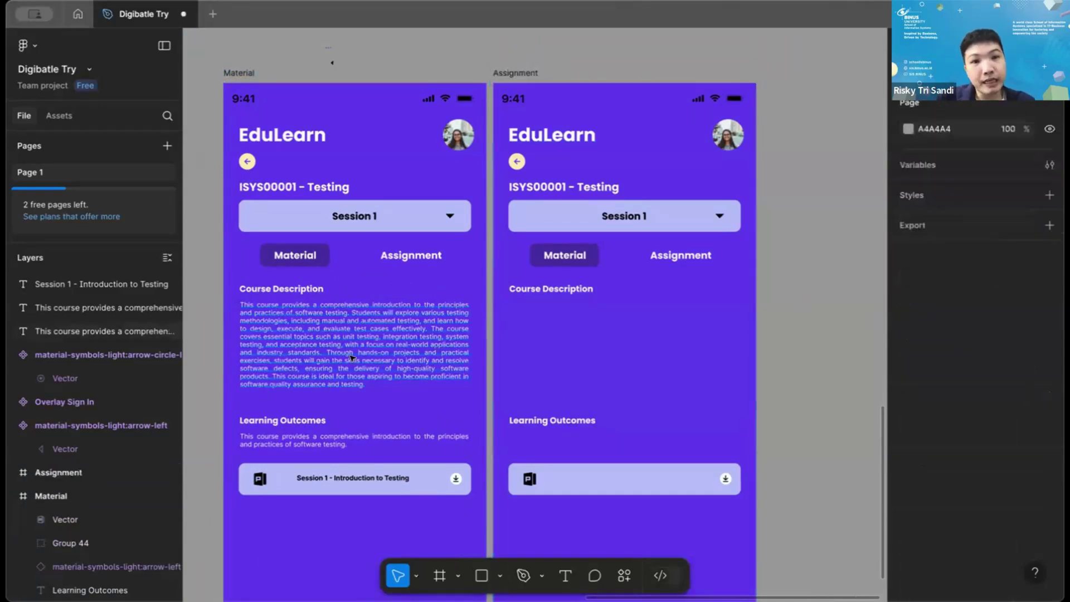
Move the two course description paragraphs and the "Session 1 - Introduction to Testing" label into the Material frame in the layer order.
click(351, 358)
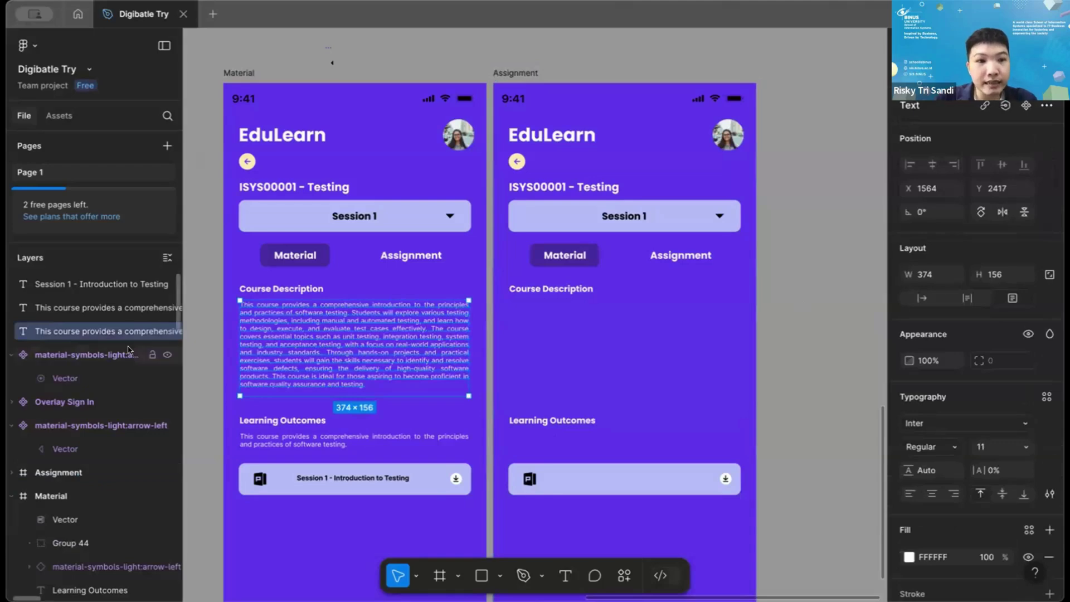
shift+click(104, 312)
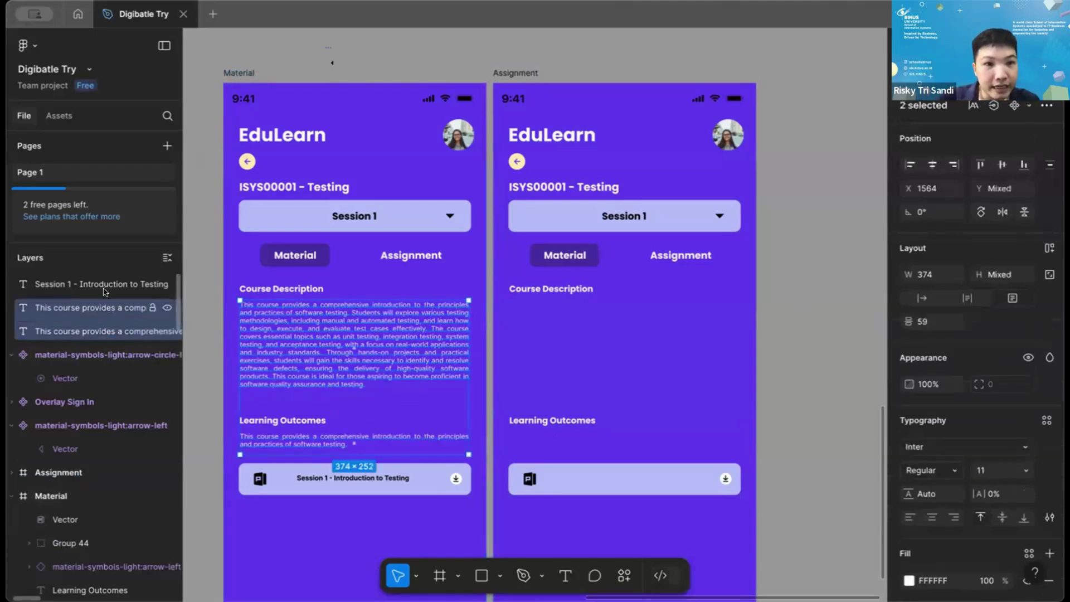
click(105, 283)
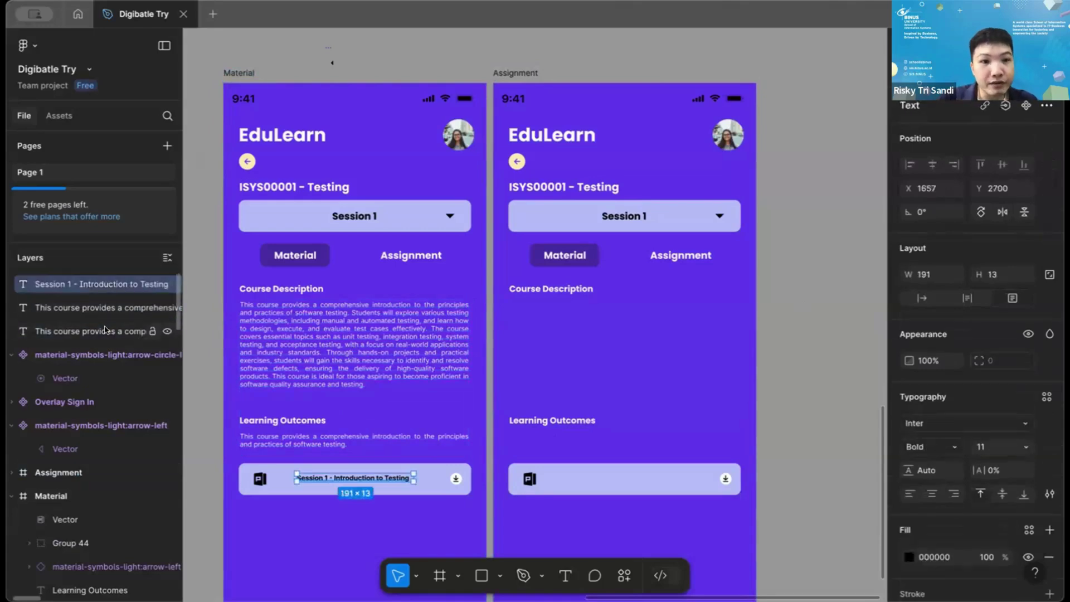
shift+click(104, 330)
scroll(106, 320, down, 3)
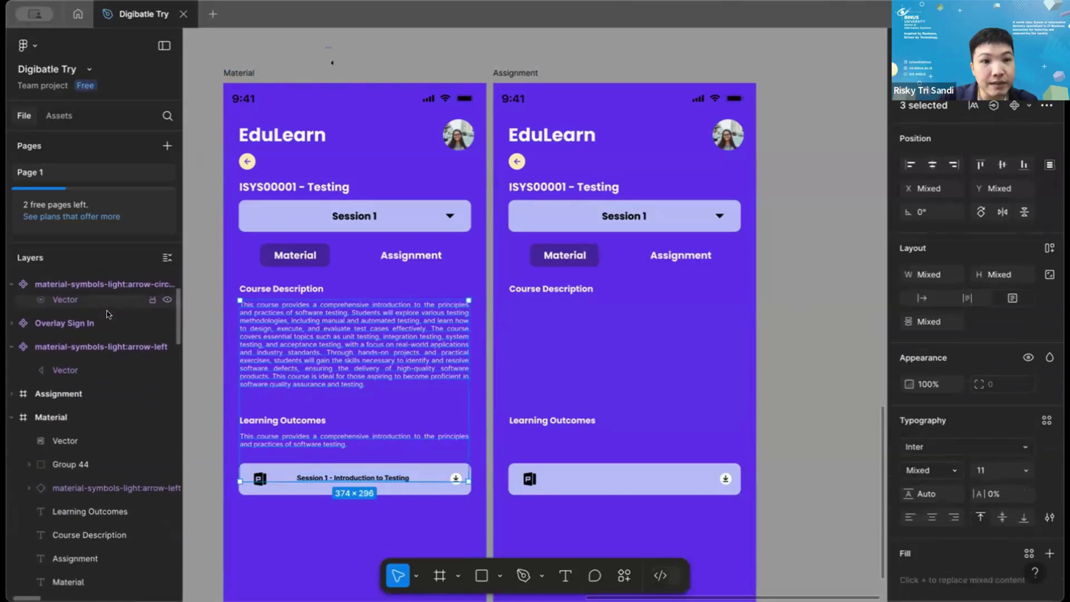
scroll(109, 313, up, 1)
drag(93, 429, 87, 457)
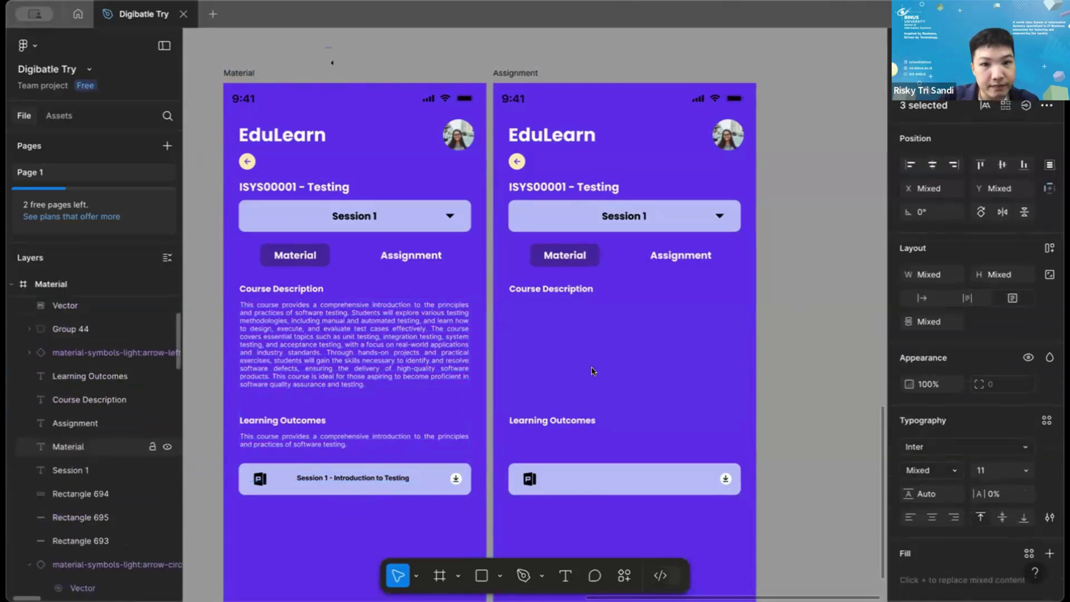
click(801, 278)
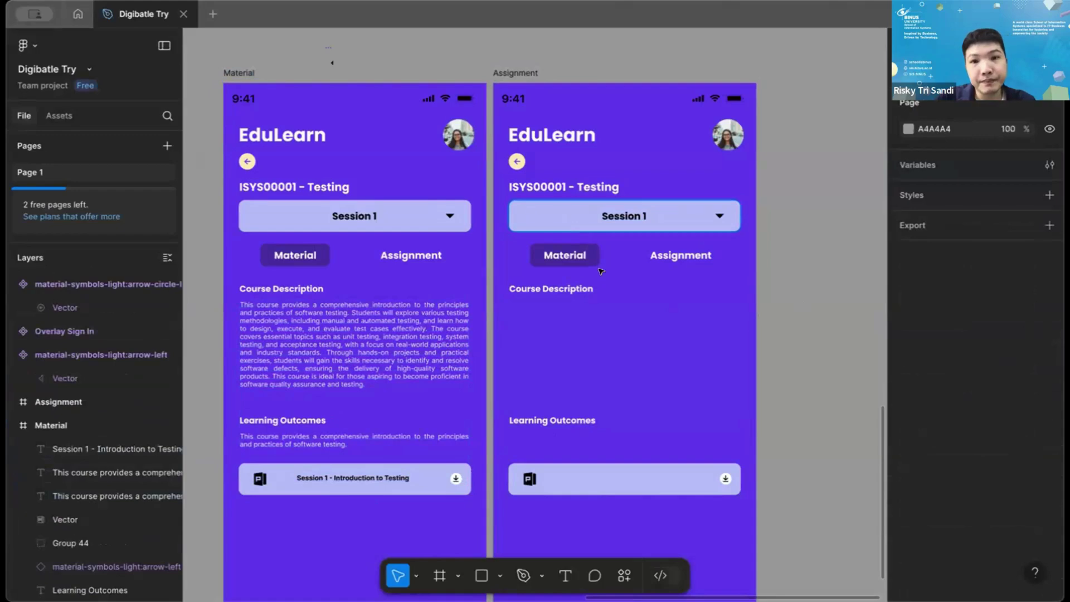
On the Assignment screen, move the tab highlight behind "Assignment" and delete the Course Description and Learning Outcomes headings.
drag(594, 257, 701, 258)
click(801, 301)
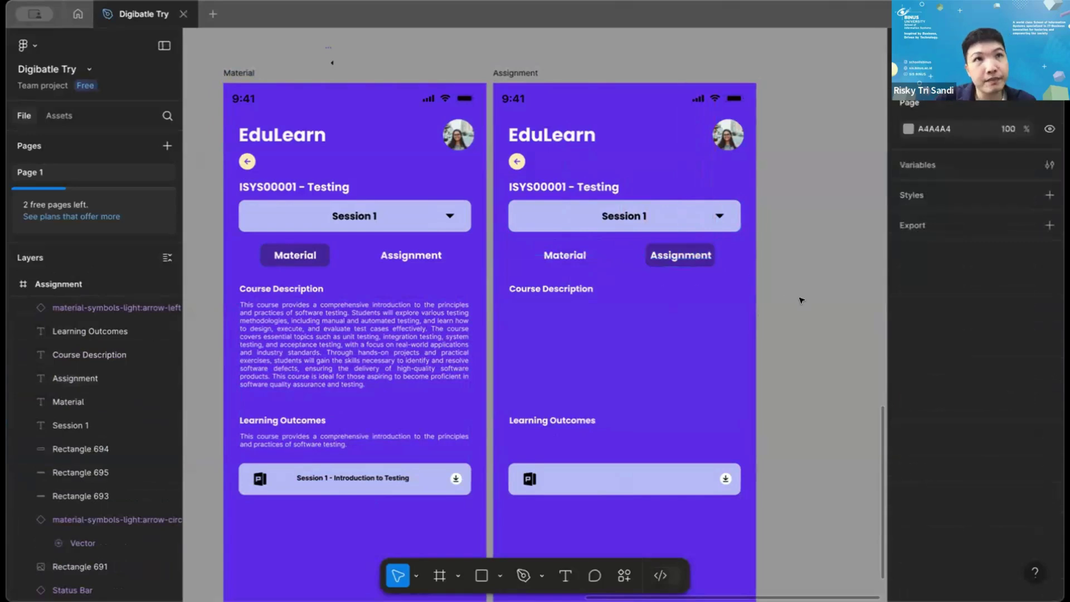
scroll(801, 301, up, 3)
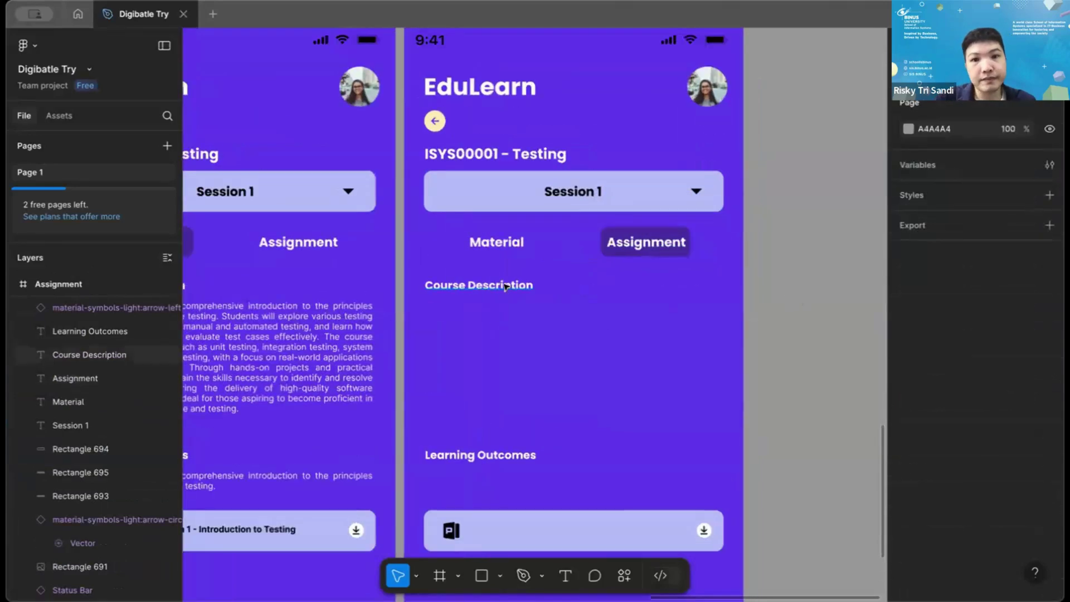
click(506, 288)
key(Delete)
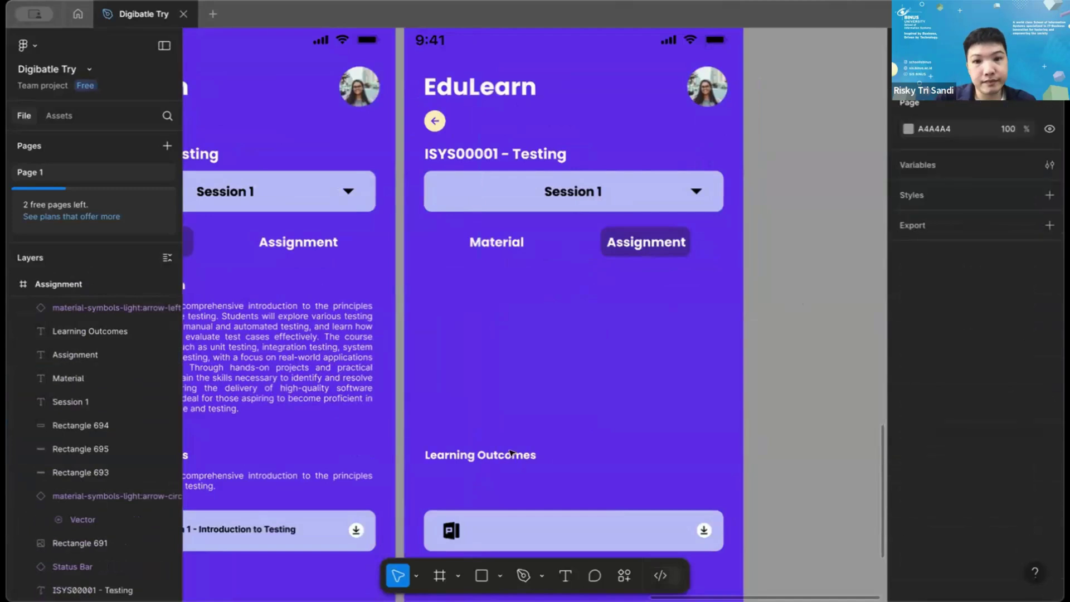
click(515, 453)
key(Delete)
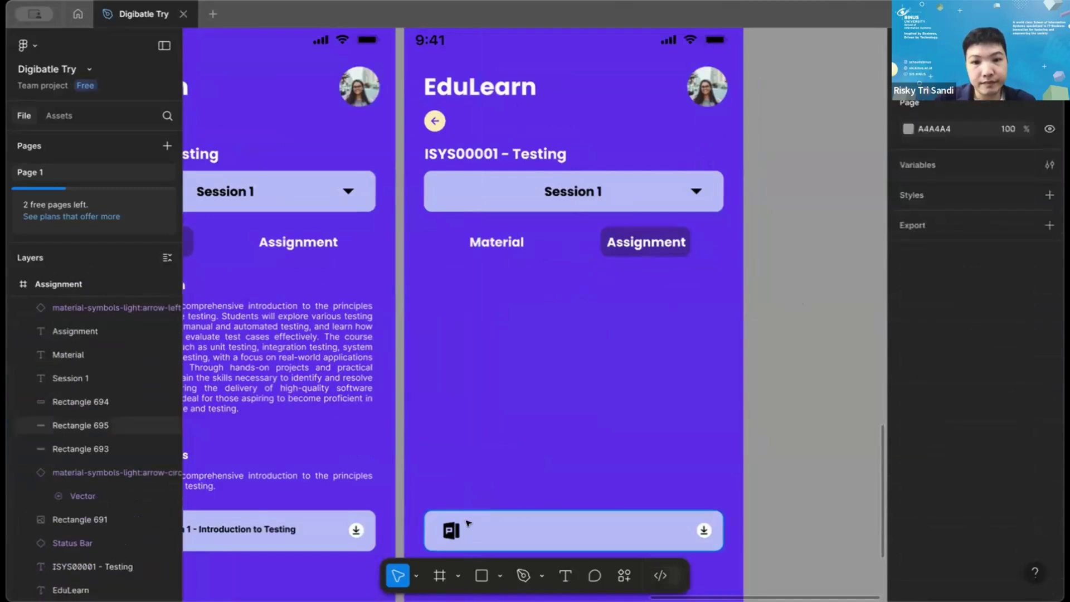
Delete the PowerPoint and download icons from the Assignment screen's file bar and move the empty bar up beneath the tabs to Y 326.
click(452, 531)
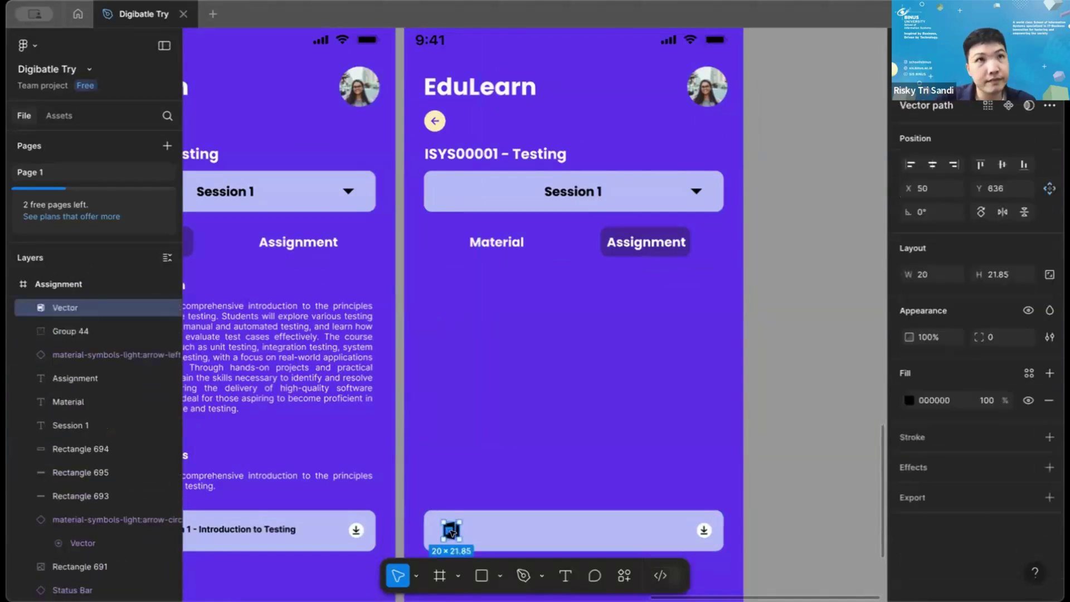
key(Delete)
click(696, 521)
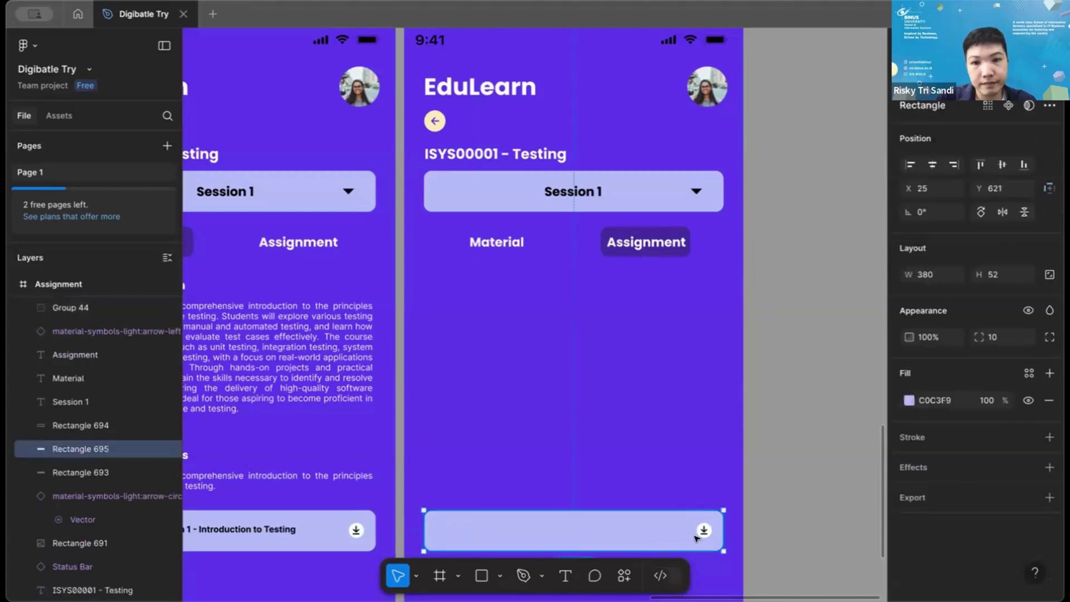
click(703, 532)
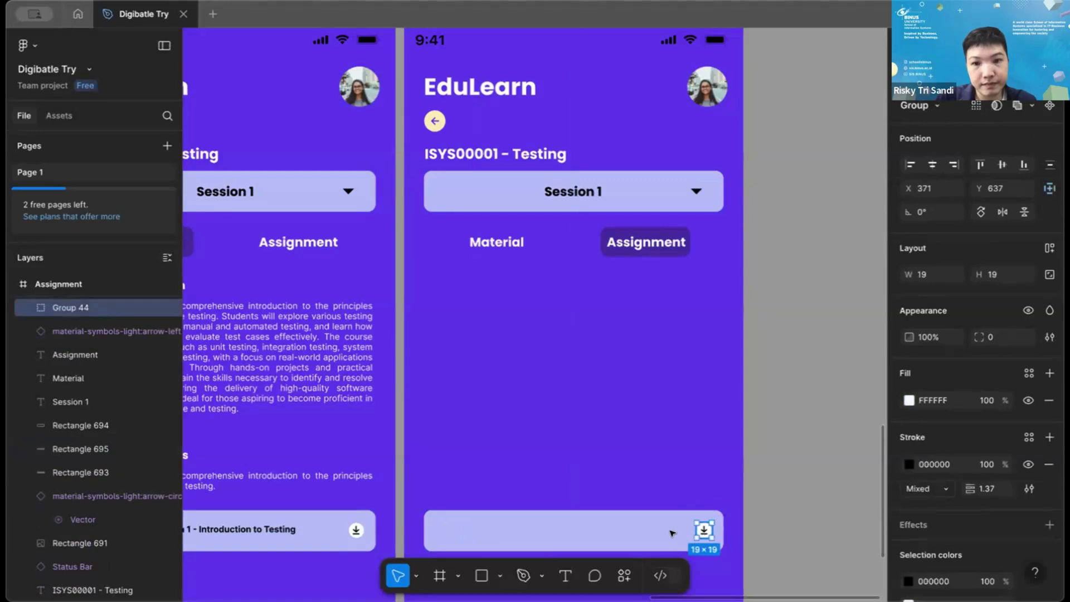
key(Delete)
drag(632, 538, 631, 301)
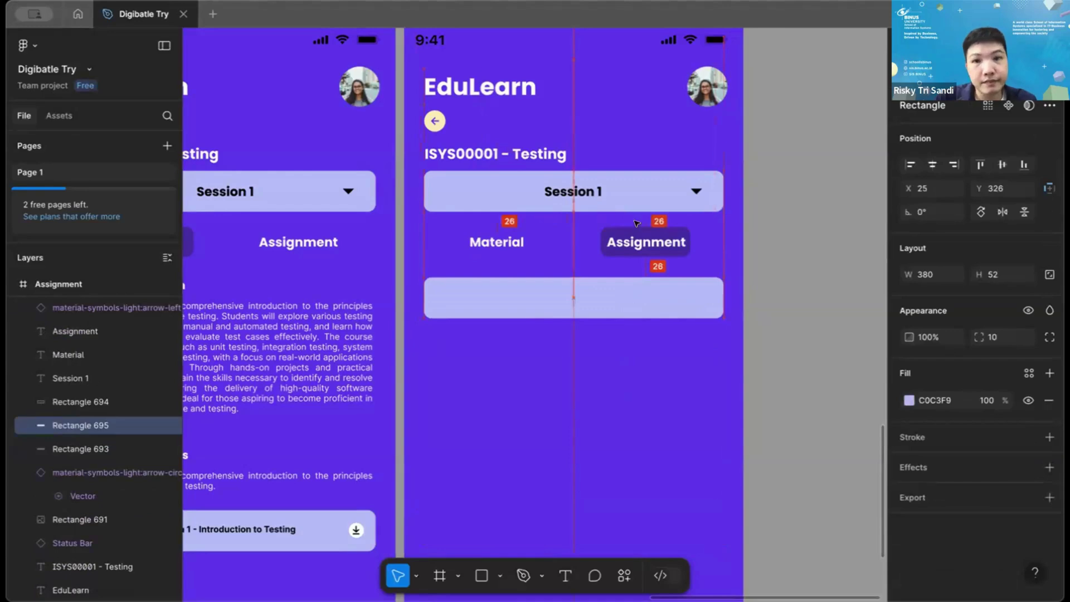
Duplicate the "Assignment" tab label onto the middle of the empty bar and change the copy's text to "Assignment 1".
click(645, 242)
drag(645, 242, 569, 298)
double_click(569, 299)
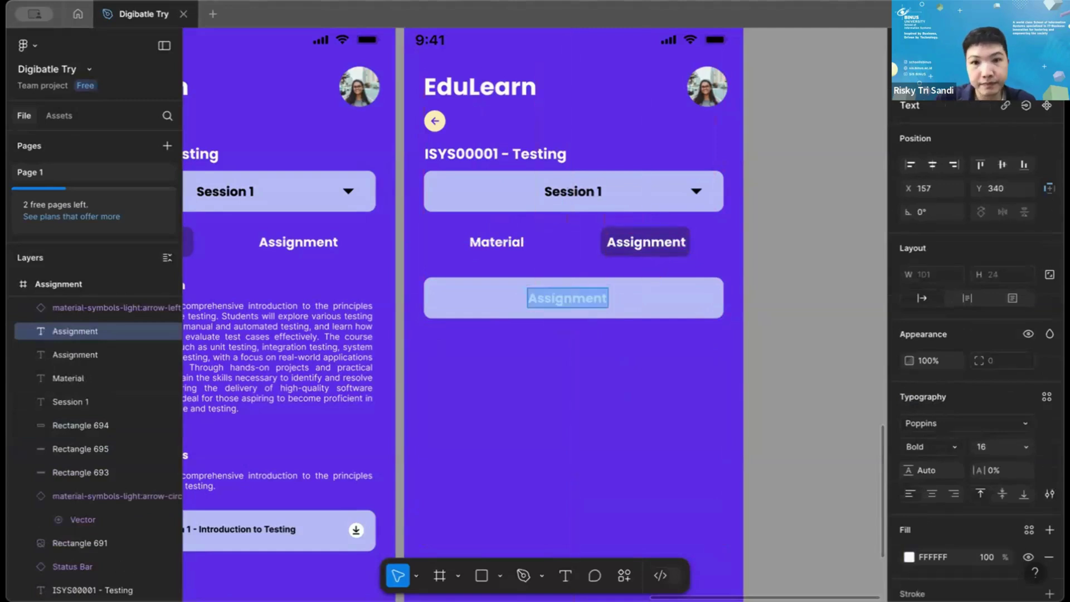
key(End)
text(1)
key(Escape)
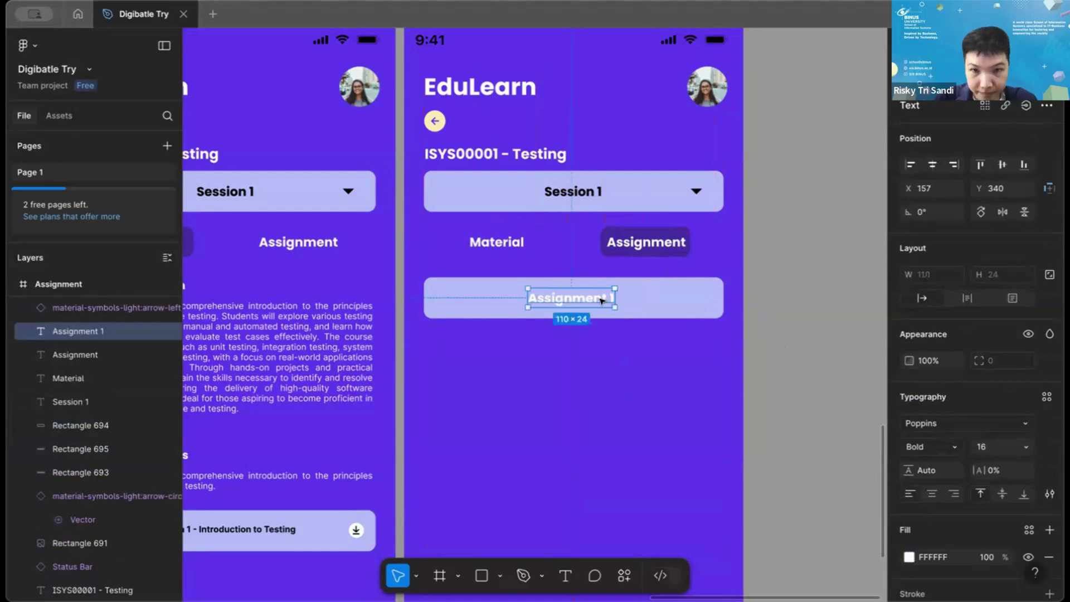
Change the "Assignment 1" label's fill colour to near-black 171717.
click(909, 555)
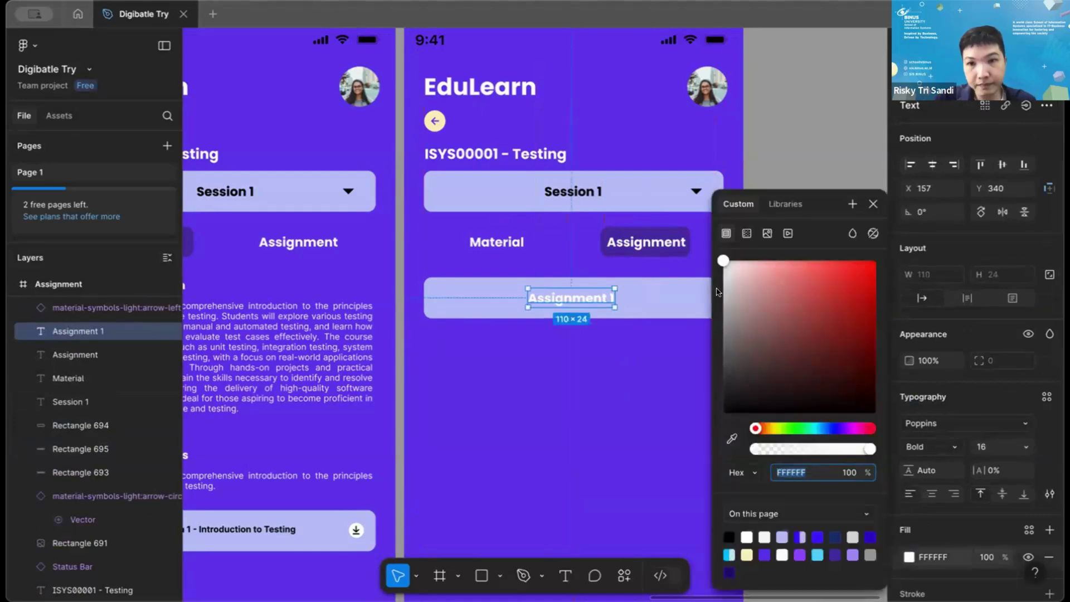
drag(728, 261, 719, 401)
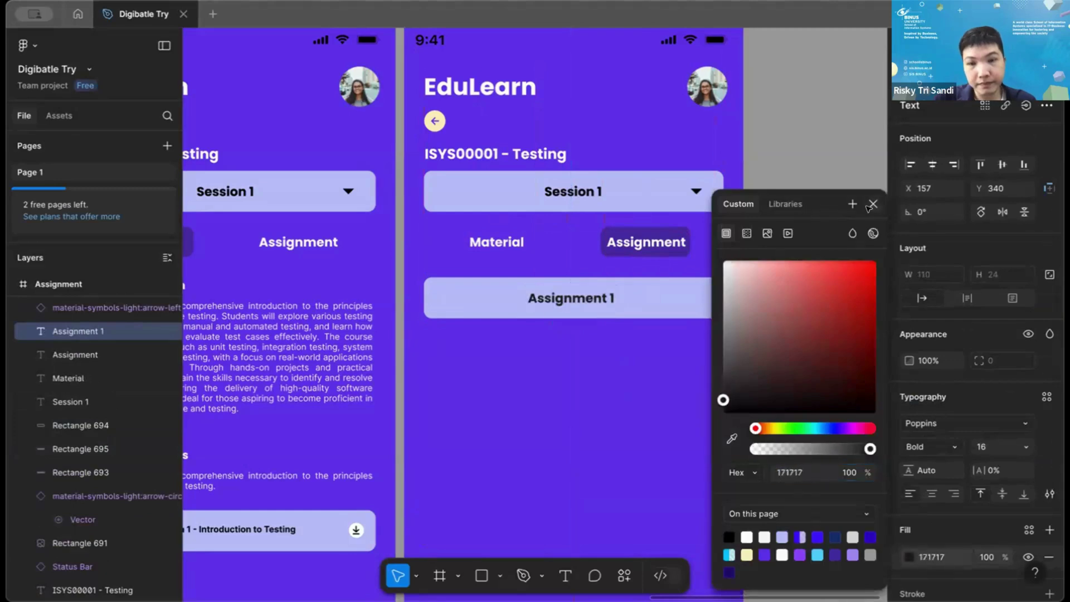
click(873, 204)
click(814, 349)
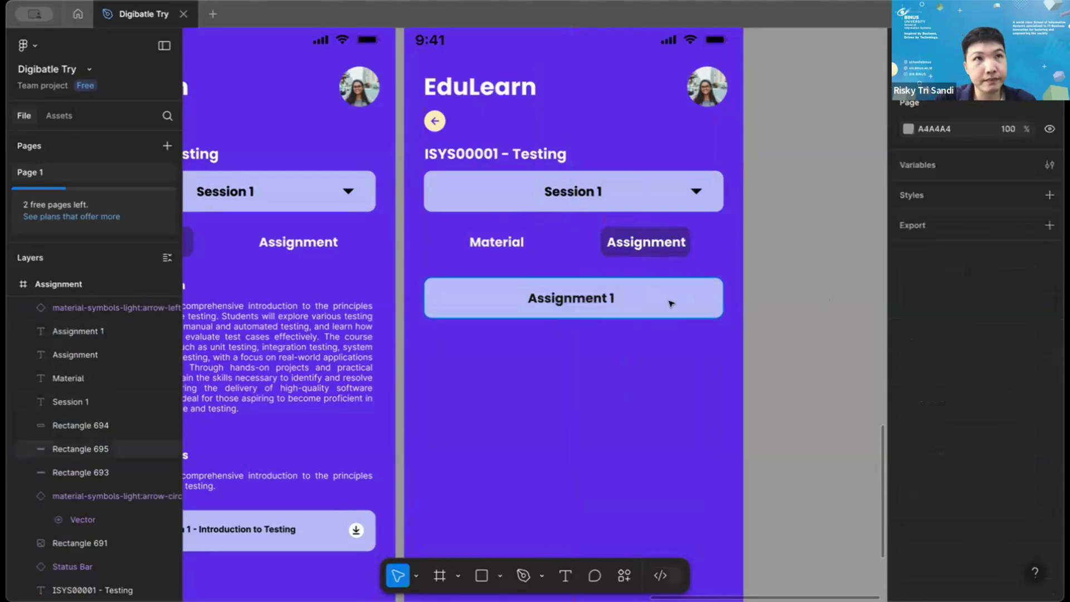
Duplicate the Assignment 1 bar directly below itself at Y 381 and stretch the copy to 380 × 120.
click(669, 304)
mouse_move(669, 305)
mouse_down()
mouse_move(675, 358)
mouse_move(674, 345)
mouse_up()
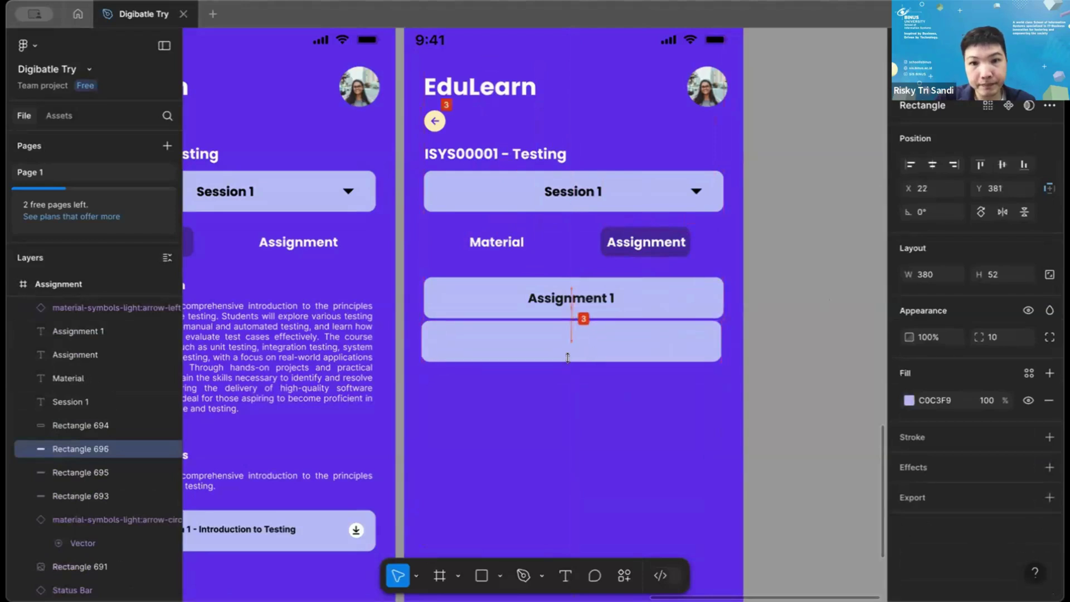
drag(568, 410, 567, 414)
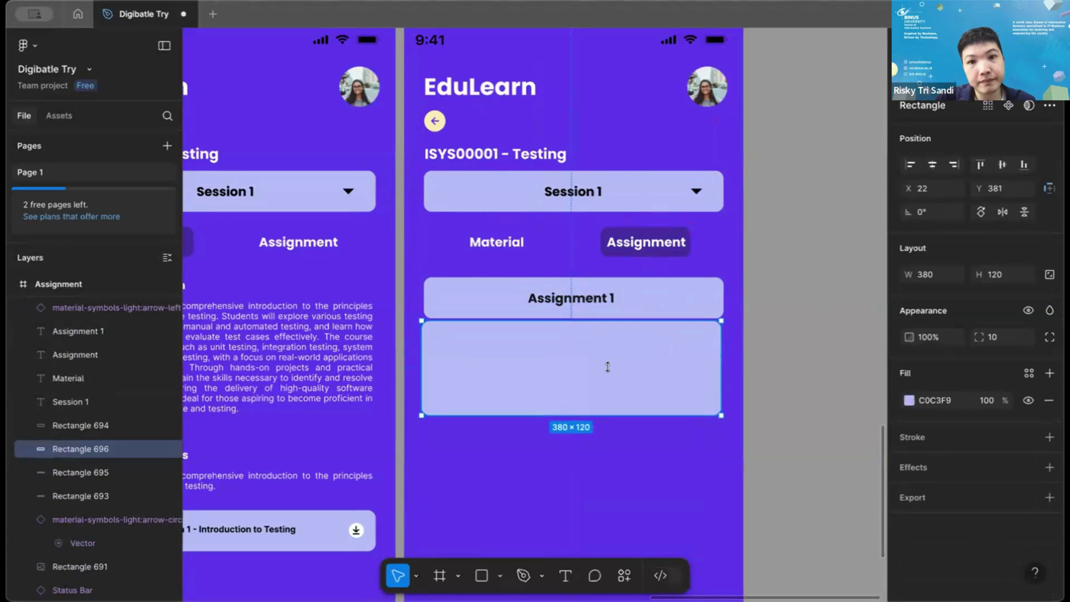
Nudge the new 380 × 120 box right to X 26 so it lines up with the bar above.
key(Right)
key(Right)
key(Right)
key(Right)
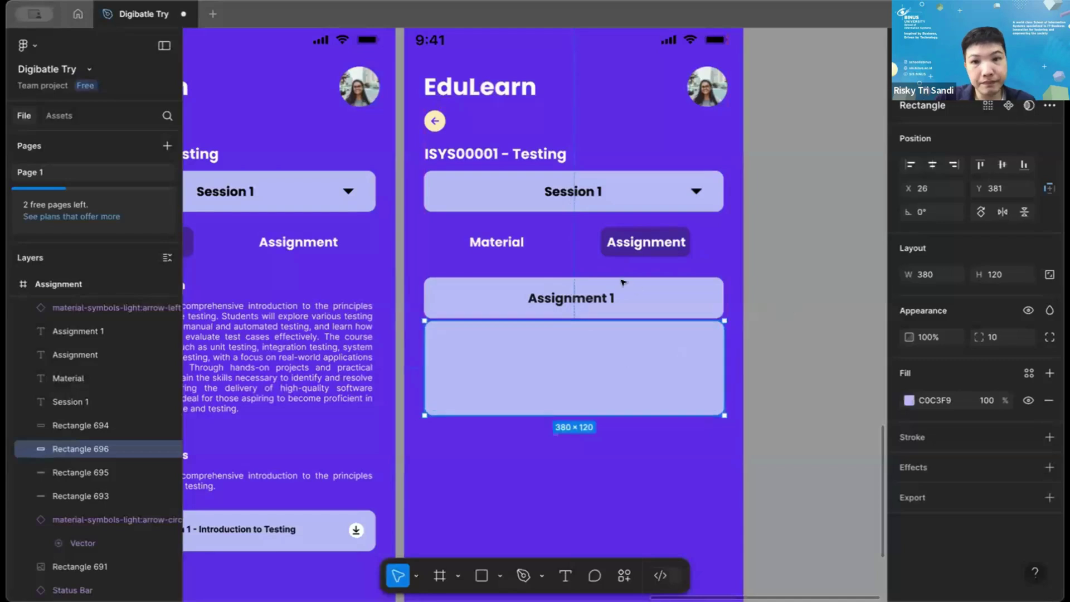
key(Escape)
Duplicate the "Assignment 1" label into the large box's upper-left corner at X 39, Y 390, and replace its text with "Created :".
click(598, 299)
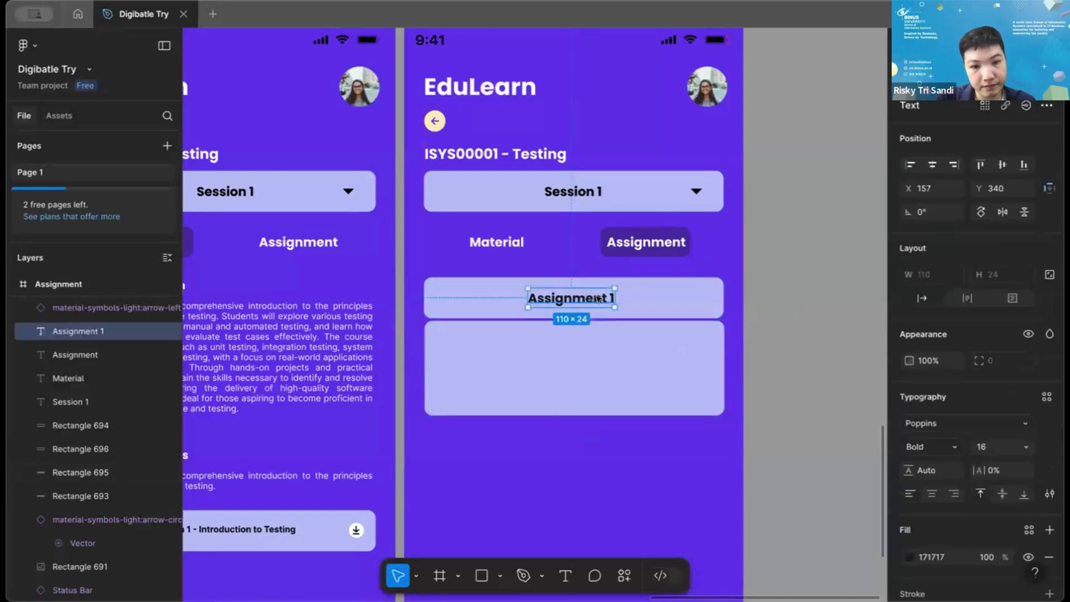
drag(598, 299, 506, 338)
double_click(506, 339)
text(Cree)
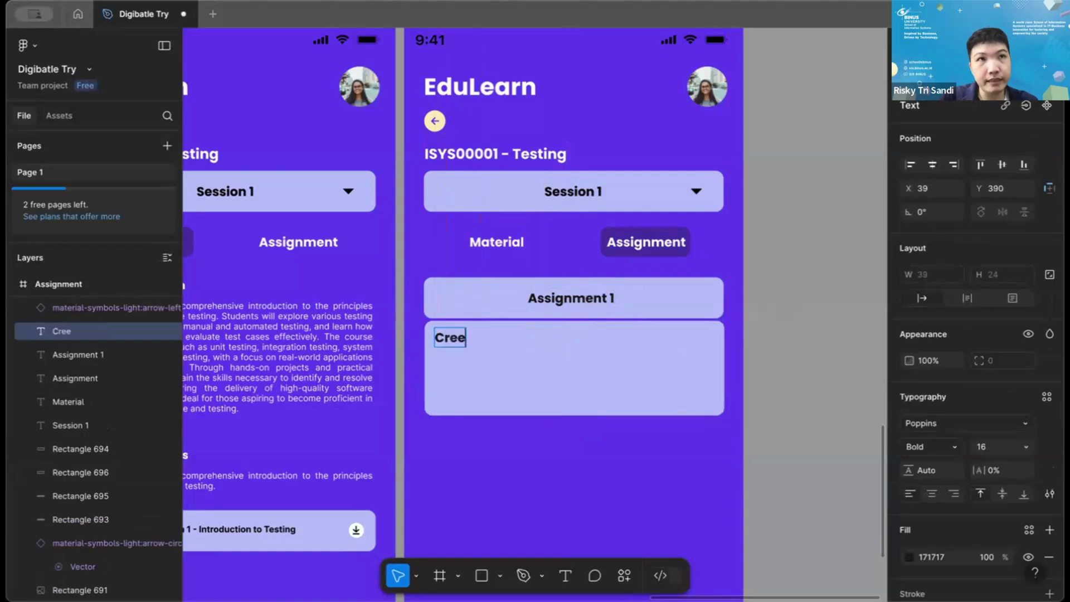
text(at)
key(BackSpace)
key(BackSpace)
text(ated)
key(BackSpace)
key(BackSpace)
key(BackSpace)
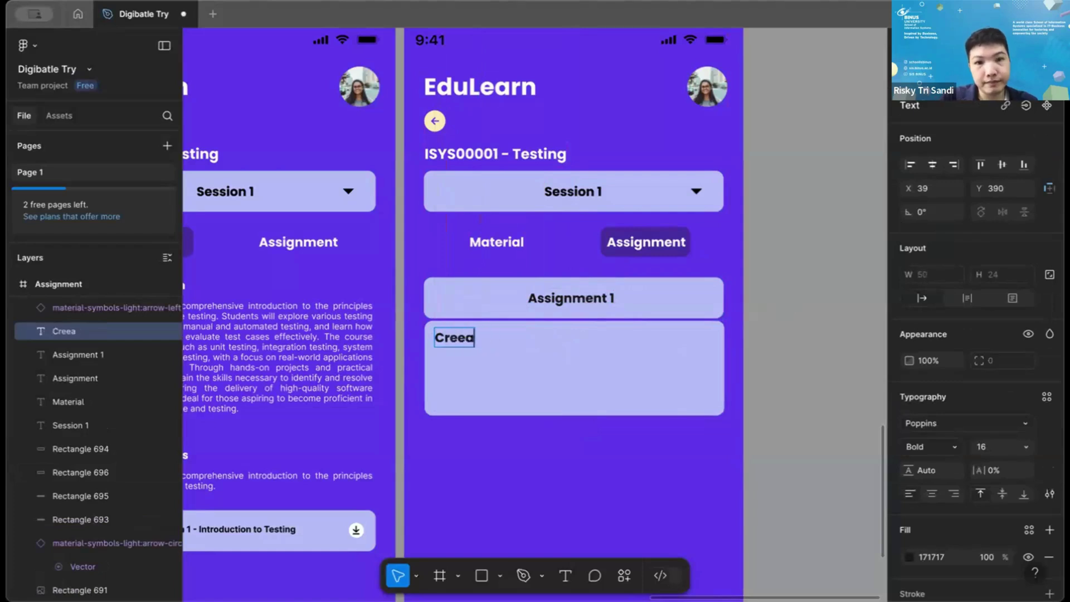
key(BackSpace)
key(BackSpace)
text(ated :)
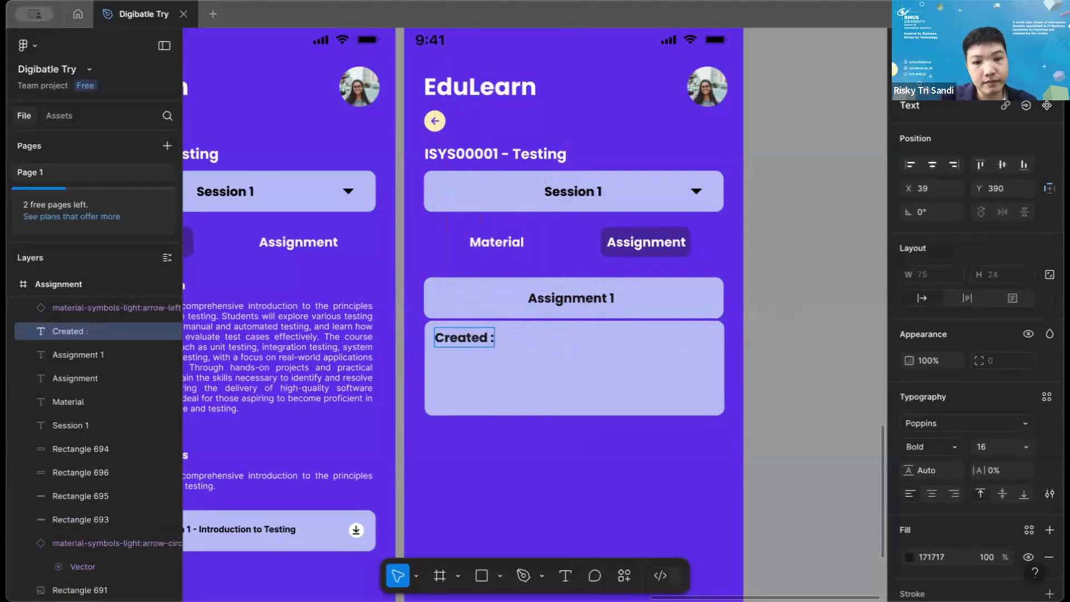
Complete the created line with the date "25 July 2024".
text( 25 Jult)
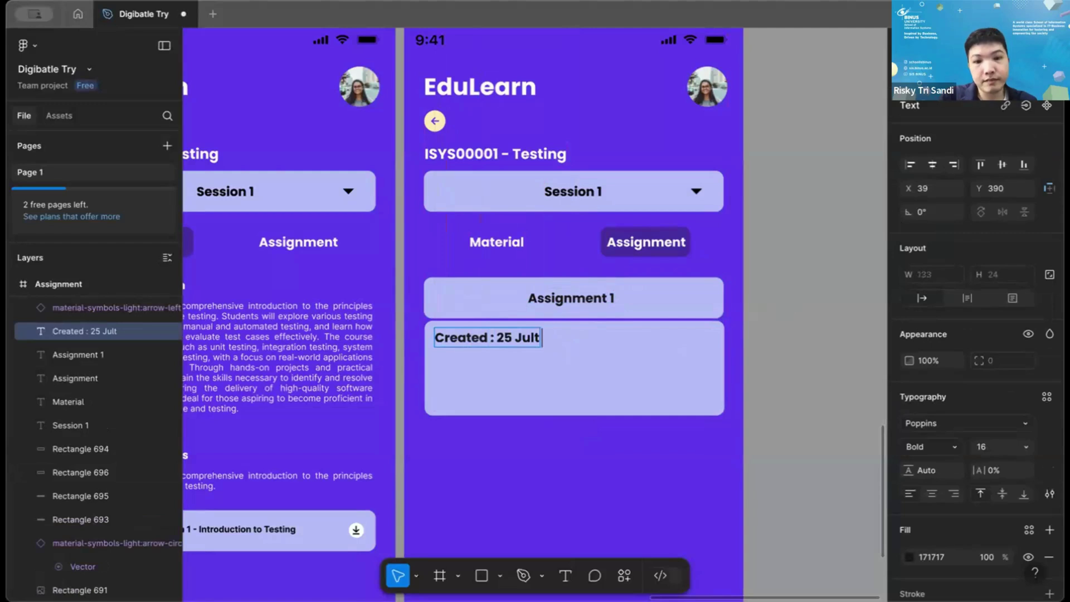
text( 2025)
key(BackSpace)
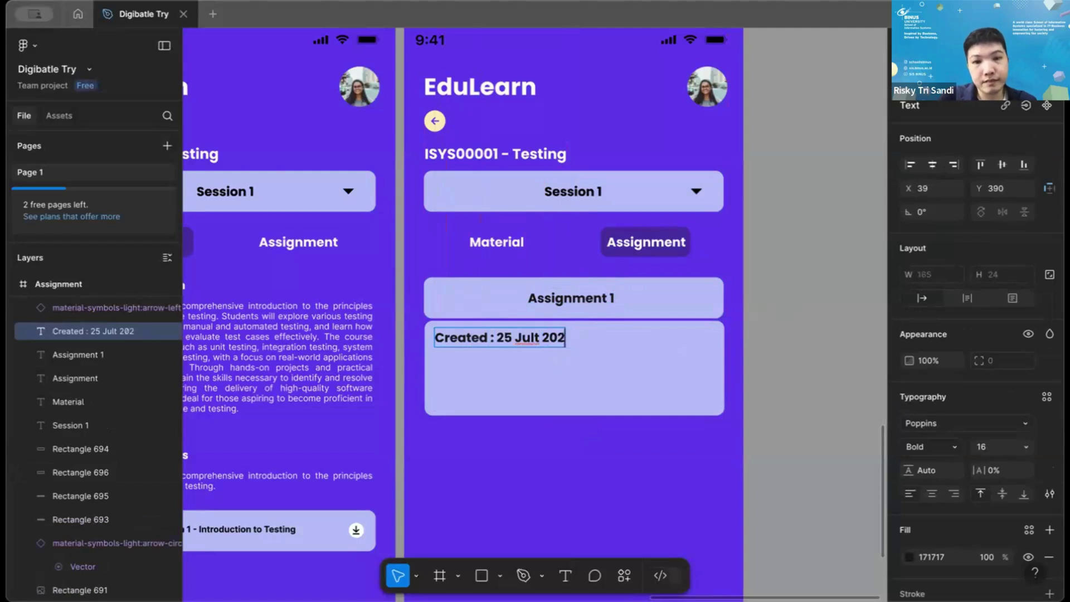
key(BackSpace)
key(BackSpace)
key(BackSpace)
key(BackSpace)
key(BackSpace)
text(y)
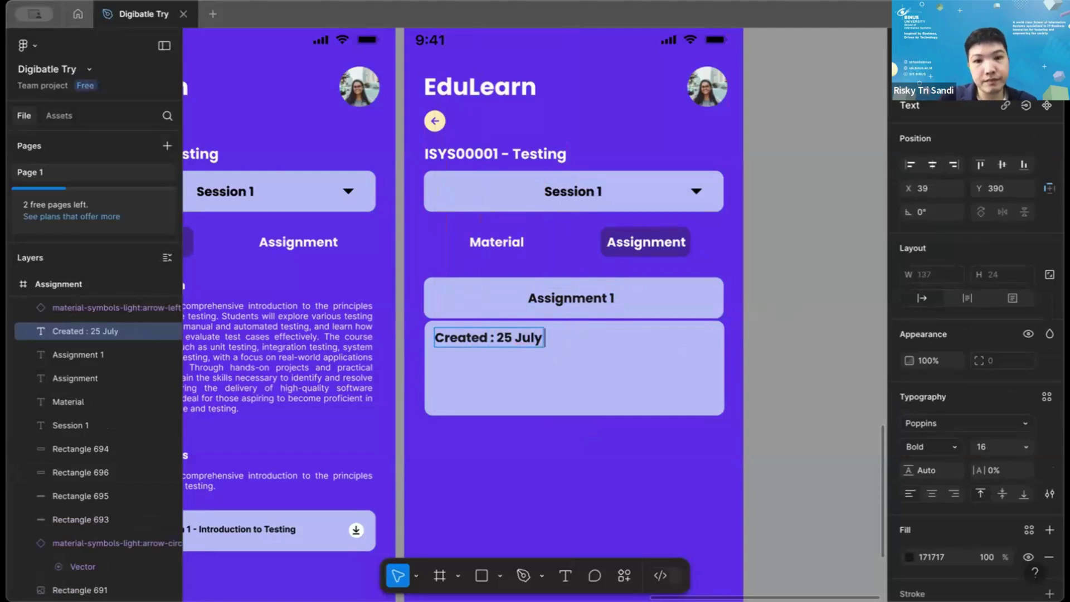
text( 2024)
Add a second line reading "Deadline : 7 August 2025" beneath the created date in the same text.
key(Return)
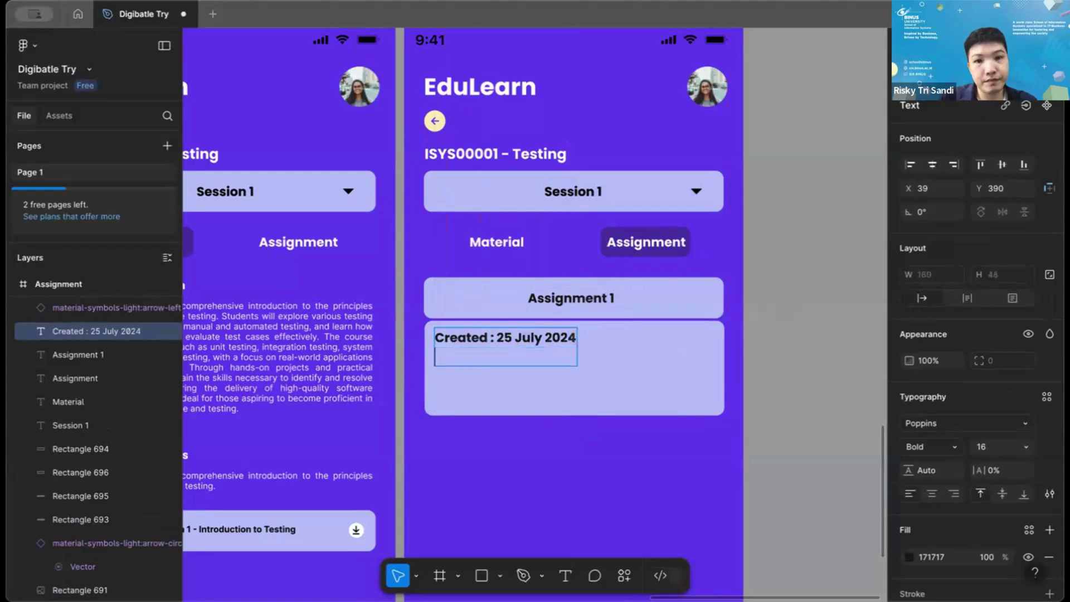
text(Deadline)
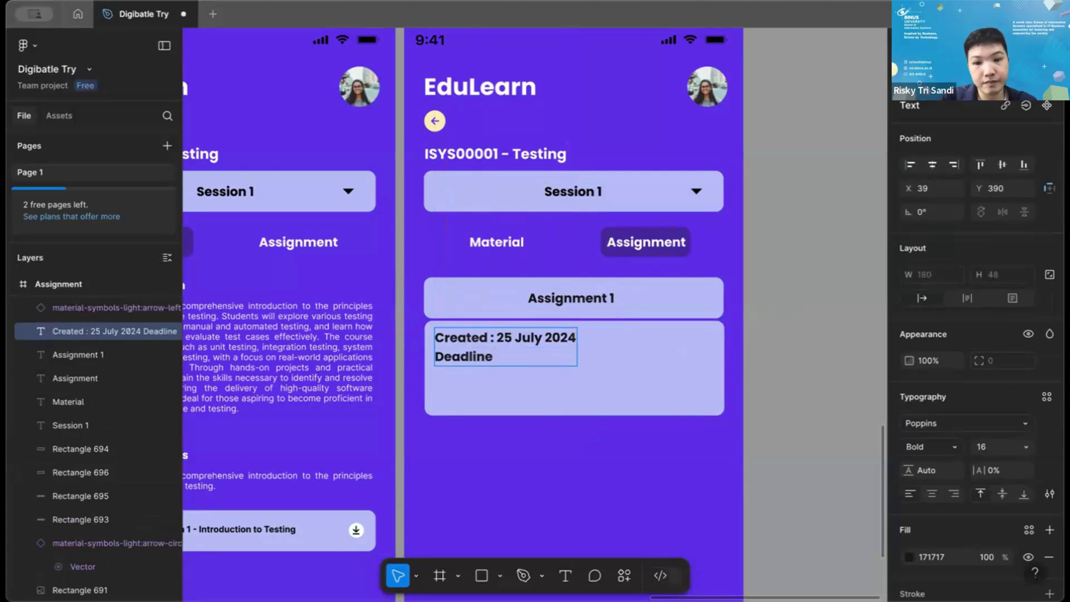
text( : 7 Augist)
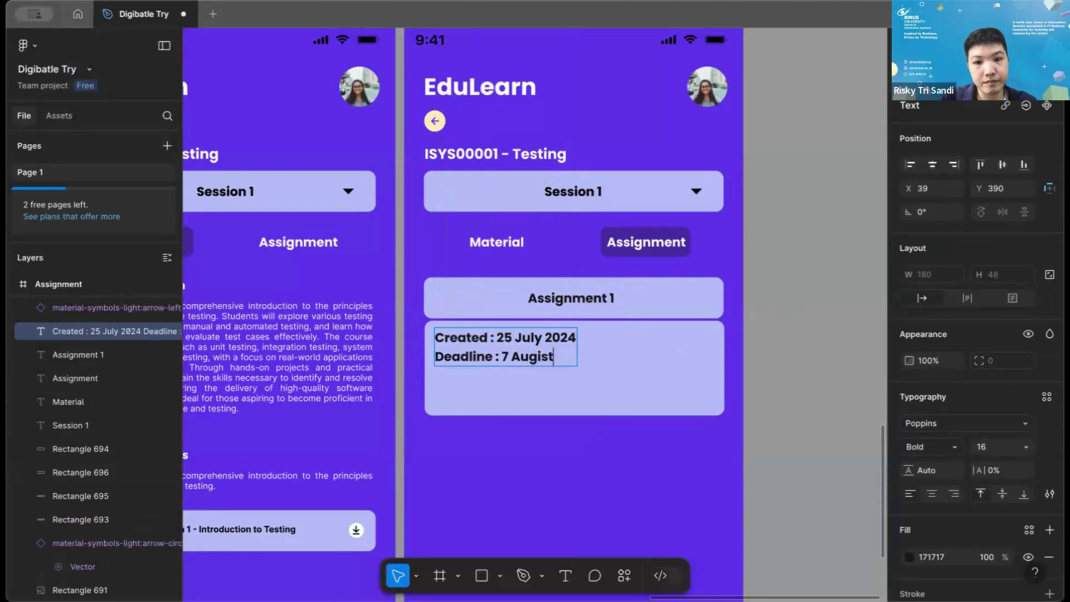
key(BackSpace)
key(BackSpace)
key(BackSpace)
text(ust 2025)
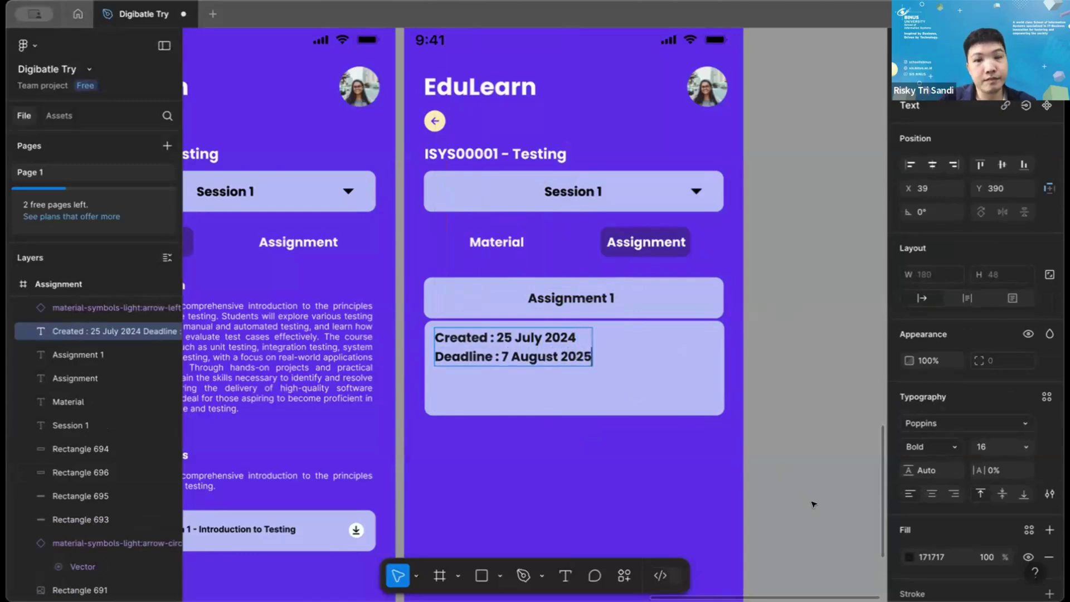
key(Escape)
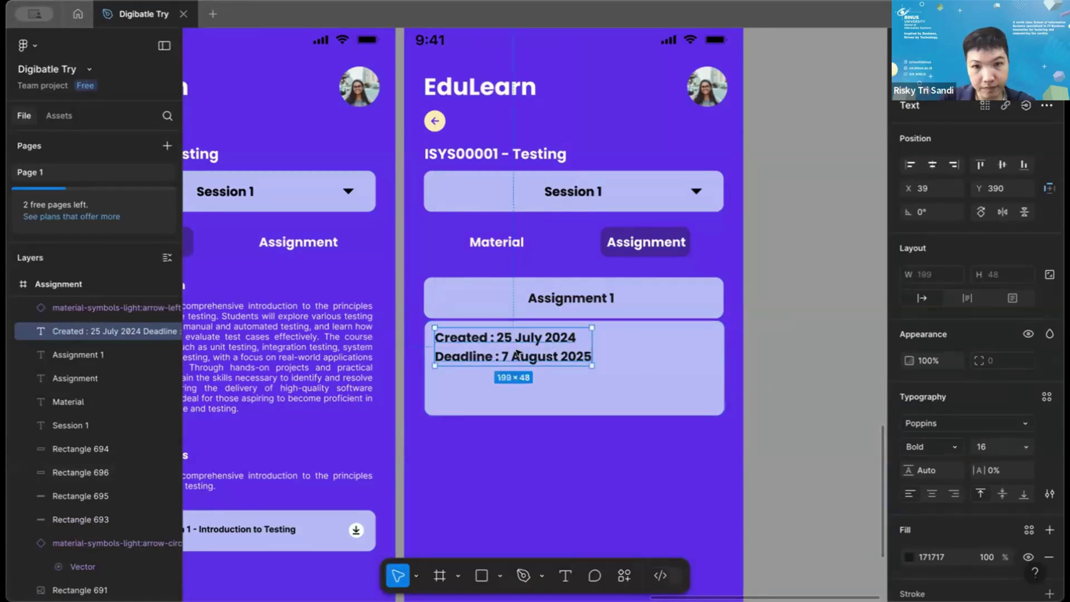
click(777, 374)
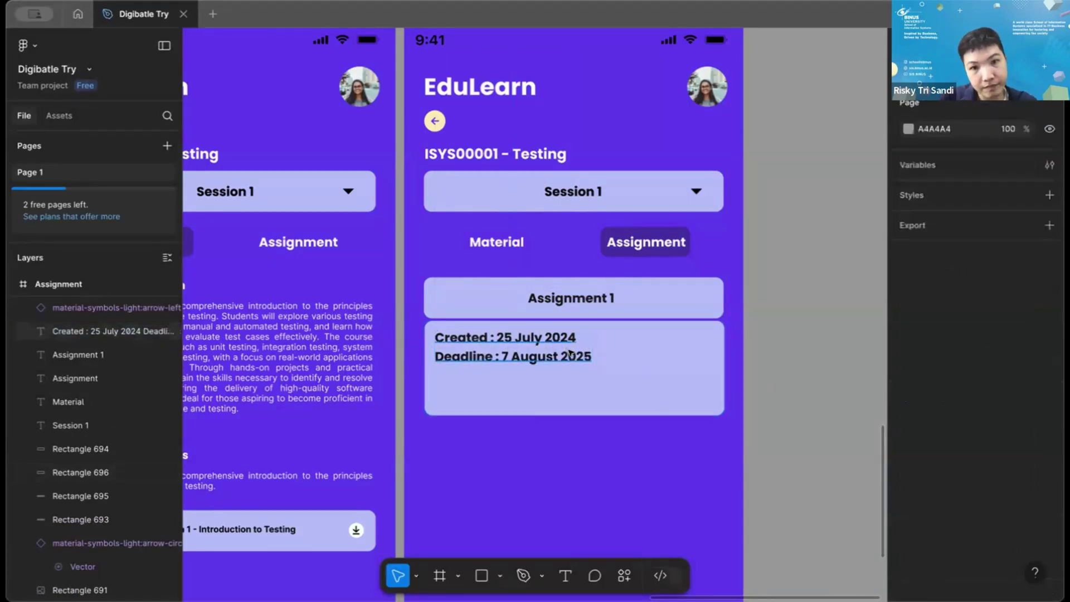
Place the created/deadline text at X 53, Y 397 in Regular weight and add a space after "Created" to align the colons.
click(570, 353)
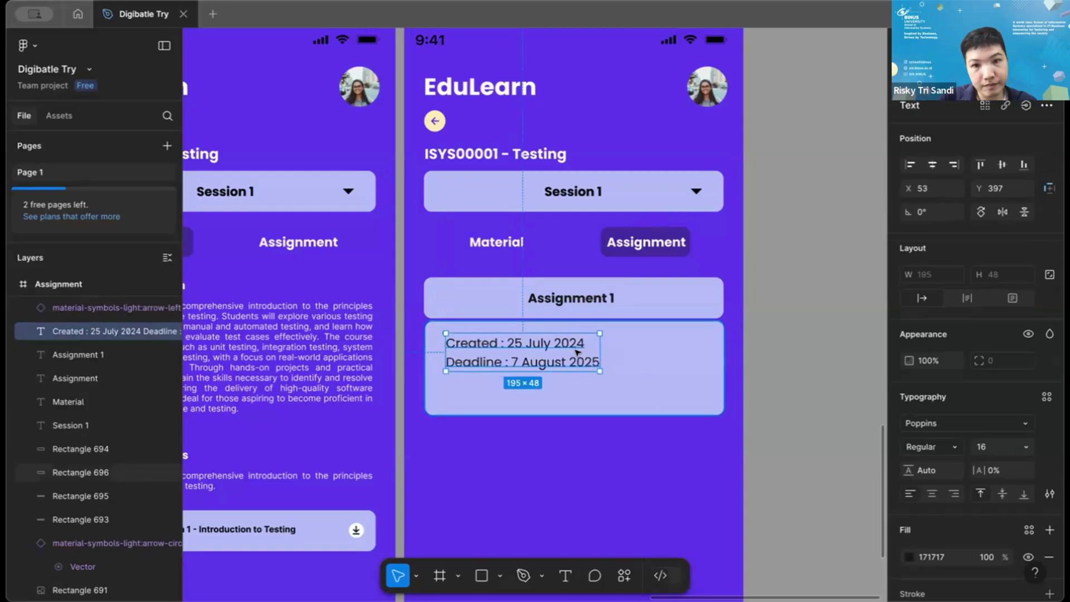
double_click(554, 337)
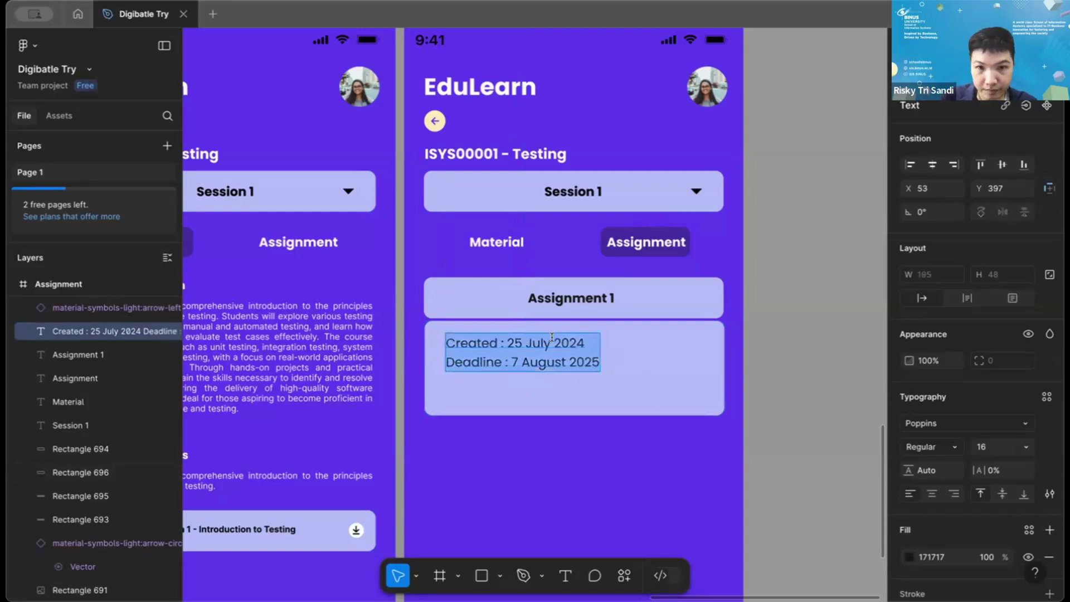
click(516, 338)
click(499, 343)
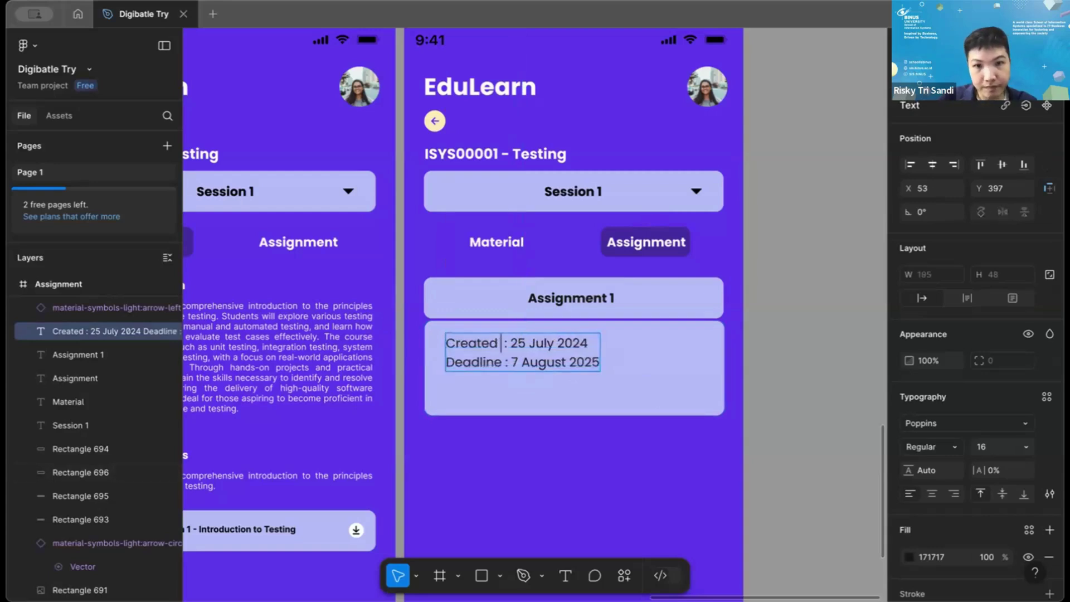
key(BackSpace)
key(Escape)
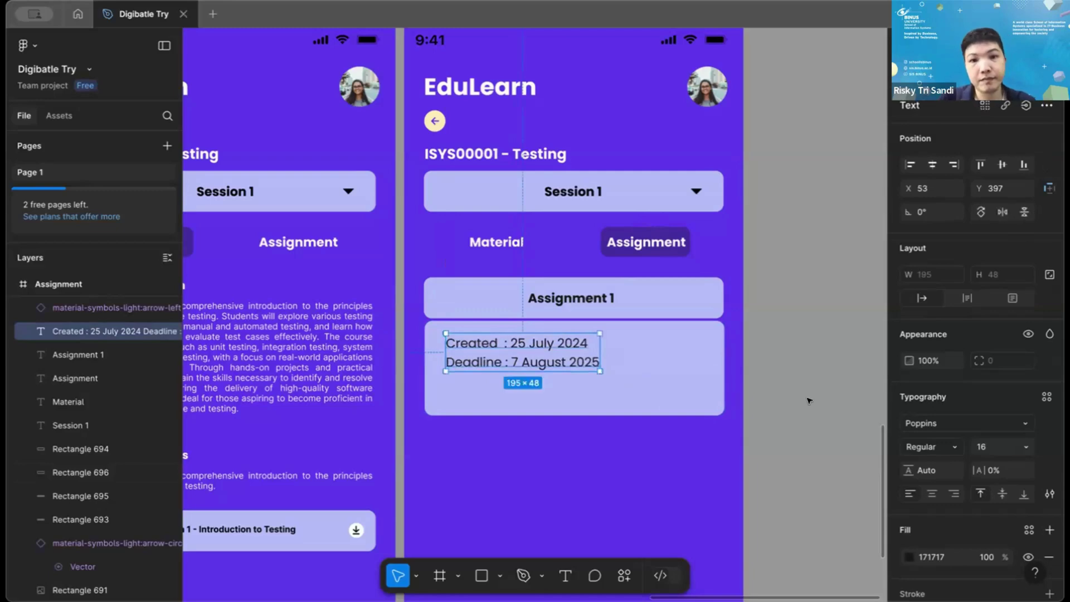
click(808, 400)
Copy the download icon from the Material screen into the details box at X 100, Y 453, enlarged to 33 × 33.
scroll(808, 400, down, 2)
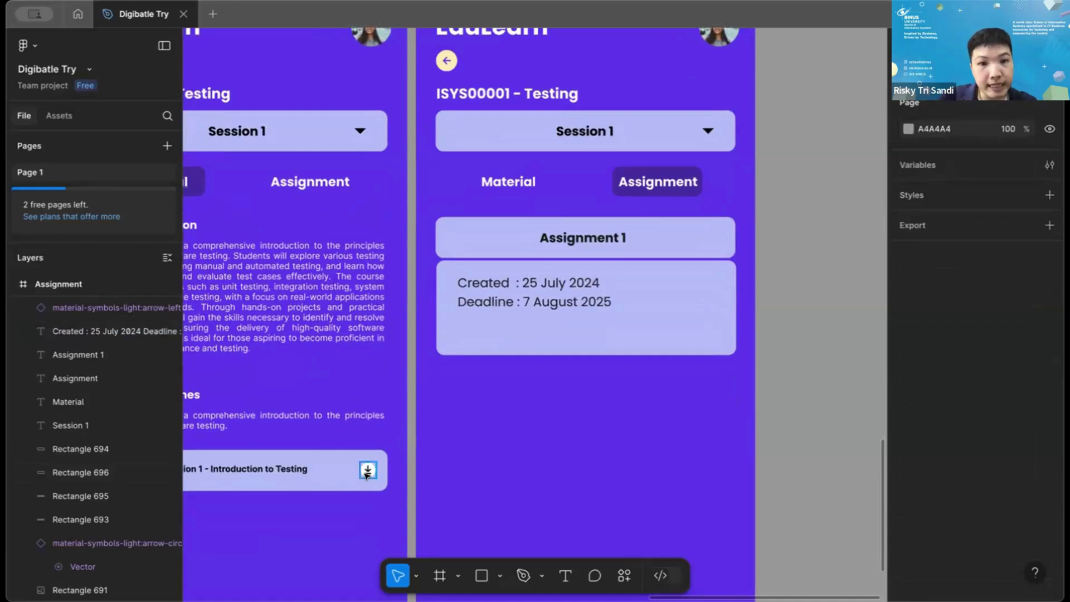
click(367, 472)
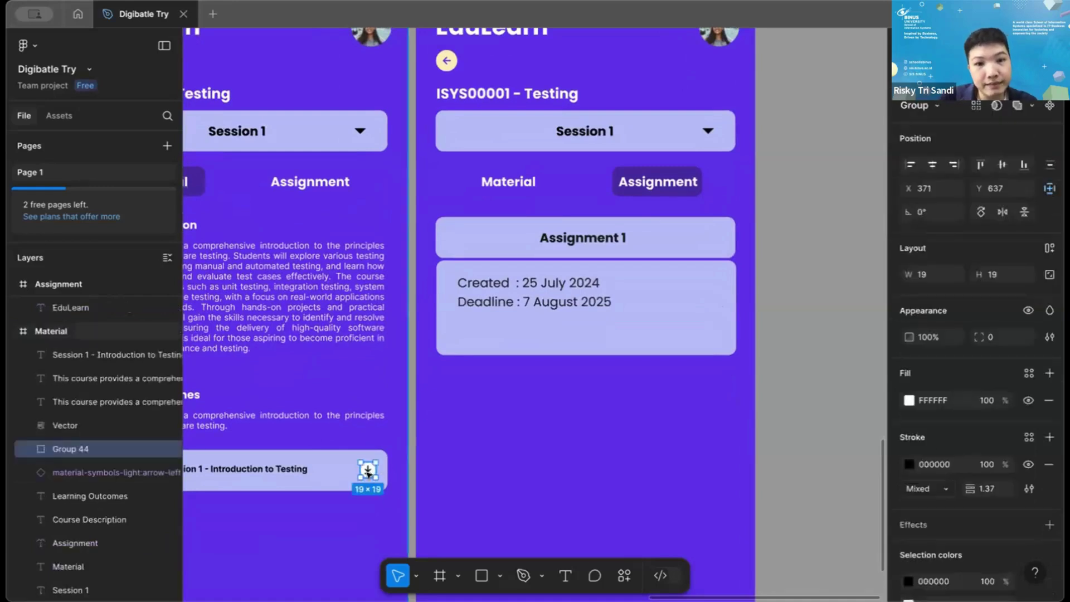
drag(367, 472, 474, 335)
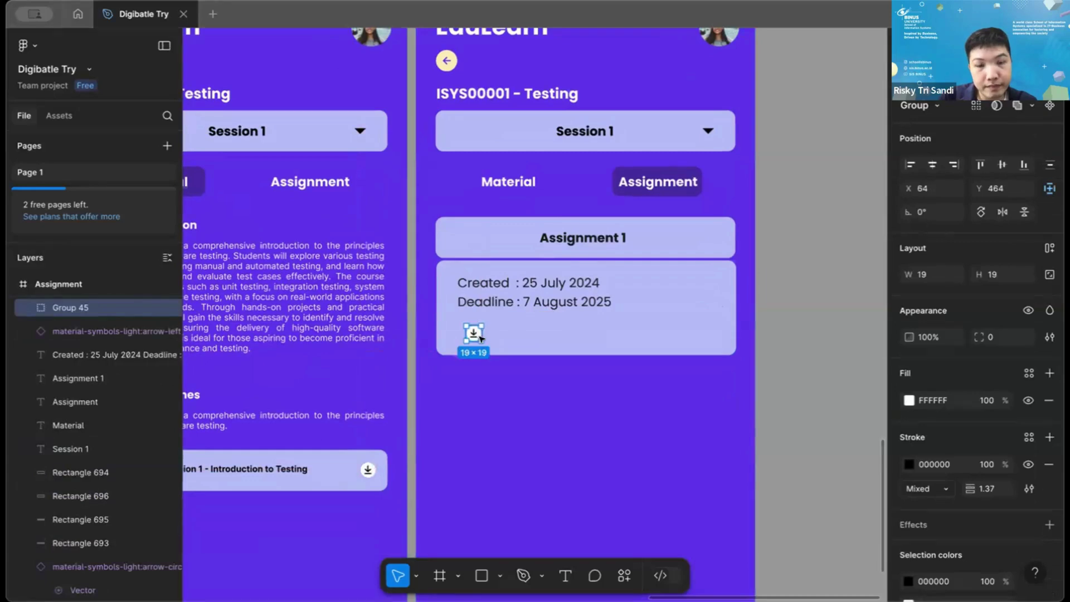
drag(483, 342, 506, 335)
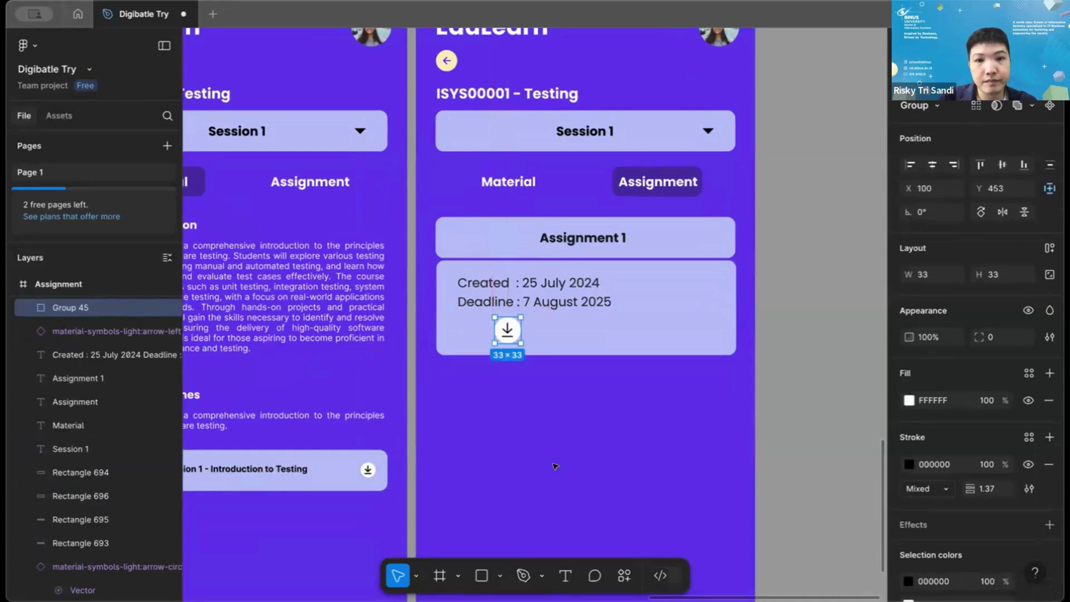
click(555, 466)
Copy the upload icon from the loose assets into the Assignment details box, beside the download icon at X 142, Y 453.
scroll(555, 466, down, 10)
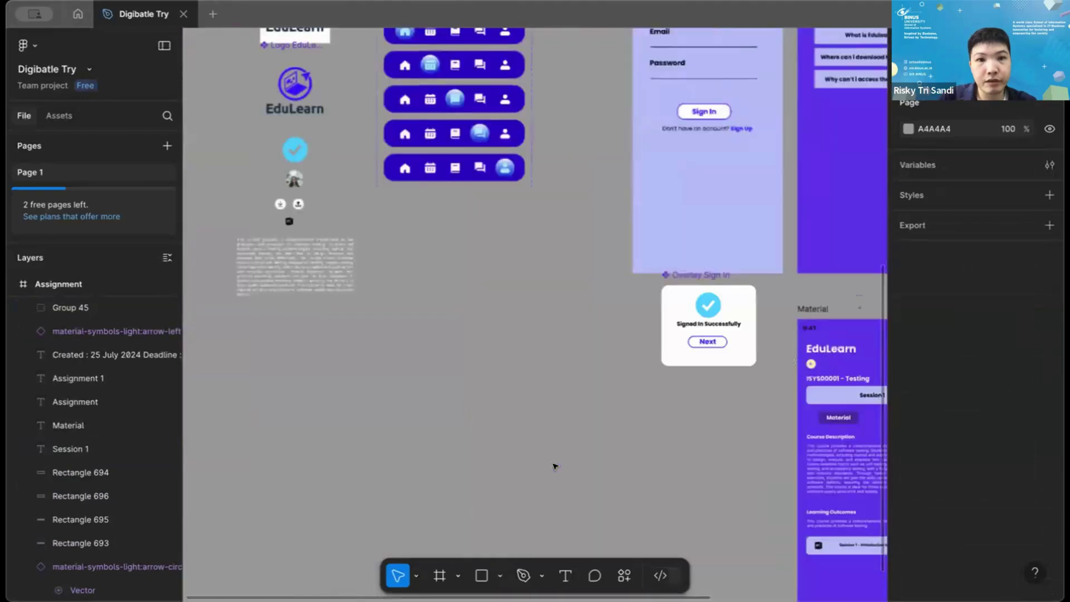
scroll(246, 210, up, 5)
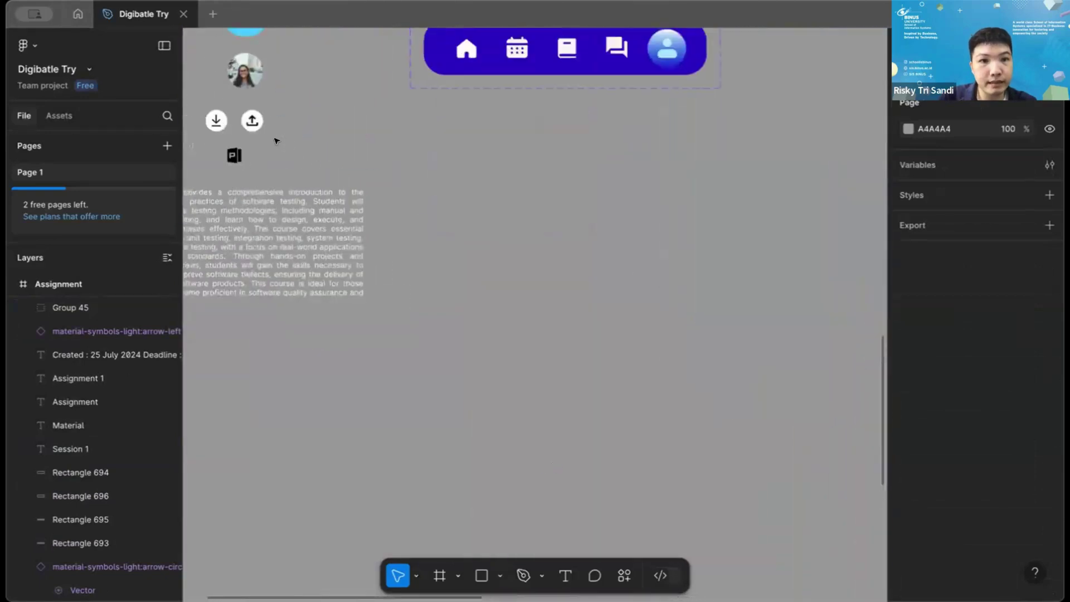
scroll(276, 141, up, 3)
scroll(276, 141, left, 3)
click(325, 195)
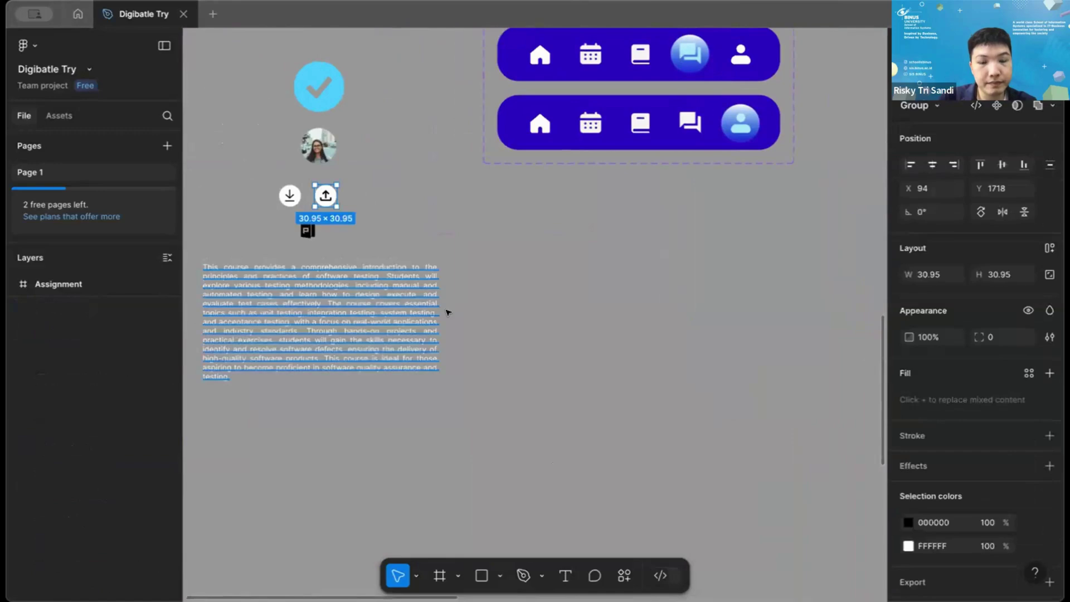
scroll(536, 349, right, 15)
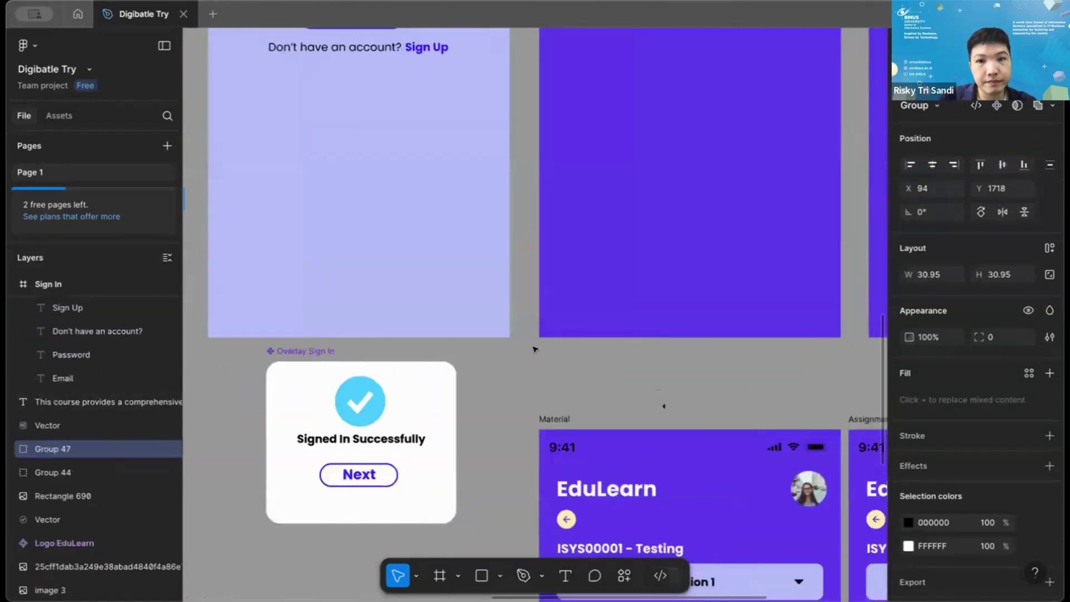
scroll(535, 349, down, 10)
scroll(535, 349, down, 3)
scroll(535, 349, right, 5)
scroll(535, 350, up, 4)
scroll(535, 349, left, 3)
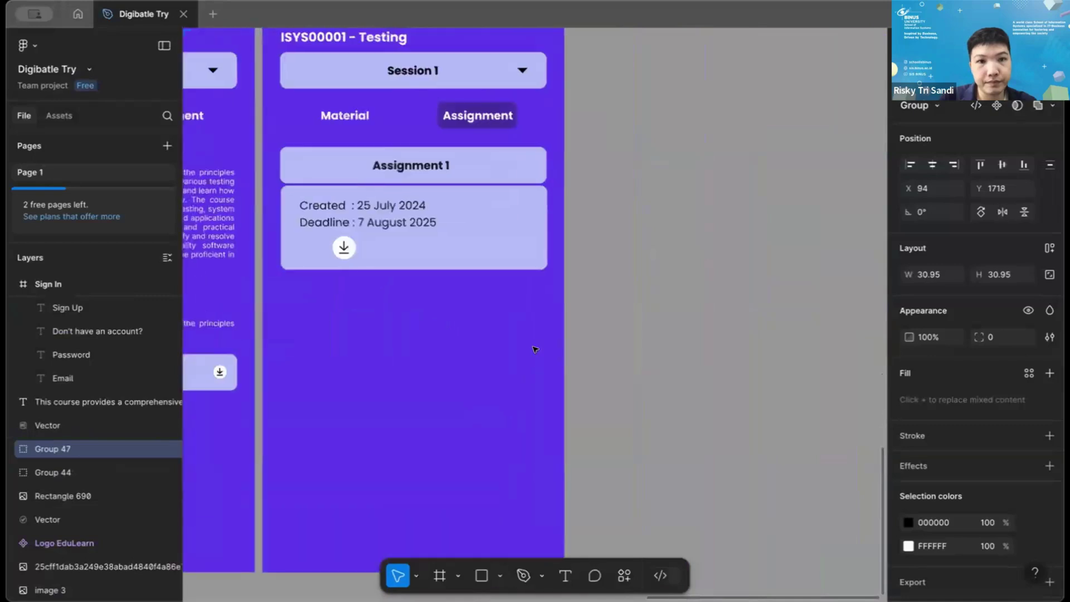
scroll(535, 346, up, 3)
scroll(558, 348, up, 2)
click(556, 349)
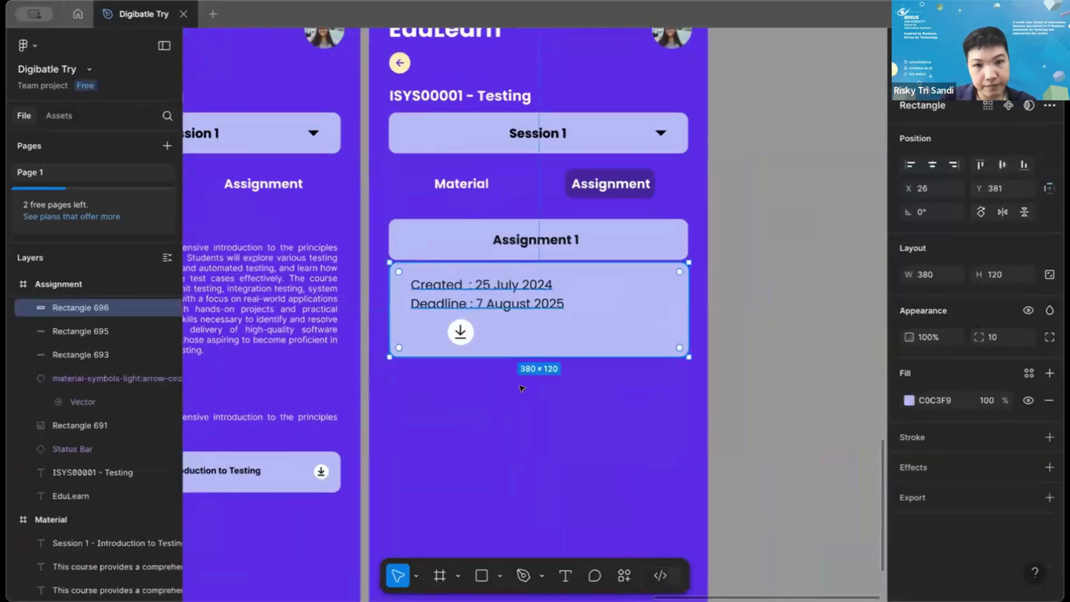
key(ctrl+v)
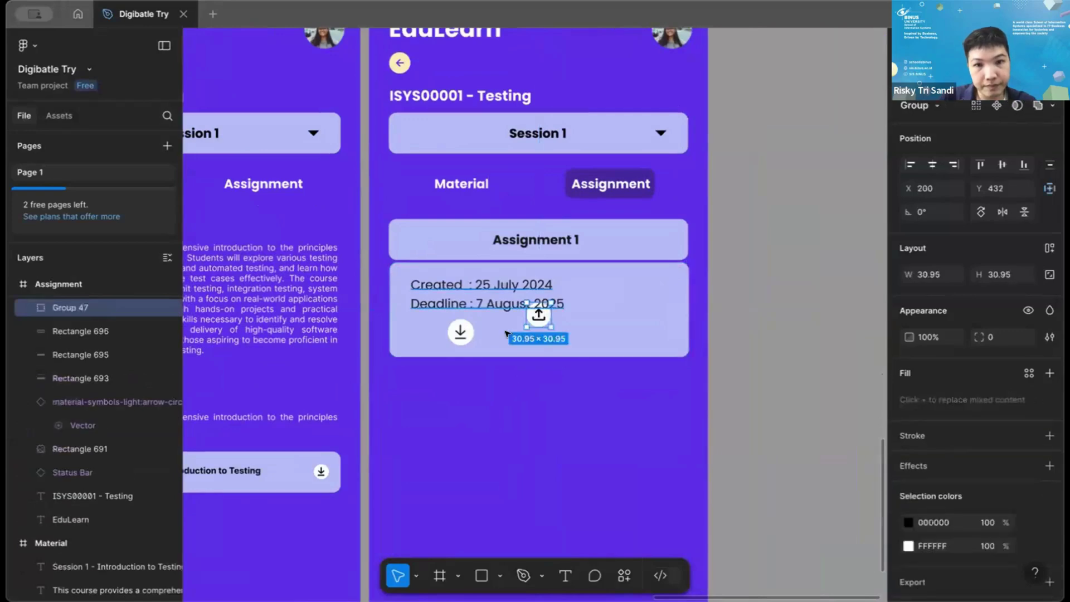
drag(538, 315, 491, 337)
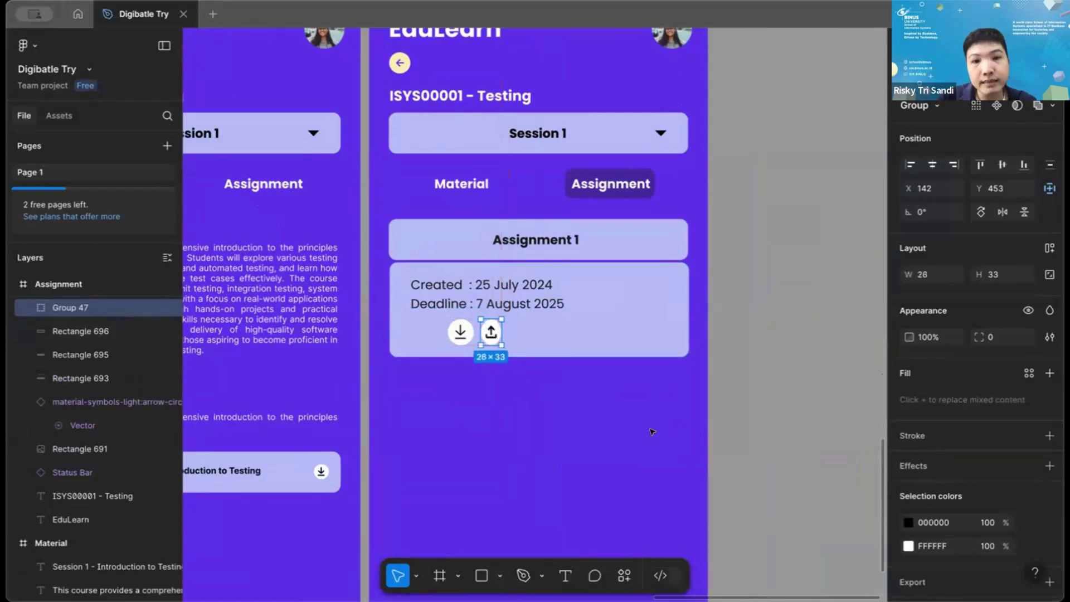
Undo the uneven resize of the upload icon.
click(531, 375)
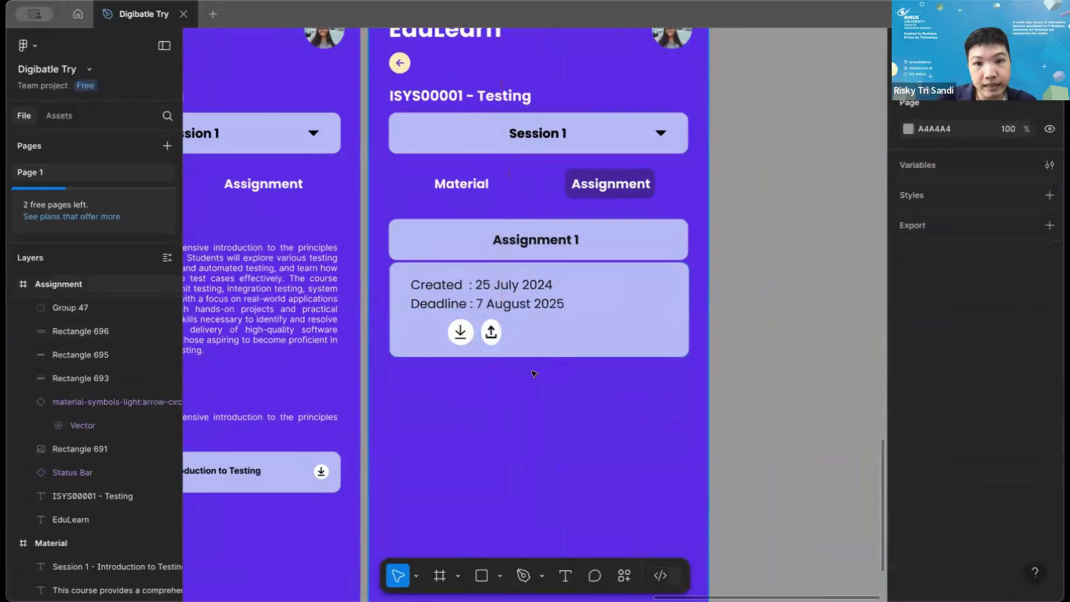
key(ctrl+z)
scroll(538, 417, up, 5)
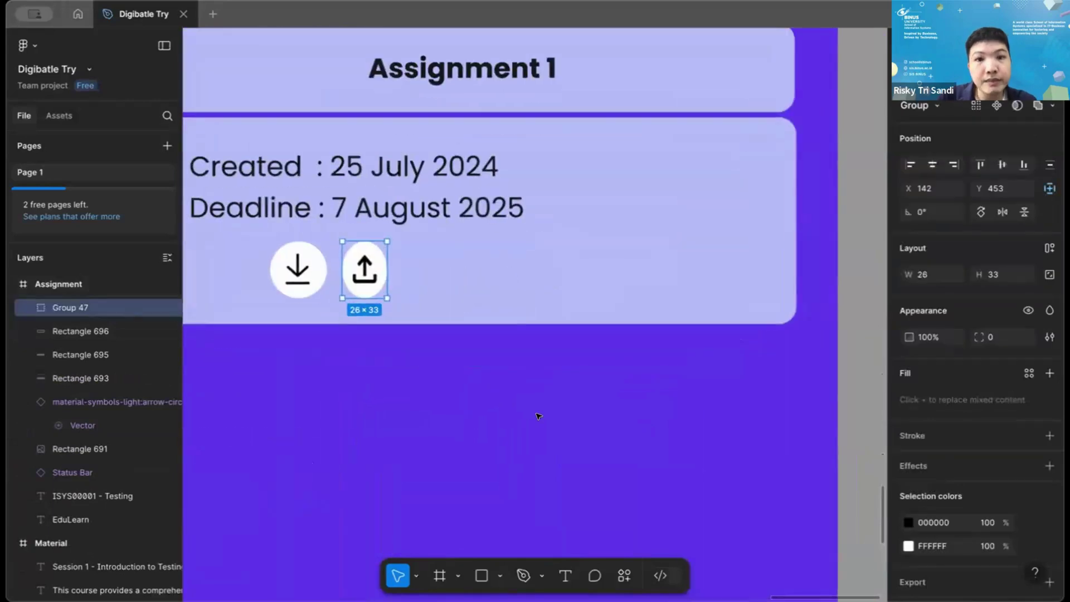
click(532, 439)
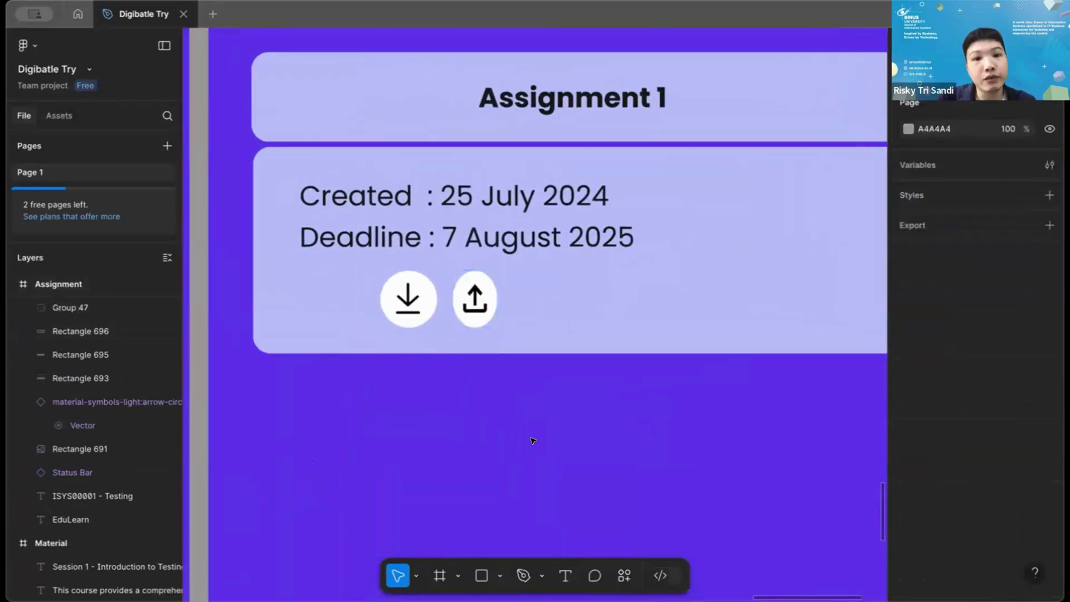
key(ctrl+z)
key(ctrl+z)
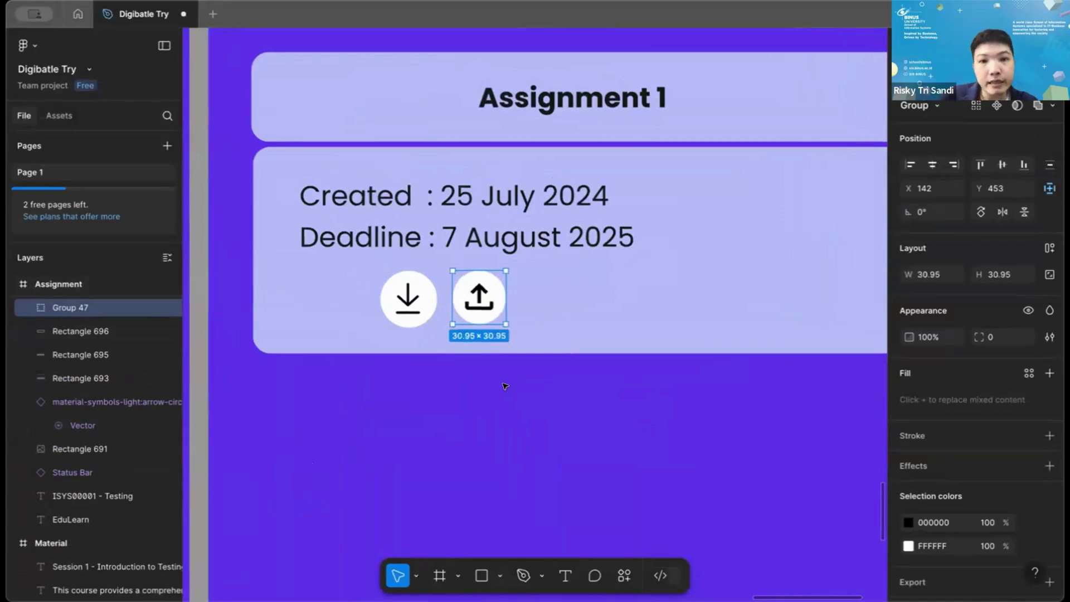
Move the upload icon across the details box to X 287, Y 453, level with the download icon.
scroll(576, 419, right, 3)
scroll(423, 406, down, 1)
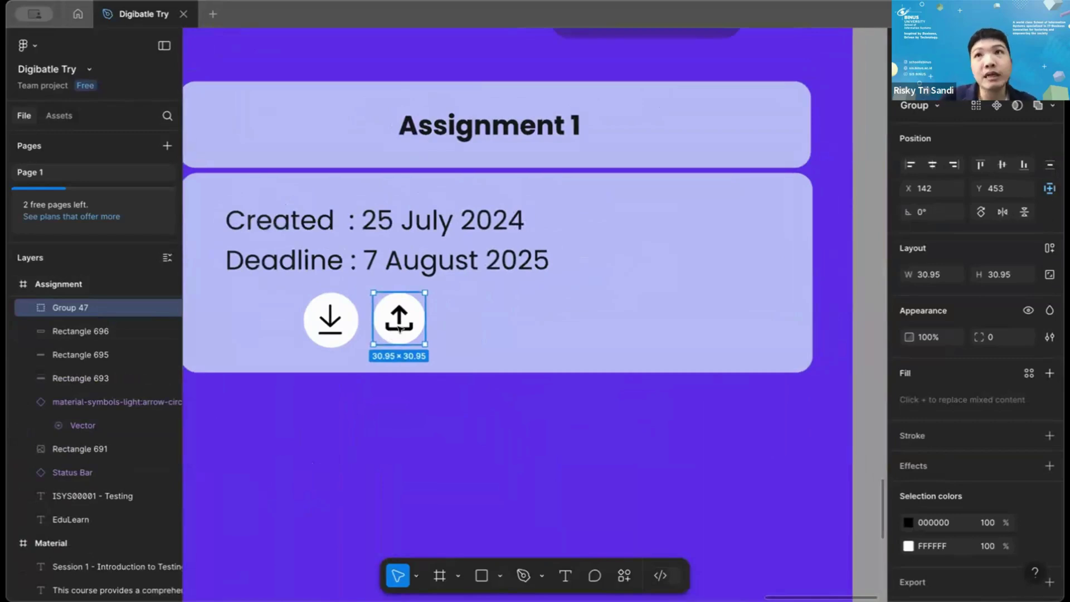
drag(376, 320, 639, 322)
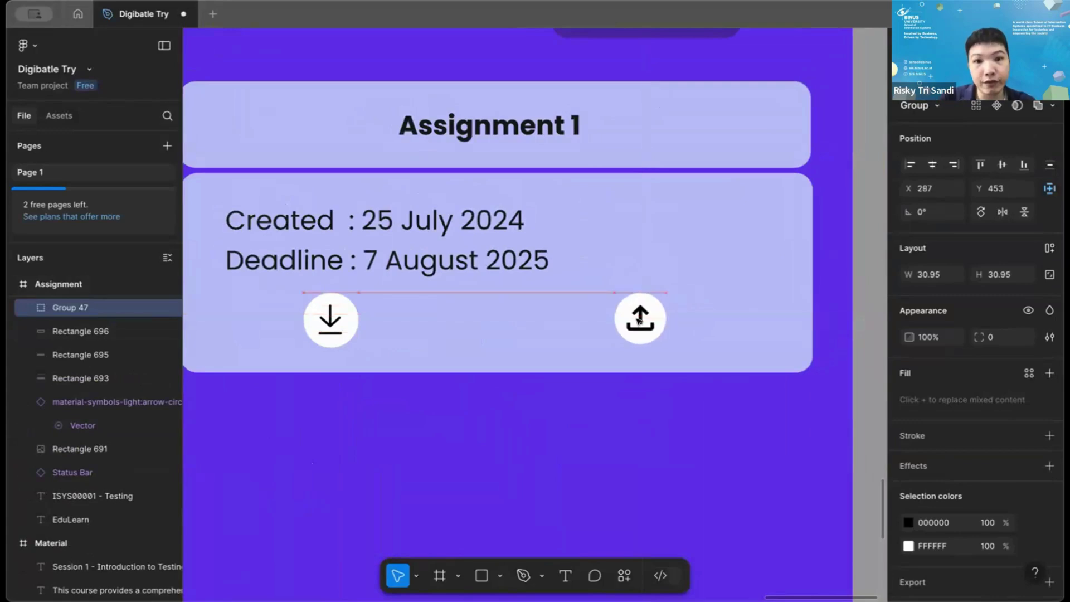
click(629, 465)
scroll(628, 465, down, 5)
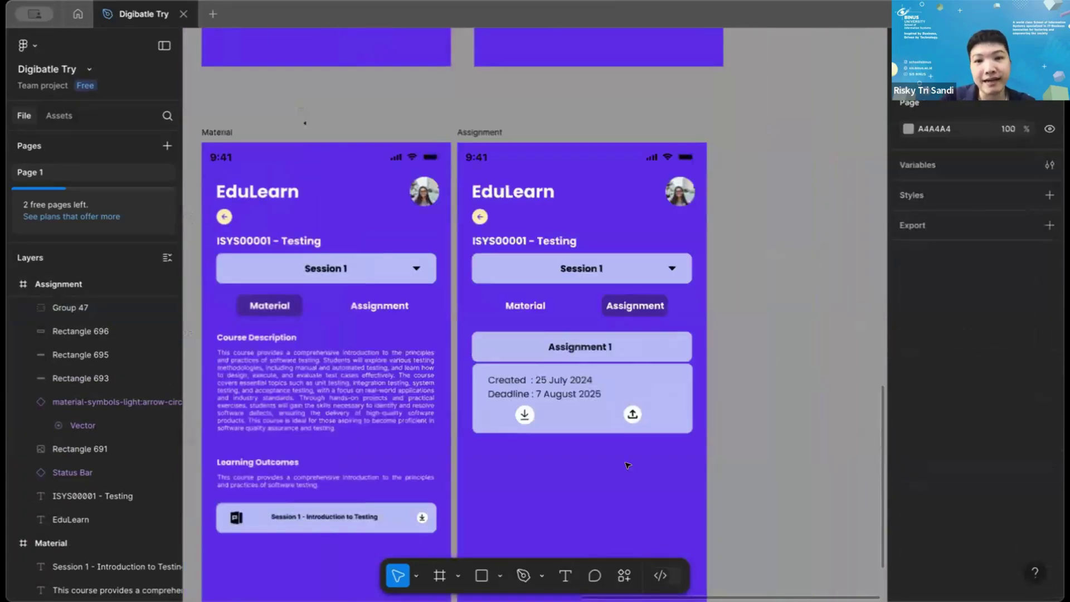
scroll(614, 455, down, 1)
scroll(605, 440, up, 1)
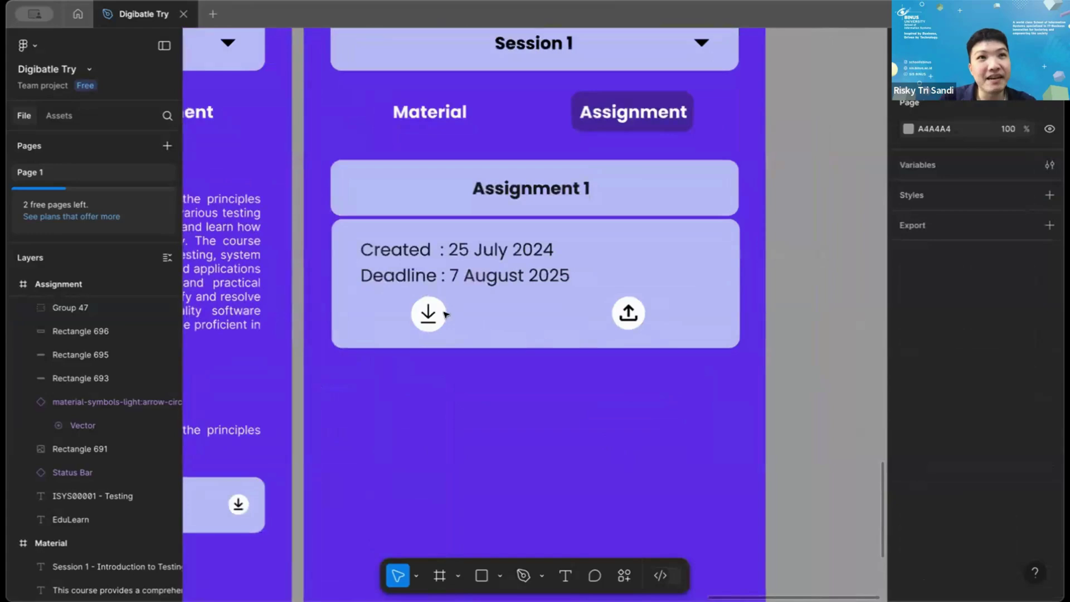
Bring the two icons closer together, with the download icon at X 134, Y 453 and the upload icon at X 242, Y 454.
click(428, 312)
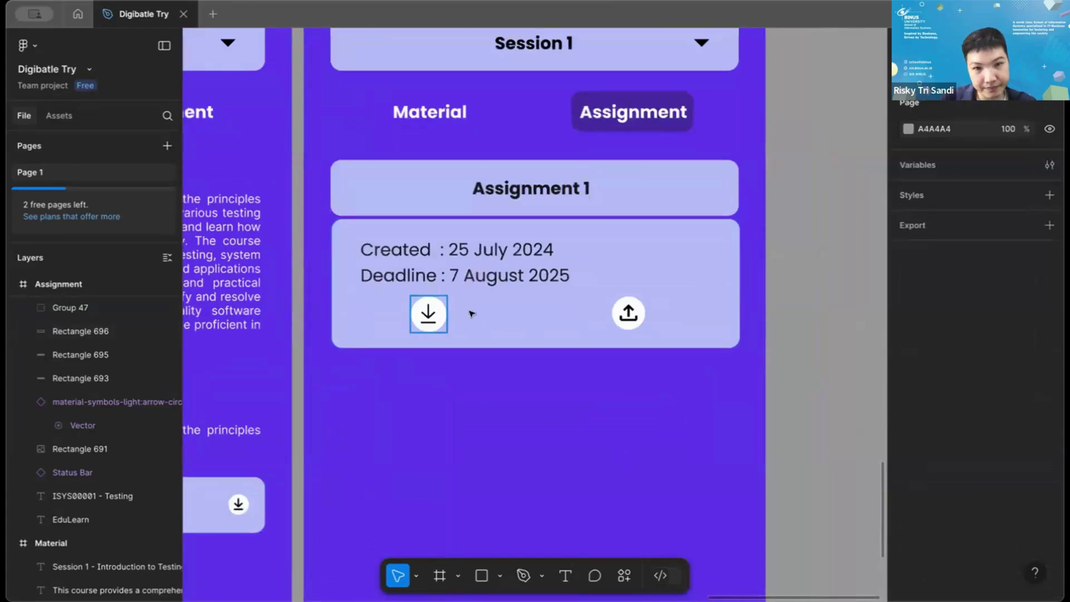
click(428, 313)
drag(429, 313, 465, 314)
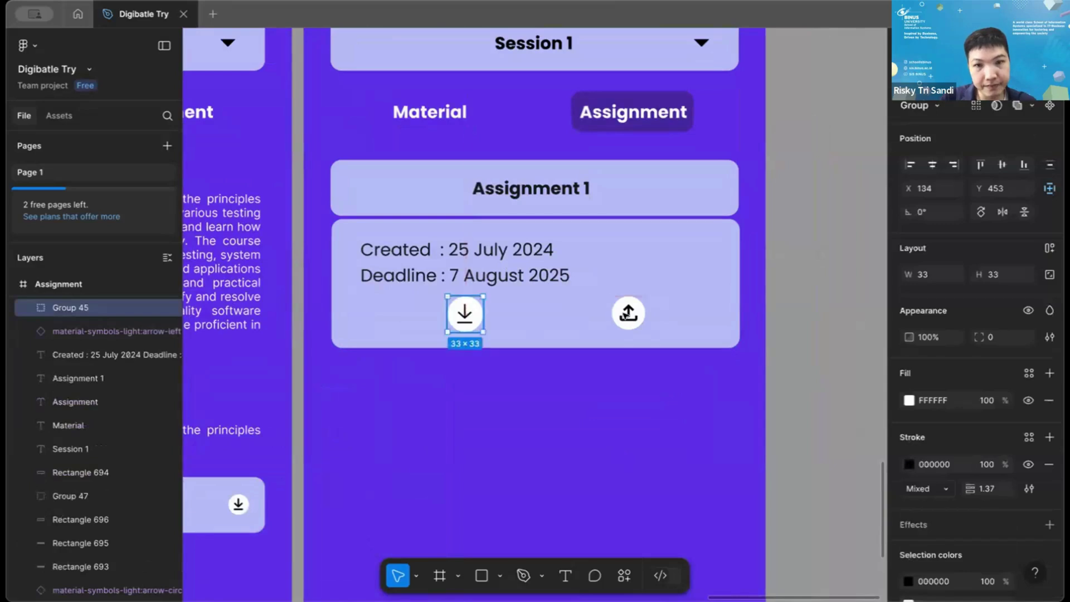
click(628, 314)
drag(628, 314, 581, 315)
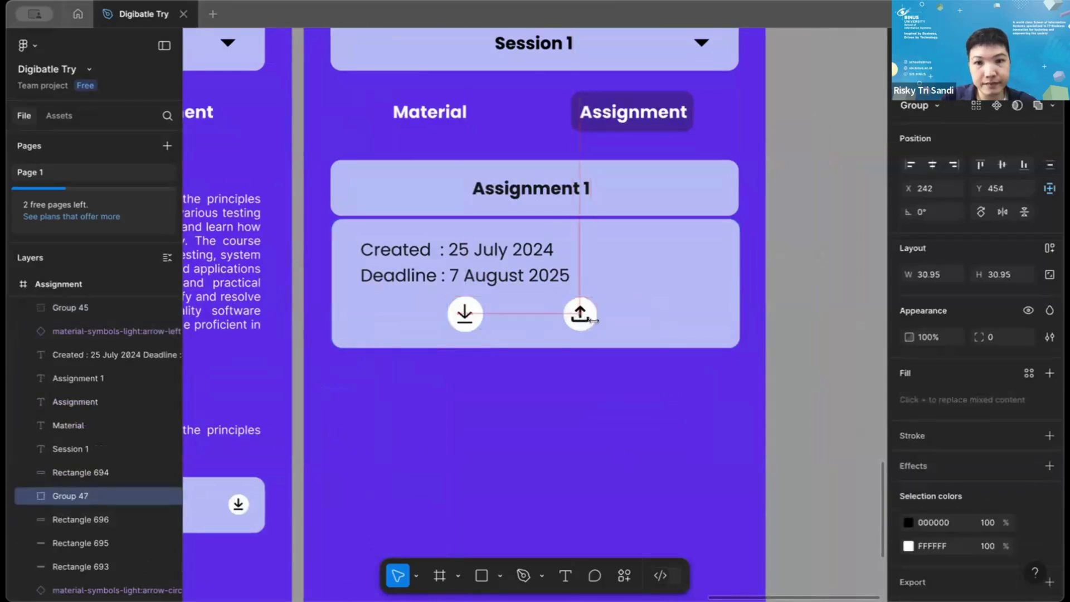
drag(591, 322, 588, 322)
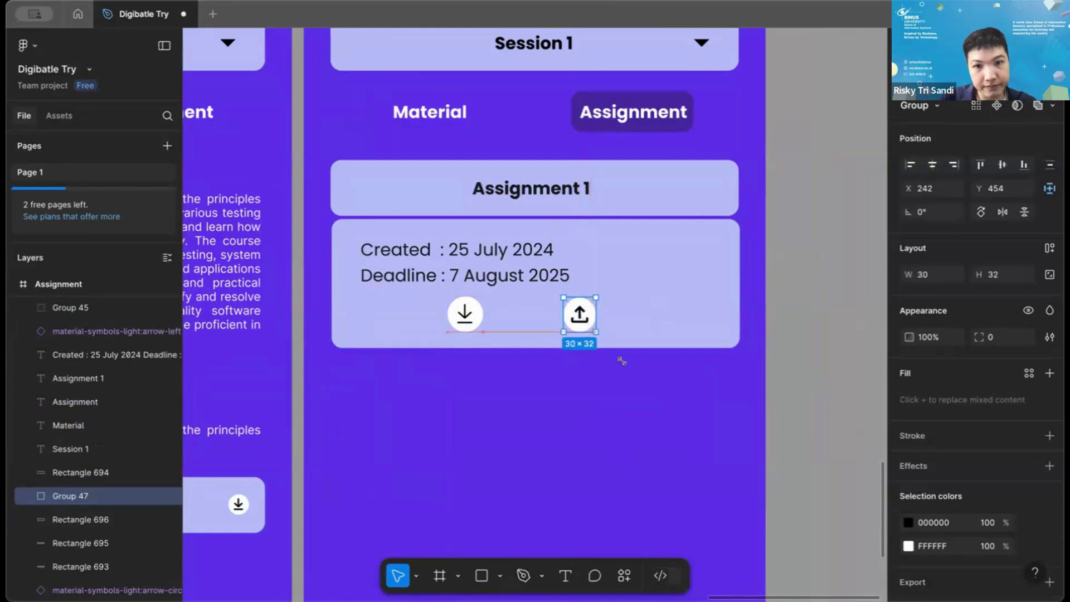
key(ctrl+z)
scroll(654, 396, up, 2)
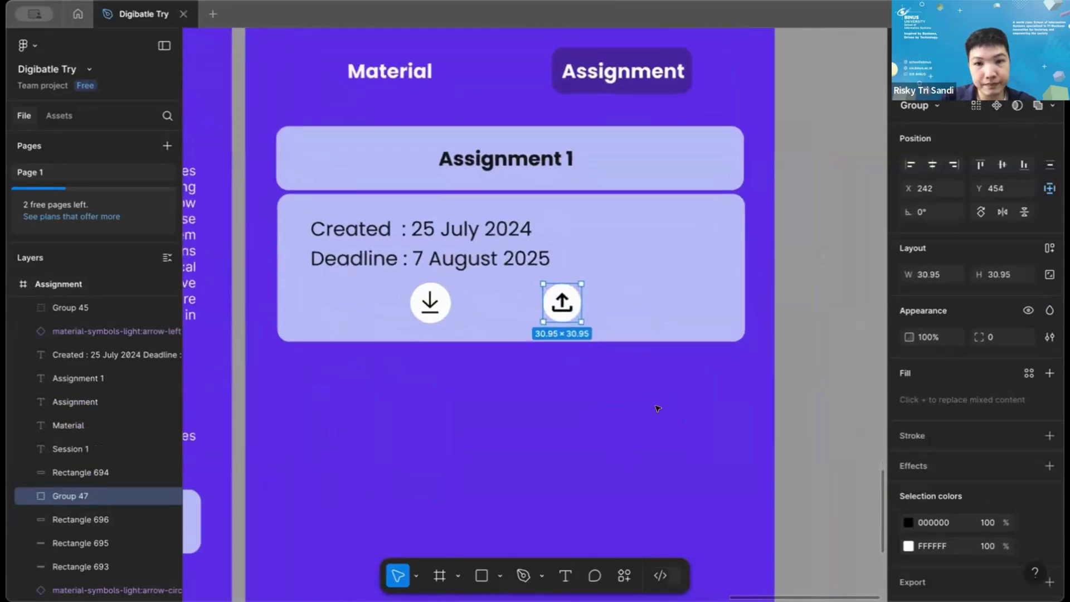
key(Escape)
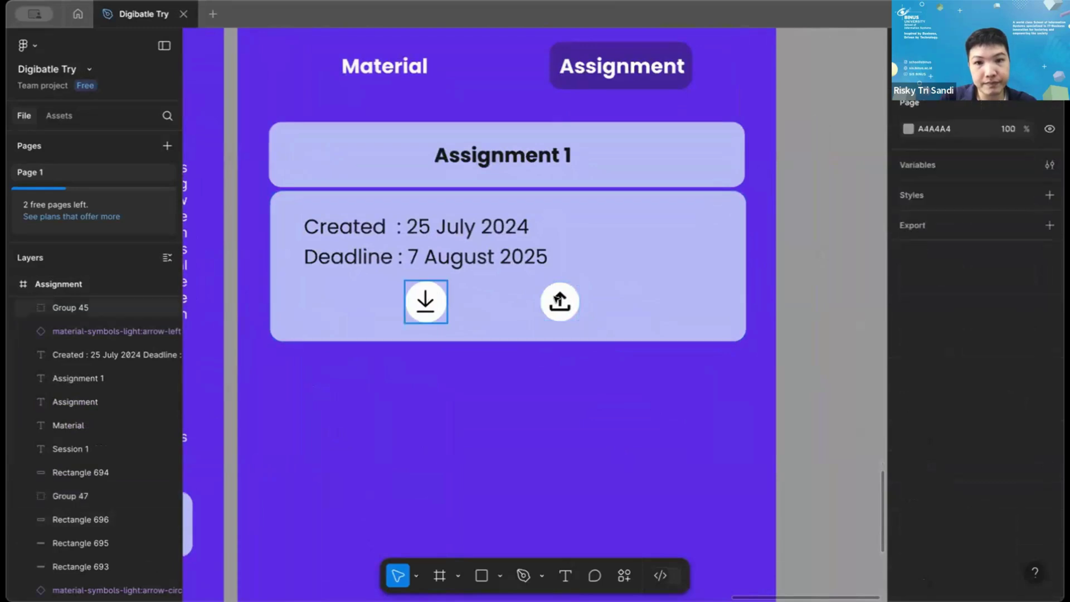
Shift the download and upload icons together slightly right so the pair sits roughly centred in the details box.
click(426, 302)
shift+click(544, 299)
drag(544, 299, 556, 298)
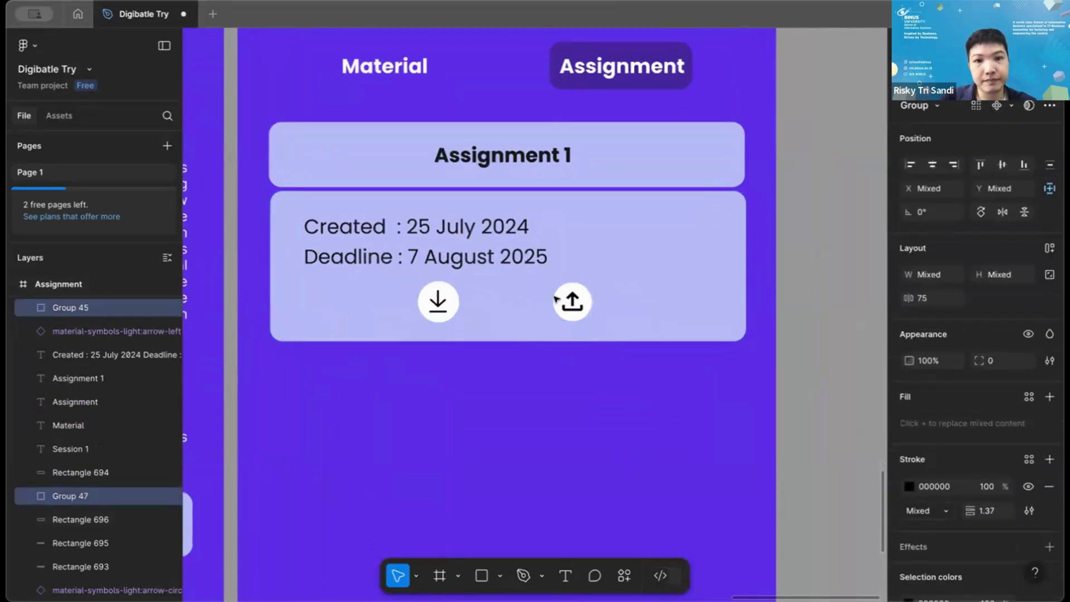
key(shift+Right)
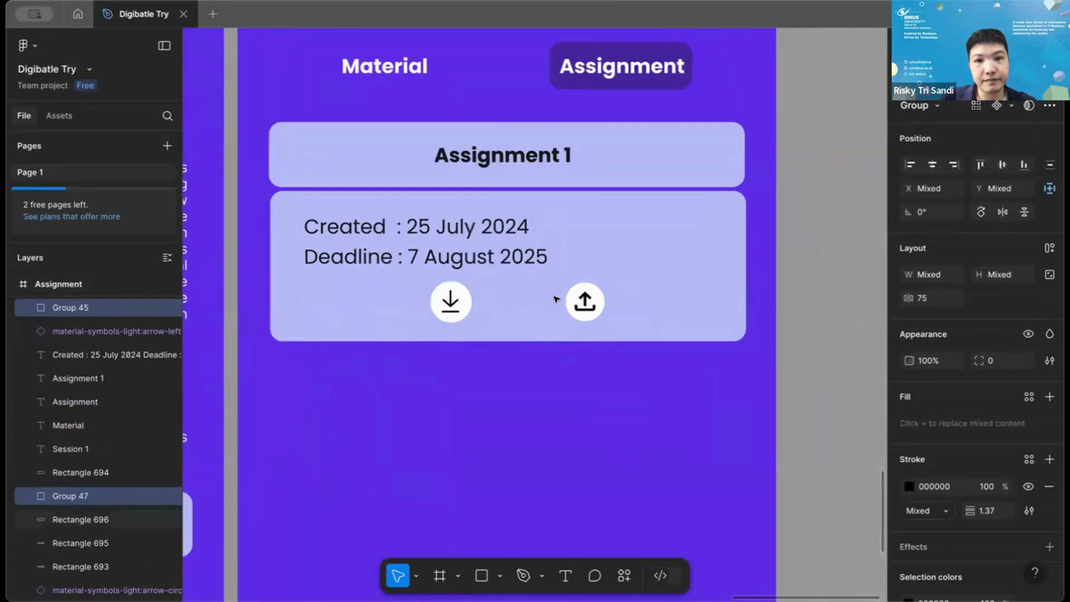
key(Left)
key(Left)
key(Left)
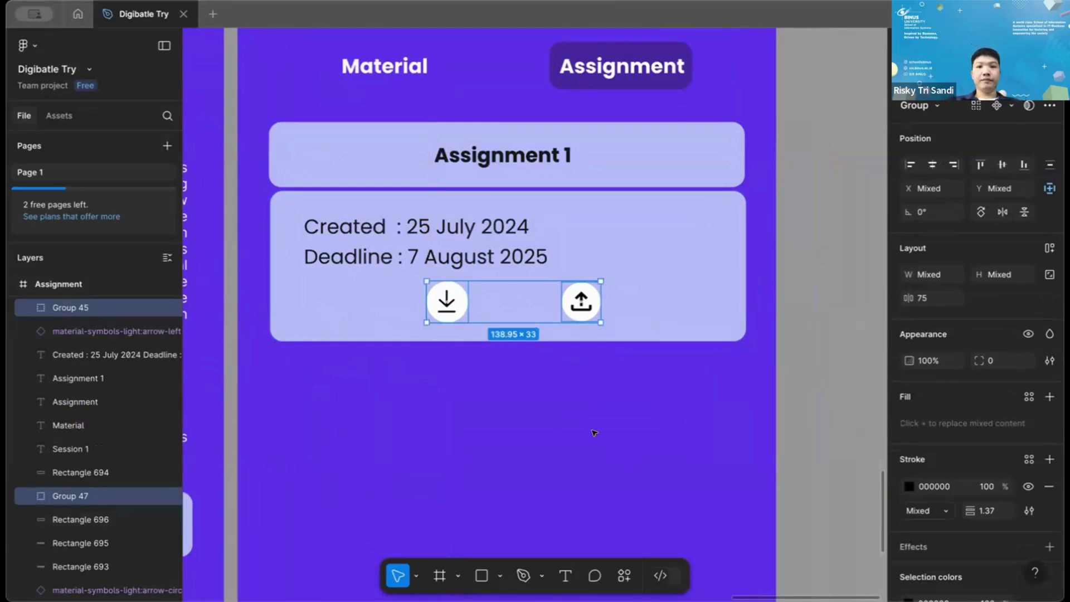
key(Escape)
Set the created and deadline dates text in the details box to font size 14 with a bolder weight.
scroll(594, 433, down, 5)
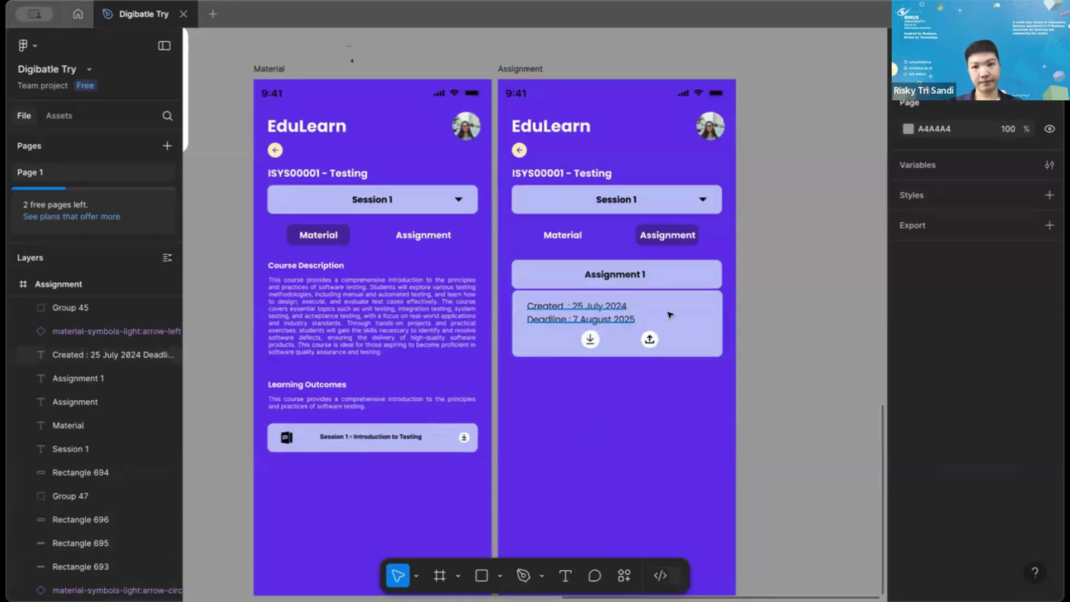
click(598, 306)
click(980, 446)
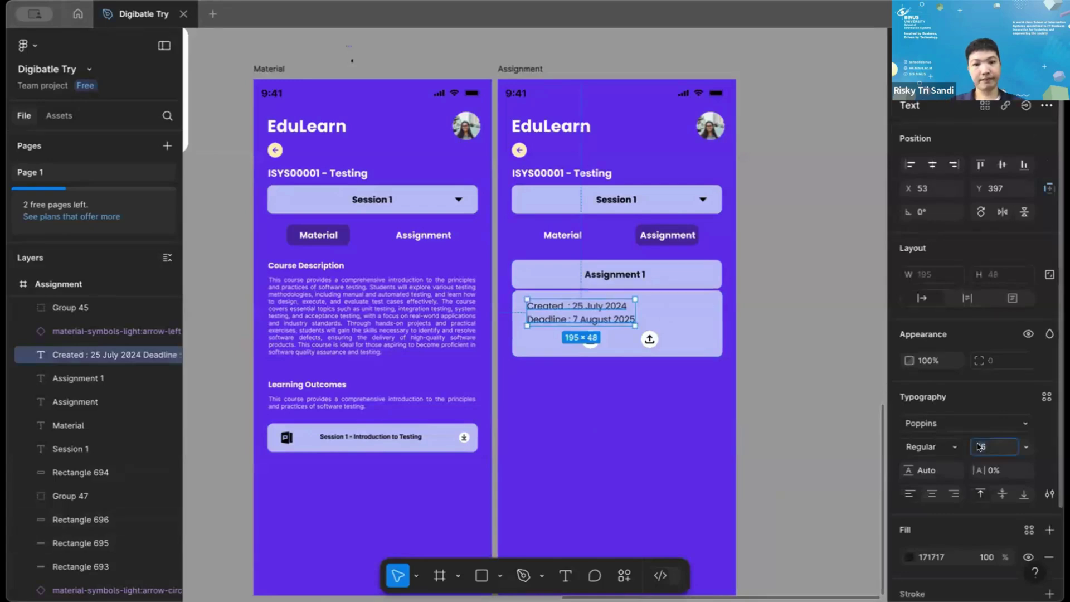
text(14)
key(Return)
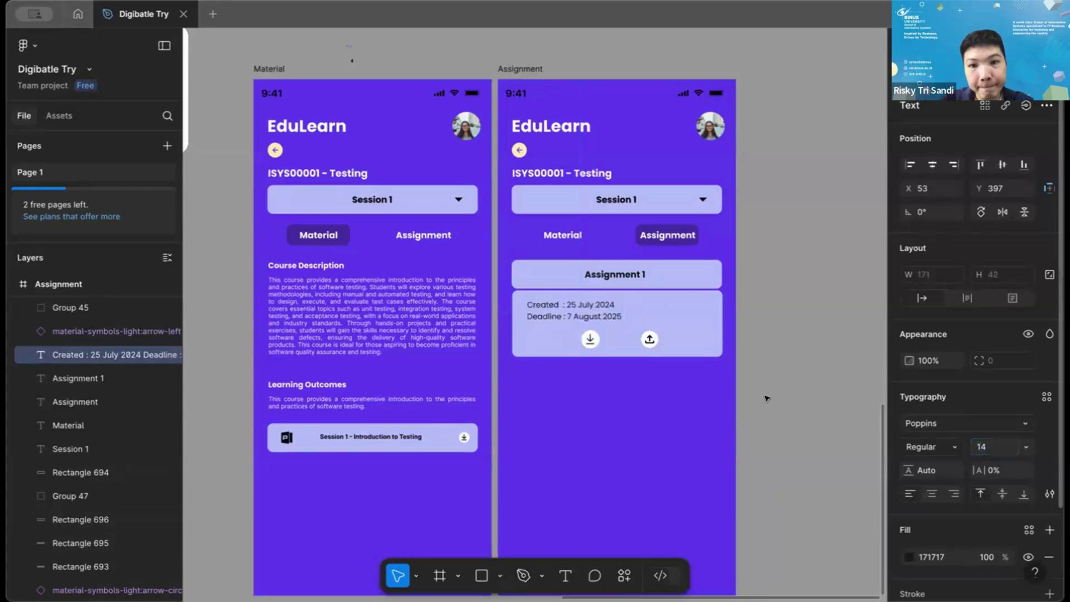
click(754, 337)
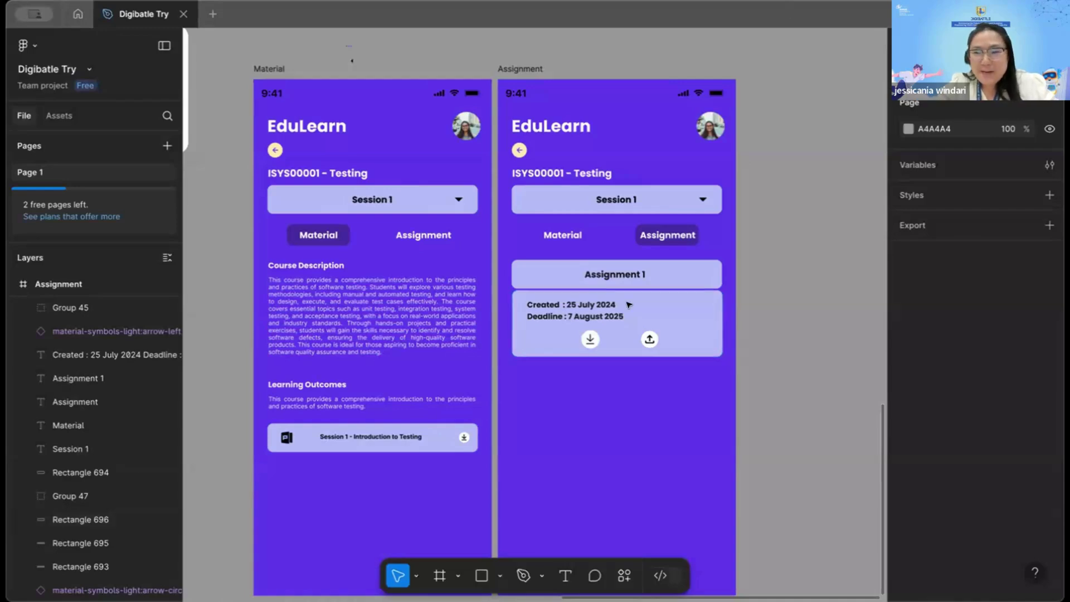
scroll(604, 289, up, 3)
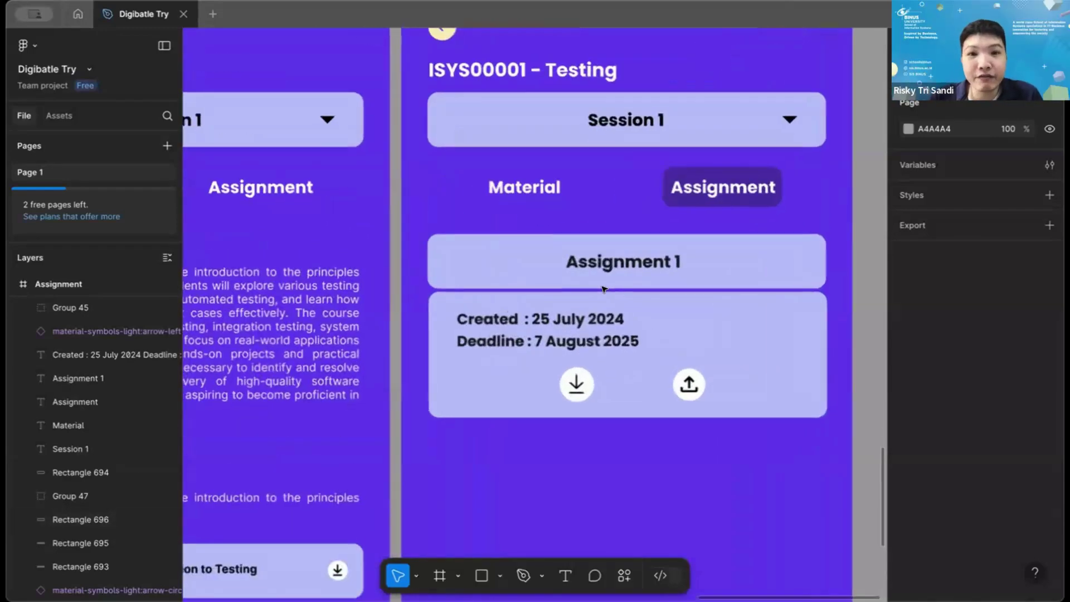
scroll(634, 241, down, 3)
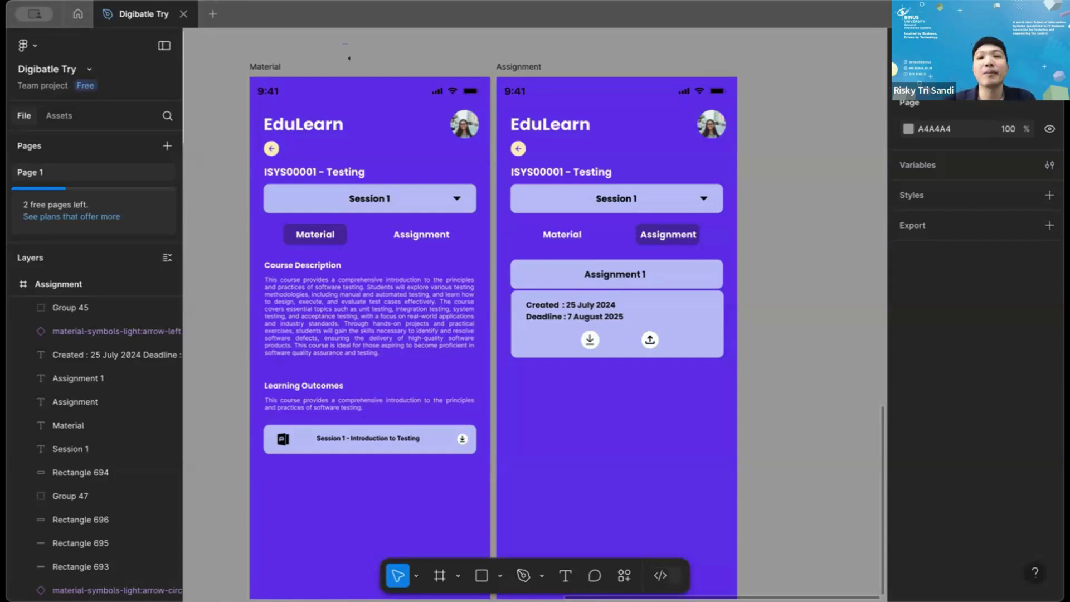
In prototype mode, link the Material screen's Assignment label to the Assignment frame with an on-click Navigate to interaction.
click(427, 241)
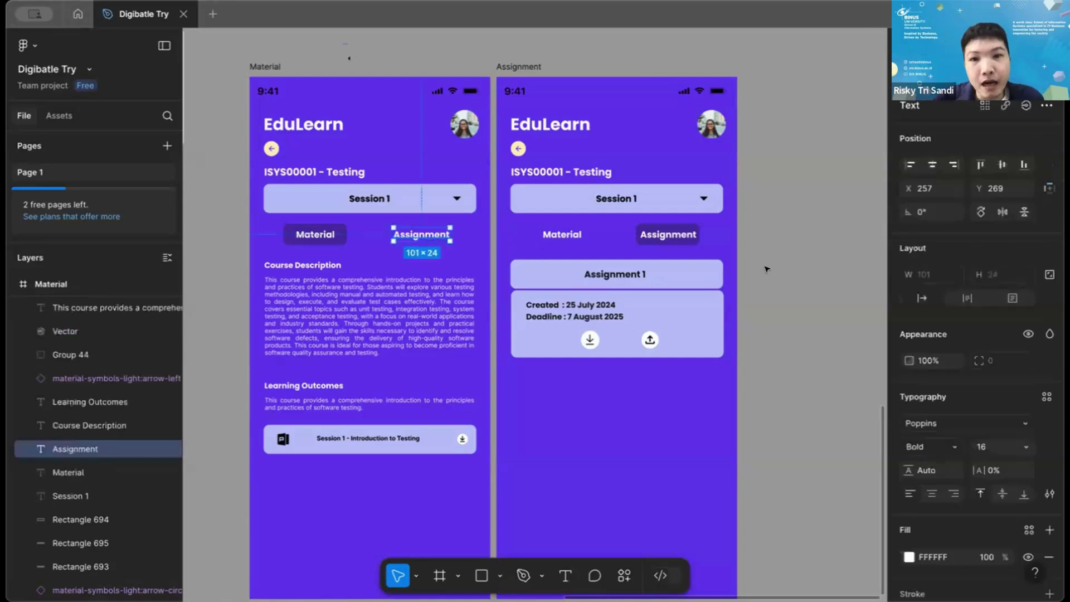
click(801, 274)
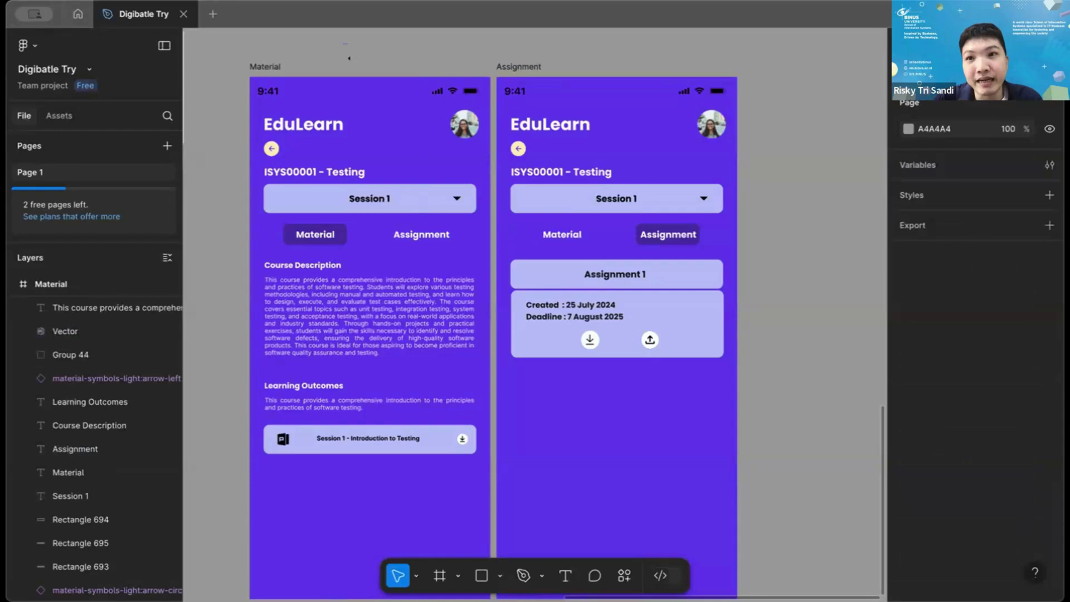
key(shift+e)
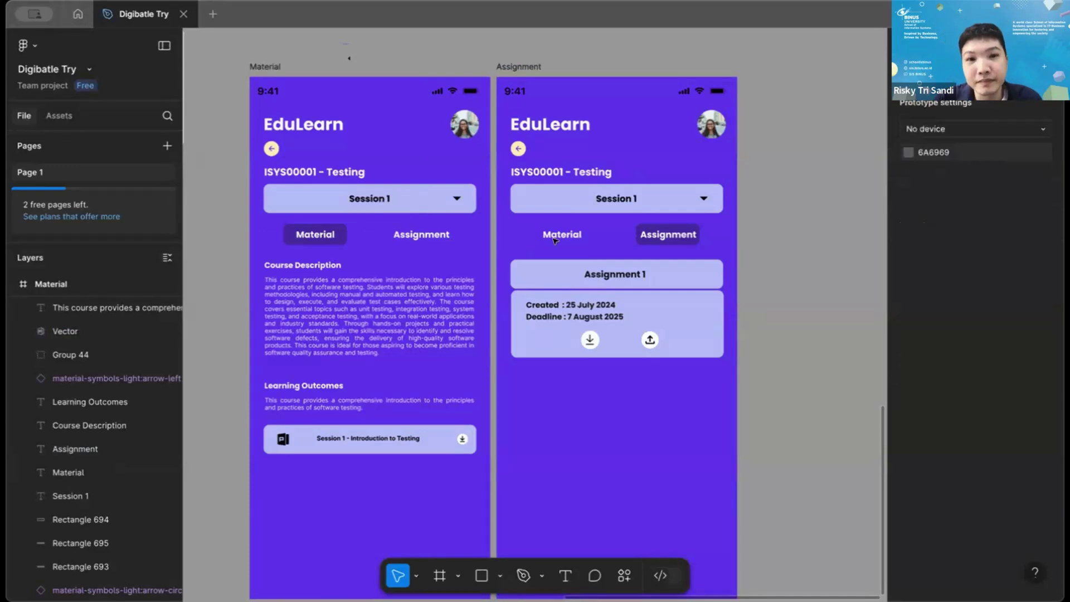
click(450, 234)
drag(450, 234, 498, 329)
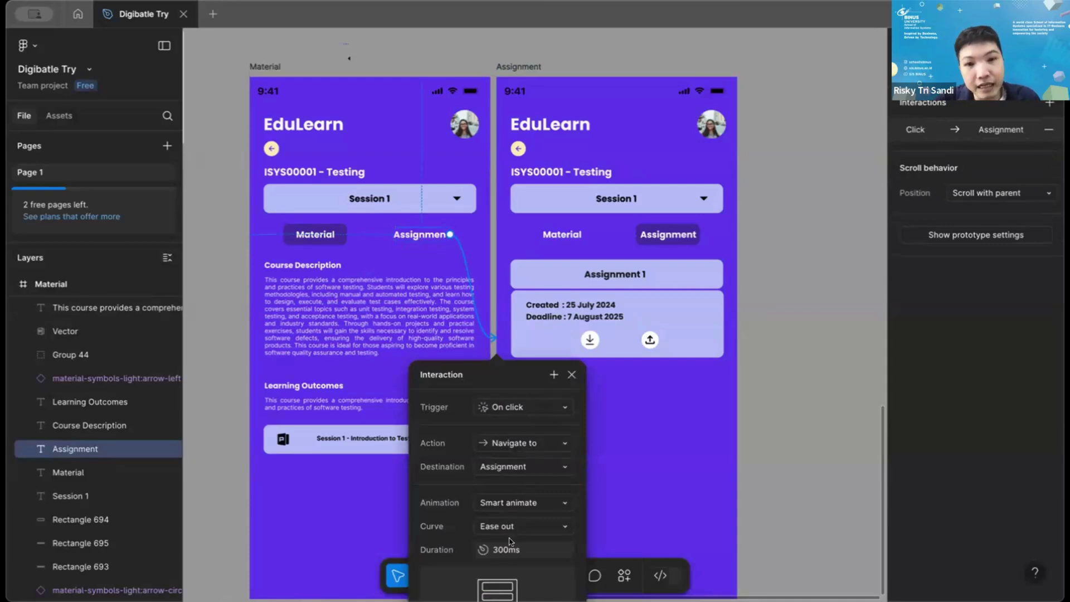
click(573, 374)
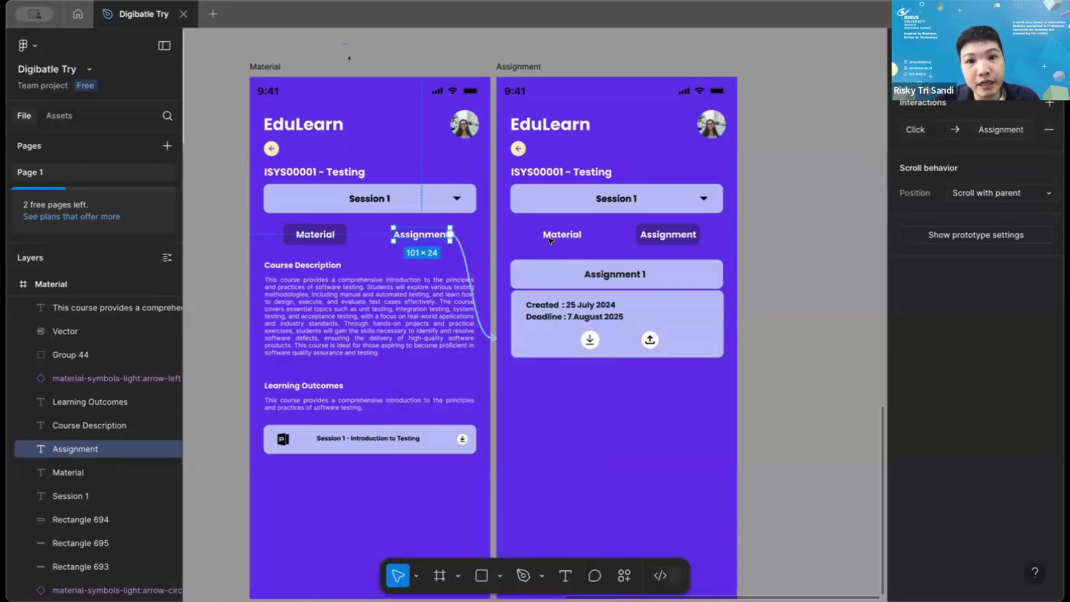
Link the Assignment screen's Material label back to the Material frame with an on-click Navigate to interaction.
click(554, 236)
drag(542, 235, 482, 318)
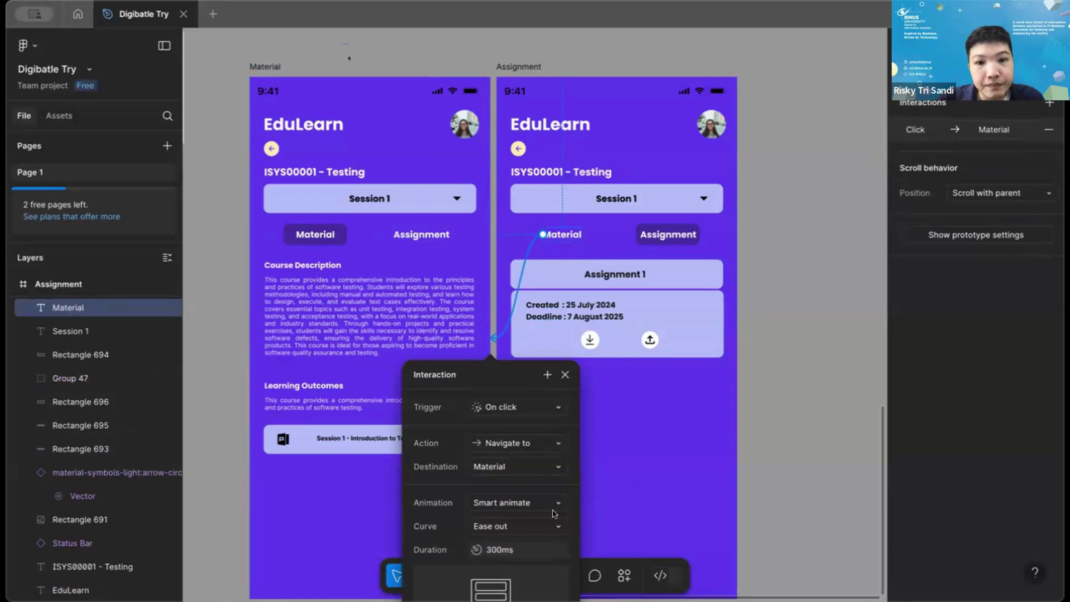
click(530, 523)
scroll(529, 505, down, 3)
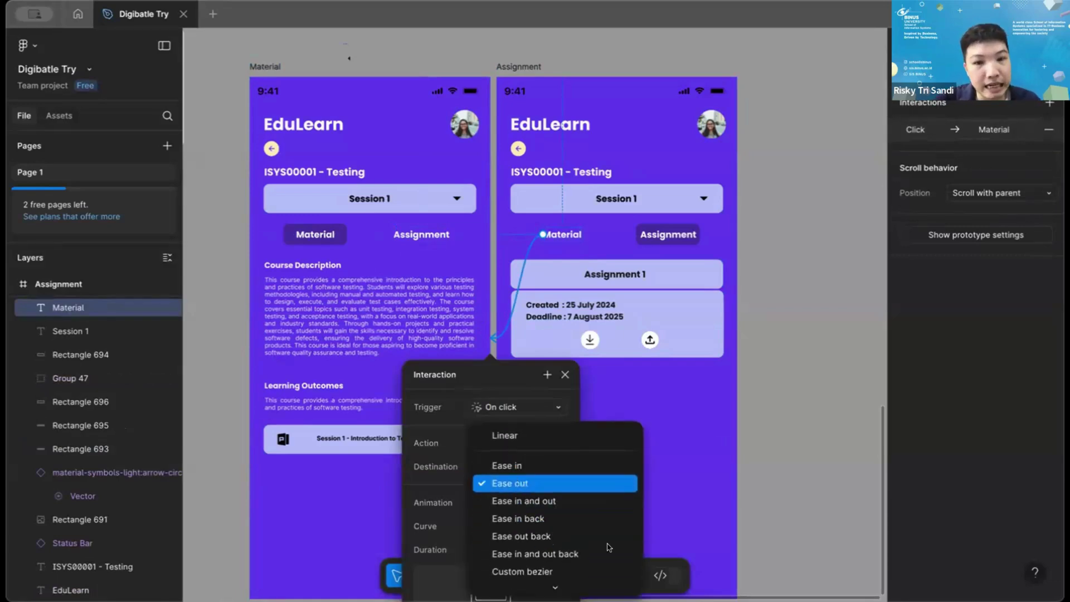
click(727, 482)
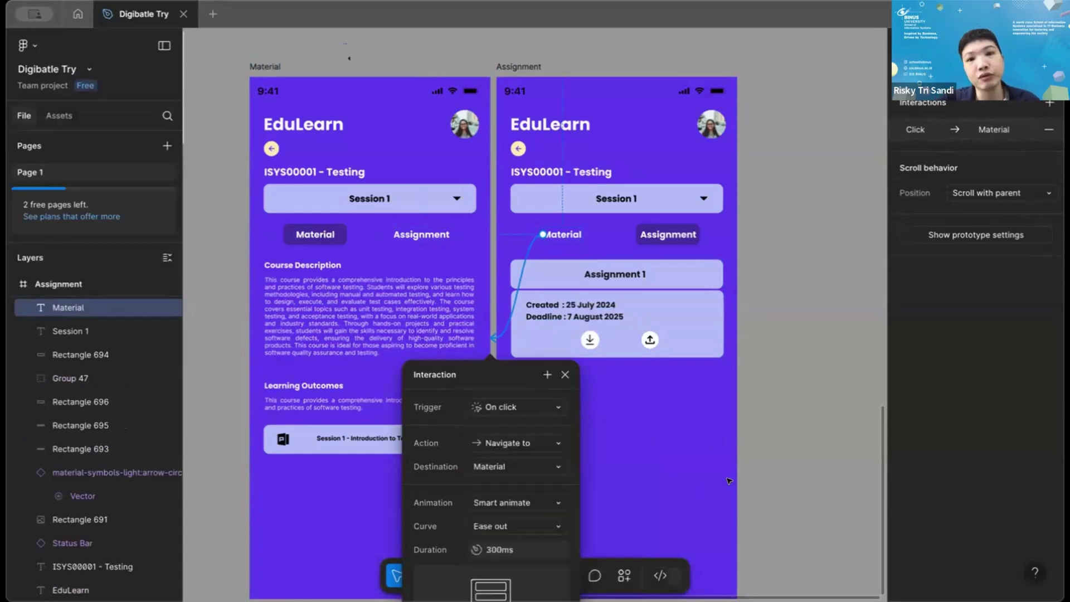
click(778, 419)
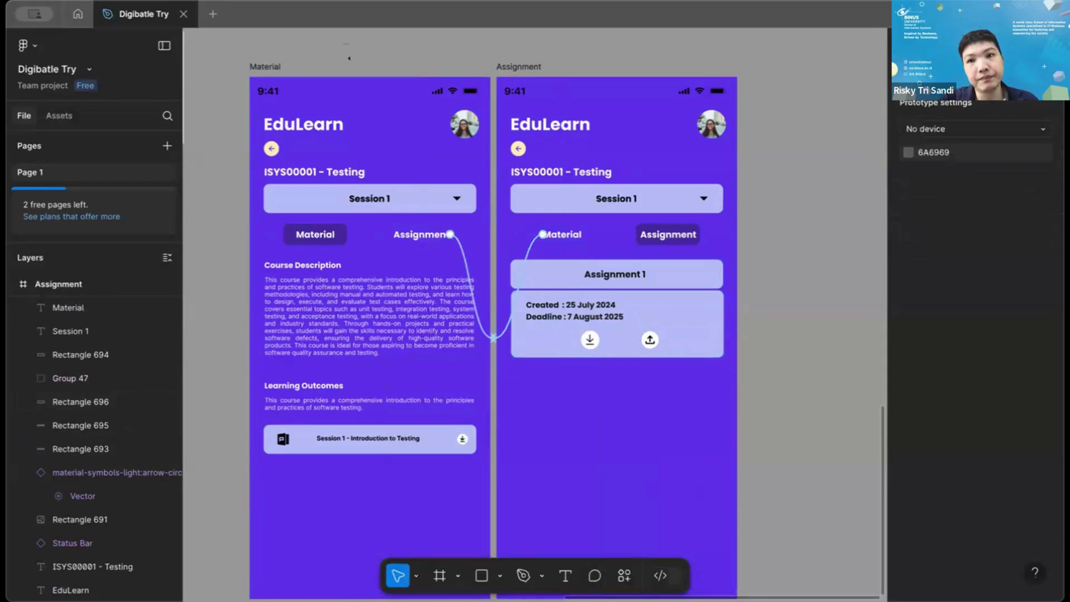
Preview the prototype, advance to the Material screen, test switching between Material and Assignment, and close the preview.
key(ctrl+alt+Return)
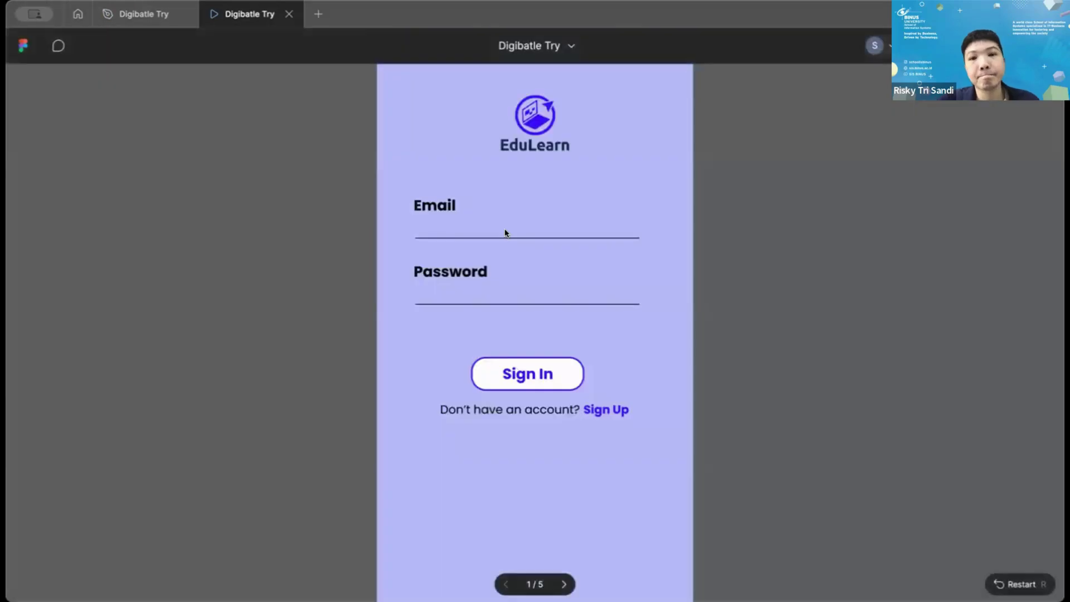
click(564, 583)
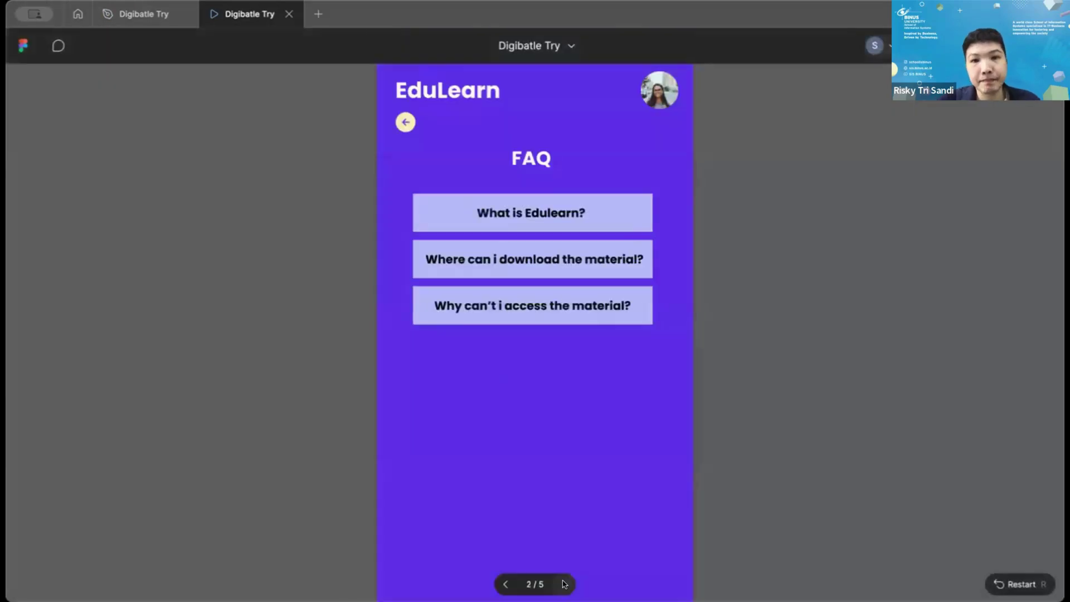
click(564, 583)
click(565, 584)
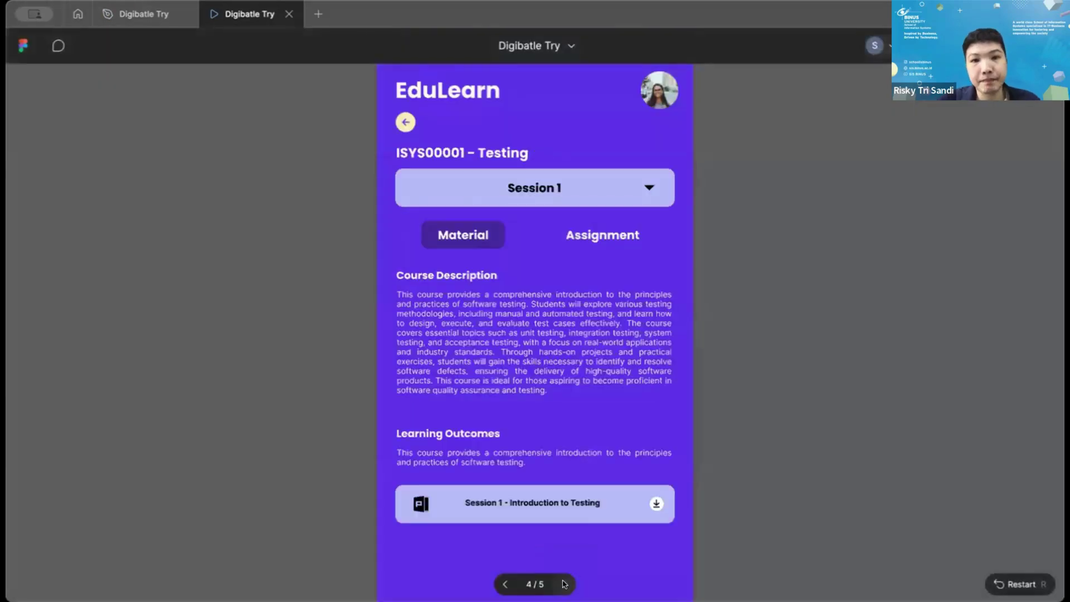
click(612, 239)
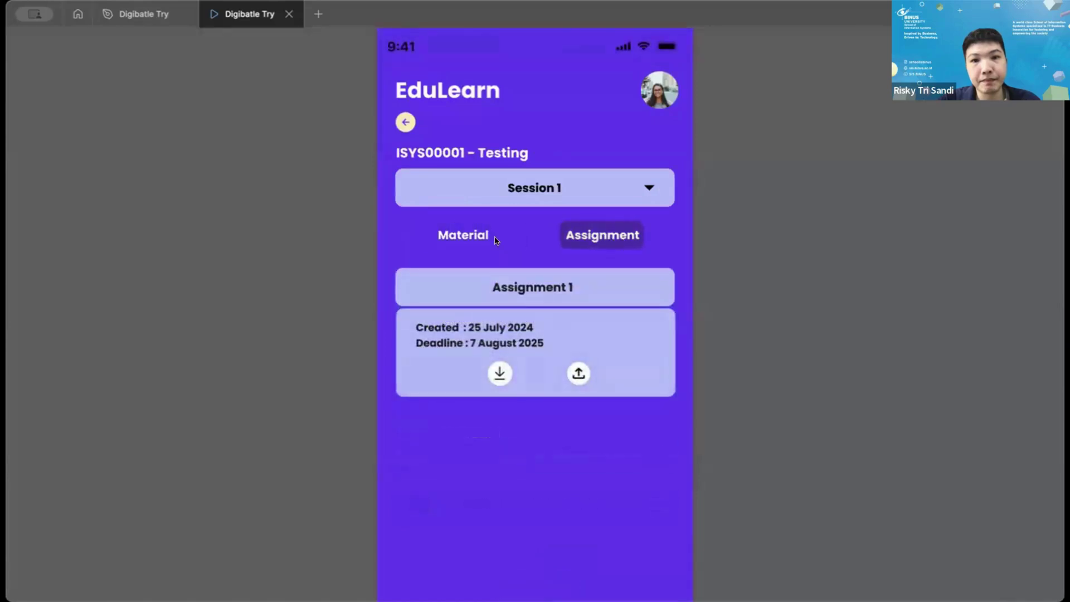
click(476, 235)
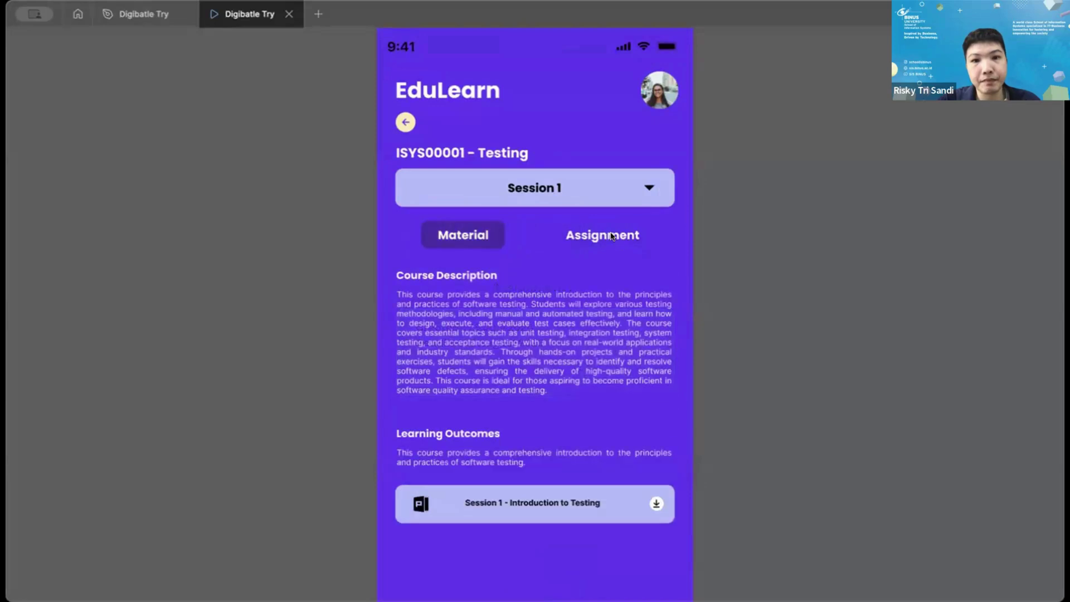
click(610, 237)
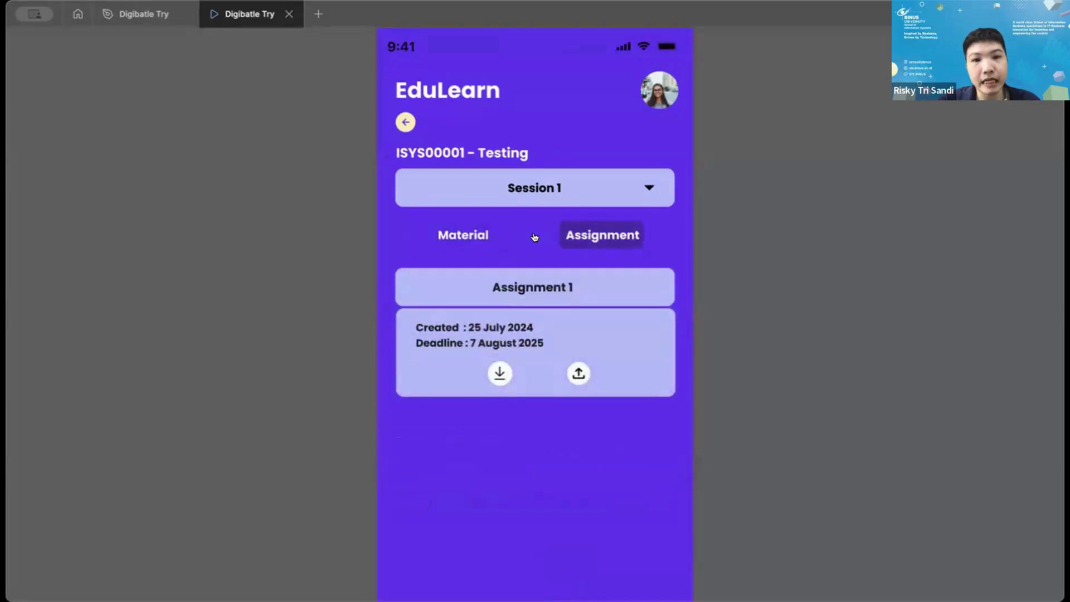
click(457, 242)
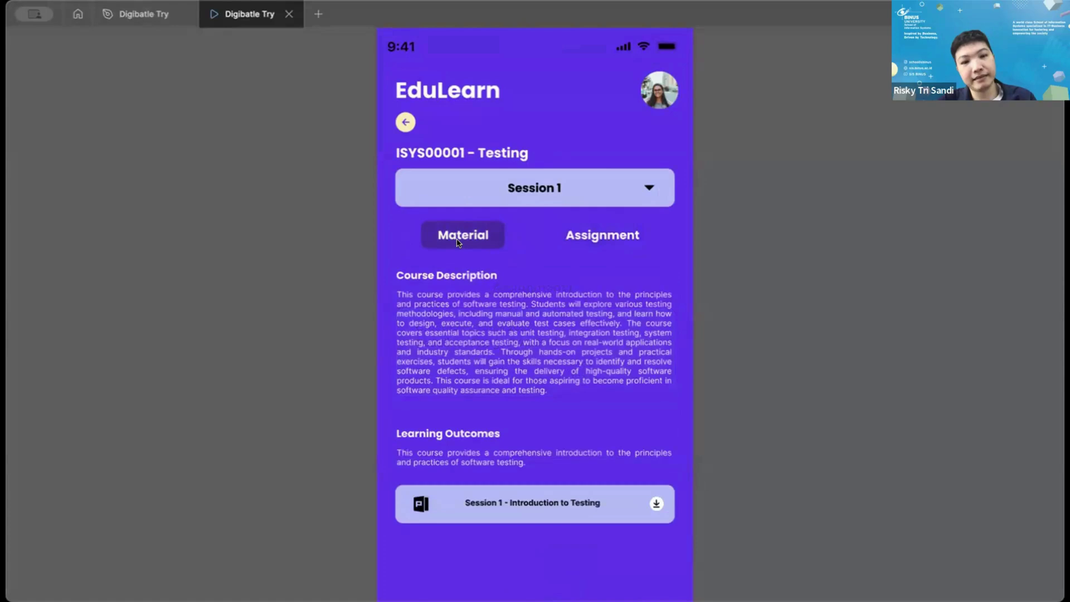
click(289, 14)
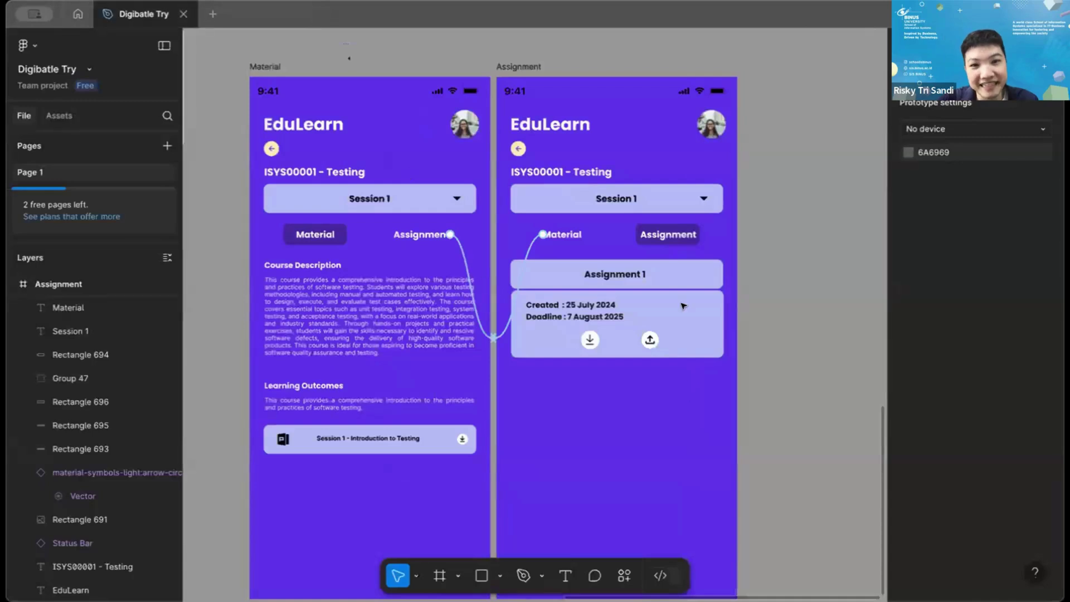
Set the animation curve to Linear for the interaction leading from the Assignment screen to the Material screen.
click(694, 275)
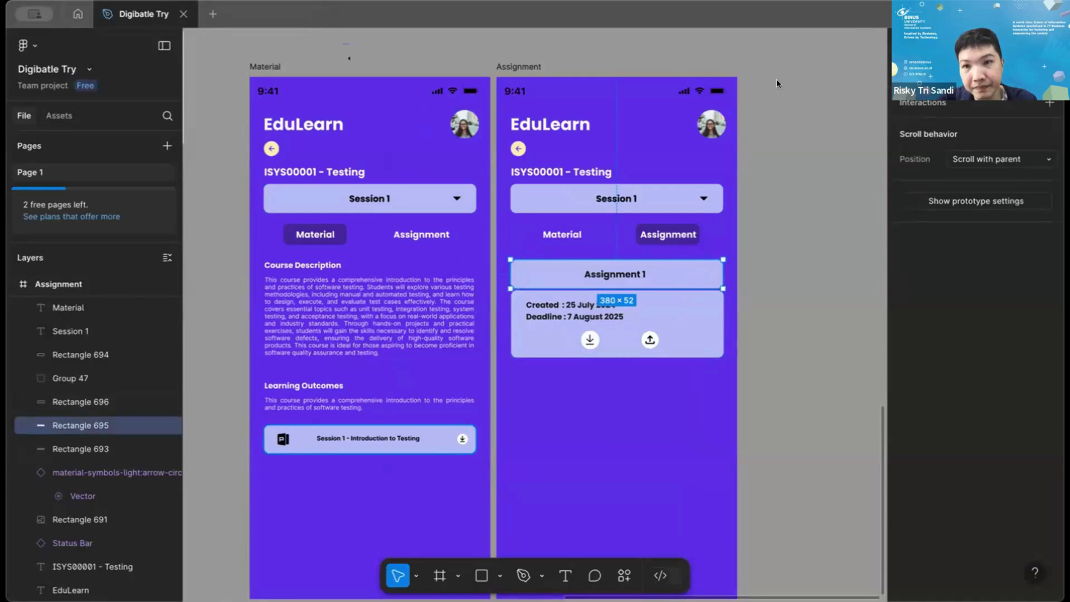
key(Escape)
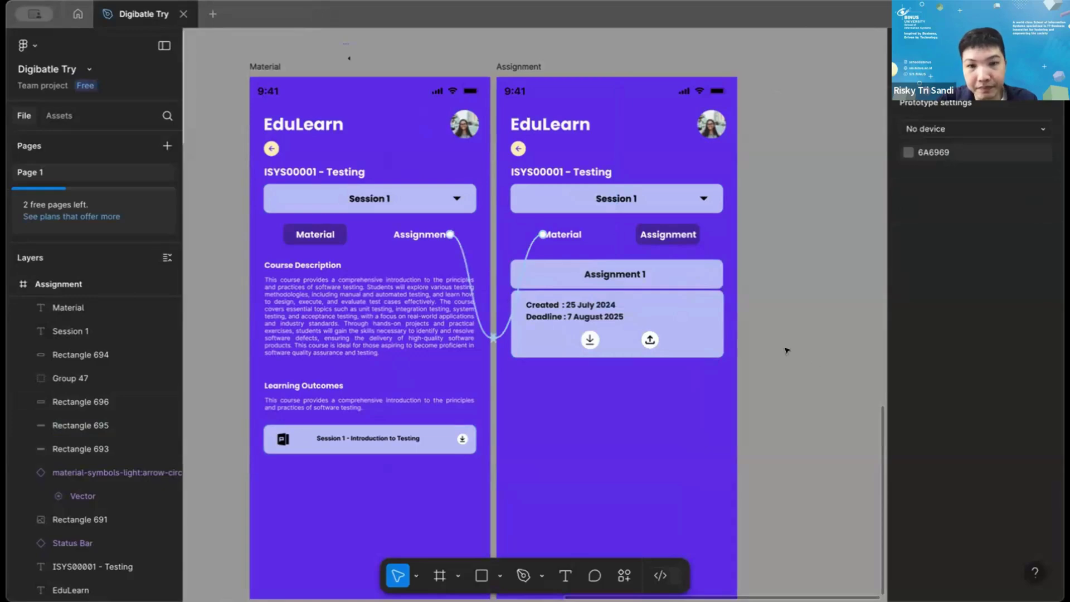
click(519, 276)
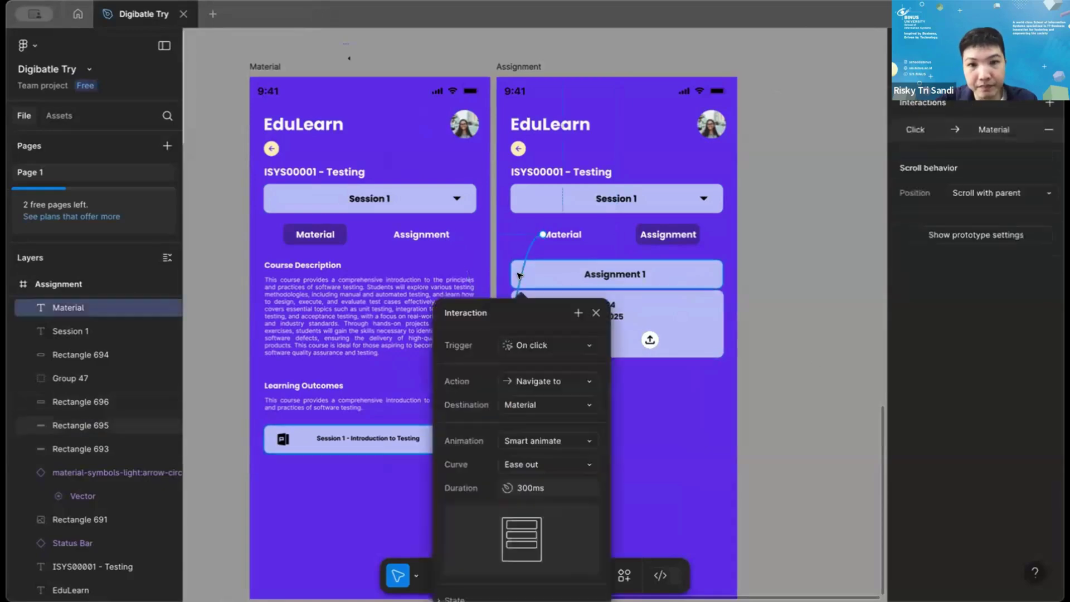
click(544, 465)
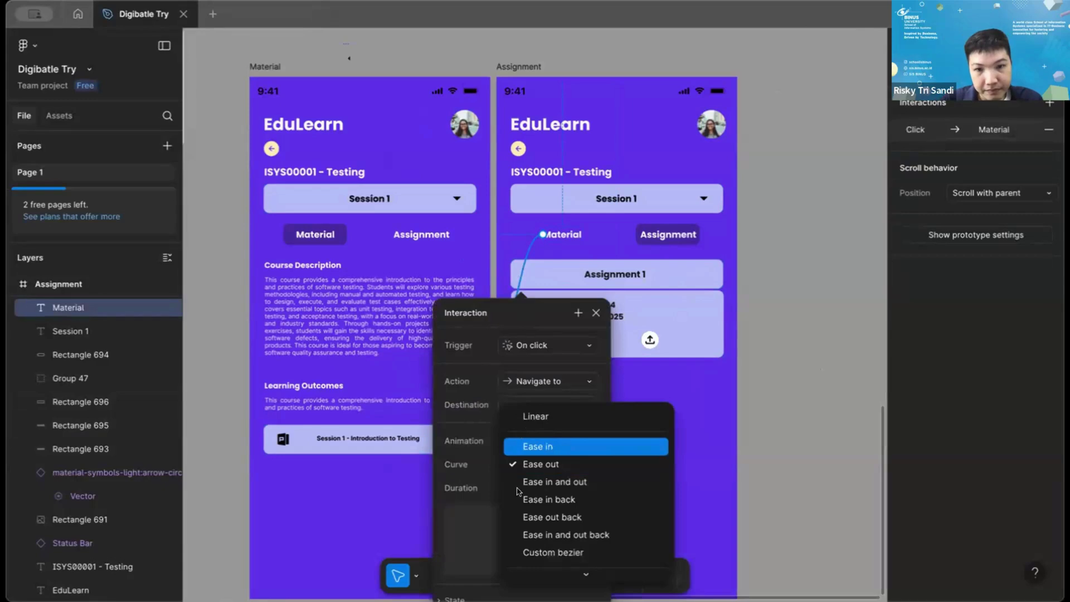
scroll(518, 491, down, 3)
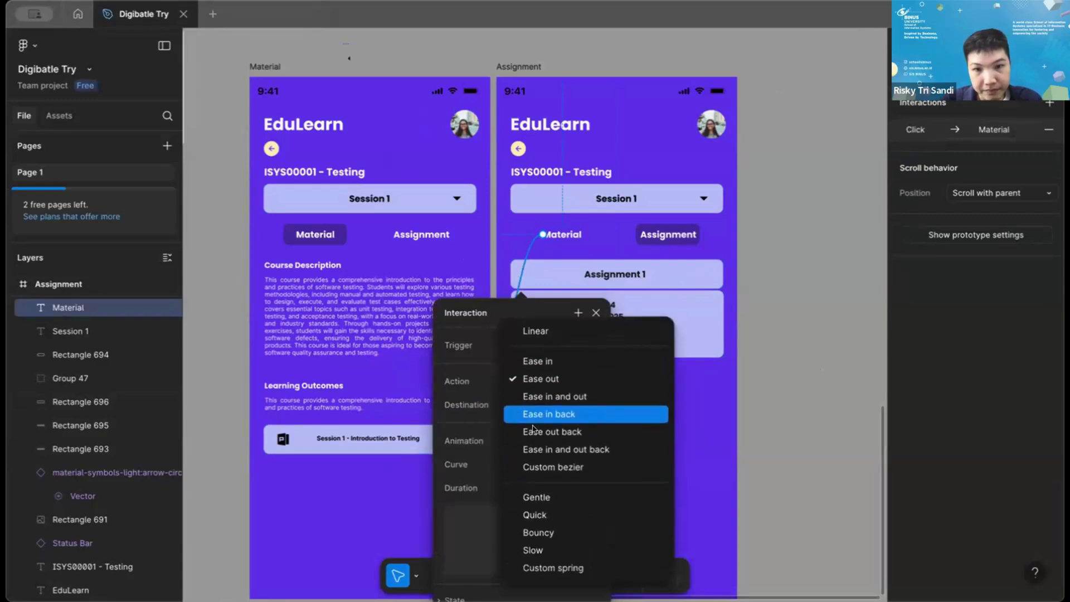
click(539, 331)
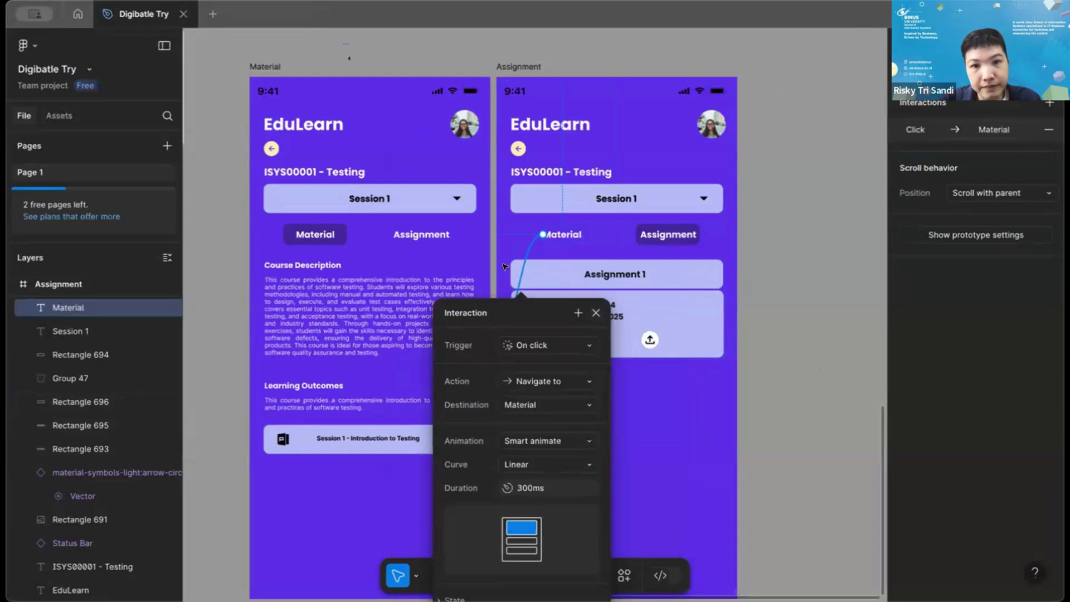
click(596, 312)
Set the animation curve to Linear for the Material screen's Assignment label interaction.
click(445, 234)
drag(450, 235, 521, 357)
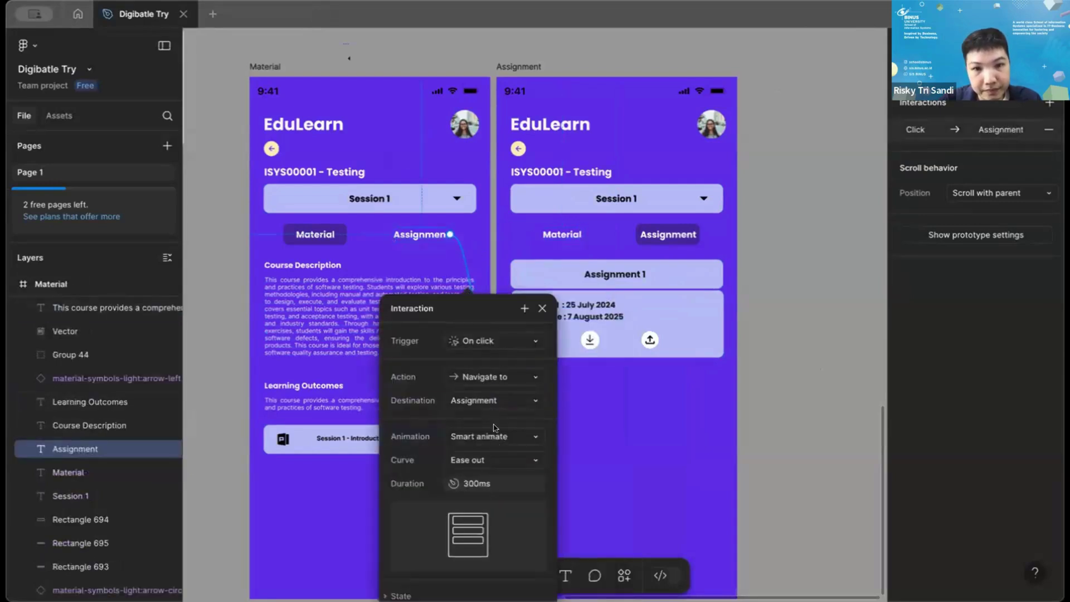
click(501, 458)
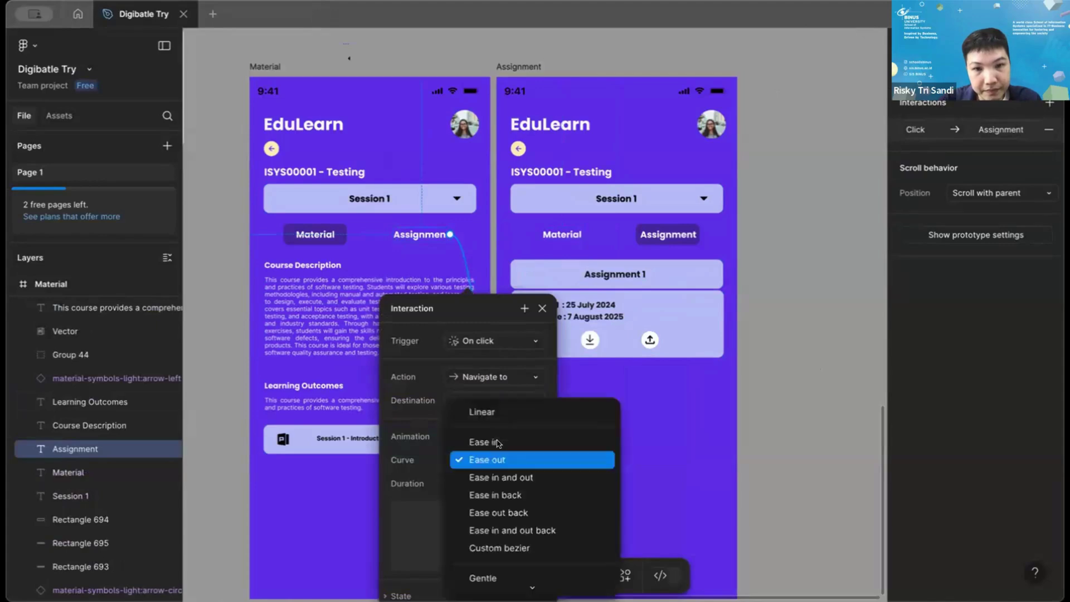
click(502, 411)
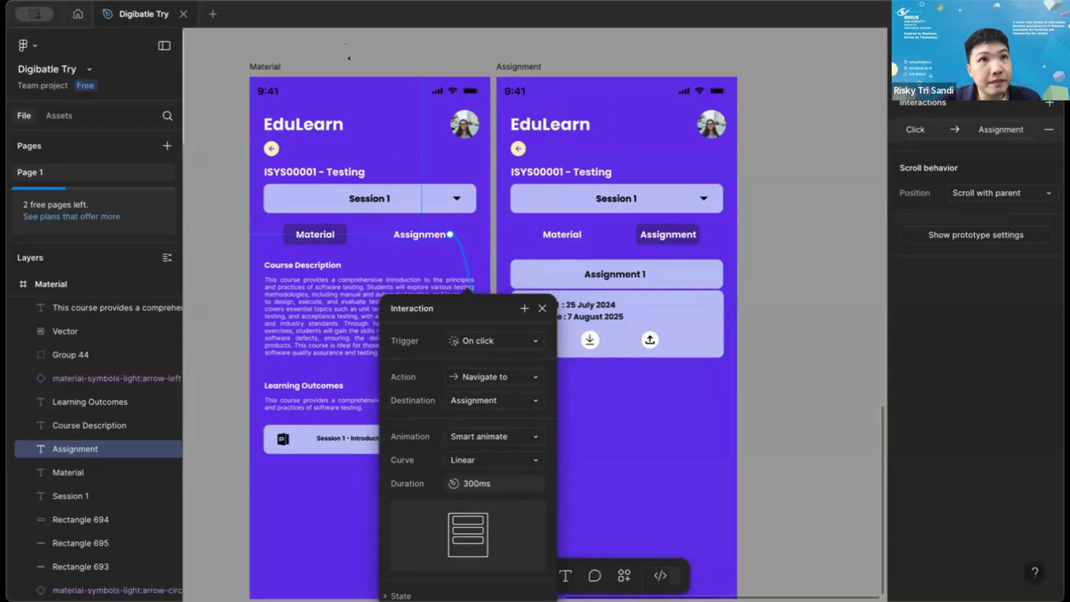
click(542, 308)
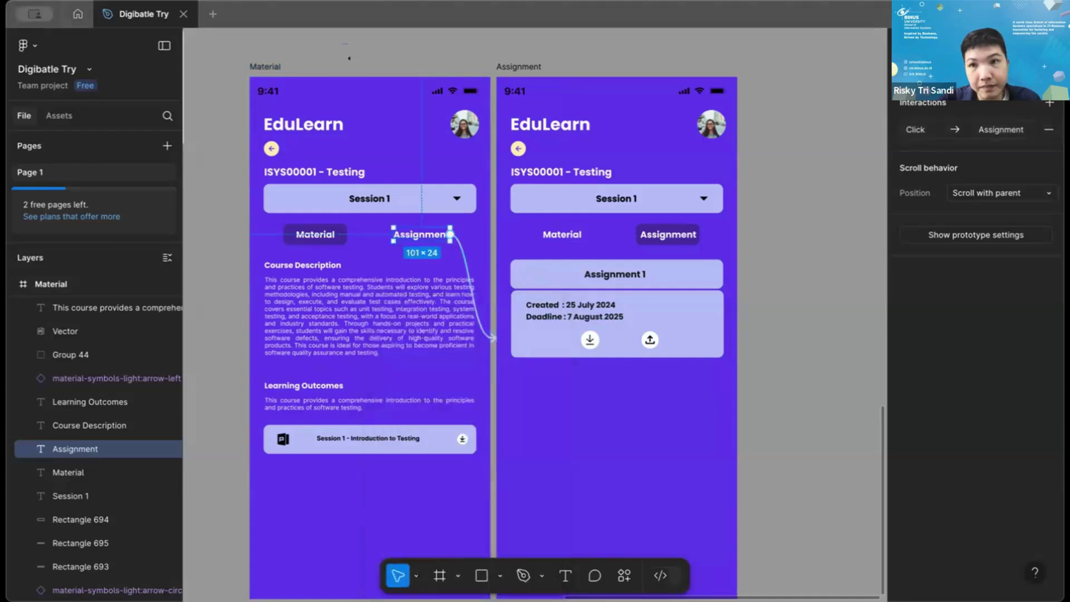
Preview the prototype, test switching between the Material and Assignment screens with the linear animation, and close the preview.
key(ctrl+alt+Return)
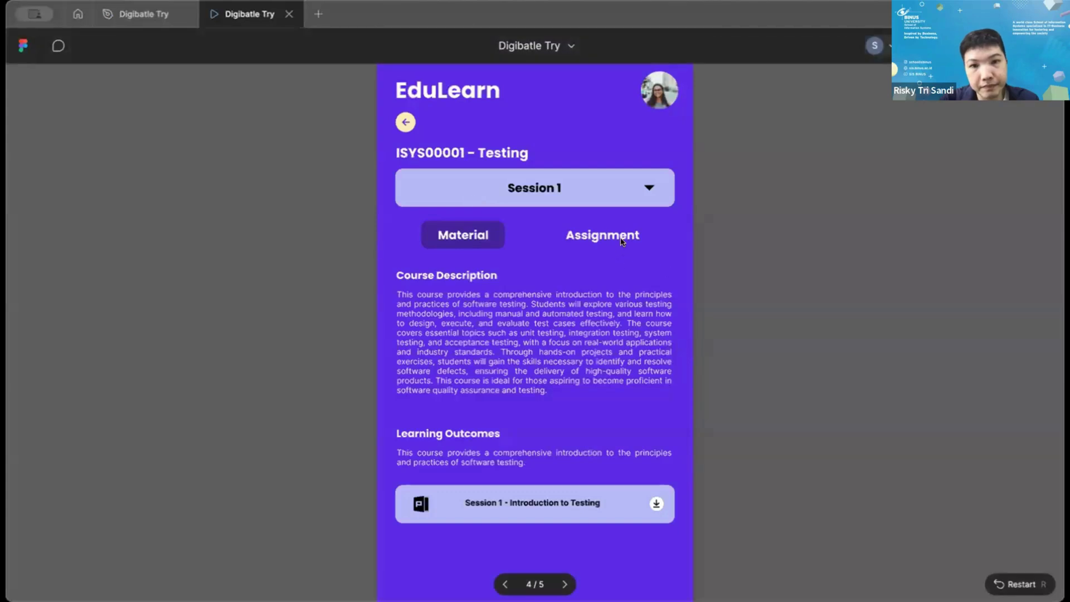
click(622, 242)
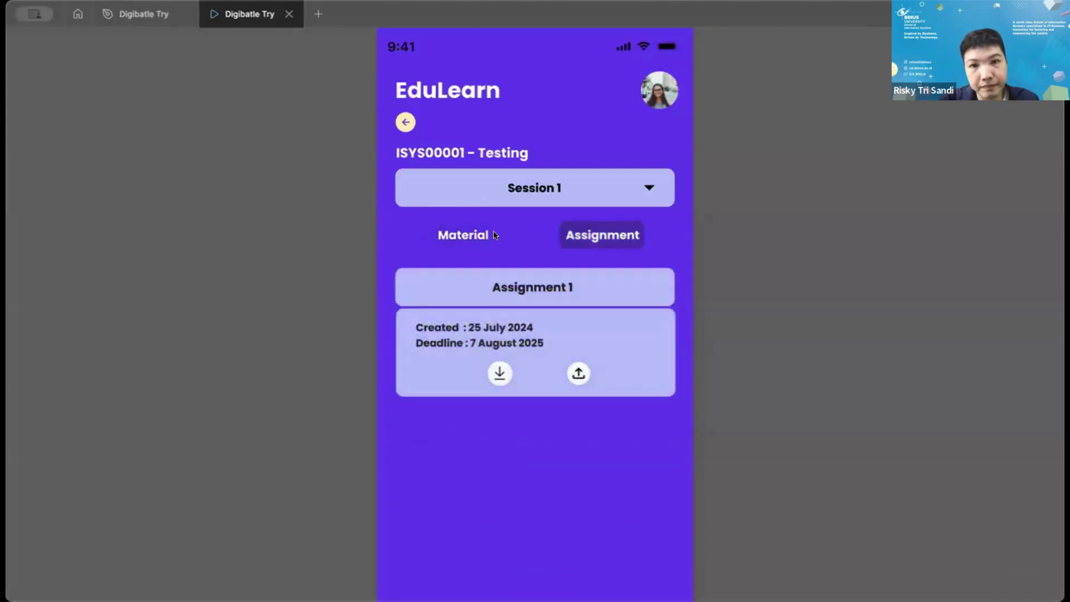
click(469, 235)
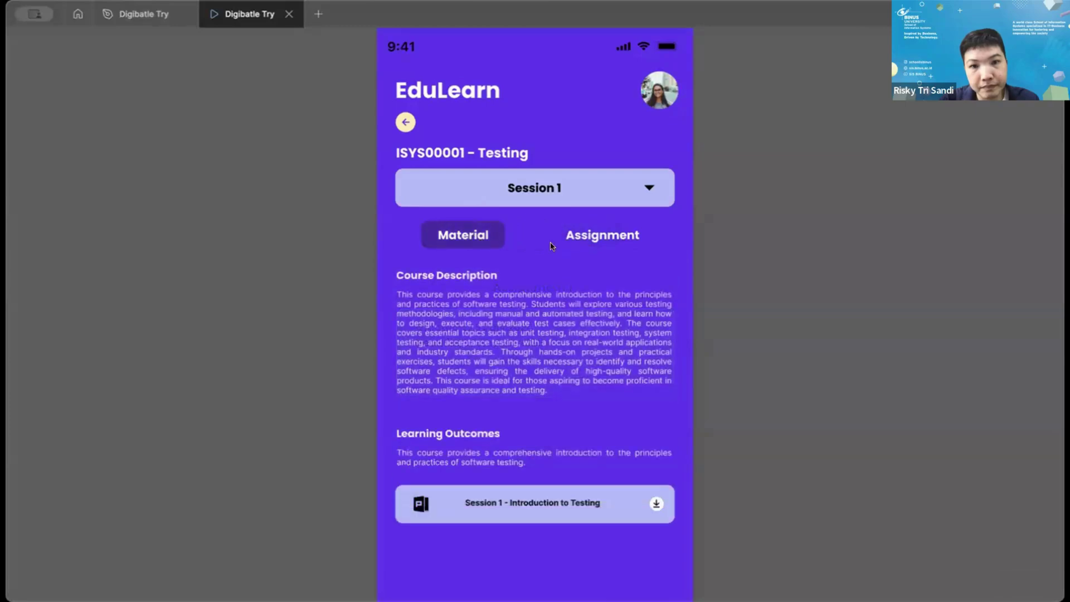
click(602, 239)
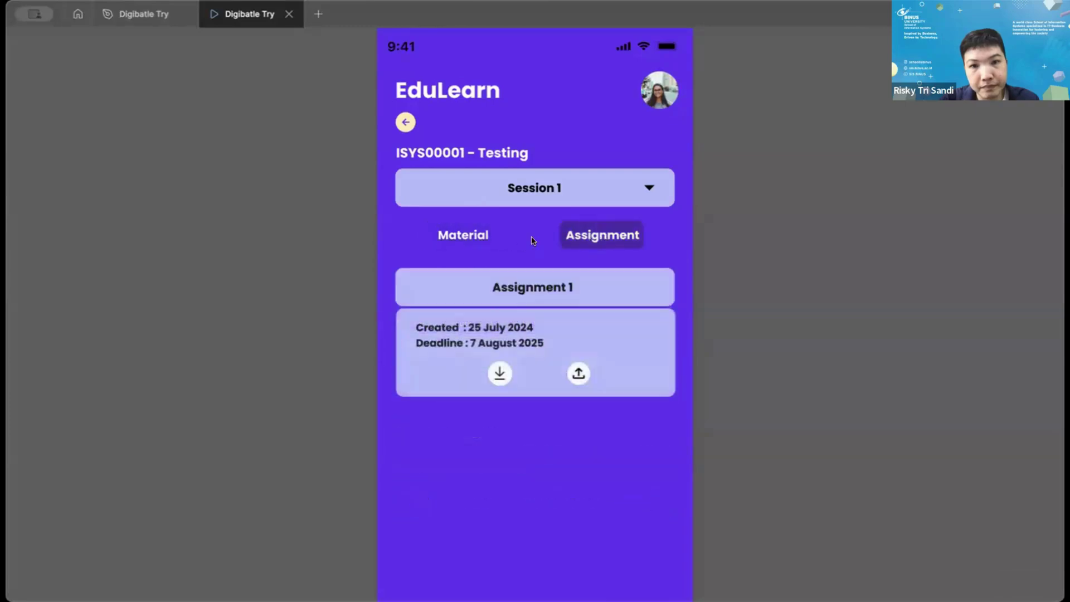
click(475, 235)
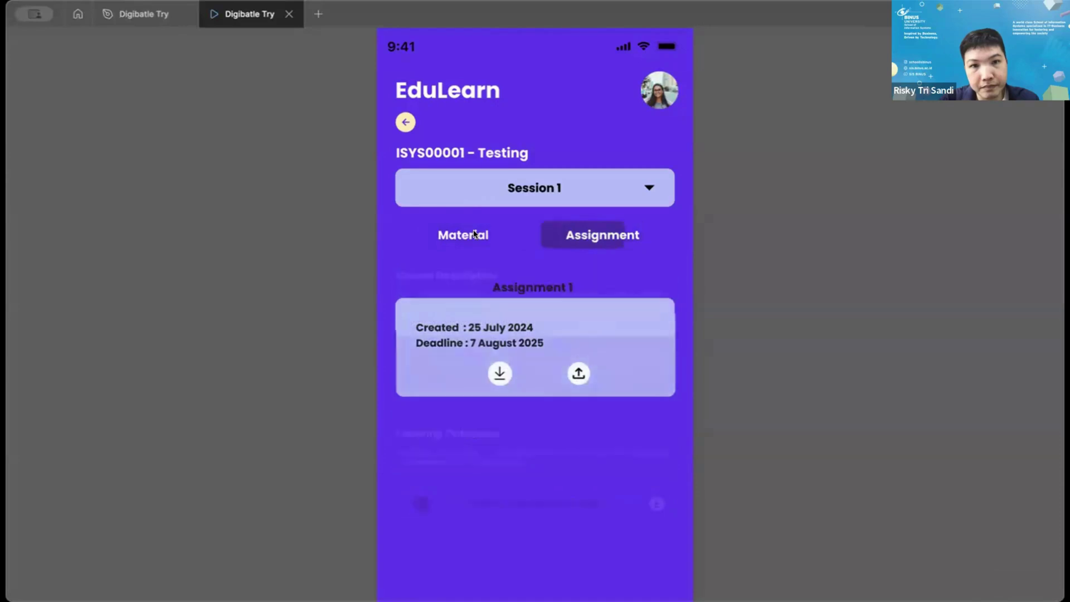
click(602, 237)
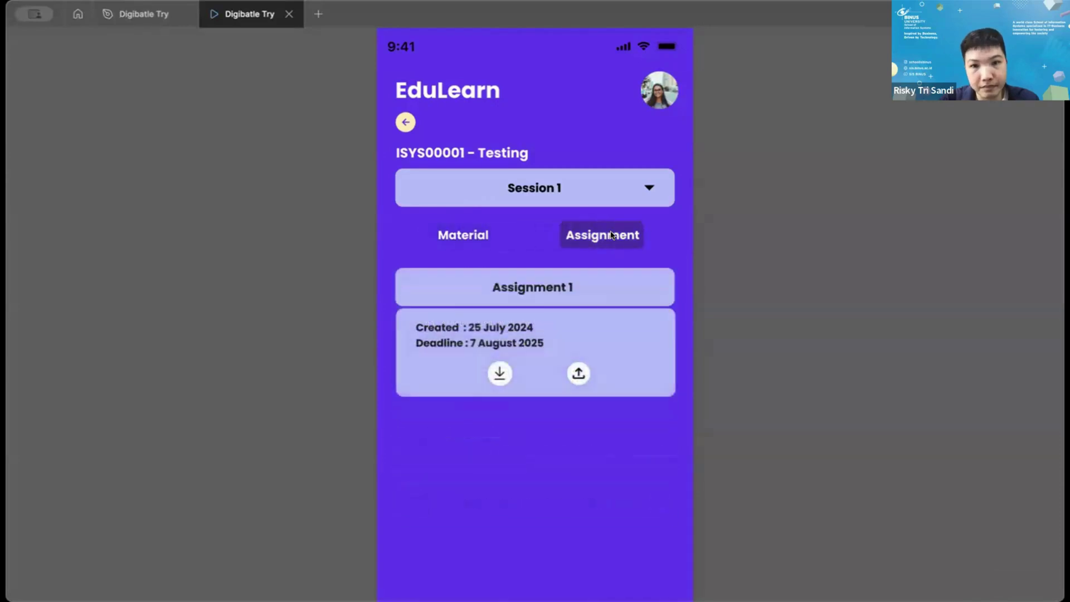
click(456, 239)
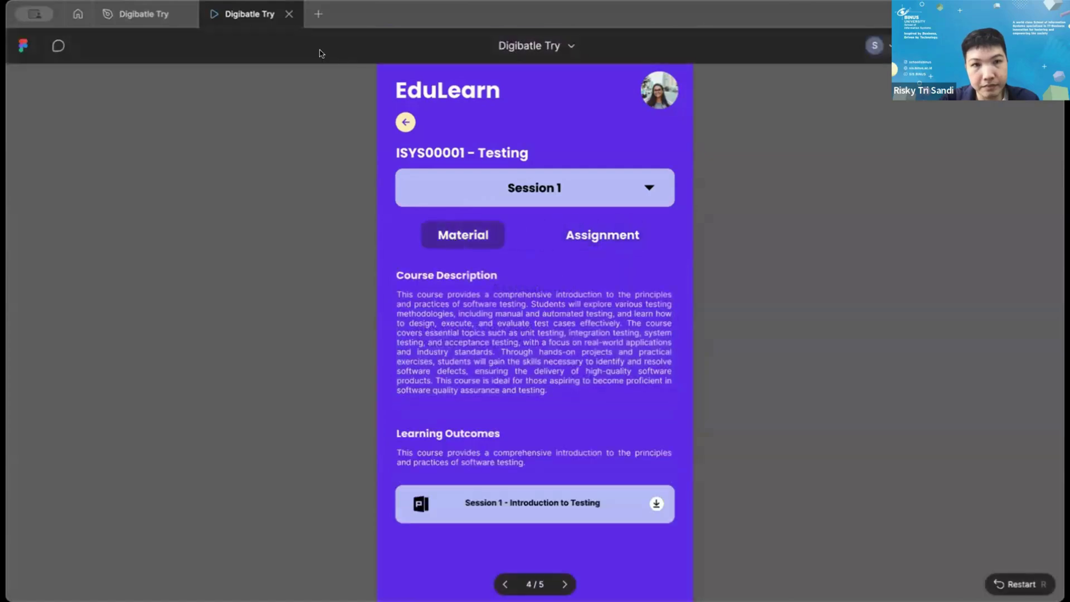
click(287, 15)
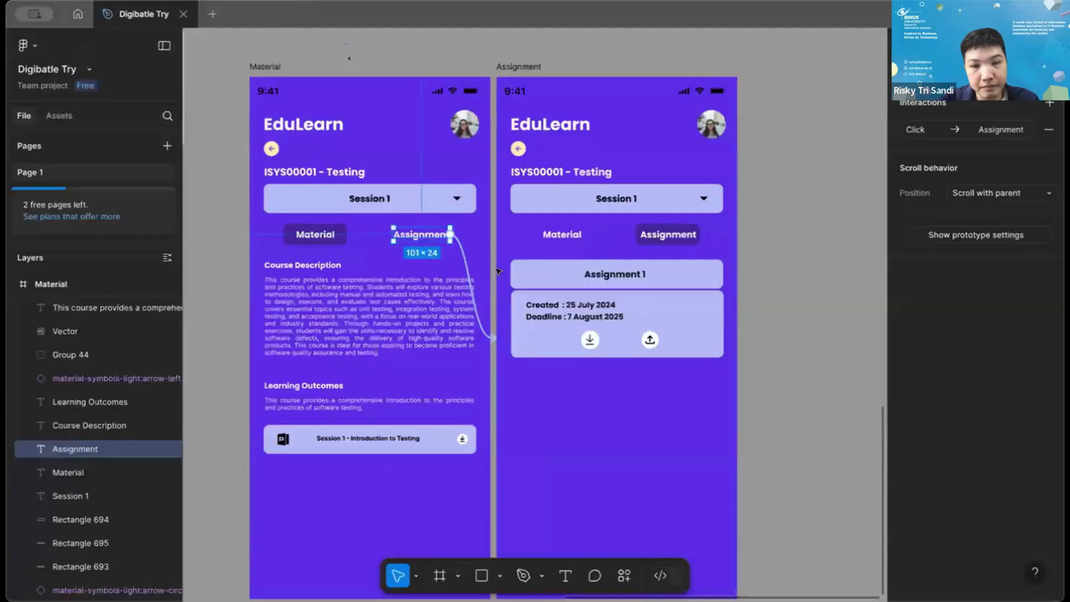
Set the smart-animate duration to 100 ms for the interaction leading from the Material screen's Assignment label to the Assignment screen.
click(472, 311)
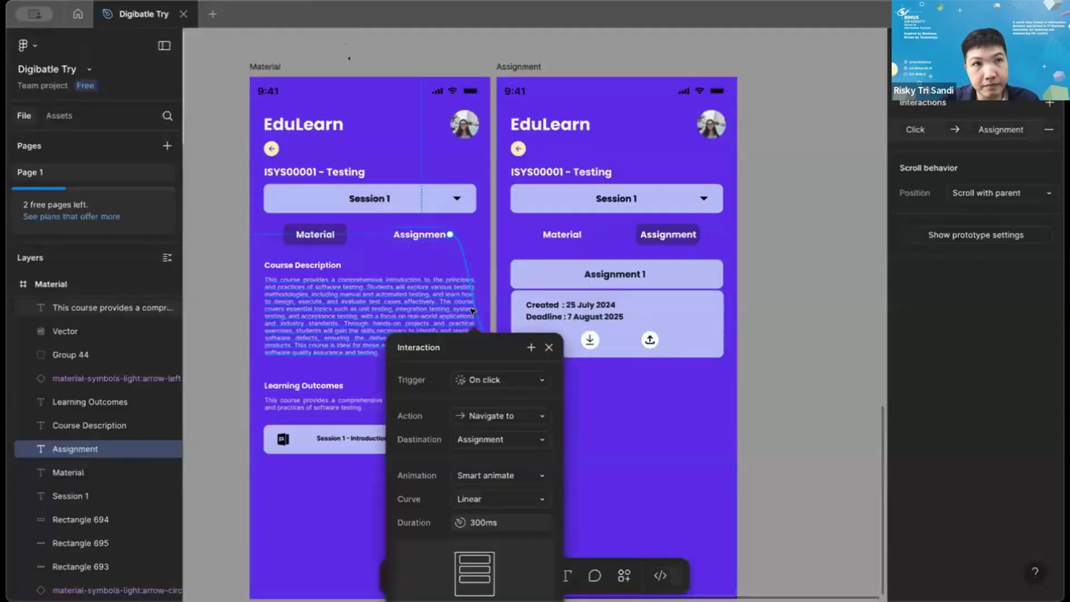
click(513, 518)
text(5)
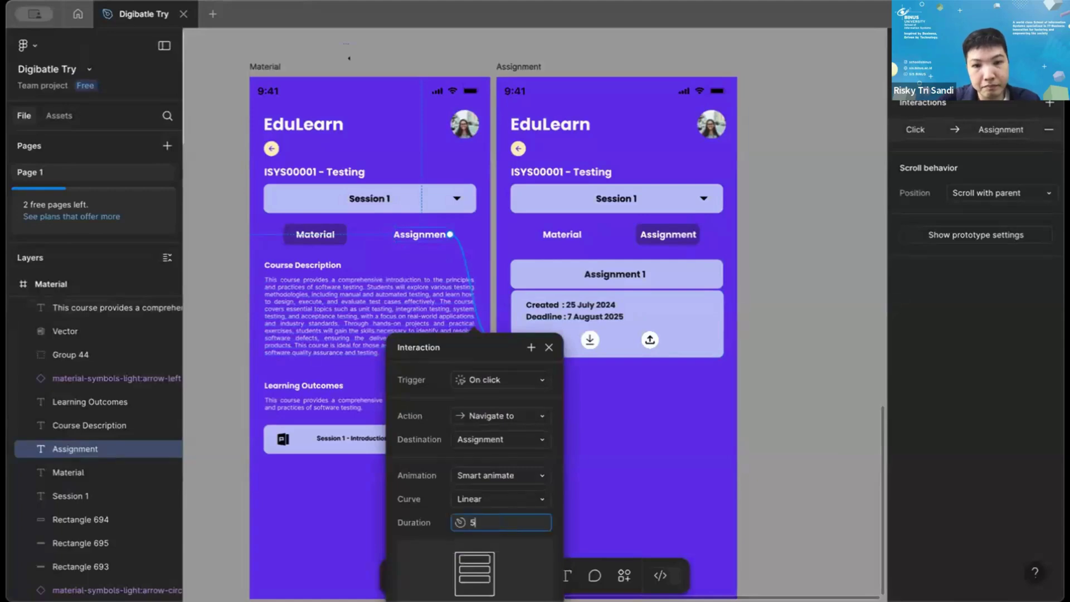
text(00)
key(BackSpace)
key(BackSpace)
key(BackSpace)
text(100ms)
key(Return)
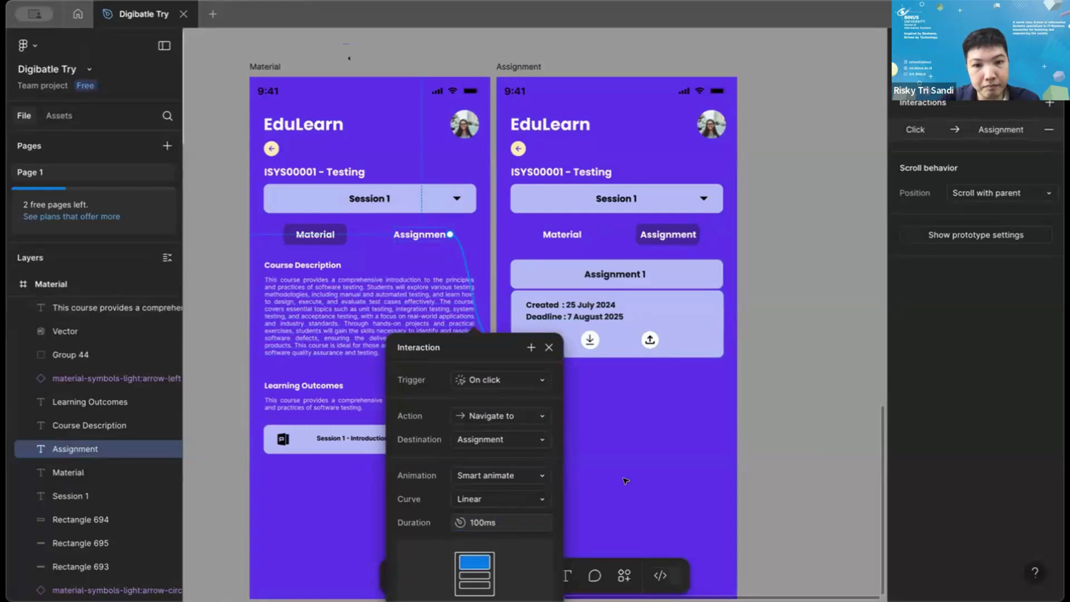
click(542, 394)
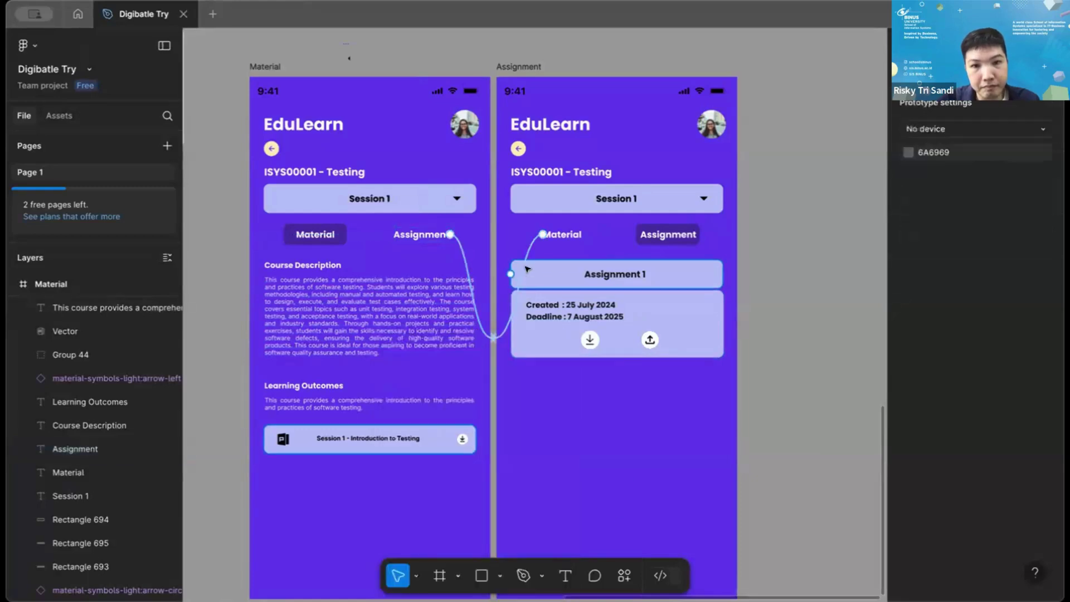
Set the smart-animate duration to 100 ms for the interaction leading from the Assignment screen's Material label back to the Material screen.
click(528, 270)
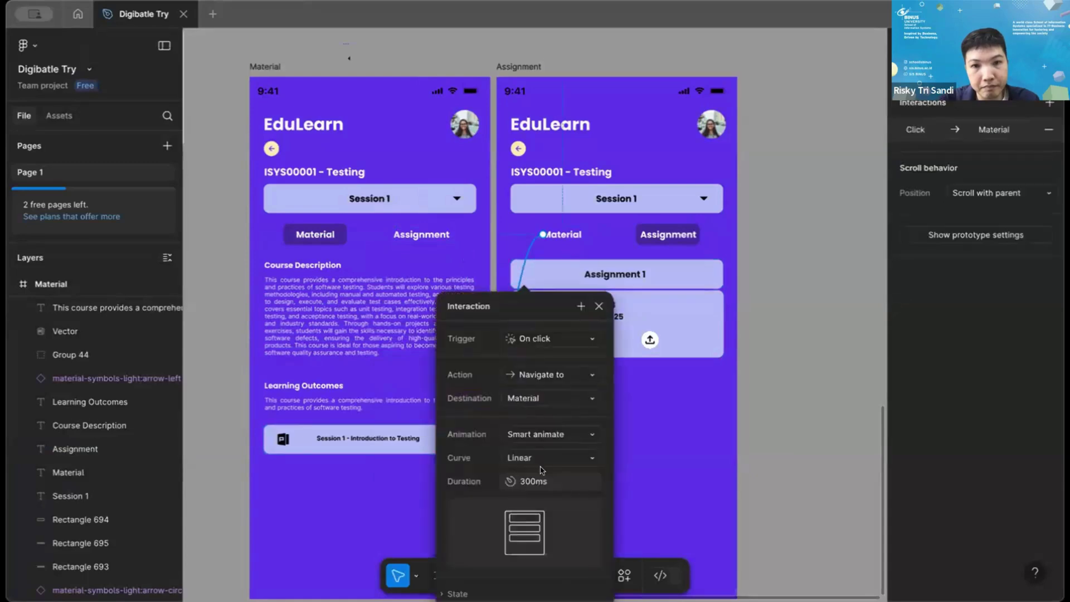
click(543, 481)
text(100)
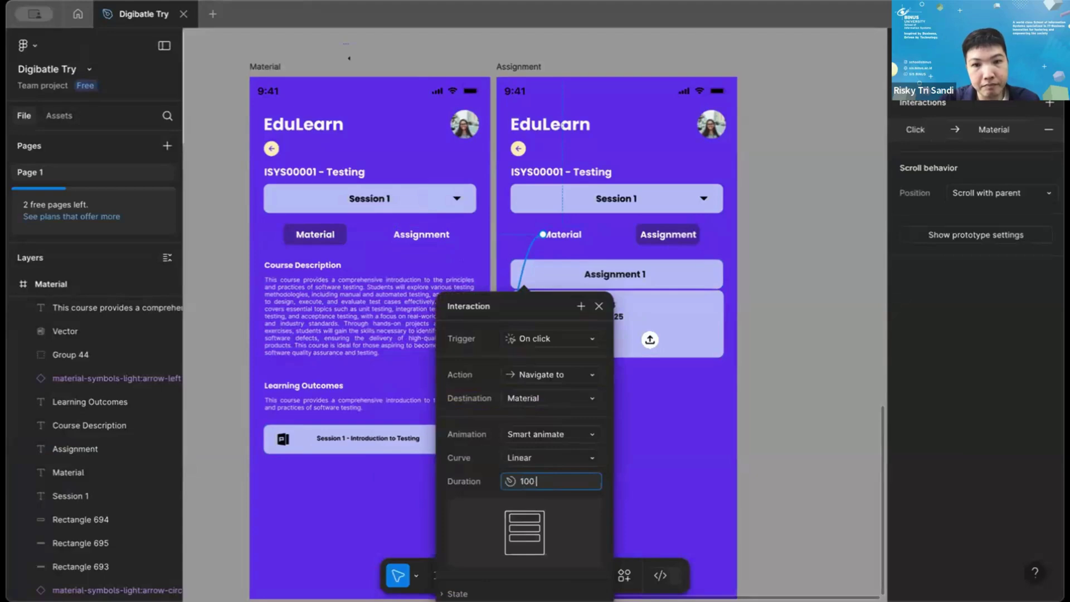
key(Return)
key(Escape)
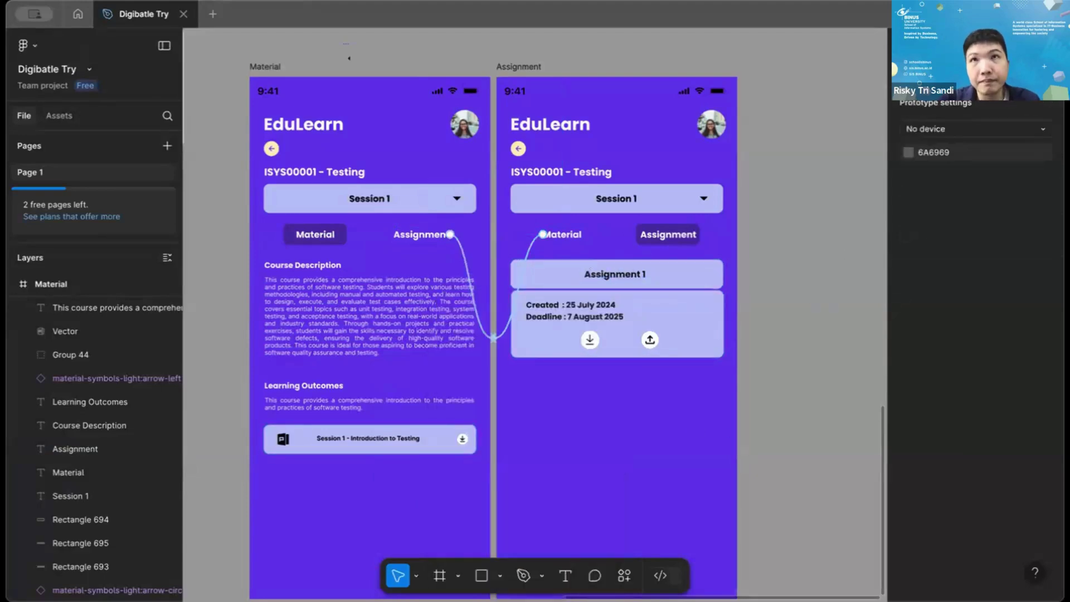
Preview the prototype again and advance from the sign-in screen to the Material screen.
key(ctrl+alt+Return)
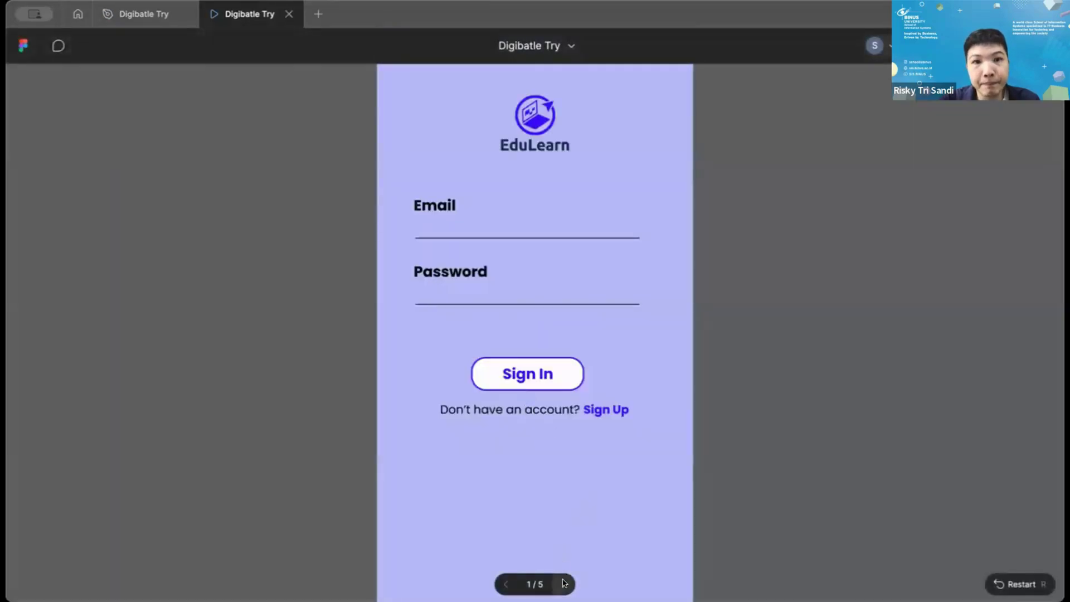
click(564, 583)
click(564, 583)
click(564, 584)
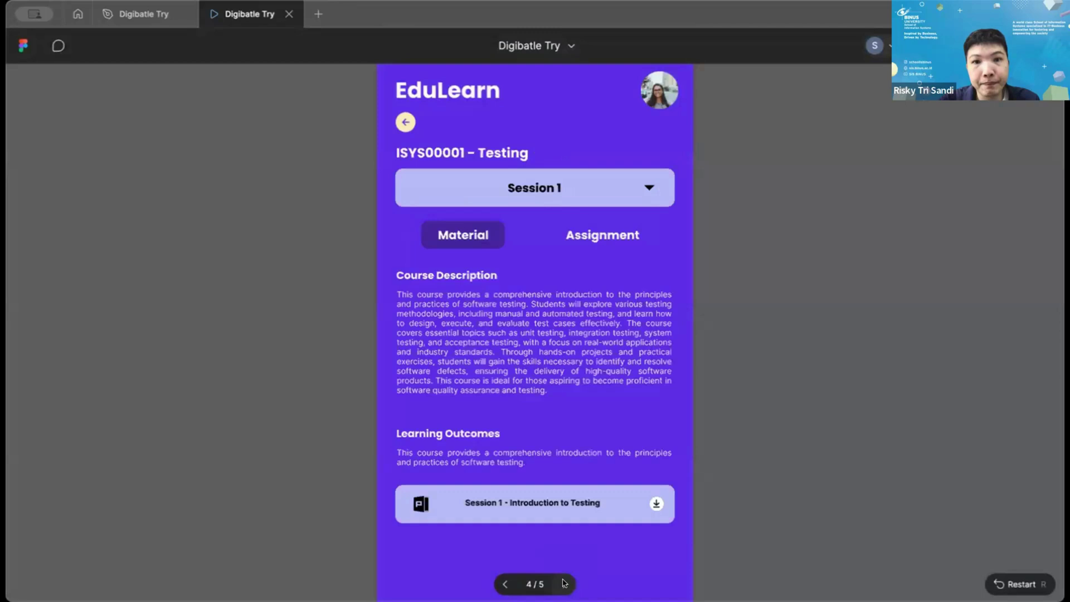
Test the 100 ms transition by switching repeatedly between the Material and Assignment screens, and close the preview.
click(603, 235)
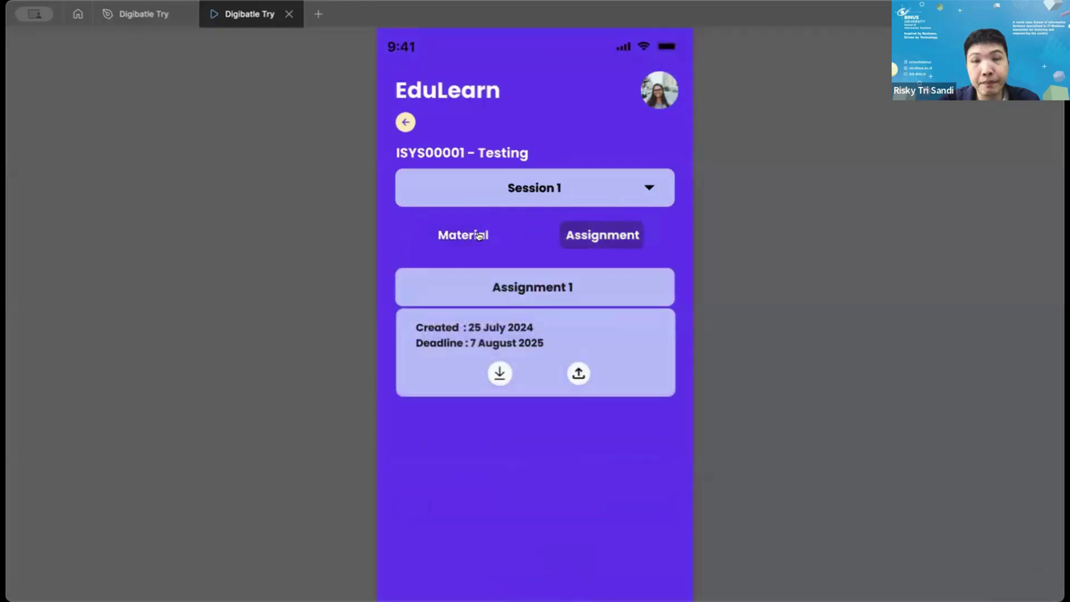
click(478, 236)
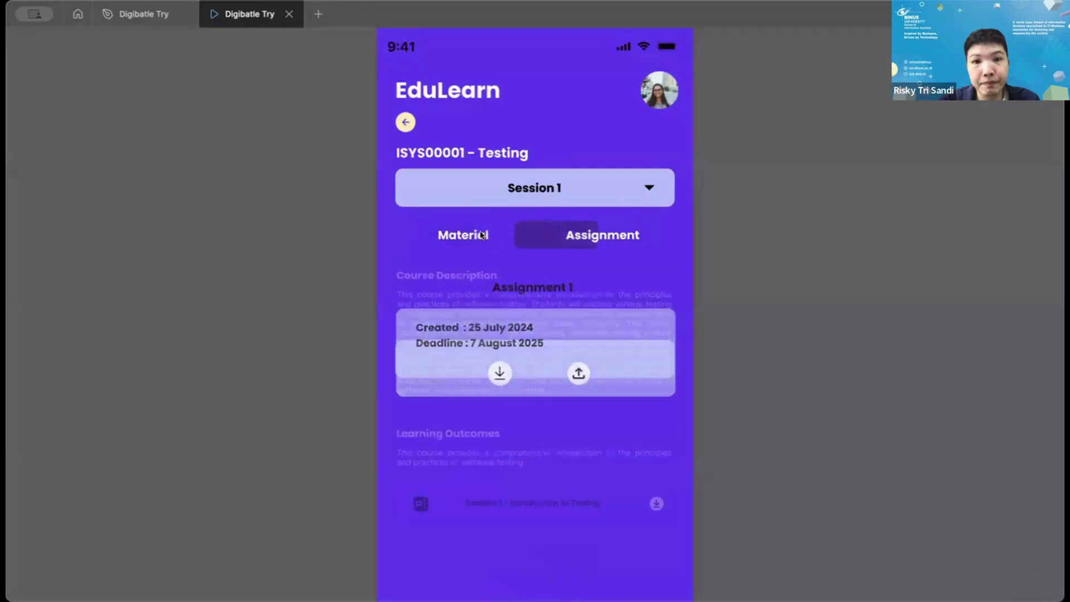
click(596, 233)
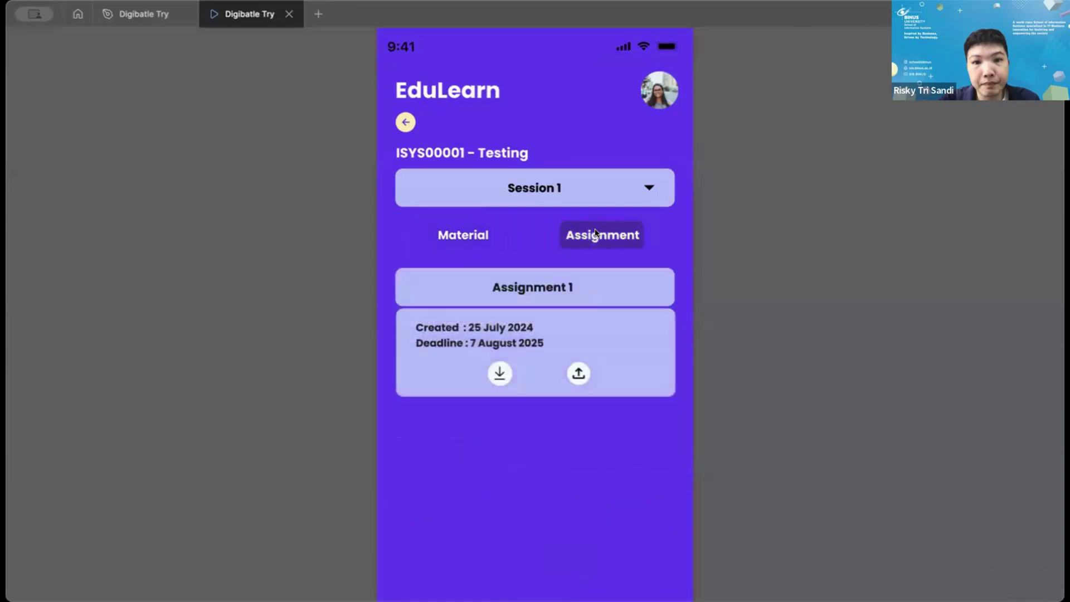
double_click(473, 237)
click(473, 236)
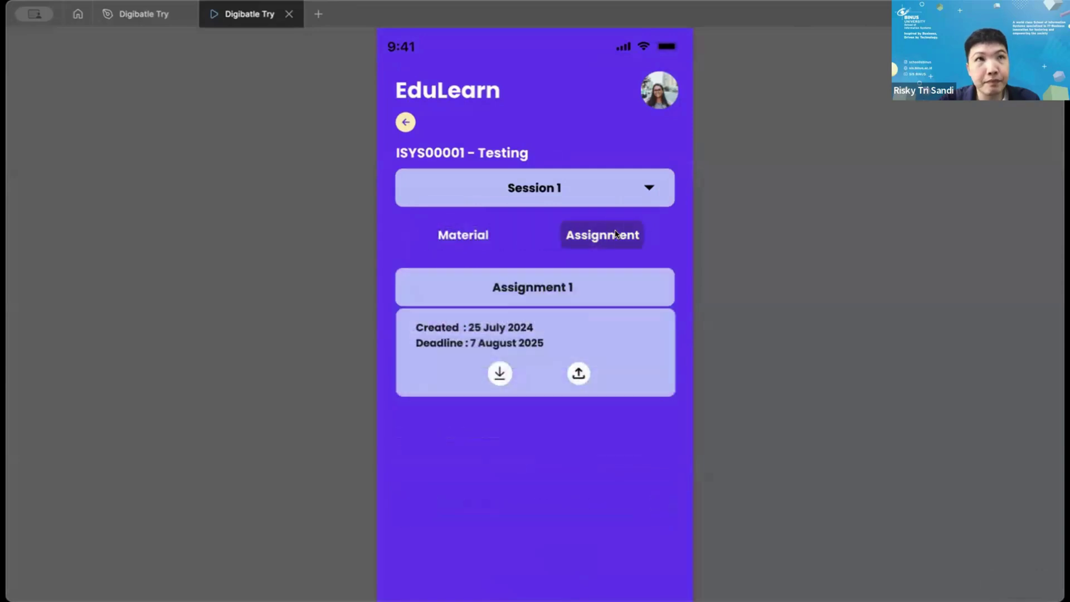
click(468, 234)
double_click(603, 233)
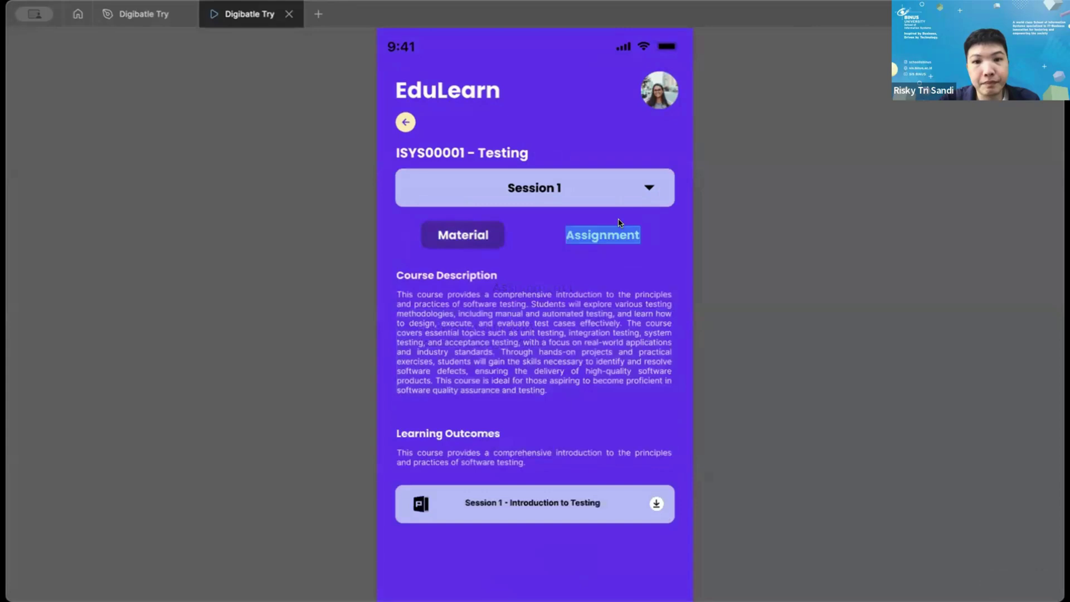
click(603, 233)
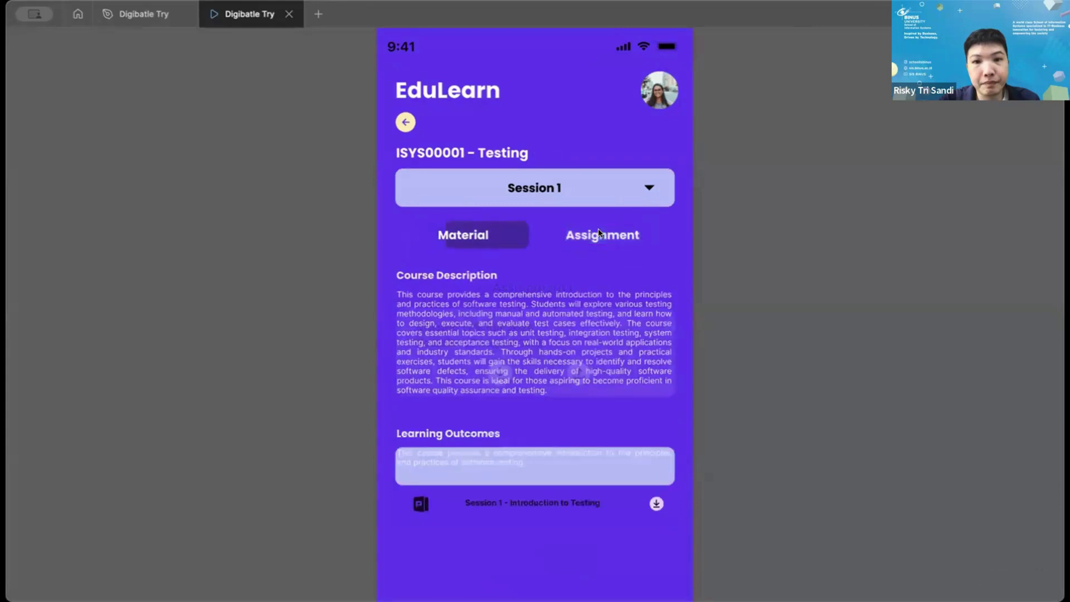
click(288, 14)
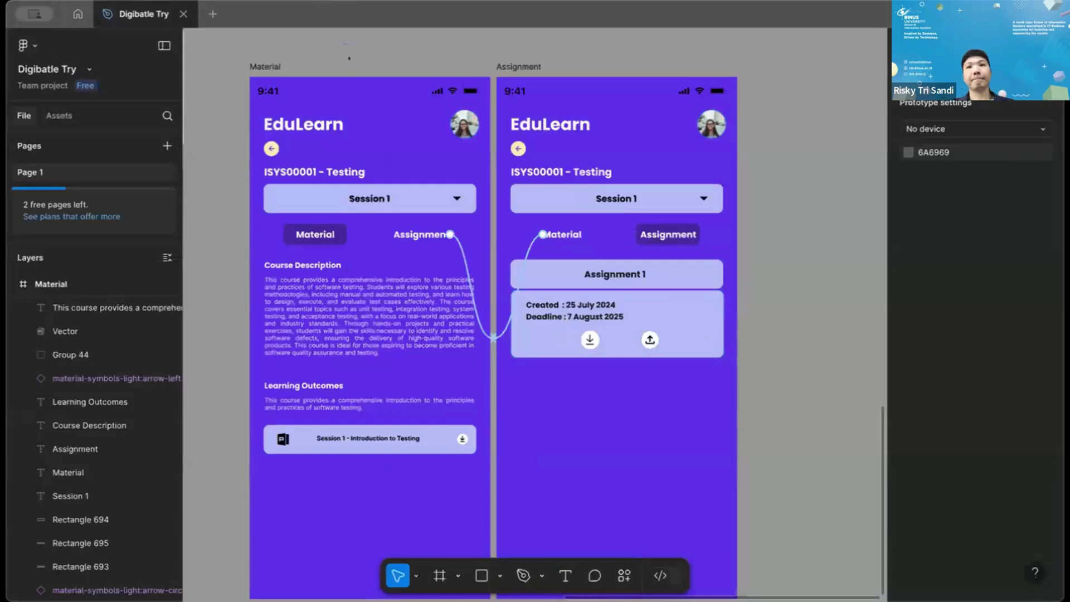
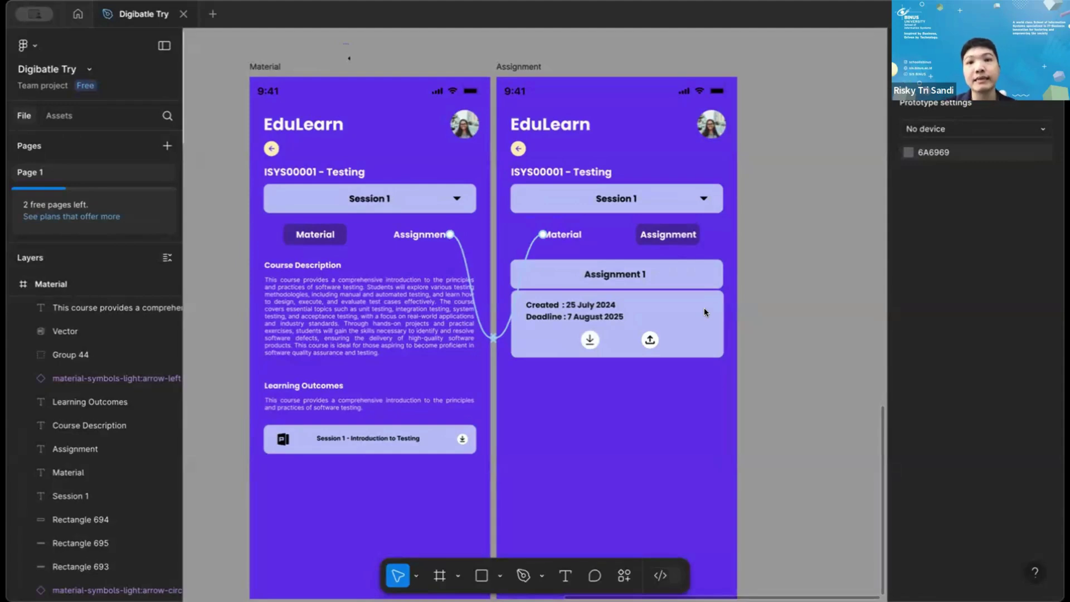
scroll(704, 308, up, 3)
scroll(704, 308, left, 3)
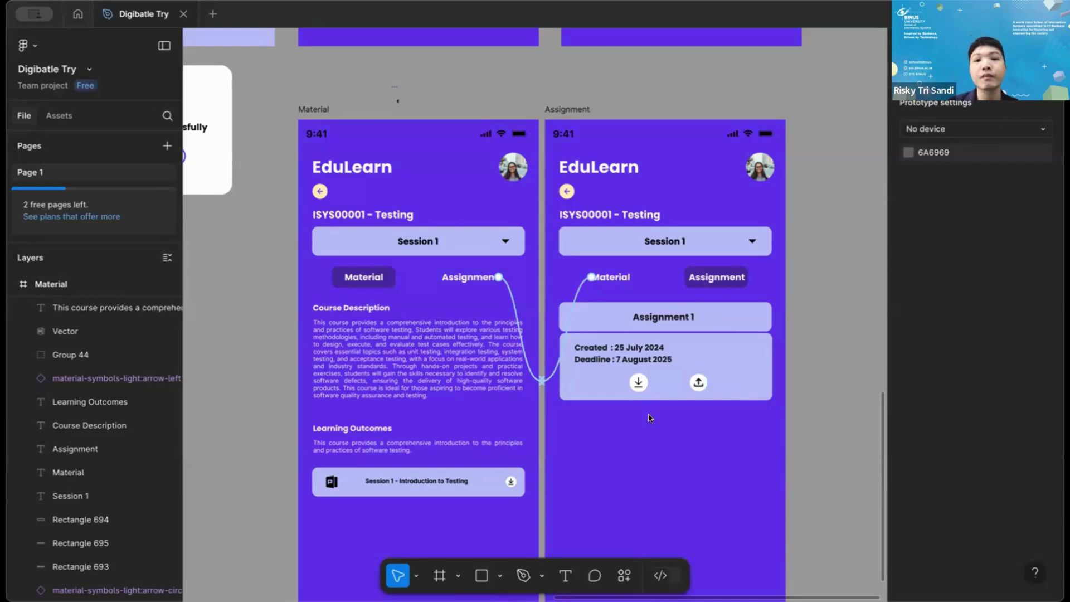
scroll(650, 418, up, 4)
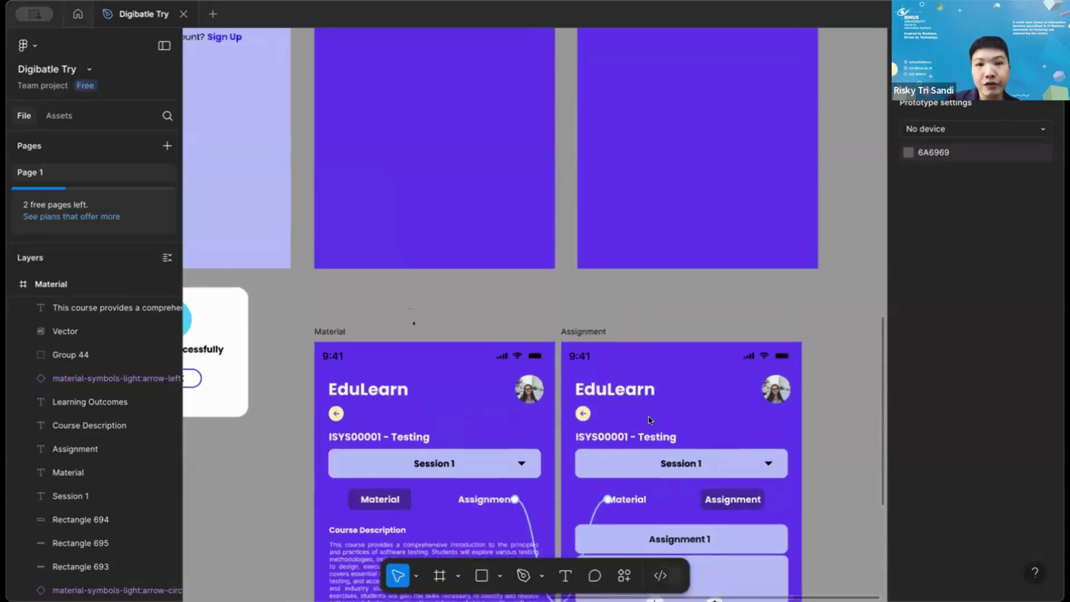
scroll(648, 419, up, 2)
scroll(648, 419, down, 5)
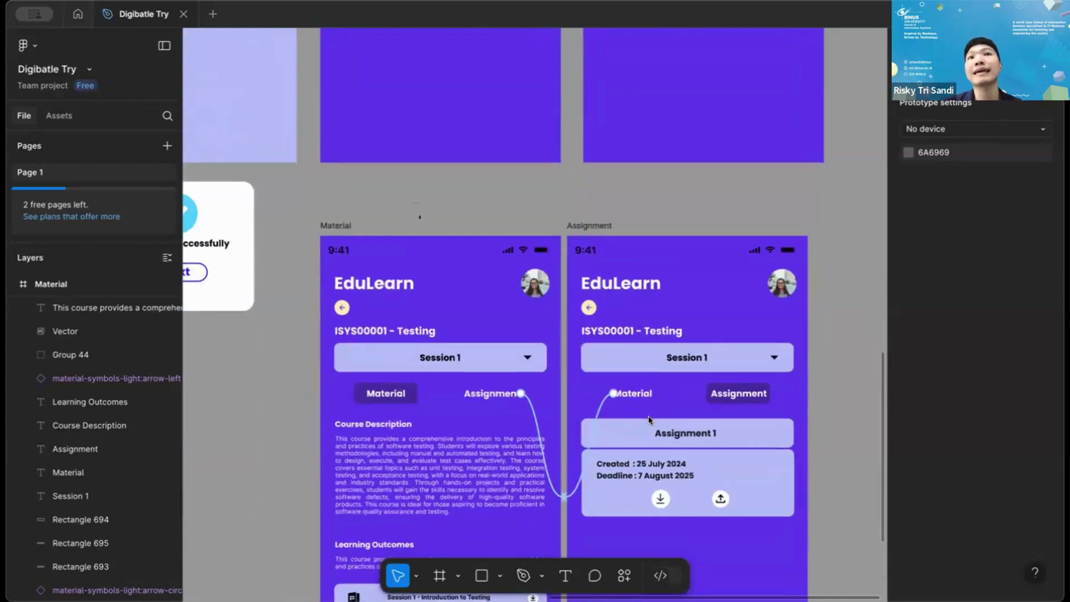